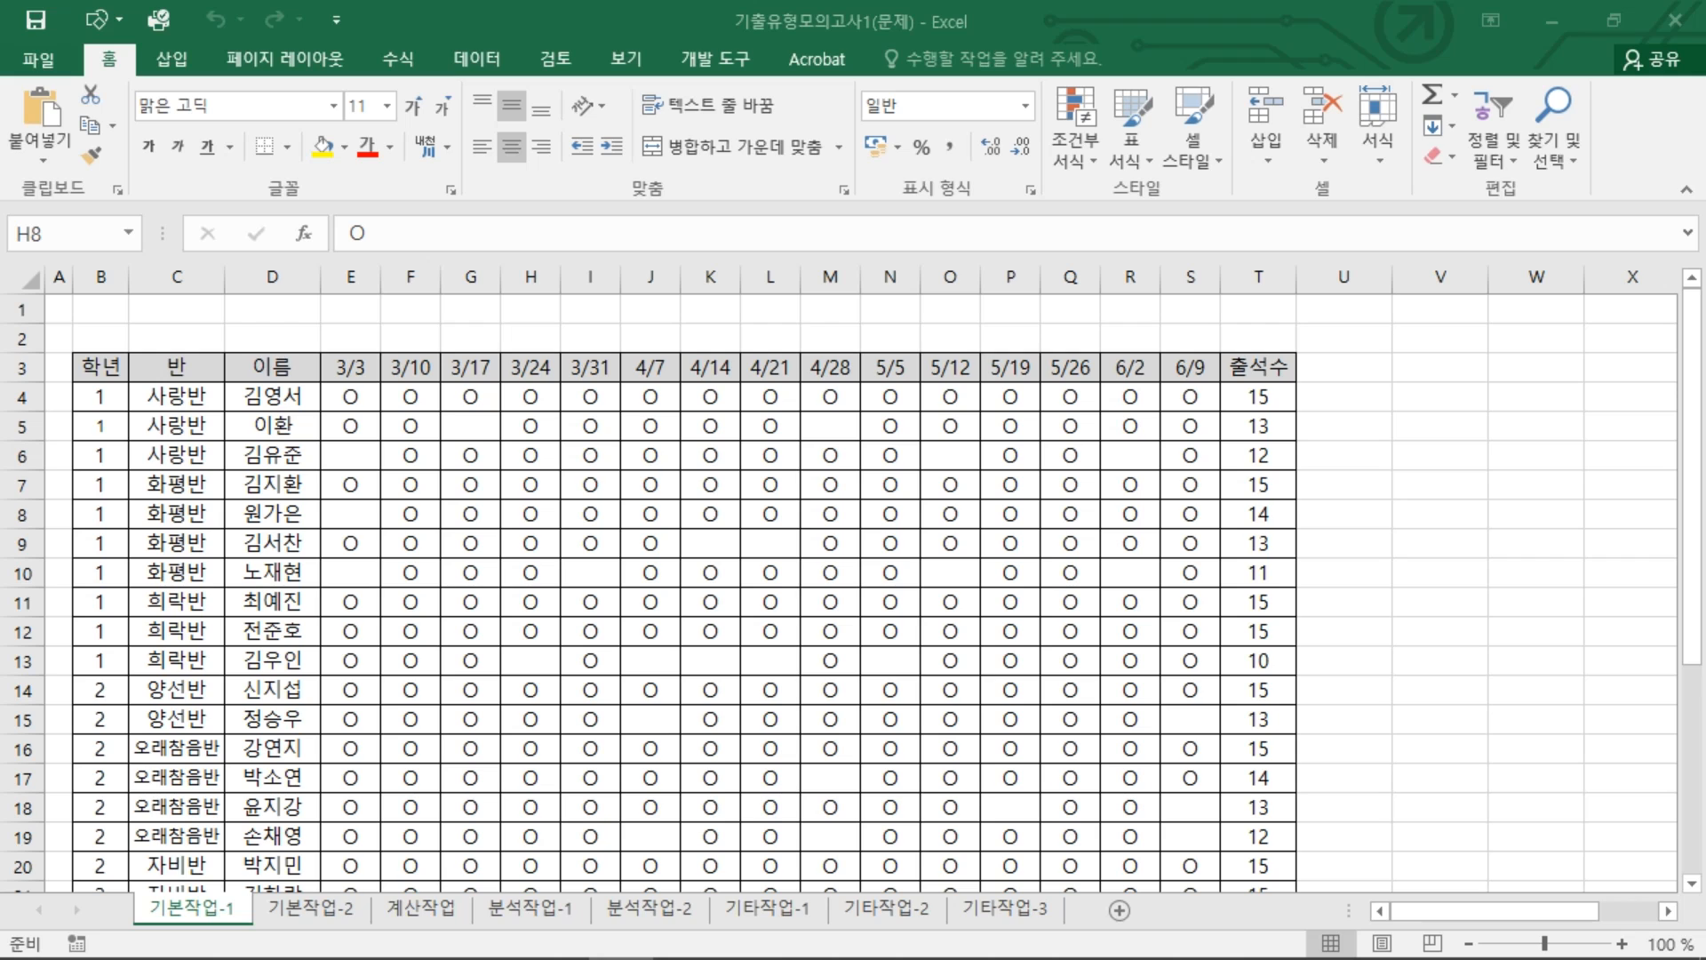
Step: Enter the heading 조건 in cell V3, beside the attendance table
click(1340, 508)
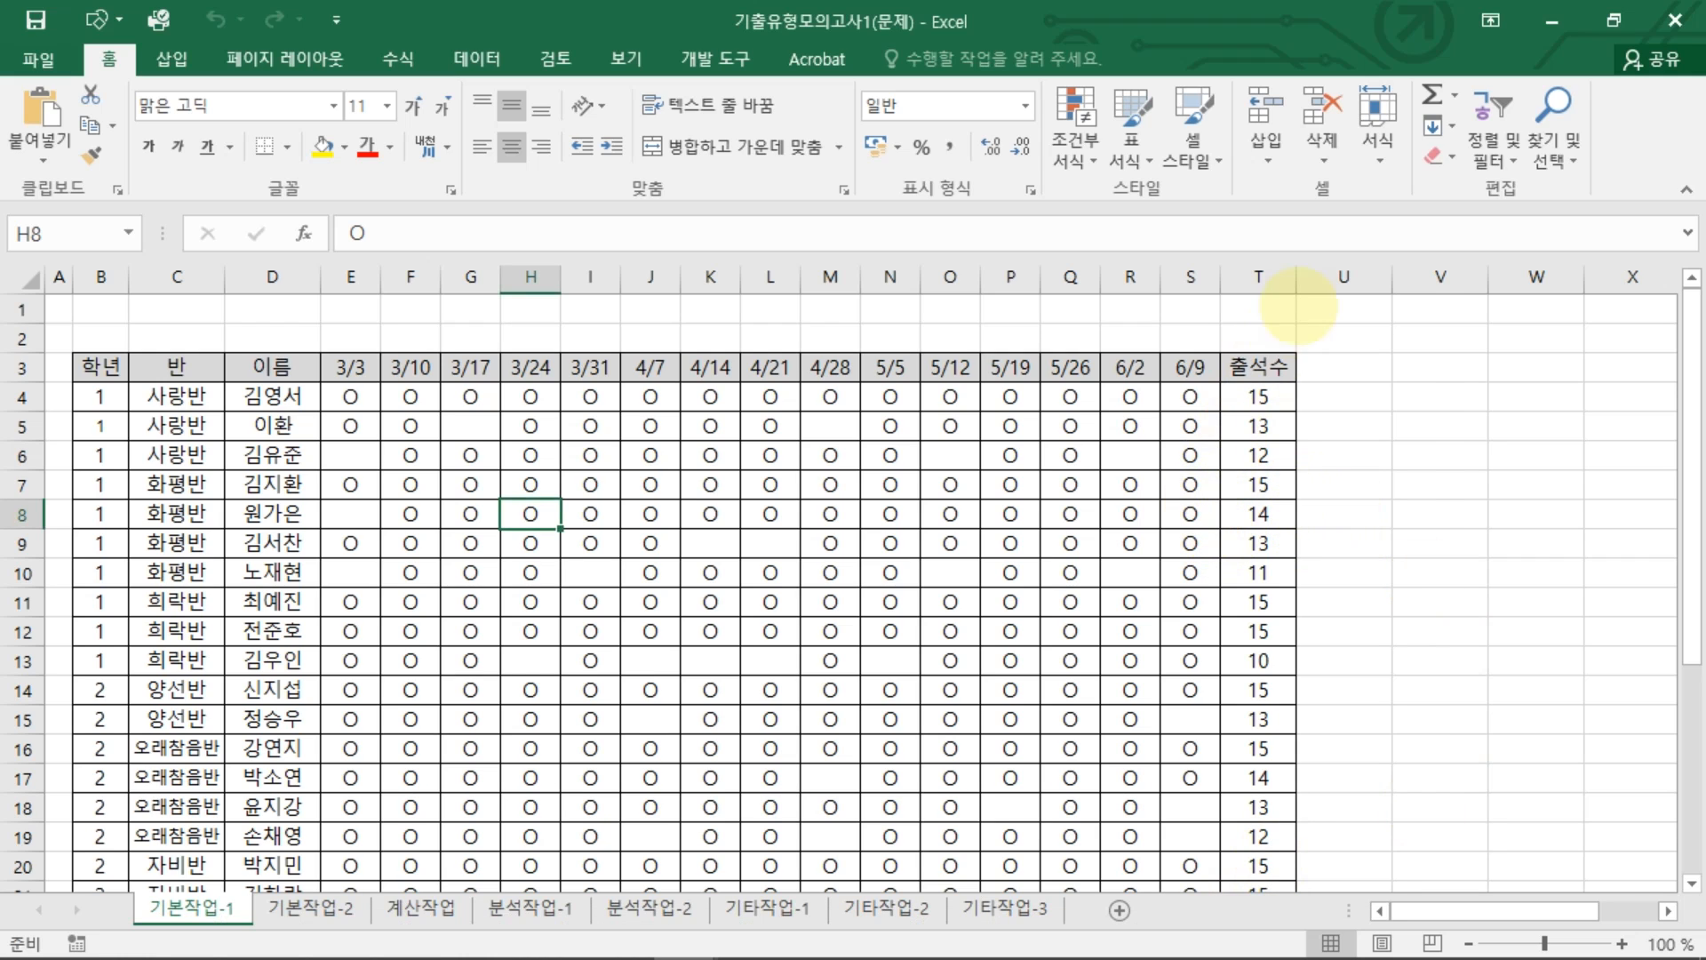
click(1450, 371)
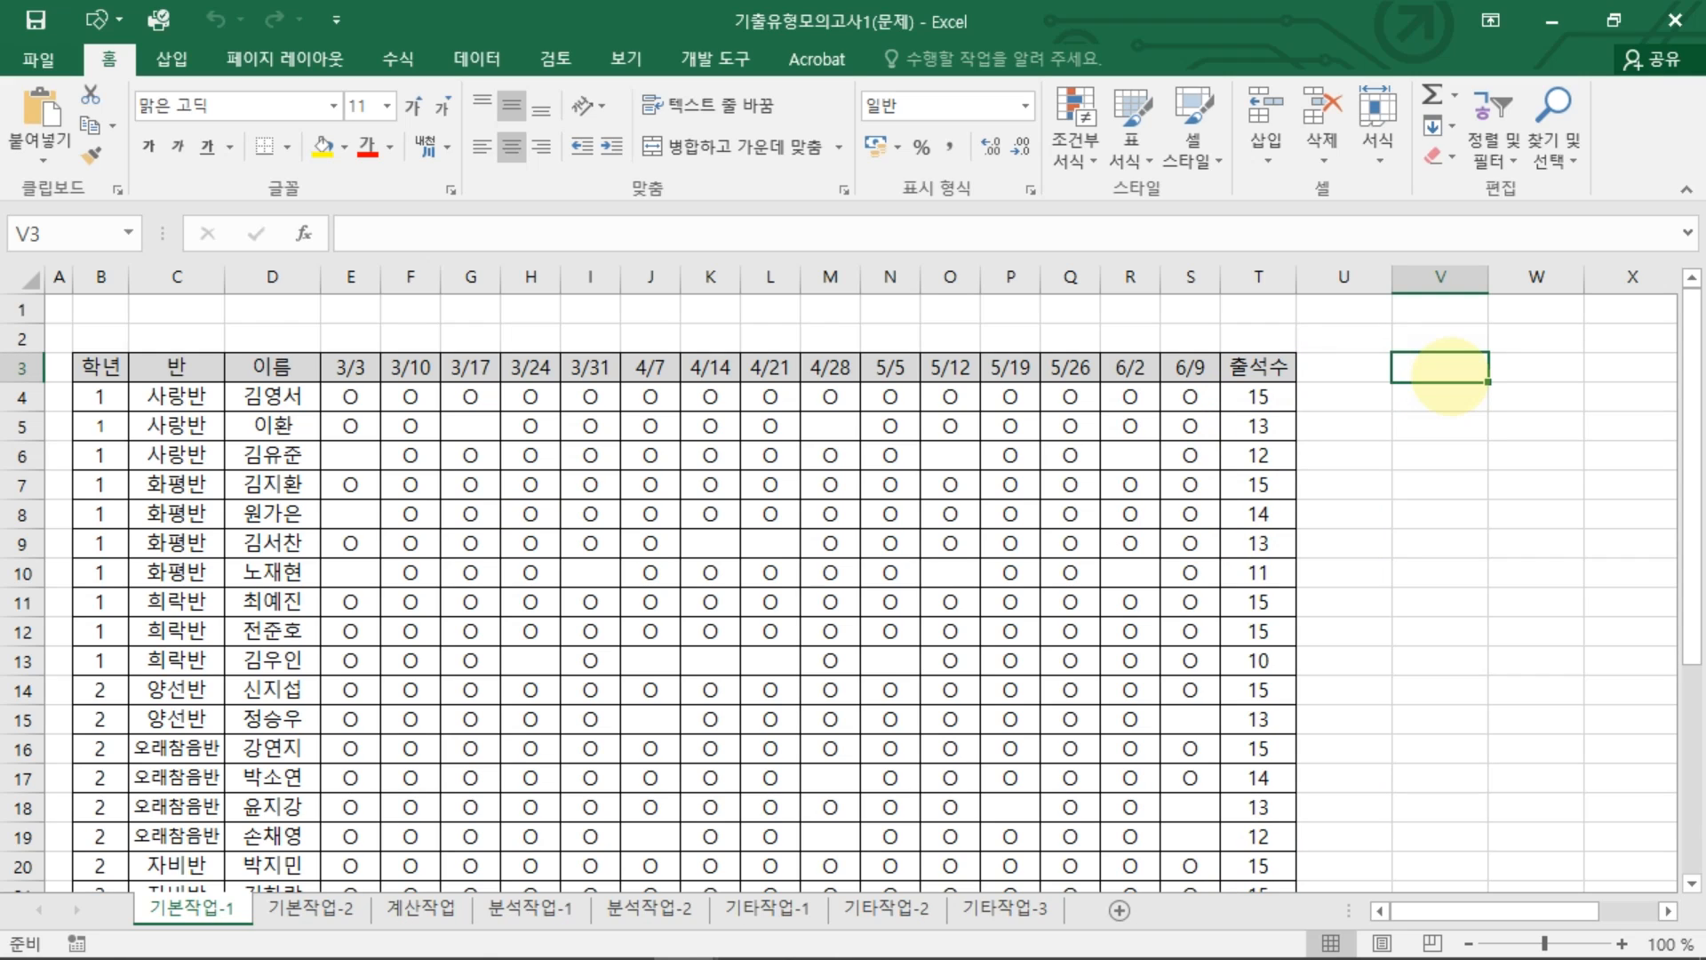
text(w)
key(BackSpace)
text(조ㅓㄱ)
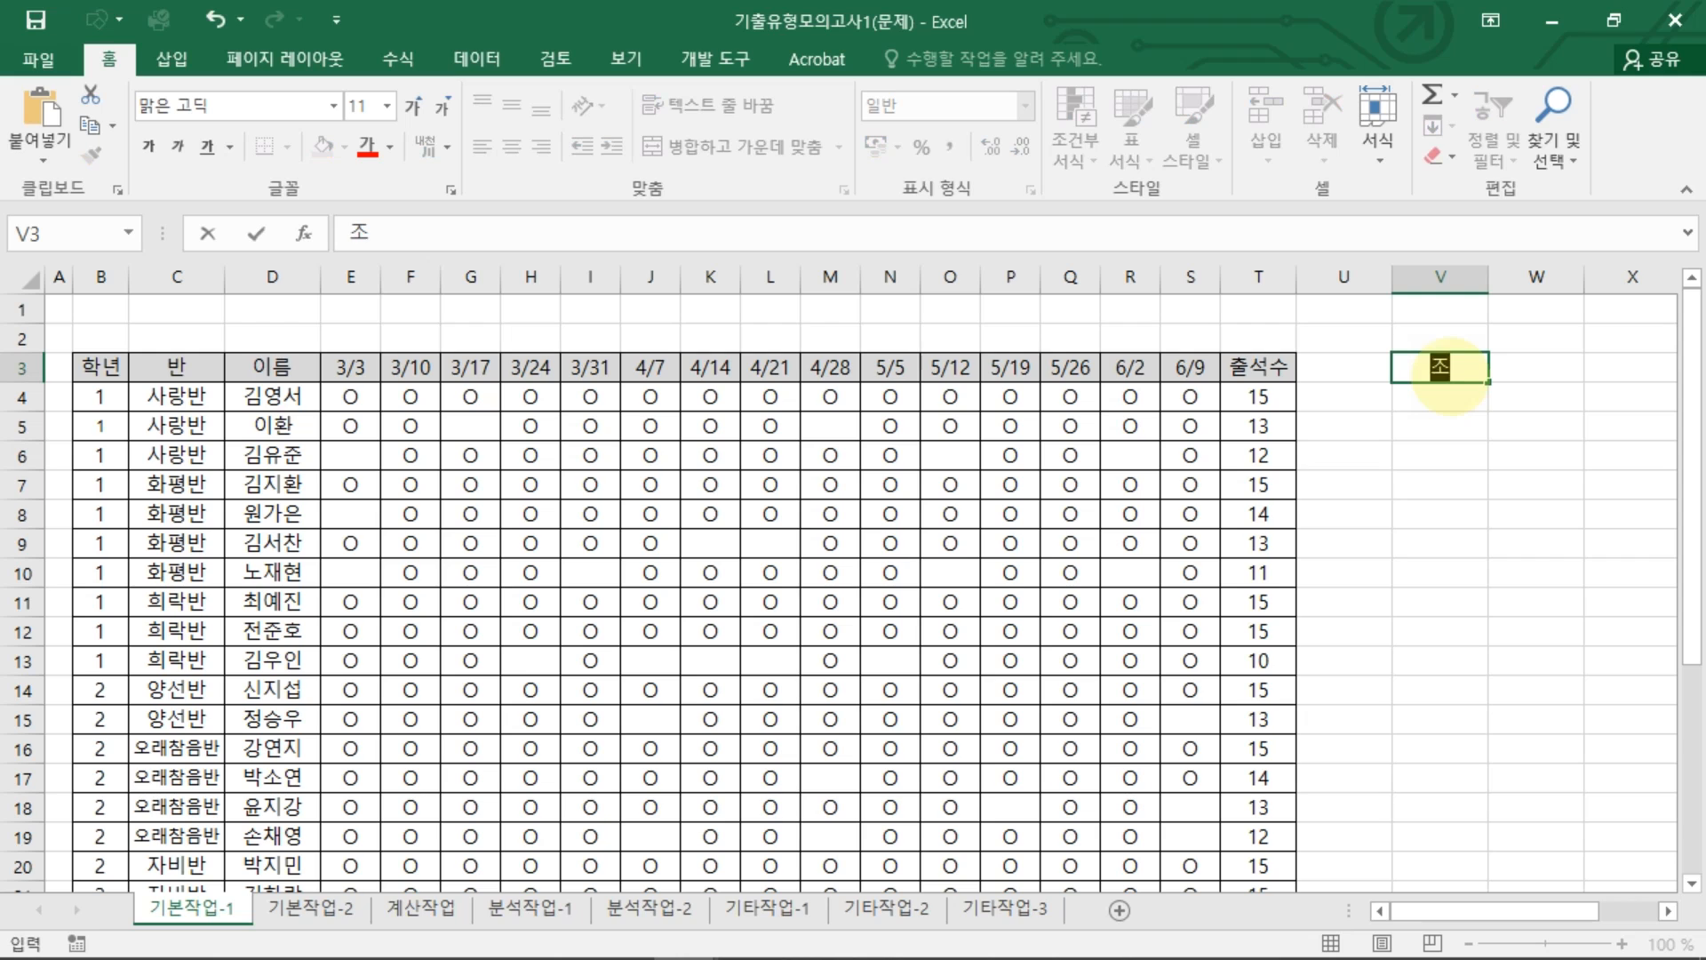
key(BackSpace)
key(BackSpace)
text(건)
key(Return)
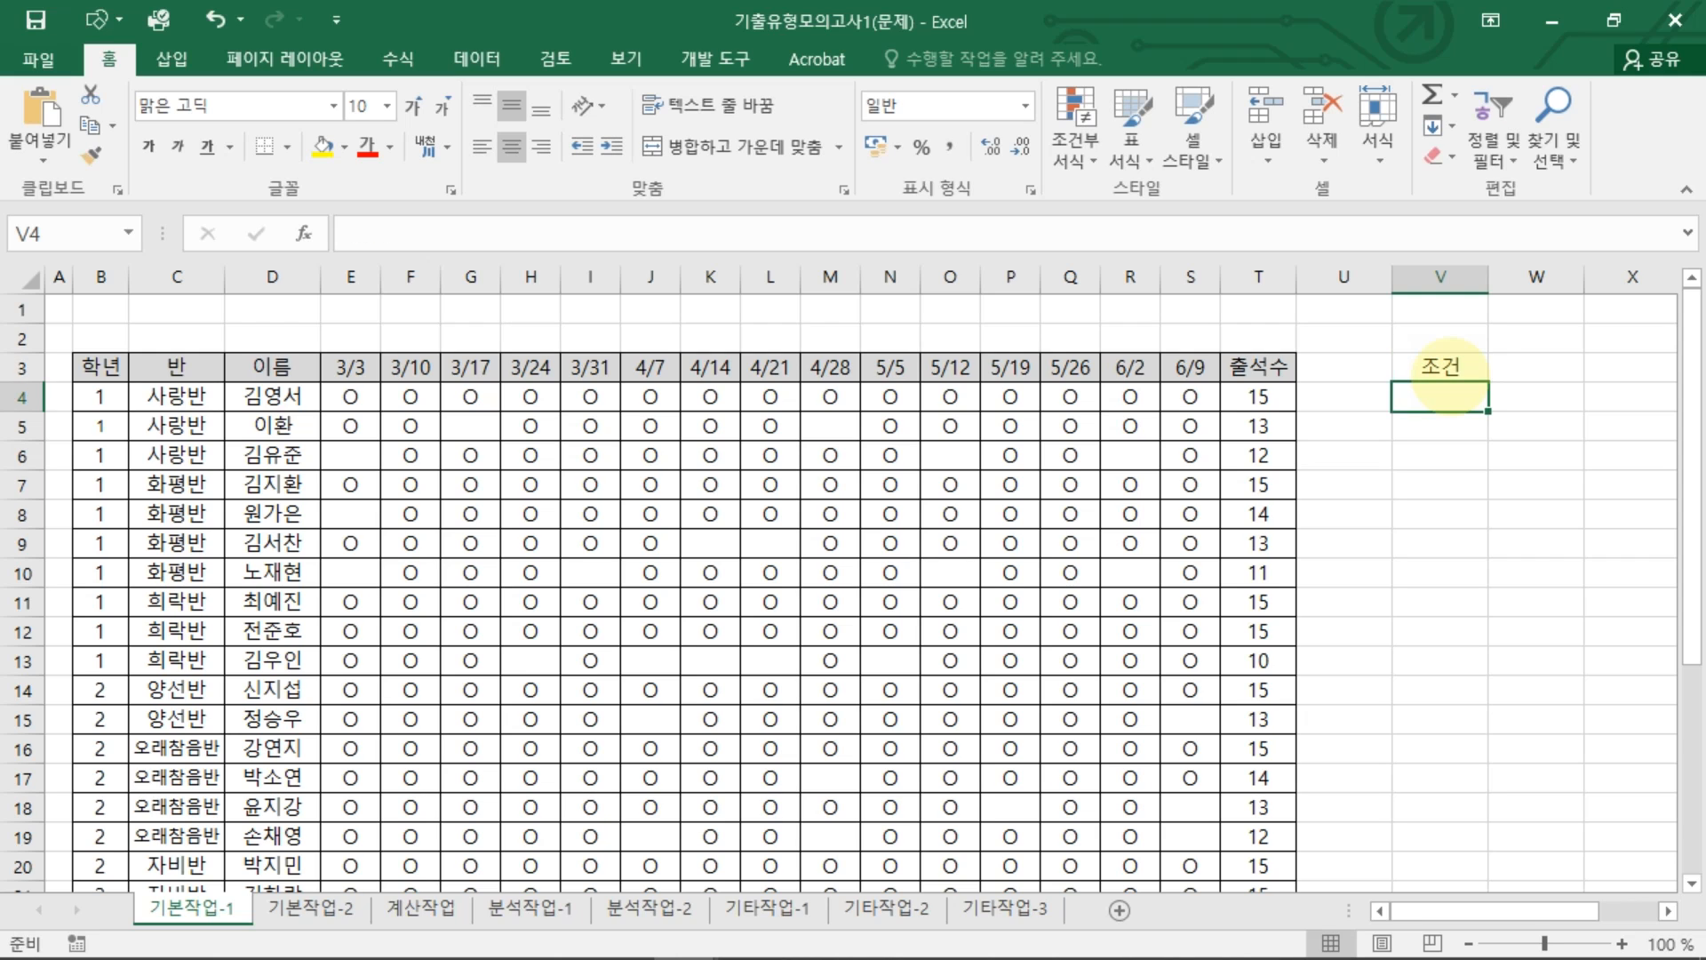
Step: Try 수식 as the heading in V3 and restore 조건
click(1439, 366)
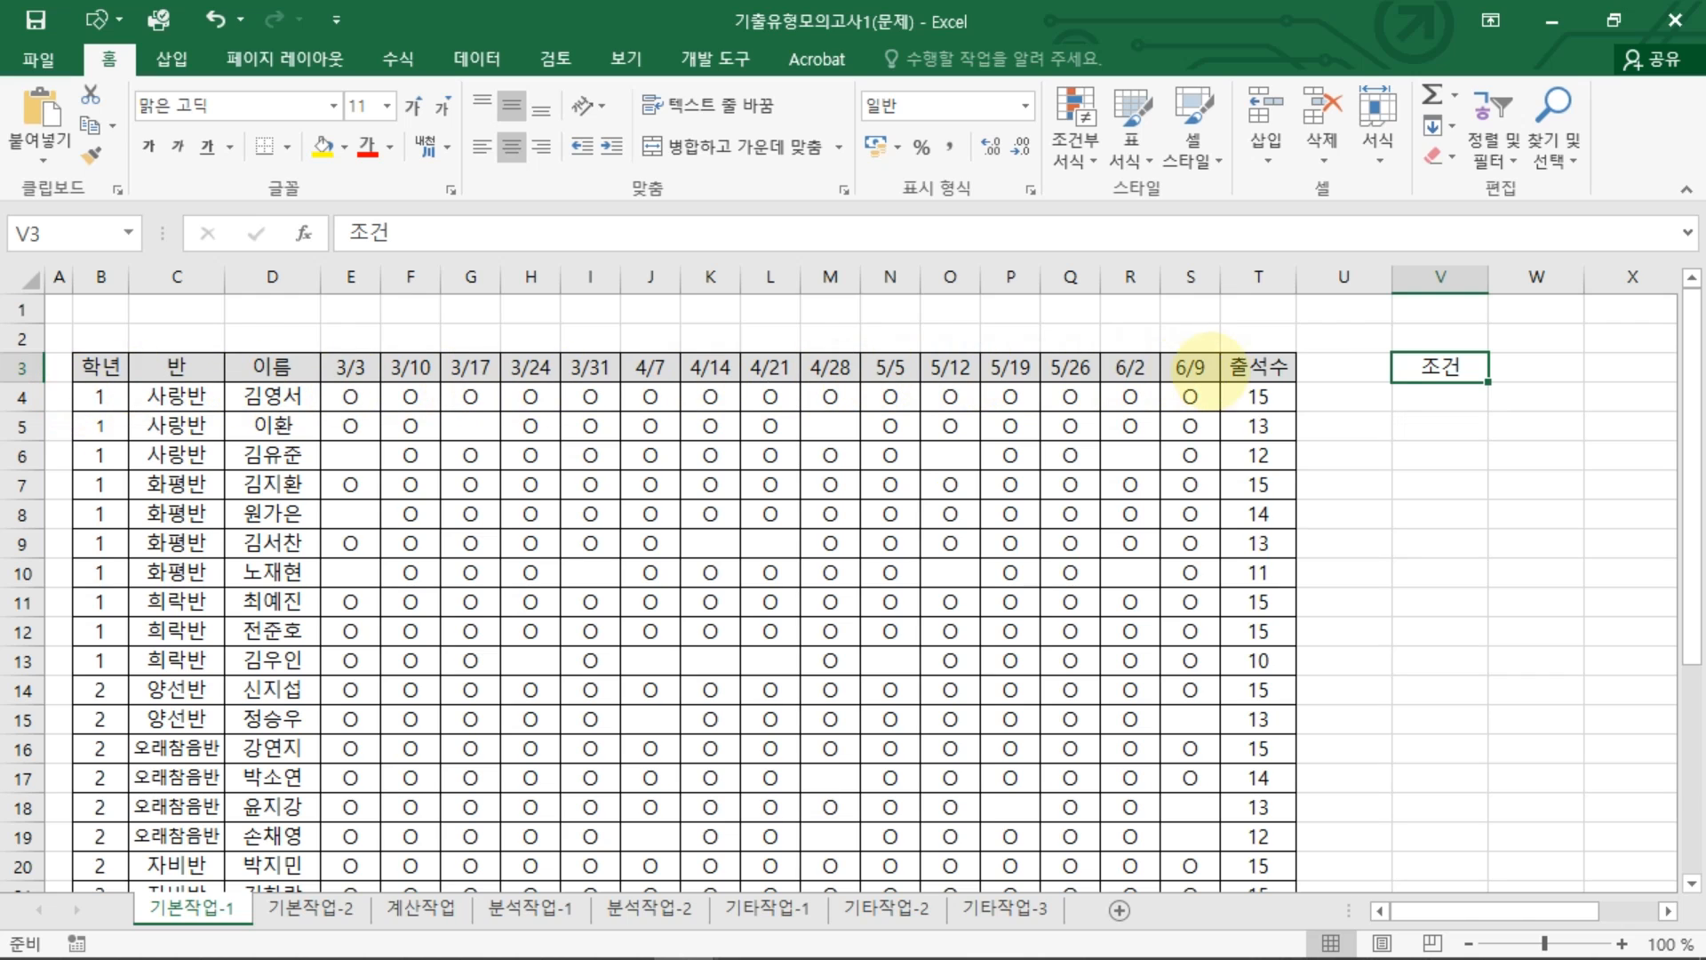
click(1440, 364)
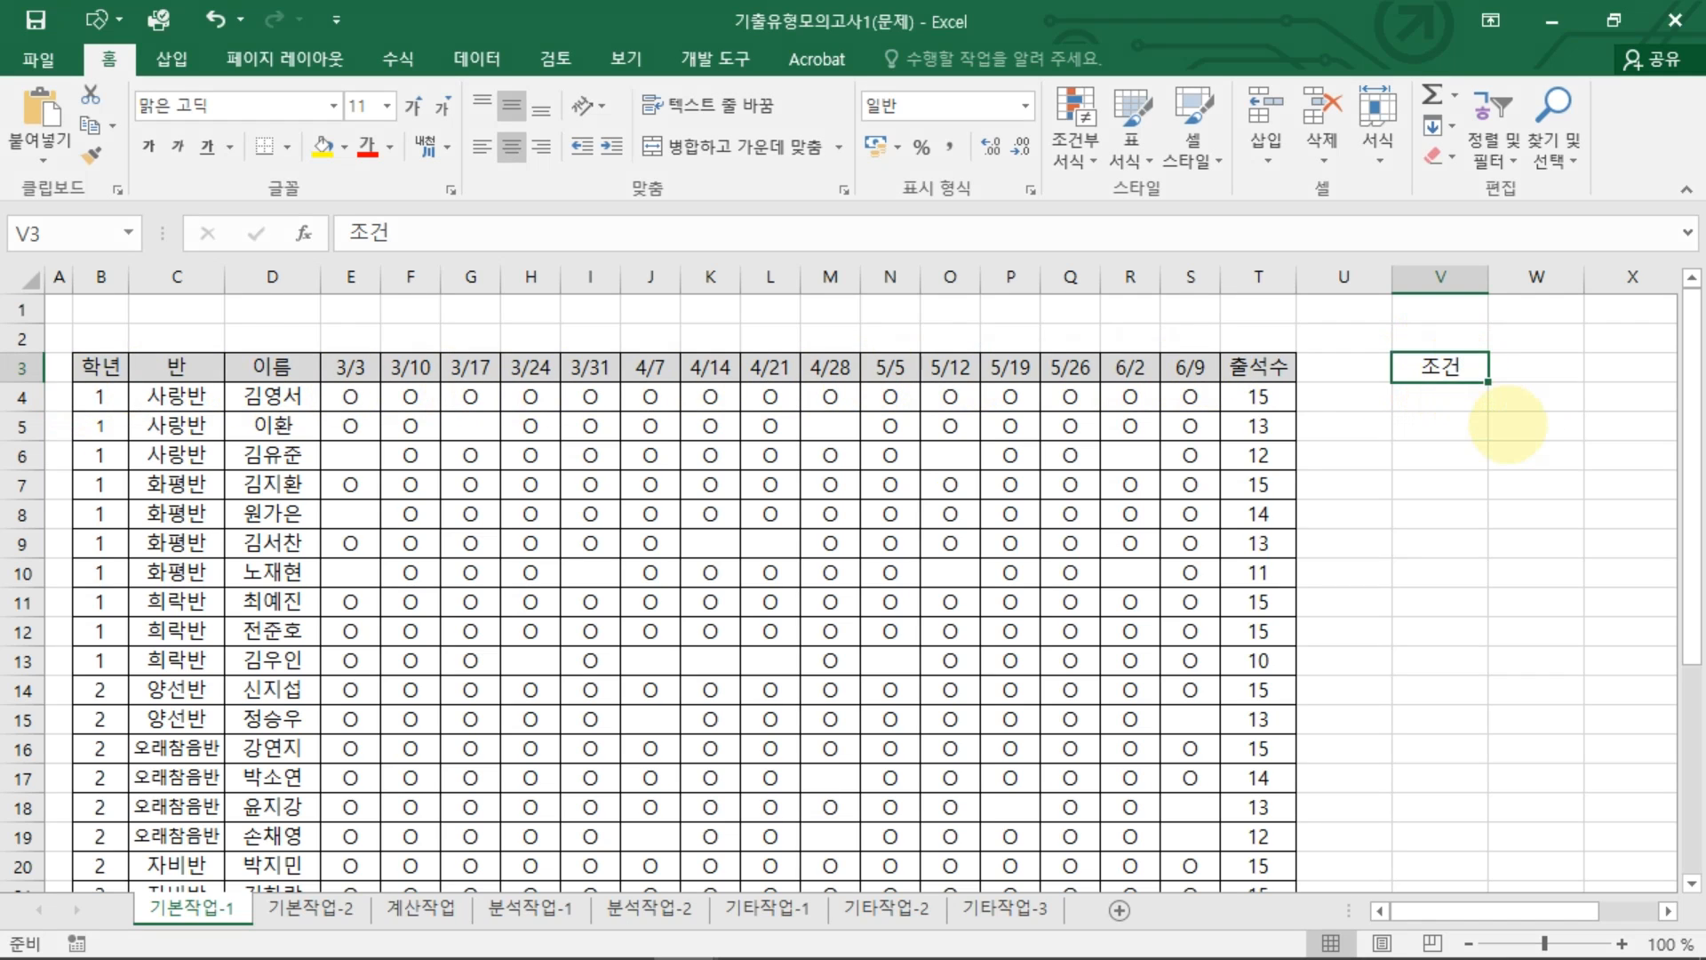
text(수식)
key(Return)
key(Up)
text(조)
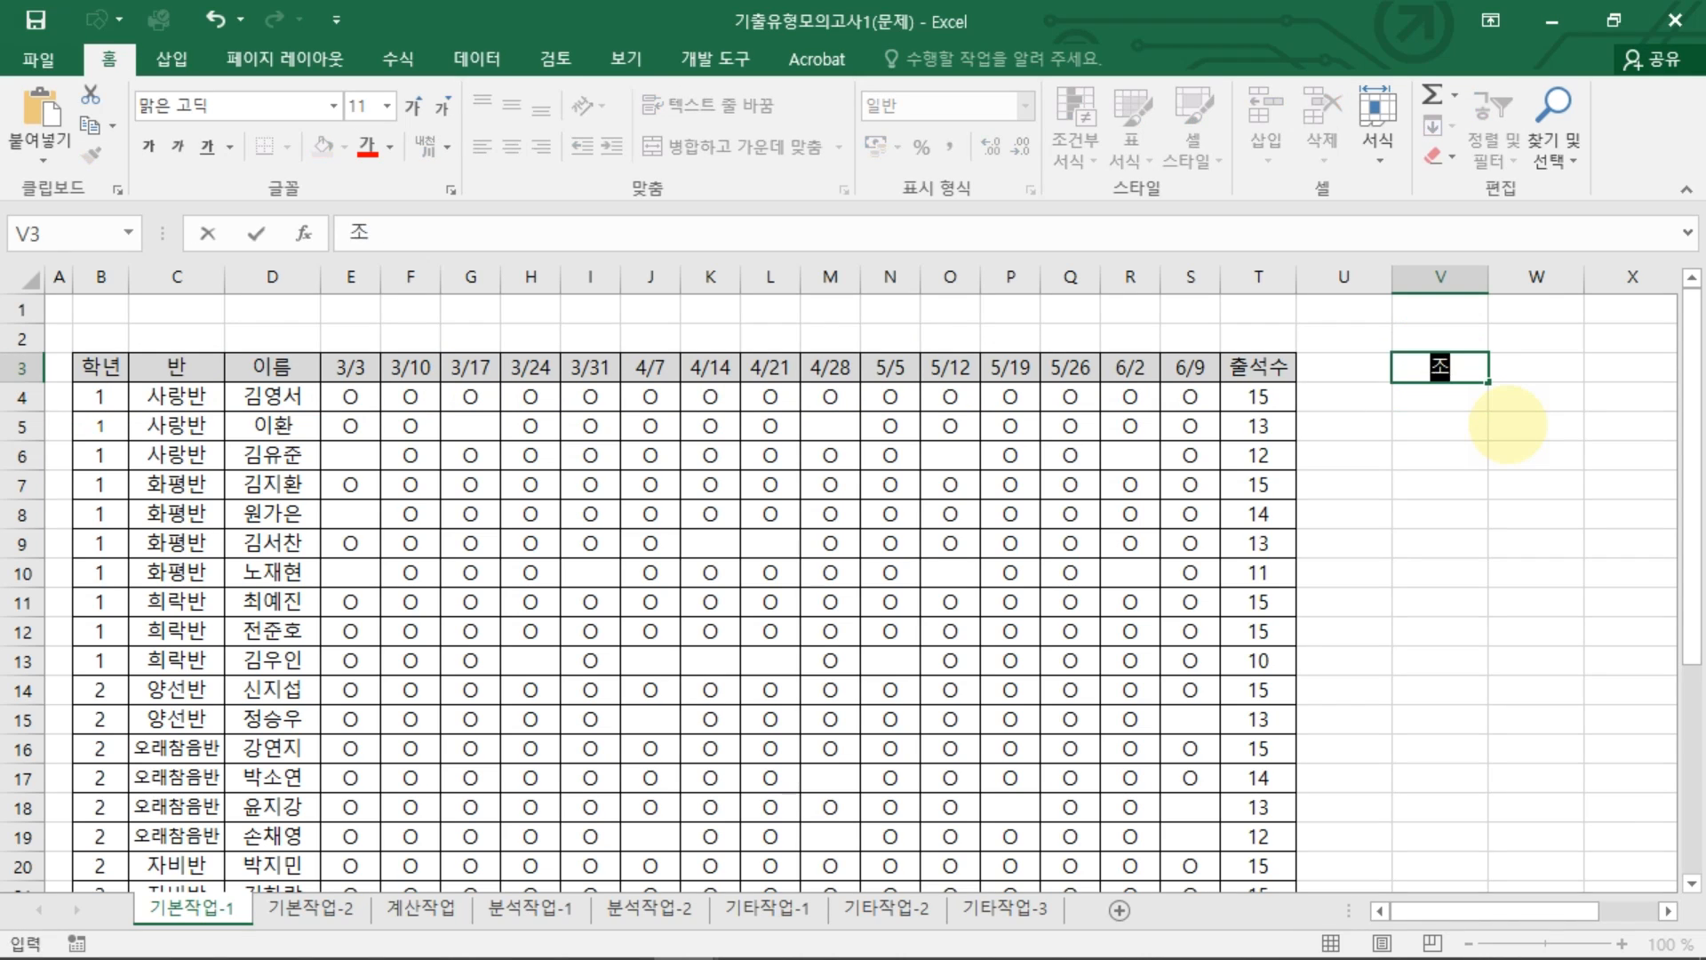
text(건)
key(Return)
key(Up)
key(Return)
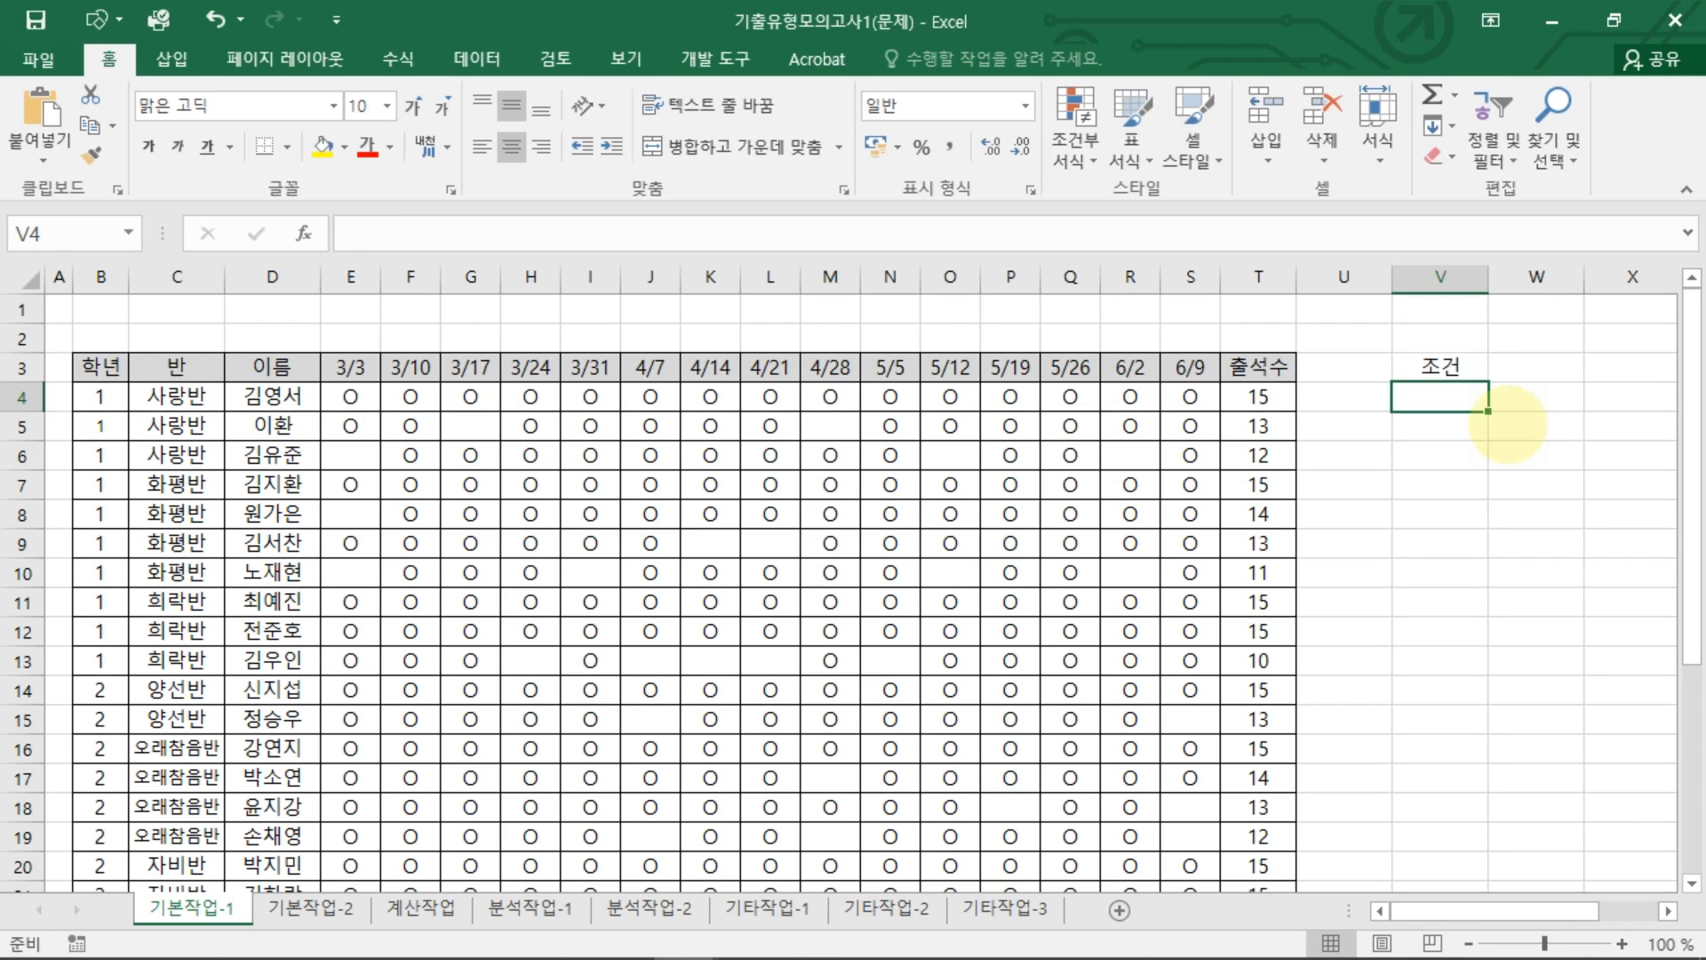
Step: In V4, begin an OR formula whose first condition is T4<MEDIAN($T$4:$T$31)
text(=)
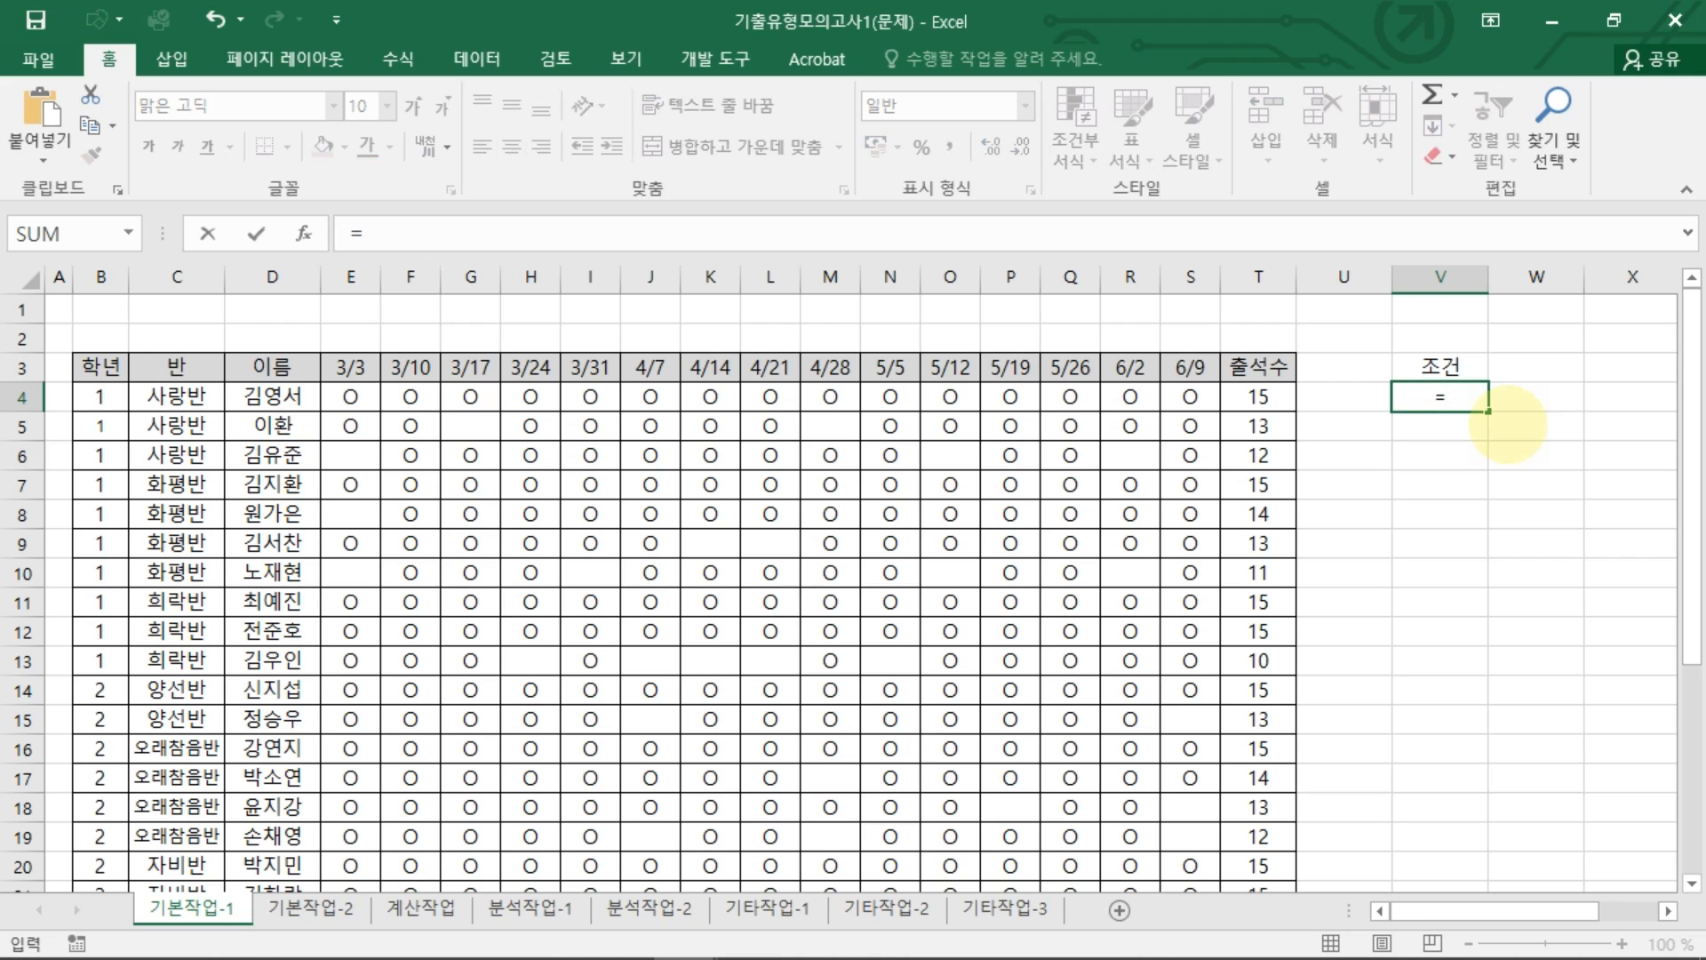
text(OR()
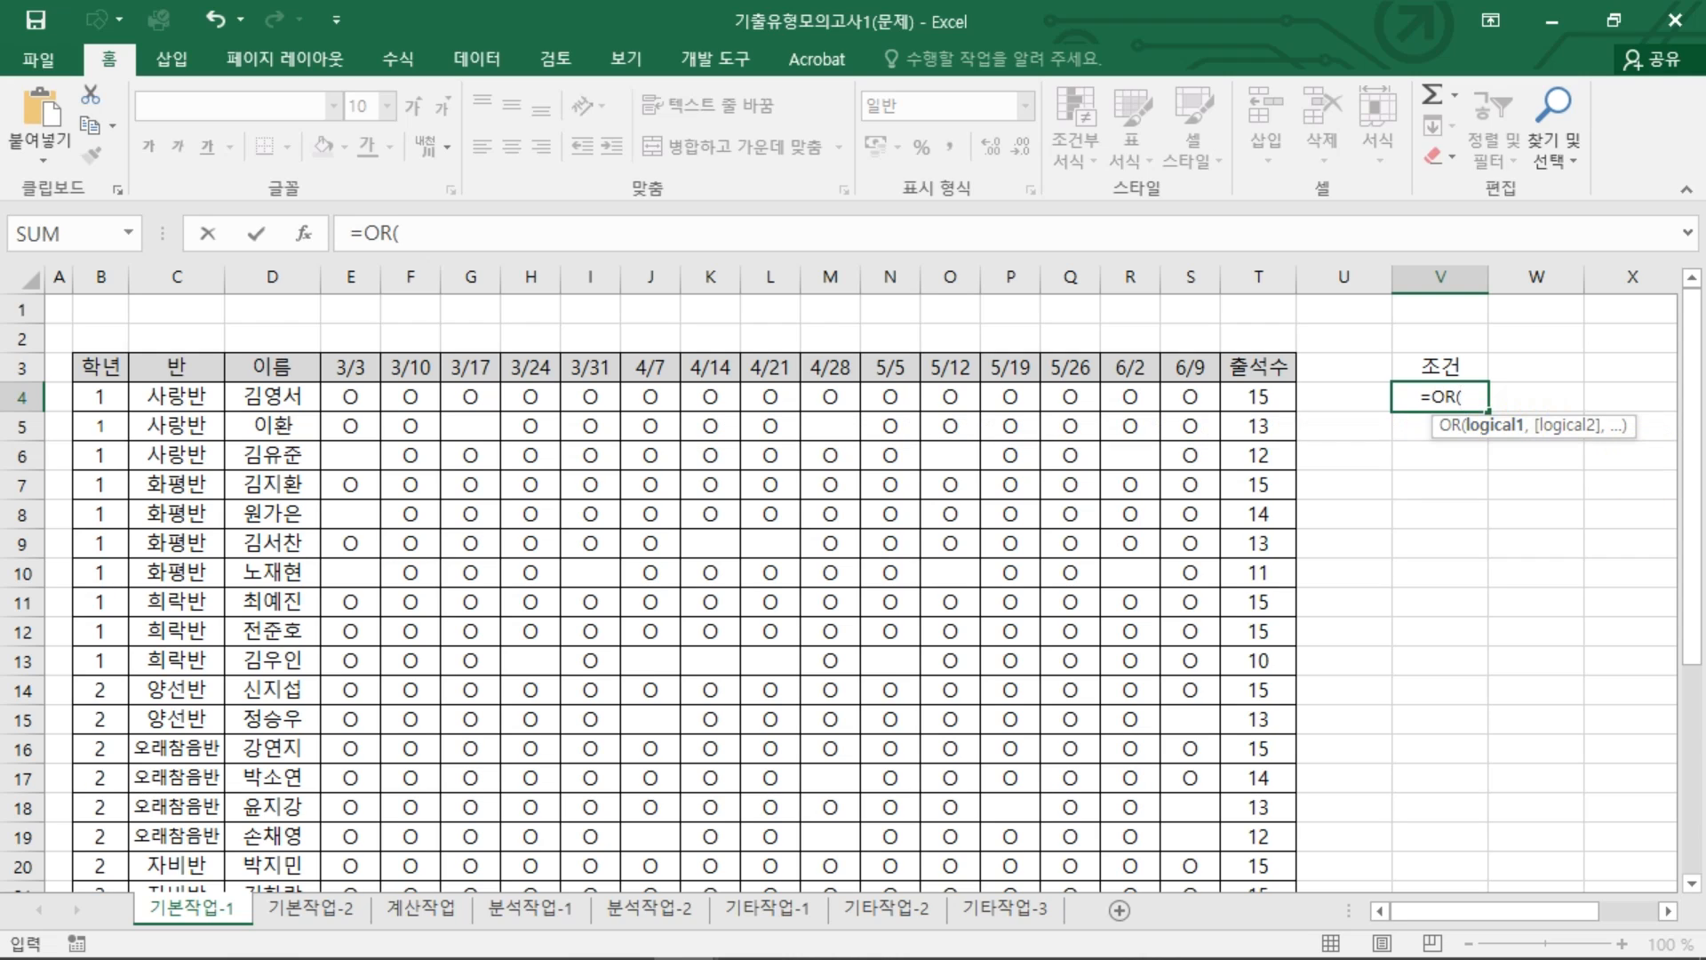
click(1260, 391)
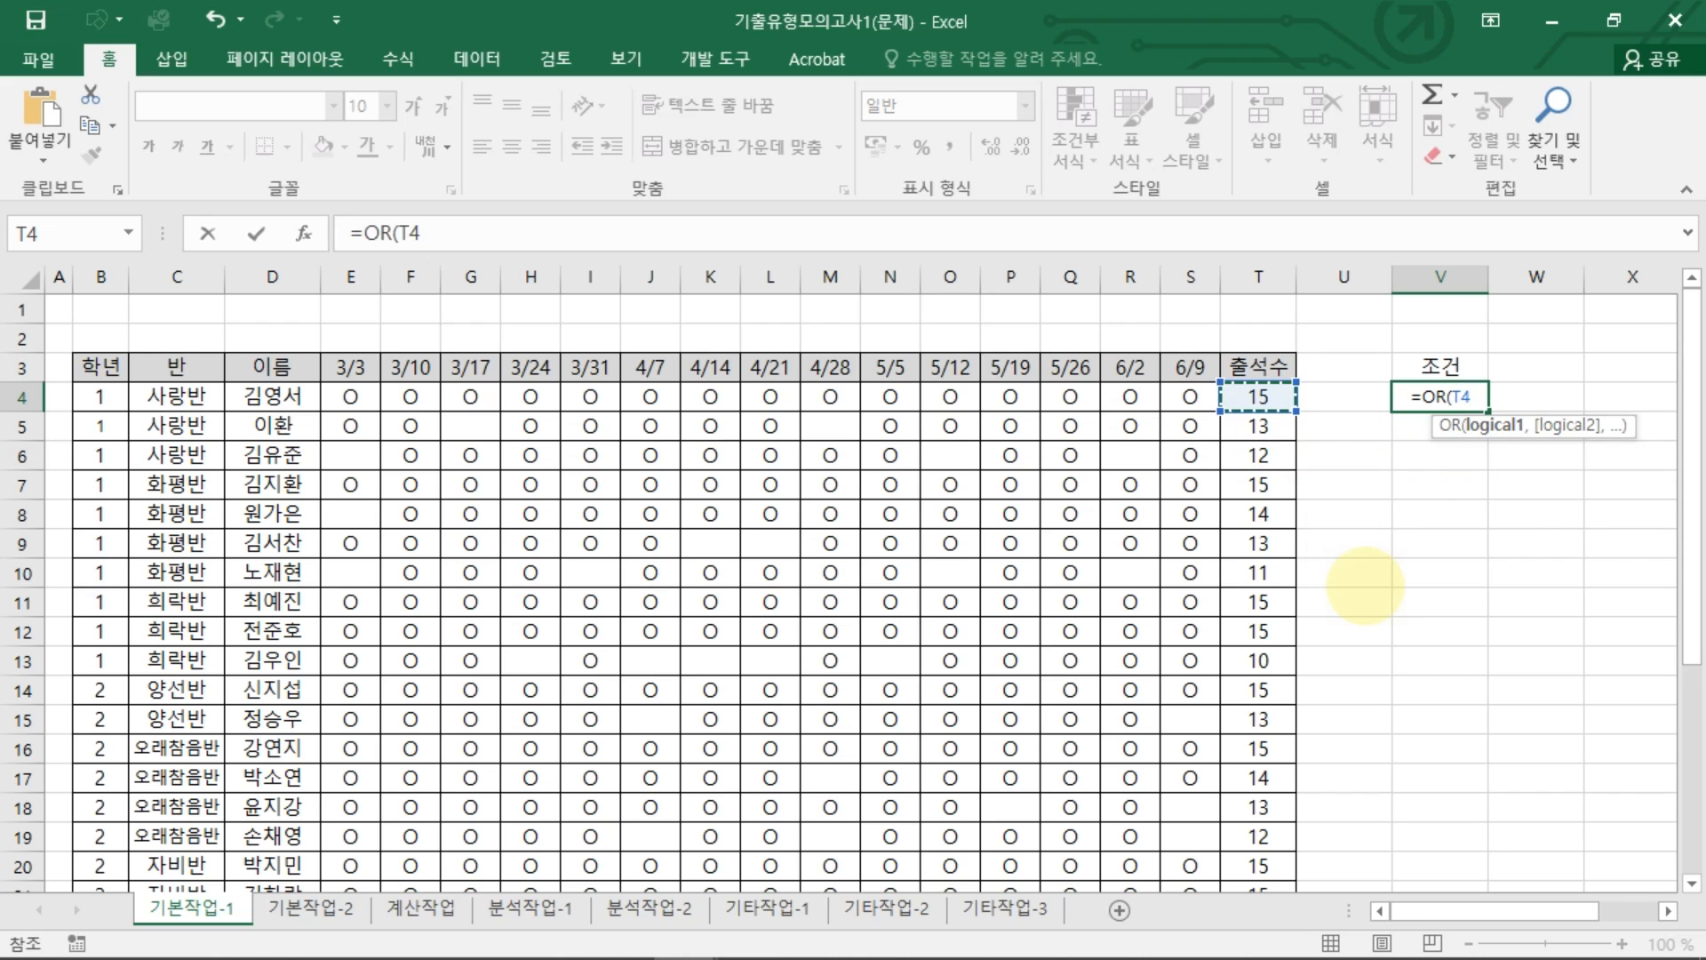
text(<MEDIAN()
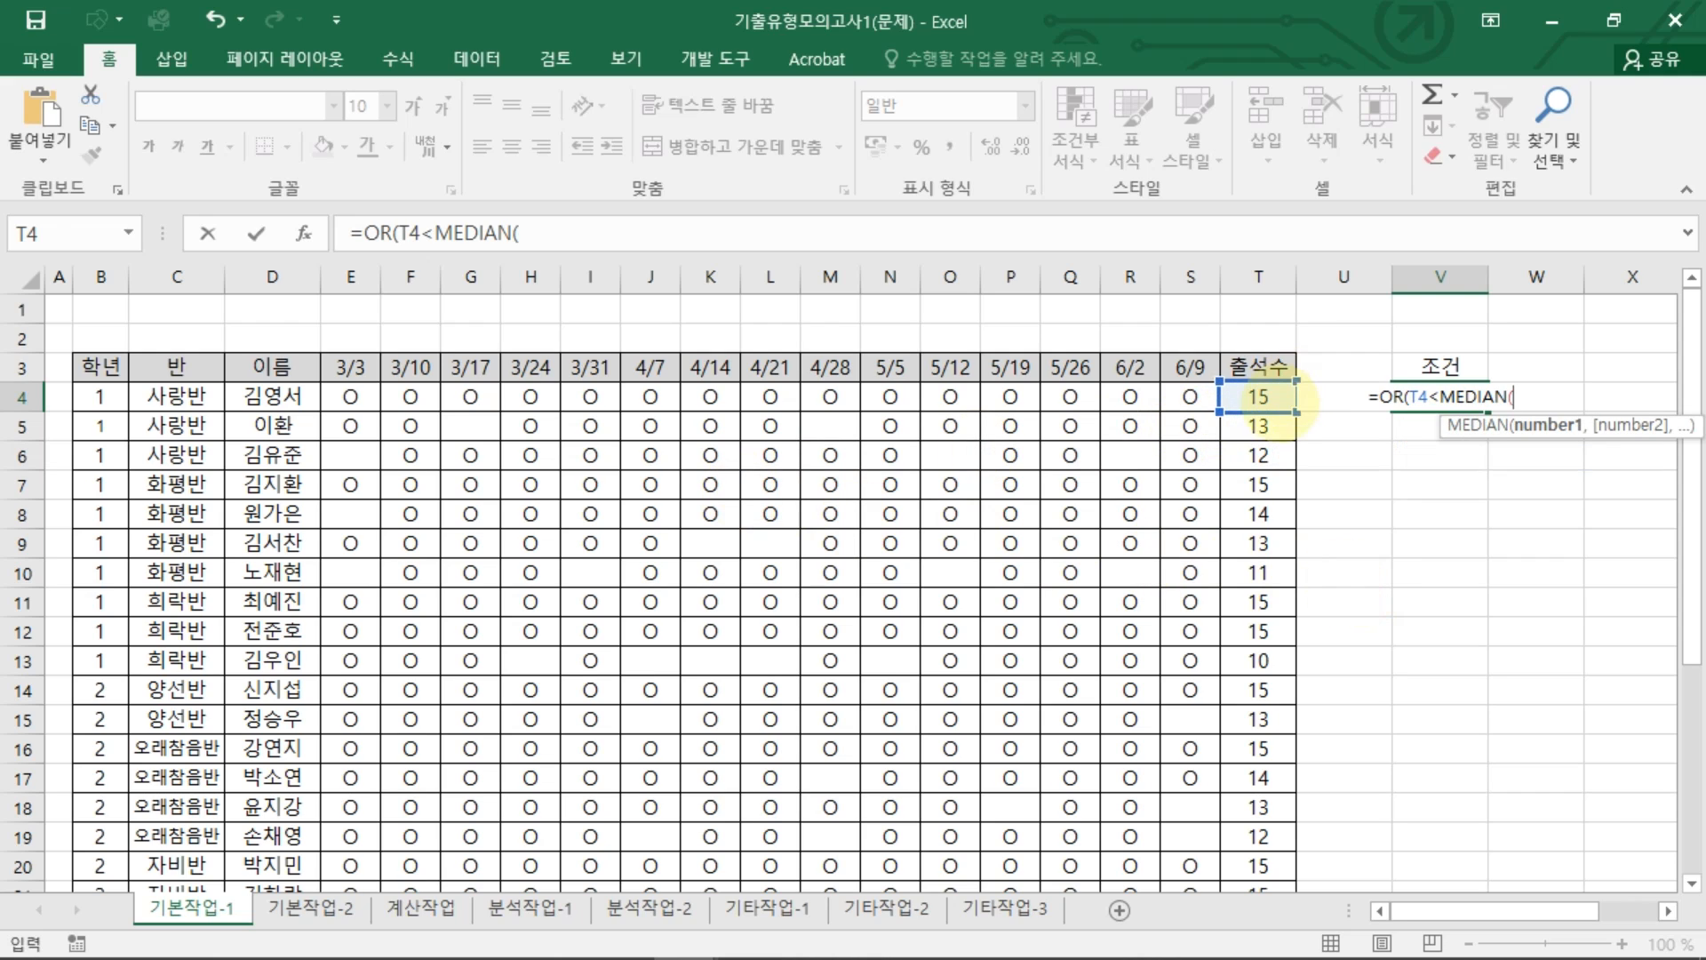
drag(1262, 405, 1288, 853)
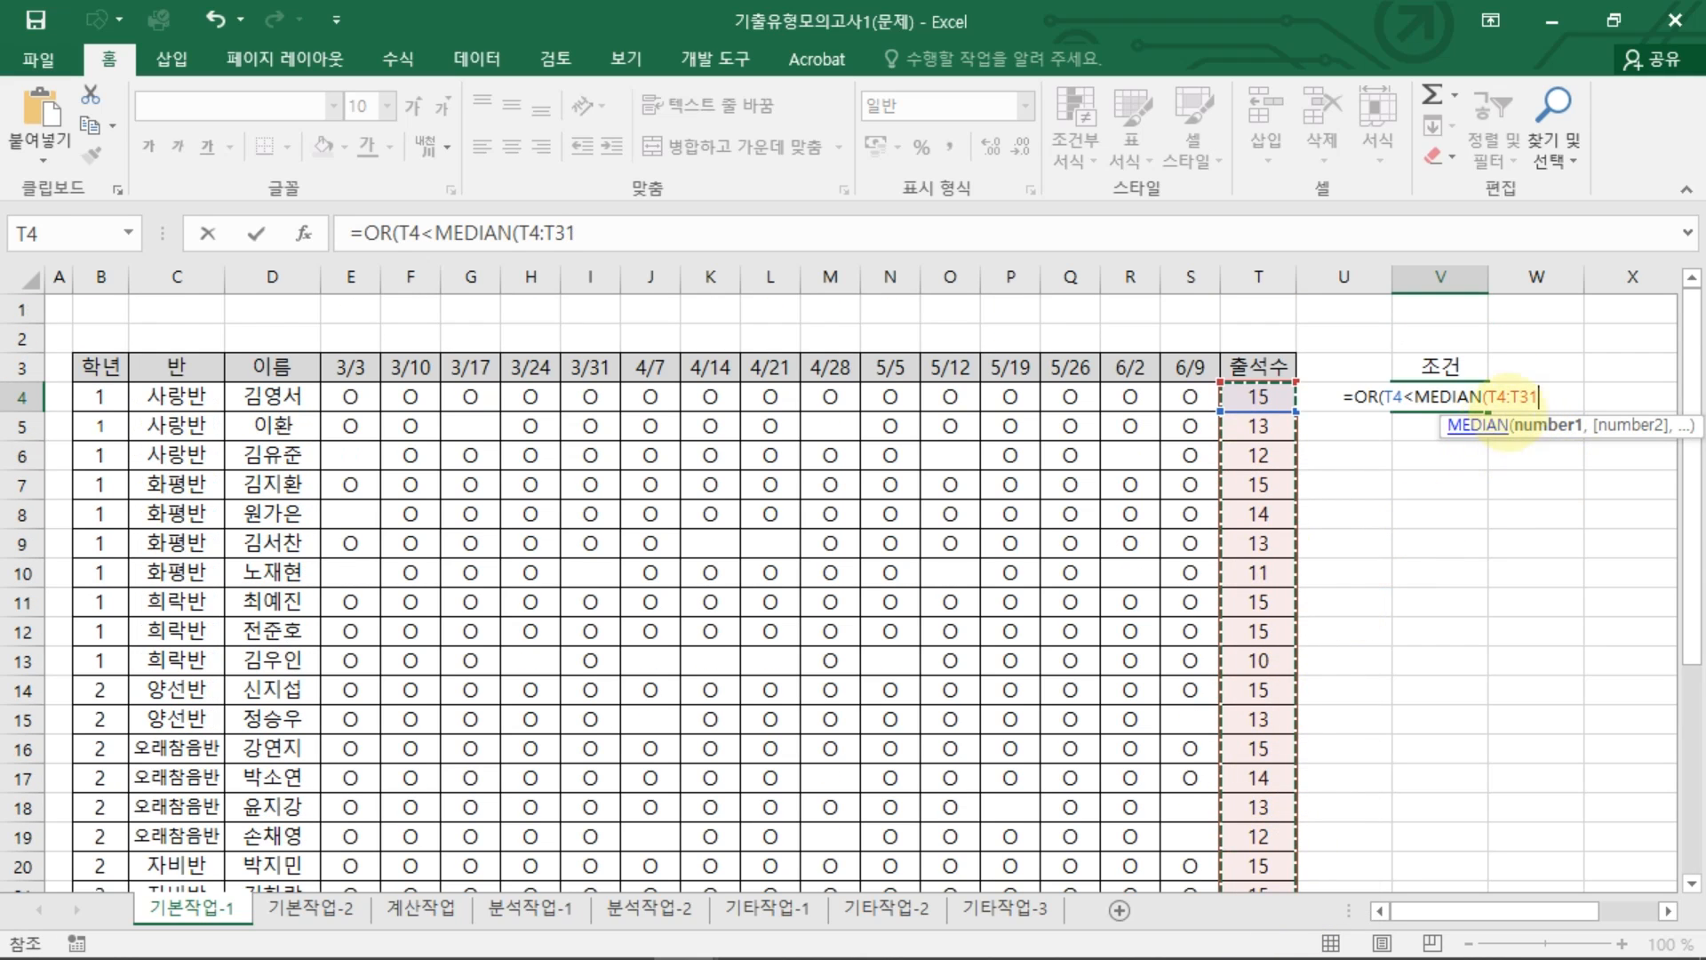
key(F4)
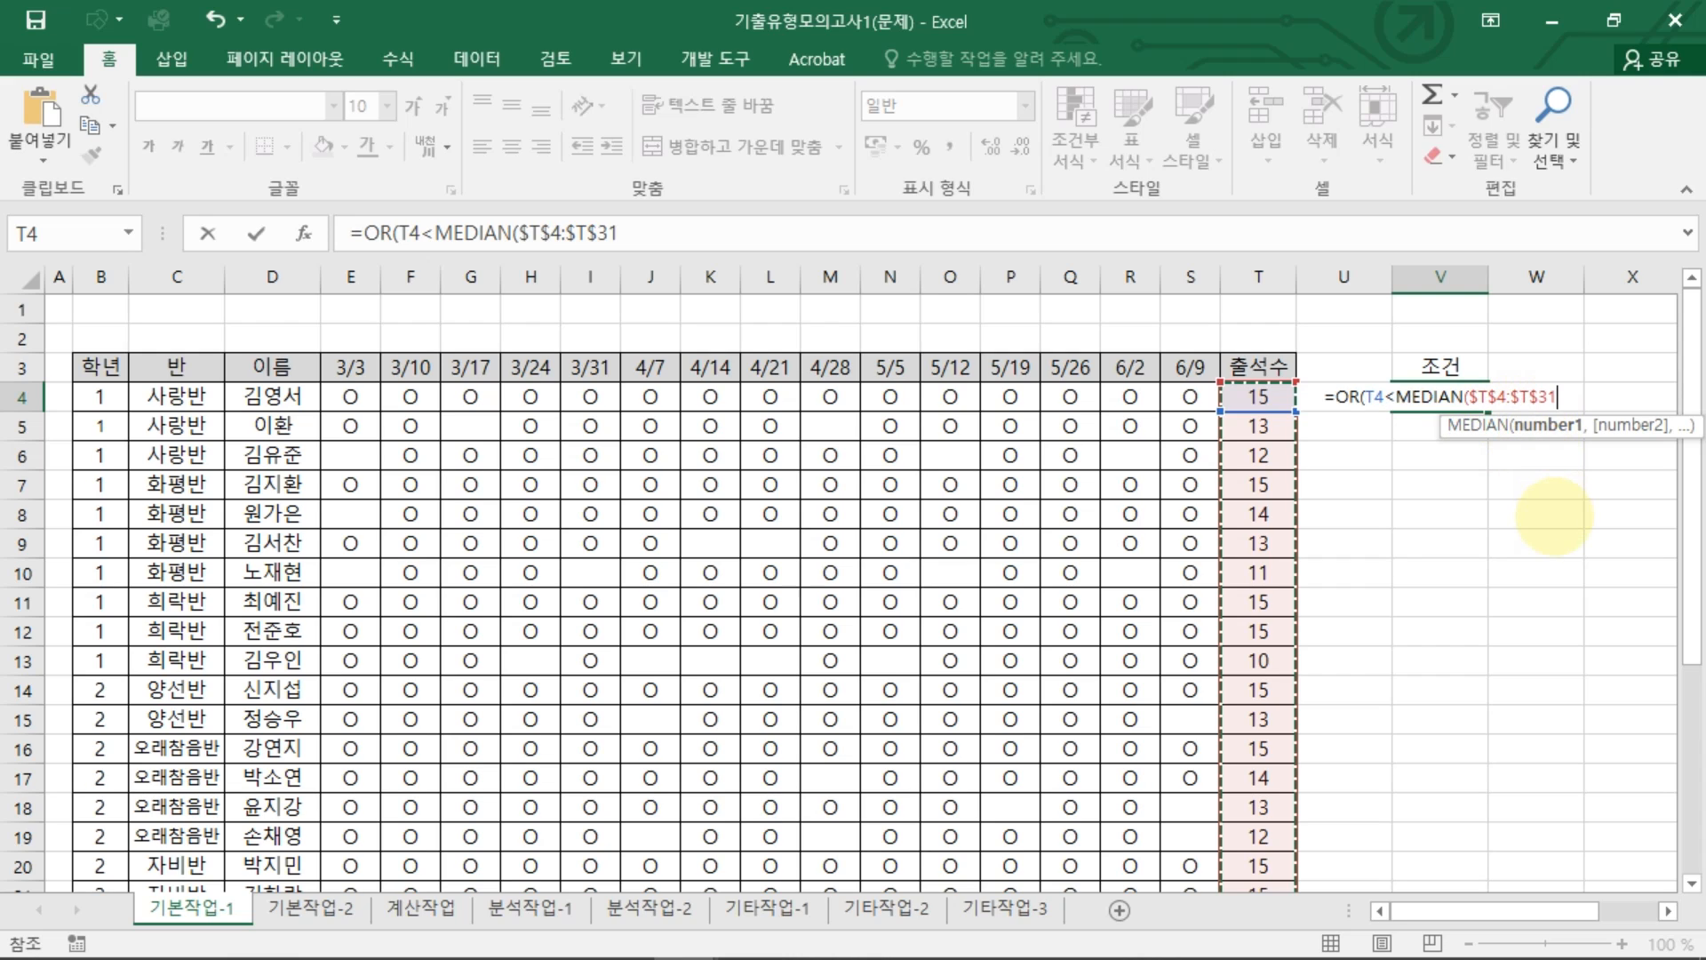
text(0)
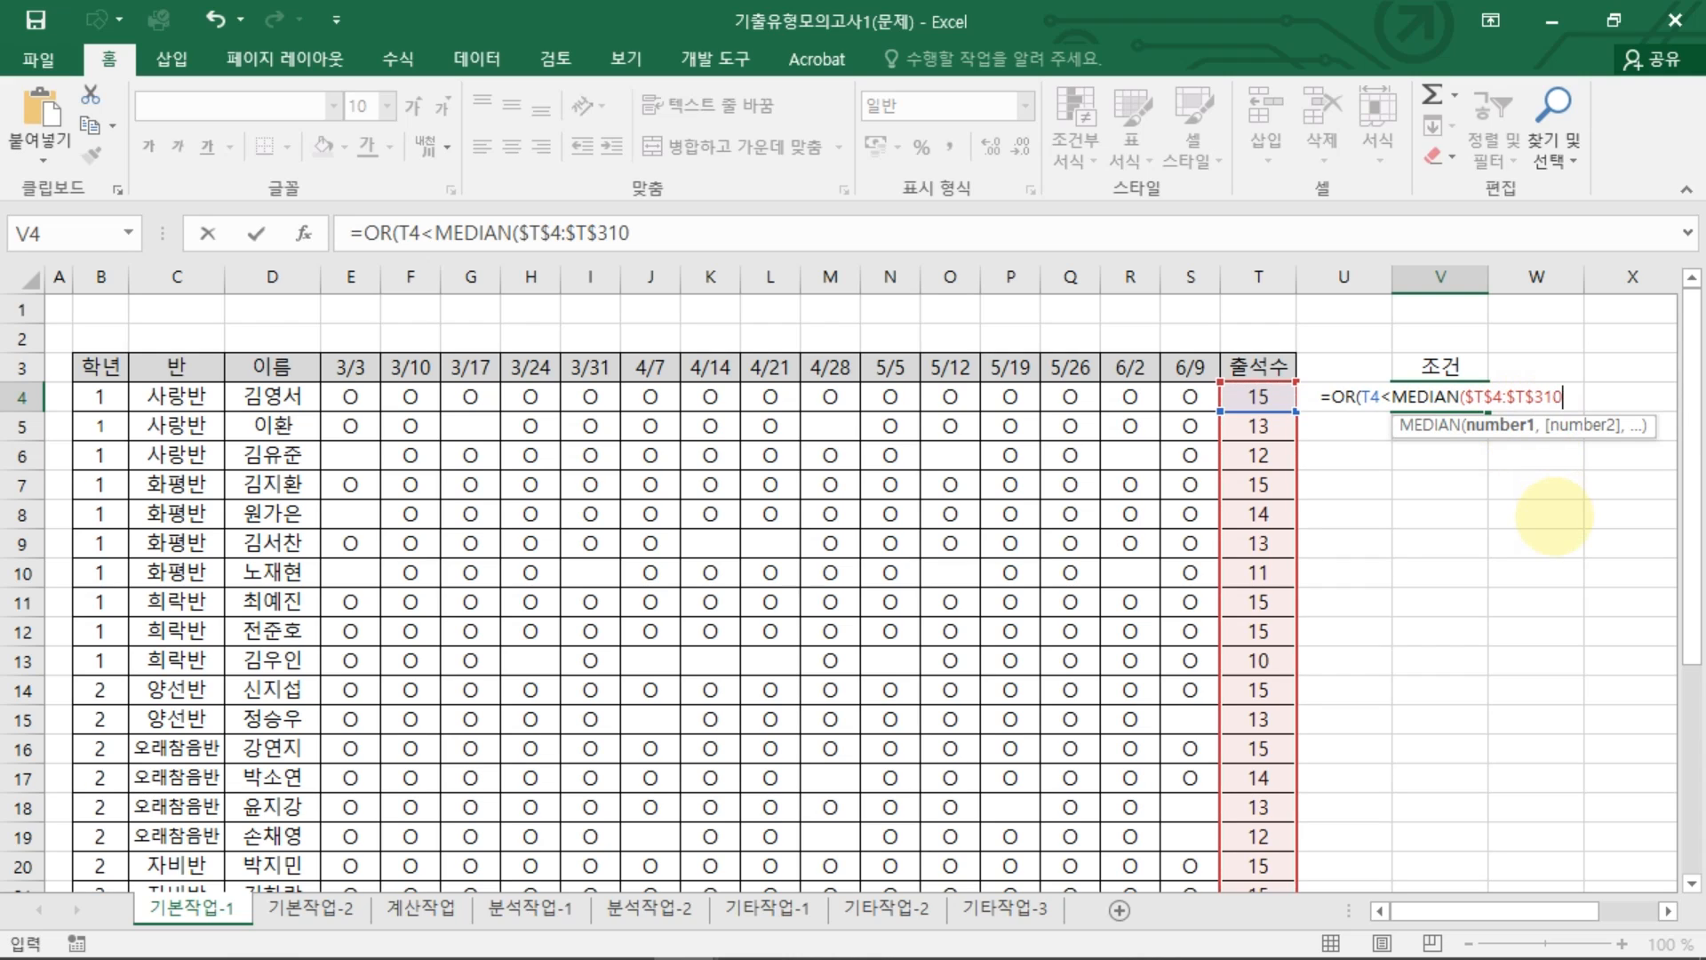
key(BackSpace)
text())
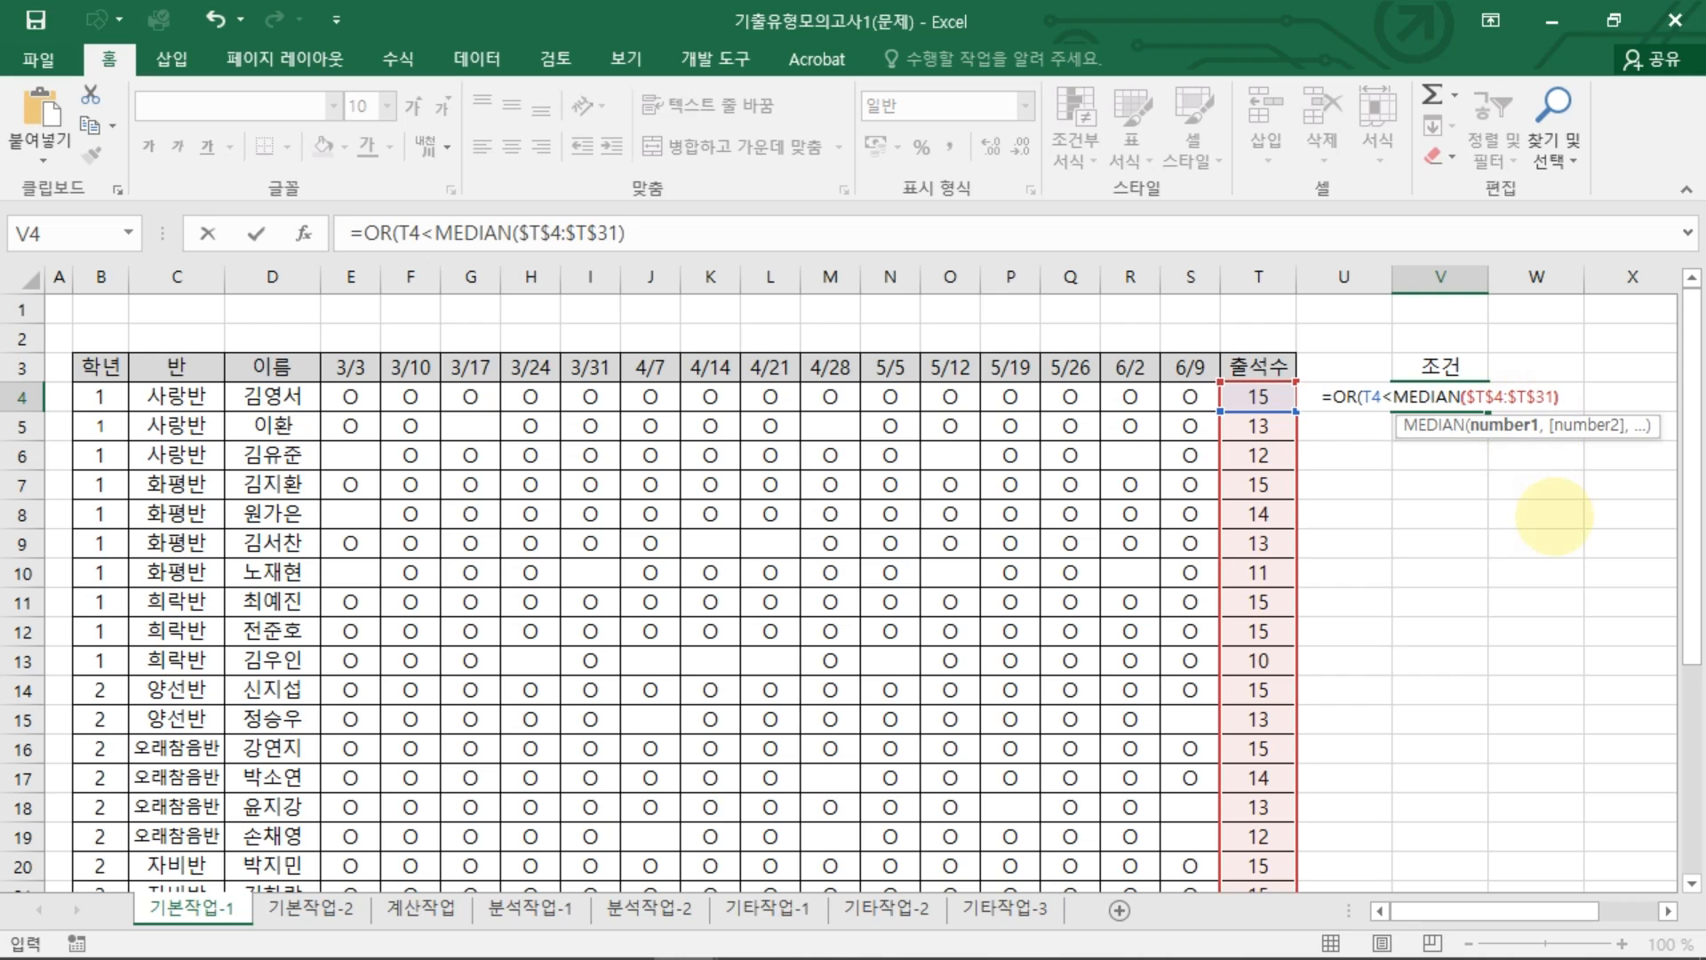
Step: Add ISBLANK(S4) as the second condition of the OR formula in V4 and enter the completed formula
text(,is)
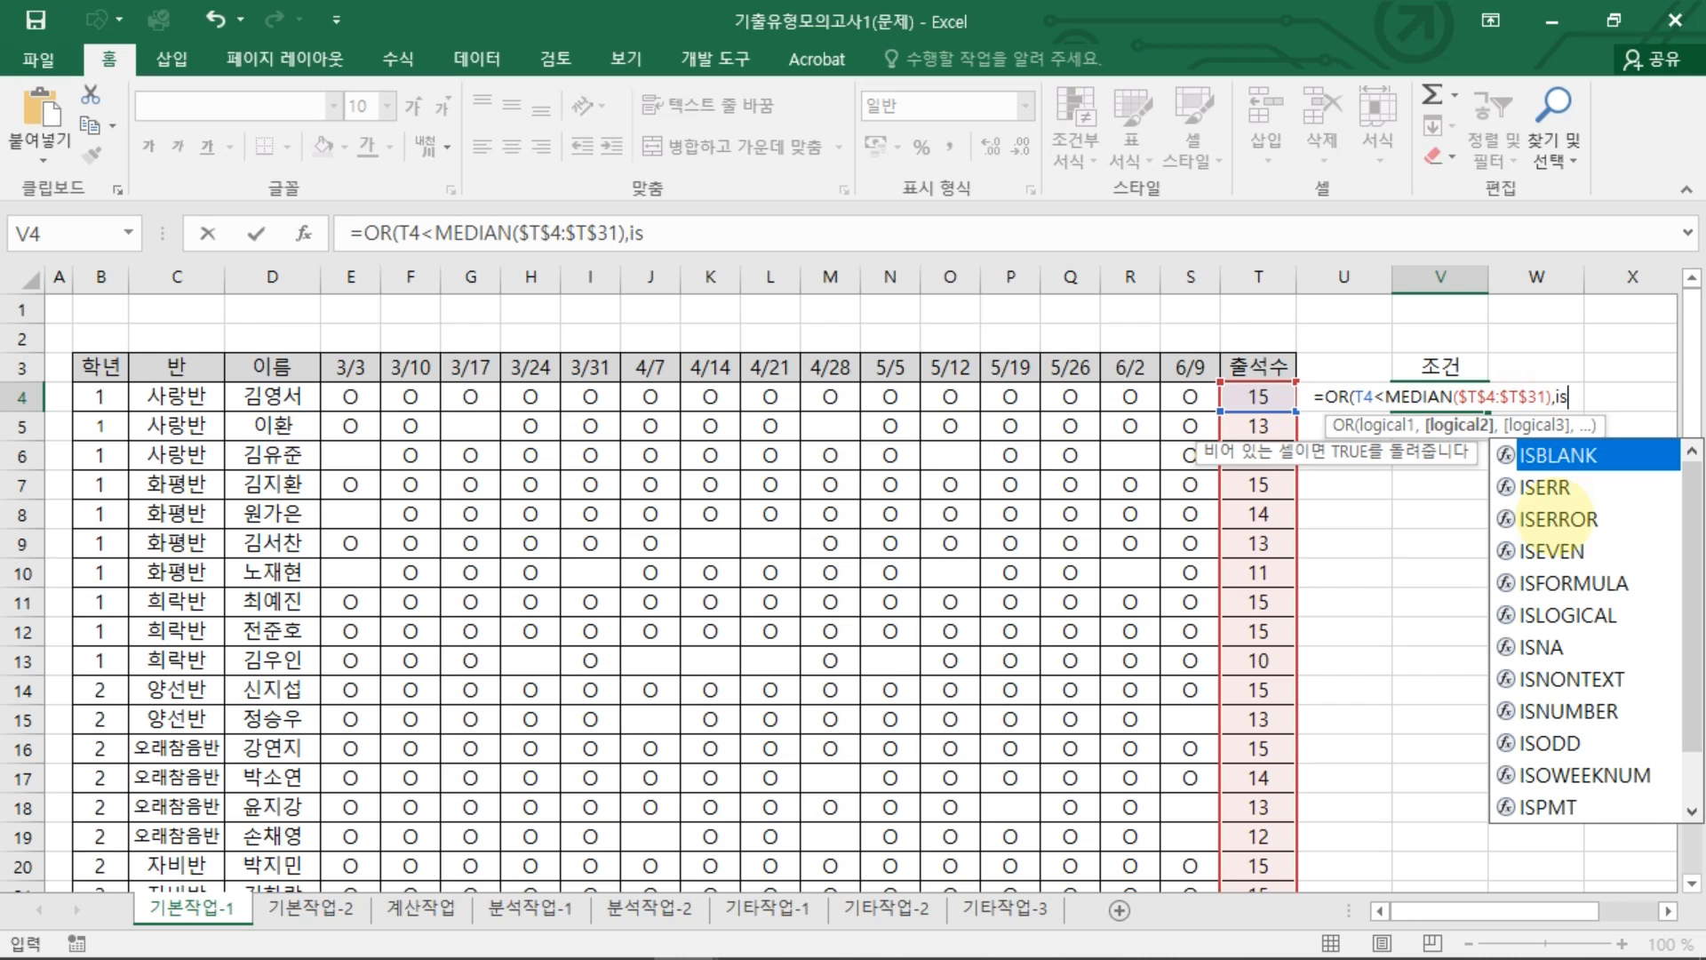
key(Down)
key(Down)
key(Down)
key(Up)
key(Up)
key(Up)
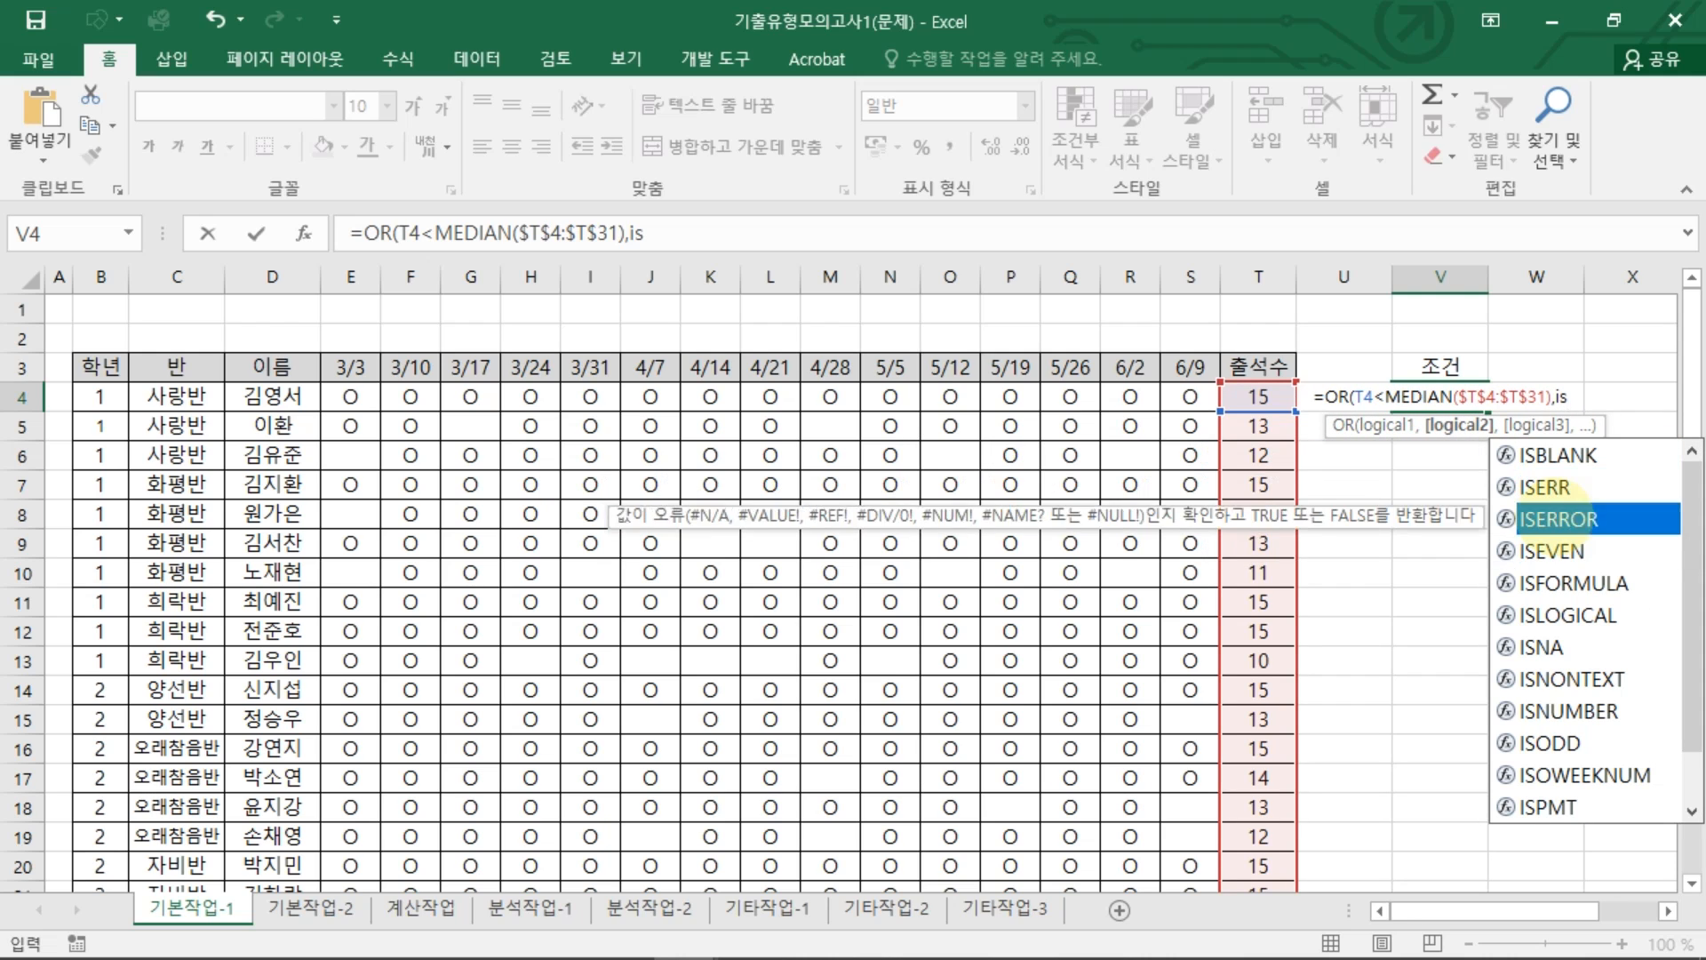
key(Tab)
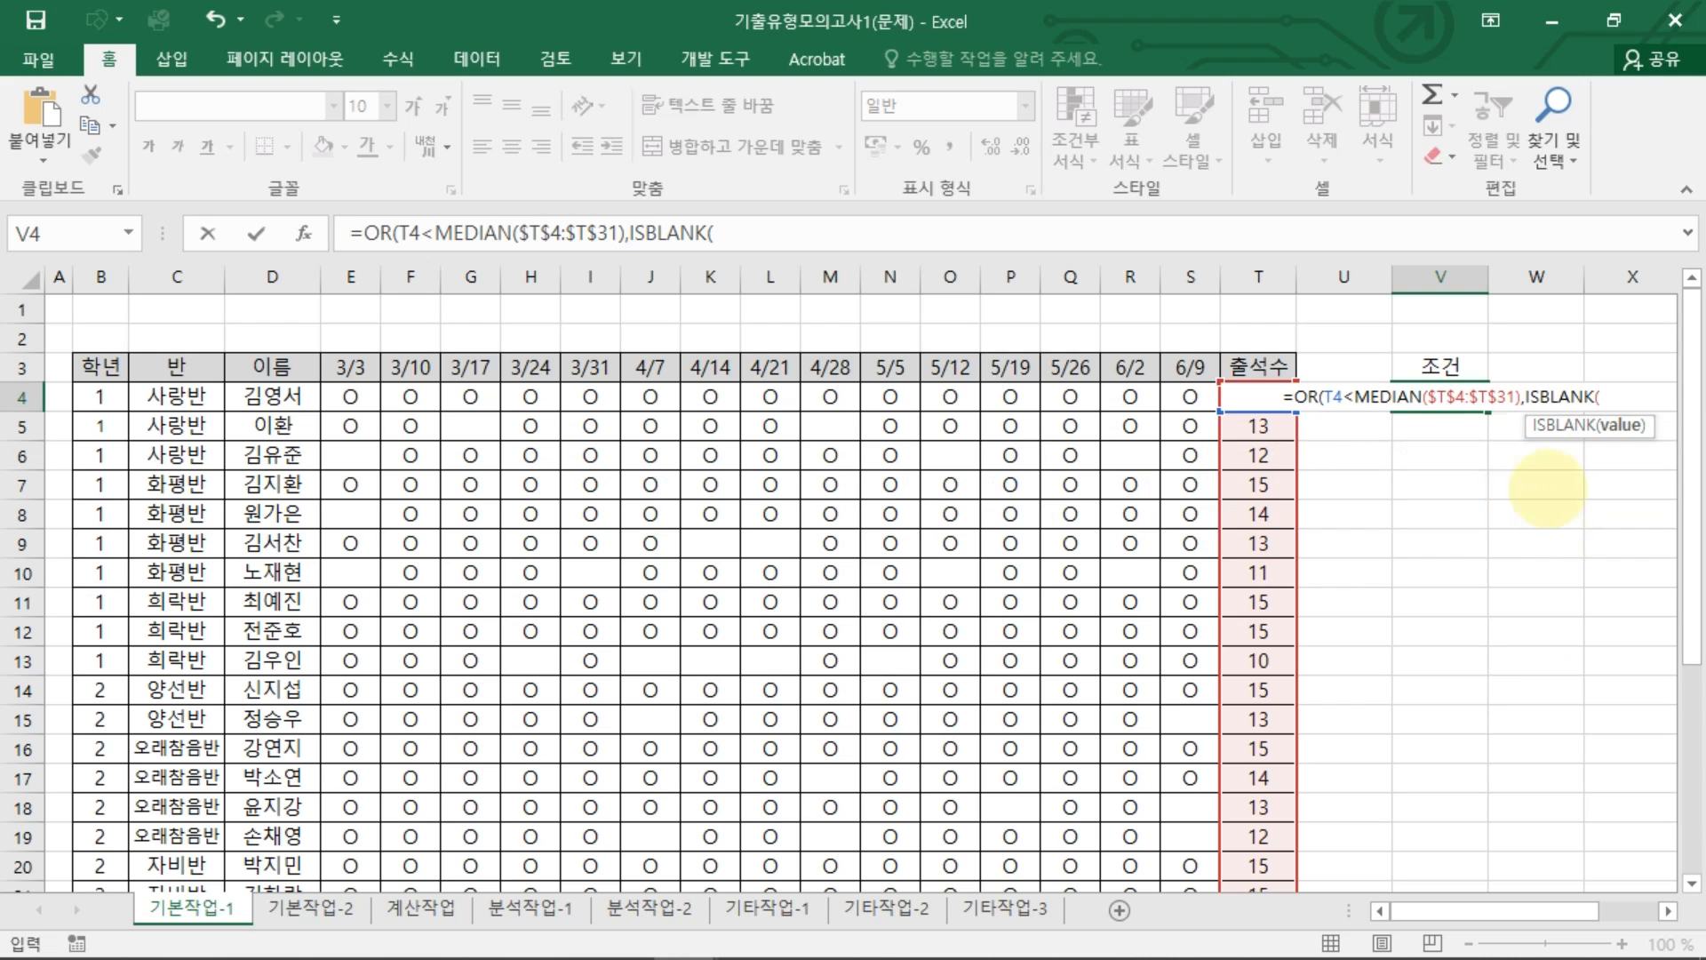
click(1190, 400)
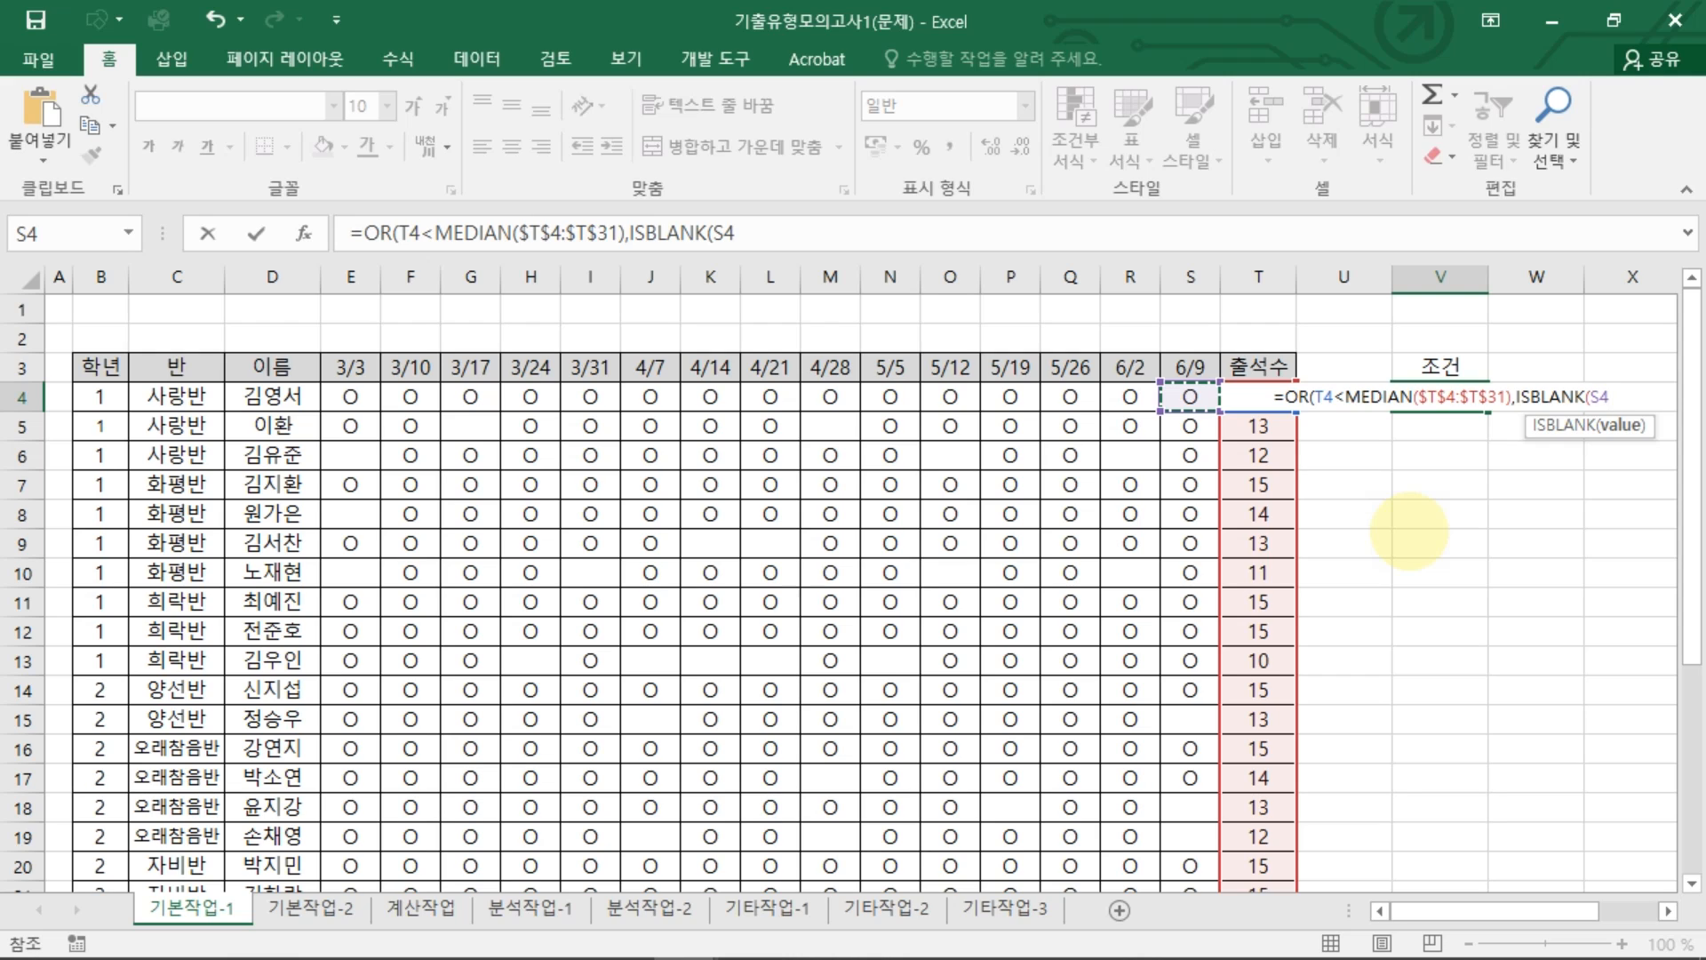
text()))
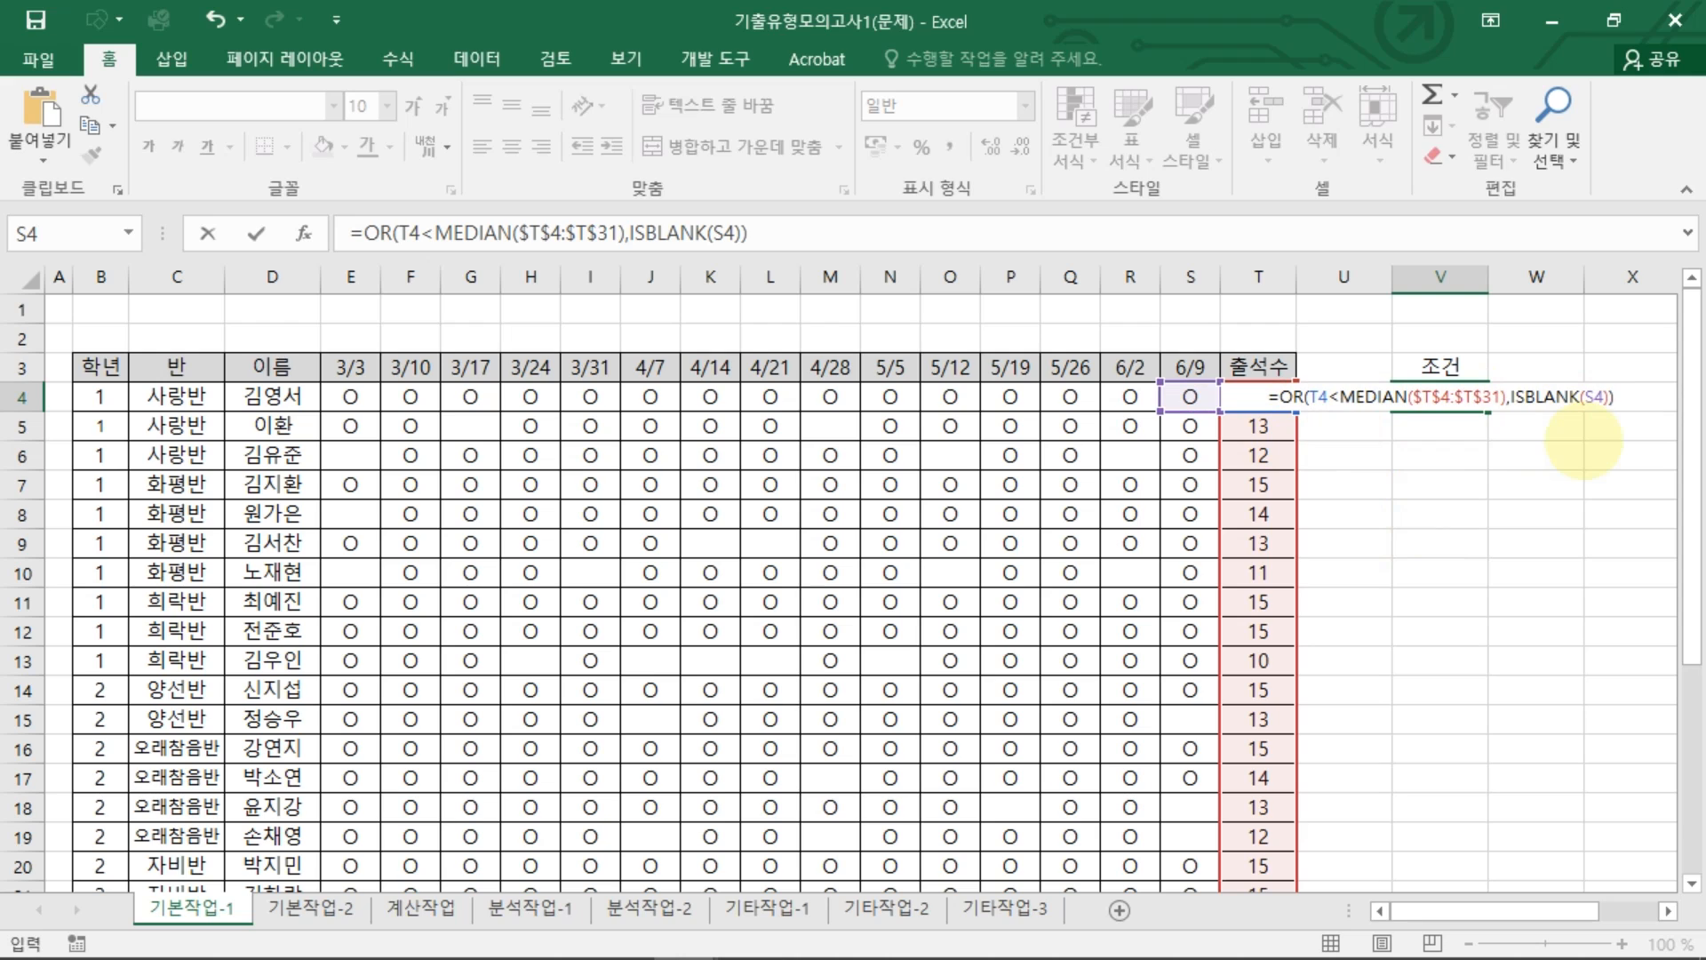
key(Return)
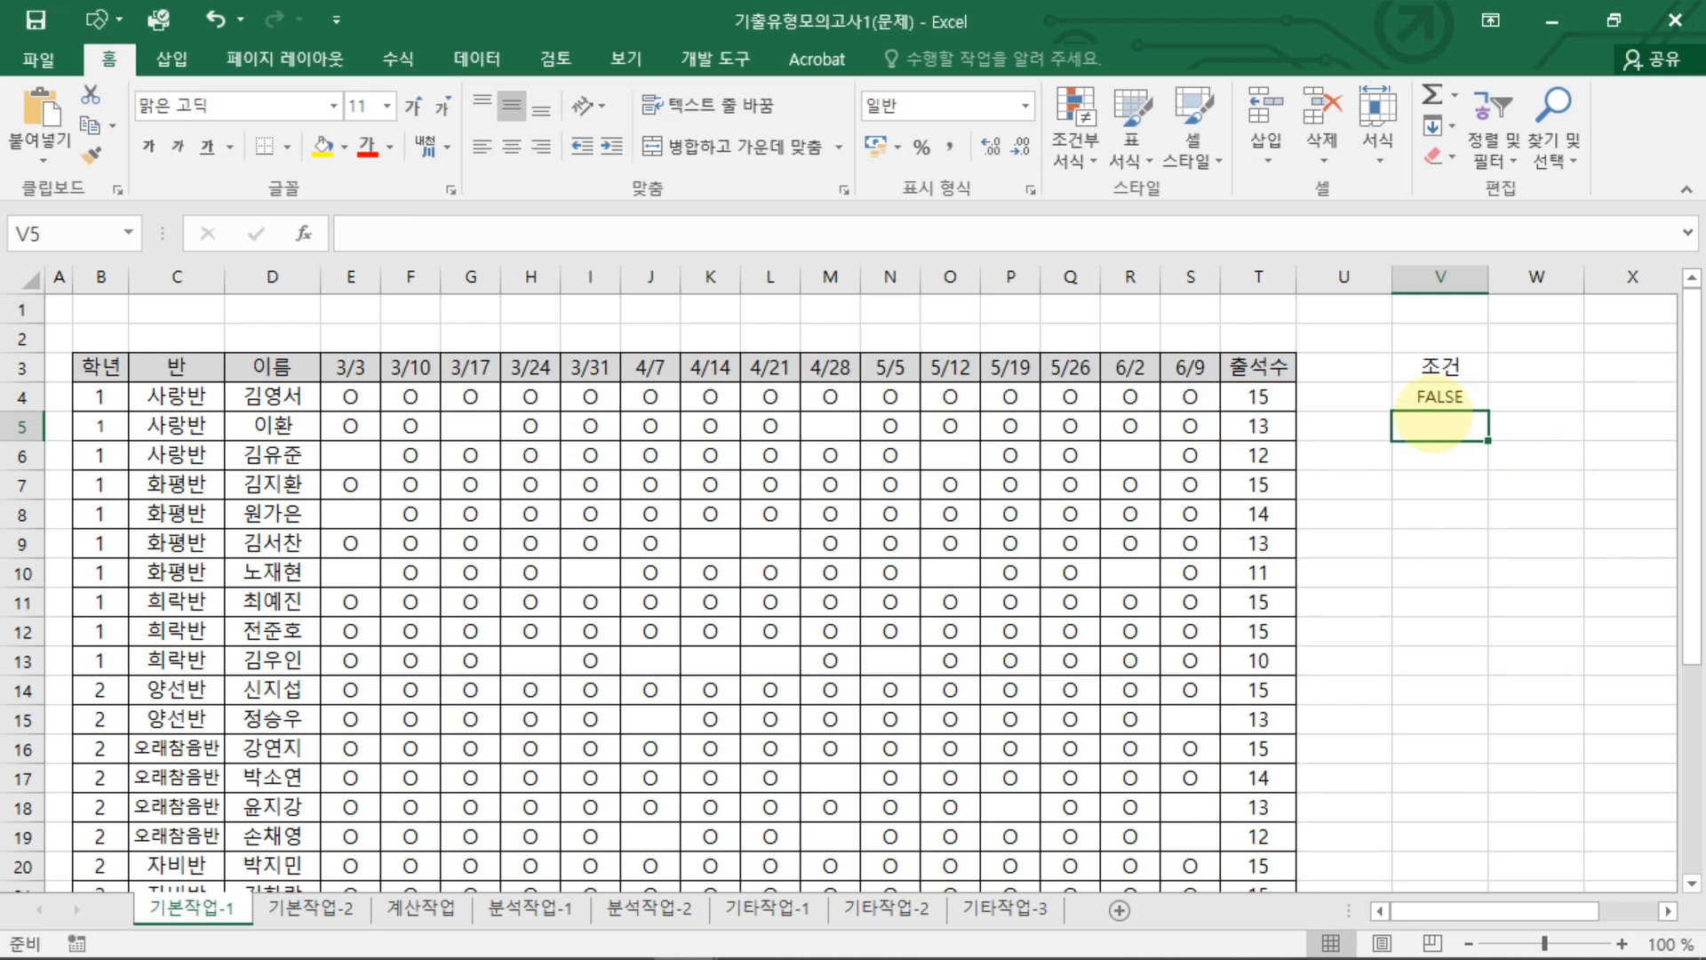
click(1447, 397)
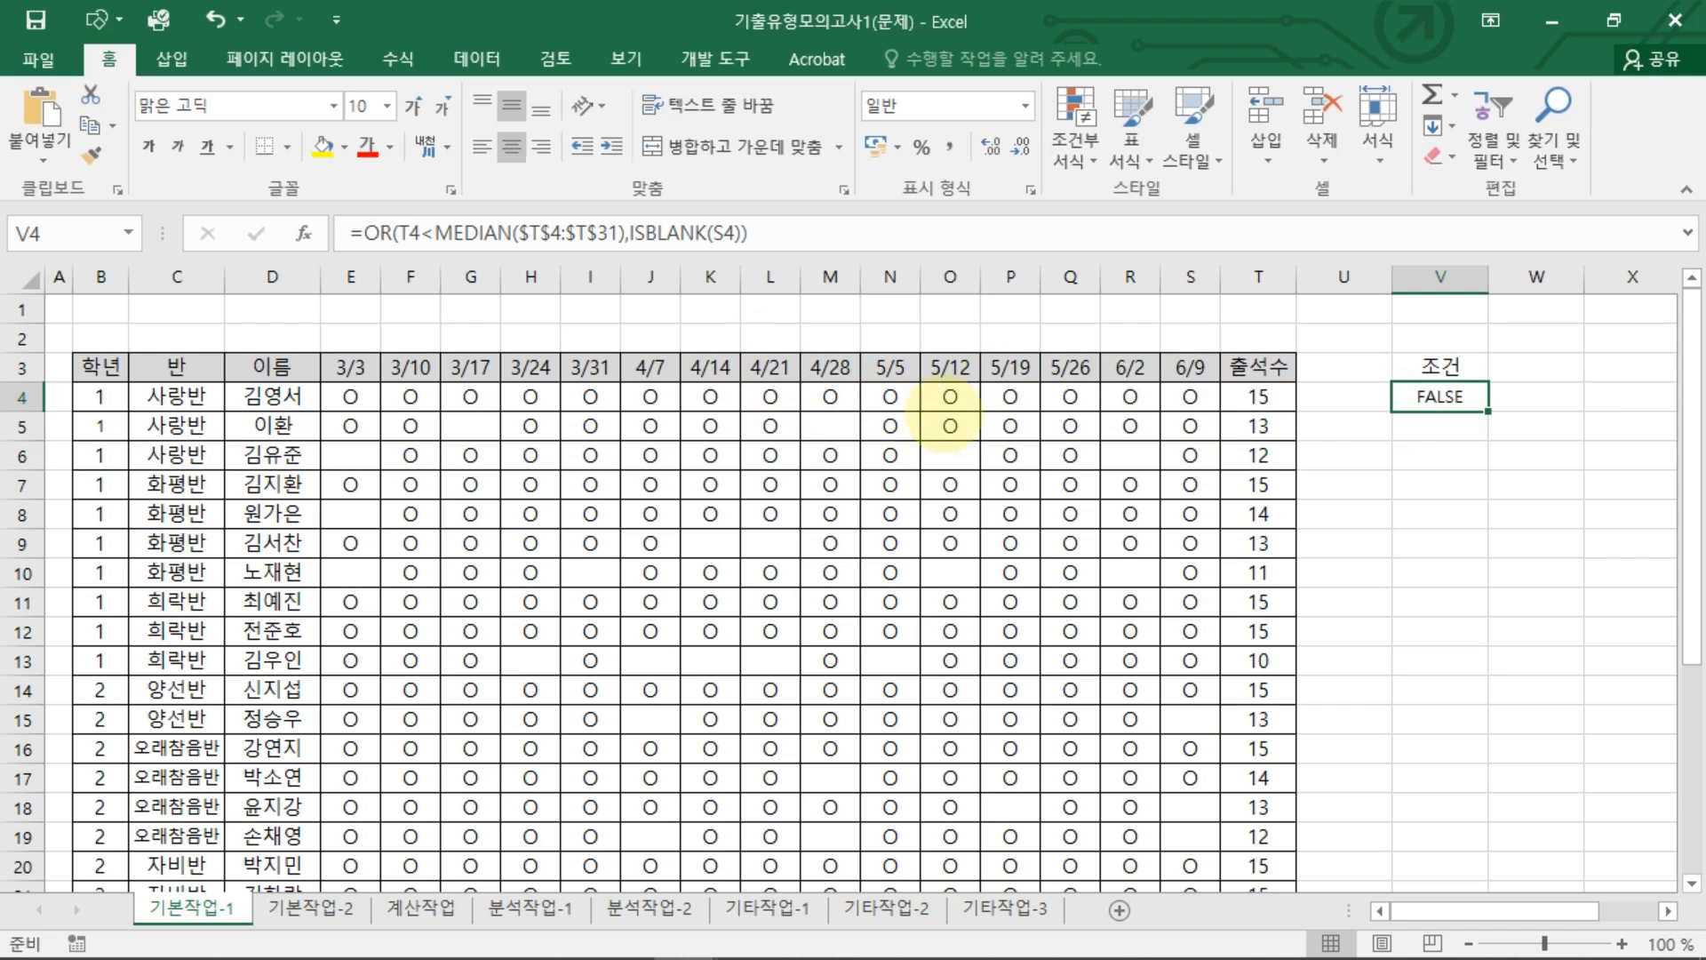
Step: Copy the headings 학년, 반, 이름, 6/9 and 출석수 from the attendance table to the row starting at X3
click(1626, 393)
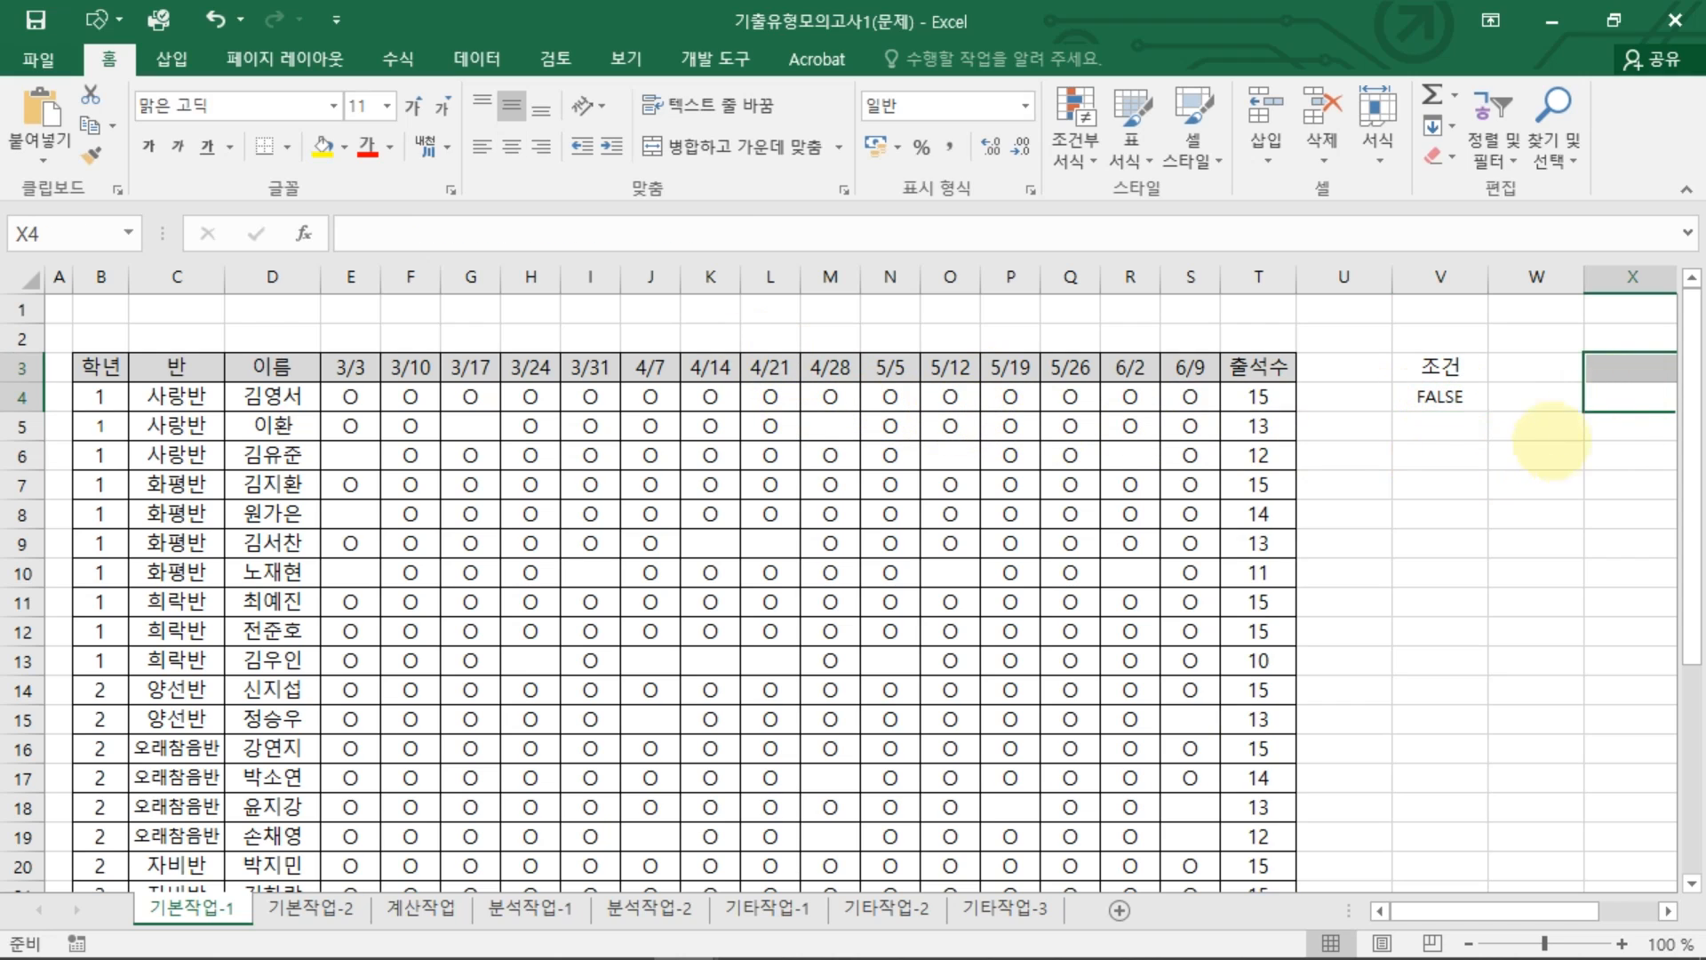
drag(100, 367, 299, 367)
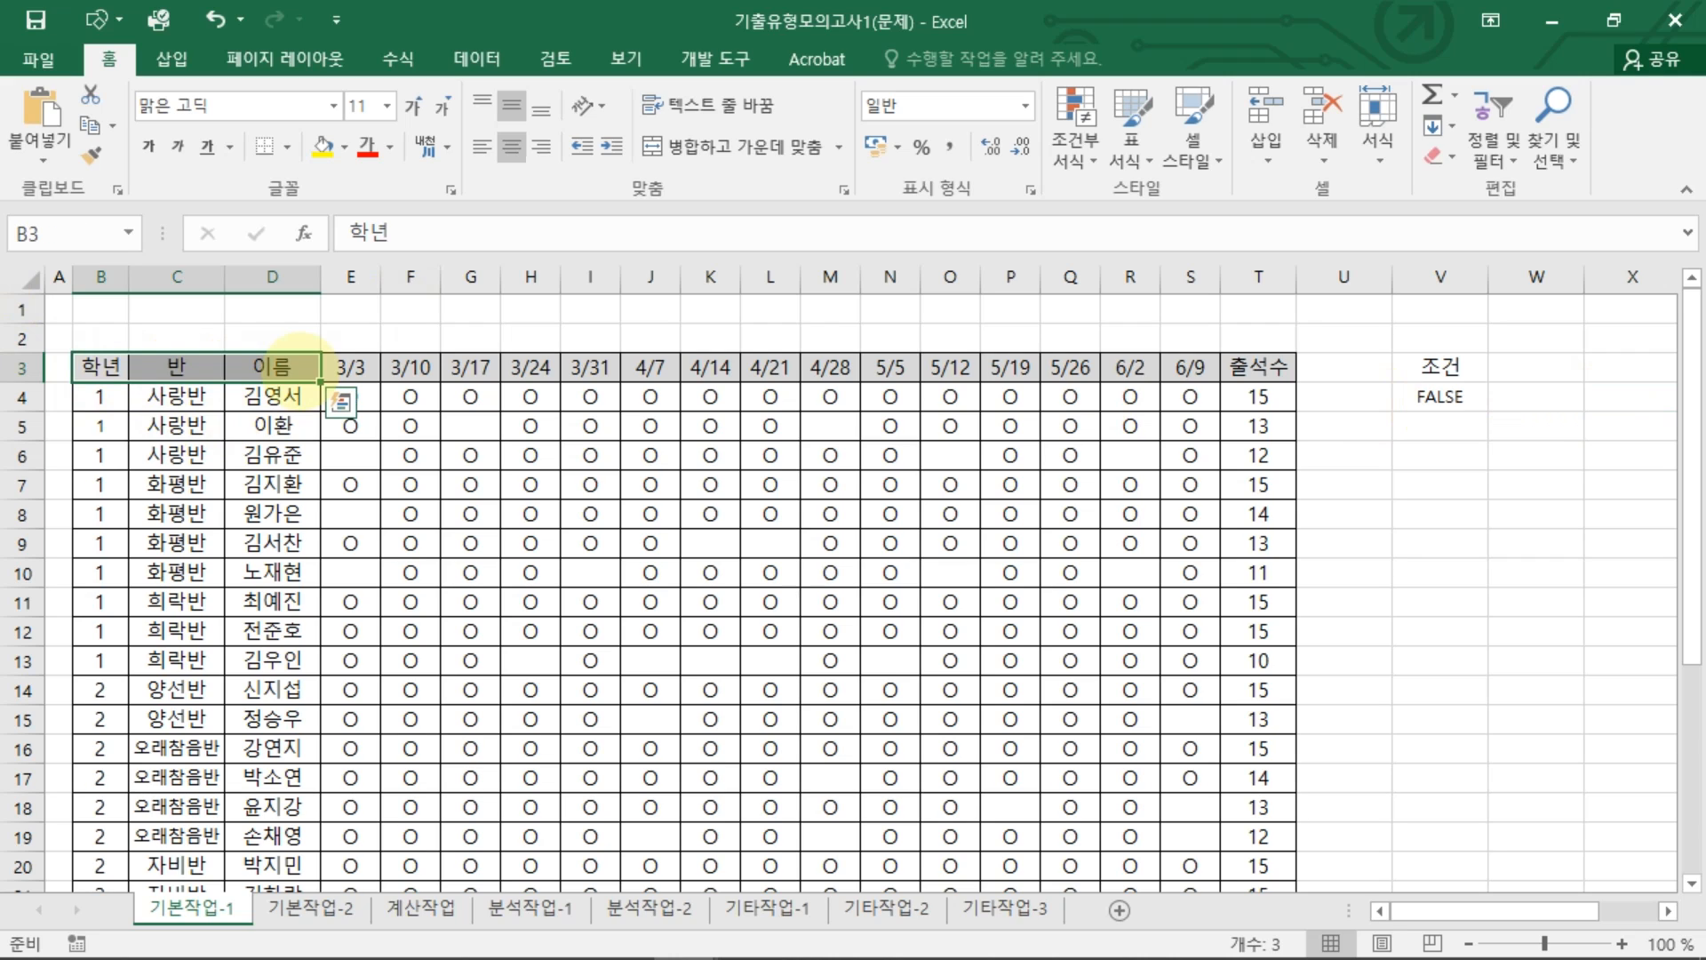
drag(1191, 367, 1258, 367)
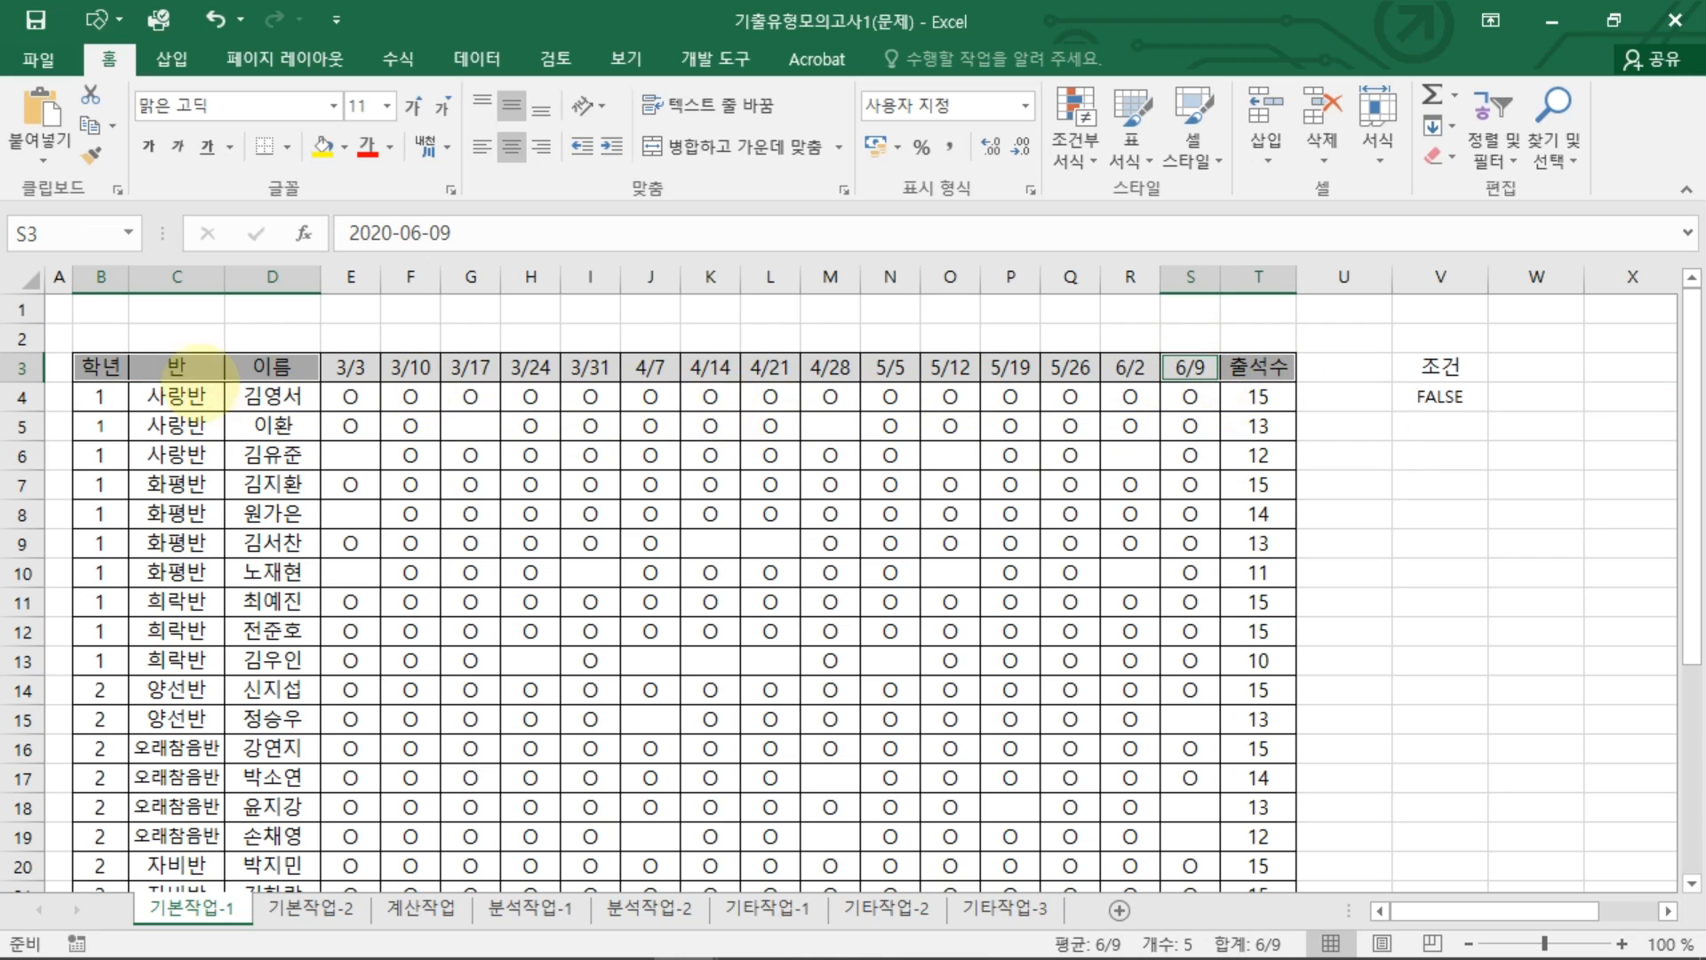
mouse_move(230, 385)
mouse_down()
mouse_move(126, 336)
mouse_move(211, 389)
mouse_up()
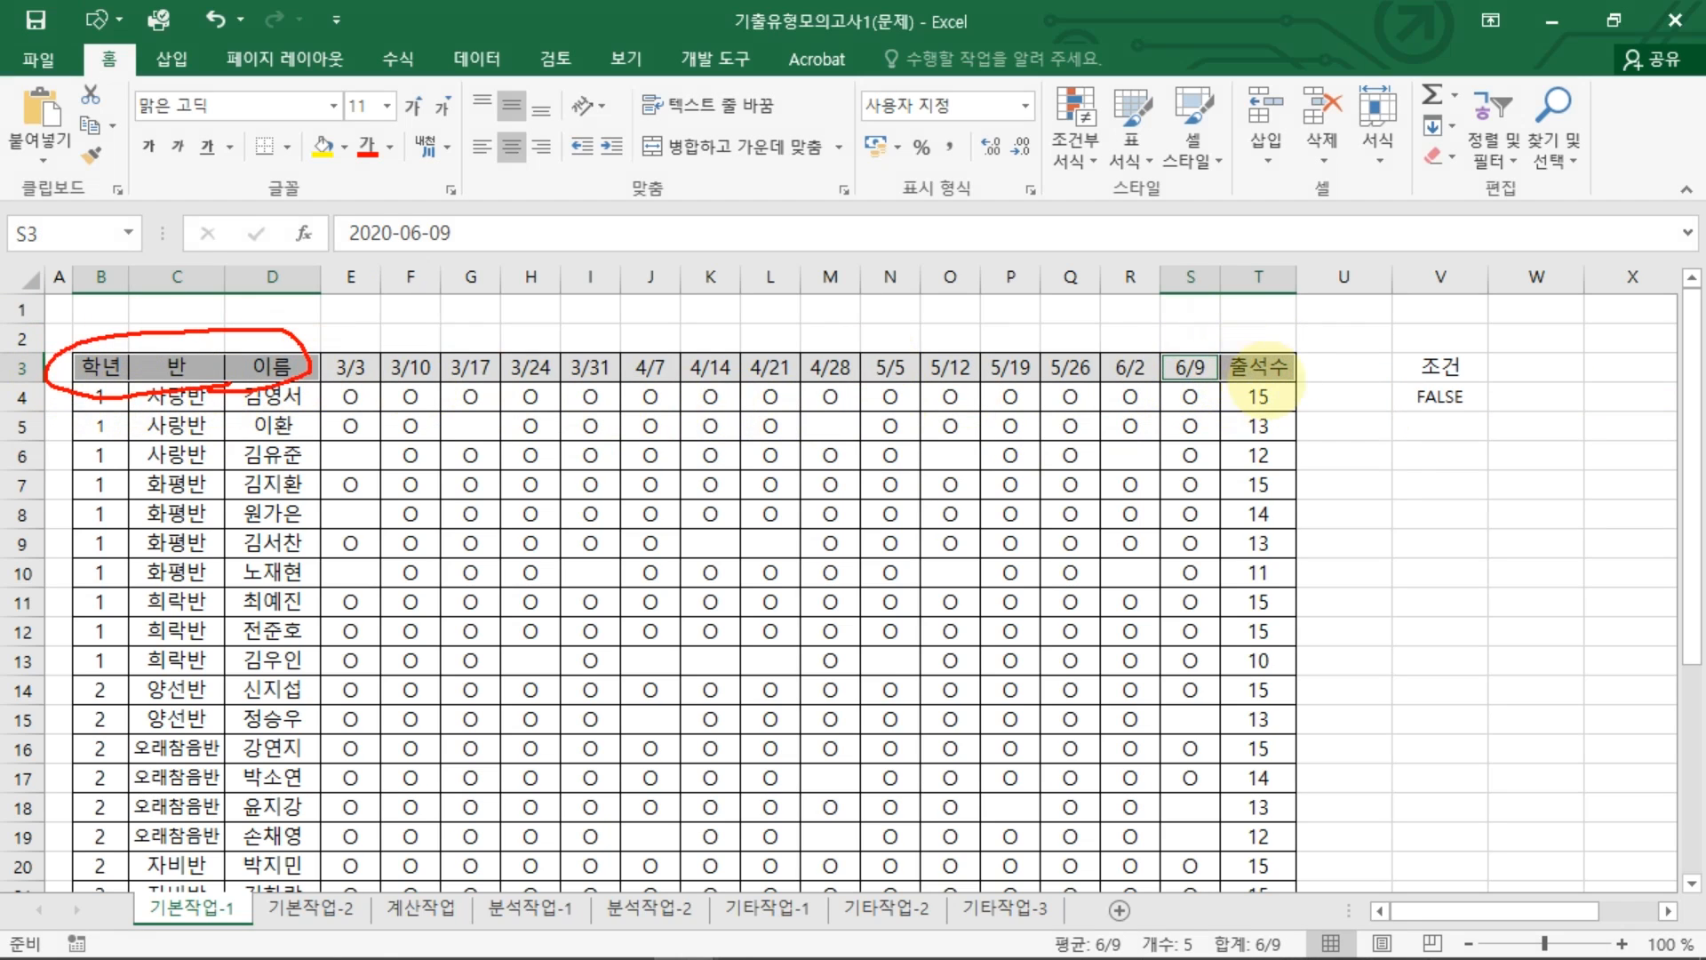
mouse_move(1222, 388)
mouse_down()
mouse_move(1228, 346)
mouse_move(1219, 385)
mouse_up()
key(Escape)
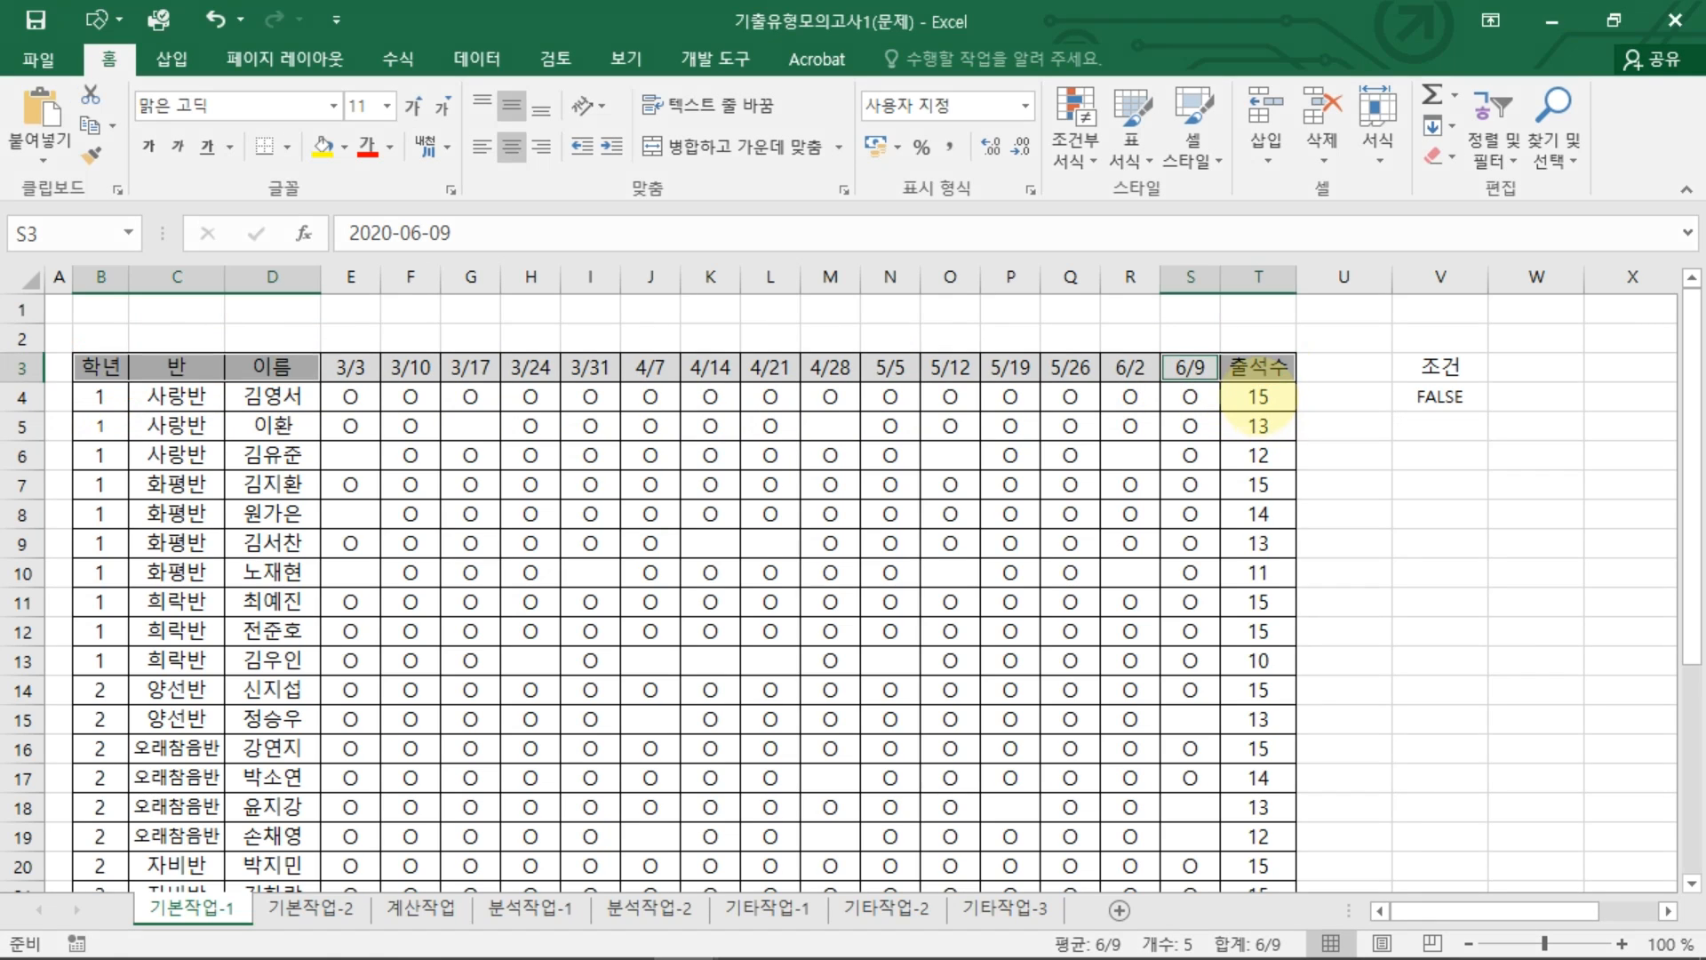
key(ctrl+c)
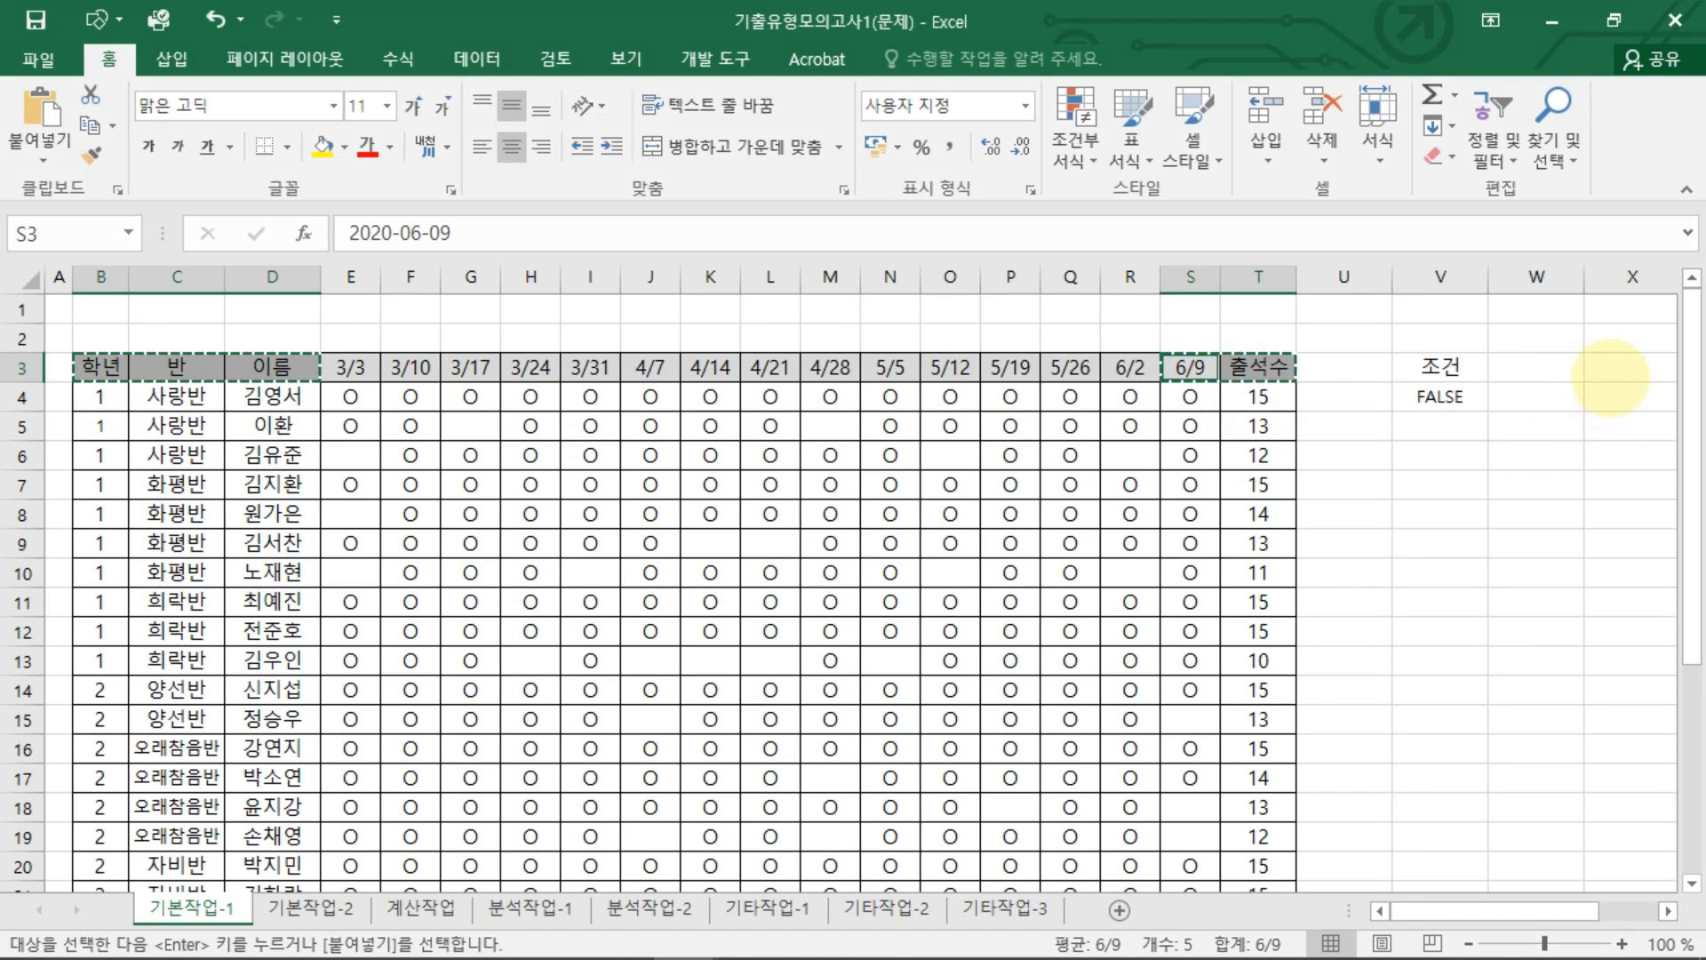
click(1611, 373)
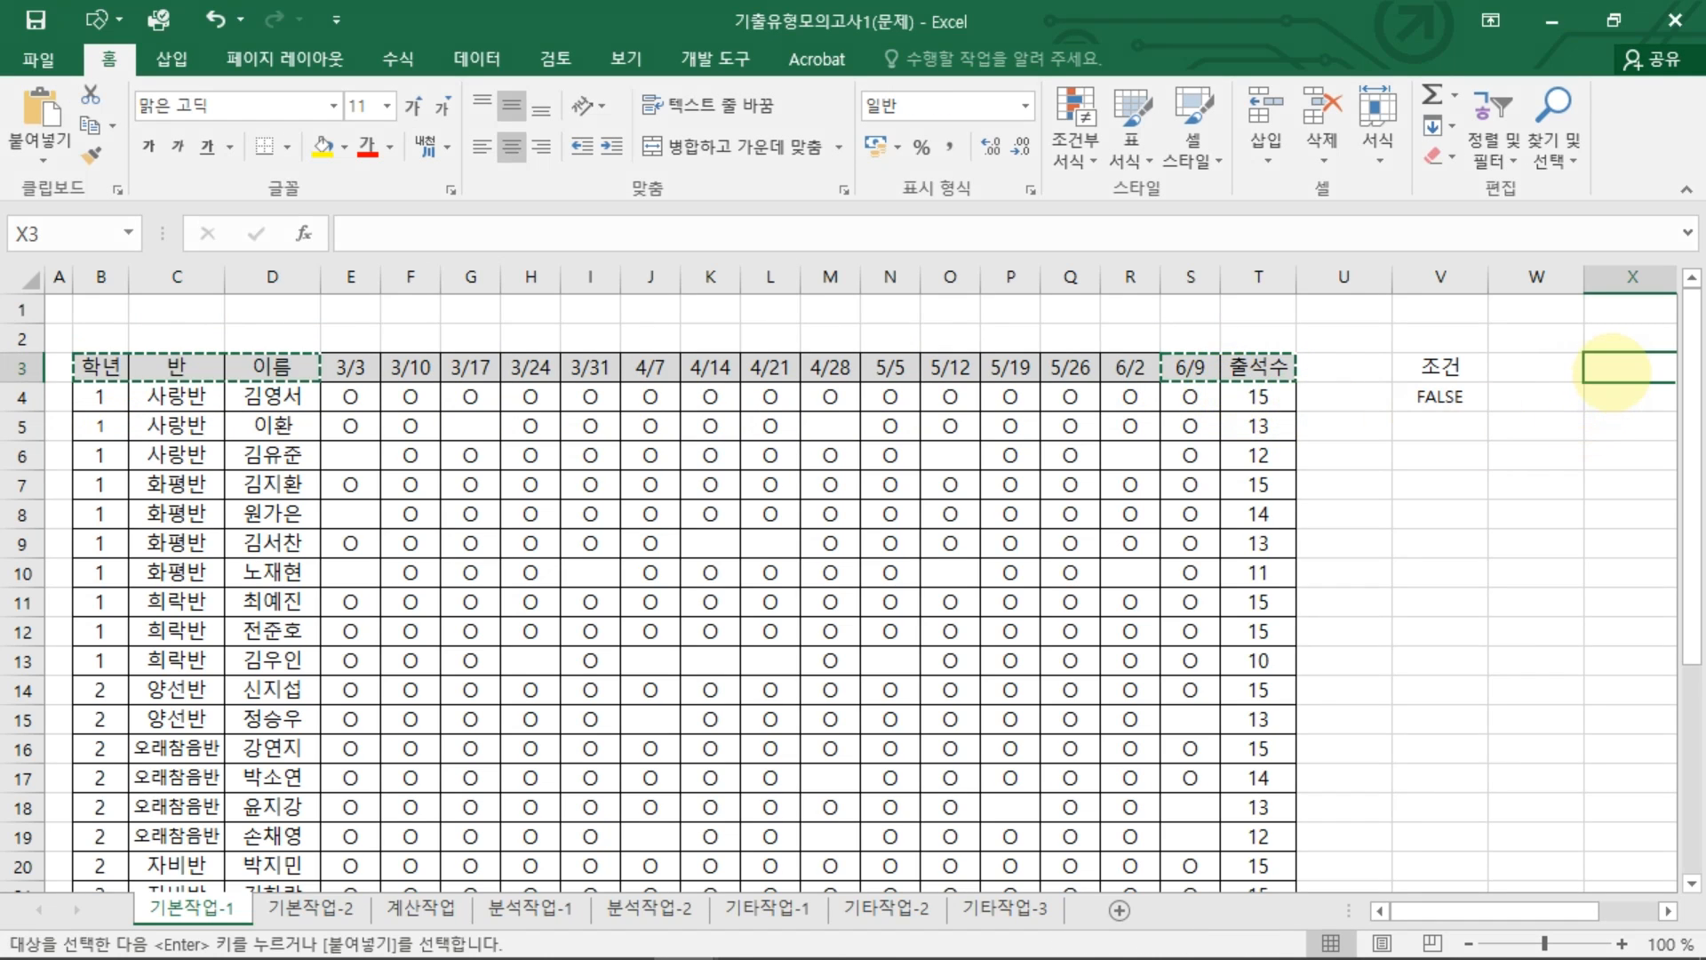
key(ctrl+v)
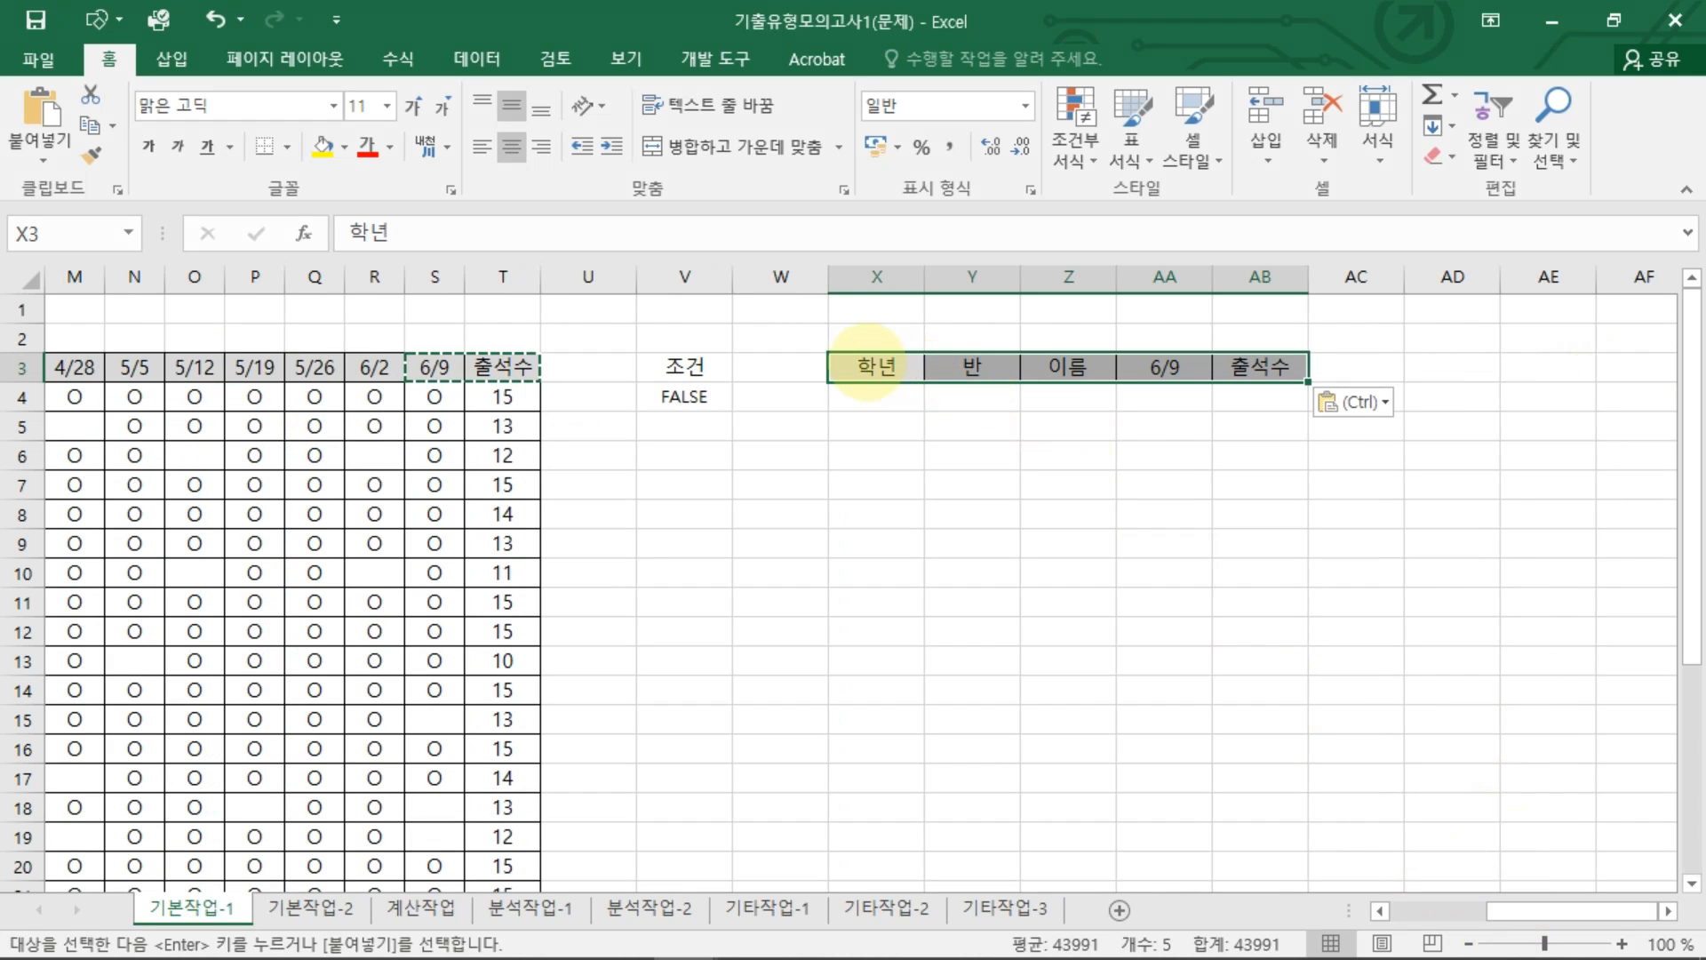
Step: Check each copied heading in X3:AB3 and end copy mode
click(972, 366)
click(1068, 366)
click(1164, 366)
click(1260, 366)
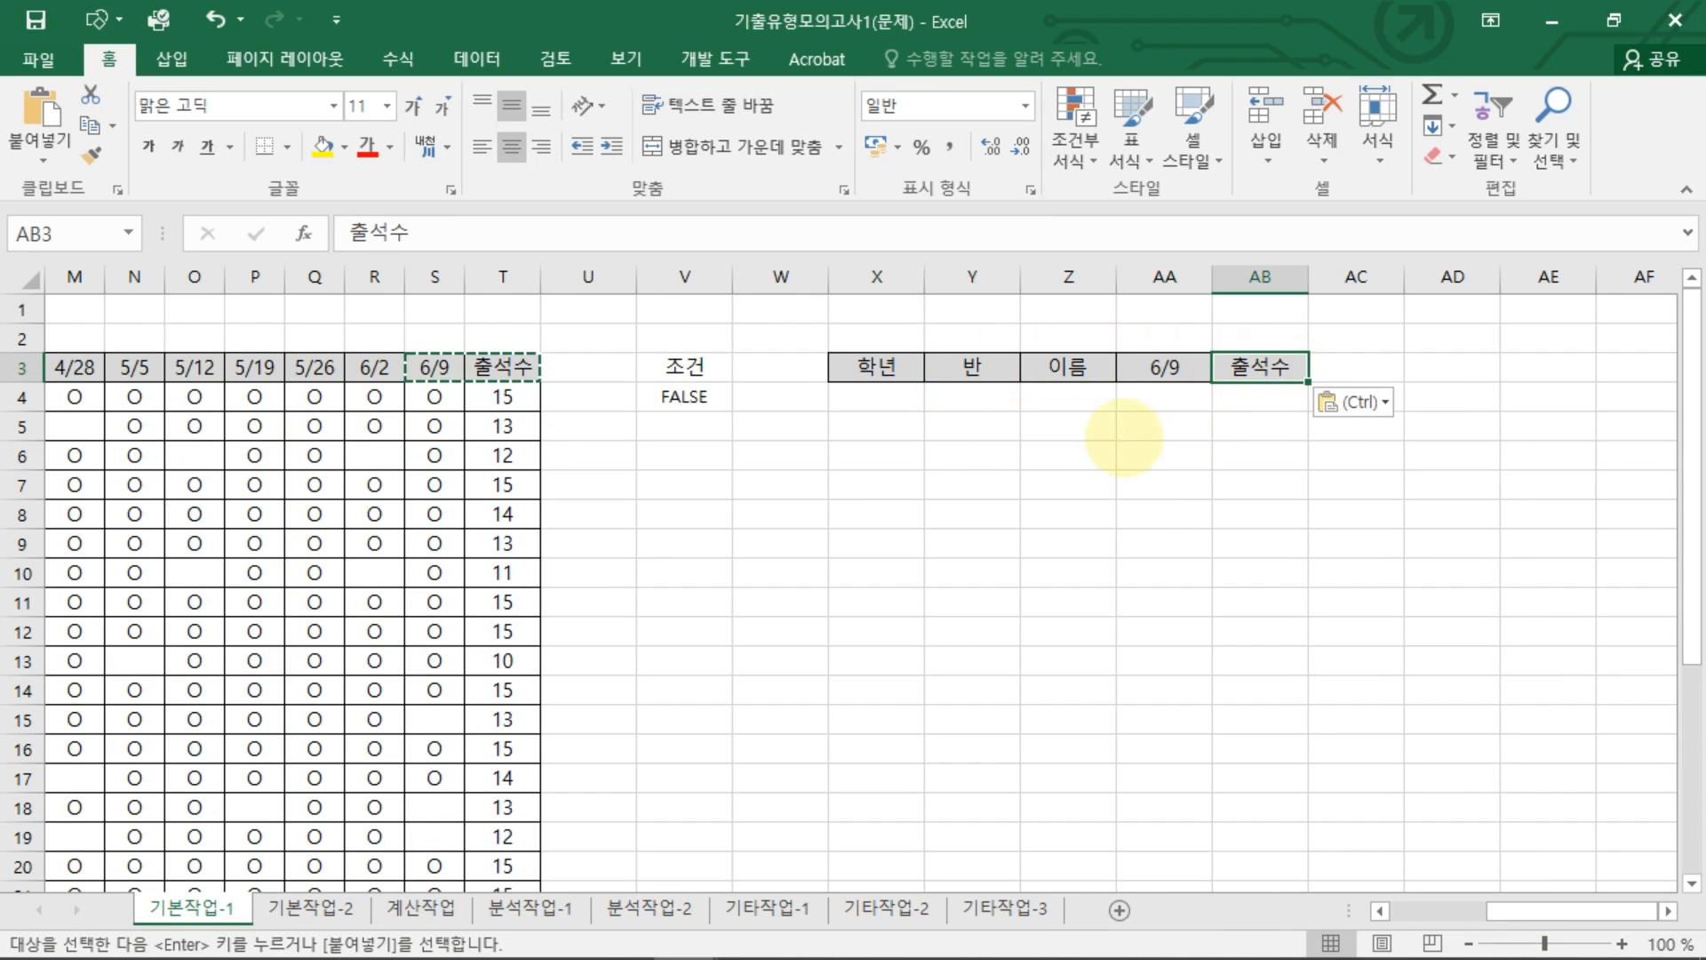
drag(877, 366, 1260, 366)
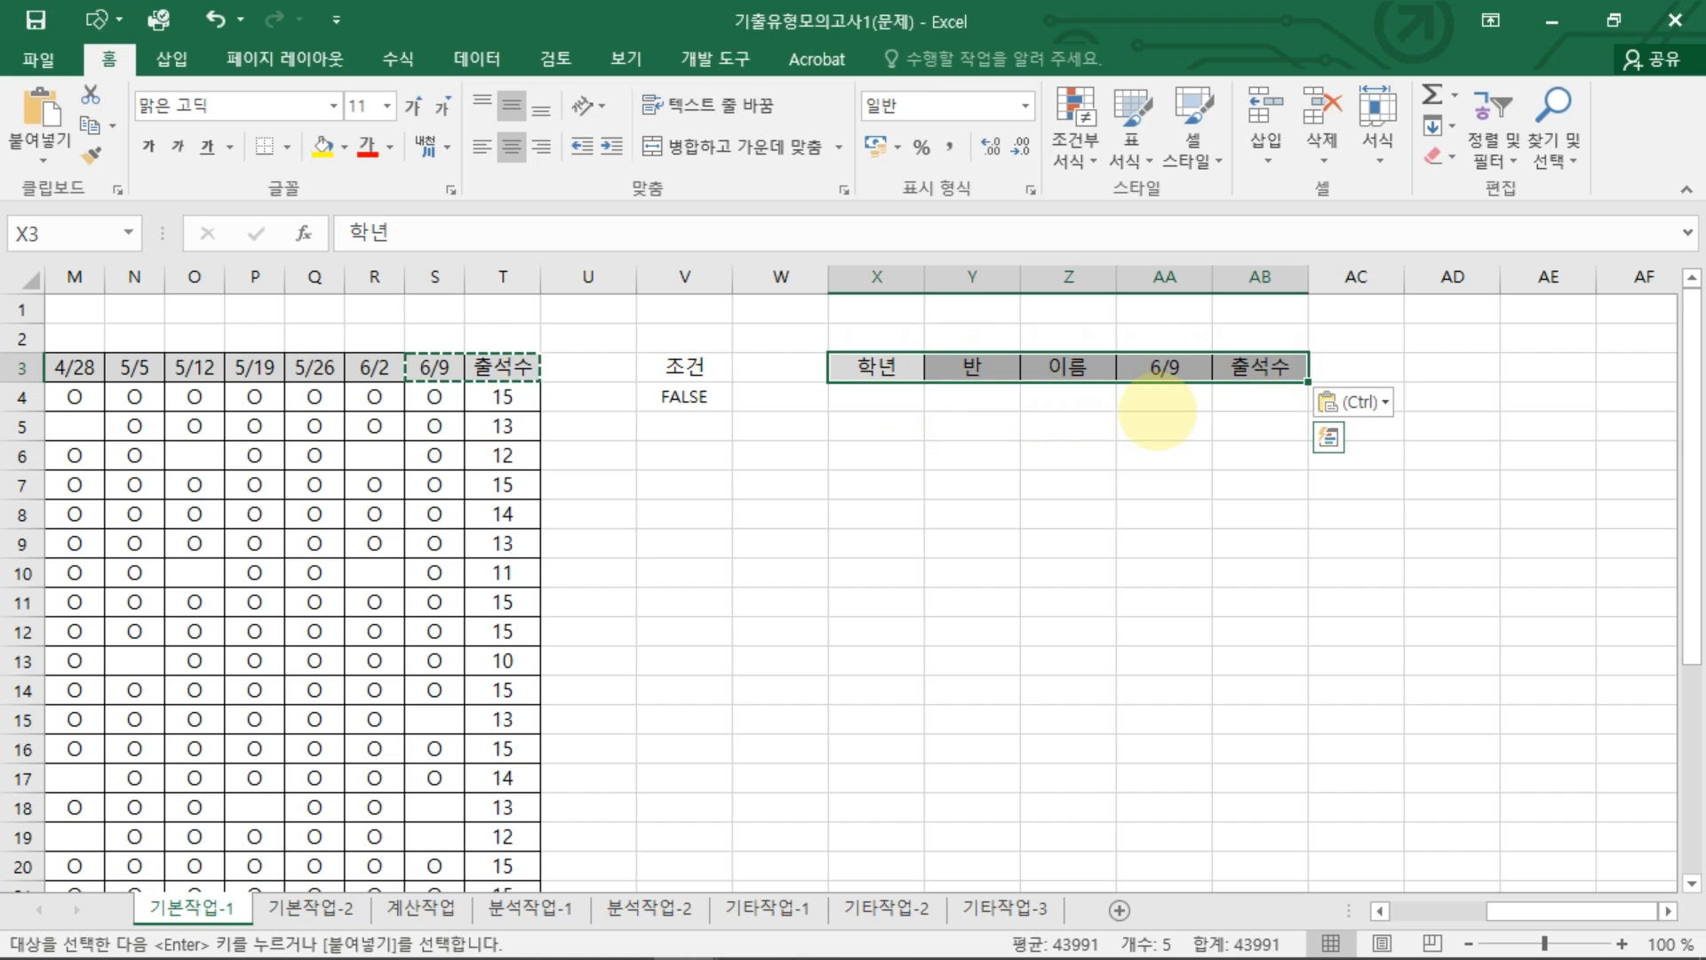
click(781, 426)
key(Escape)
Step: Set up an advanced filter on the attendance table $B$3:$T$31 that copies its results to another location
click(374, 455)
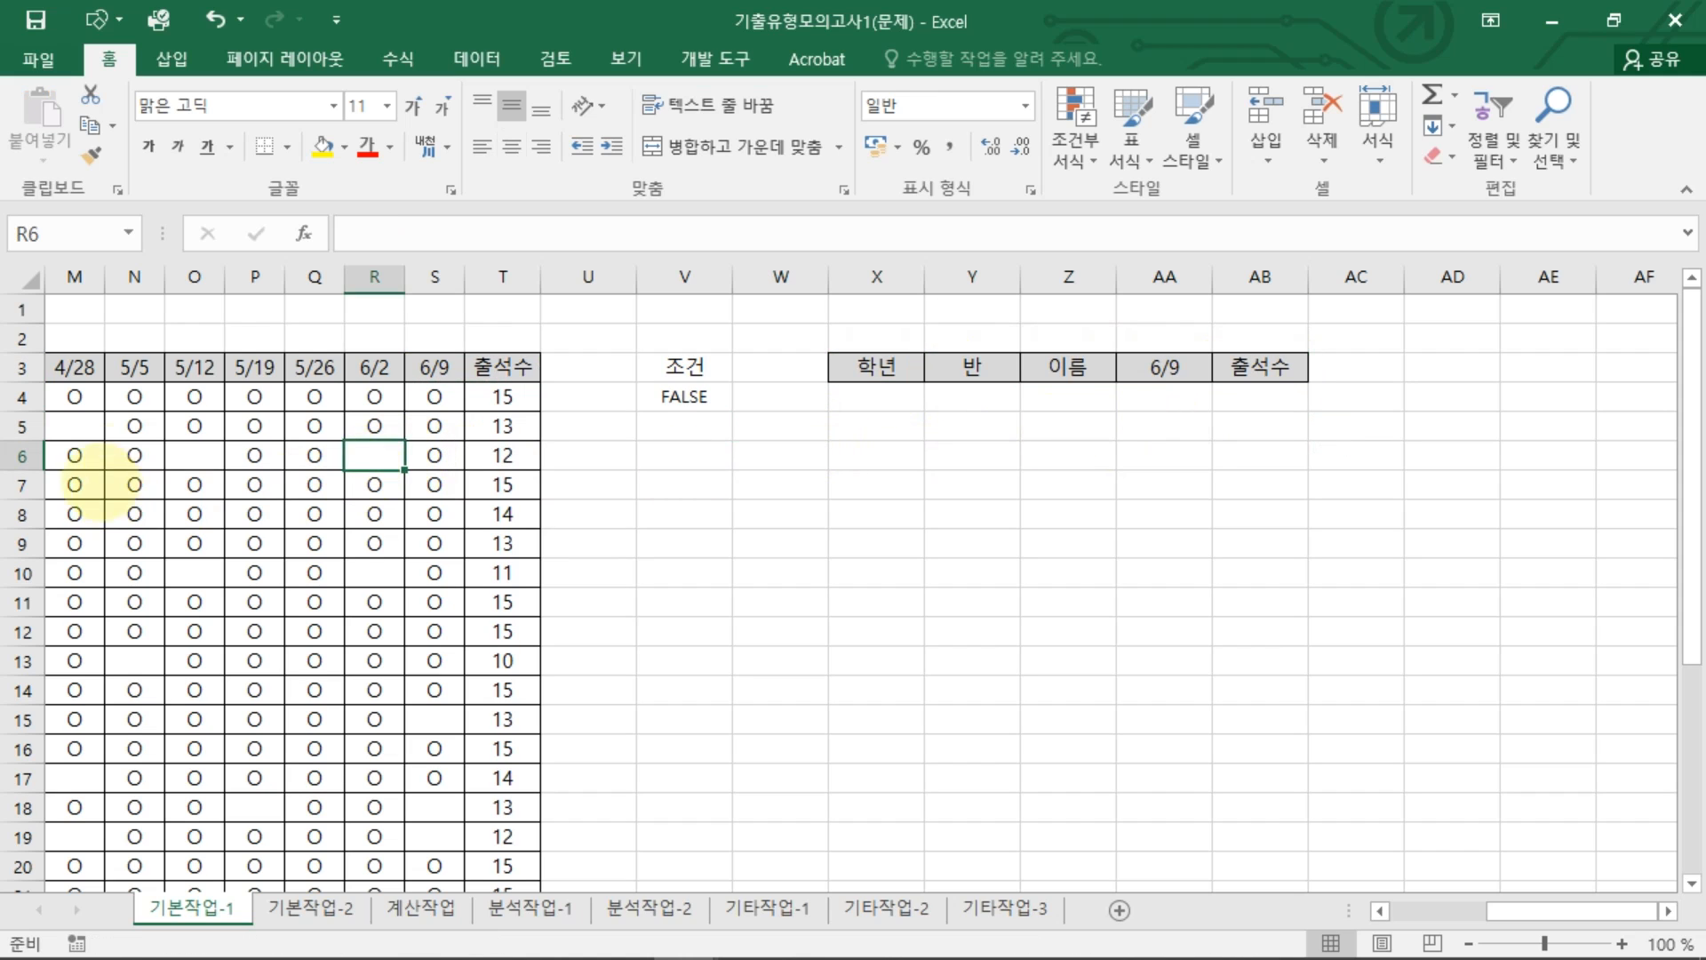
click(195, 484)
click(315, 455)
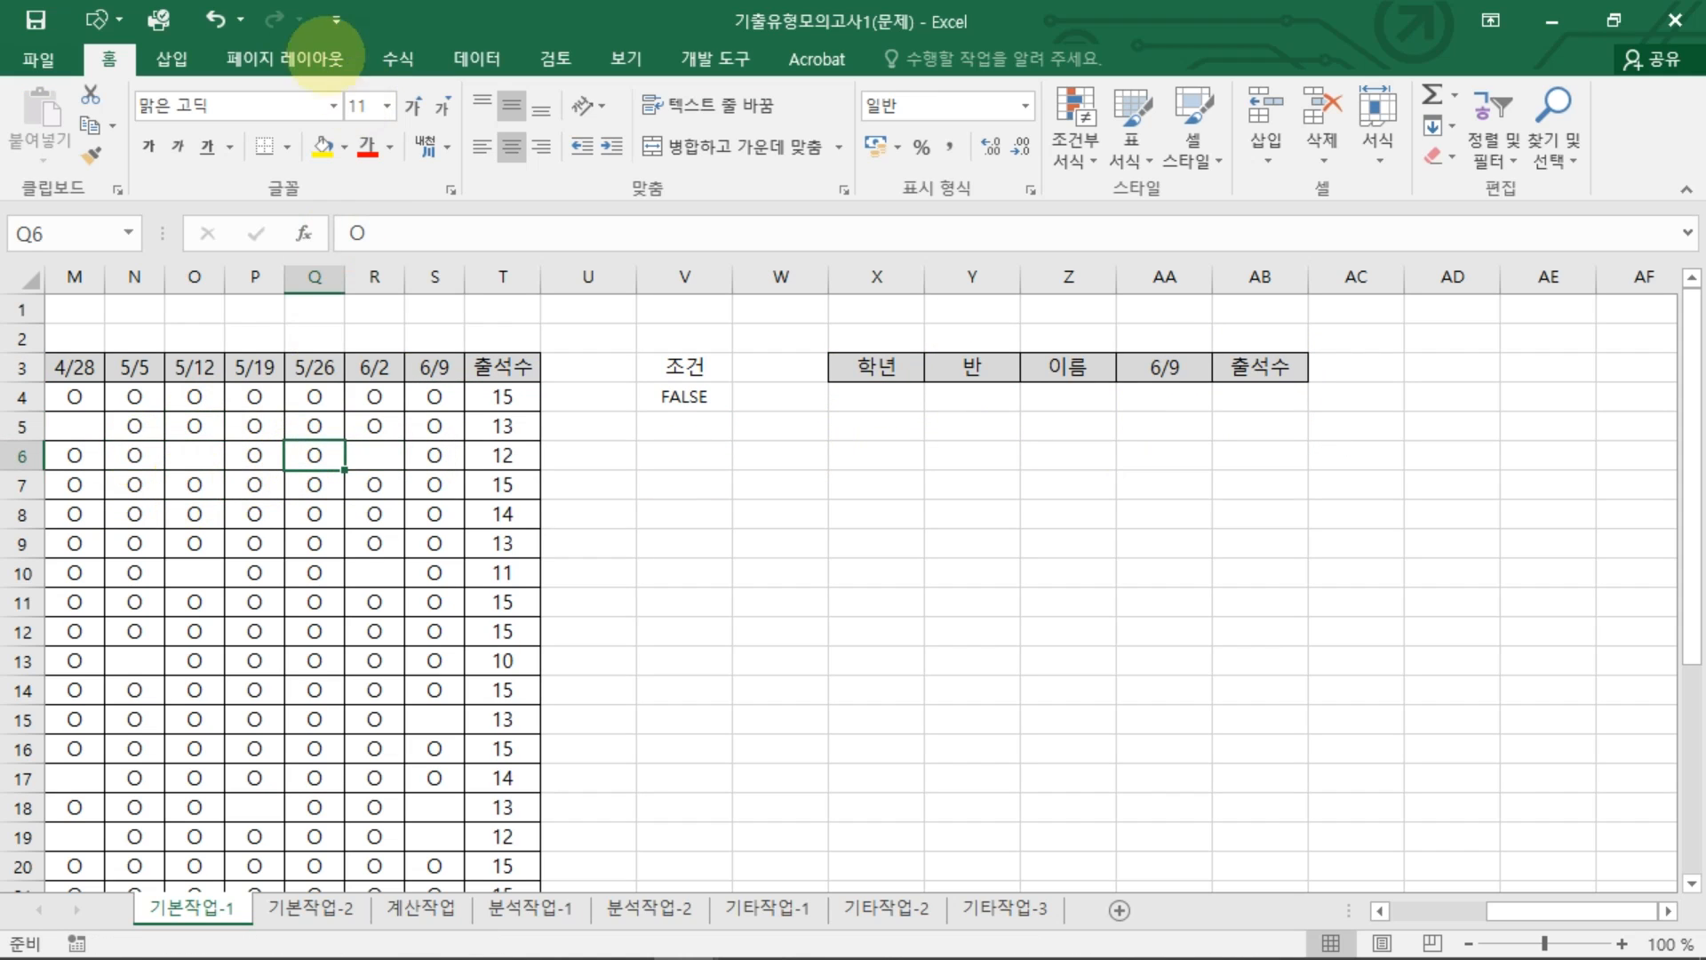
click(477, 59)
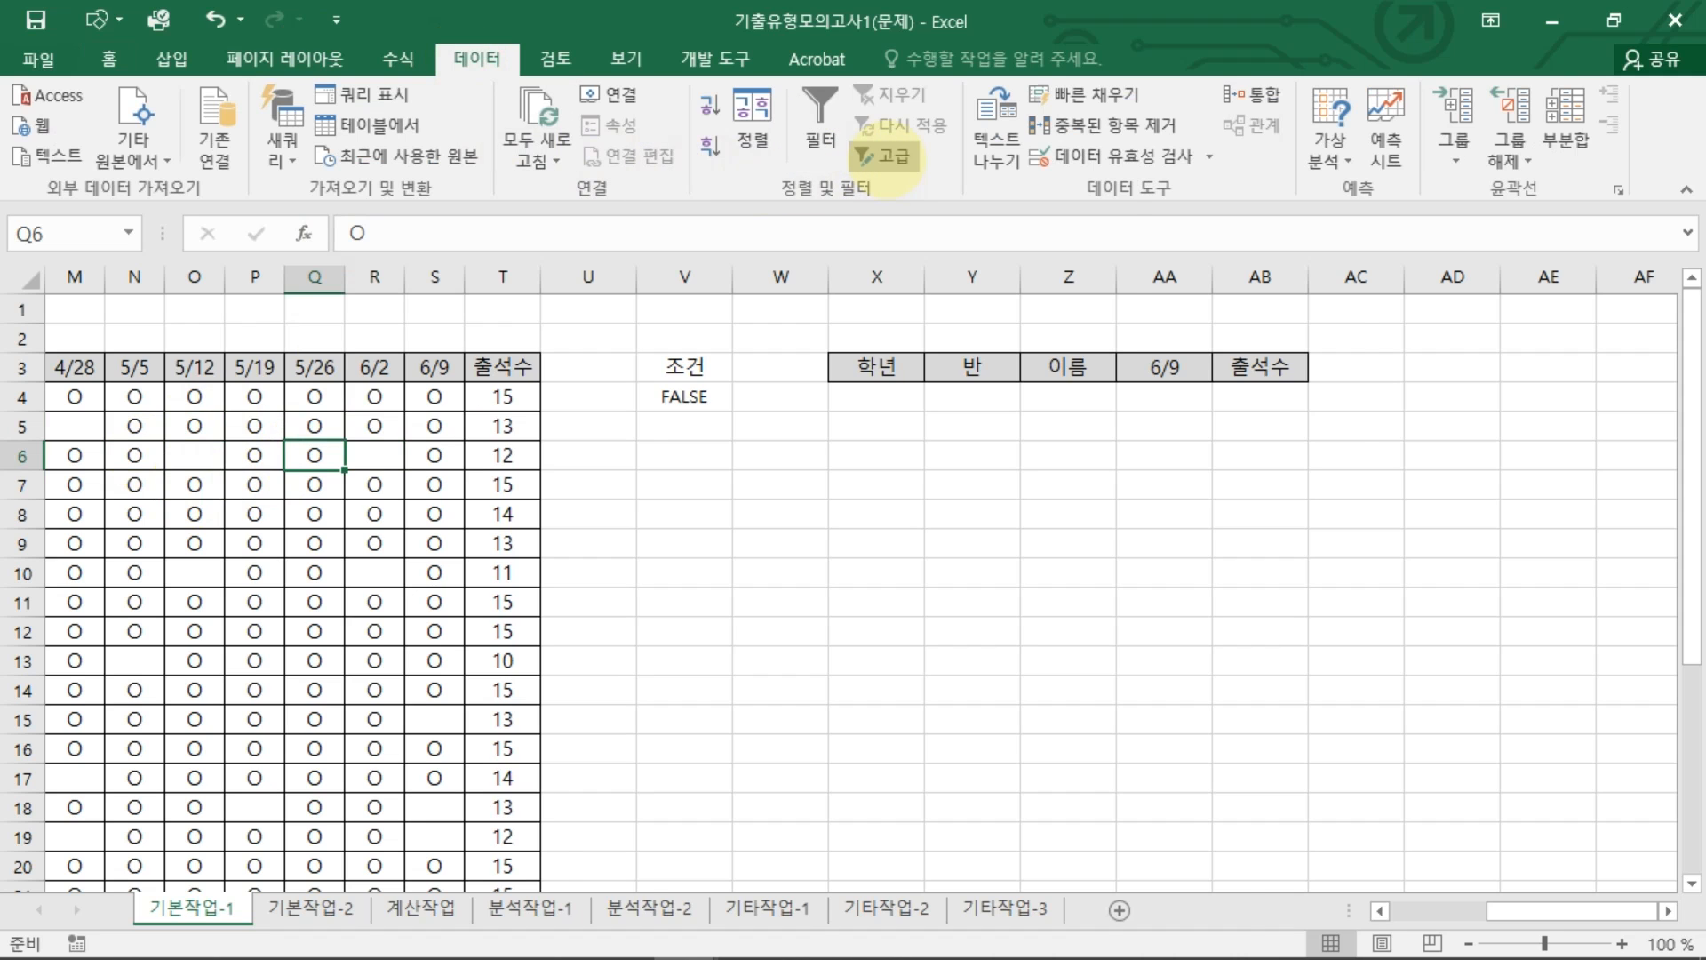
click(883, 159)
drag(1021, 618, 1061, 315)
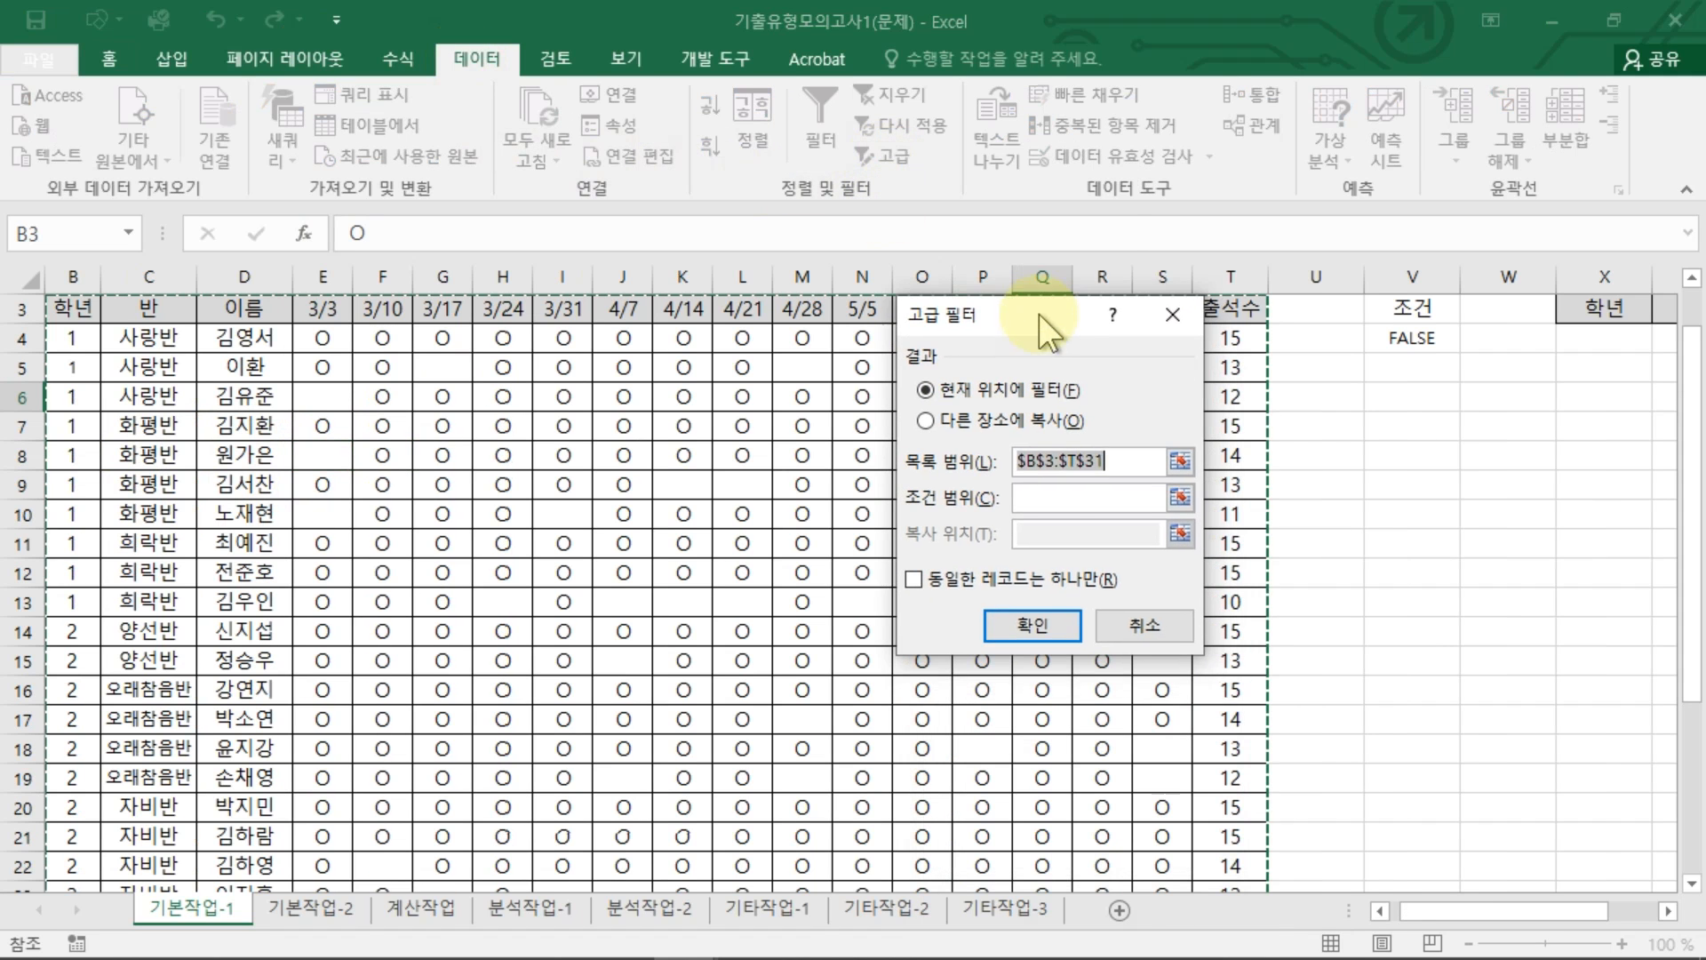
click(1048, 498)
click(926, 421)
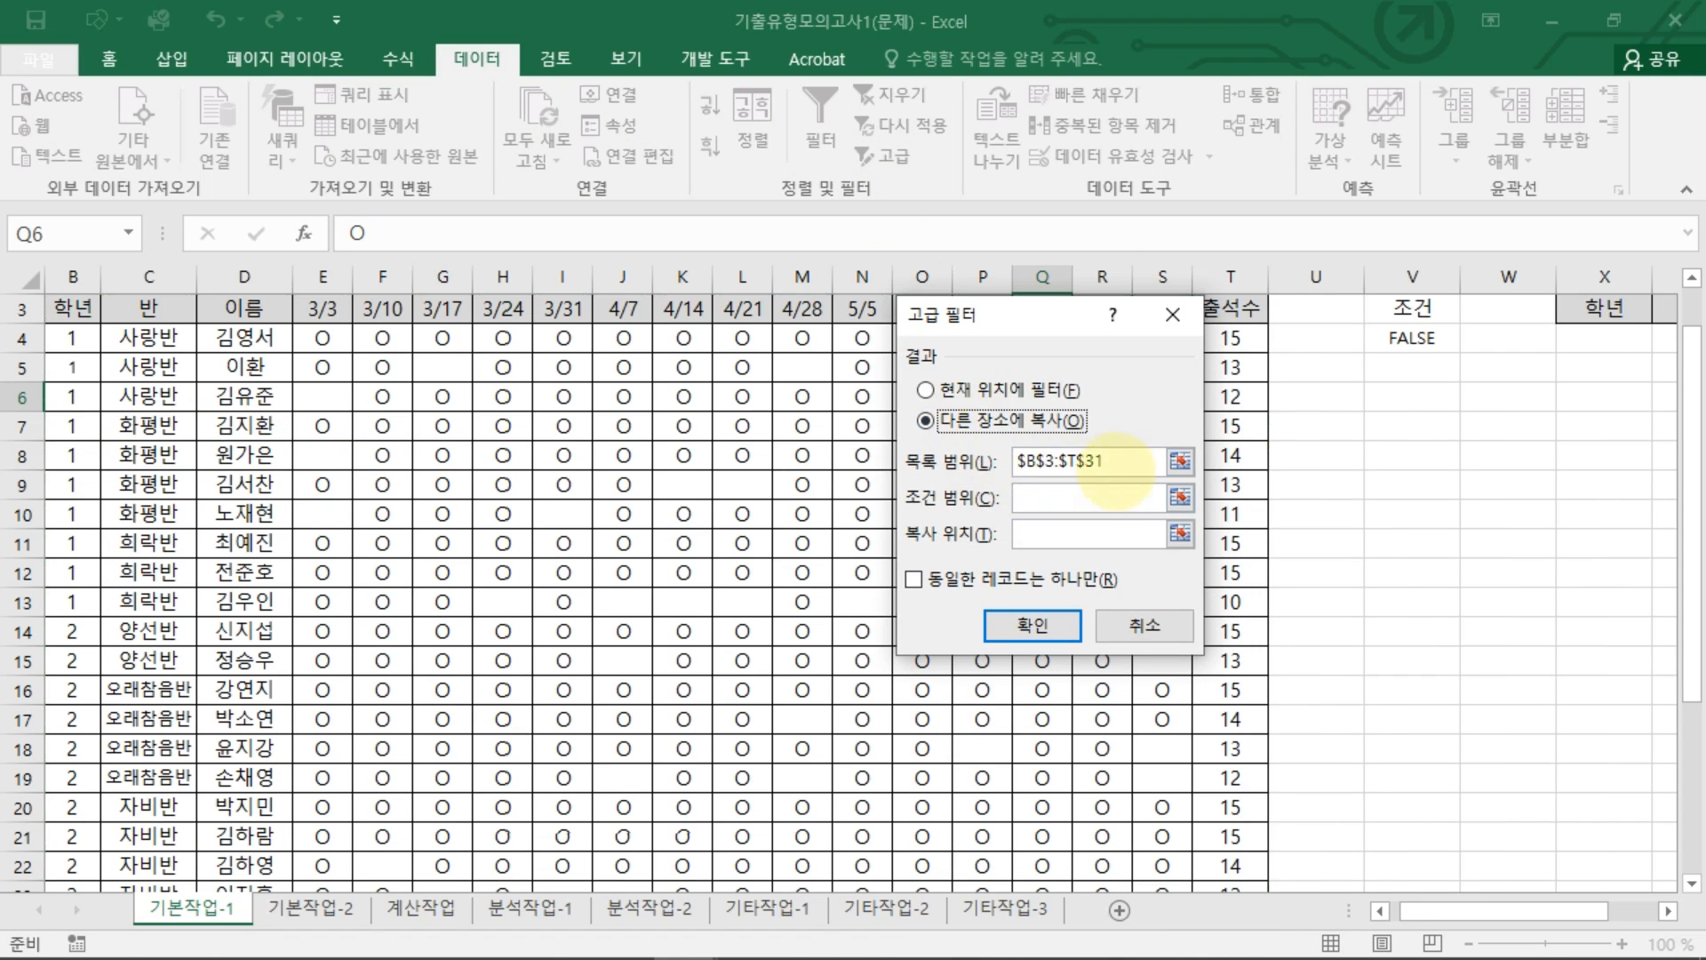
click(1142, 461)
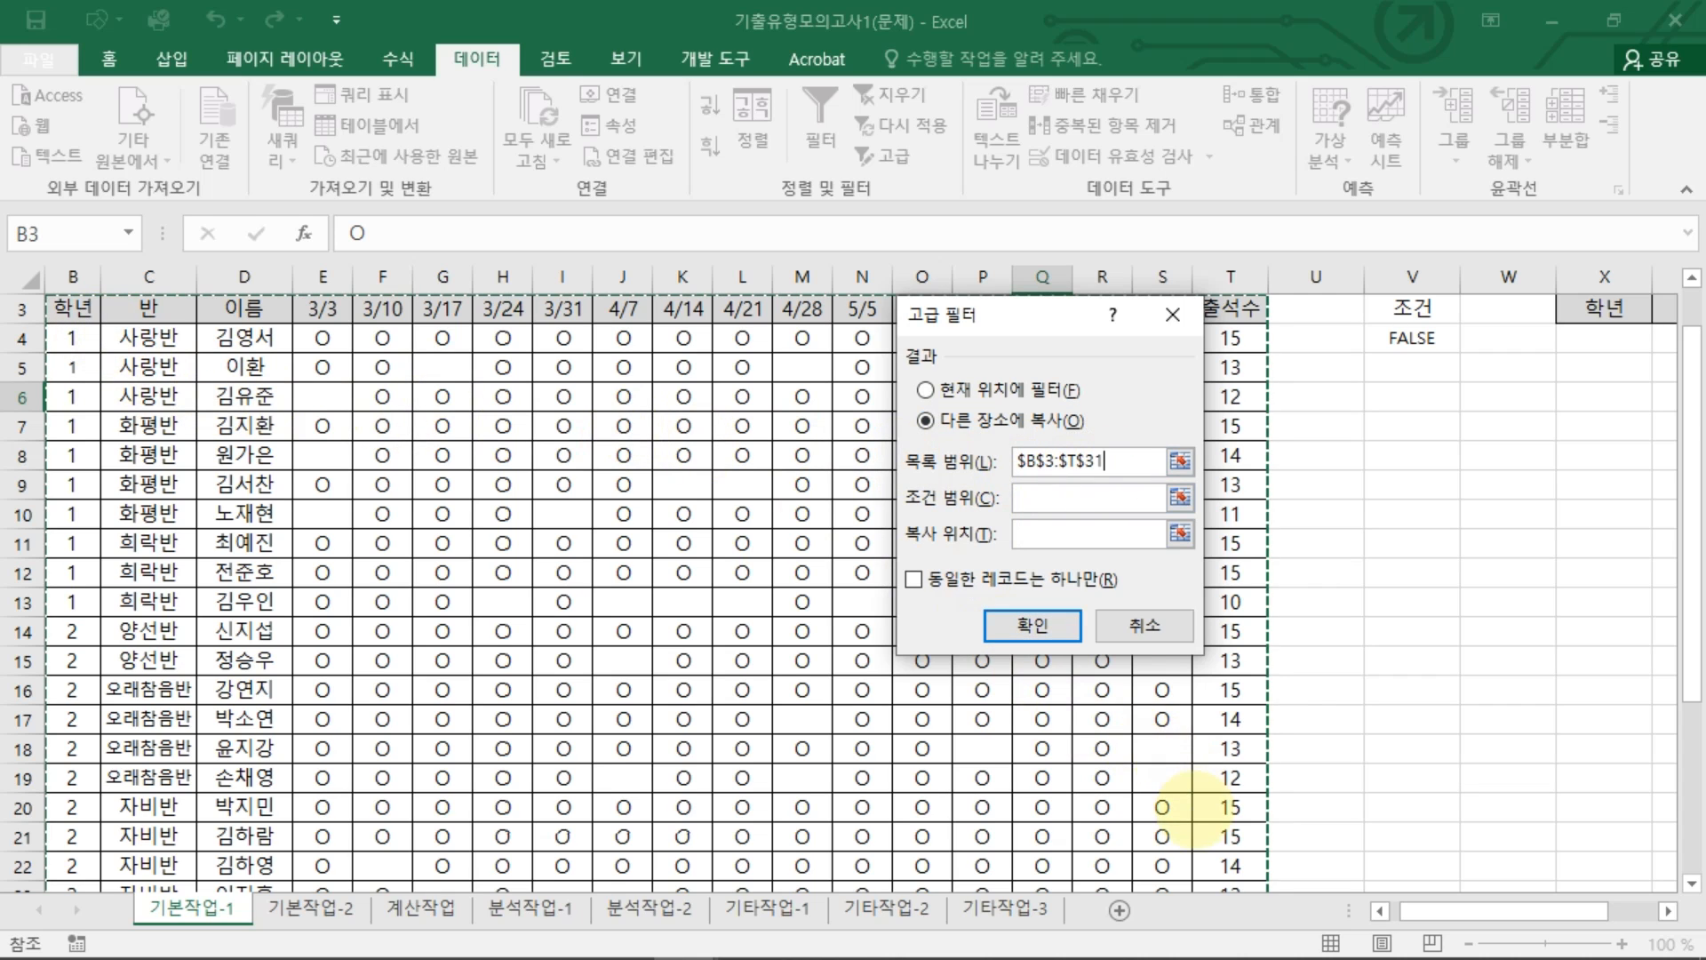
scroll(1201, 819, down, 6)
scroll(1313, 571, up, 7)
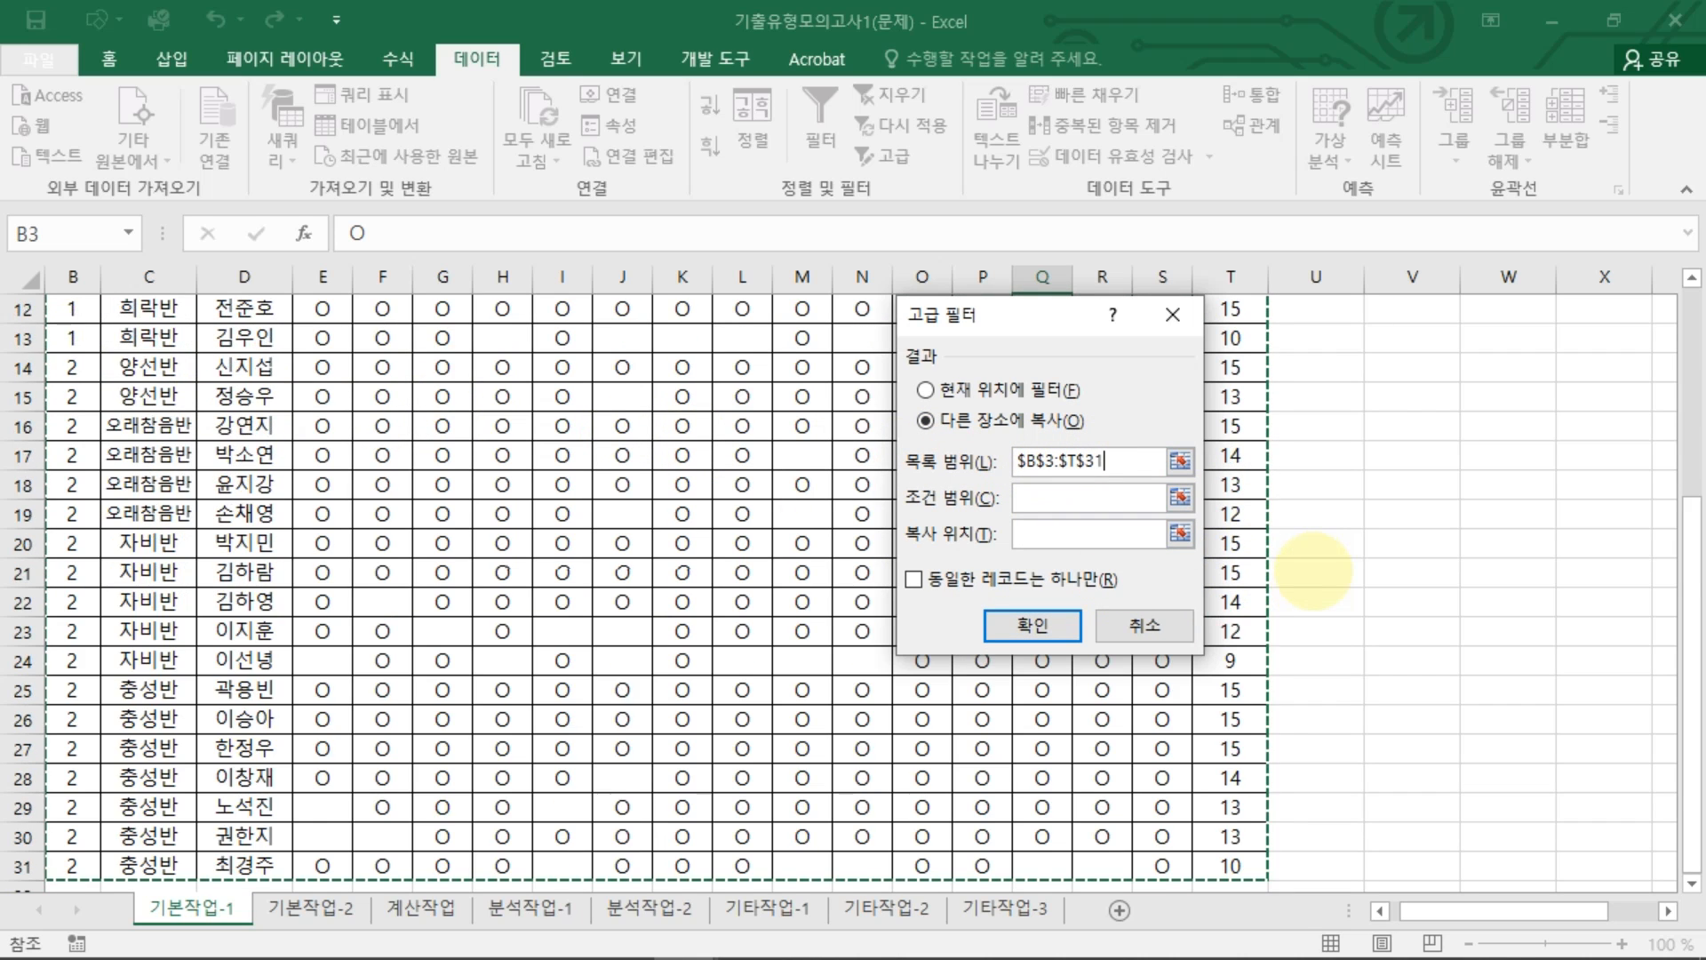
Step: Set the filter's criteria range to V3:V4 and its copy destination to X3:AB3, run it, and review the extracted rows
click(1080, 497)
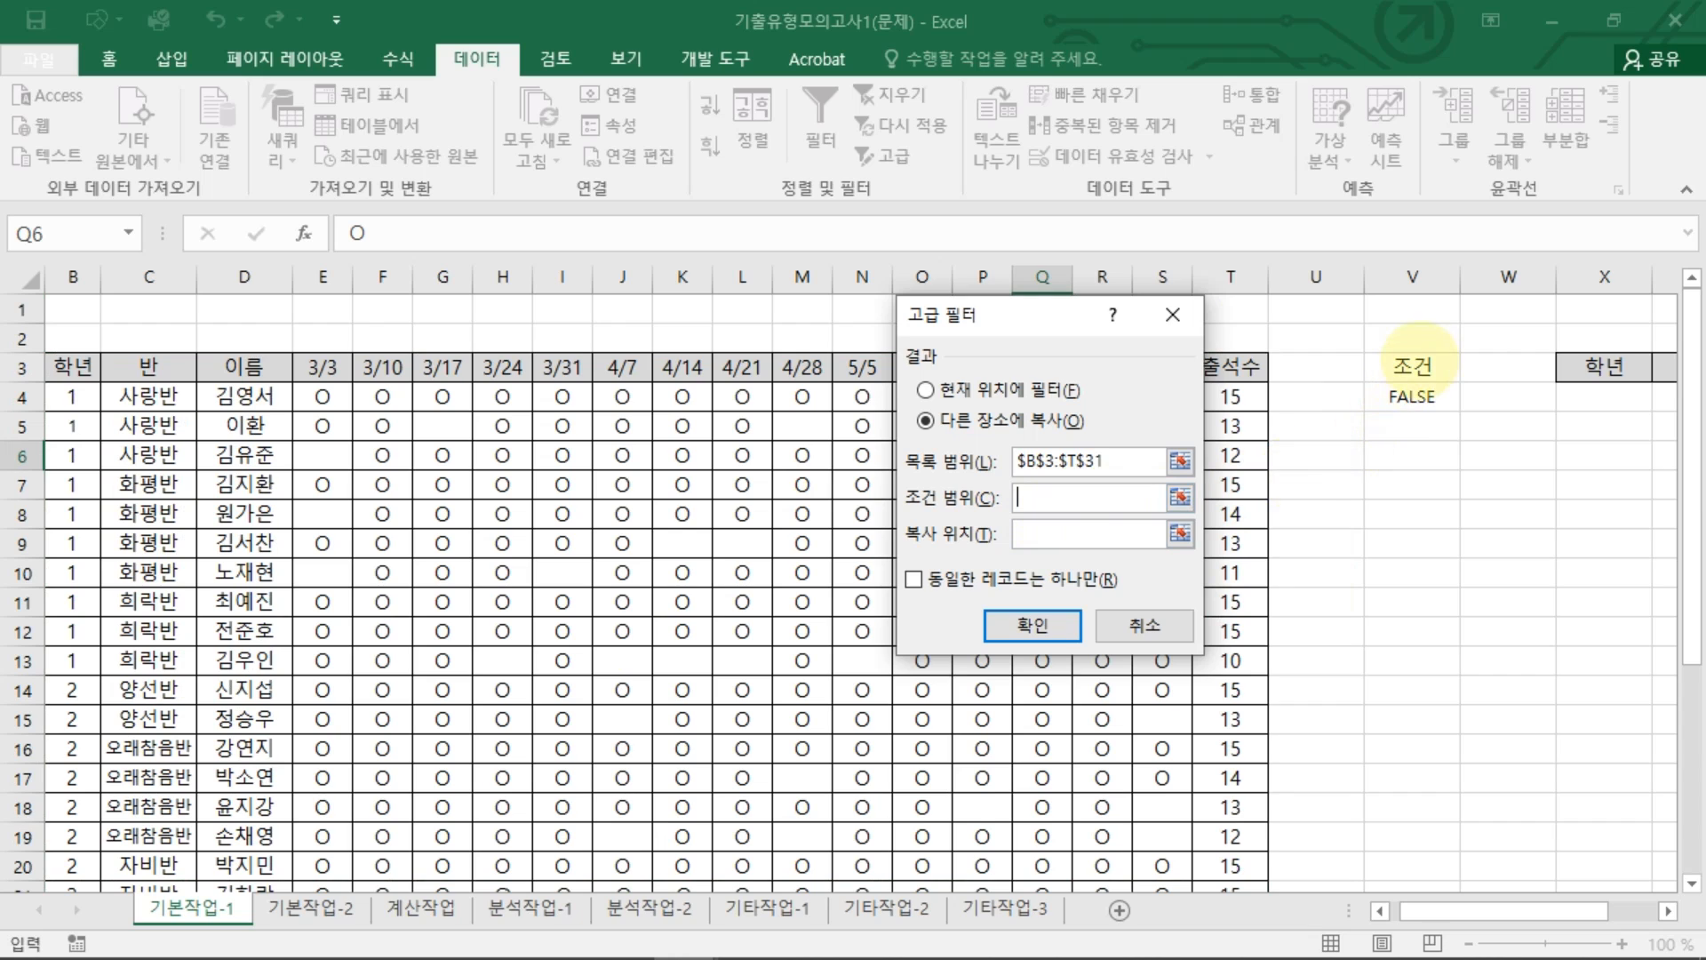
drag(1412, 366, 1409, 404)
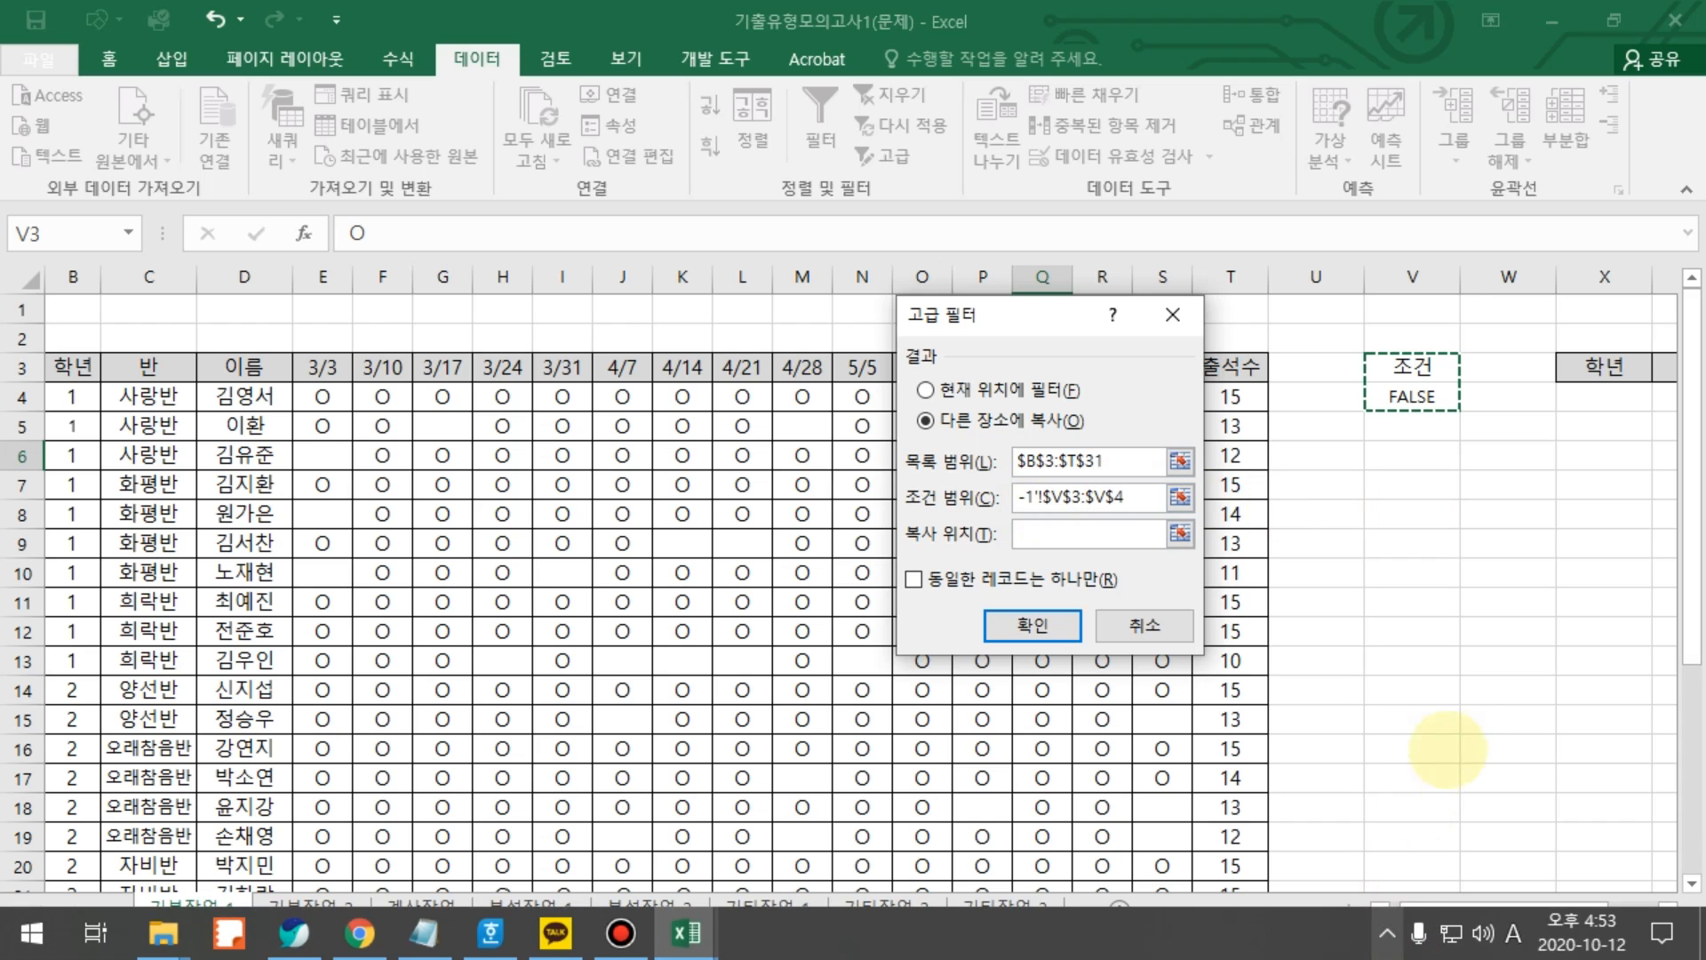
click(1102, 533)
drag(1604, 366, 1422, 381)
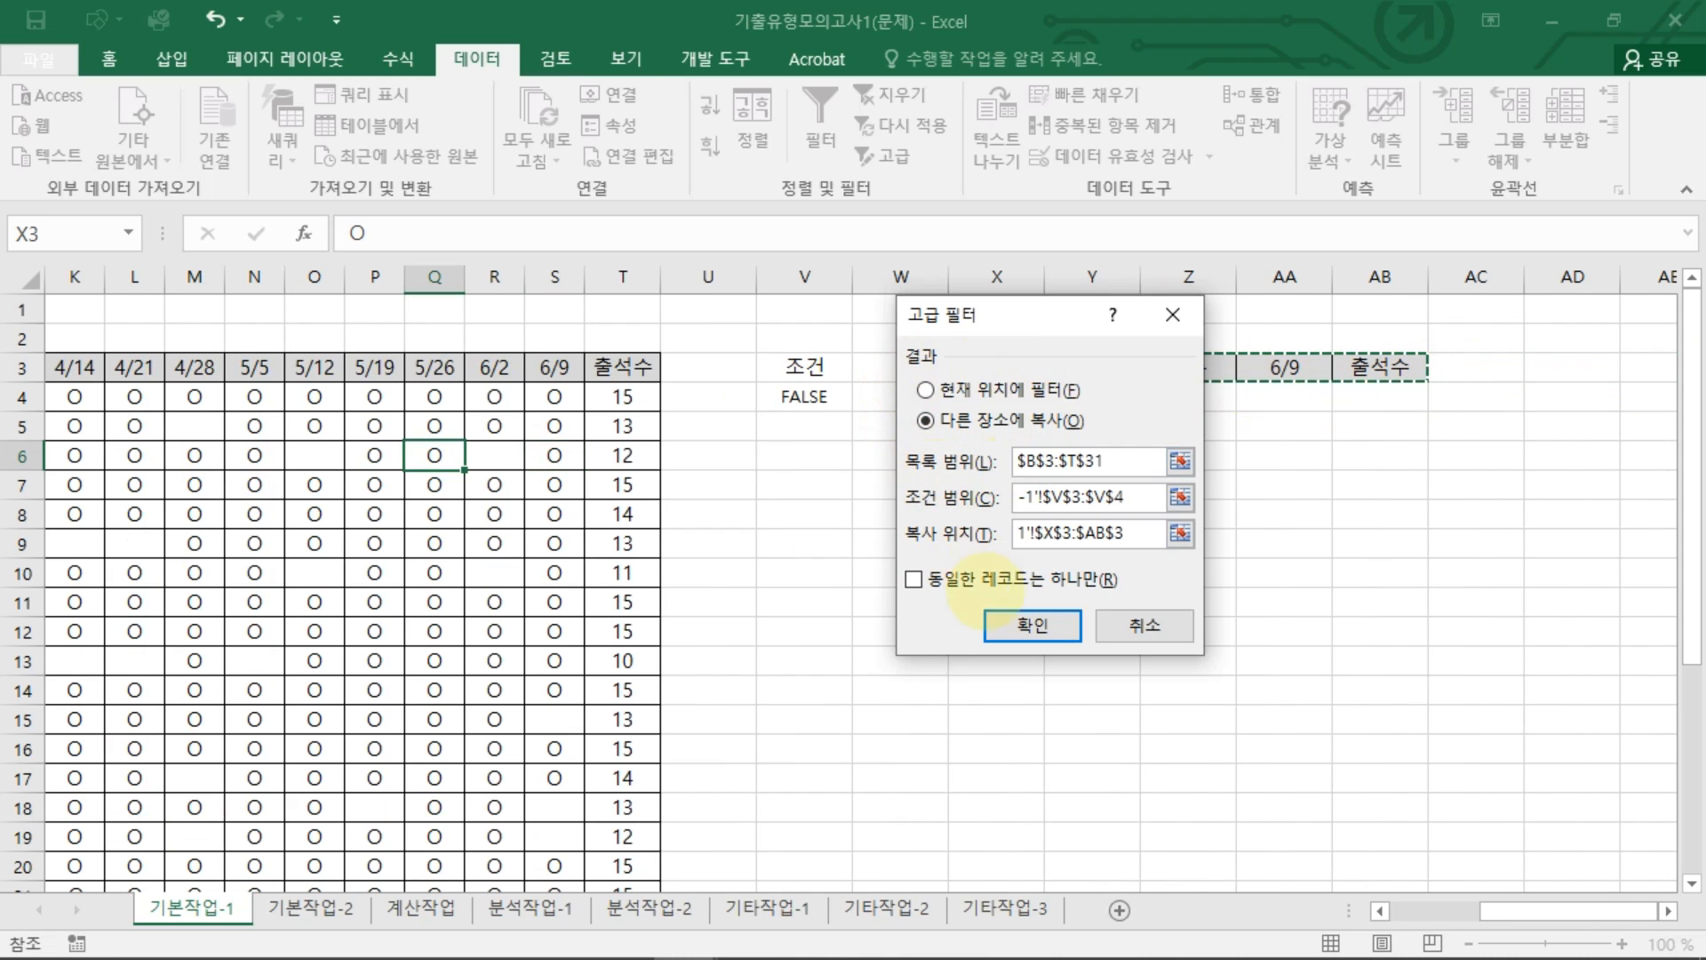
click(1028, 626)
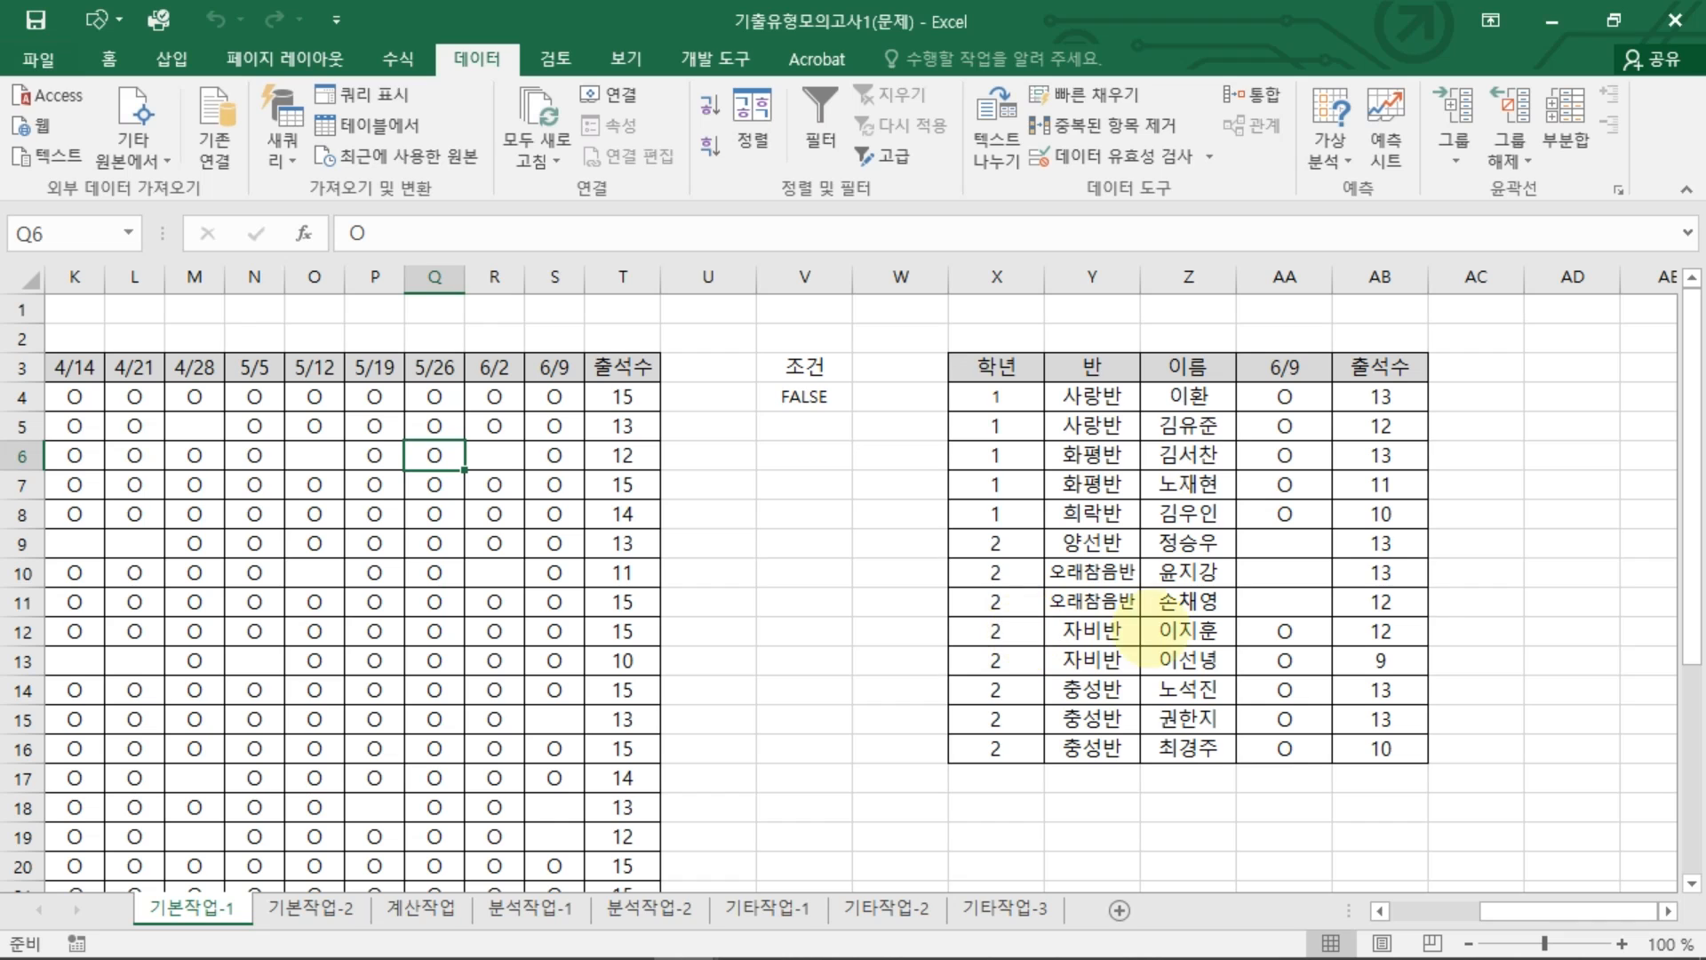
drag(995, 396, 1380, 749)
click(826, 633)
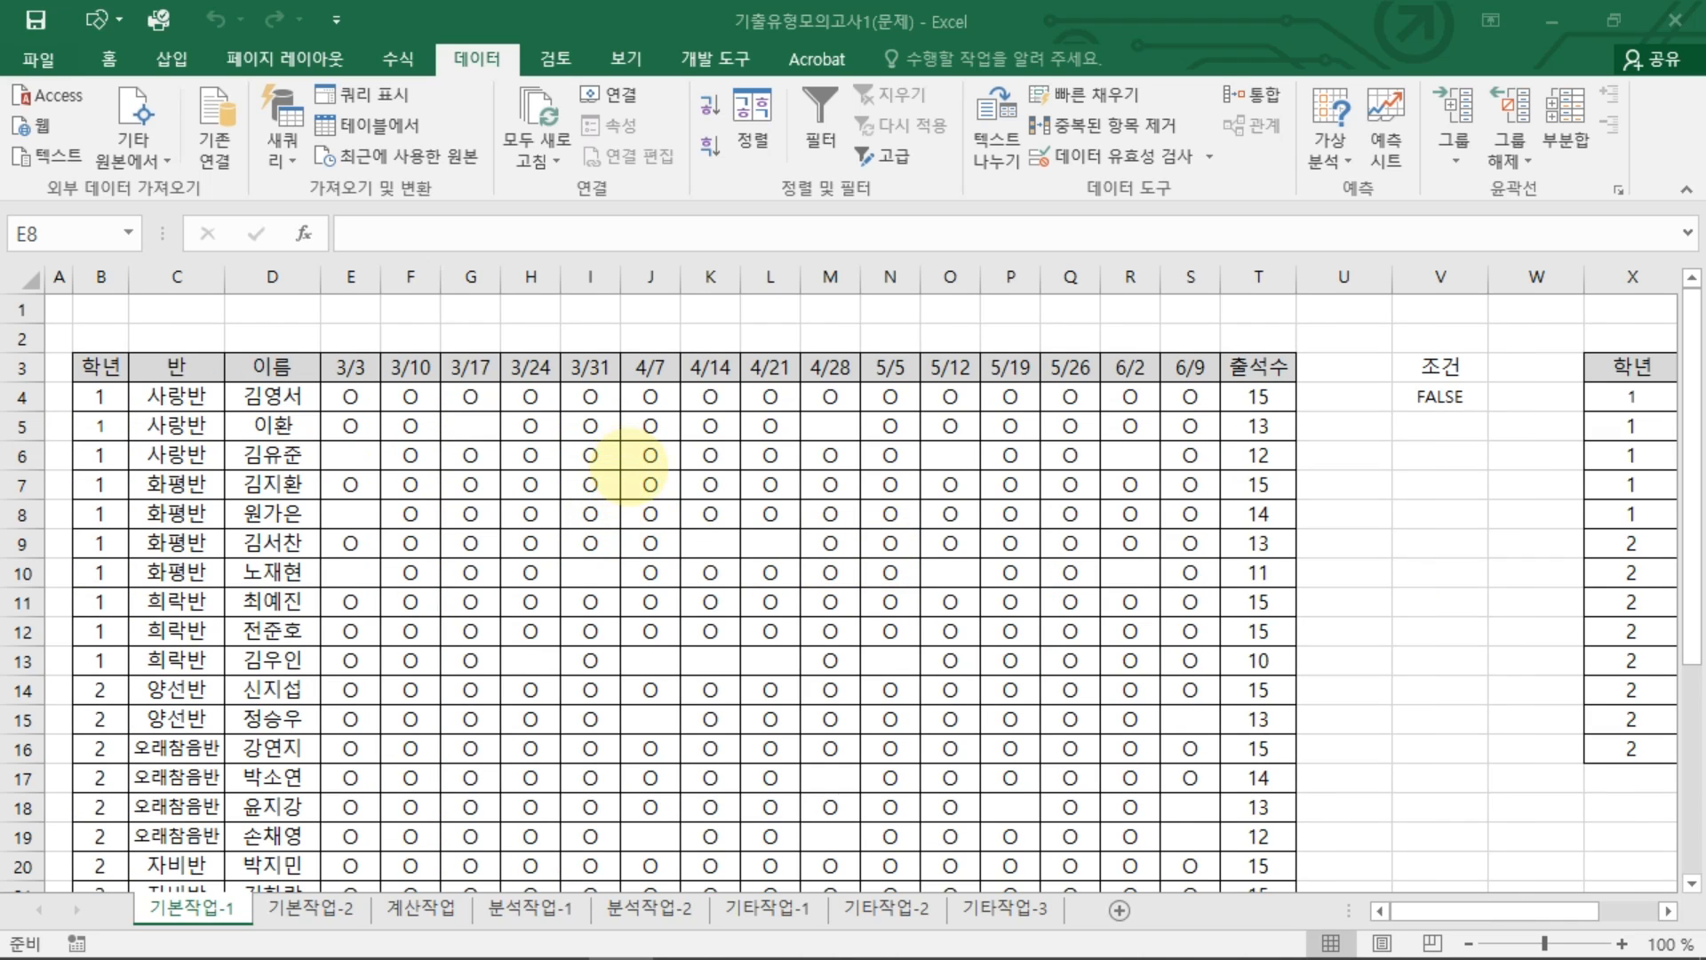
Step: Start a new formula-based conditional formatting rule for the attendance marks under the date headings, from E4 to S31
key(alt+Tab)
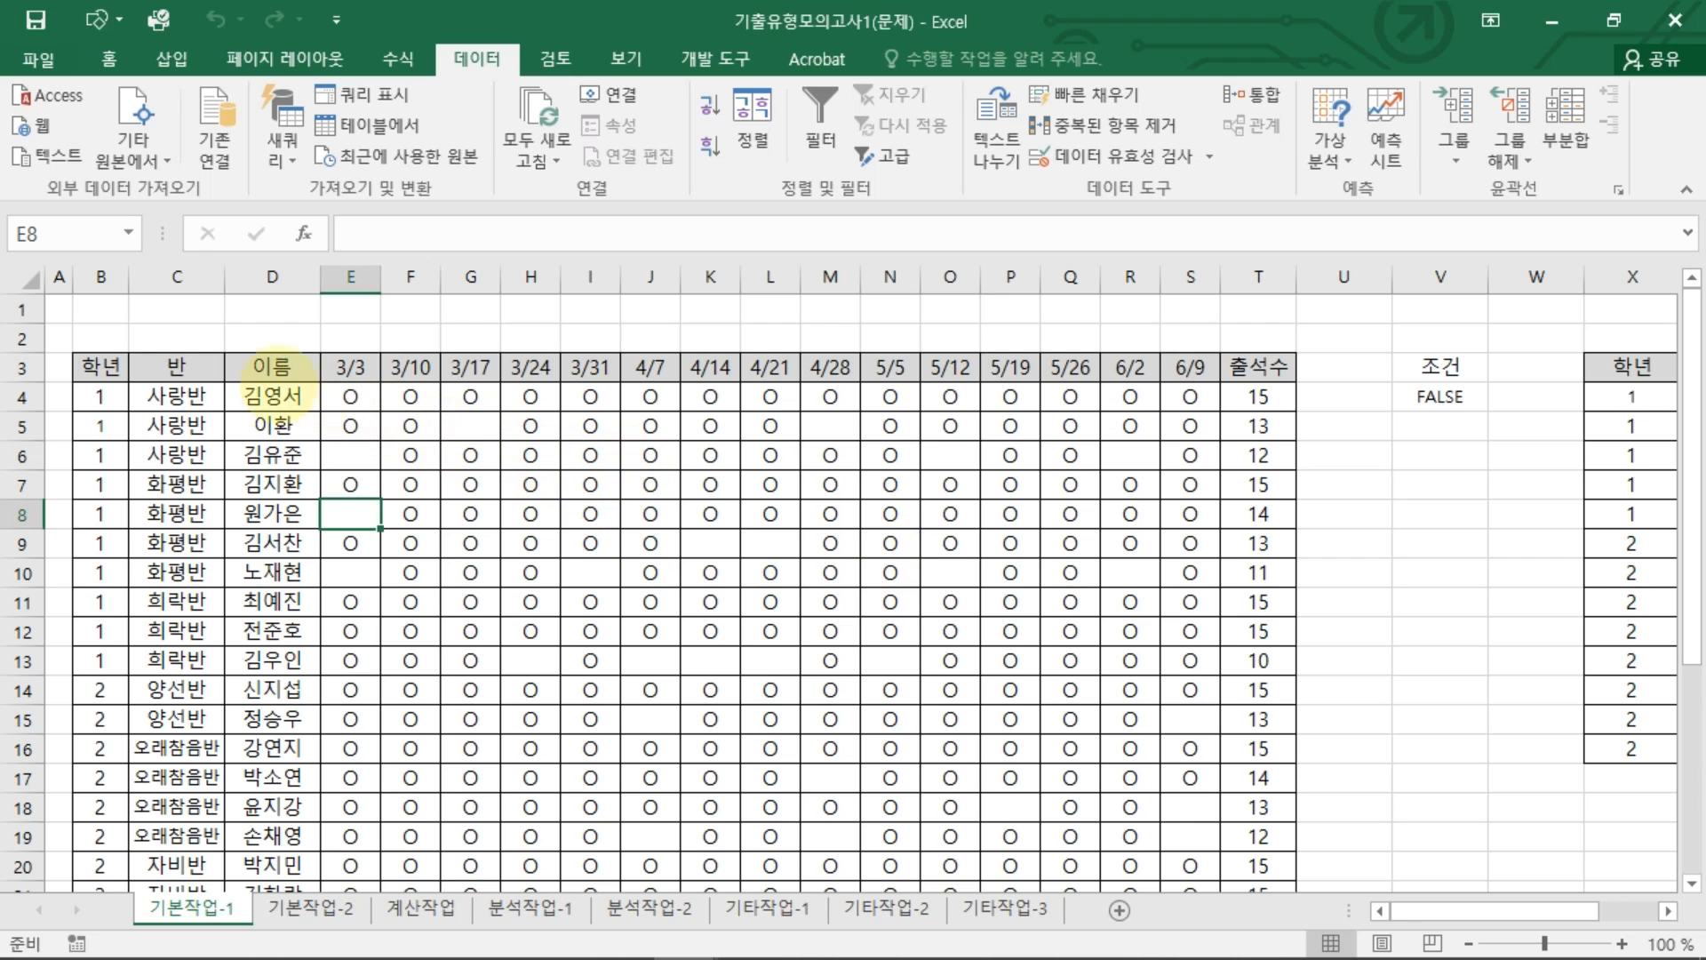
click(353, 406)
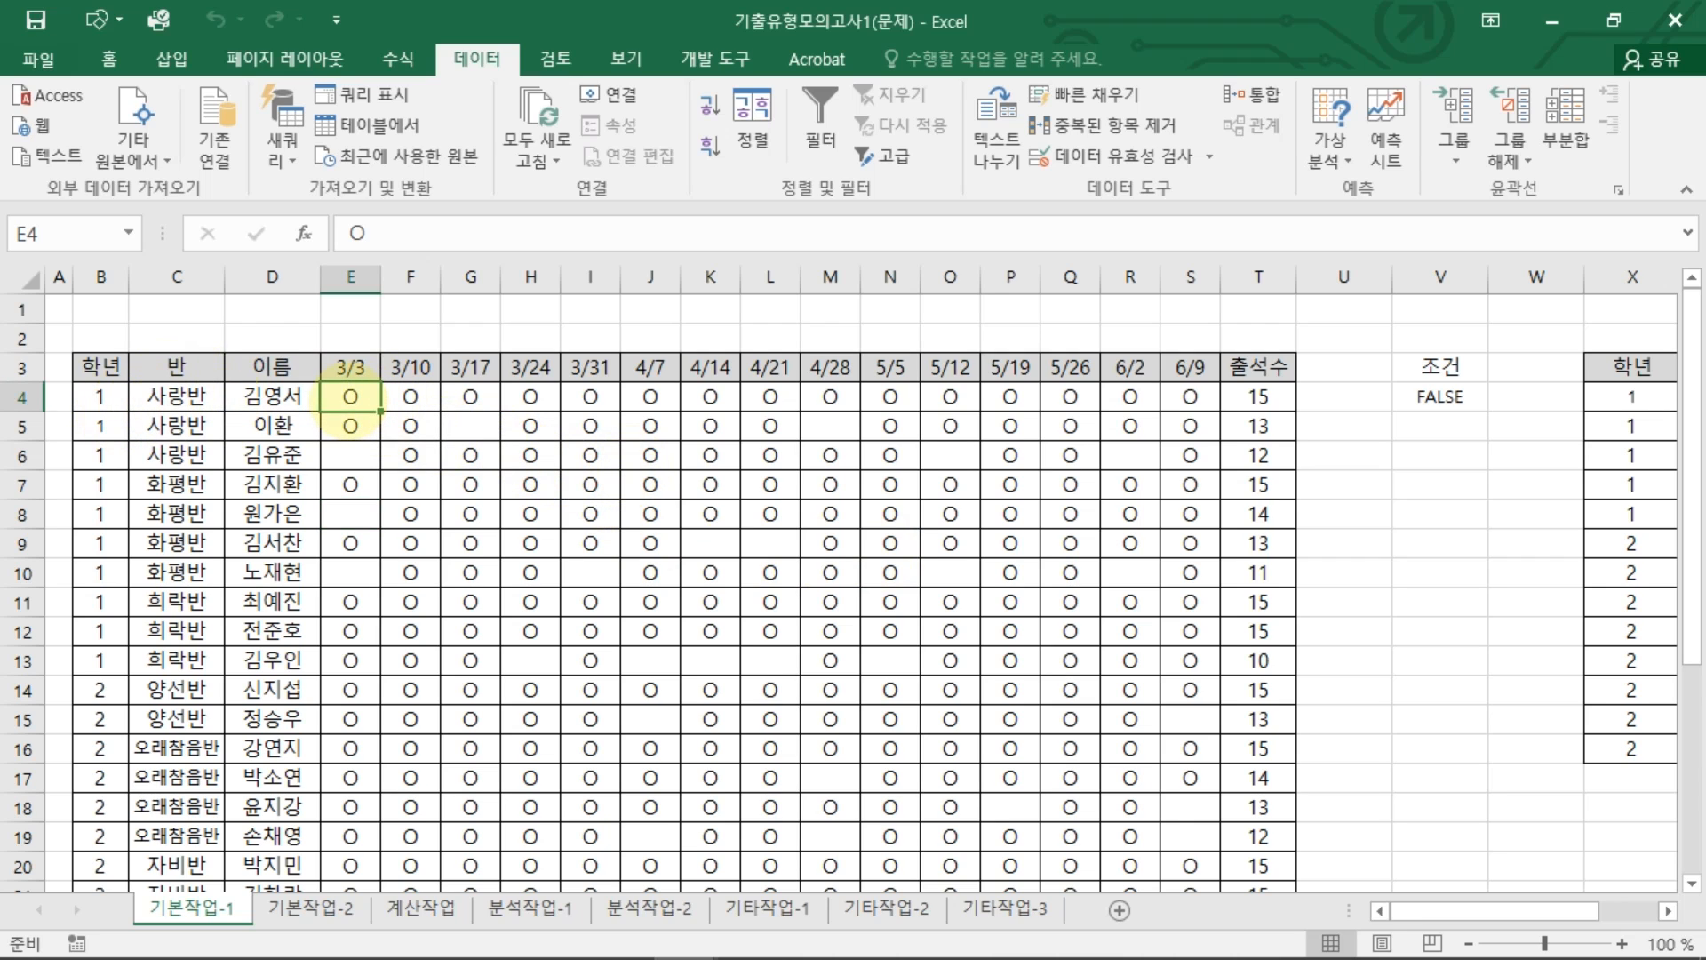
drag(351, 404, 1191, 835)
scroll(1143, 704, up, 4)
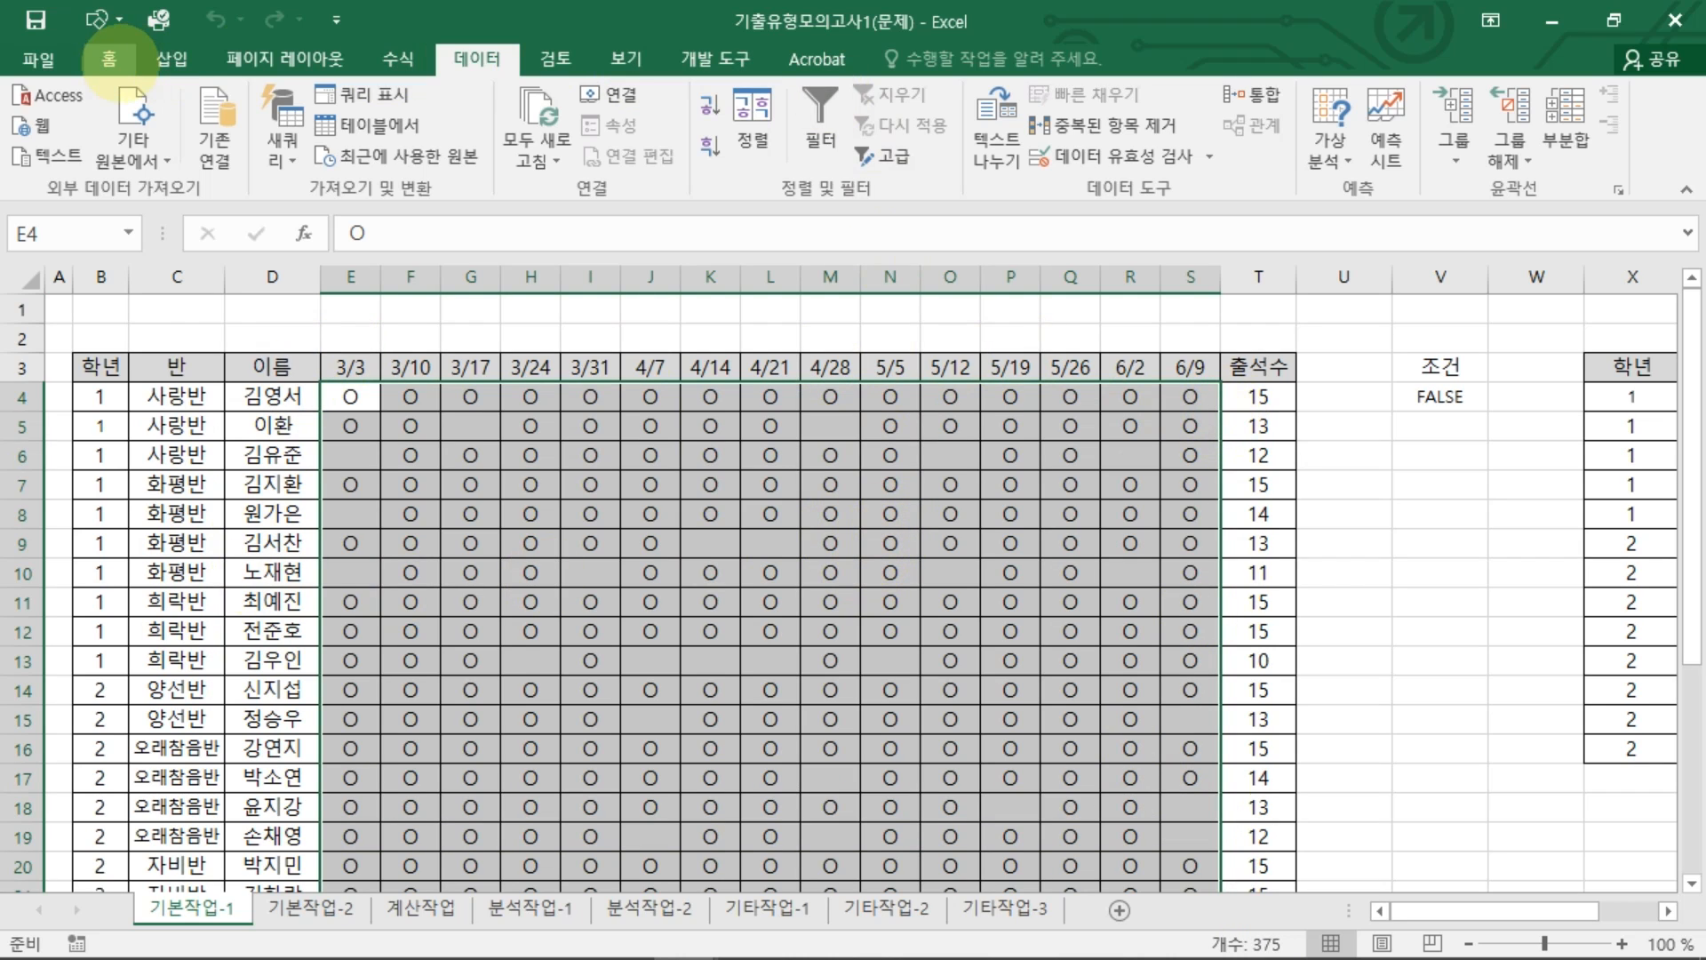
click(111, 59)
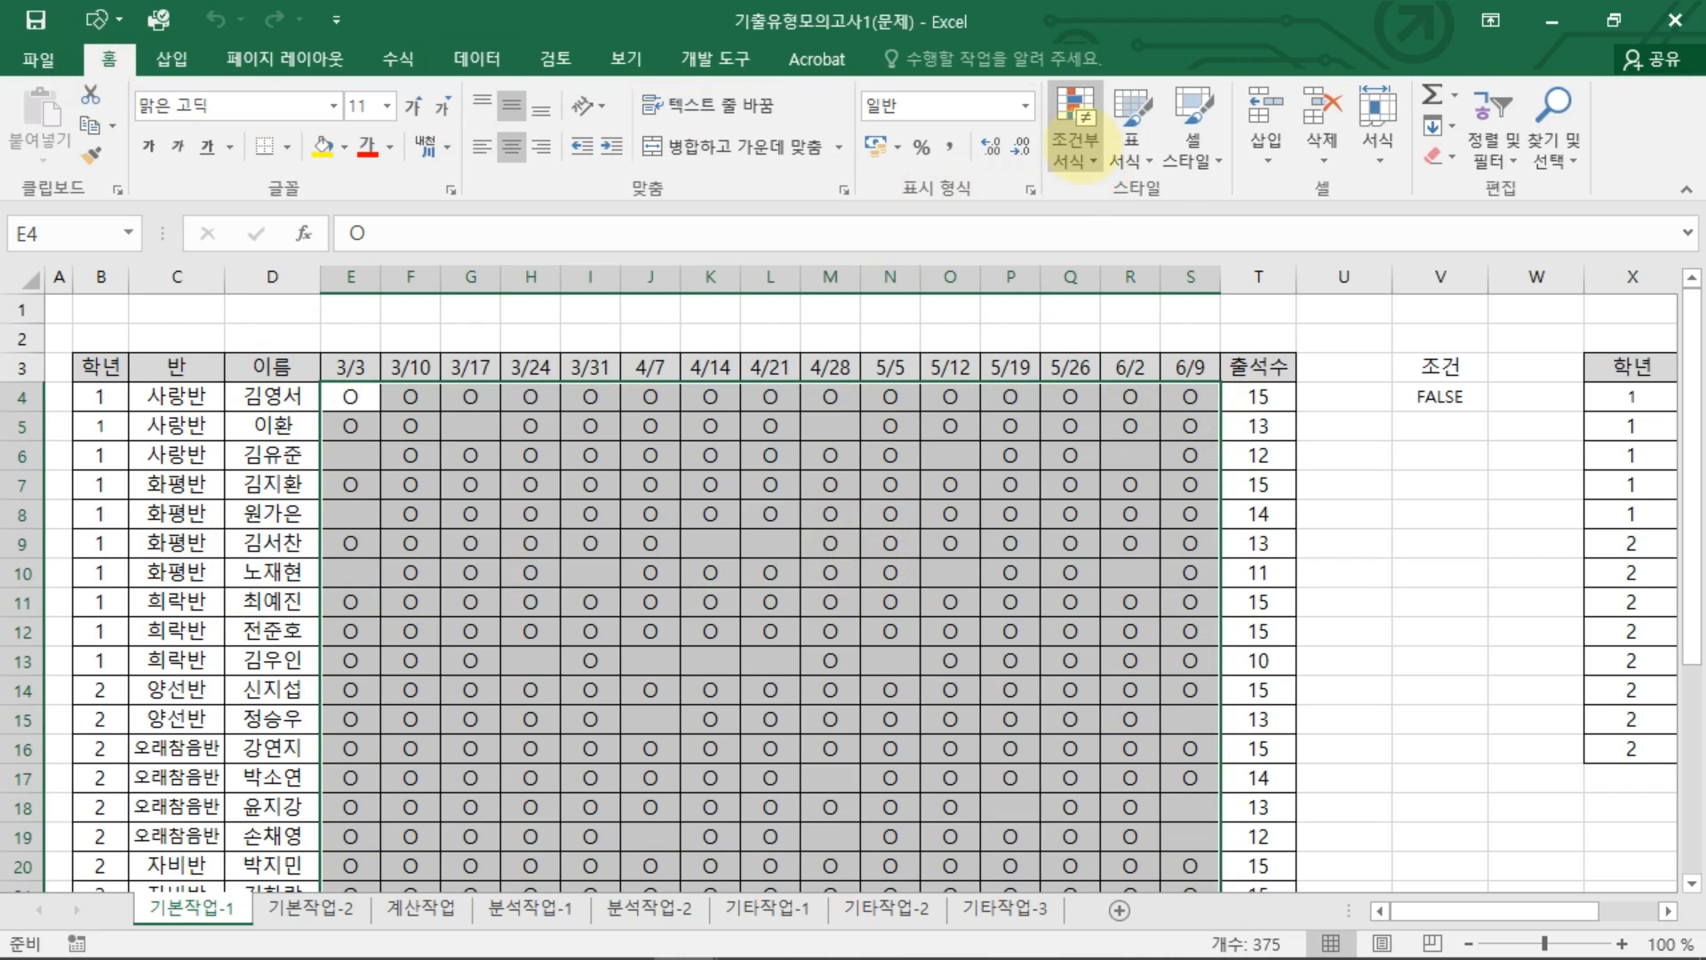
click(1075, 147)
click(1133, 487)
click(888, 457)
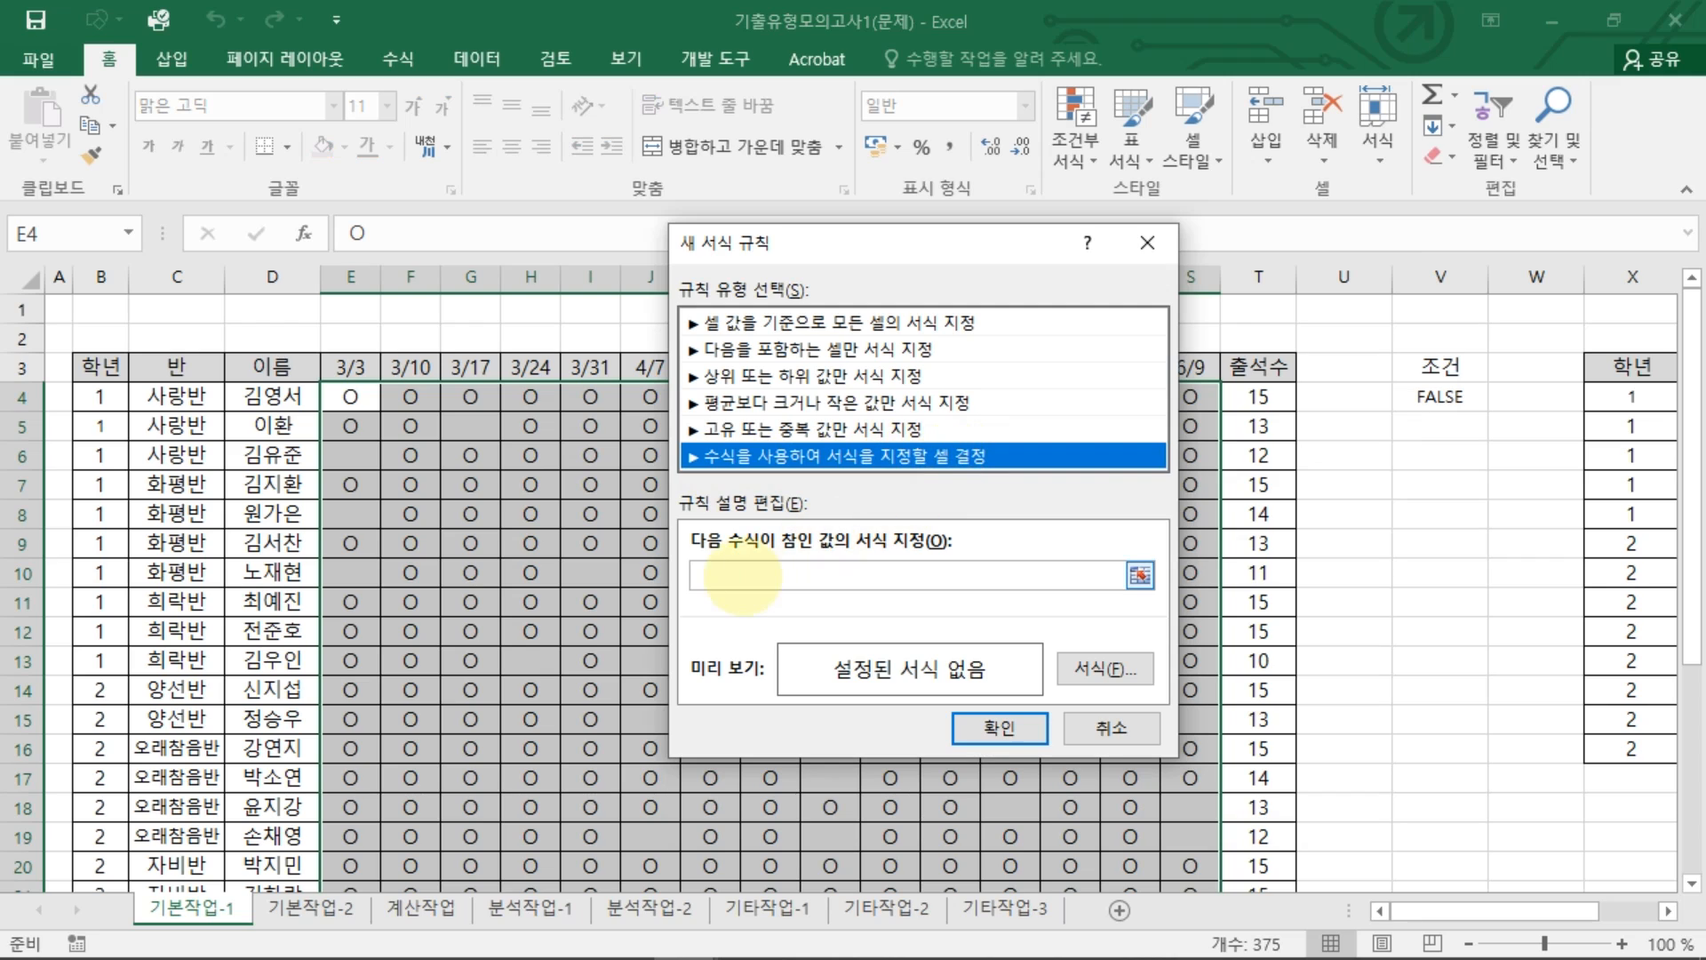
click(731, 578)
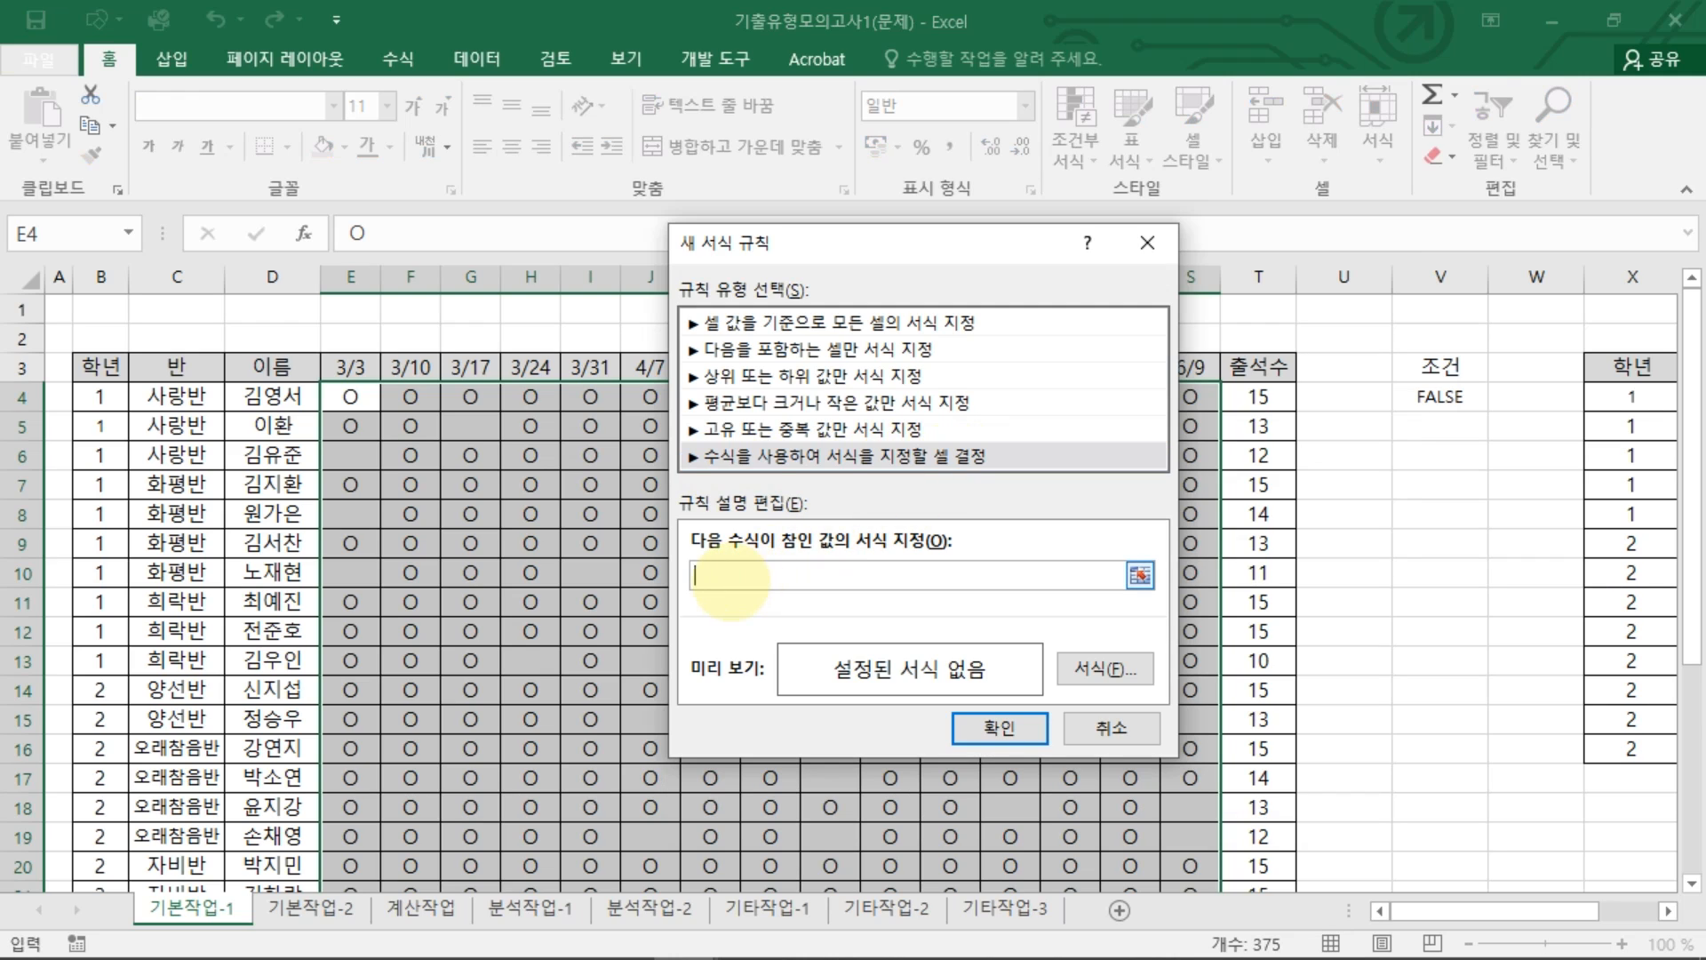
Step: Begin the rule's formula with =AND(ISODD(COLUMN()),ISODD(MONTH( to test for odd columns and odd months
text(=AND(IS)
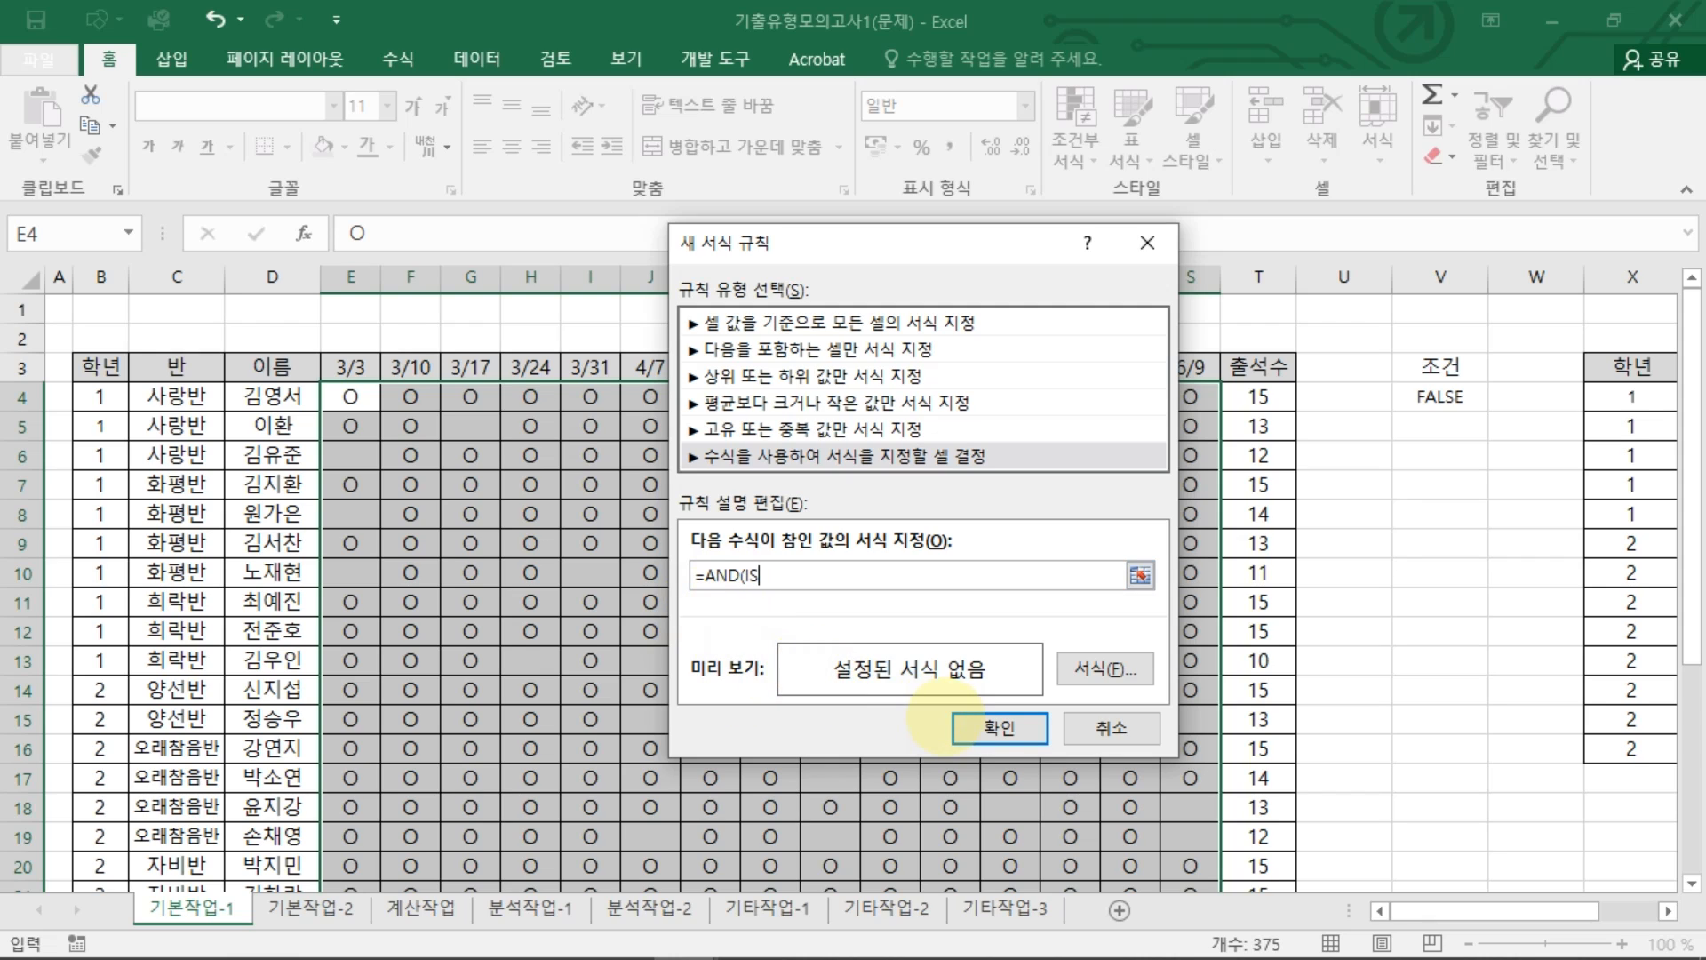
text(ODD(COLUMN()),ISODD(M)
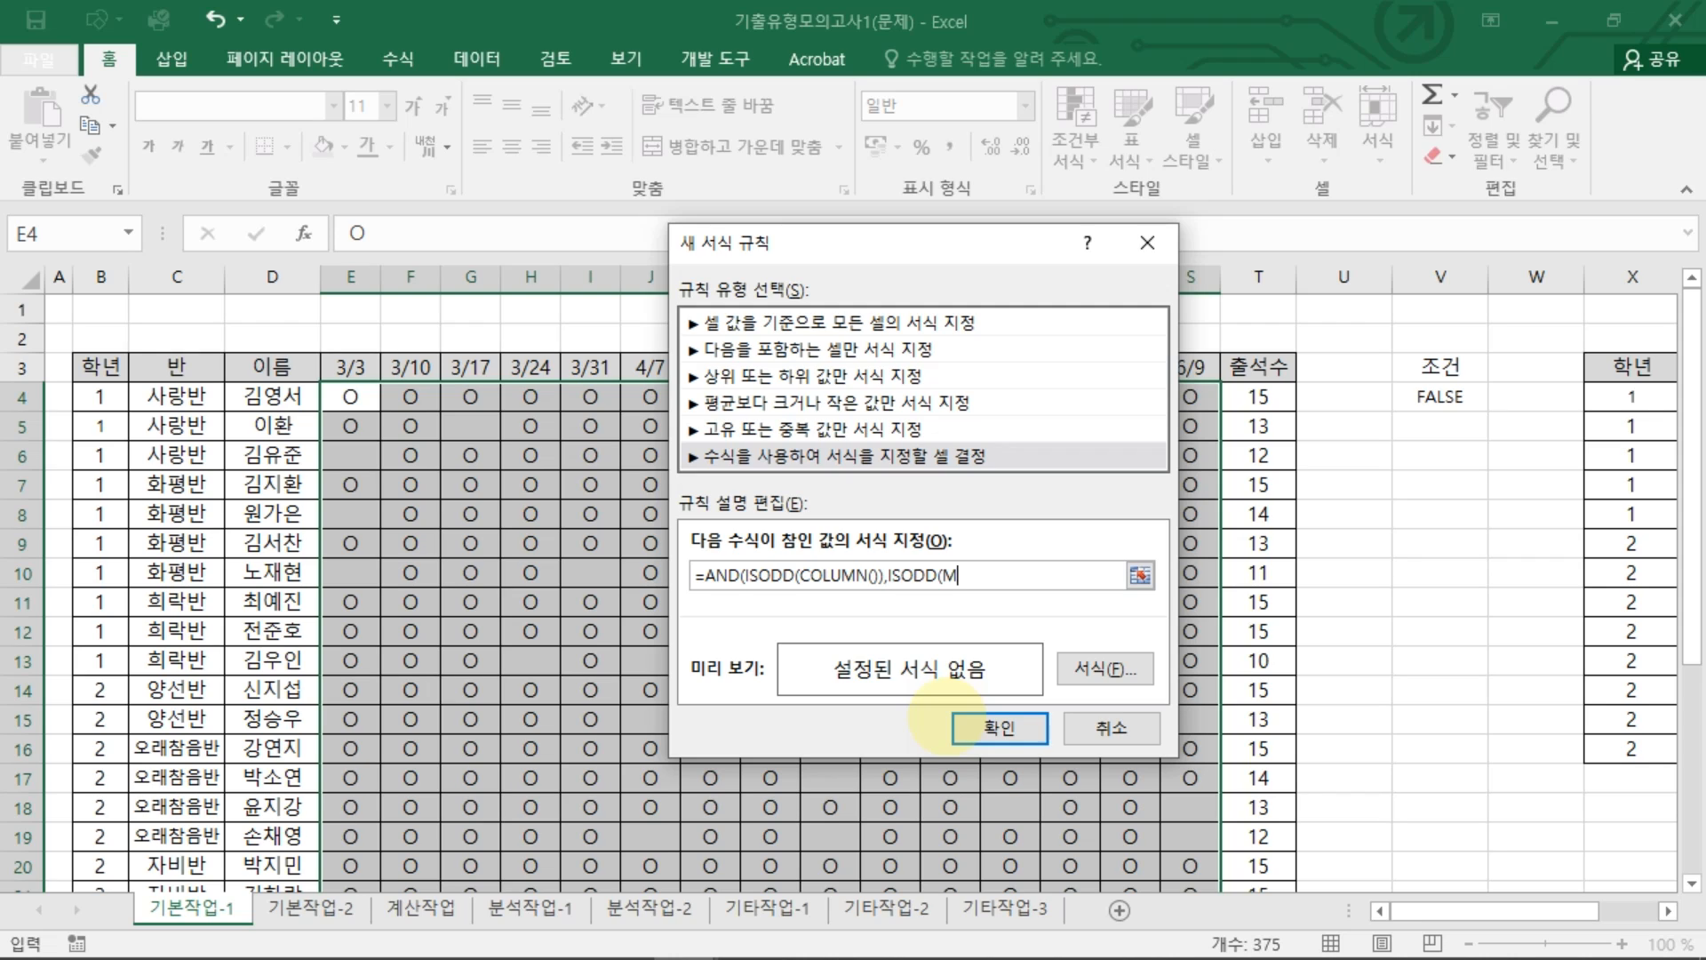
text(ONTH()
Step: Use the first date heading as the MONTH argument with only its row fixed (E$3), and close the formula's parentheses
drag(948, 243, 786, 444)
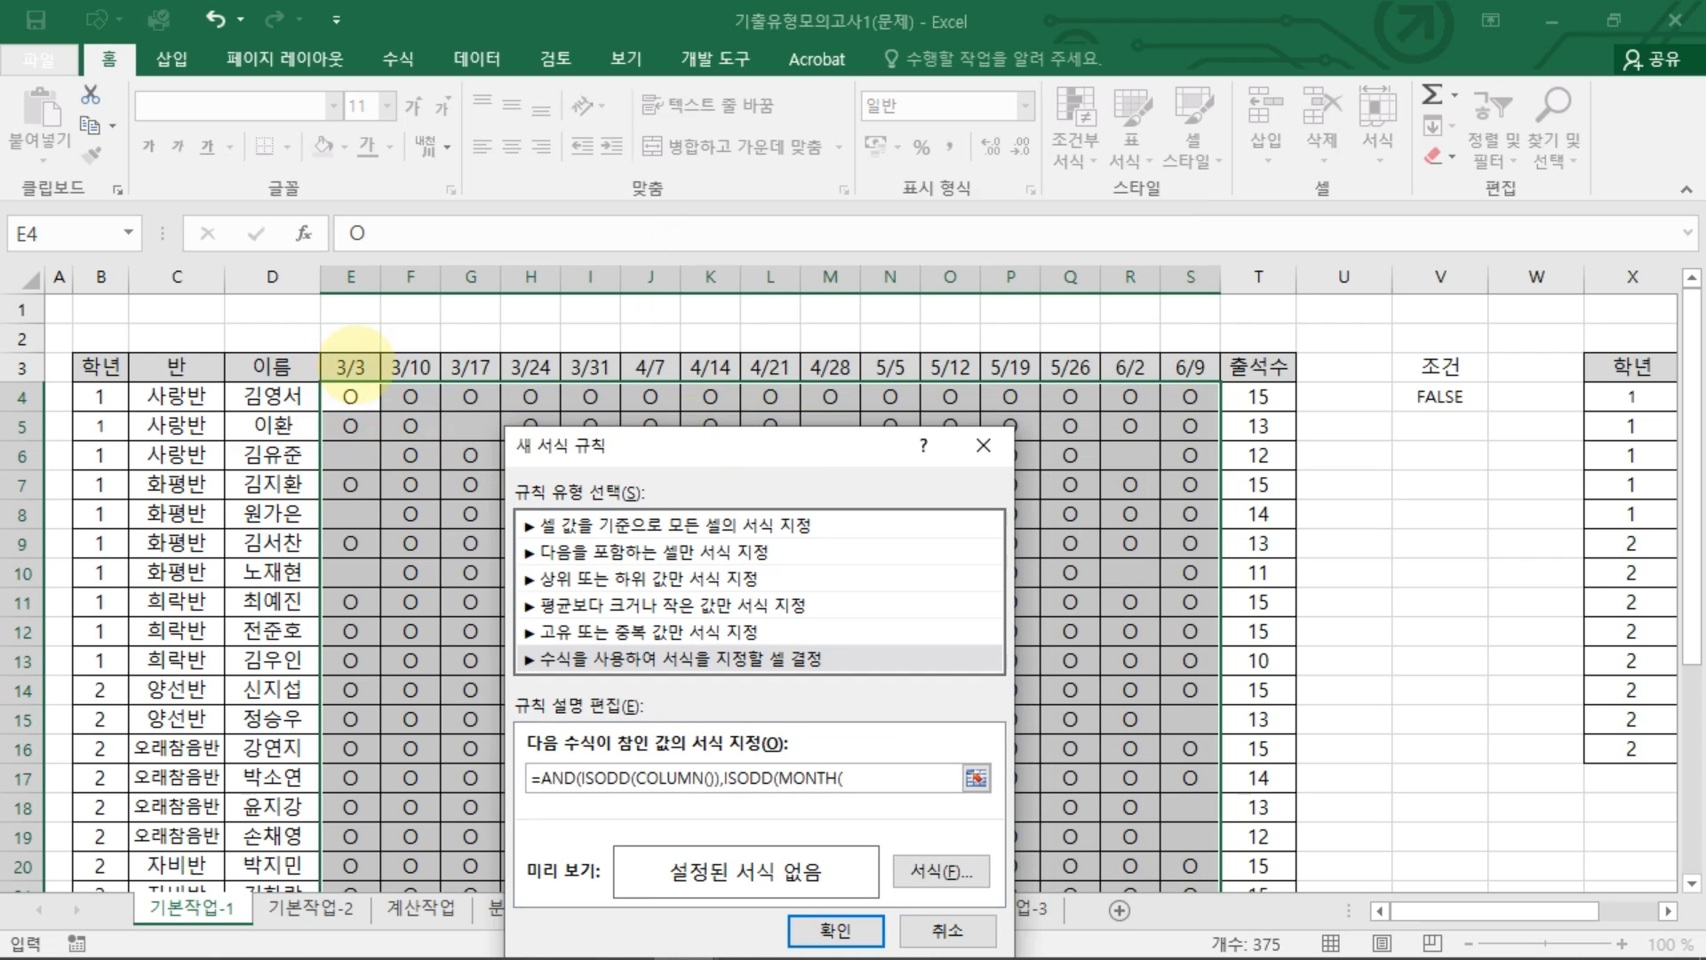
click(351, 366)
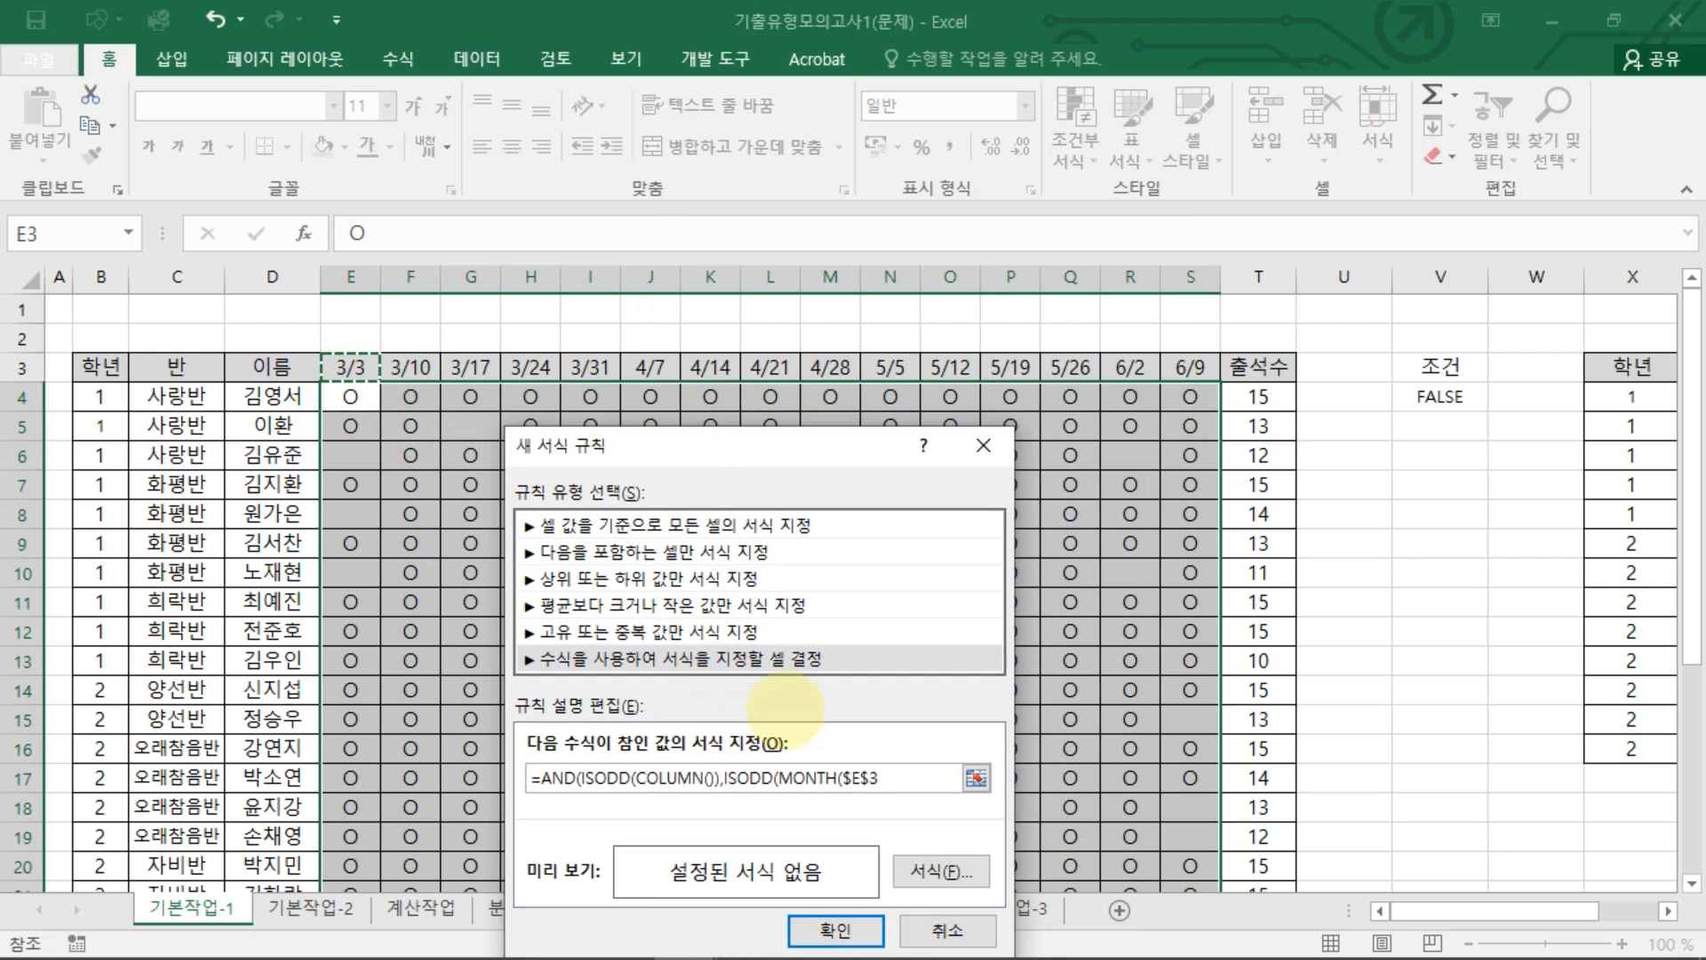
key(F4)
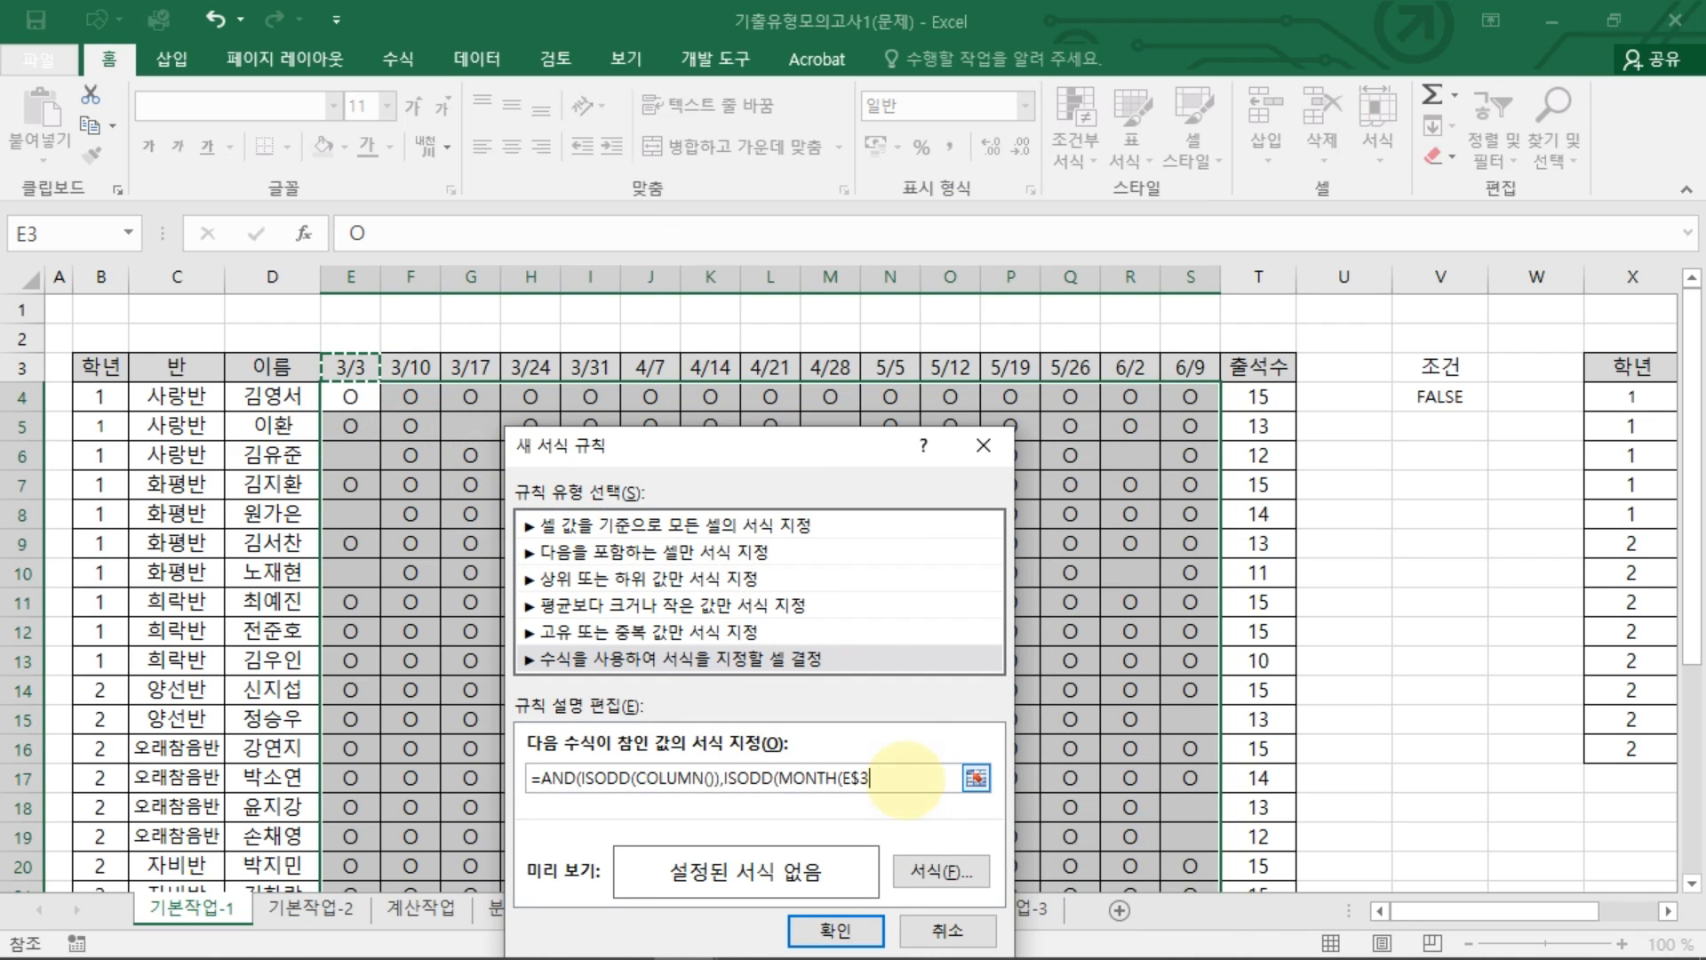
key(F4)
key(F4)
key(F4)
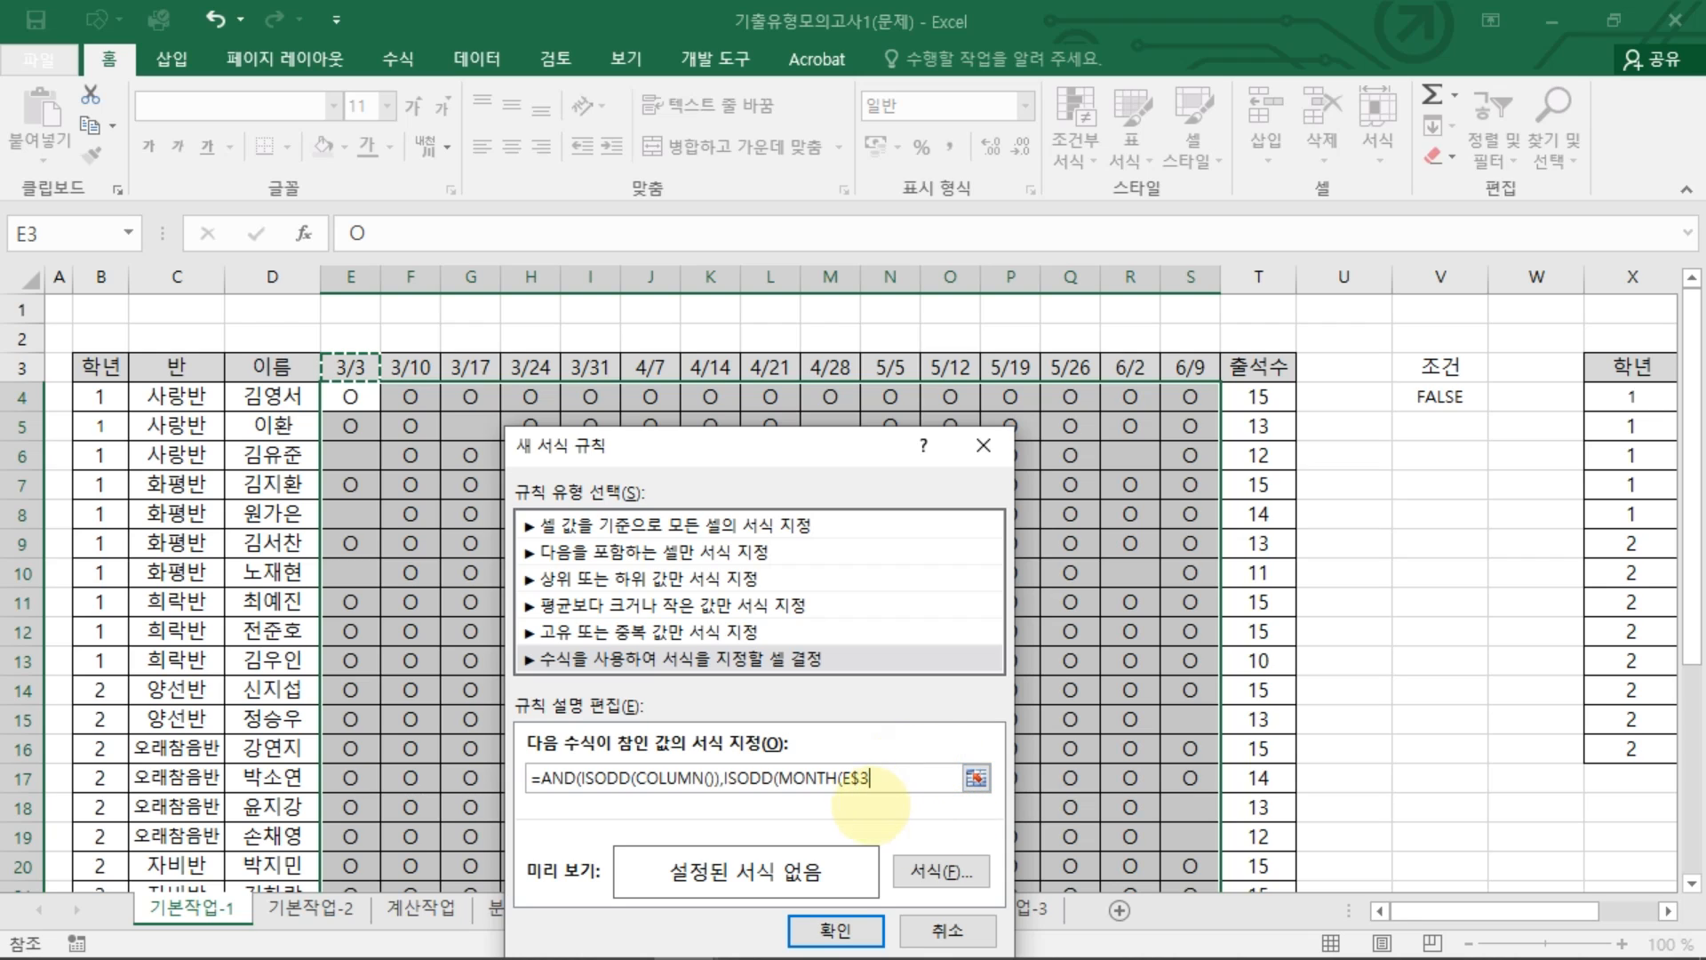
drag(834, 789, 879, 789)
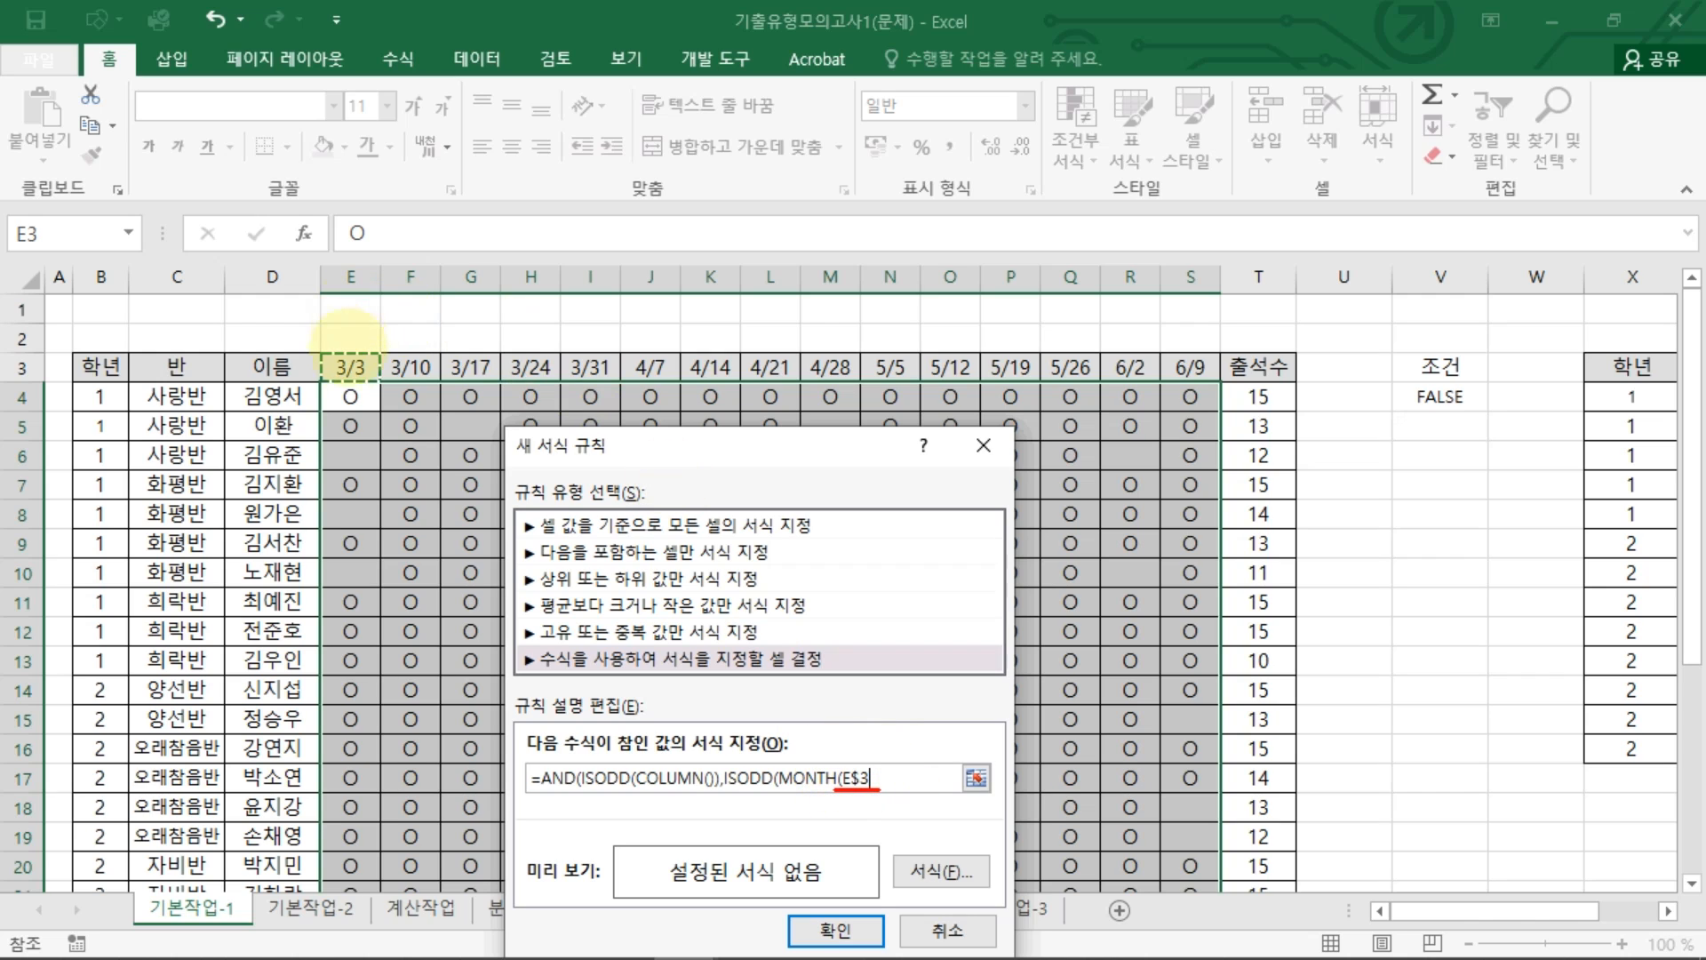
mouse_move(349, 354)
mouse_down()
mouse_move(439, 331)
mouse_move(471, 346)
mouse_up()
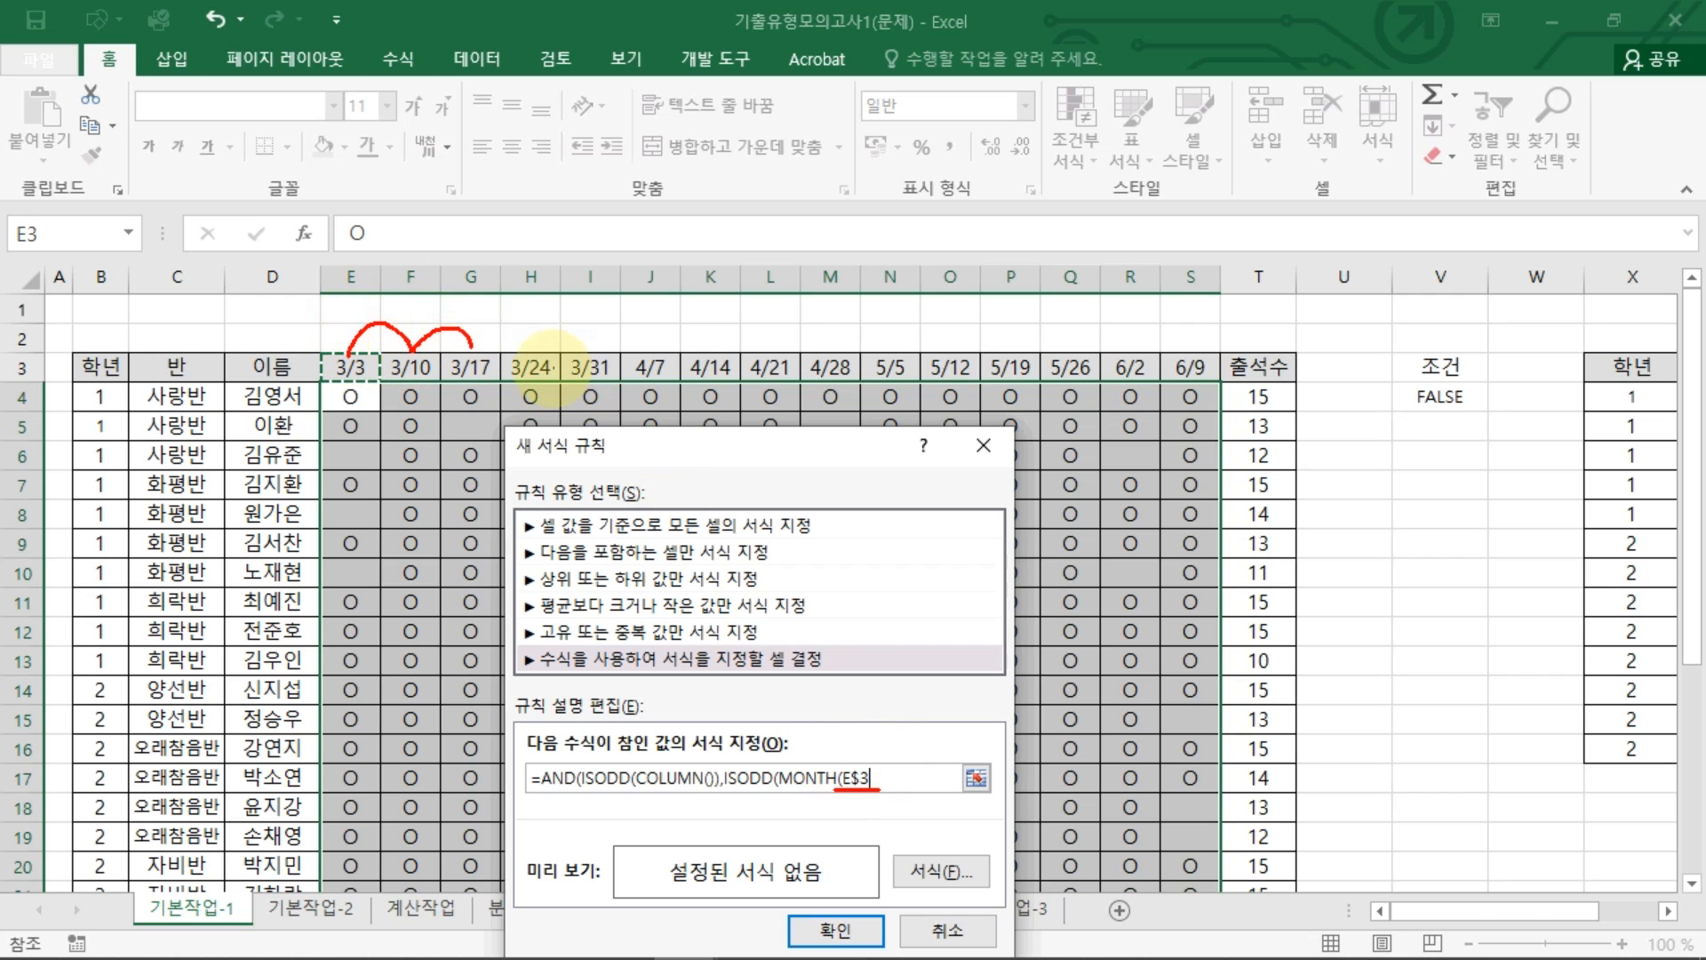
key(Escape)
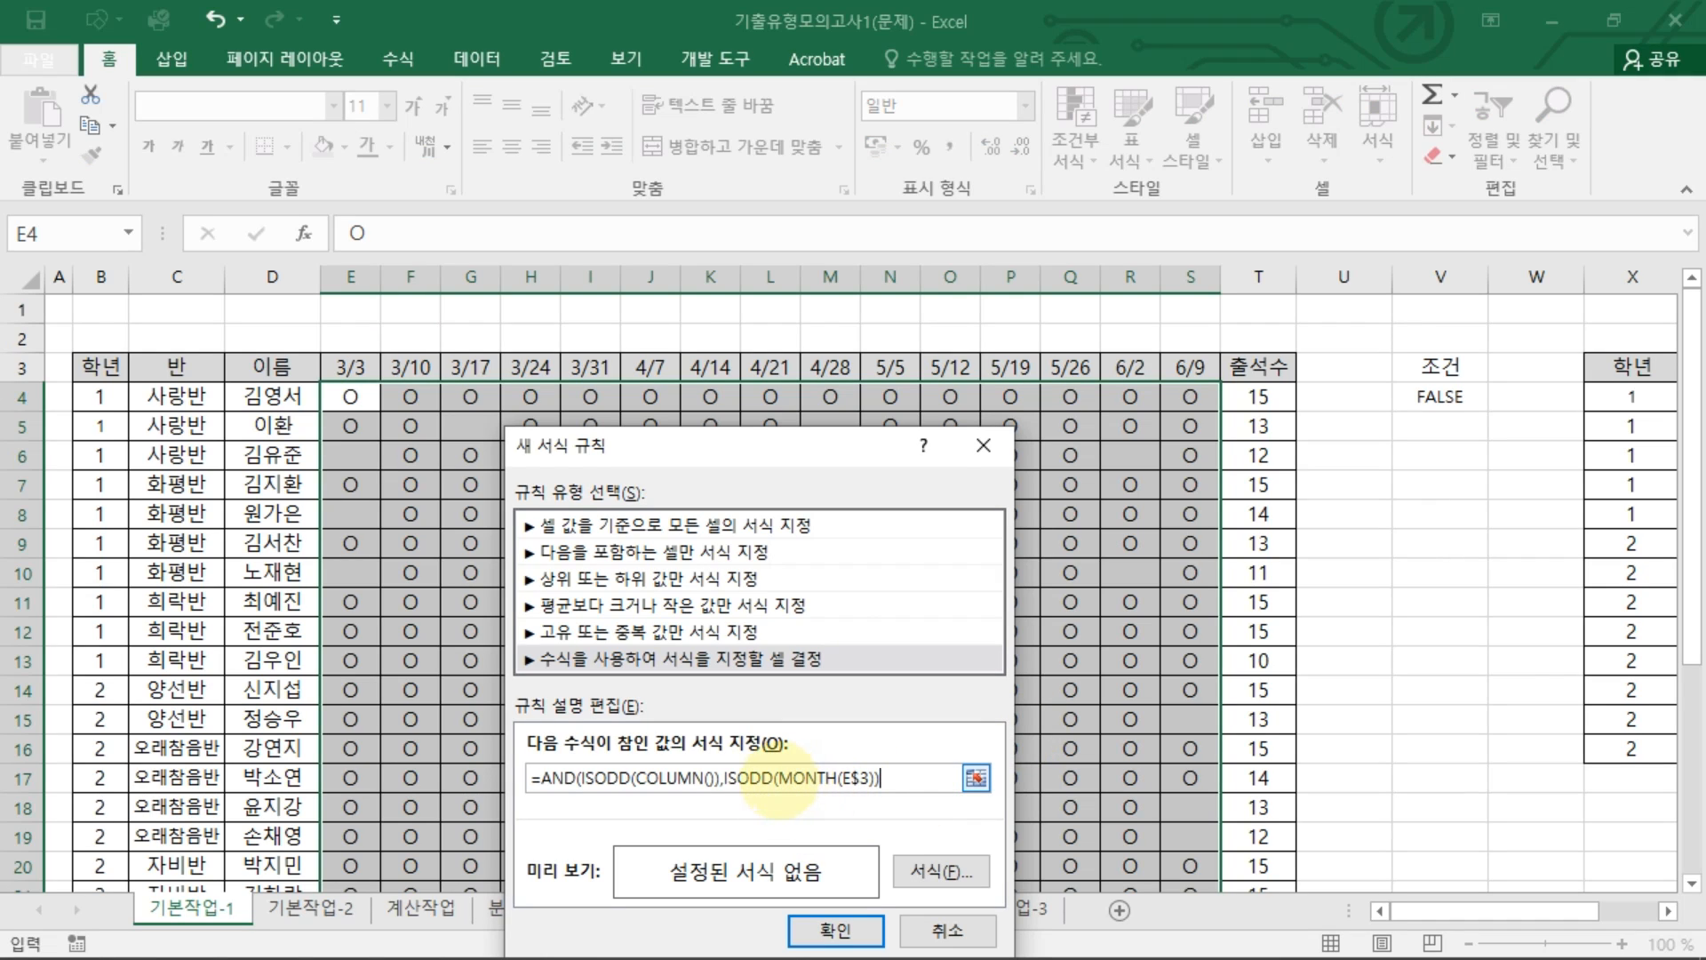
drag(779, 779, 872, 778)
click(896, 779)
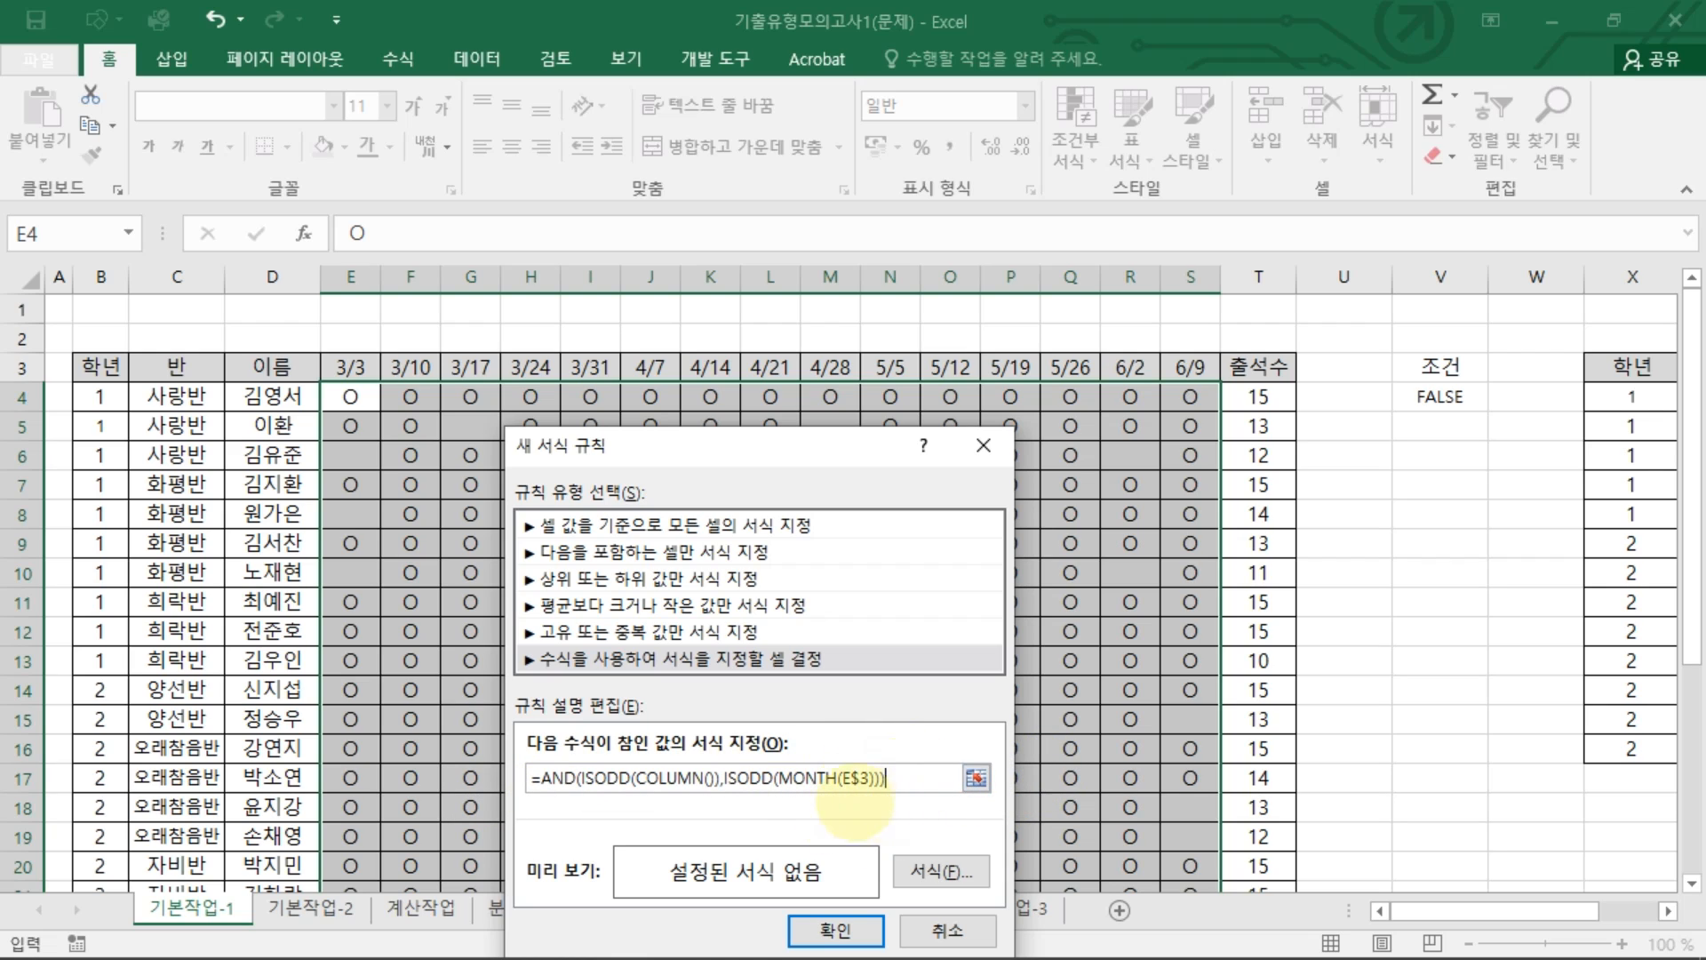
Step: Give the rule a yellow background fill and apply it to the selected attendance cells
click(942, 871)
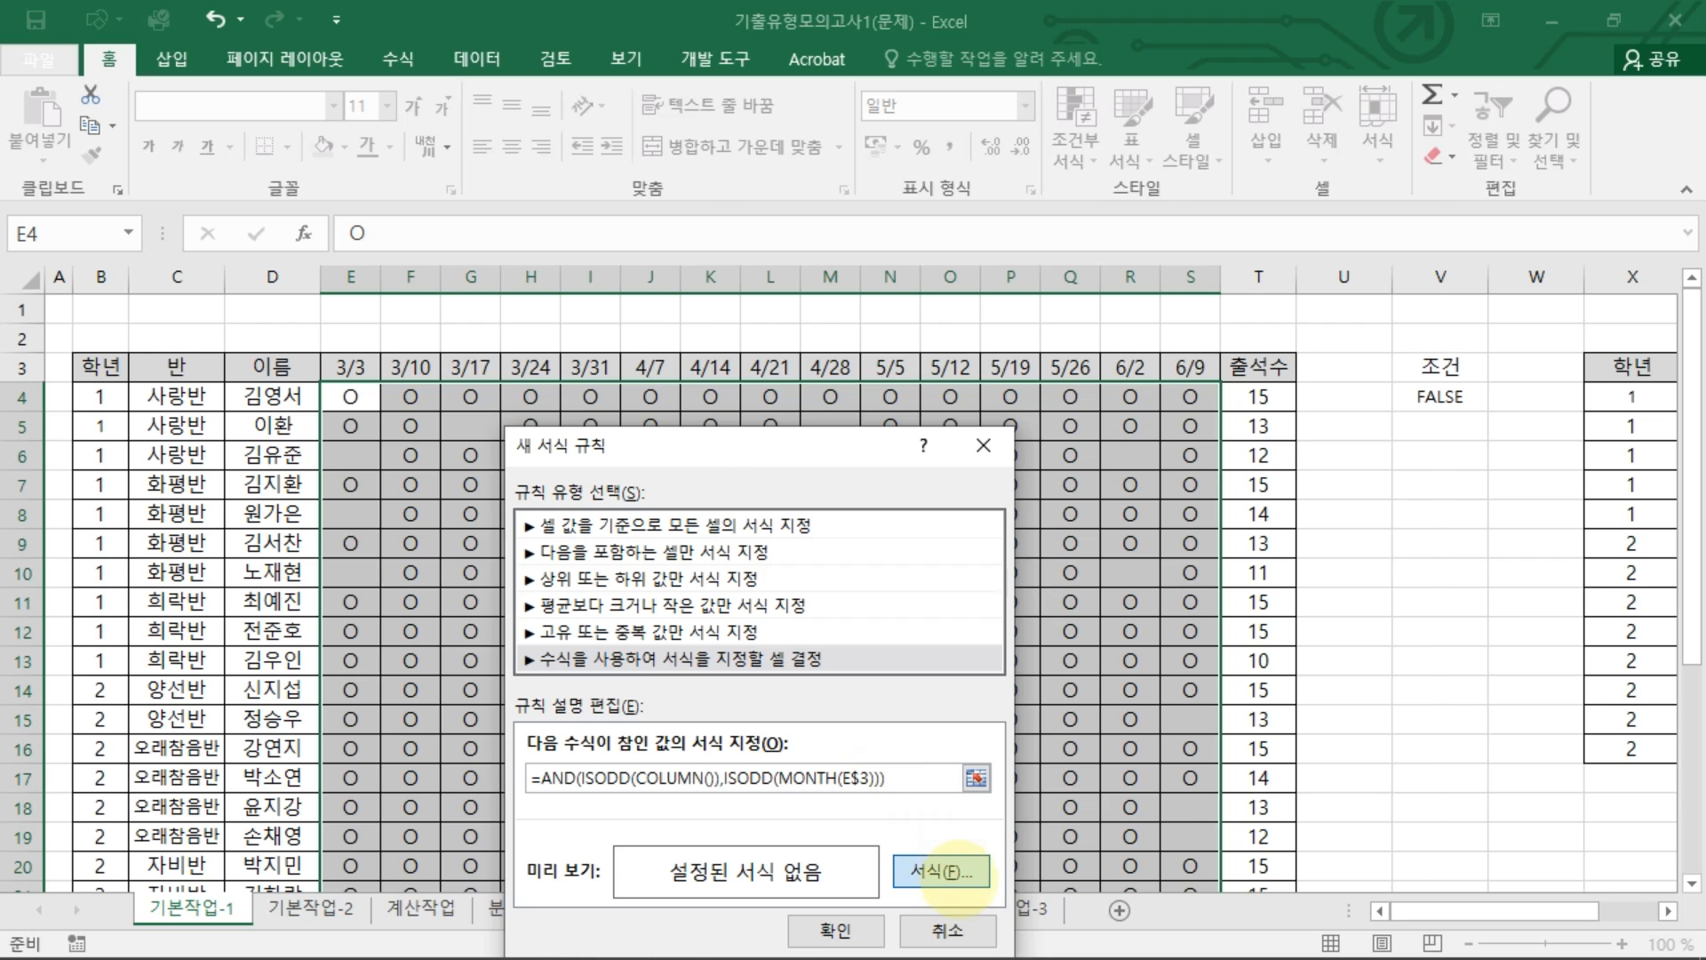
click(970, 162)
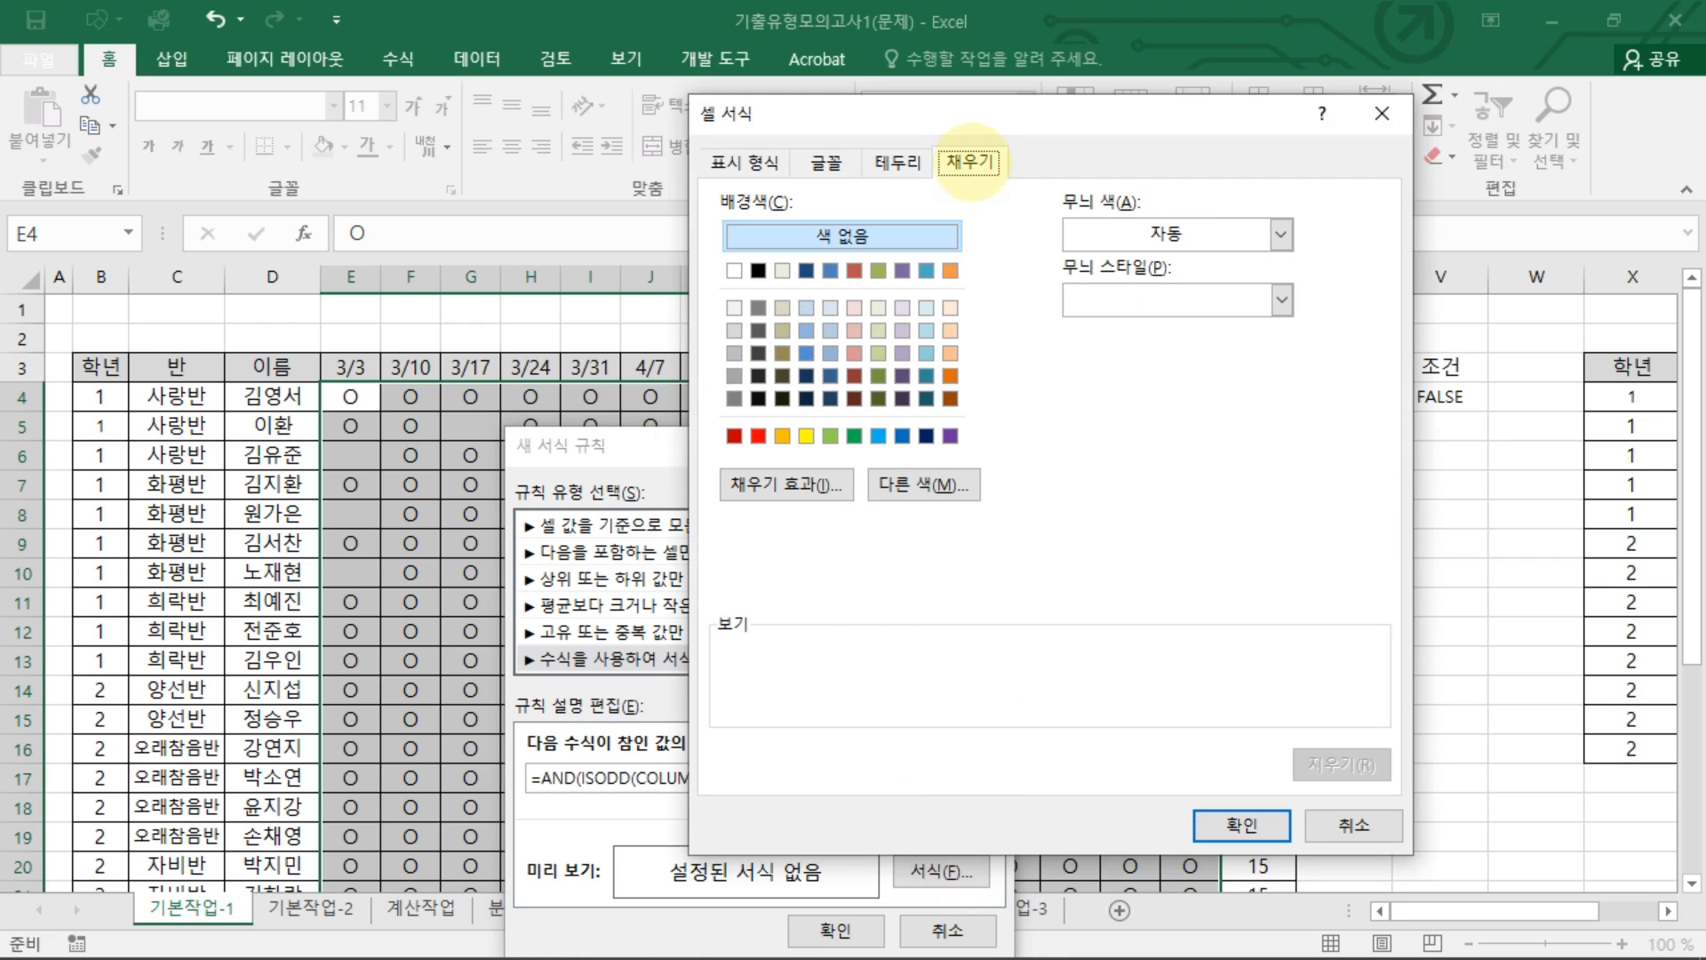
click(806, 435)
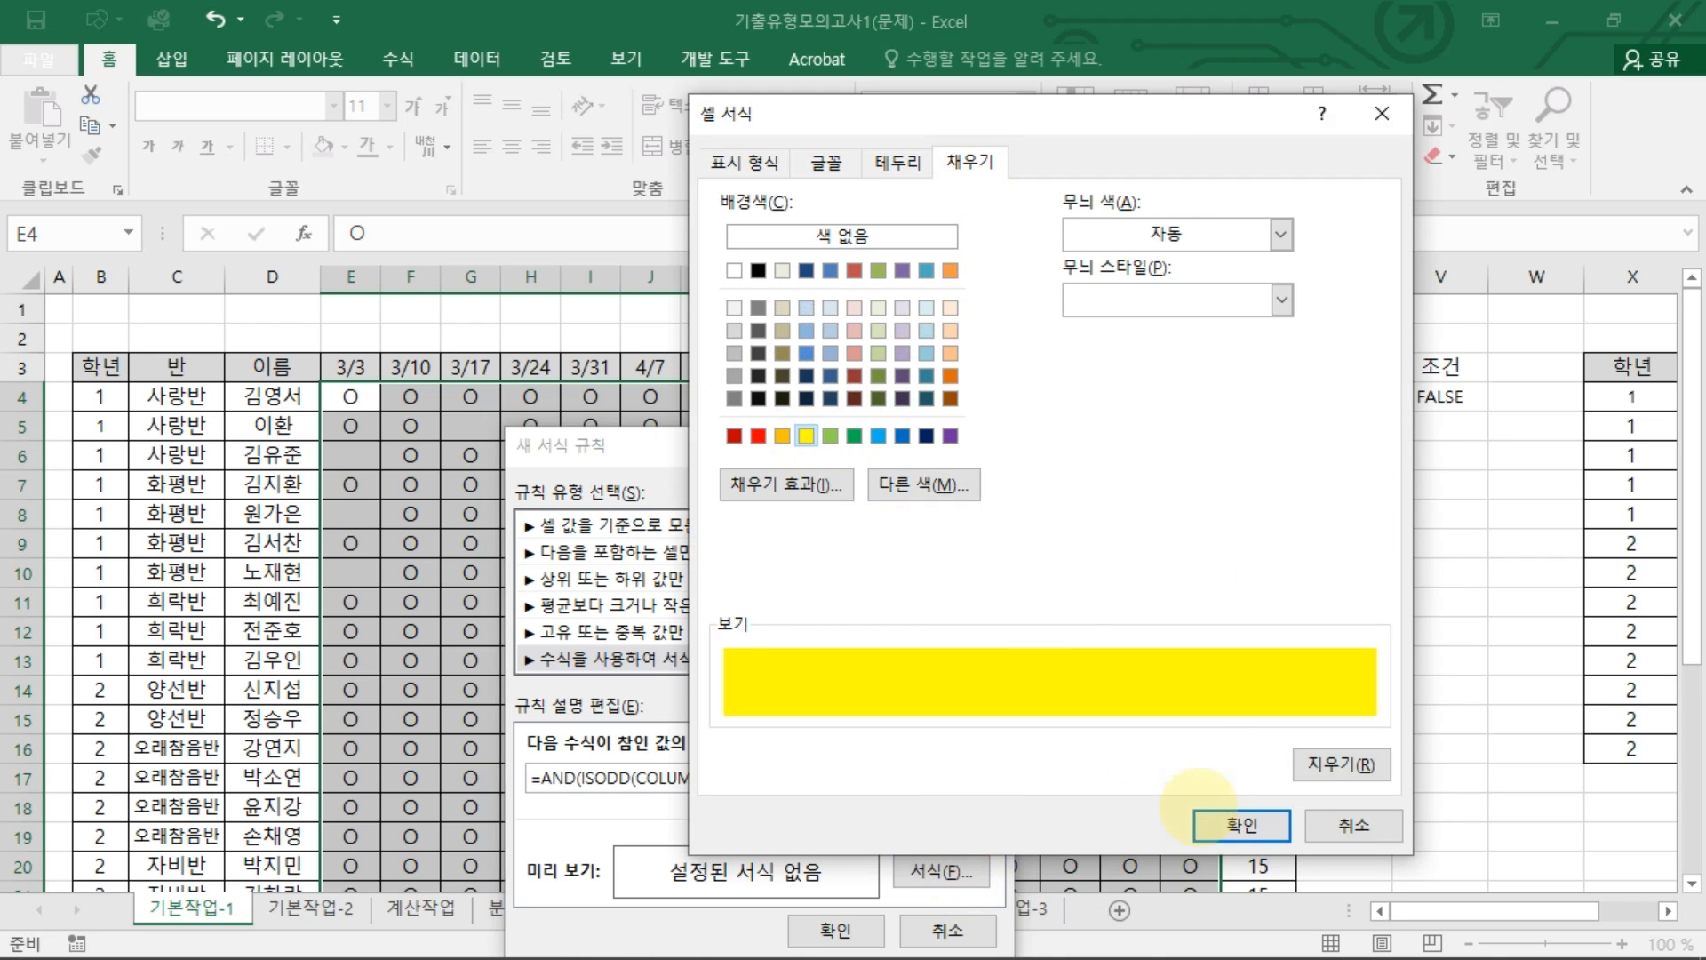
click(1206, 818)
drag(771, 451, 911, 181)
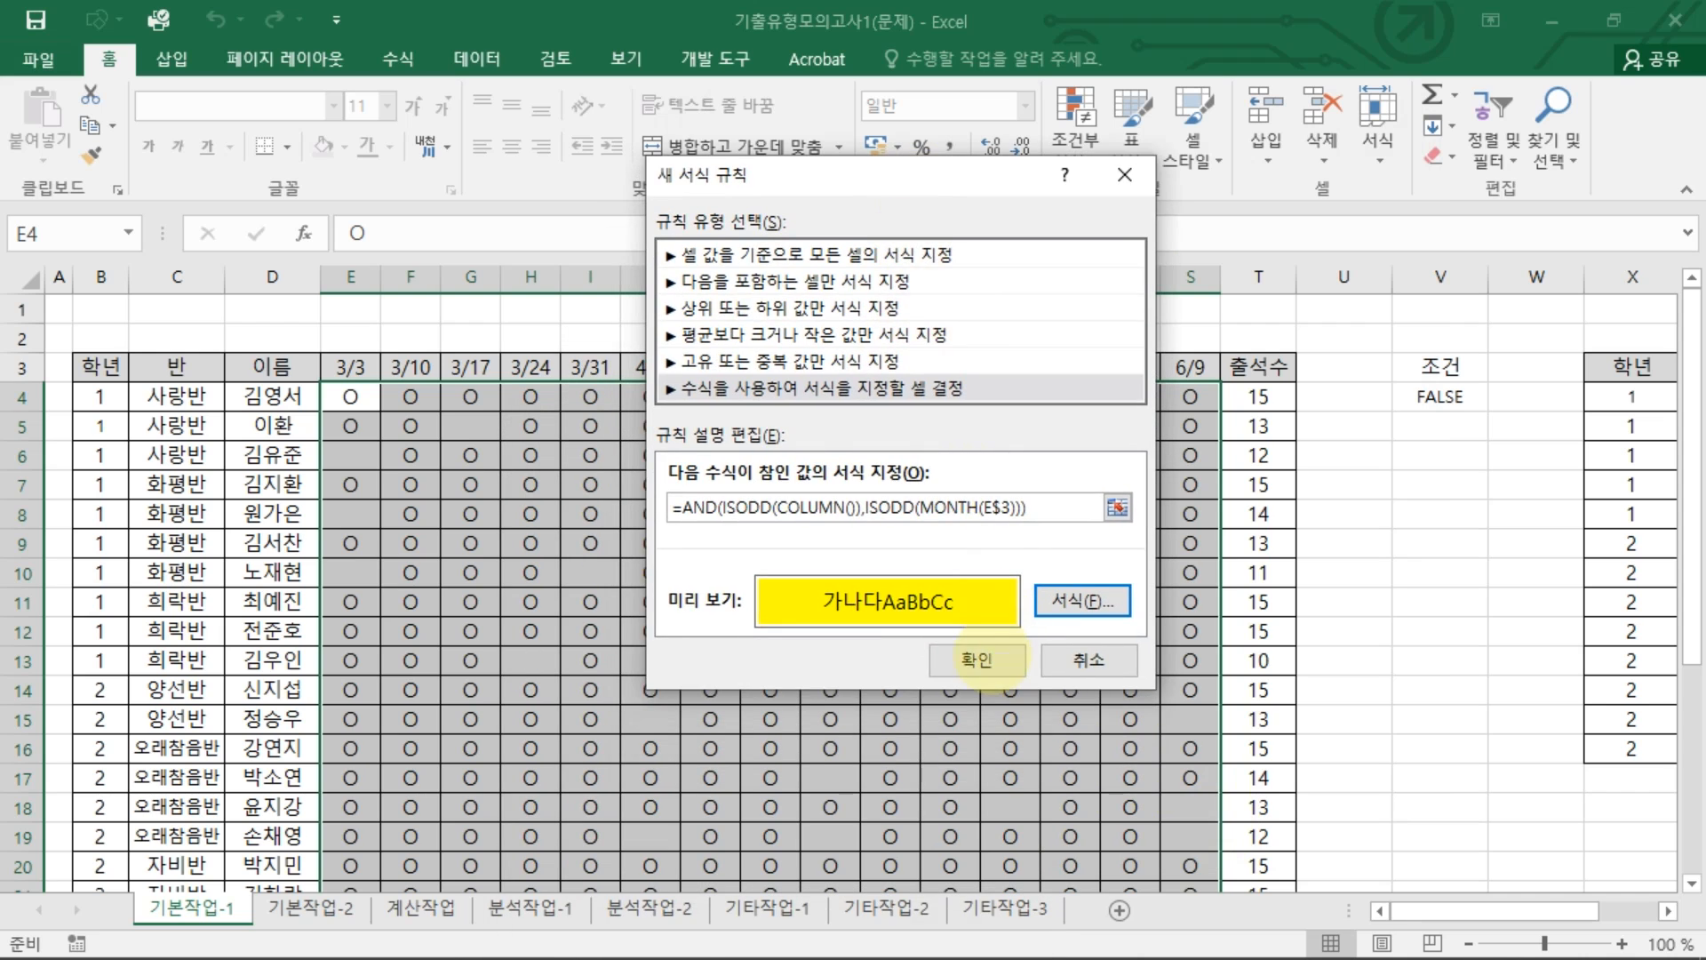
click(976, 660)
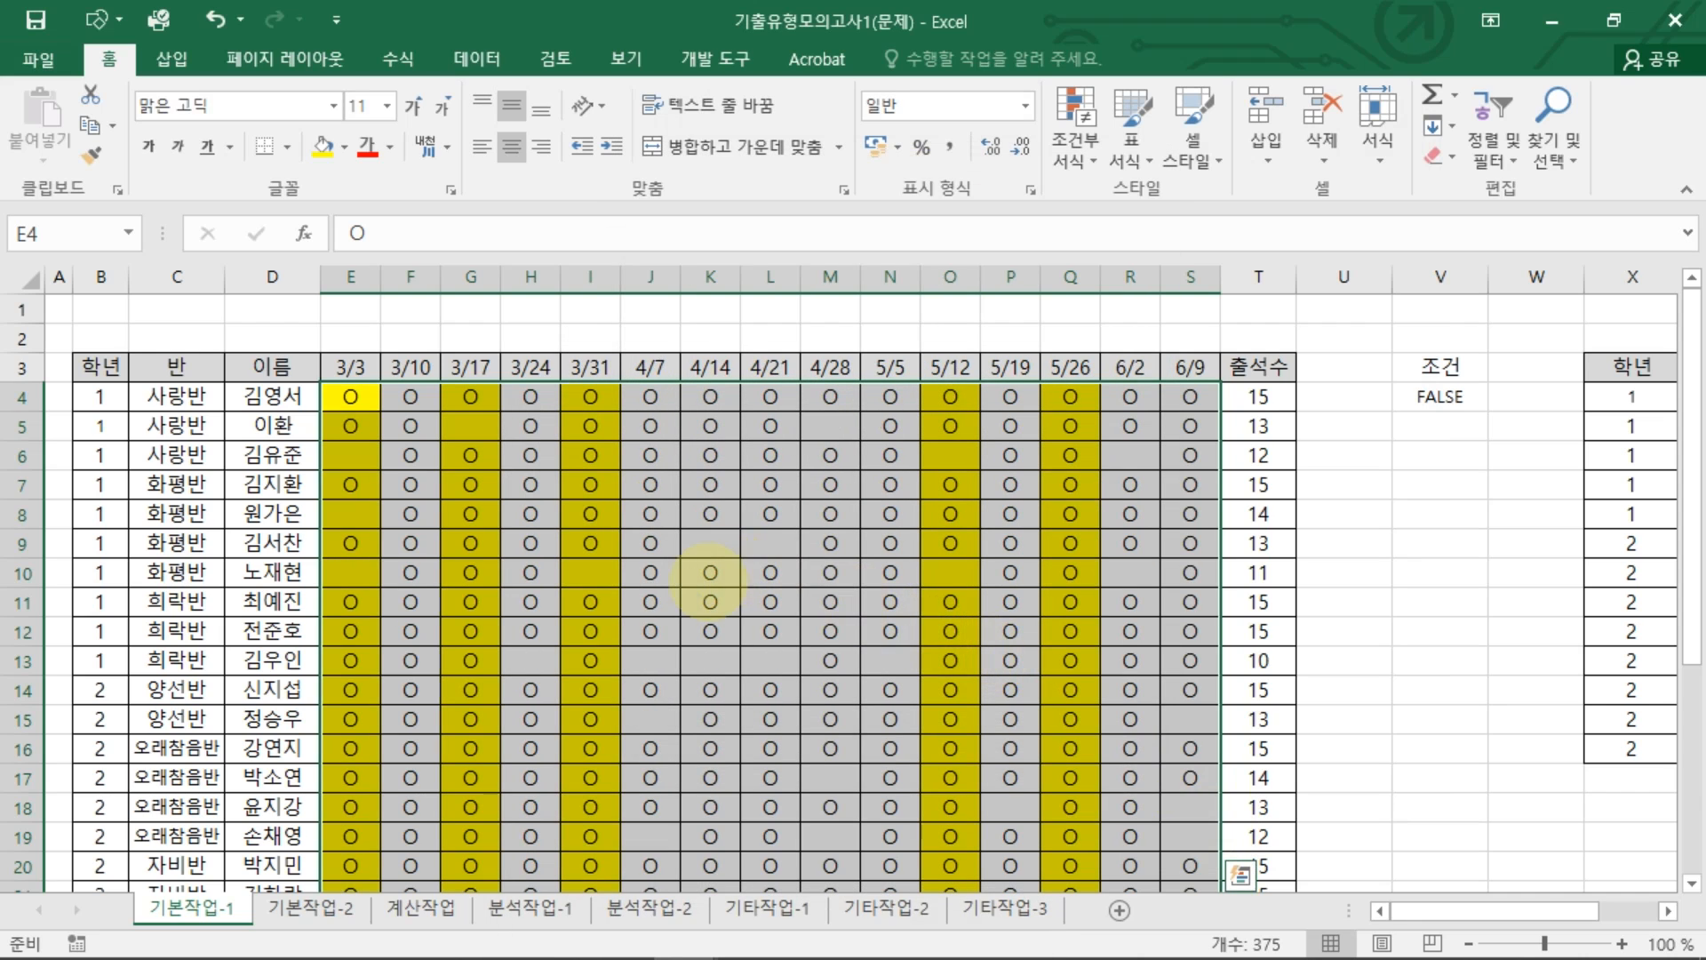
Step: Check the row 4 cells under 3/3, 3/17, 3/31 and 5/12 for the conditional formatting
click(351, 400)
click(590, 397)
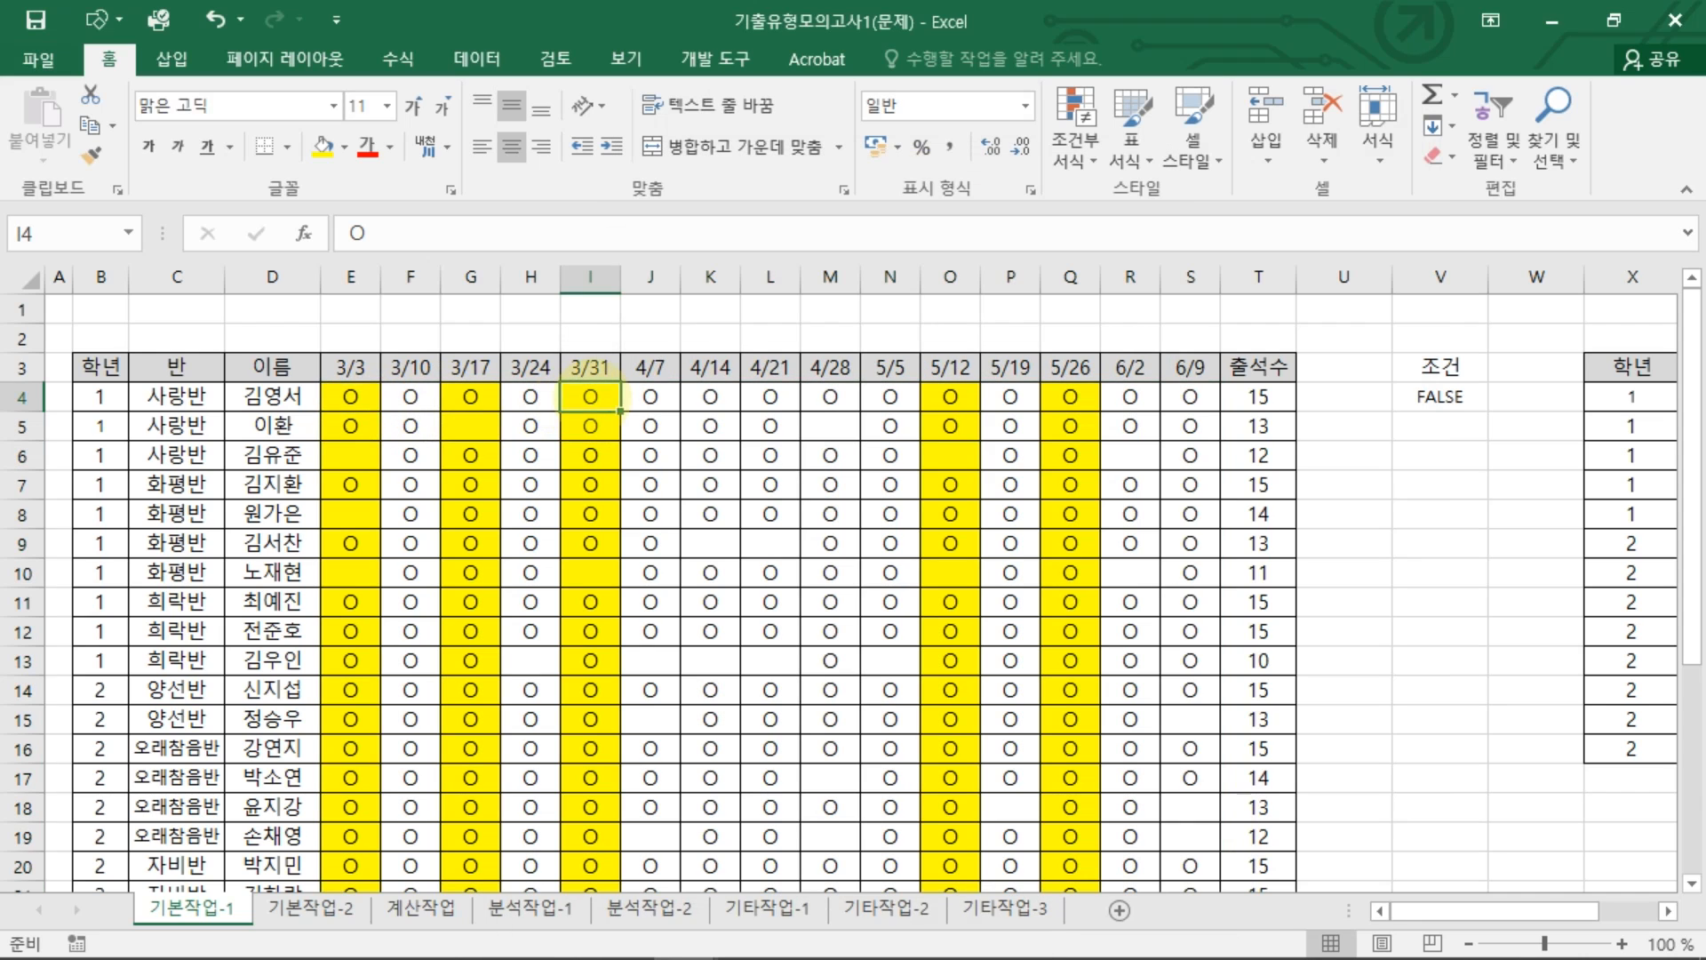
click(471, 397)
click(590, 397)
click(950, 396)
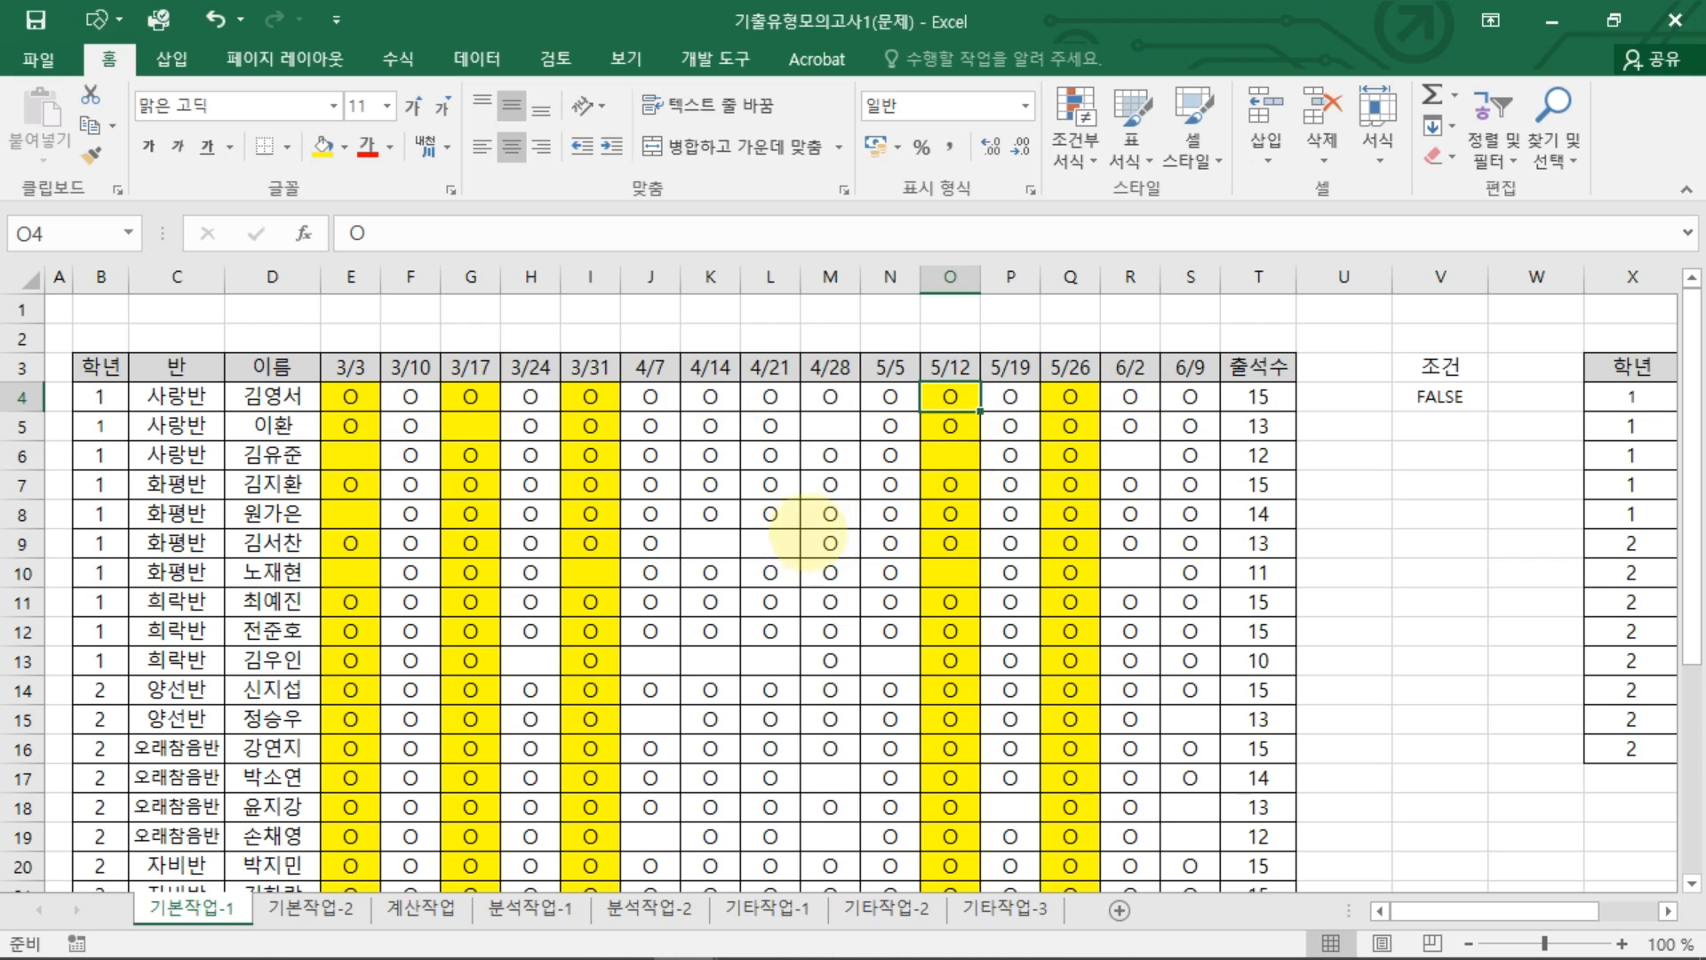
Step: On the 기본작업-2 sheet, set the 출석수 cells T4:T31 to locked with hidden formulas
click(1449, 544)
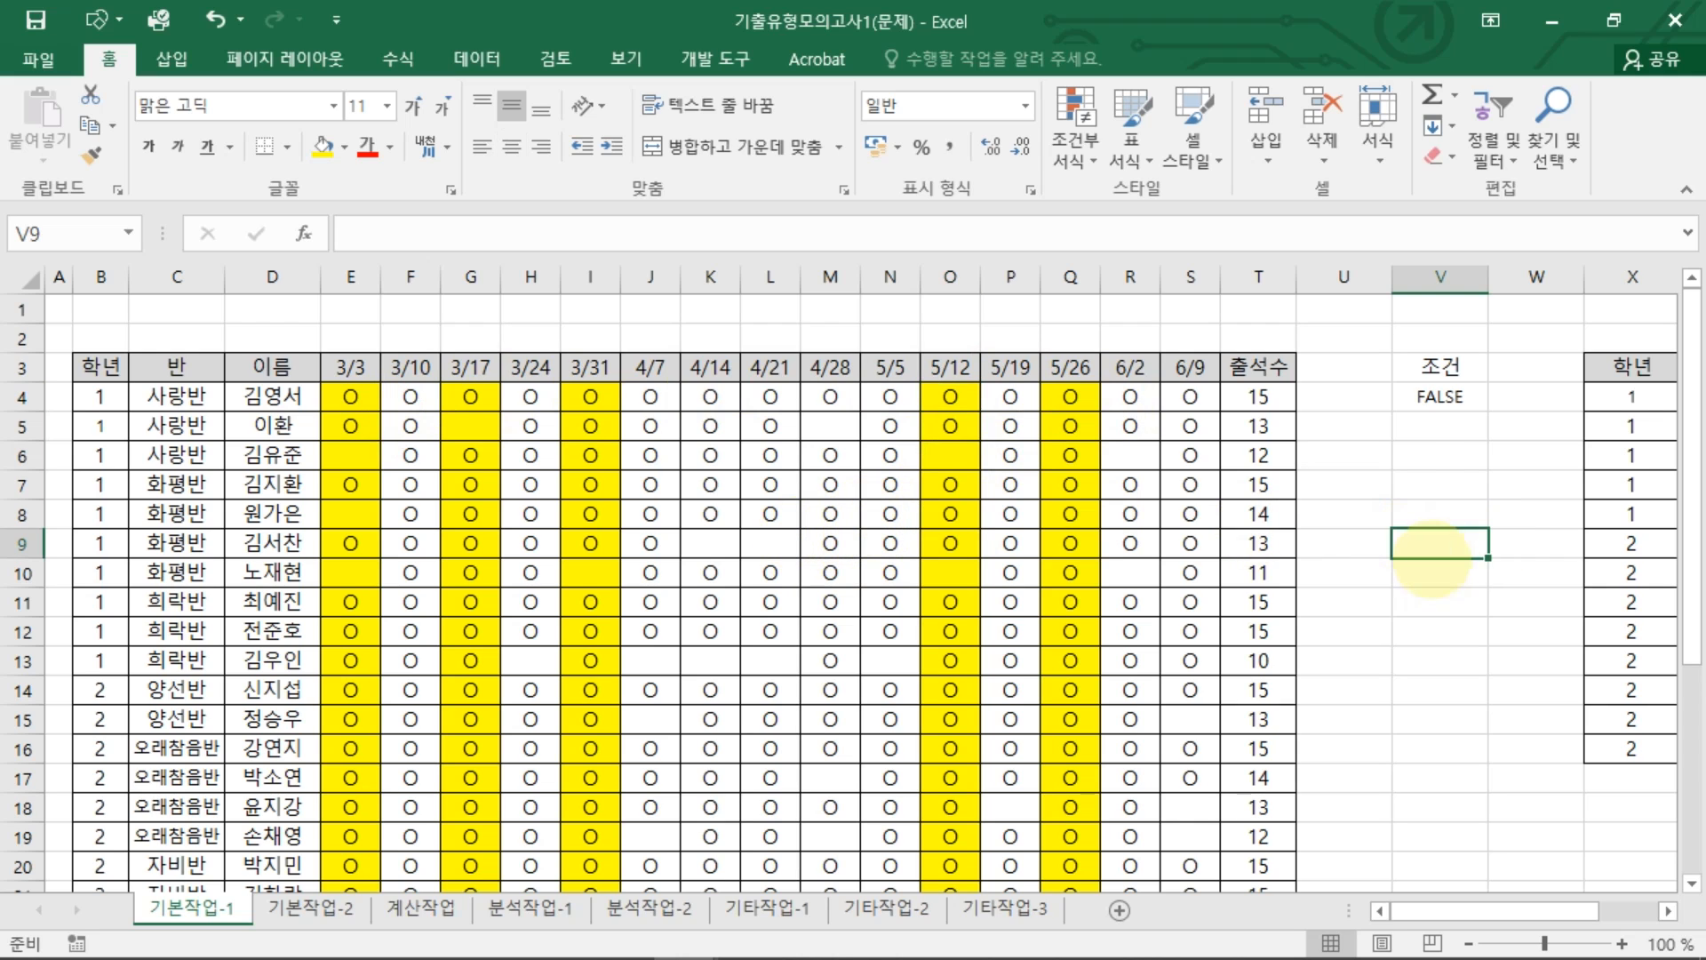
key(ctrl+Page_Down)
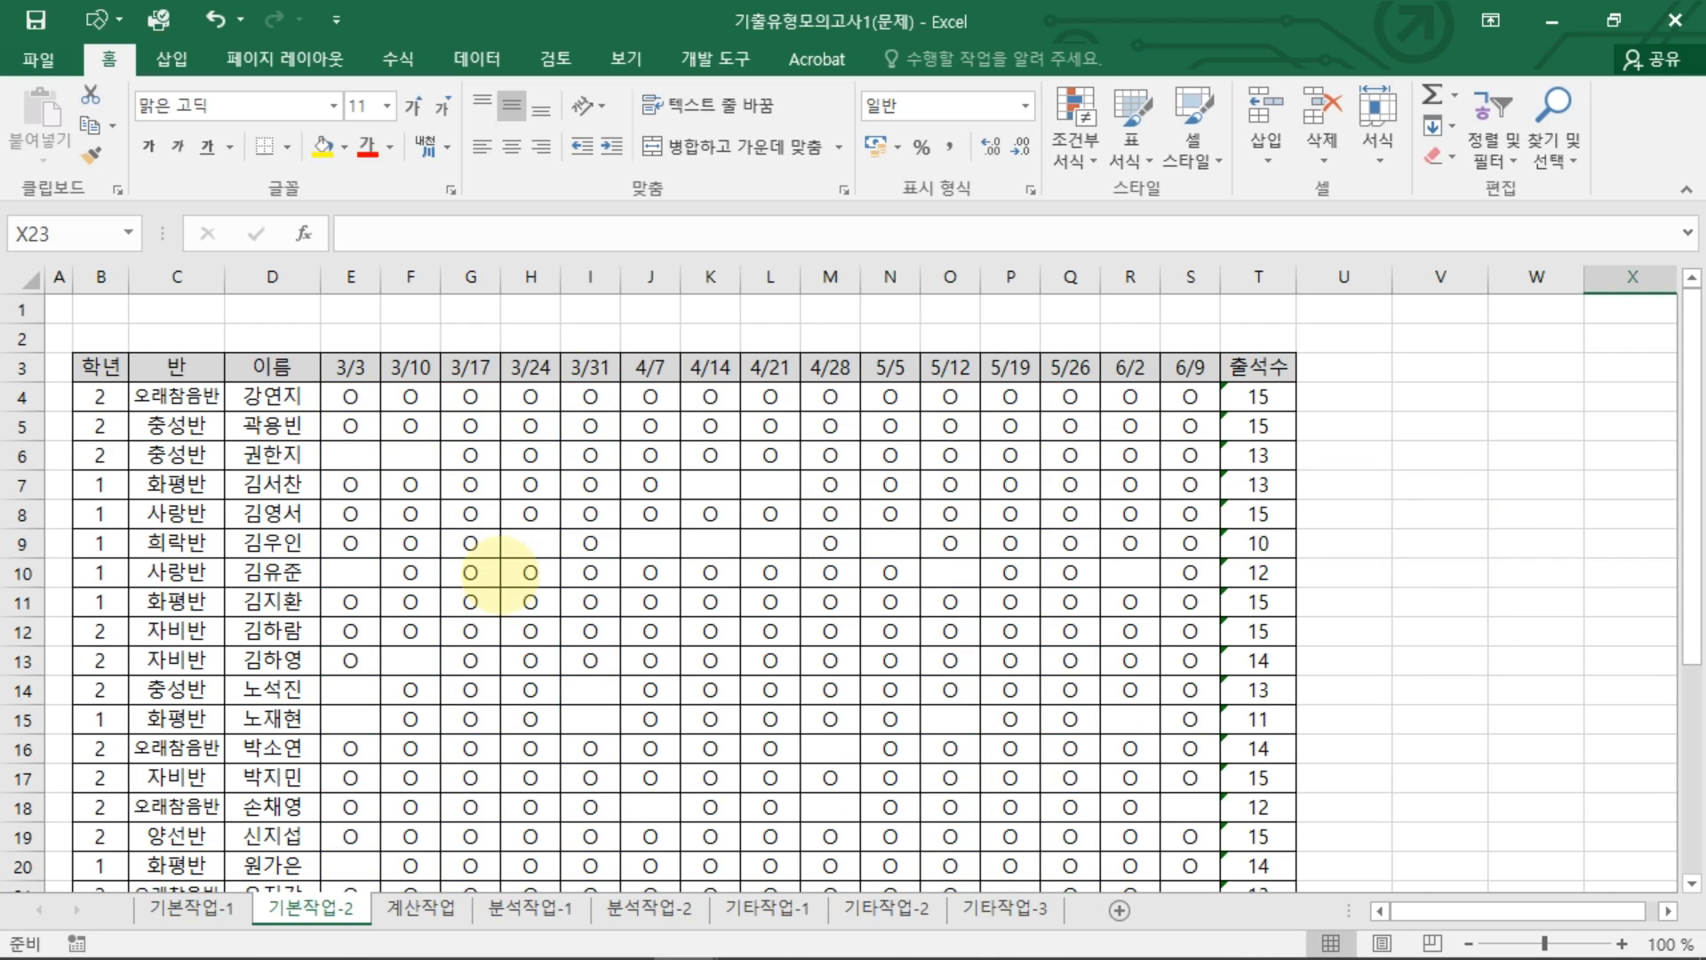
click(531, 572)
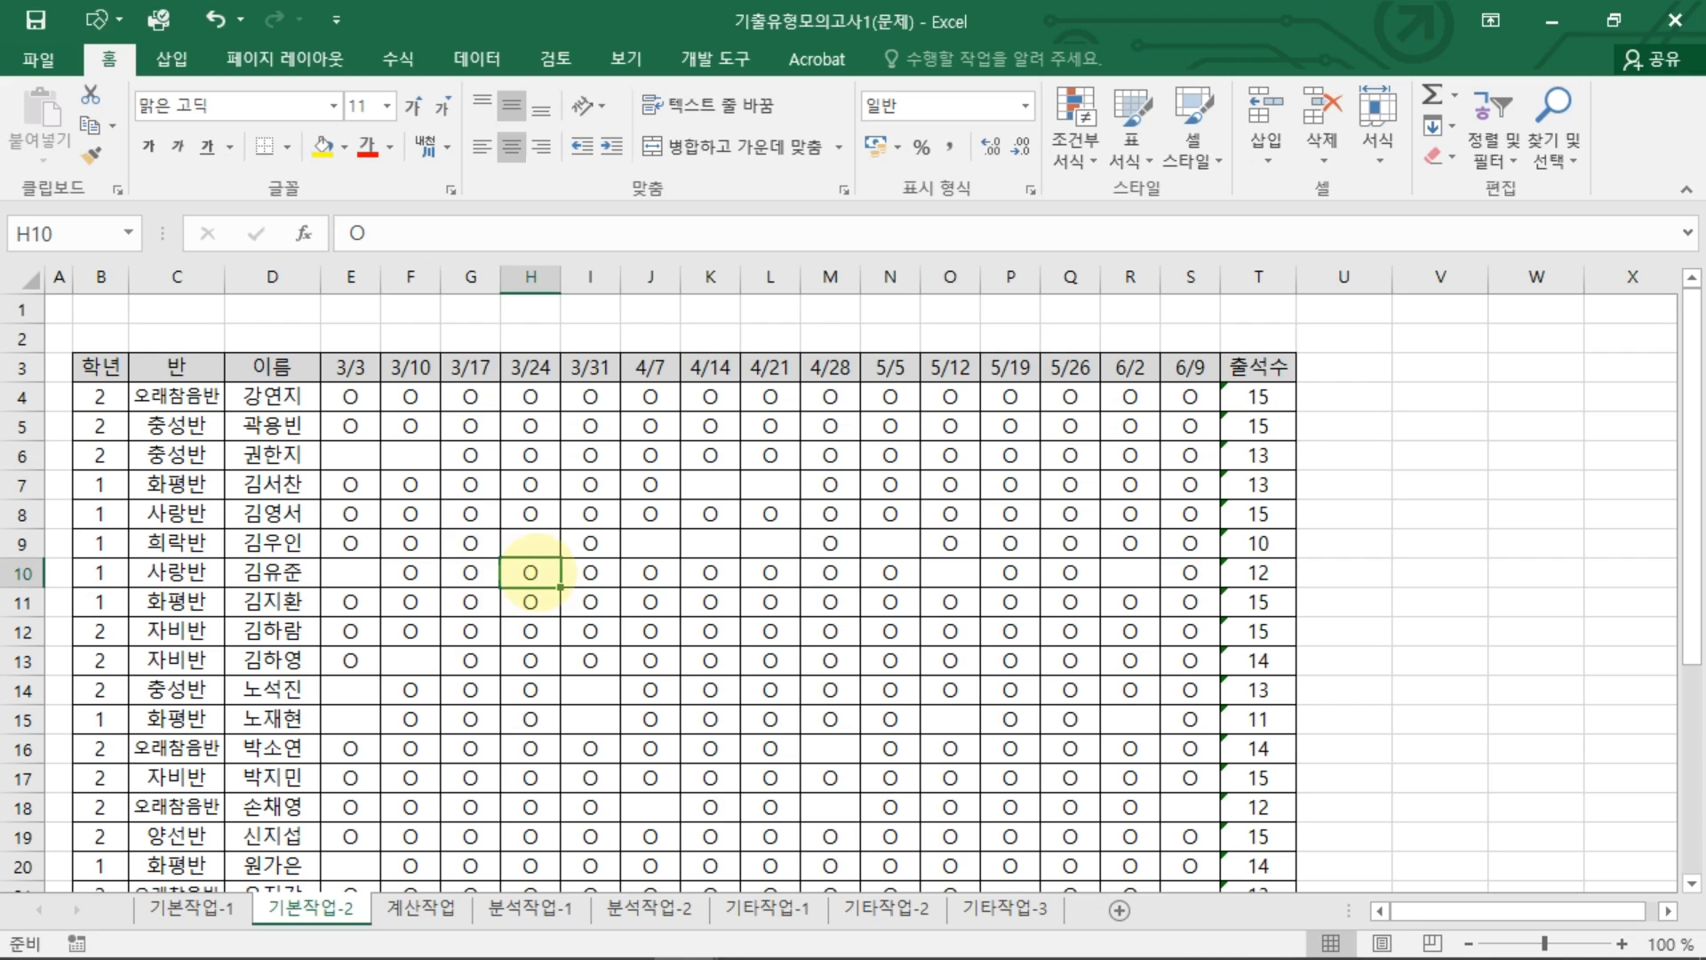
click(529, 542)
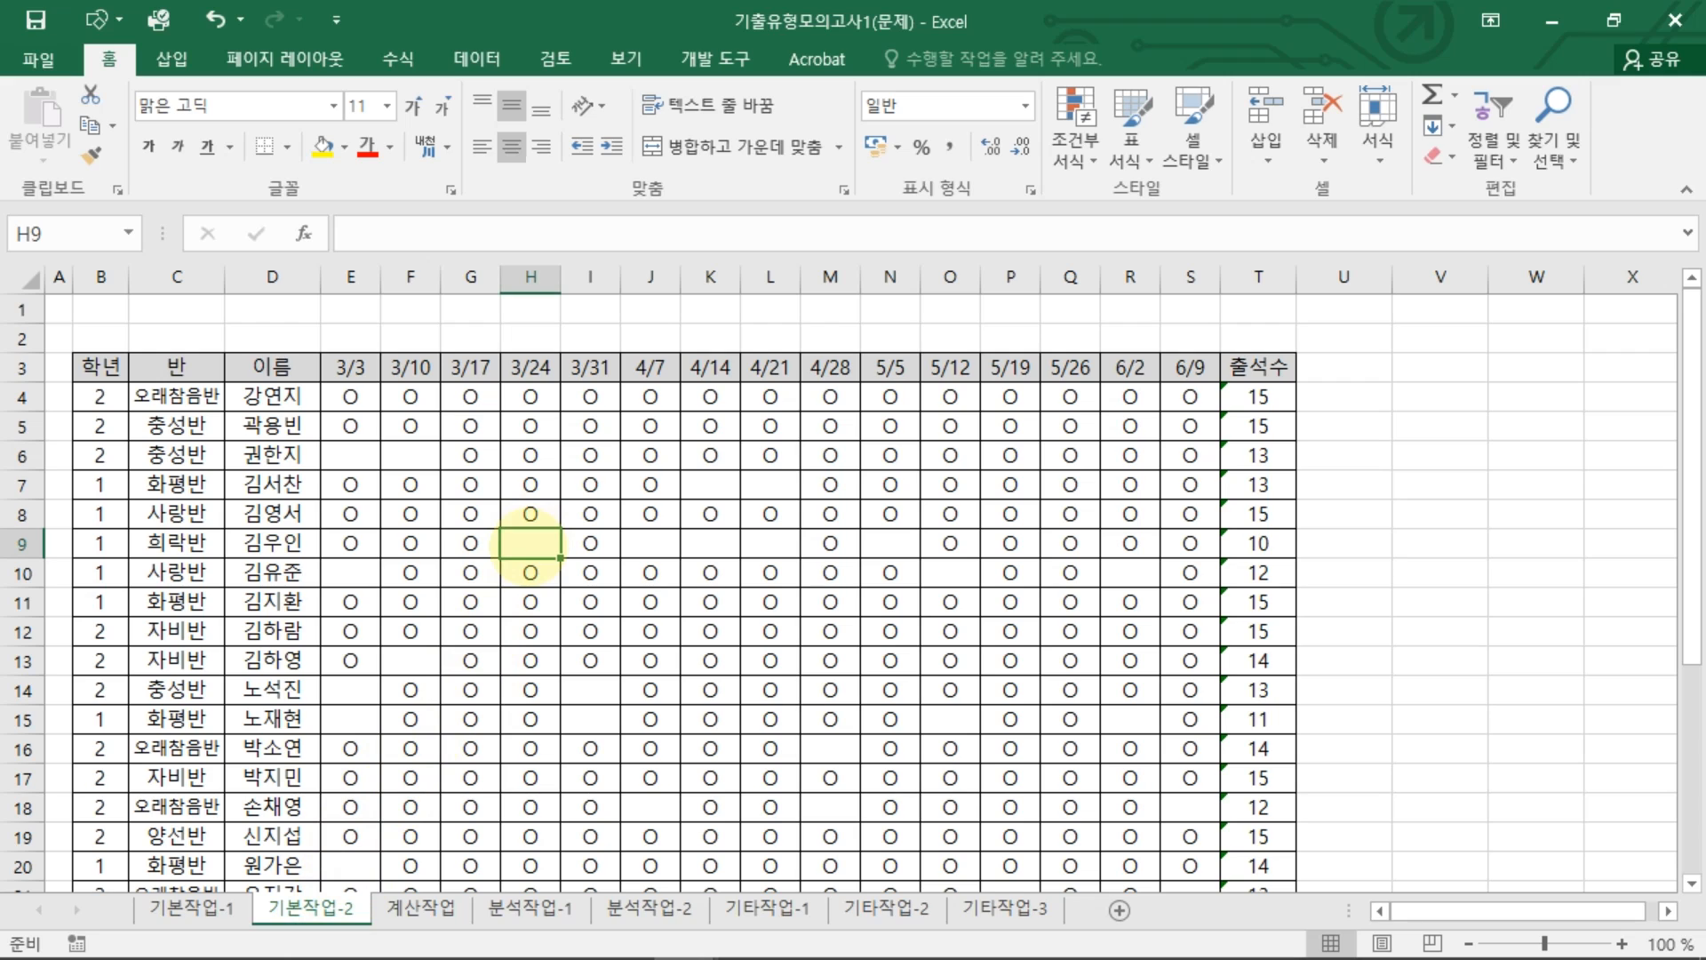
click(530, 508)
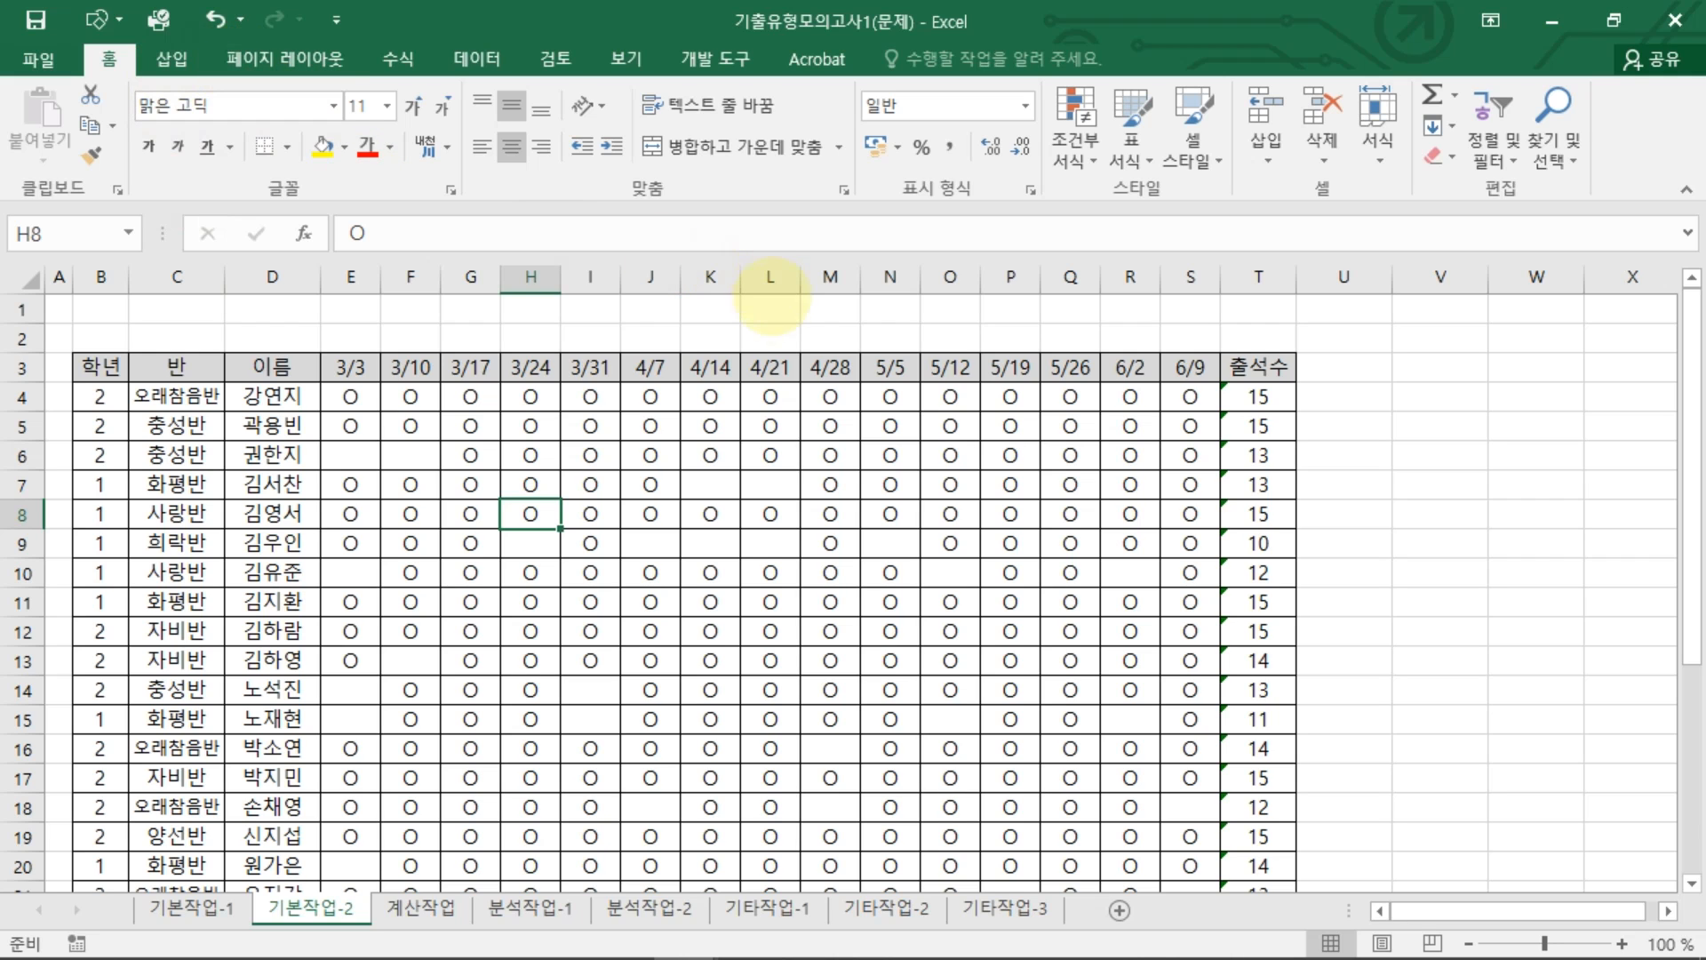
click(1189, 455)
drag(1258, 396, 1276, 858)
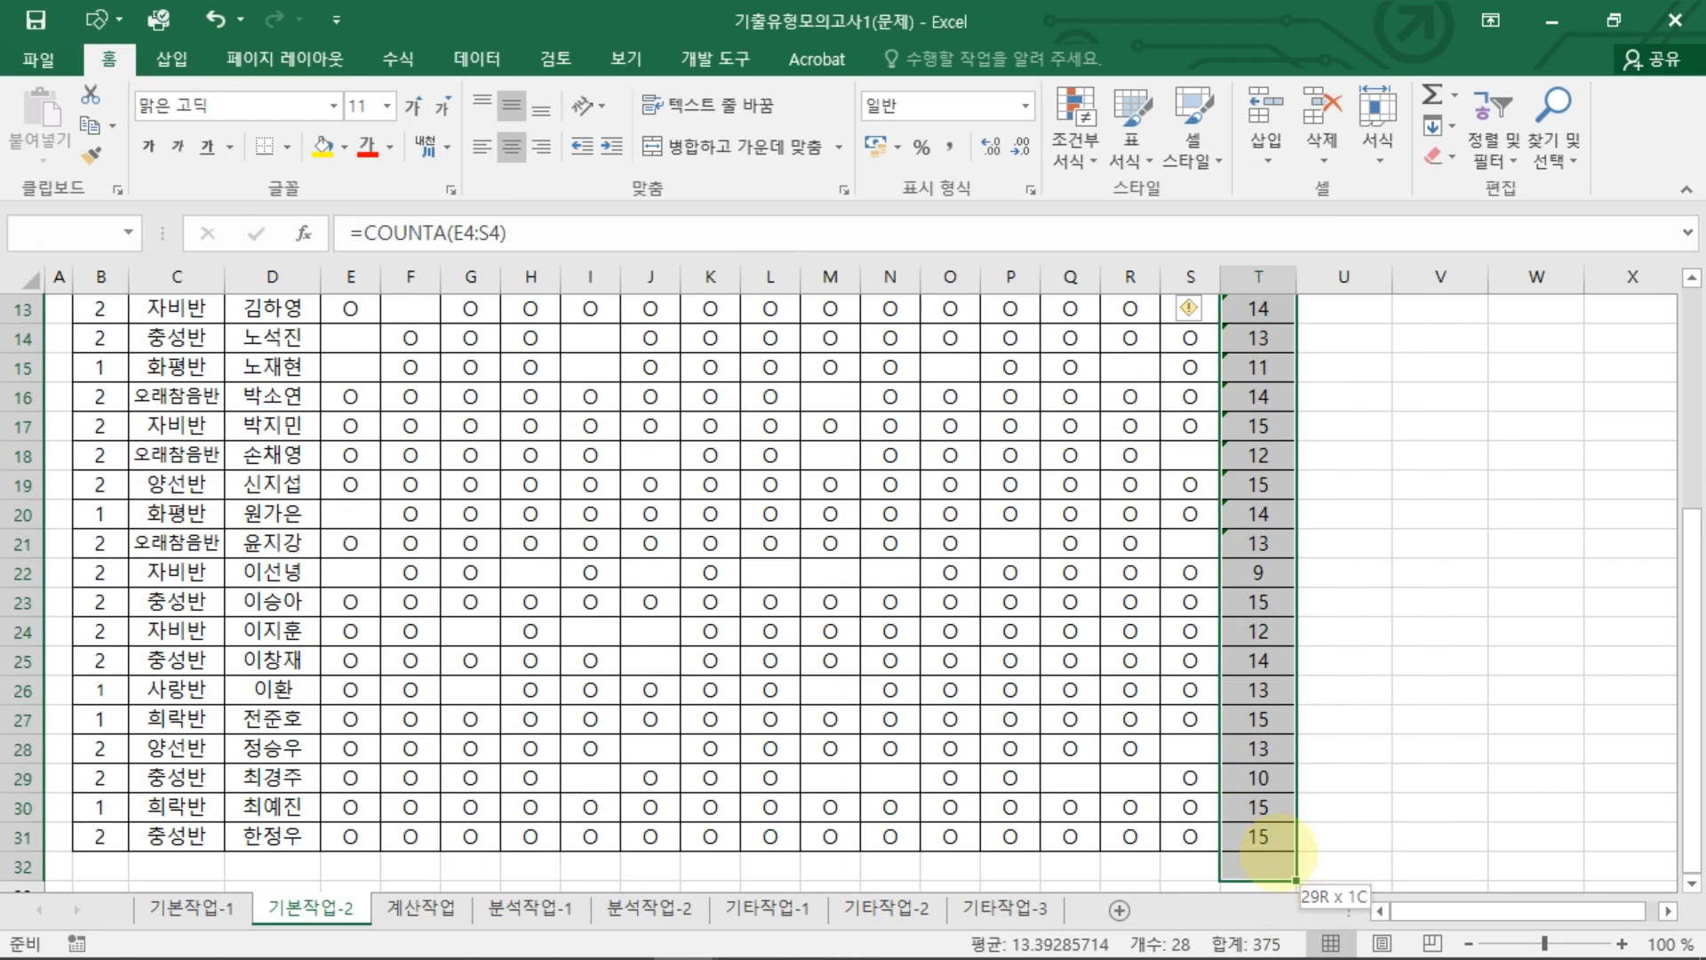
right_click(1260, 355)
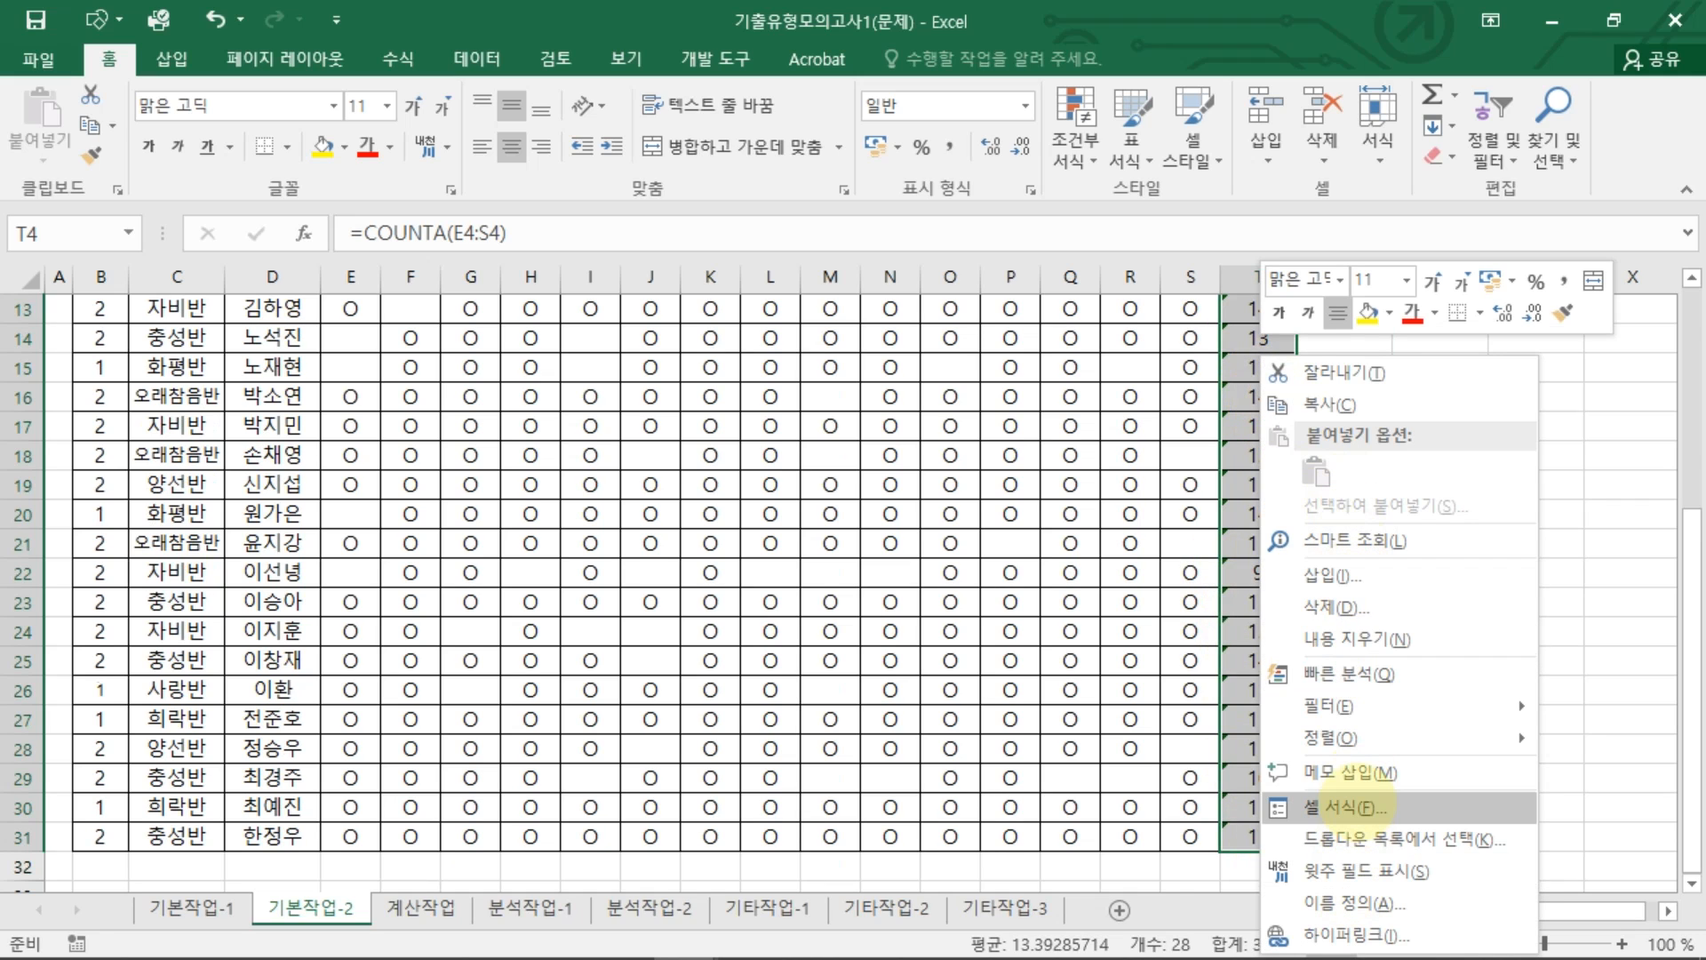
click(1346, 807)
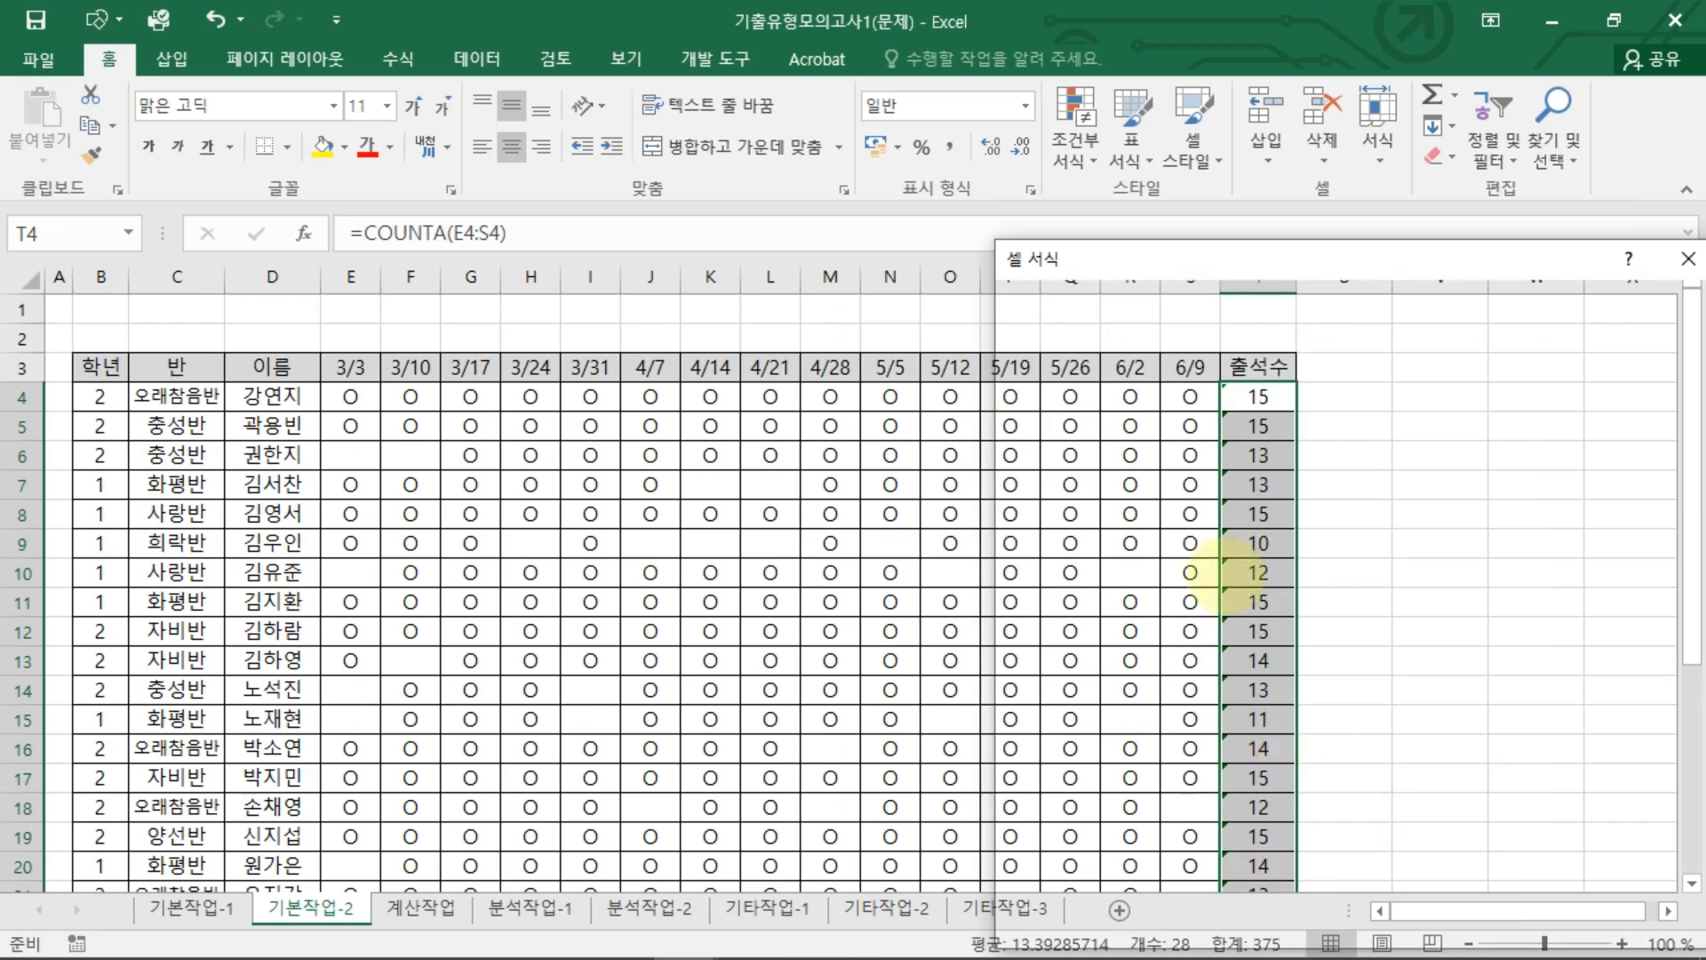
click(904, 169)
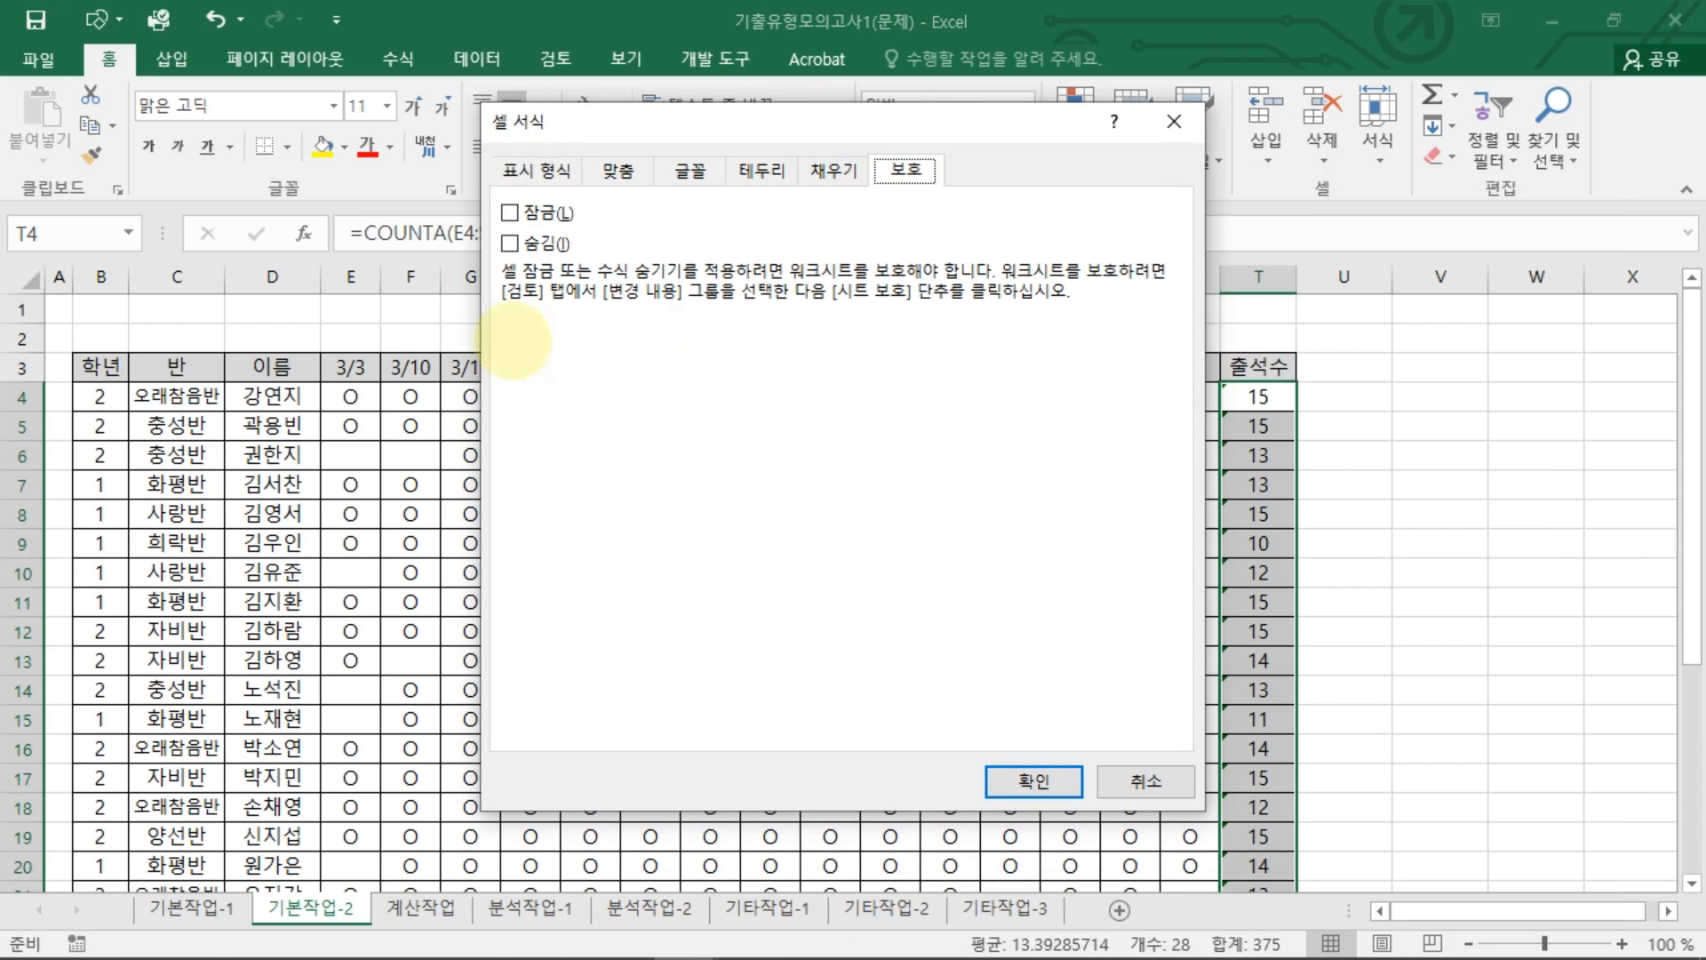
click(510, 242)
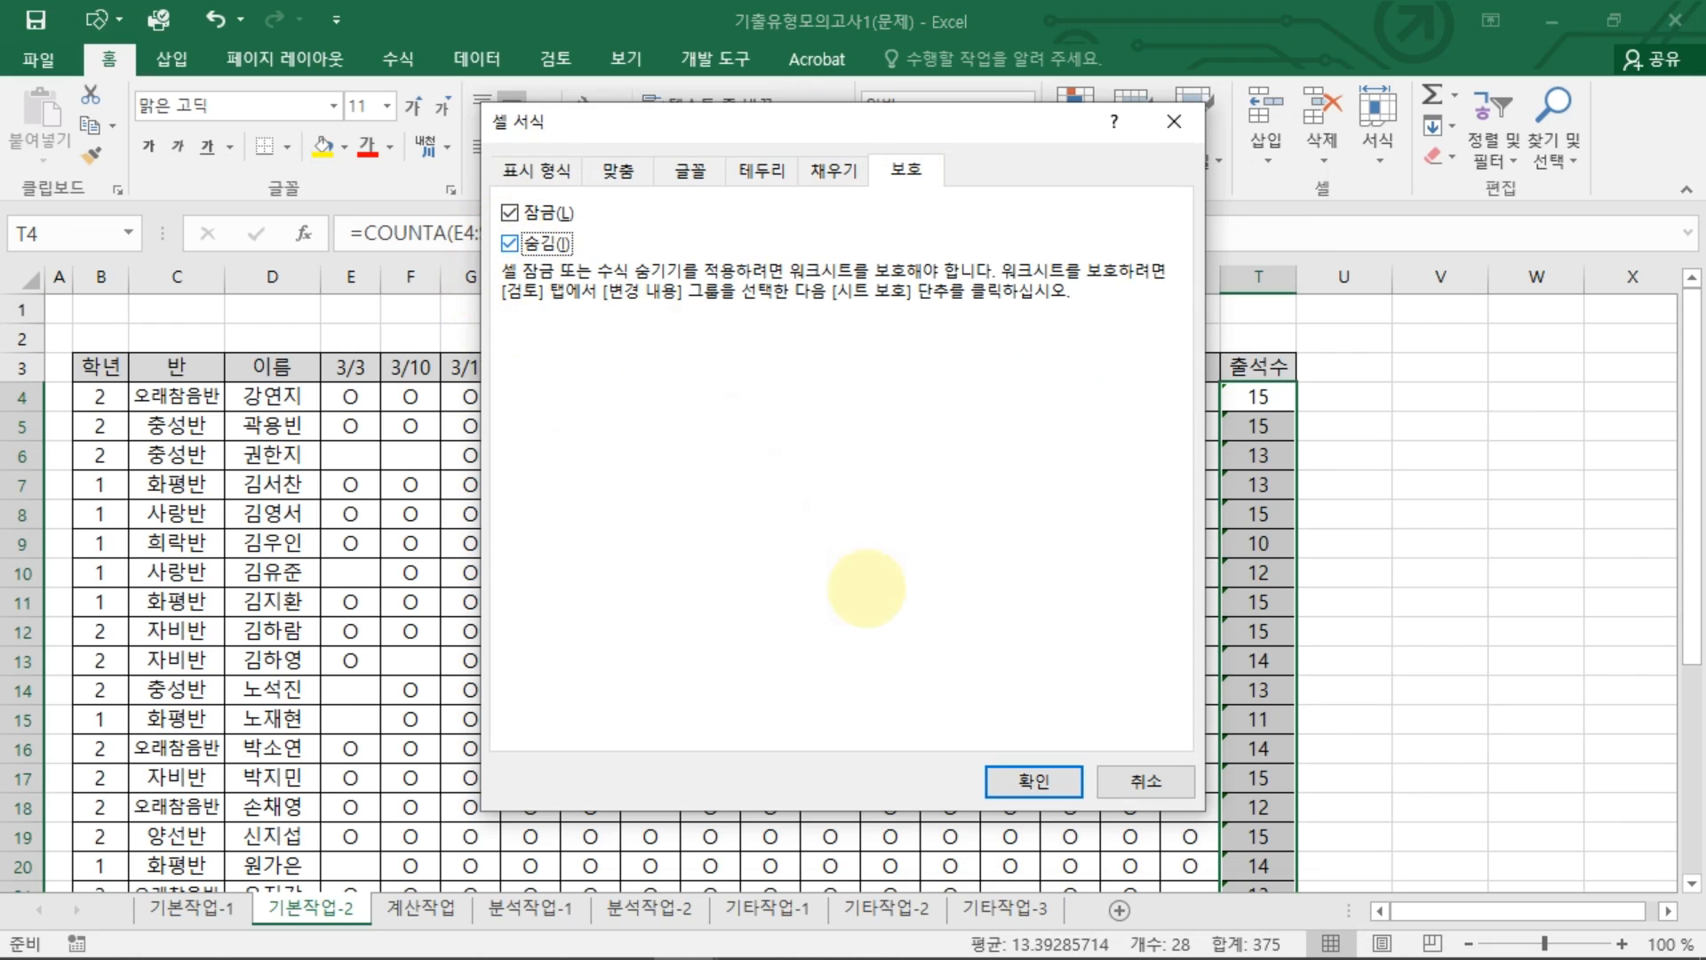
click(1034, 780)
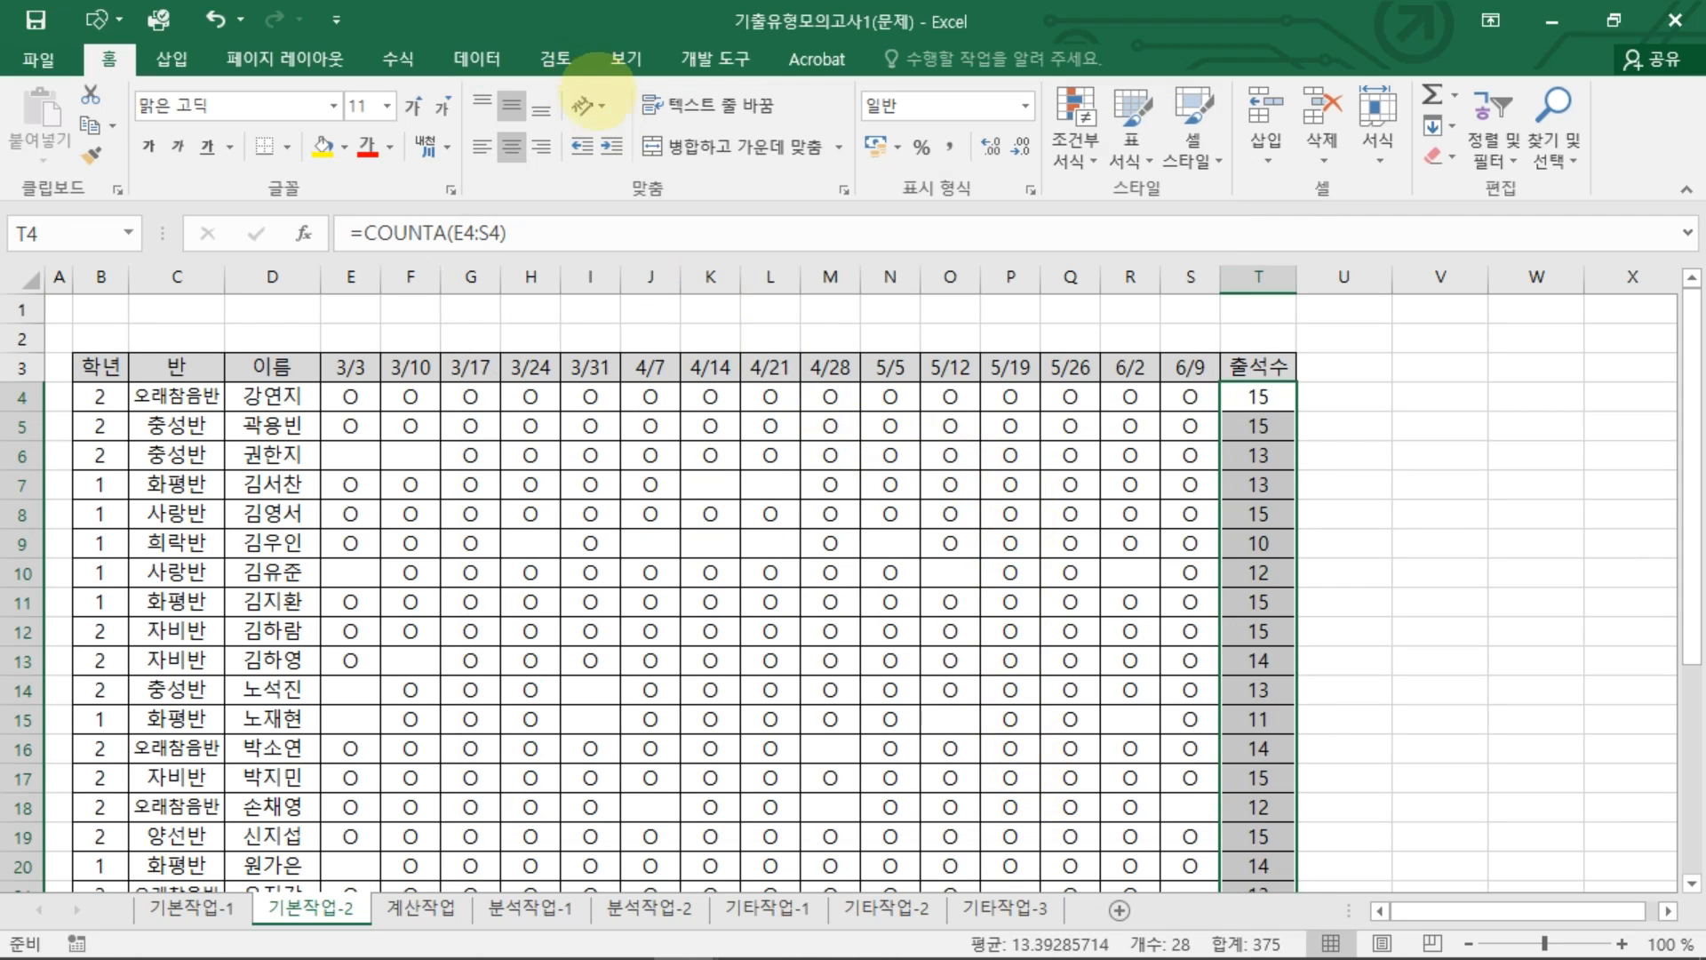
Step: Protect the sheet without a password, allowing only selection of locked and unlocked cells, and check that the 출석수 formulas are hidden
click(534, 55)
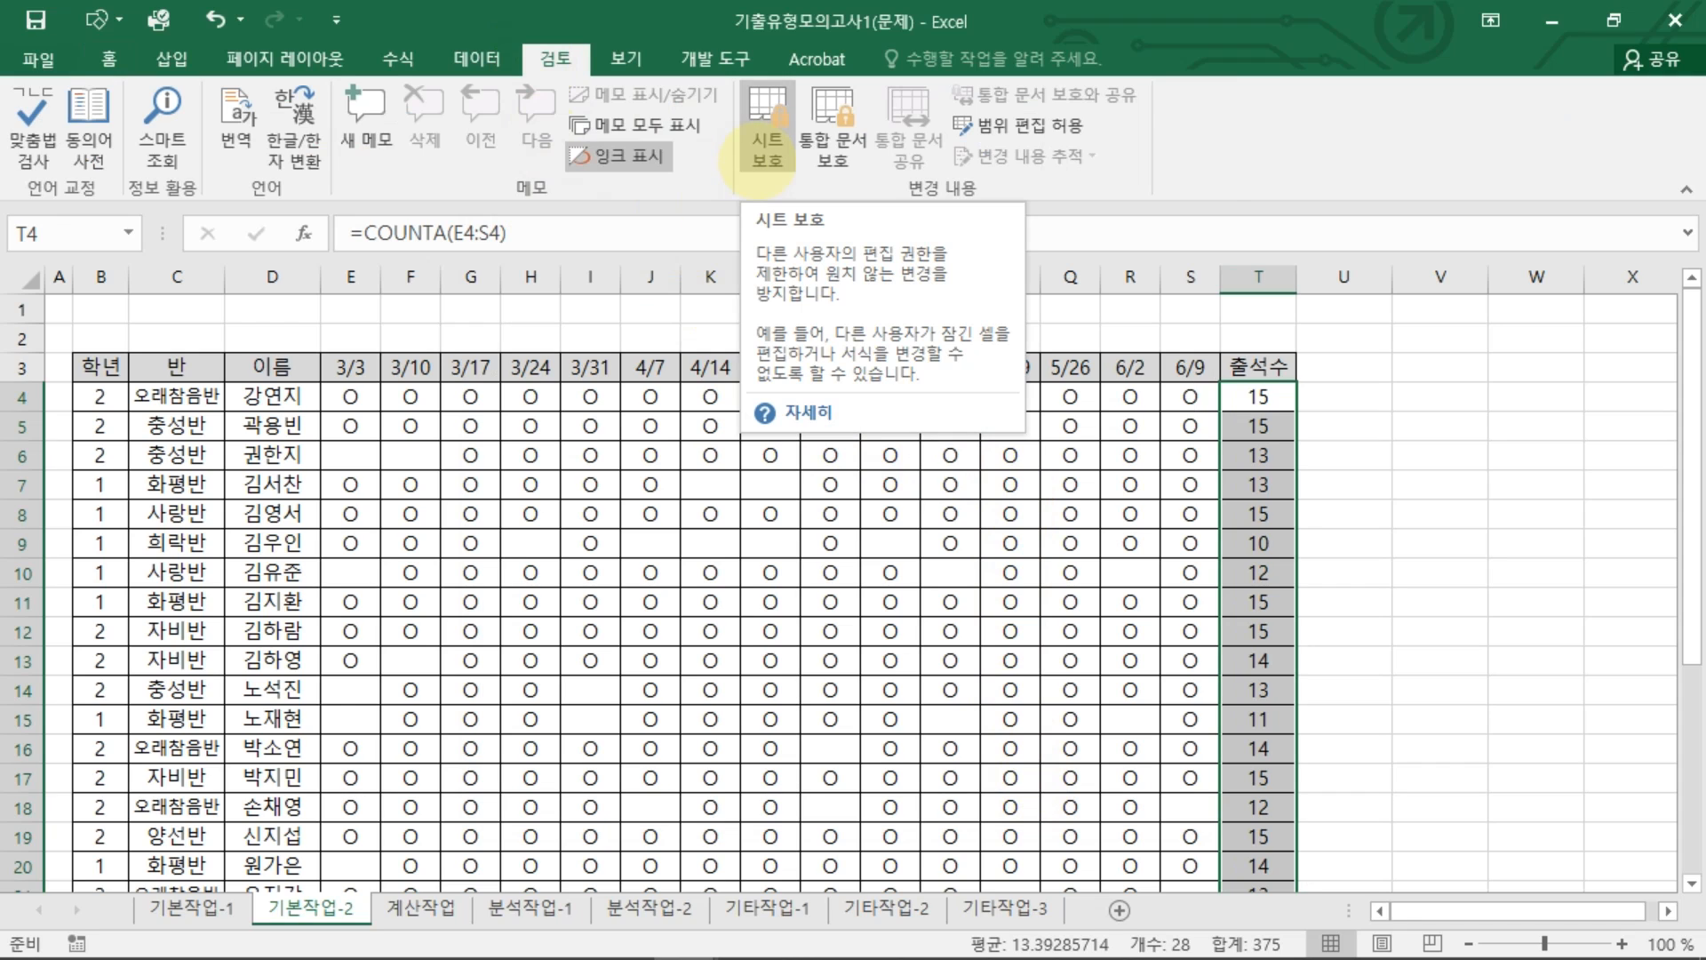
click(766, 147)
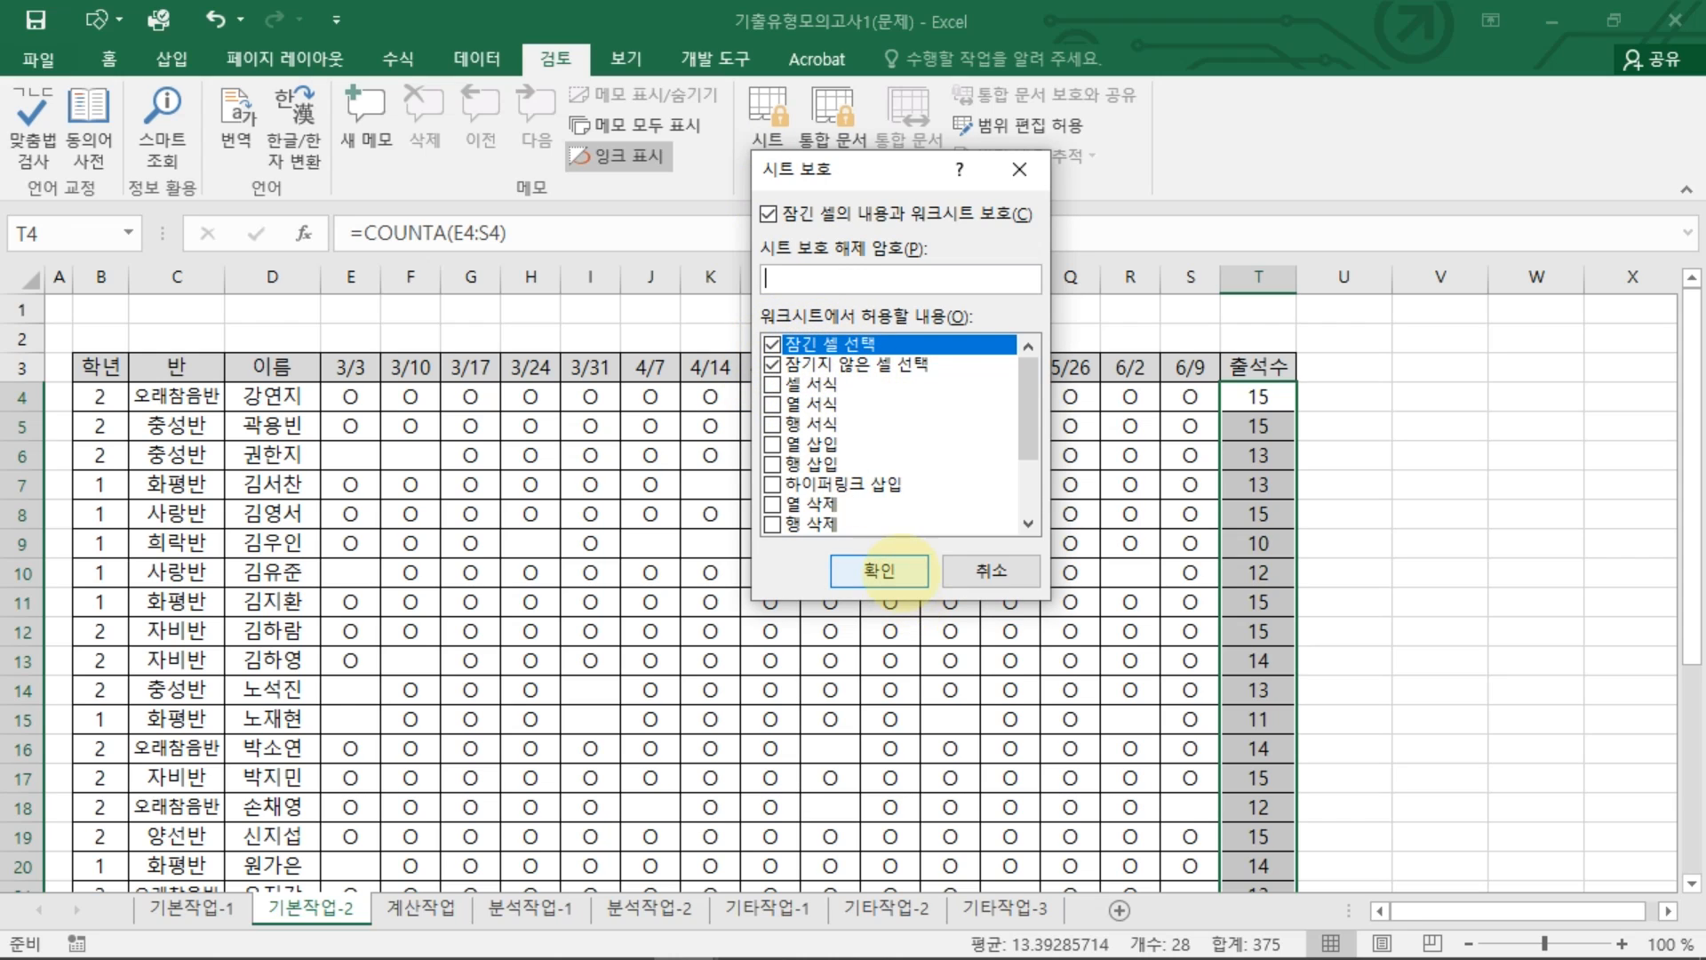
click(876, 569)
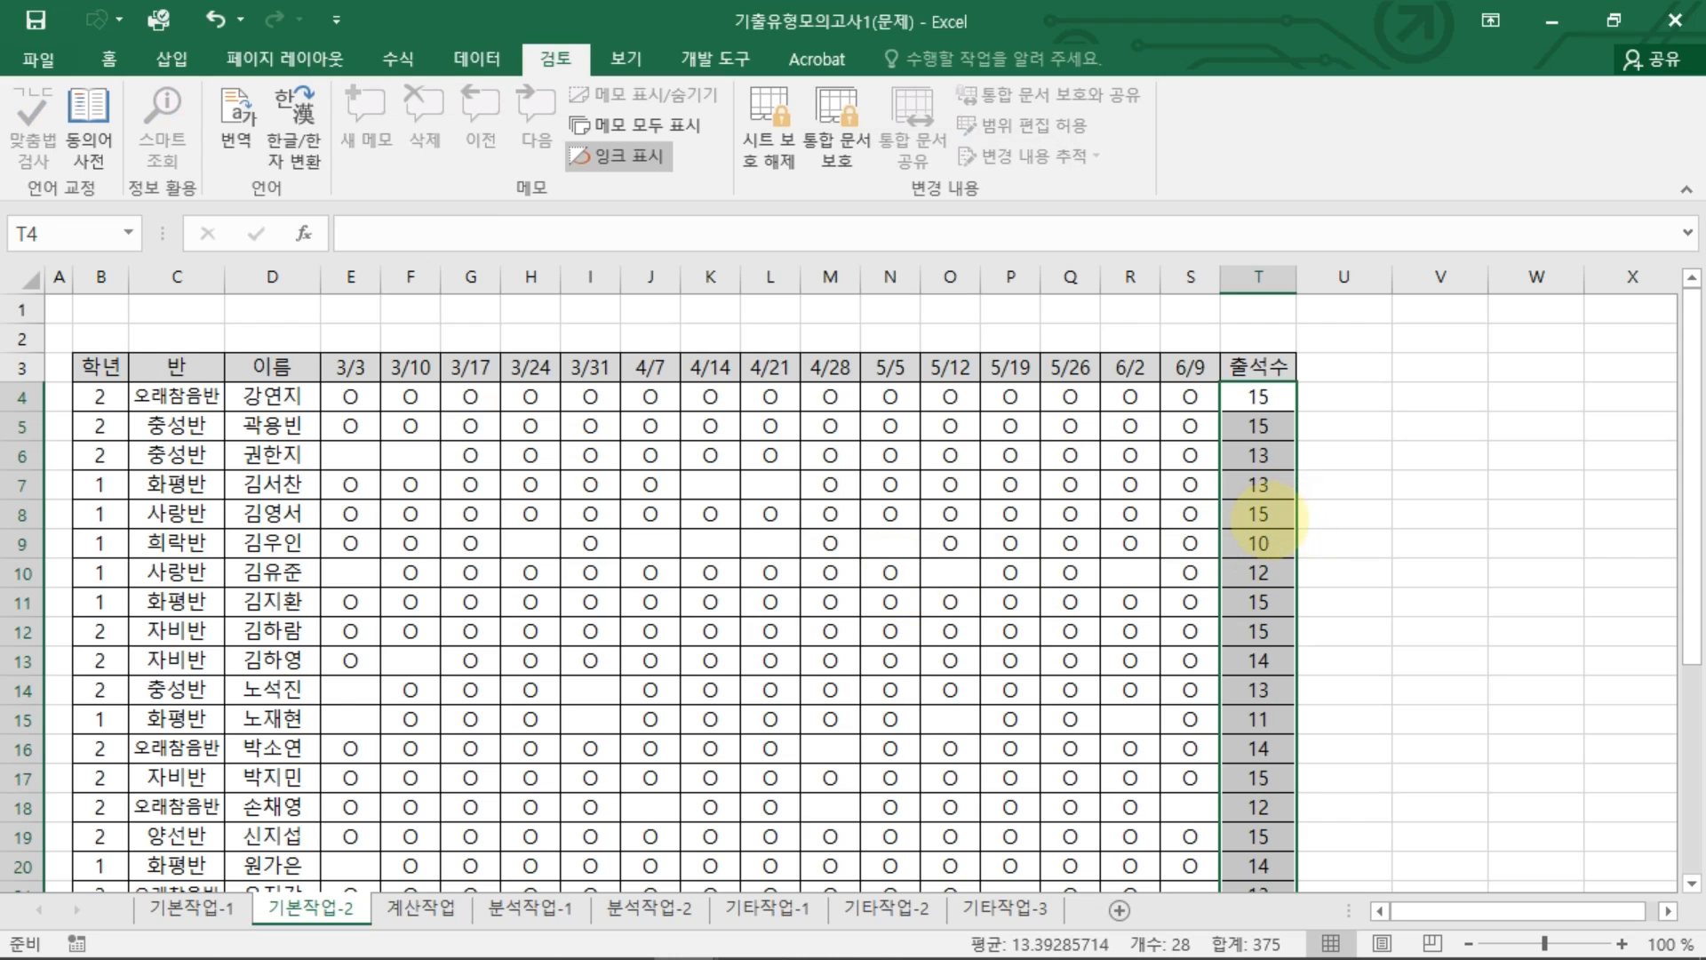
click(1287, 514)
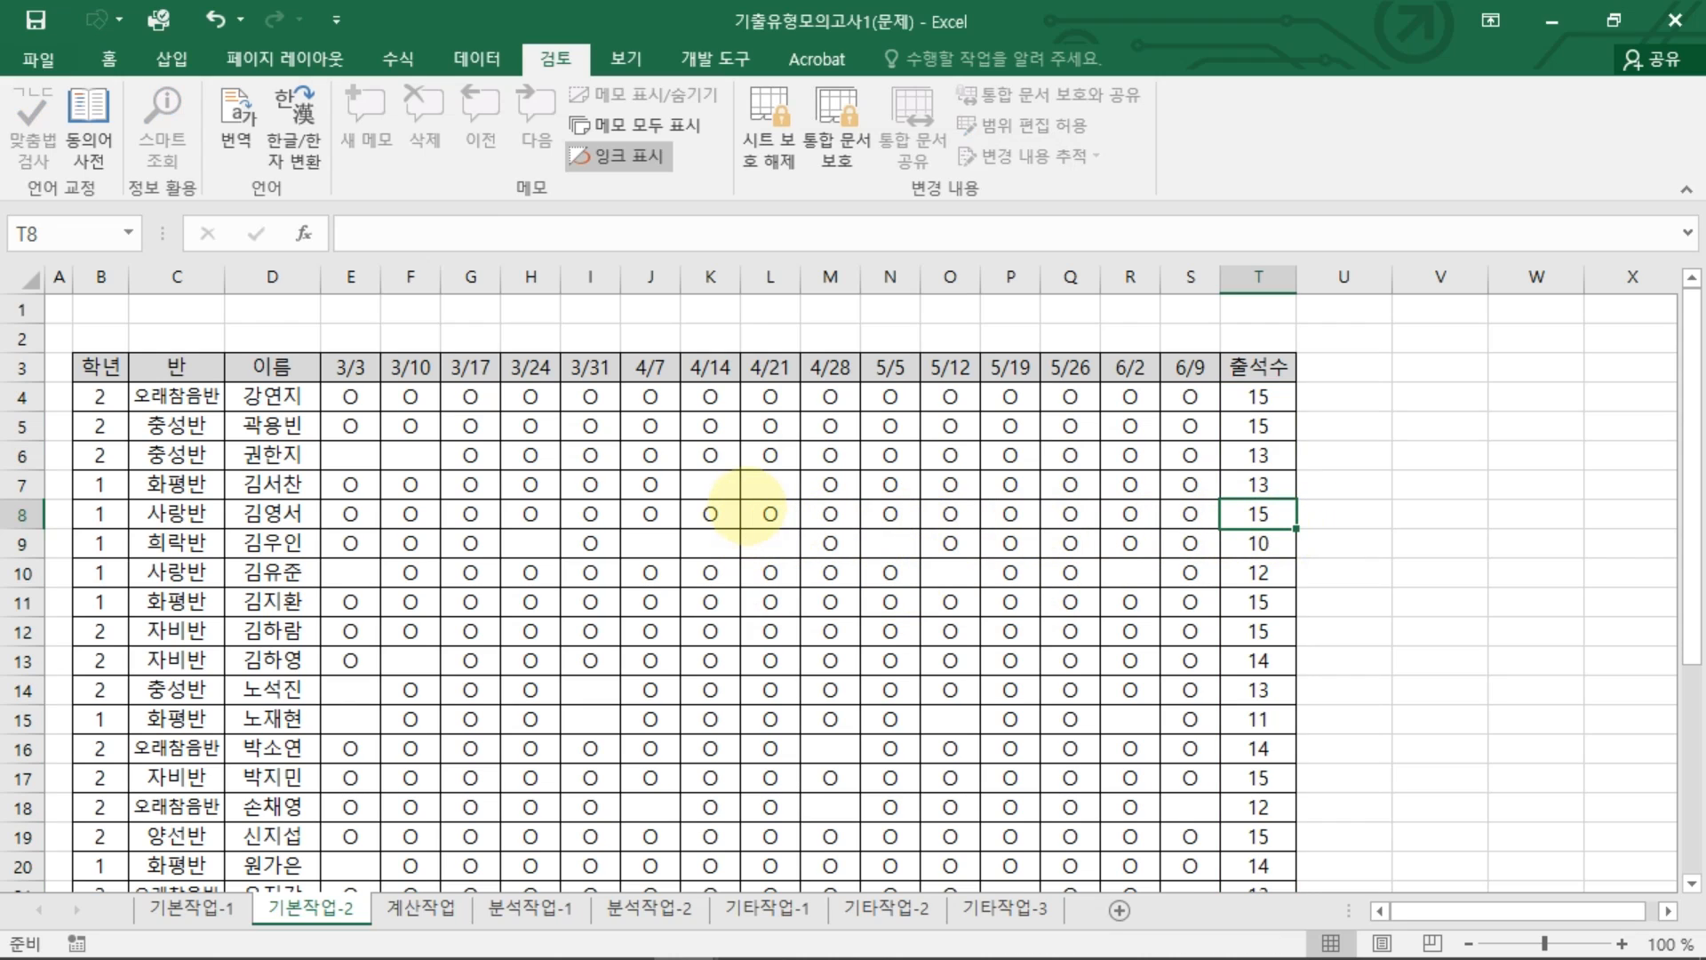
click(764, 512)
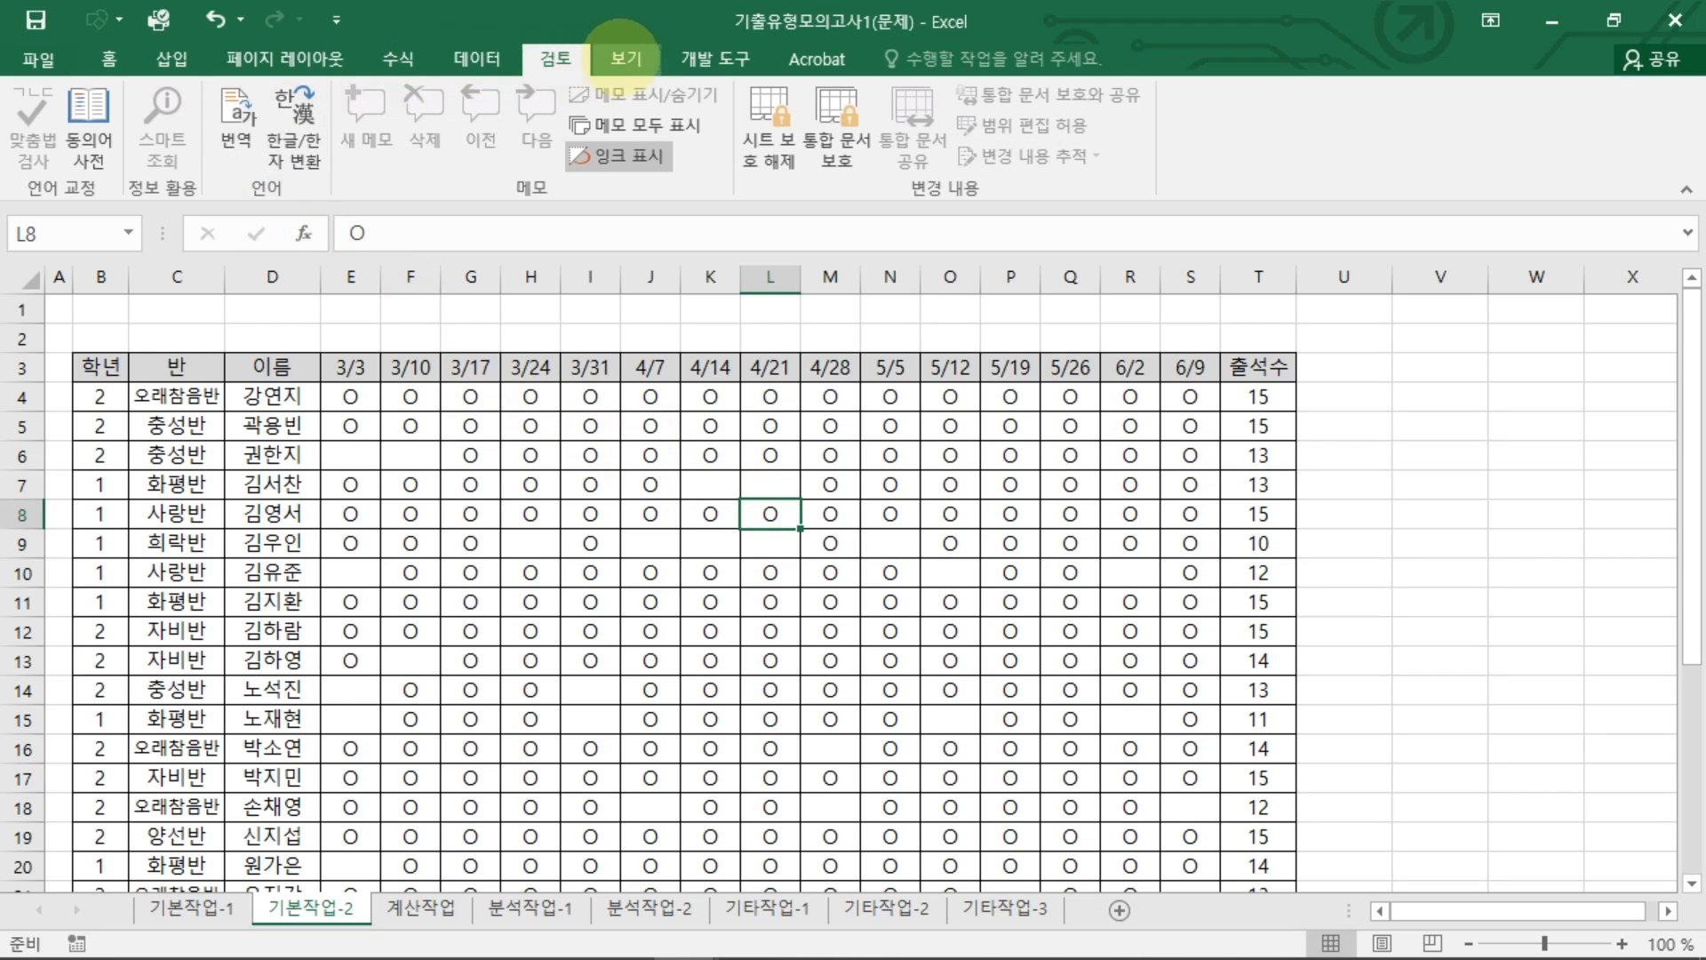
Step: Show the 기본작업-2 sheet in page break preview
click(626, 58)
click(135, 158)
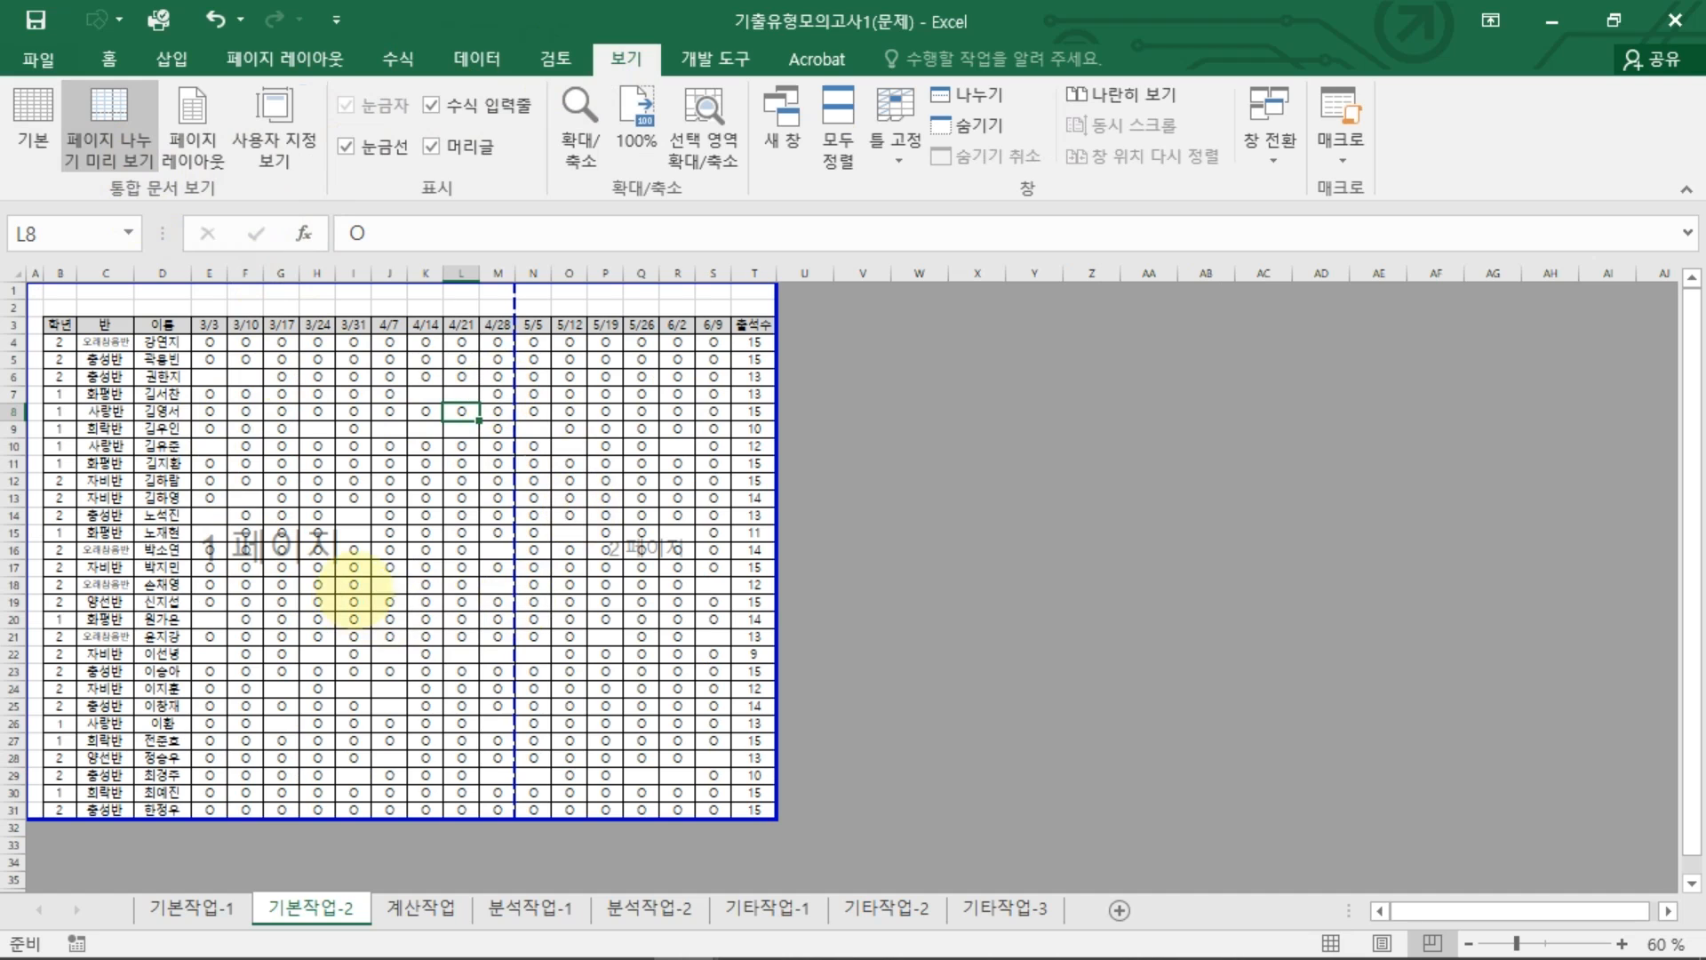
click(354, 585)
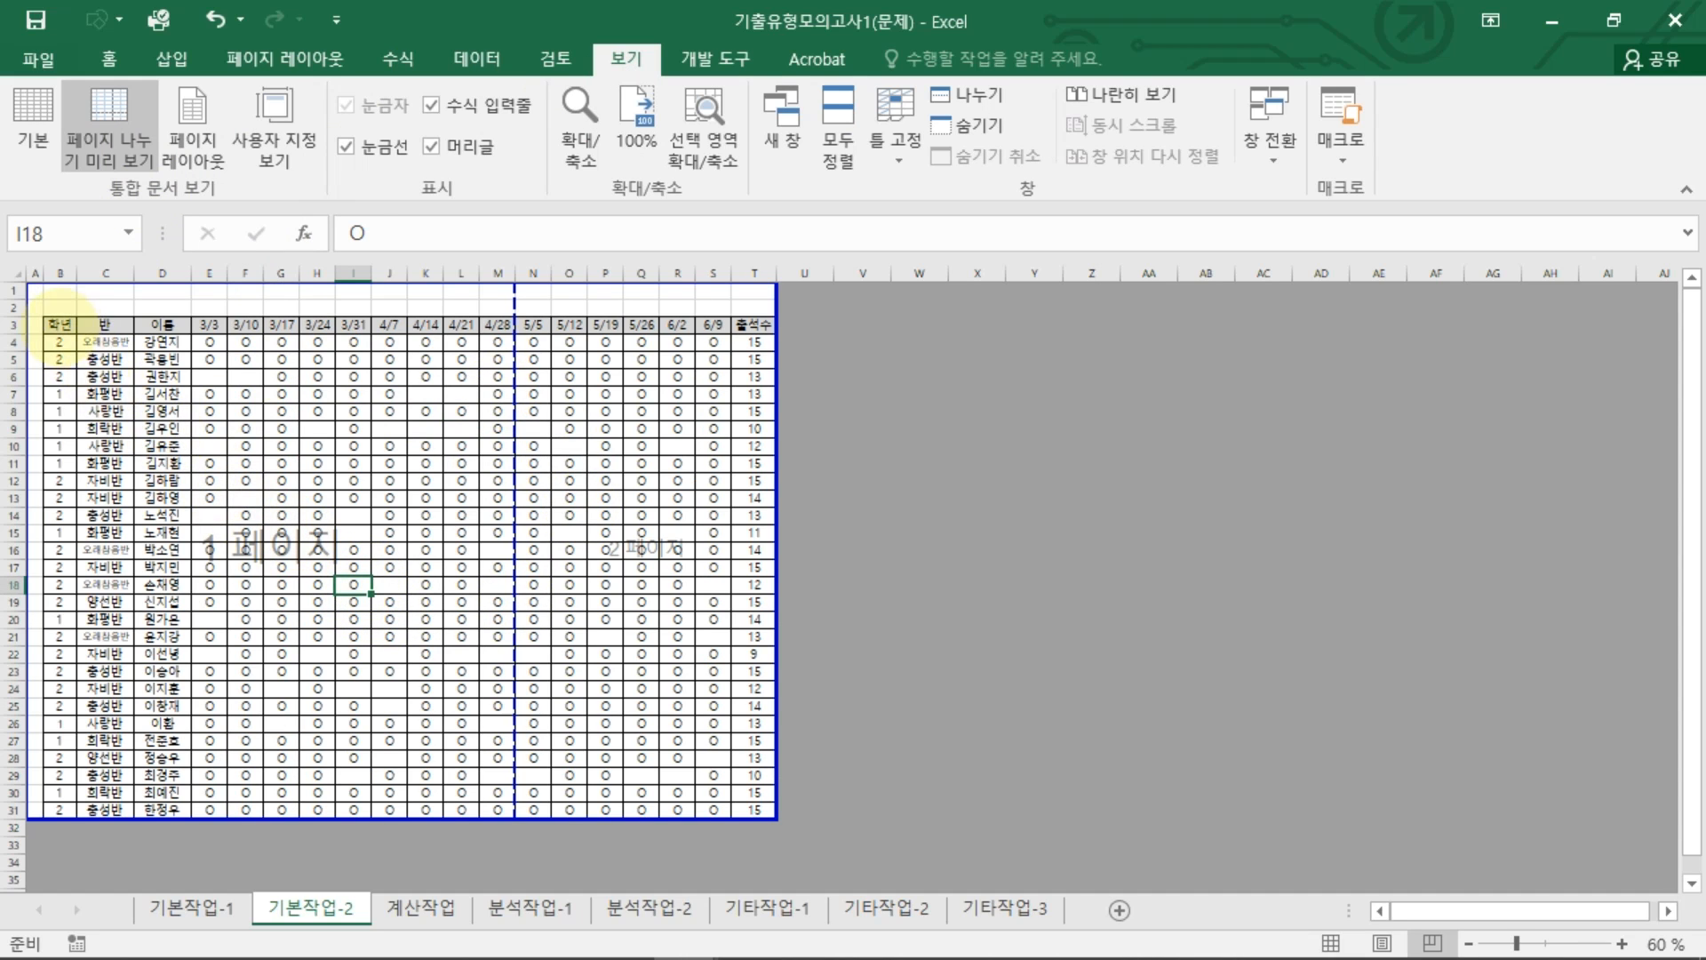
Step: Set the whole attendance table, B3:T31, as the print area
drag(55, 322, 776, 817)
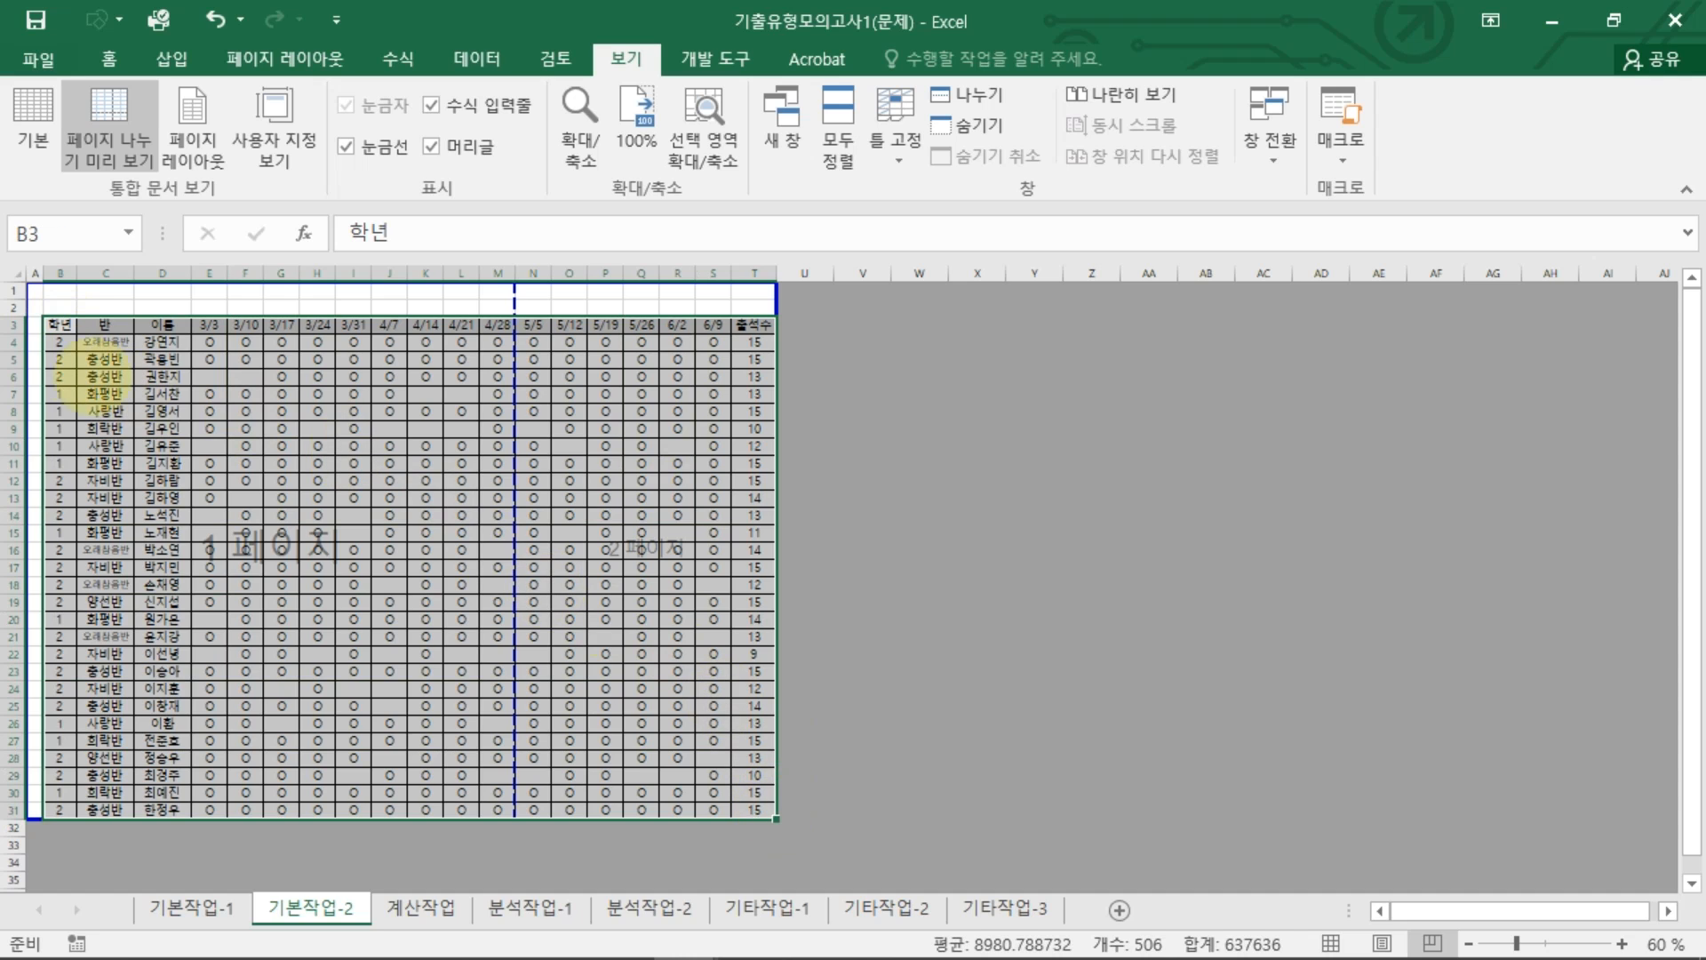
drag(57, 325, 747, 805)
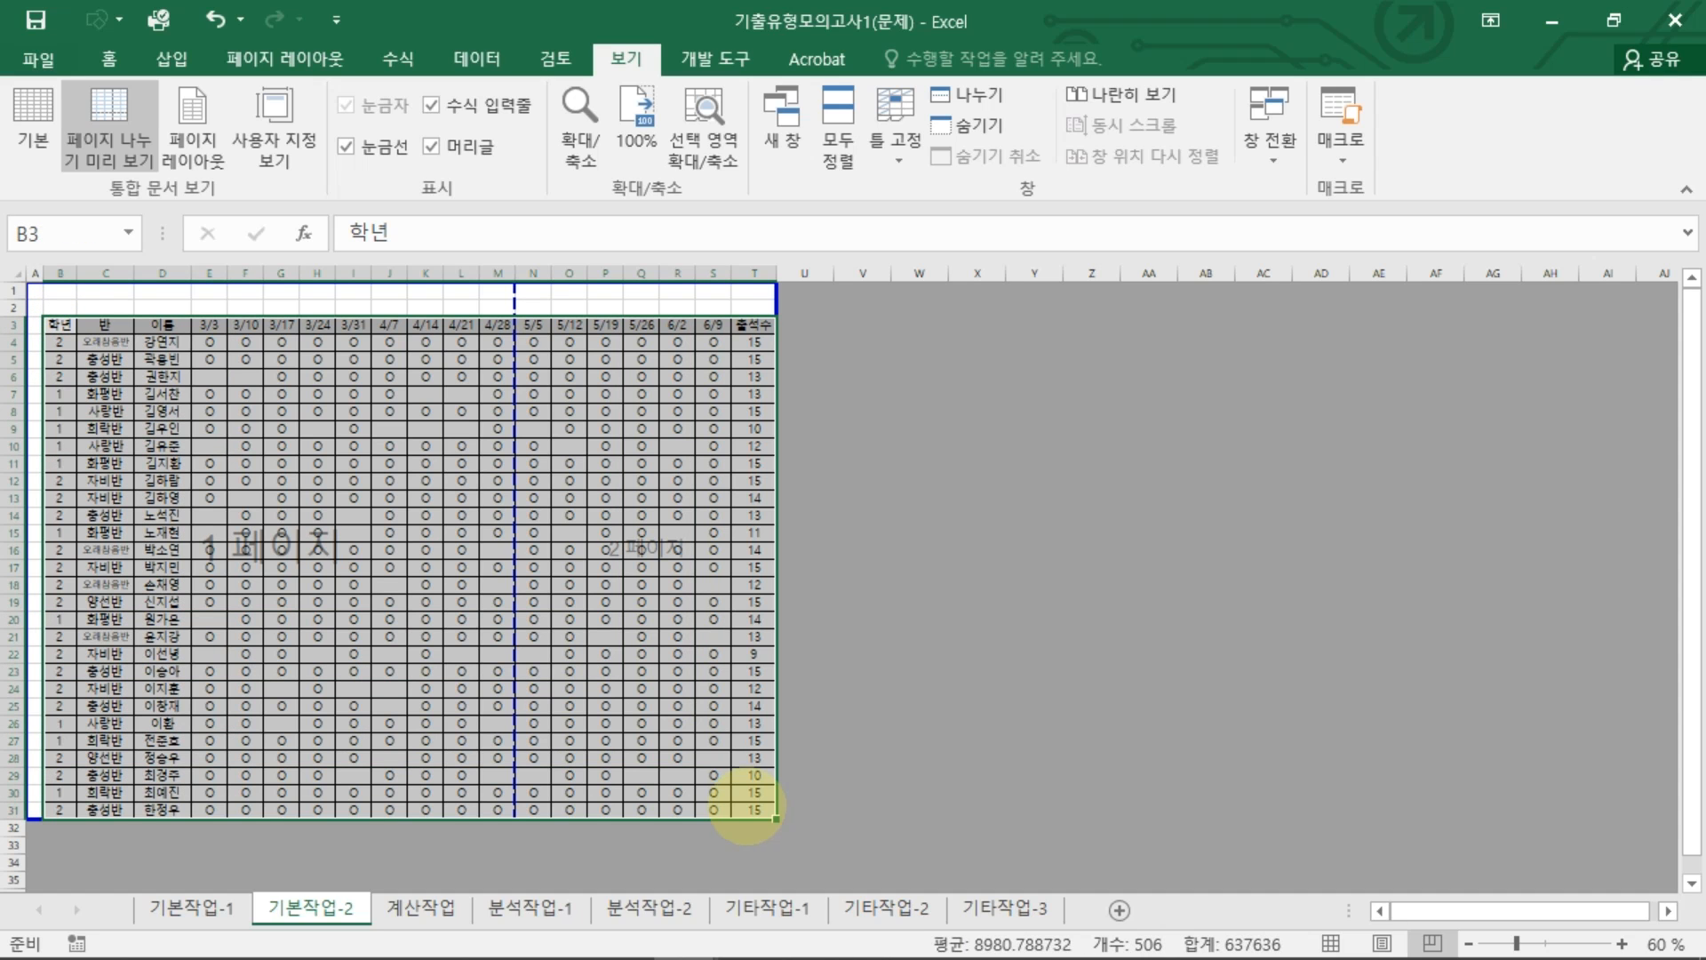
click(301, 57)
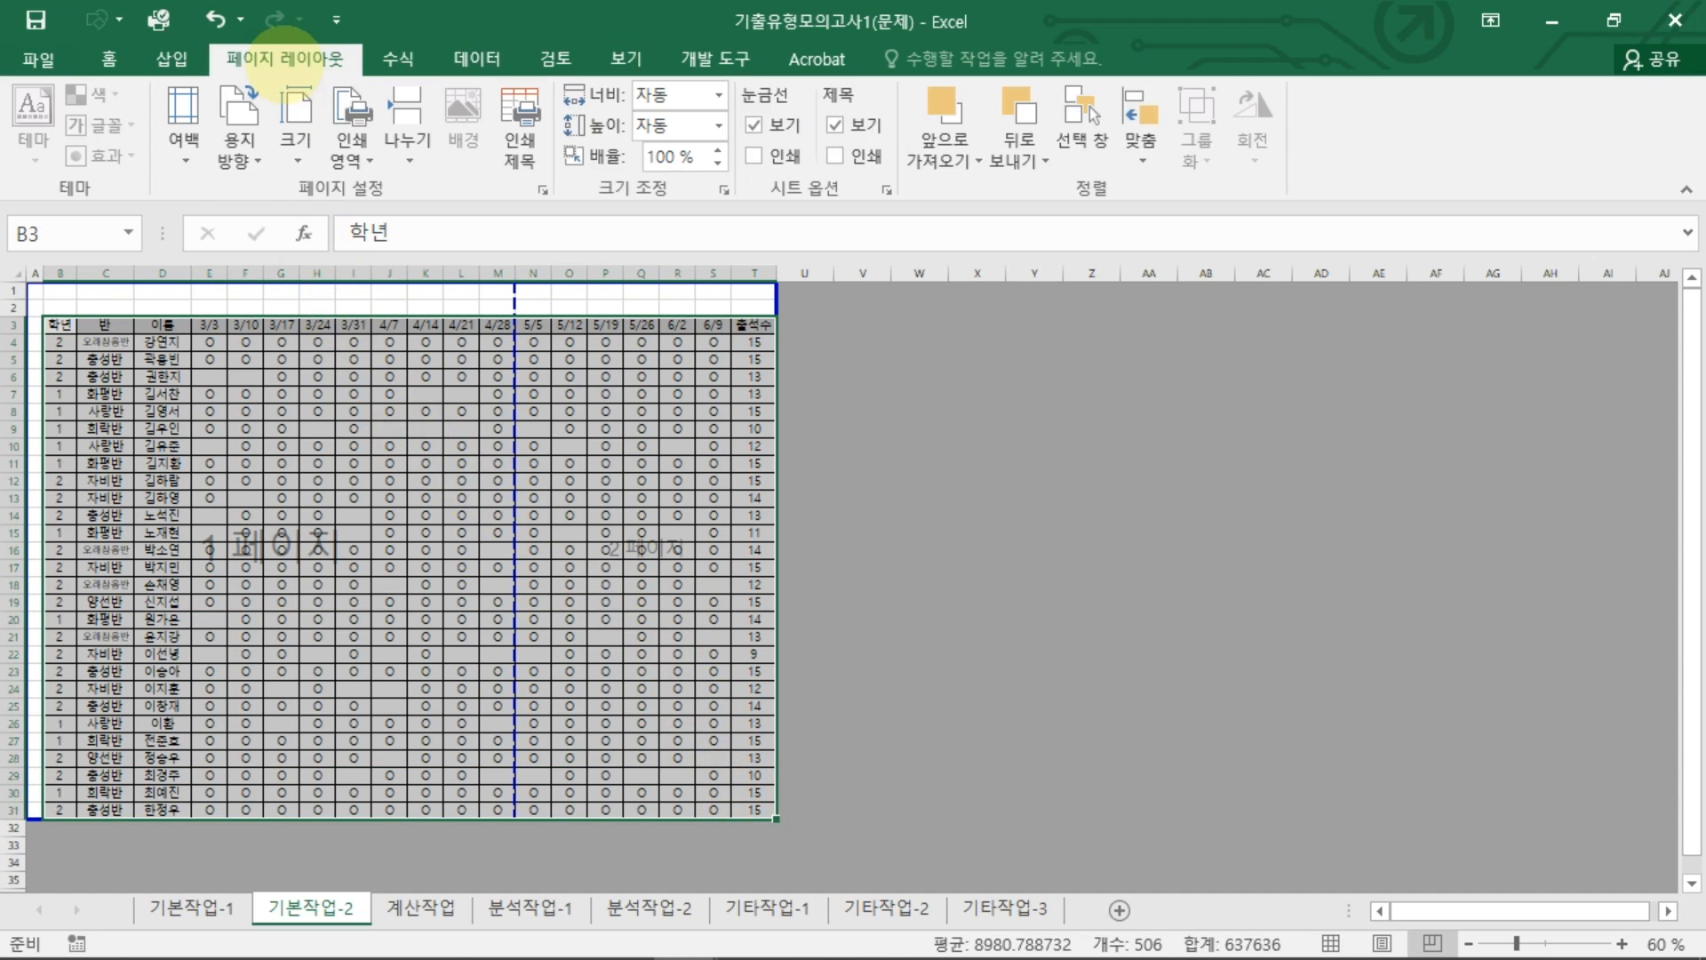
click(360, 160)
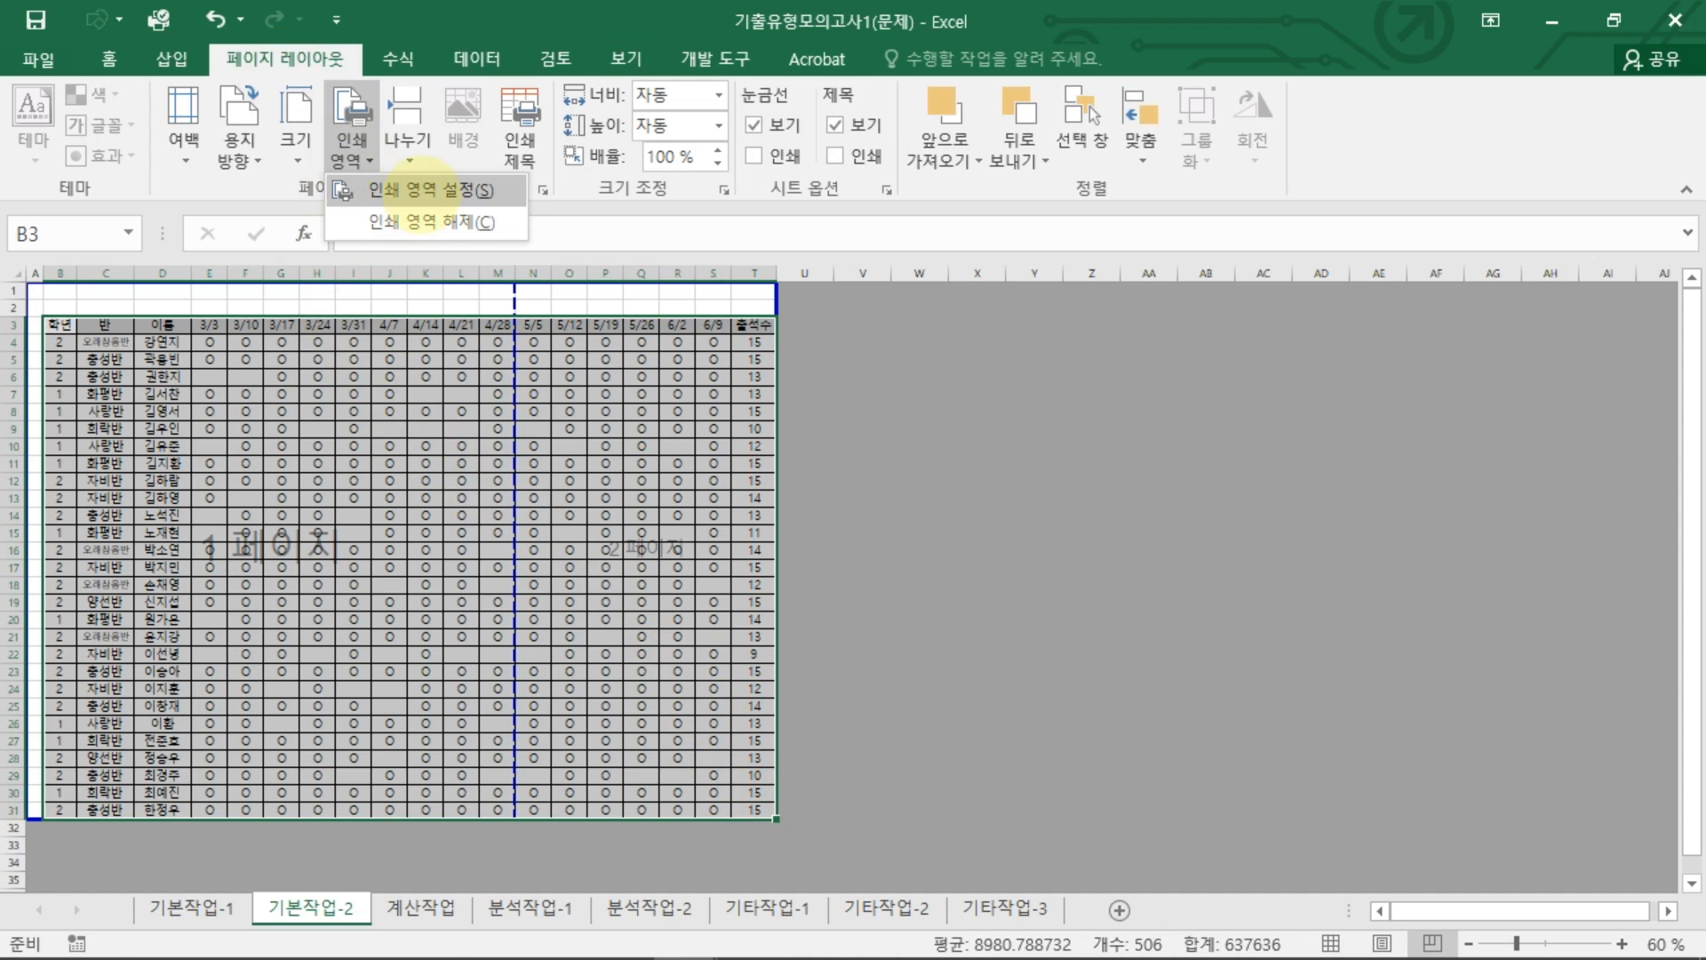
click(425, 187)
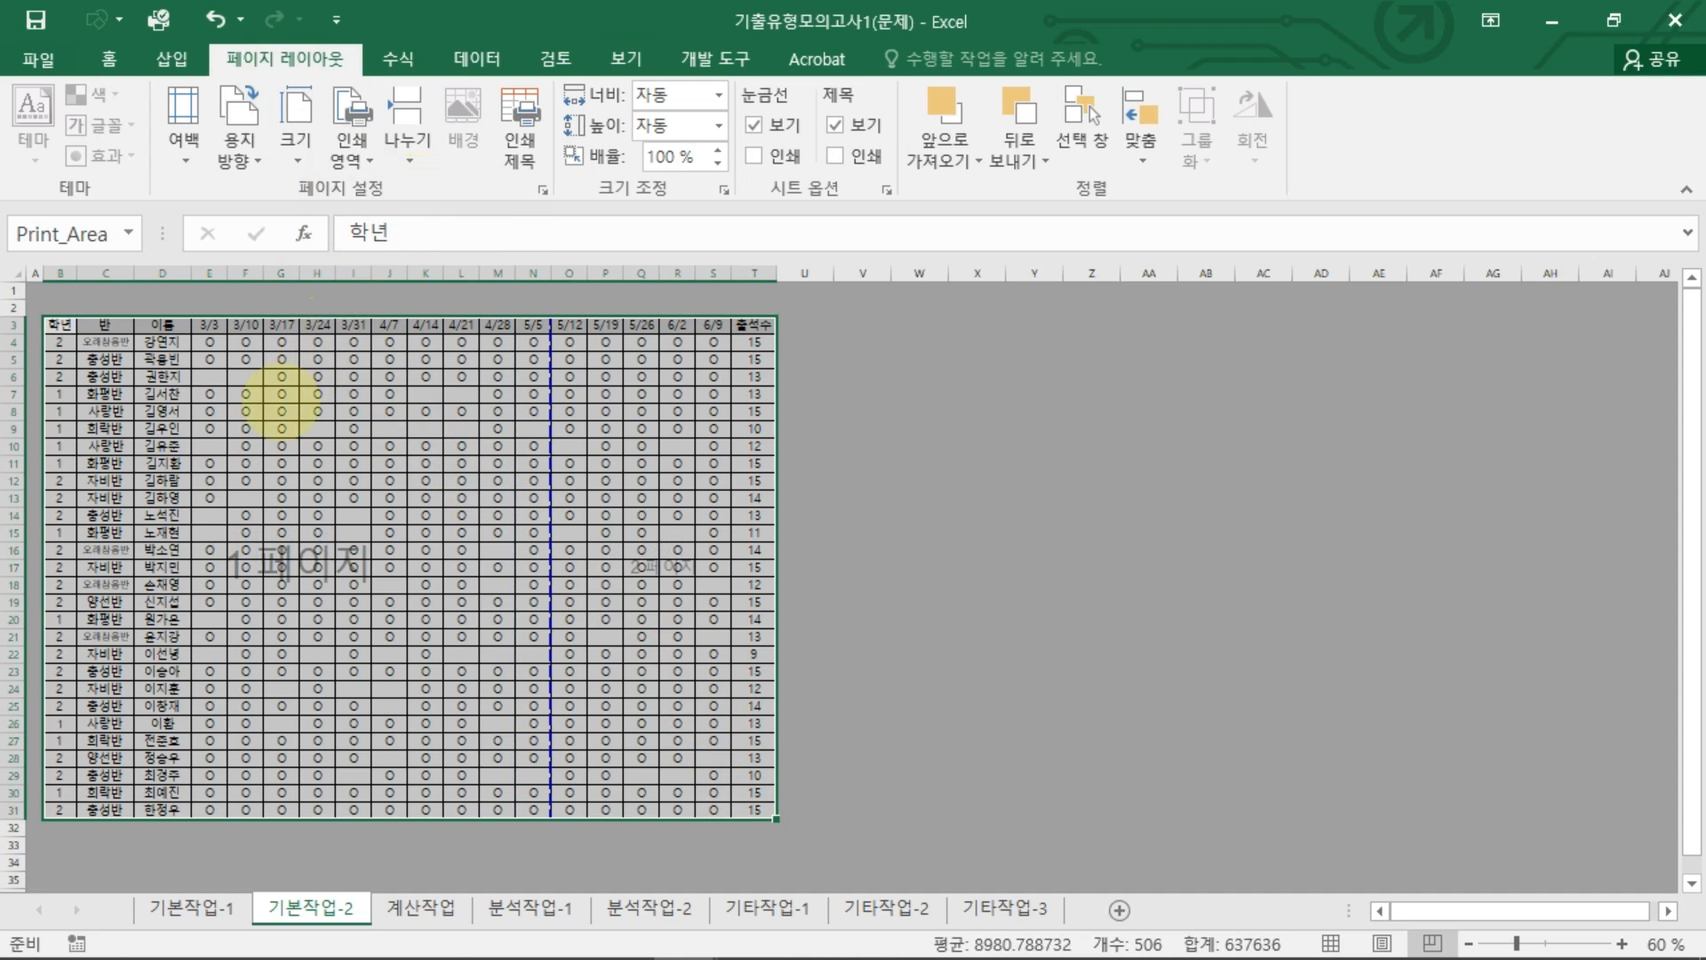
Step: Move the vertical page break after the 5/5 column to the print area's right edge so the table fits on one page
click(277, 393)
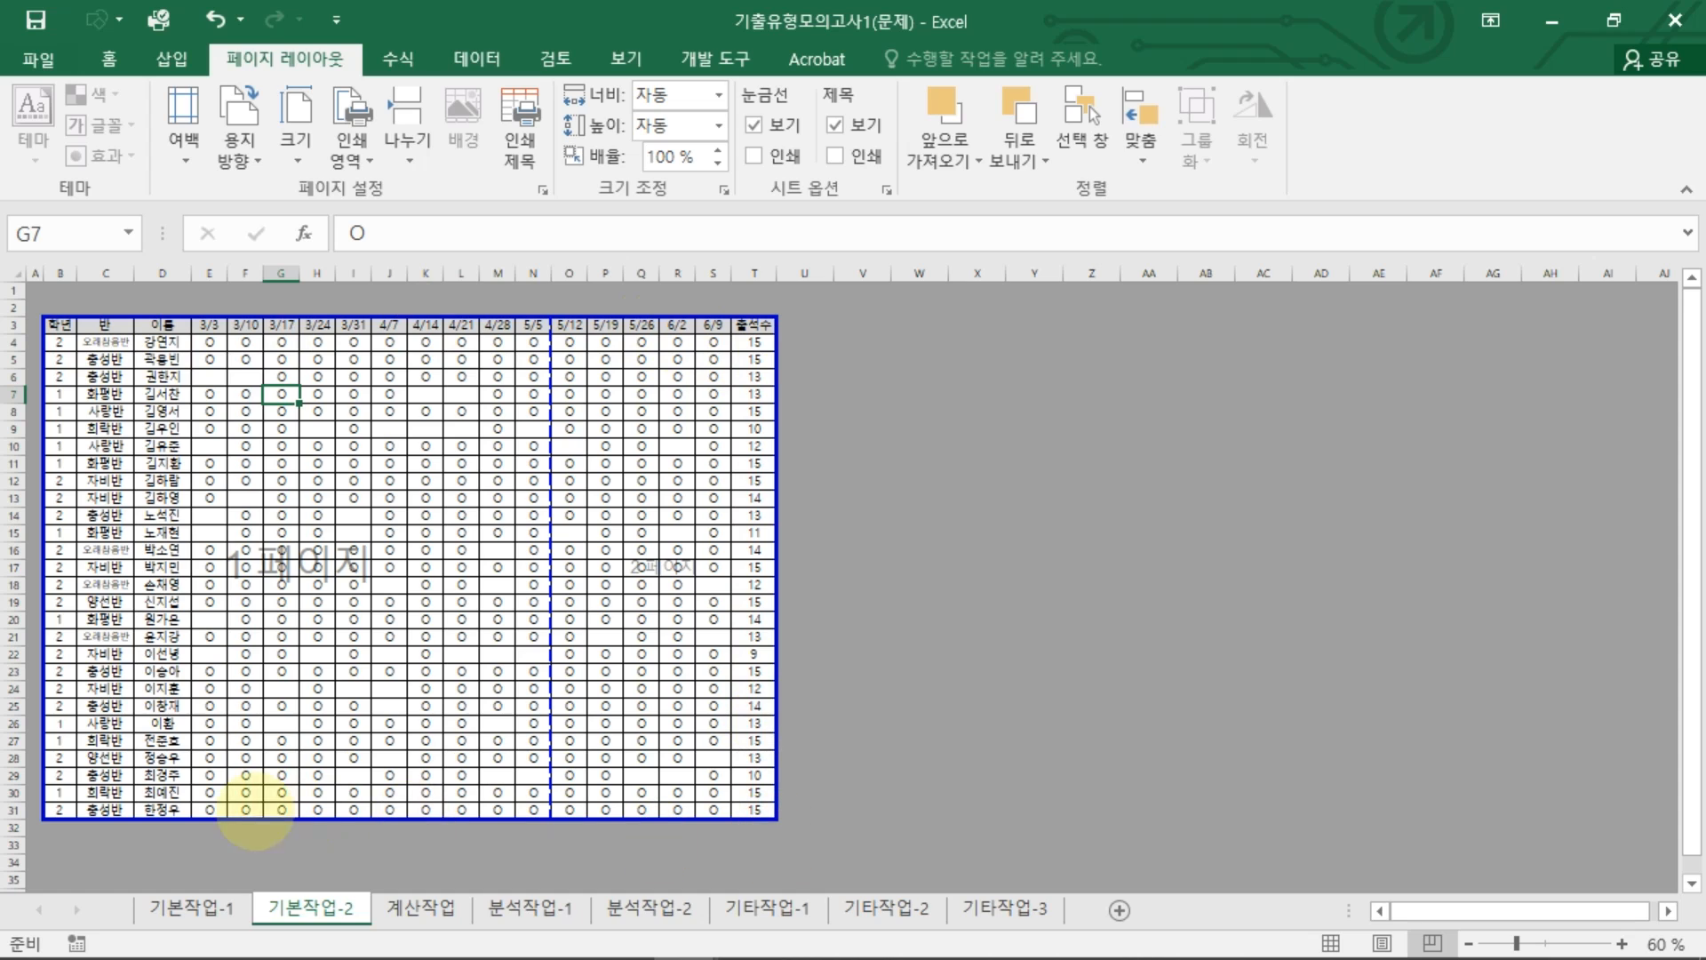
click(342, 551)
click(677, 583)
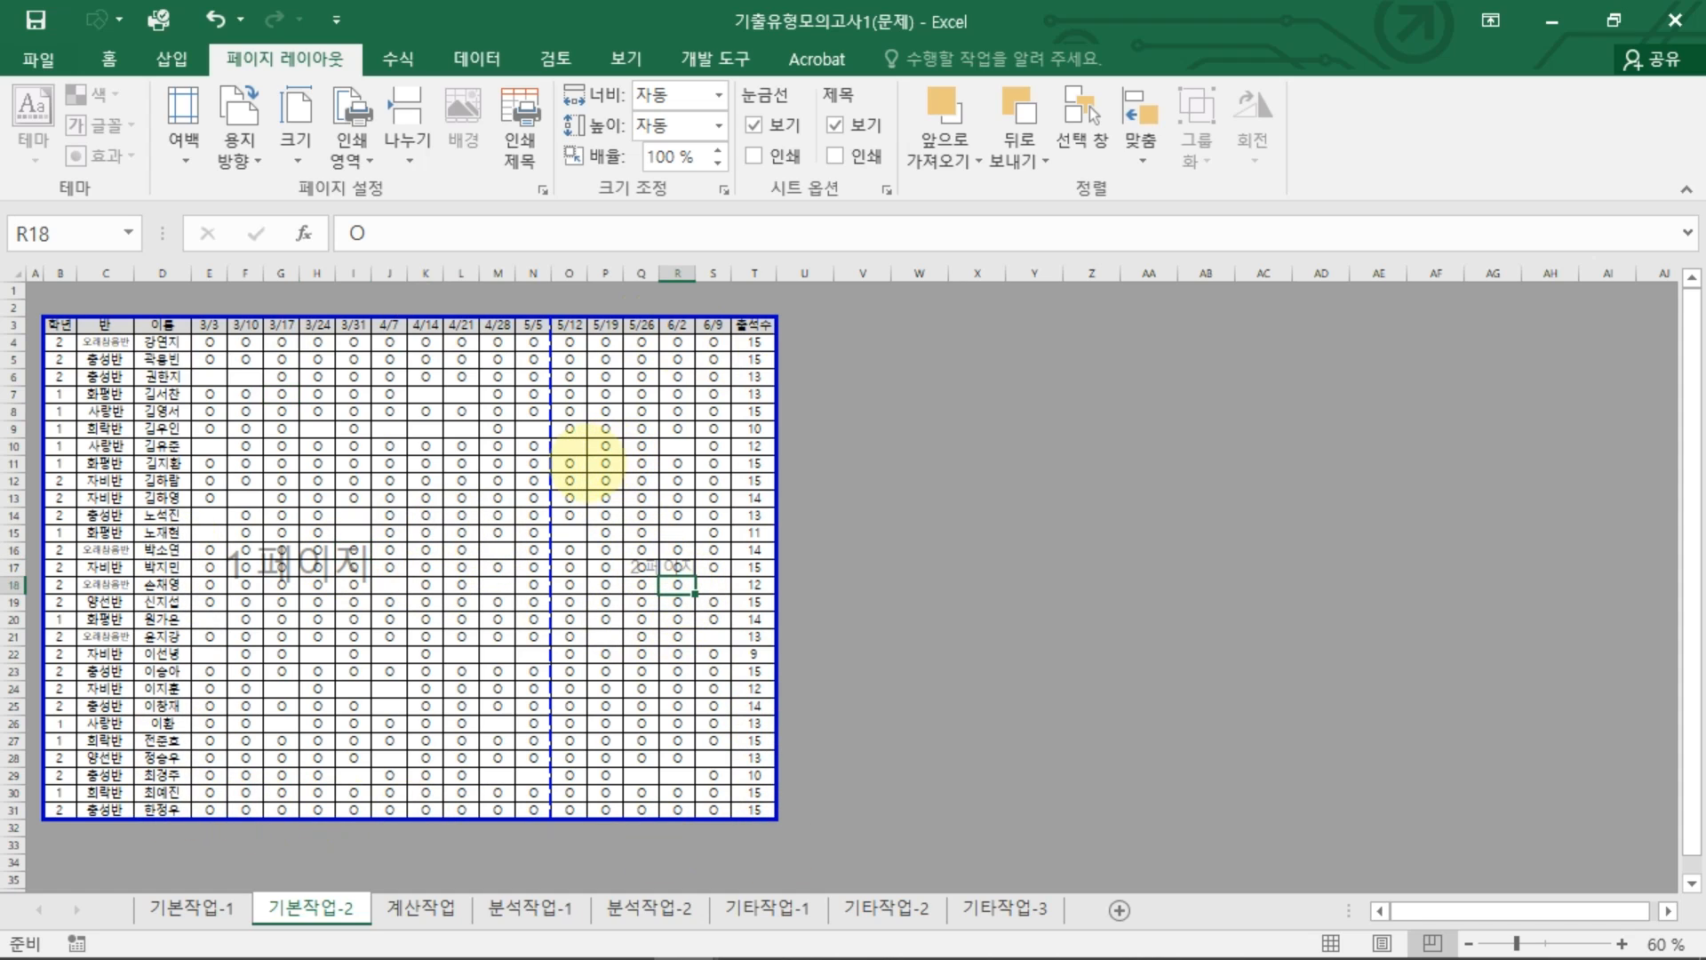
mouse_move(550, 512)
mouse_down()
mouse_move(556, 439)
mouse_move(549, 519)
mouse_move(782, 477)
mouse_move(753, 518)
mouse_up()
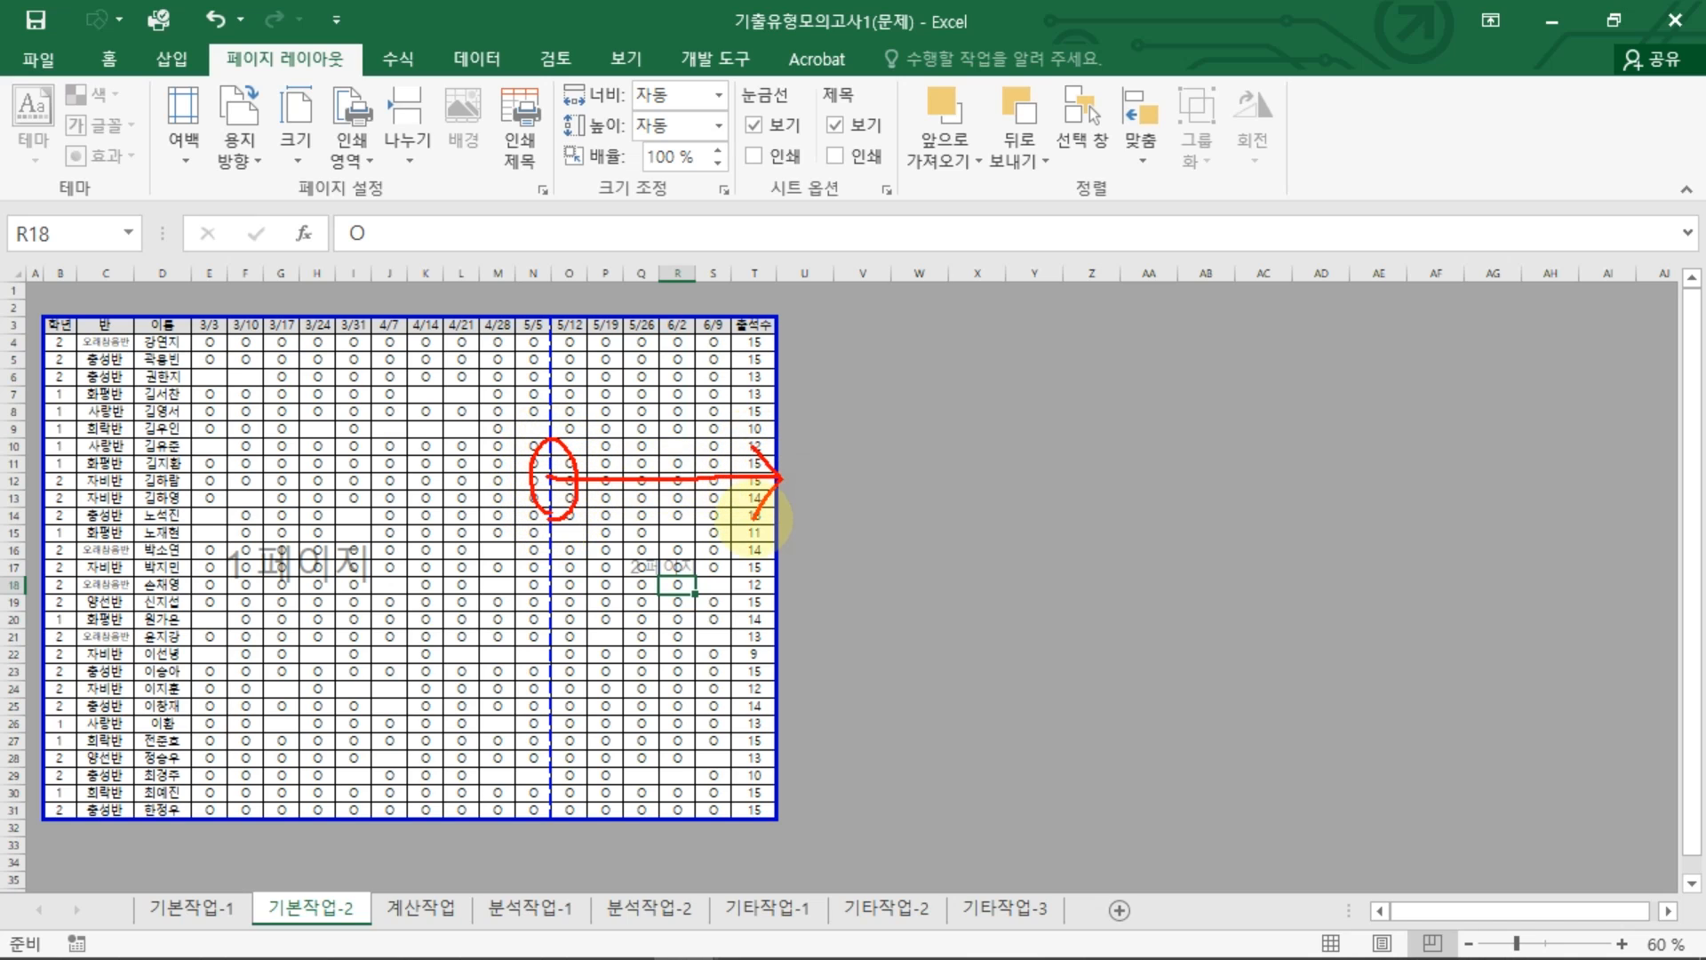
key(Escape)
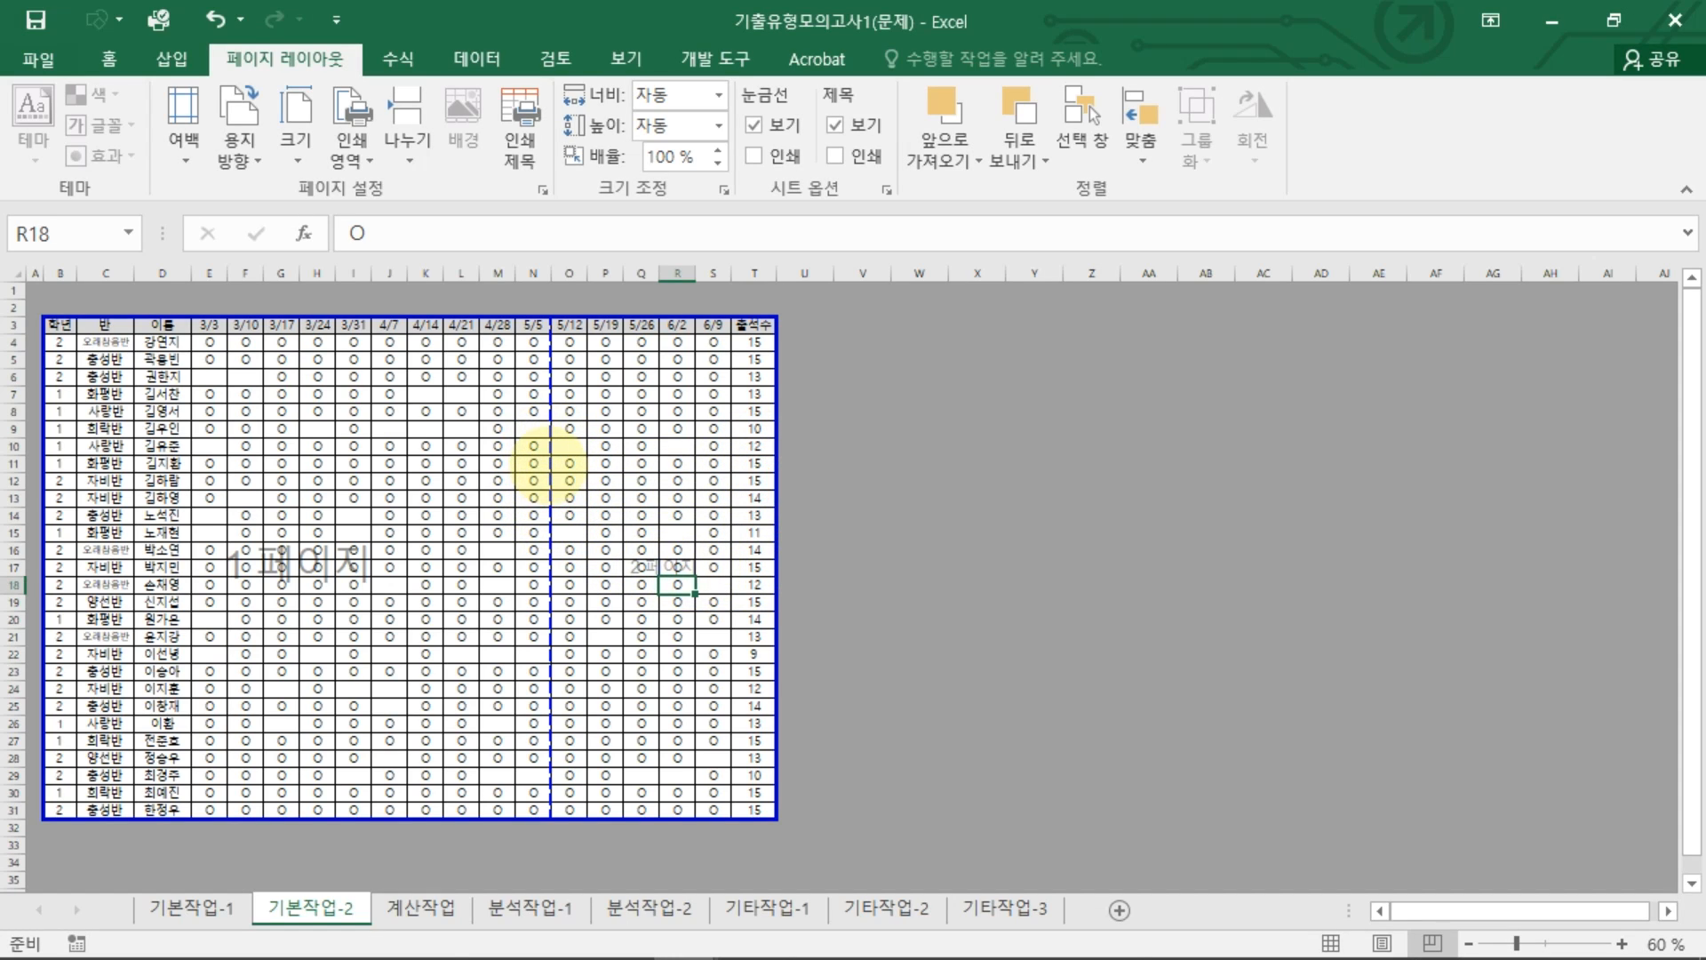
drag(550, 466, 775, 490)
click(677, 516)
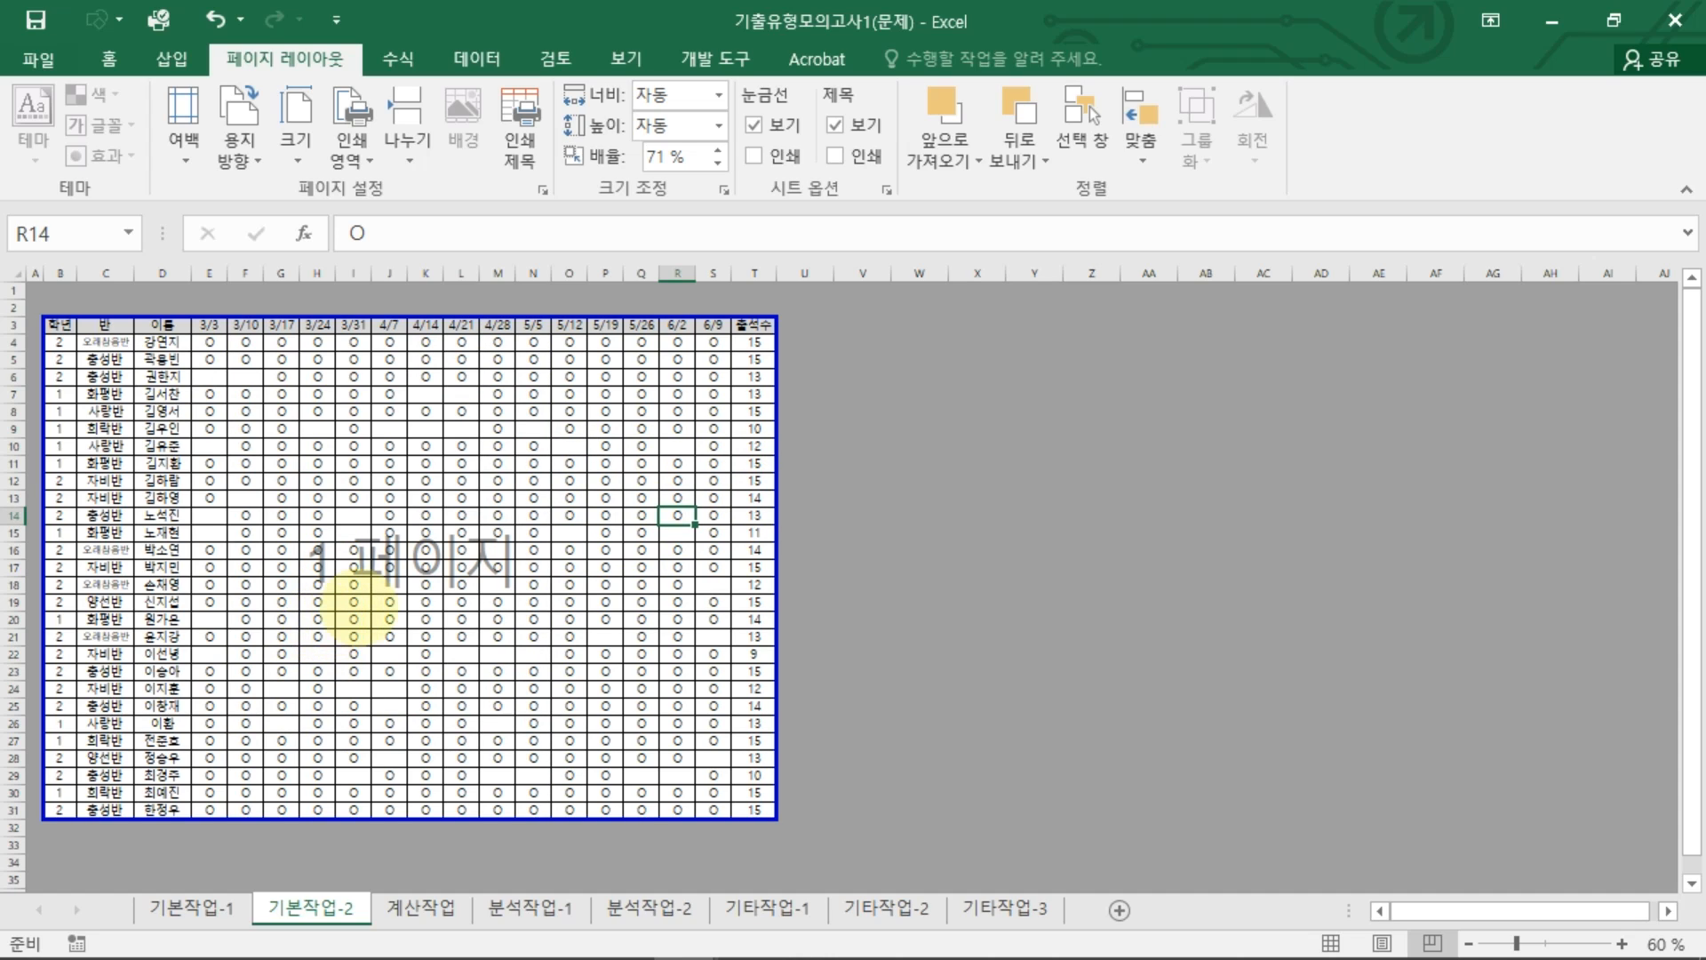
click(356, 604)
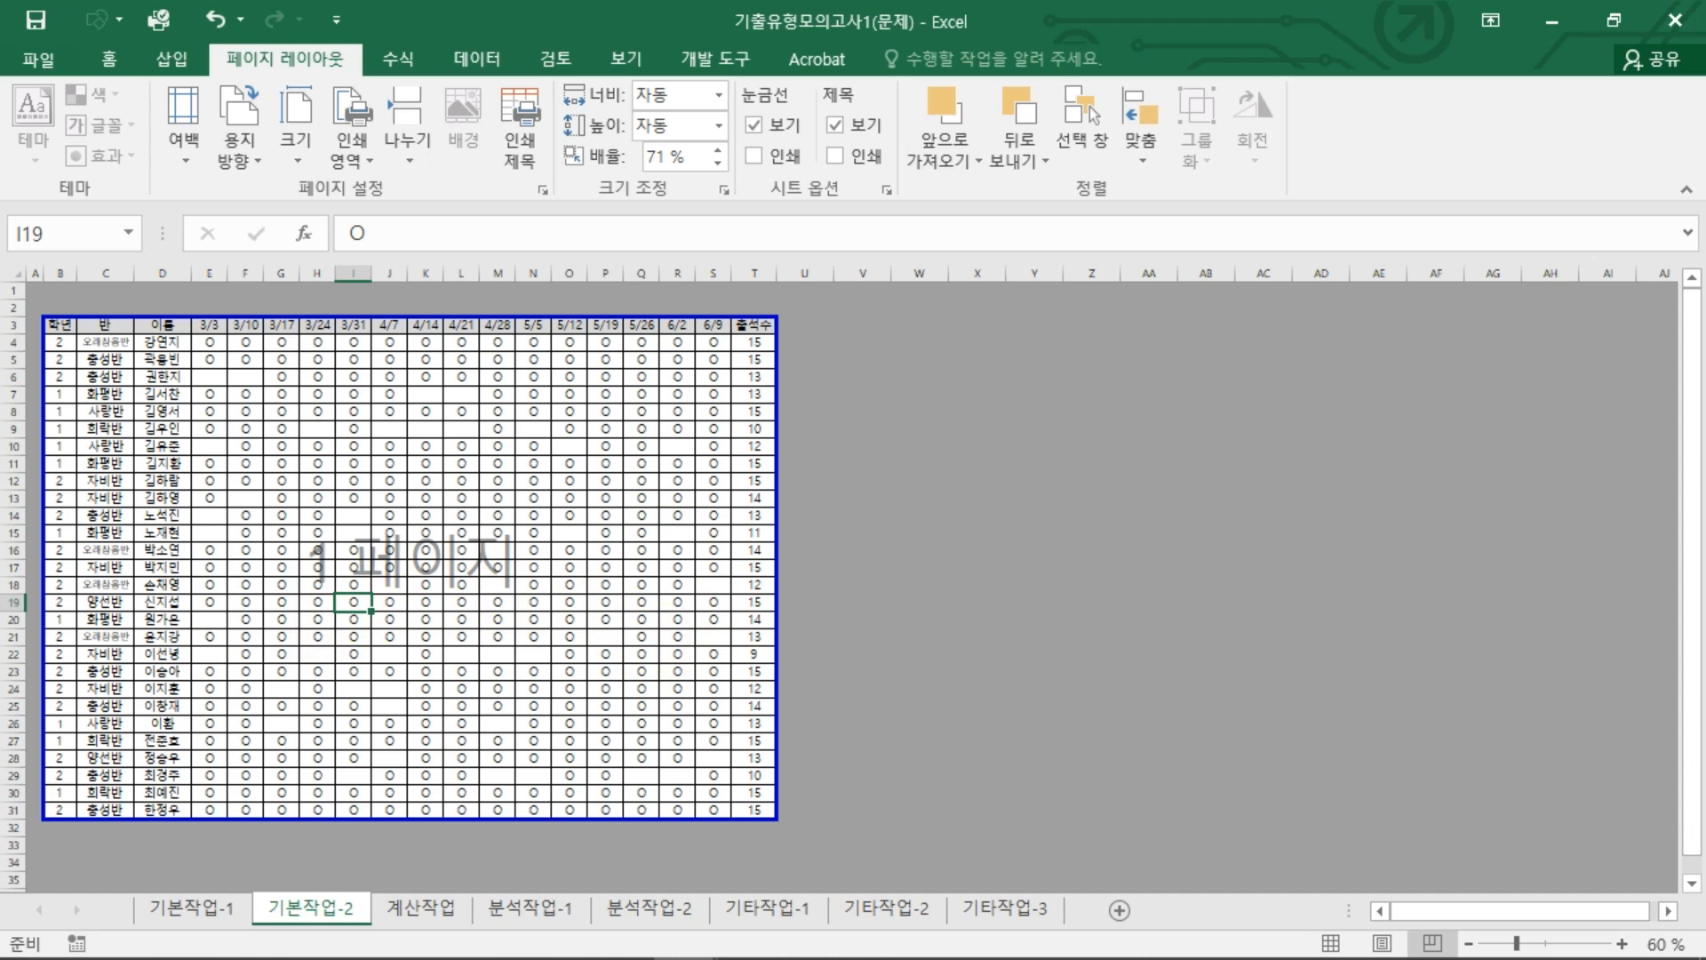
Step: On the 계산작업 sheet, select the first 구분-성별 cell (D4) and compare its code BM with the matching 구분 and 성별 in 표2
key(ctrl+Page_Down)
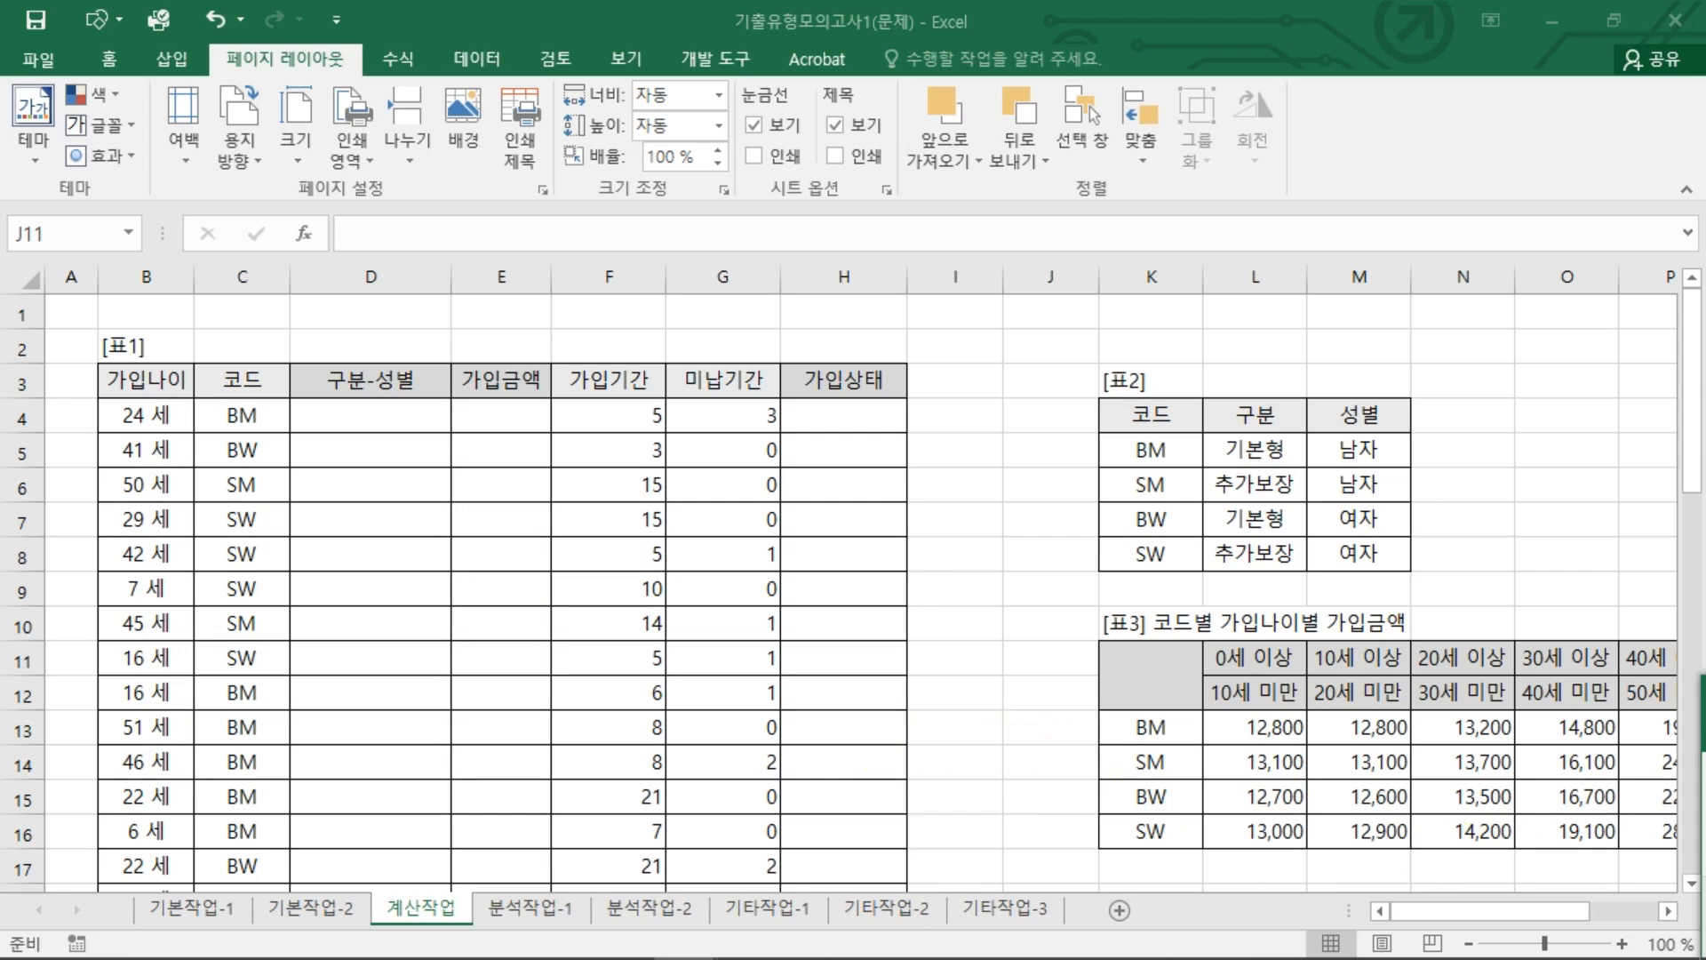
click(398, 416)
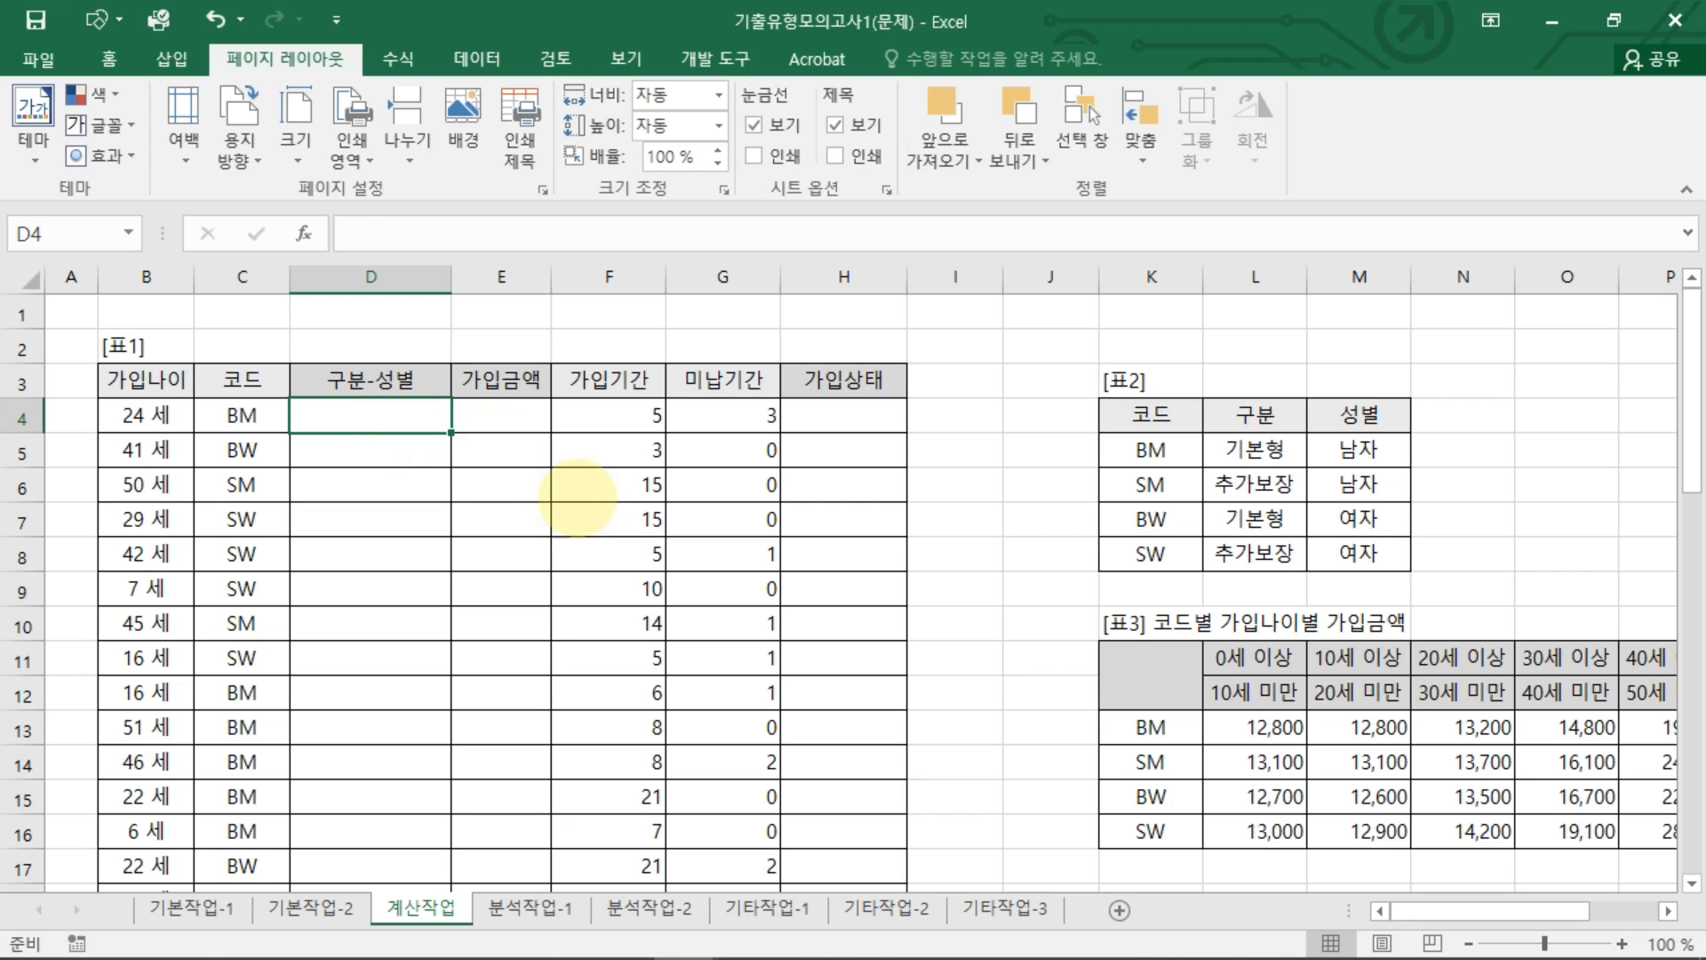
click(570, 484)
click(411, 423)
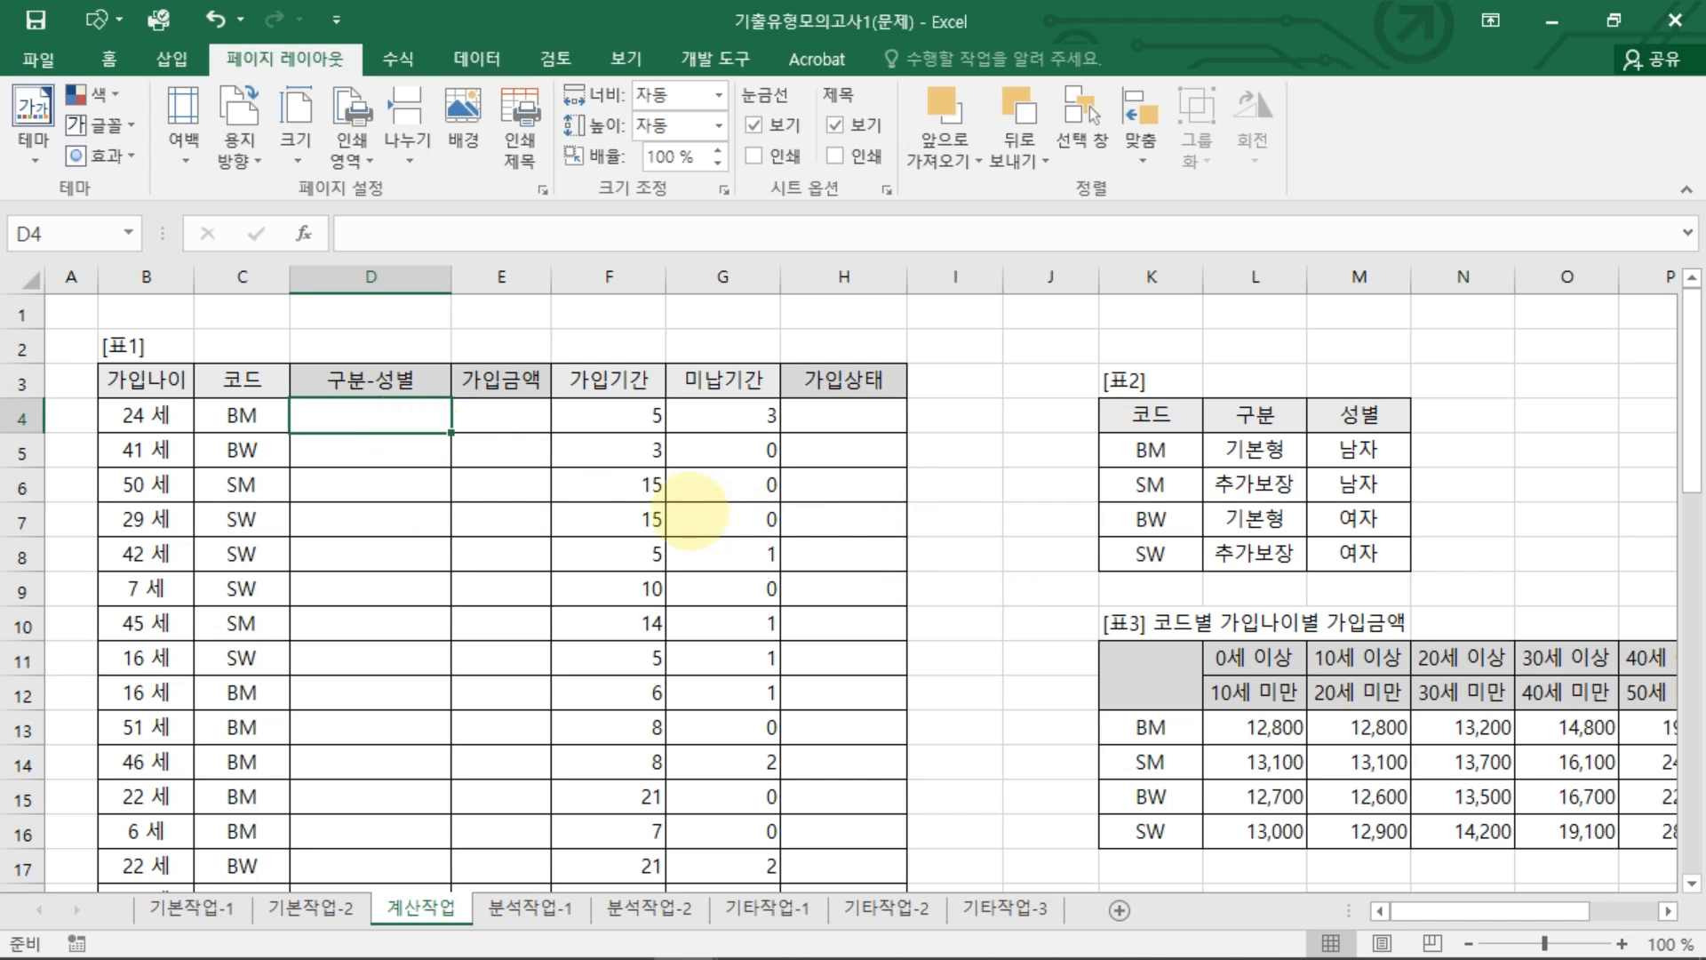
drag(1158, 472, 1137, 477)
mouse_move(235, 430)
mouse_down()
mouse_move(264, 426)
mouse_move(218, 437)
mouse_up()
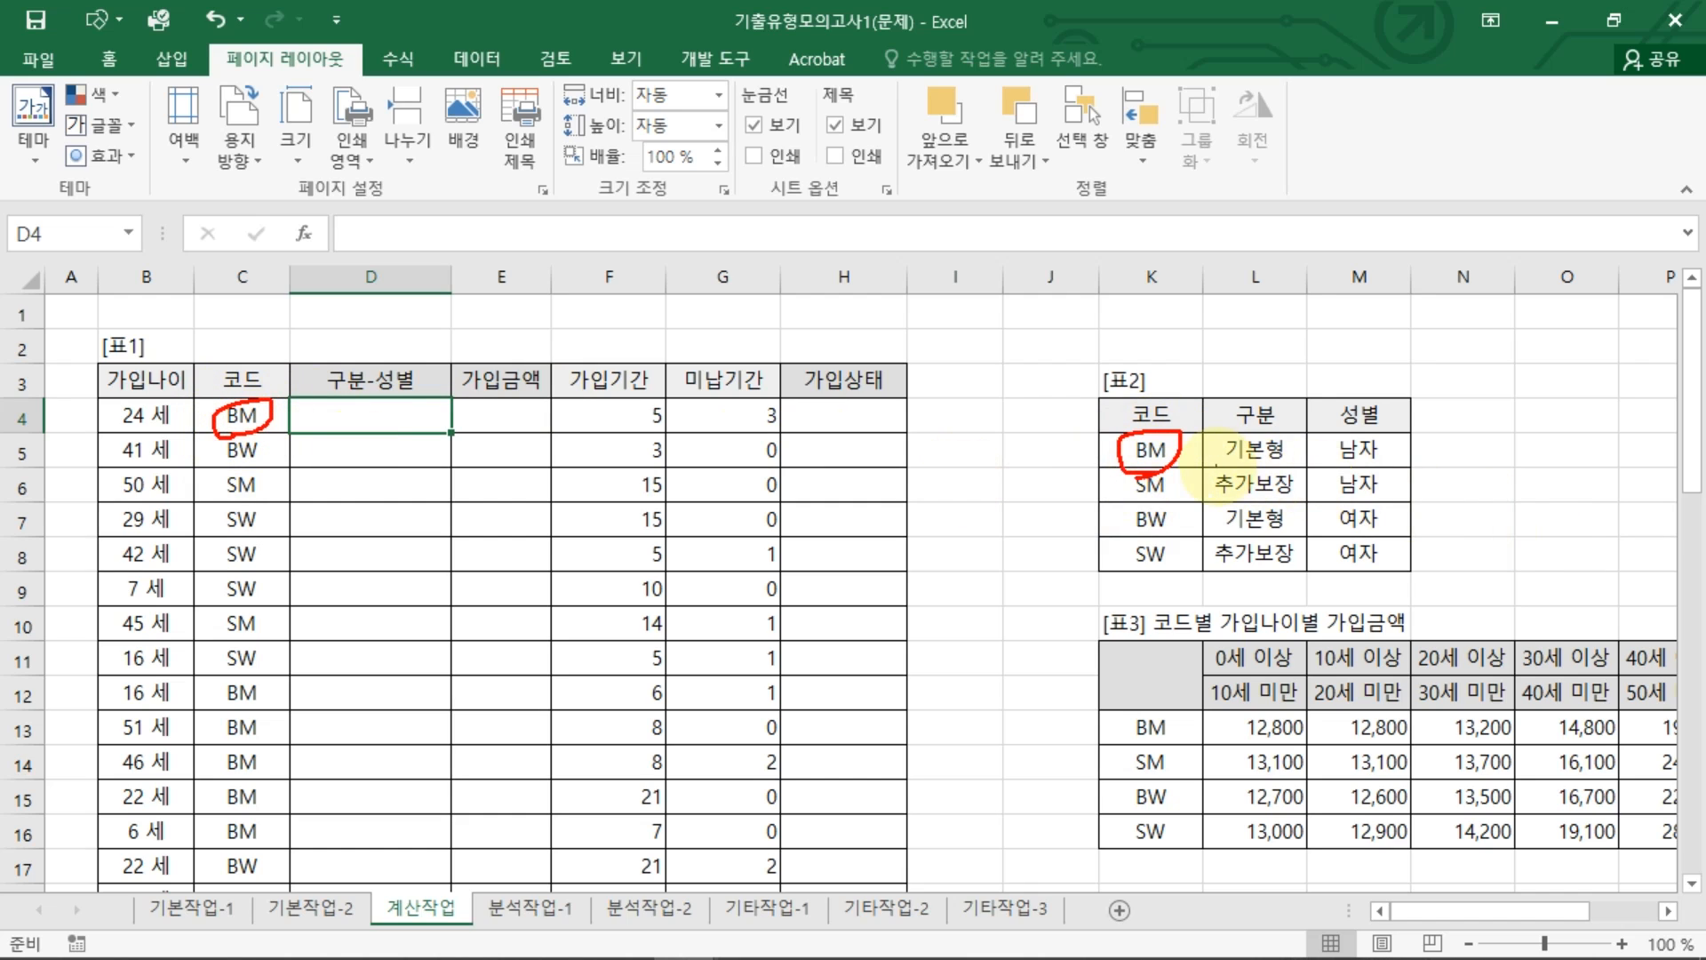
drag(1217, 464, 1395, 458)
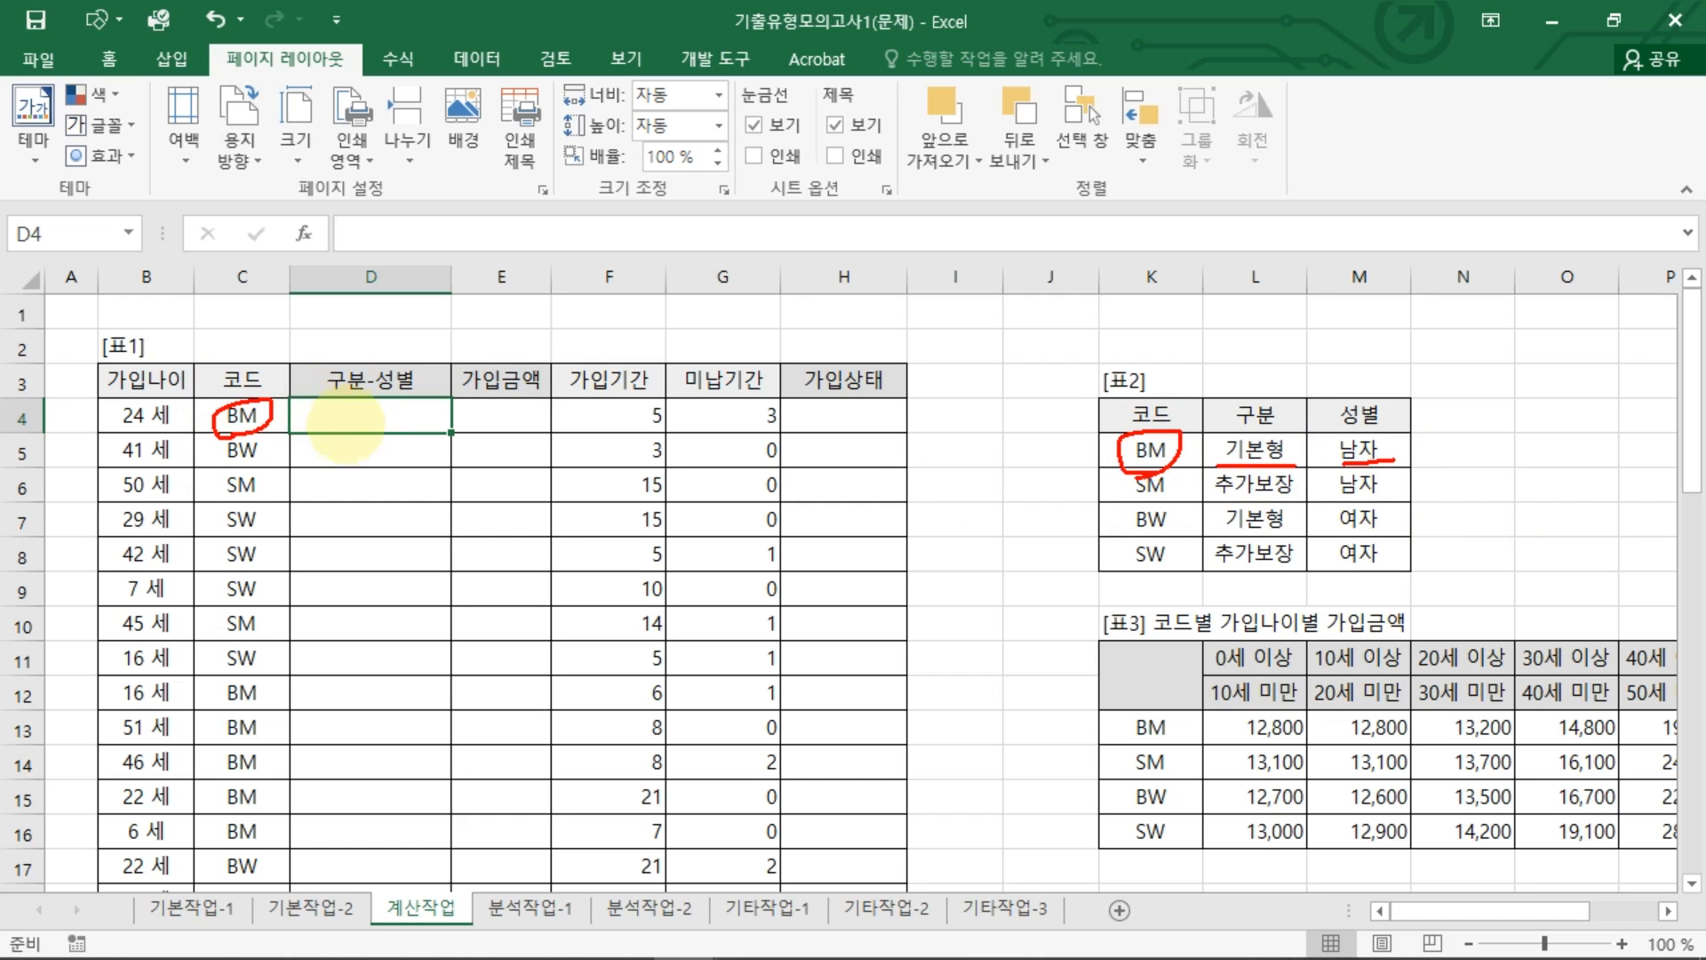
key(Escape)
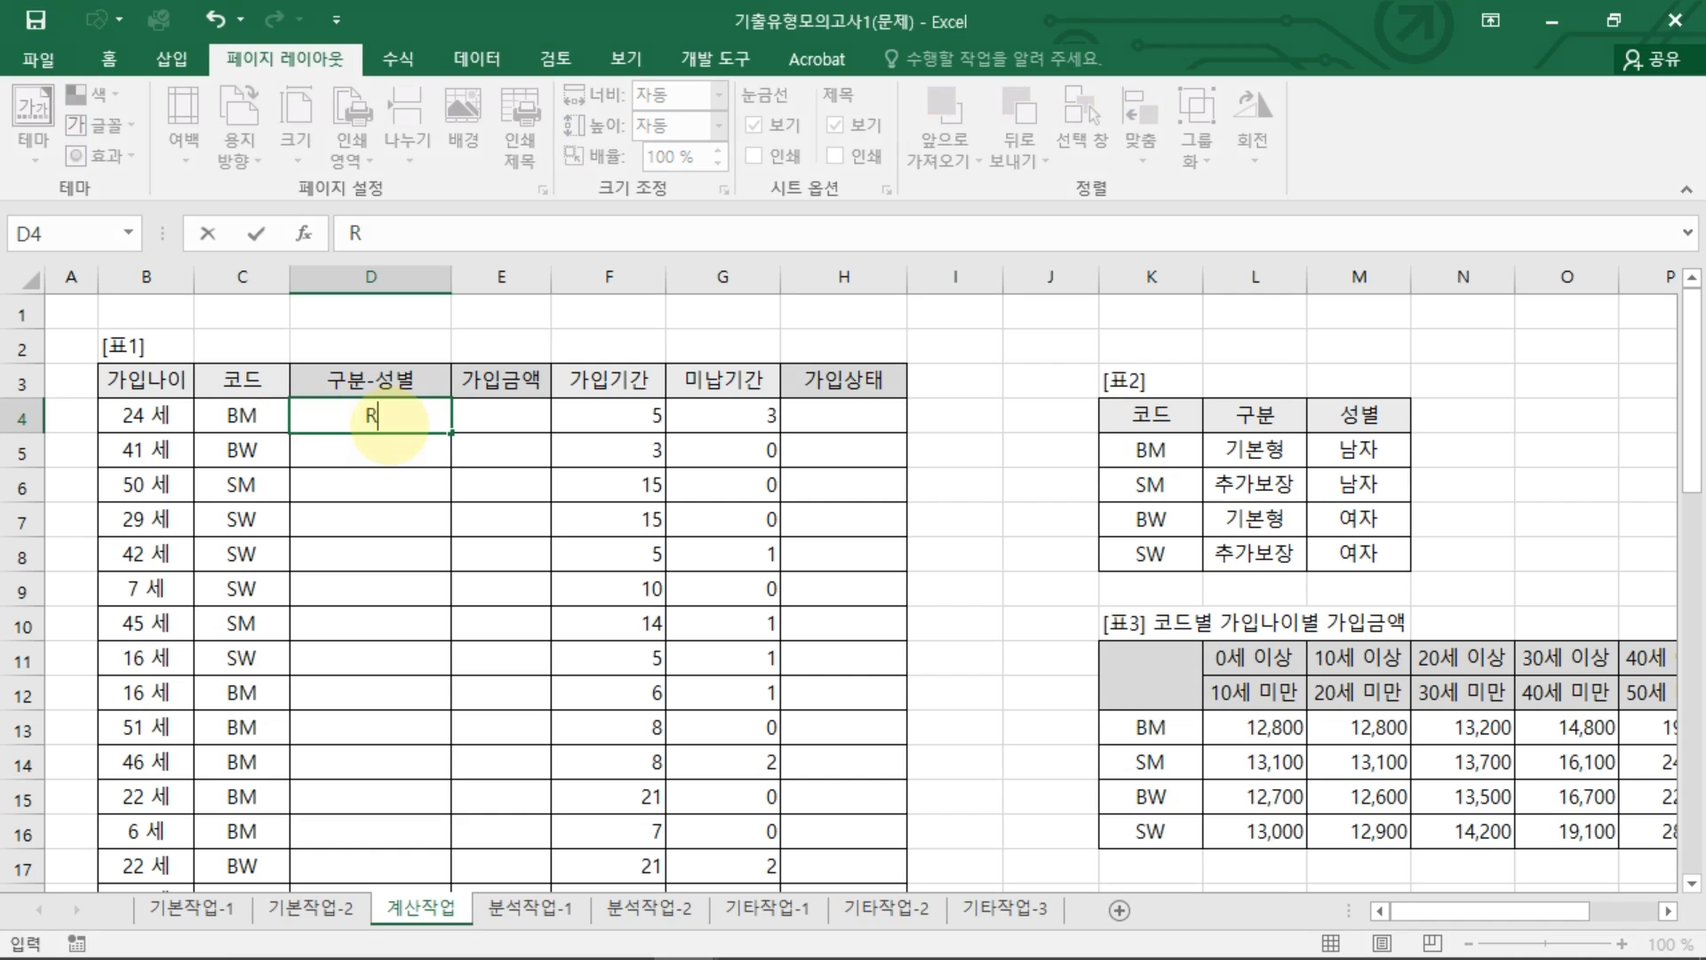
Step: Enter the sample text 기본형-남자 in the first 구분-성별 cell (D4)
text(형)
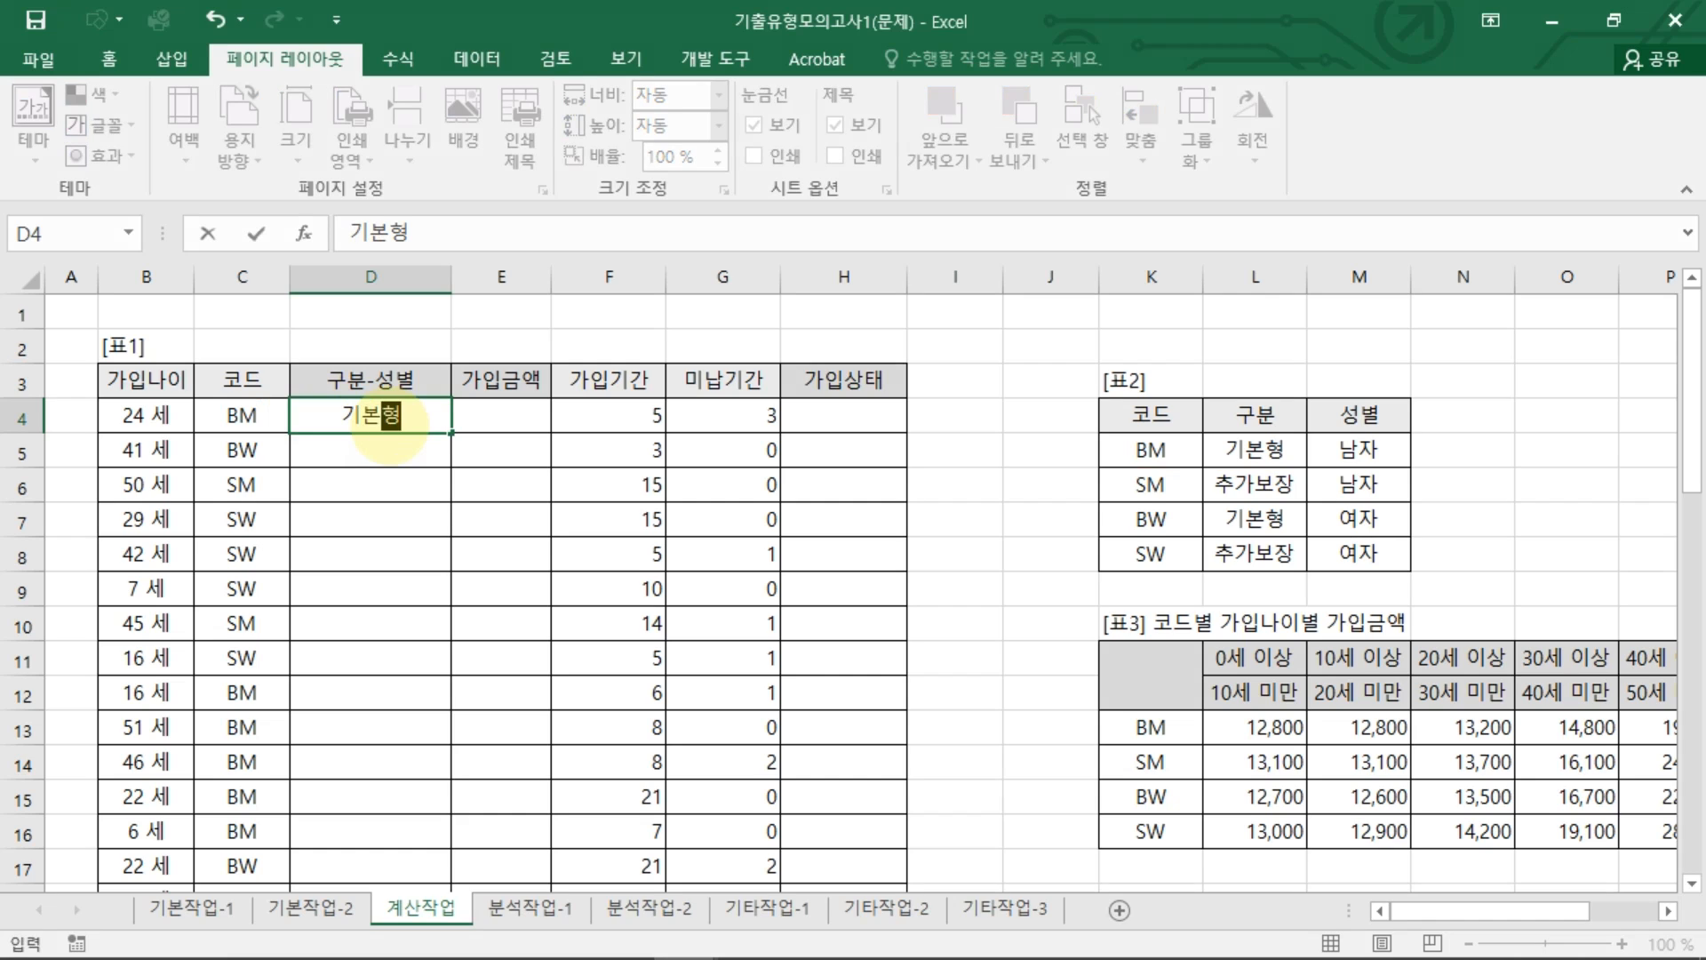
text(-ㄴ자)
key(Return)
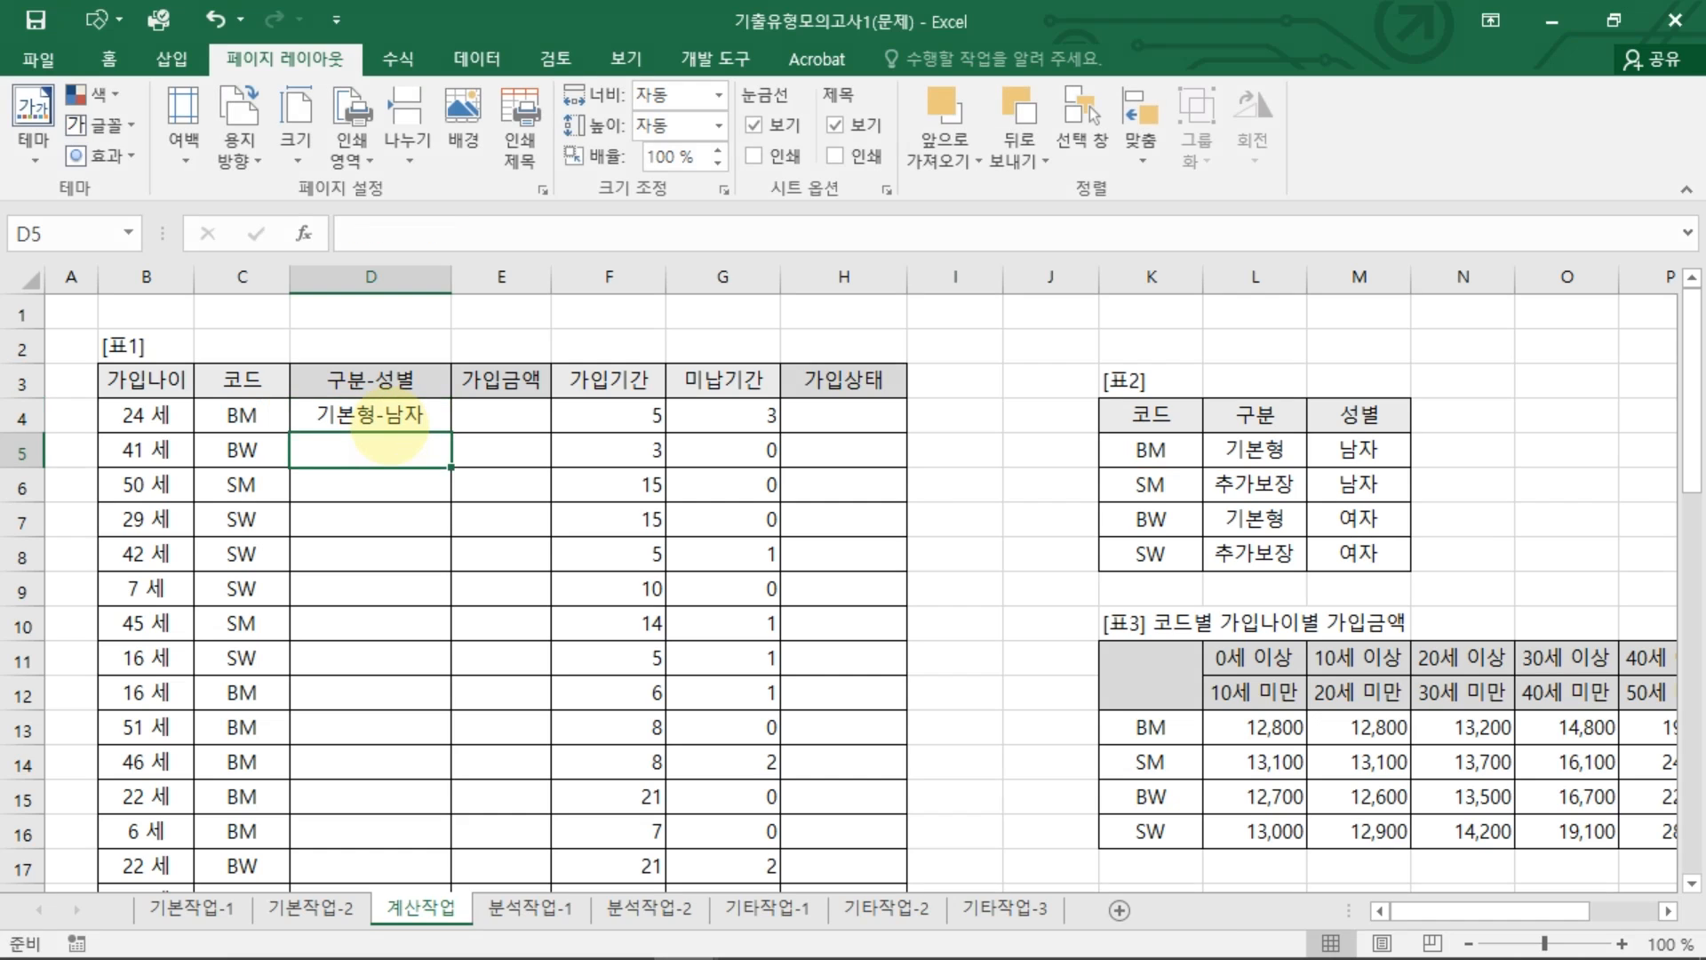
Step: Compare the codes BM (C4) and SM (C6) with their matching 구분 and 성별 entries in 표2
click(391, 427)
key(ctrl+2)
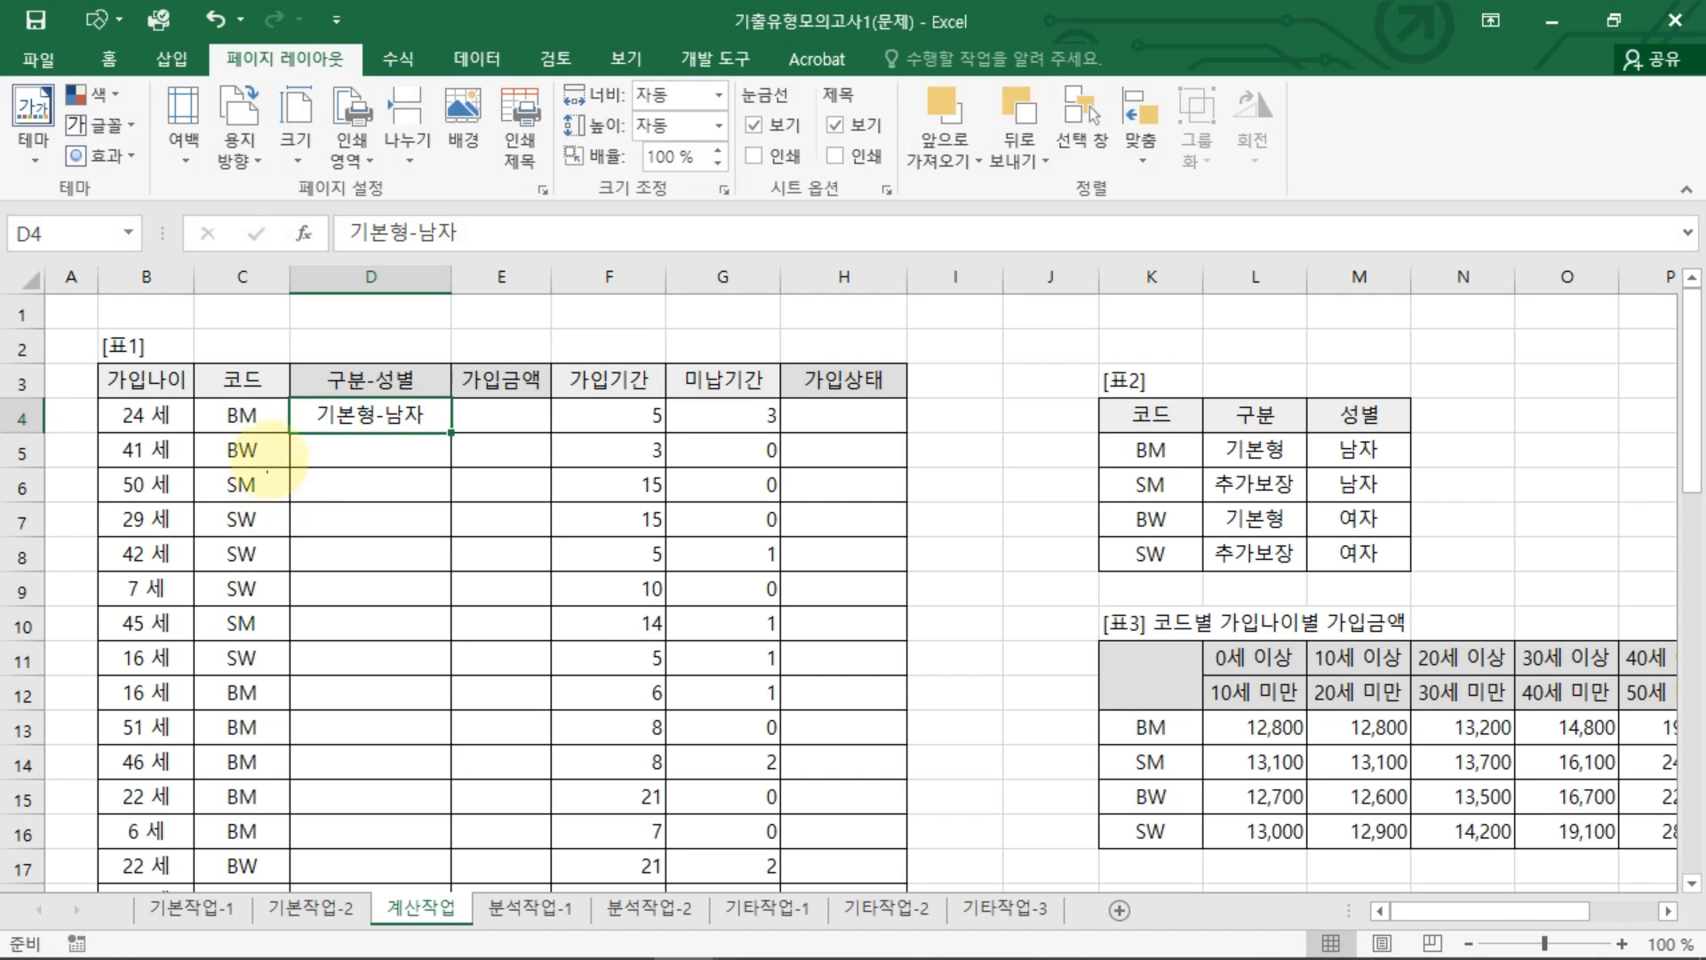
mouse_move(255, 443)
mouse_down()
mouse_move(251, 406)
mouse_move(243, 446)
mouse_up()
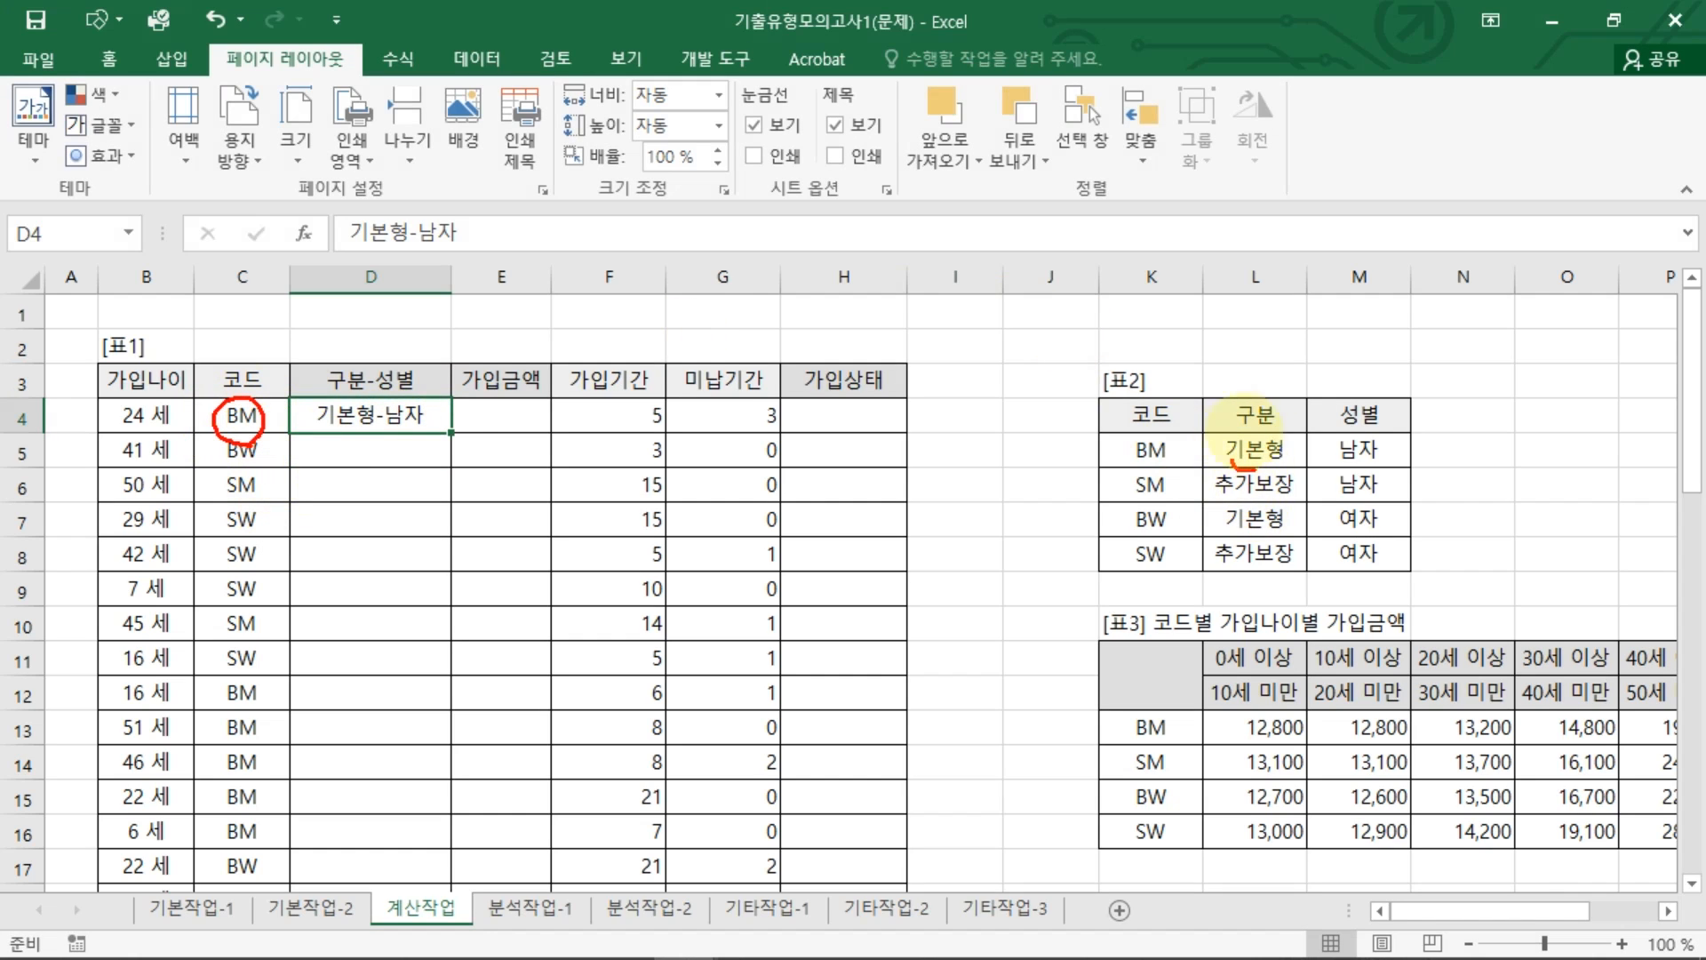
mouse_move(1267, 434)
mouse_down()
mouse_move(1302, 474)
mouse_move(1340, 475)
mouse_up()
drag(306, 402, 418, 436)
key(Escape)
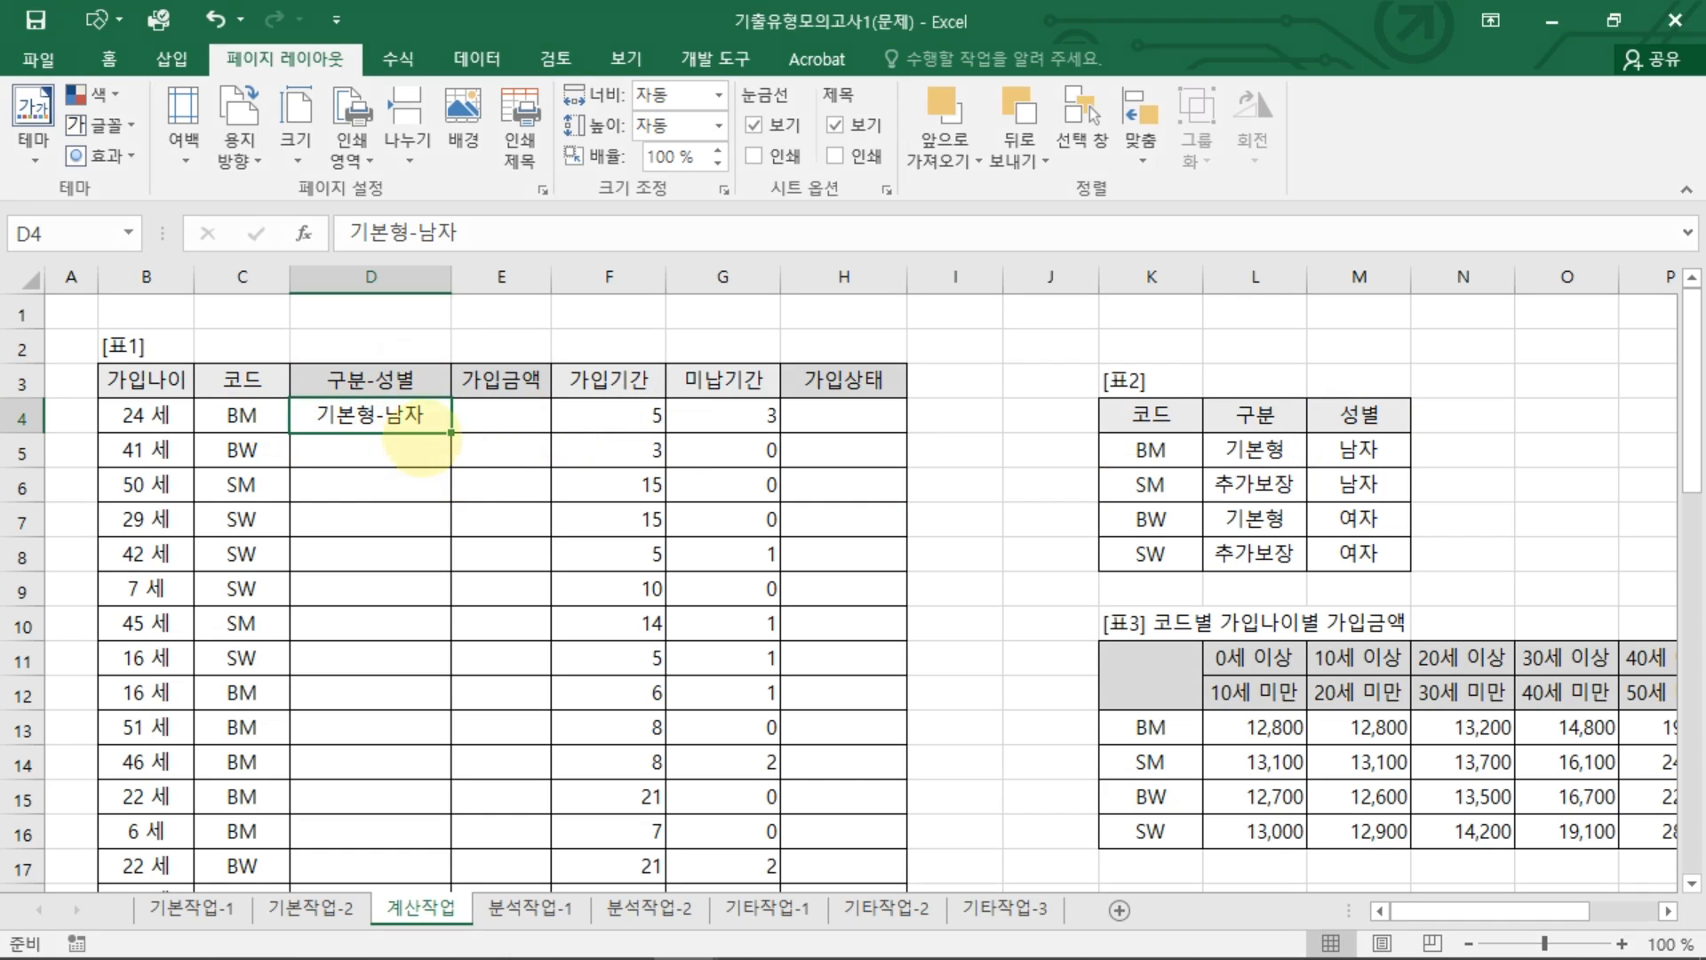
click(286, 499)
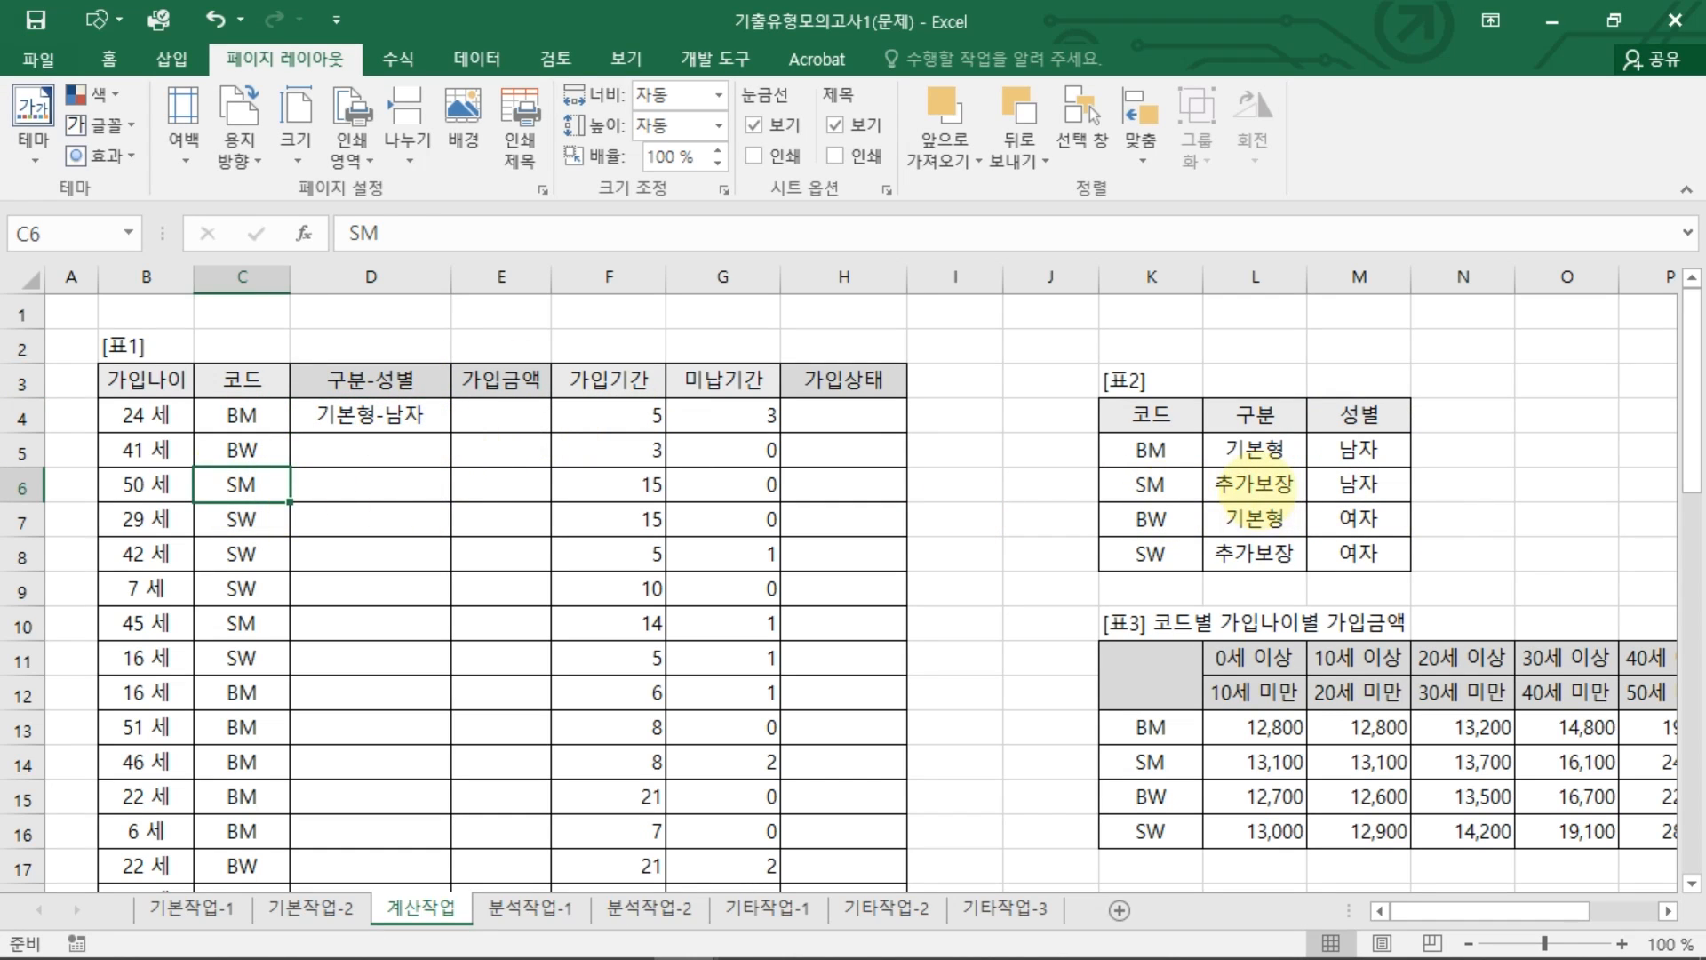
click(1257, 494)
click(1364, 487)
Step: Clear the sample text from D4 and start the formula =CONCATENATE(VLOOKUP( there
click(431, 417)
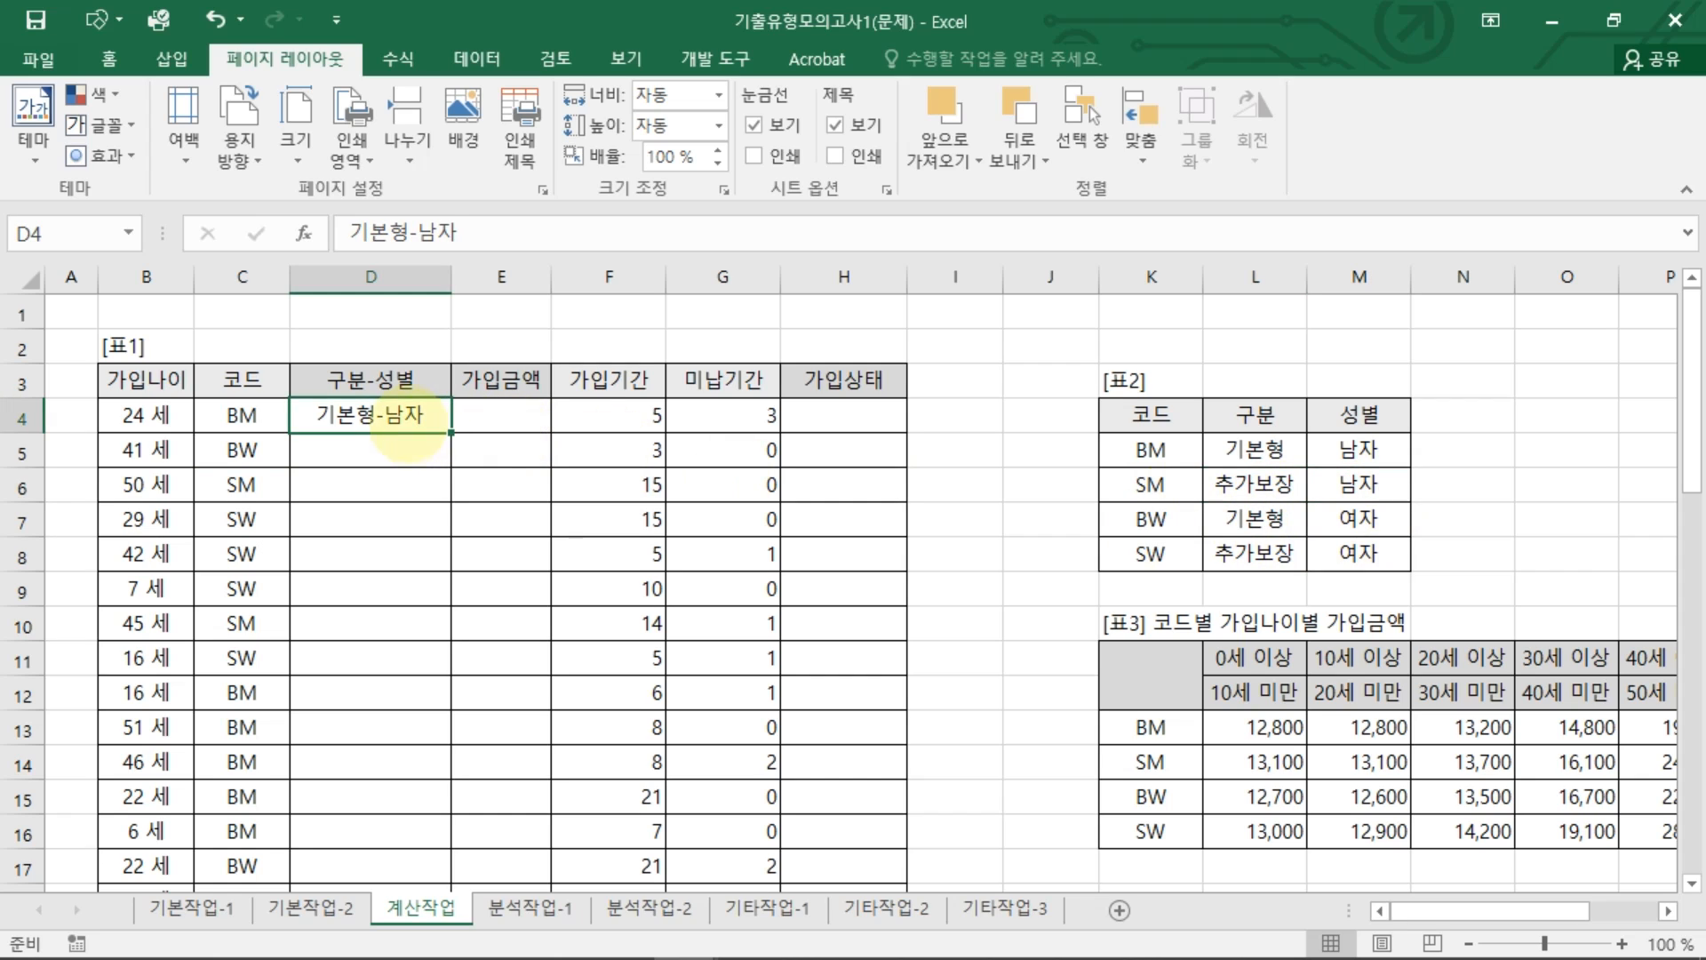
key(Delete)
text(=)
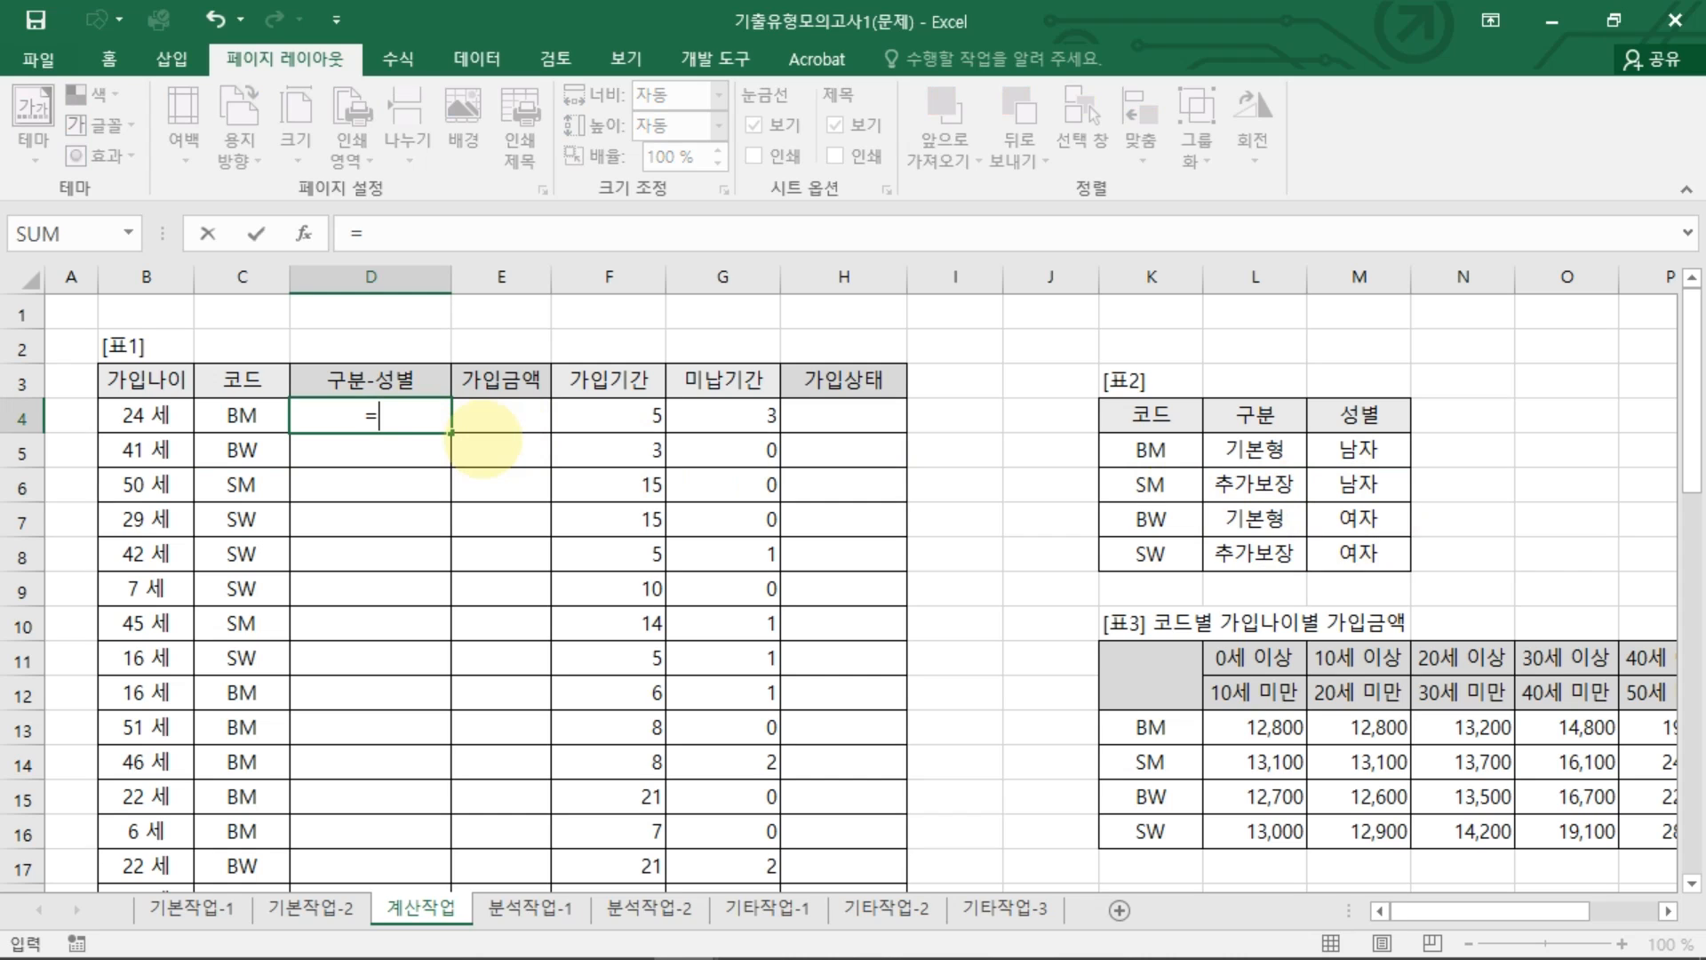
text(채ㅜ)
key(BackSpace)
key(BackSpace)
key(Hangul)
text(CON)
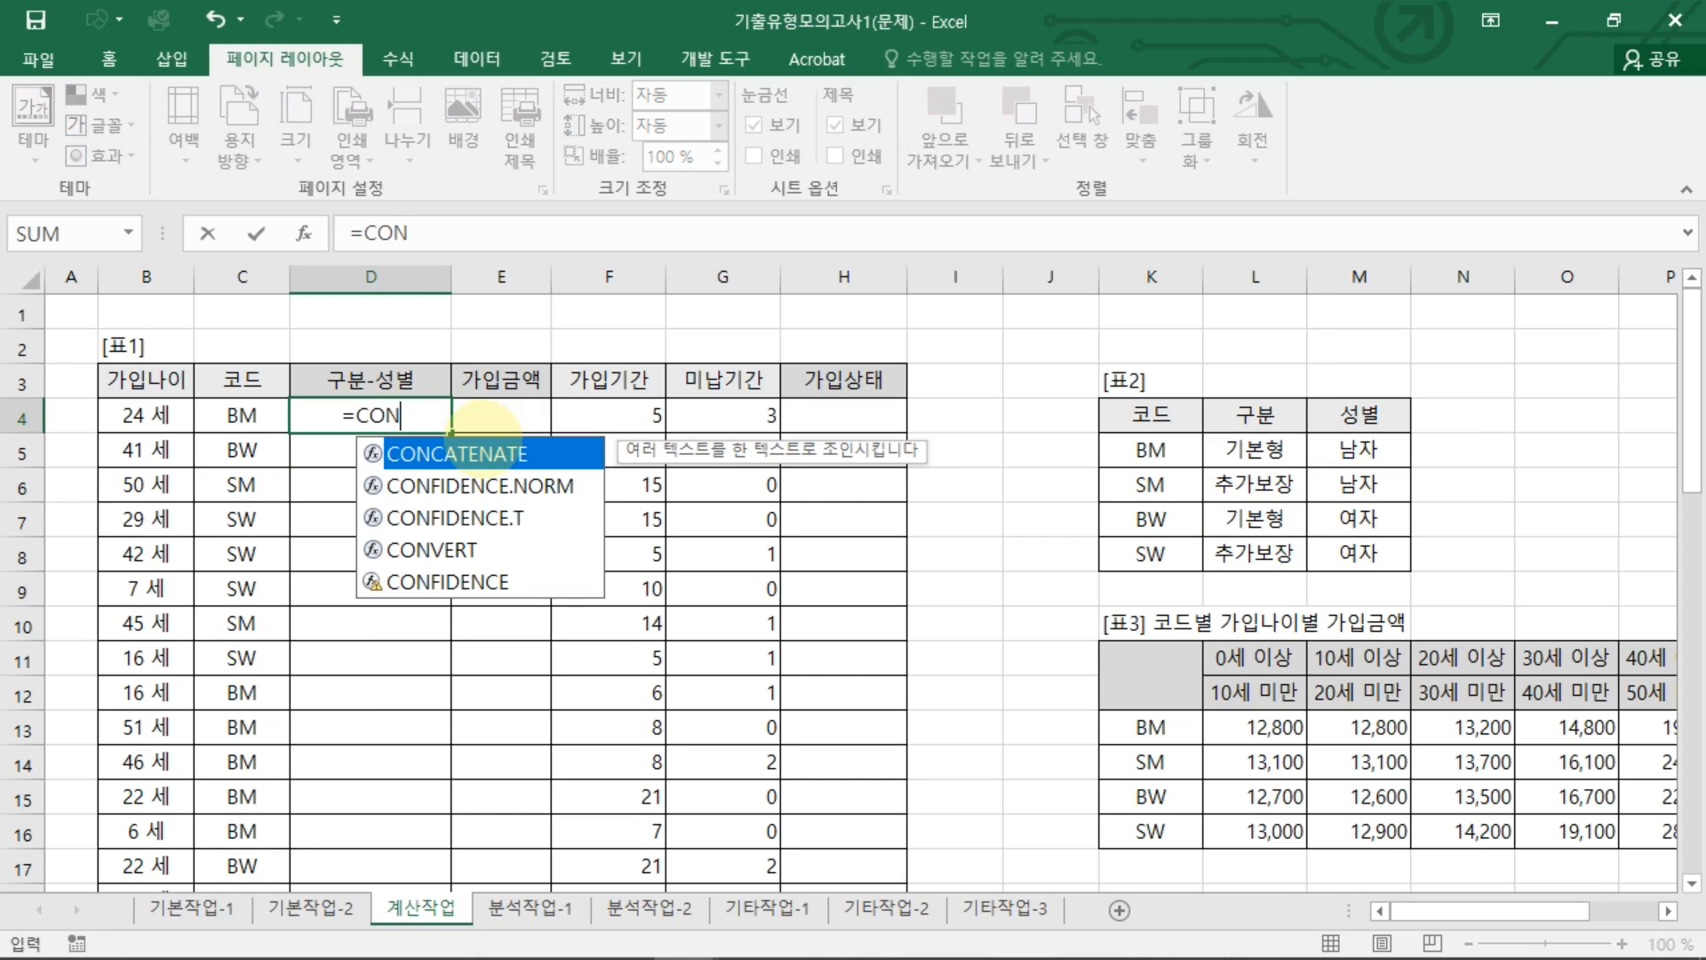
key(Tab)
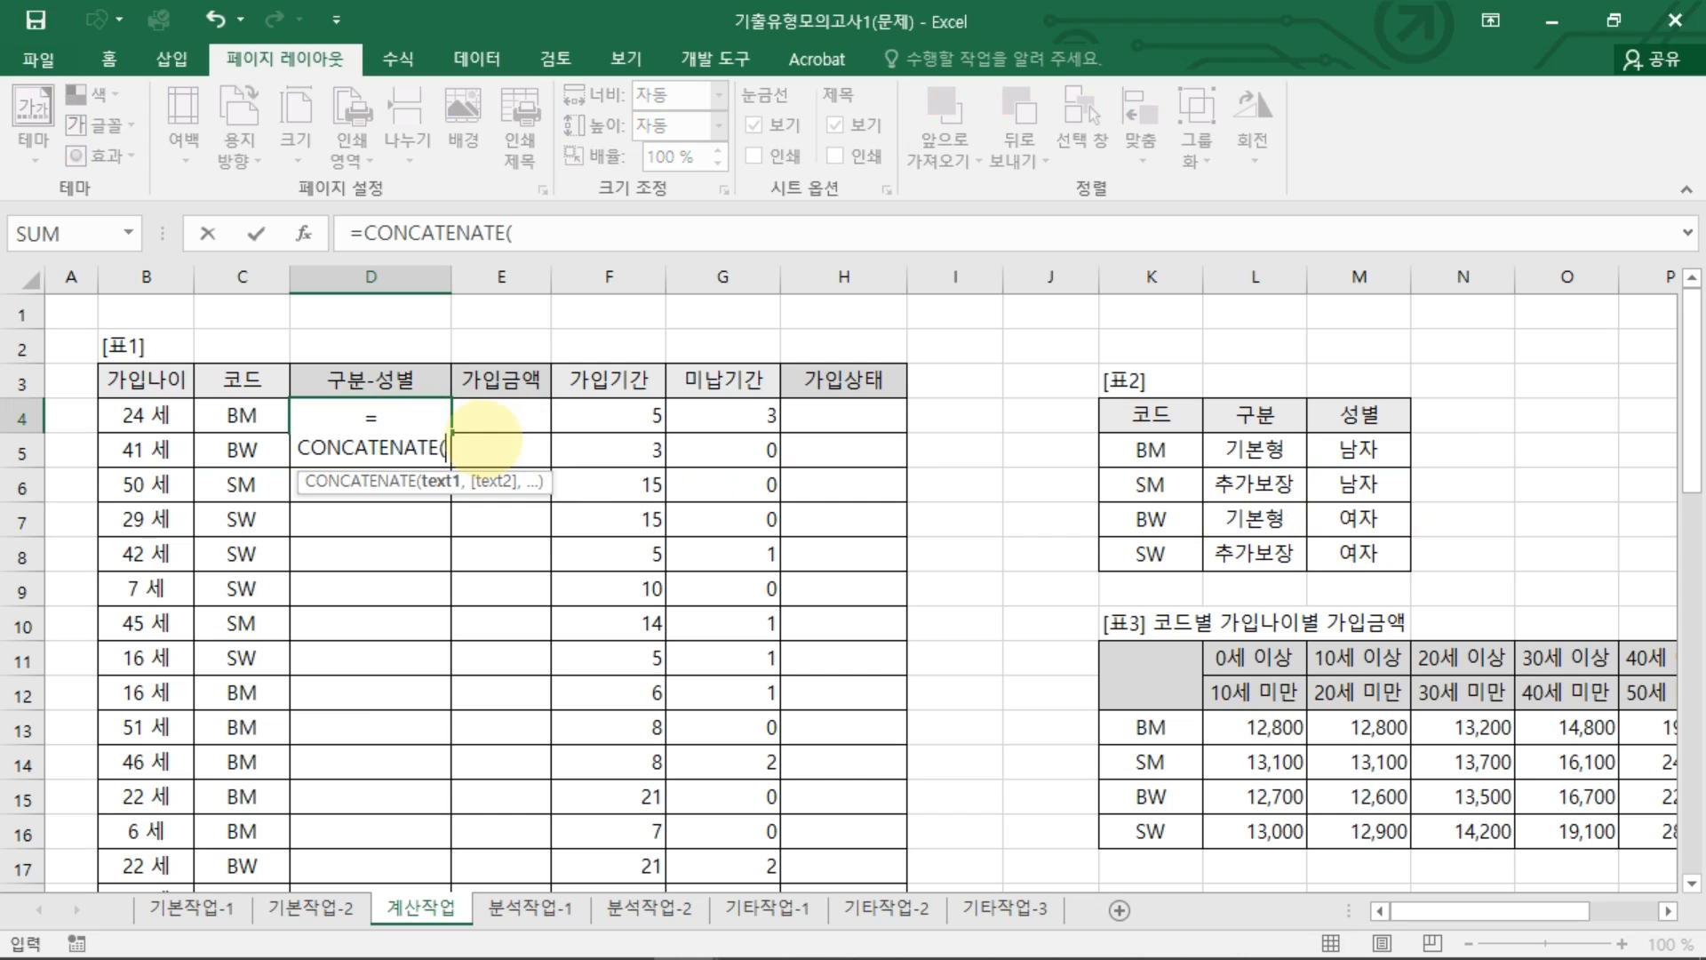
text(VL)
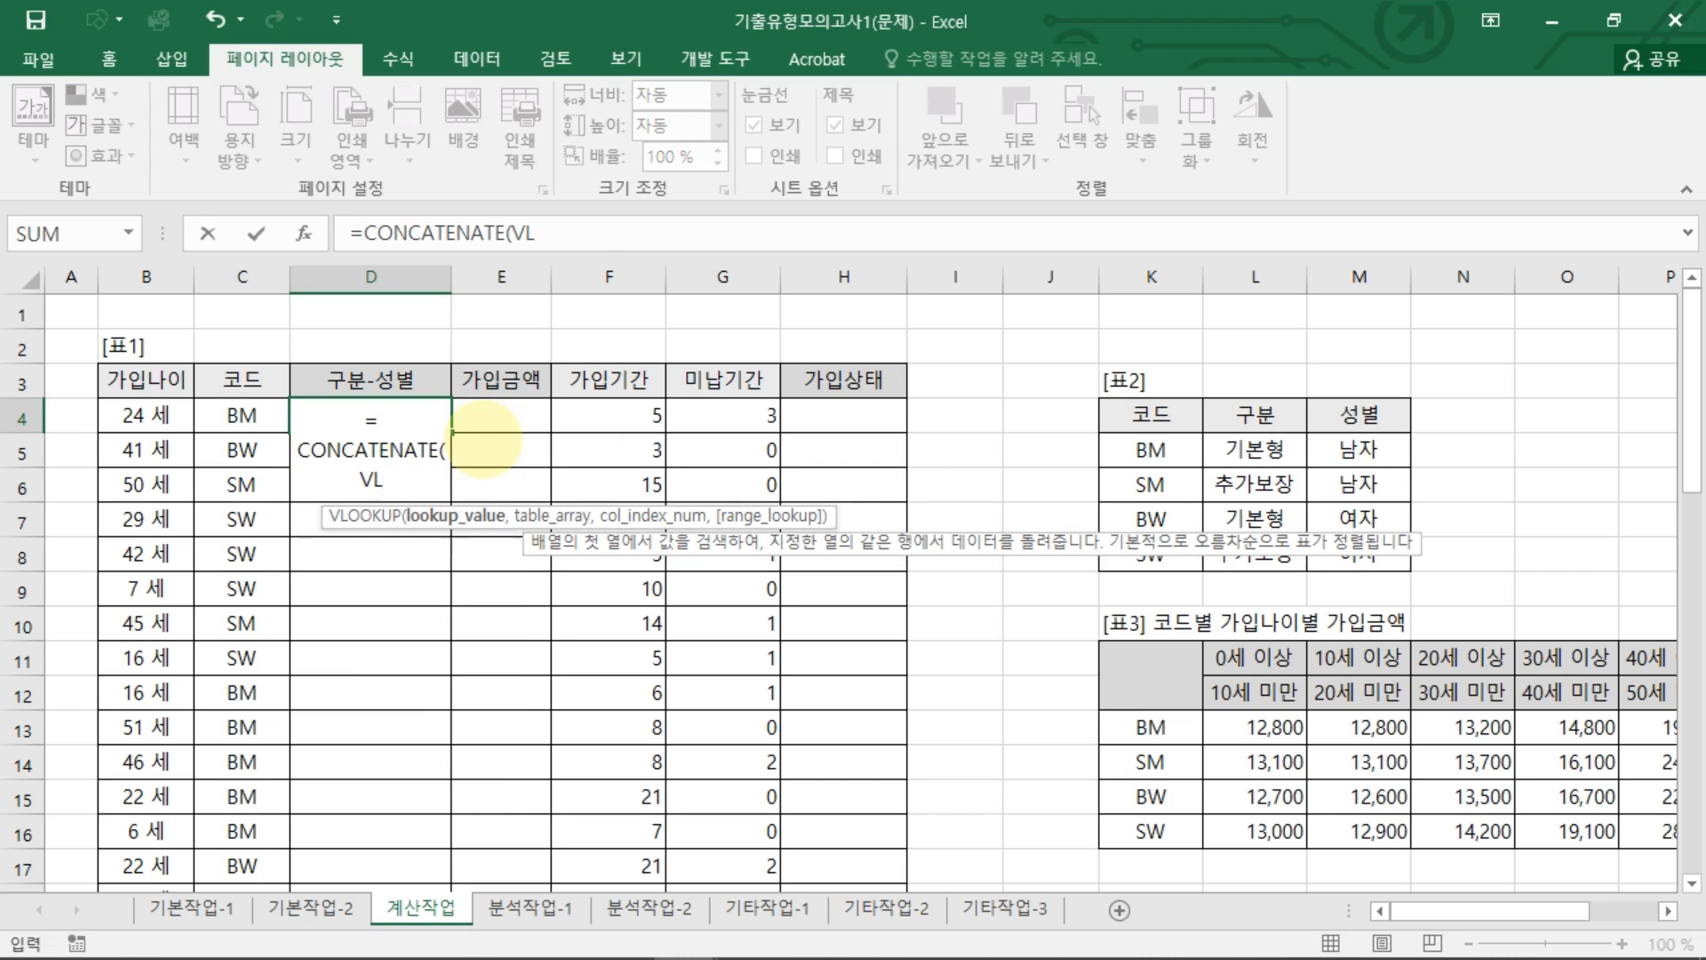
key(Tab)
Step: Complete the first VLOOKUP in D4 with lookup value C4, absolute table range $K$5:$M$8, column 2 and exact match FALSE
click(669, 233)
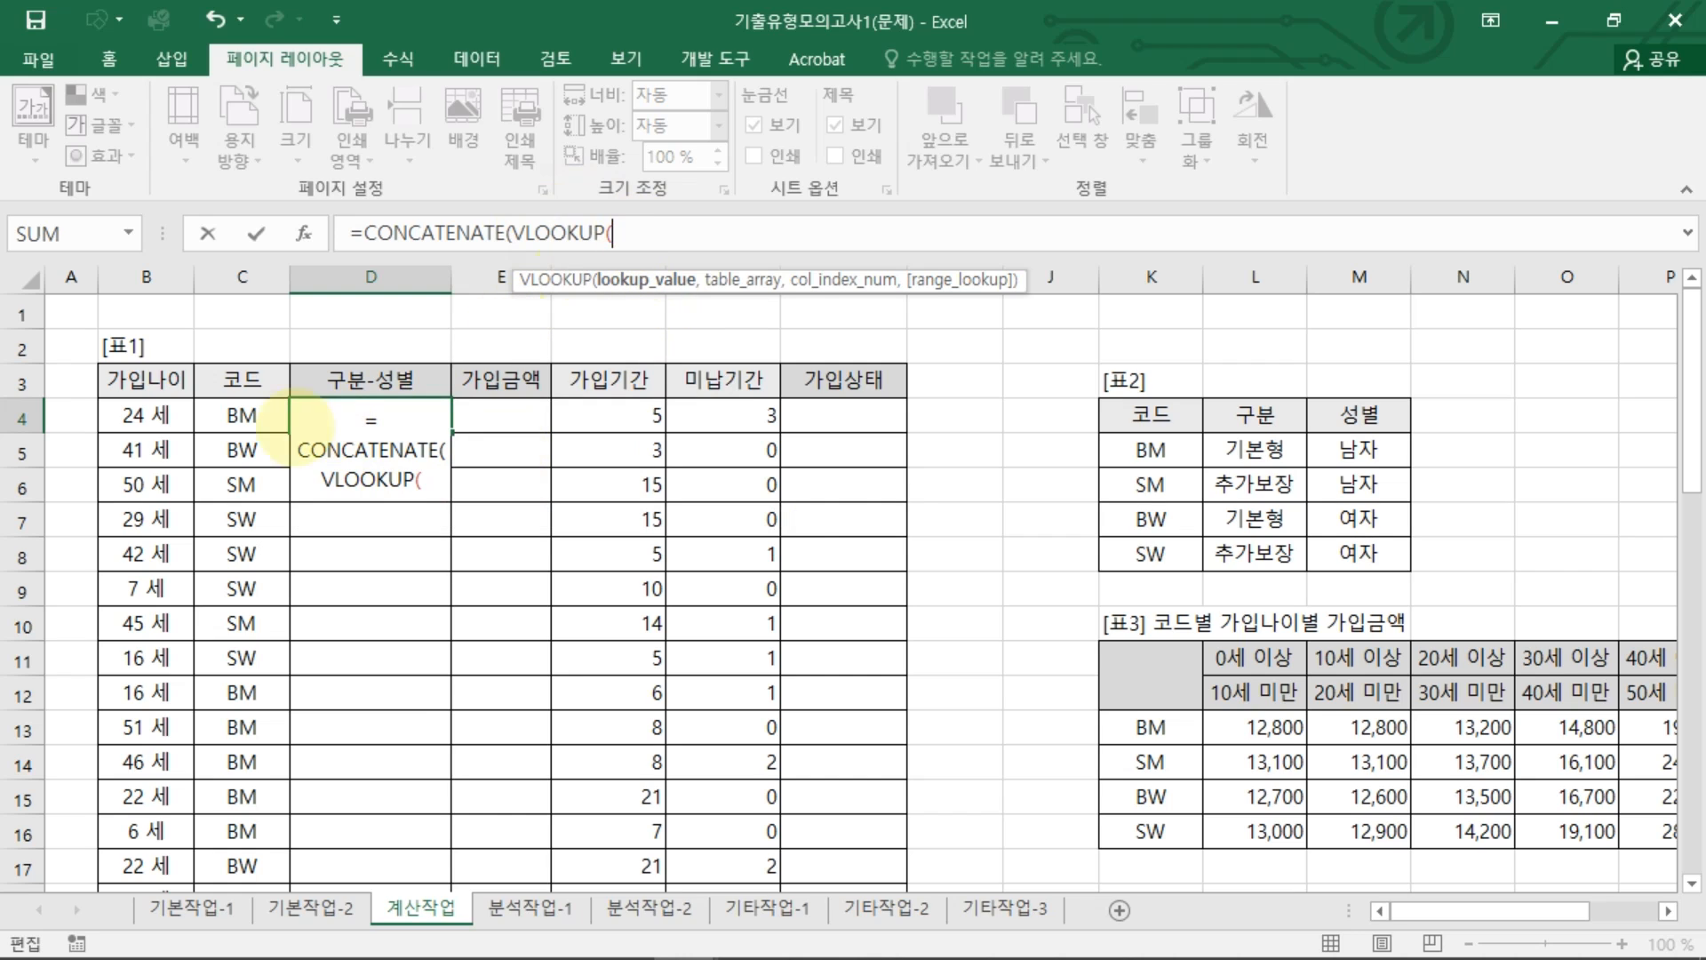
click(242, 415)
text(,)
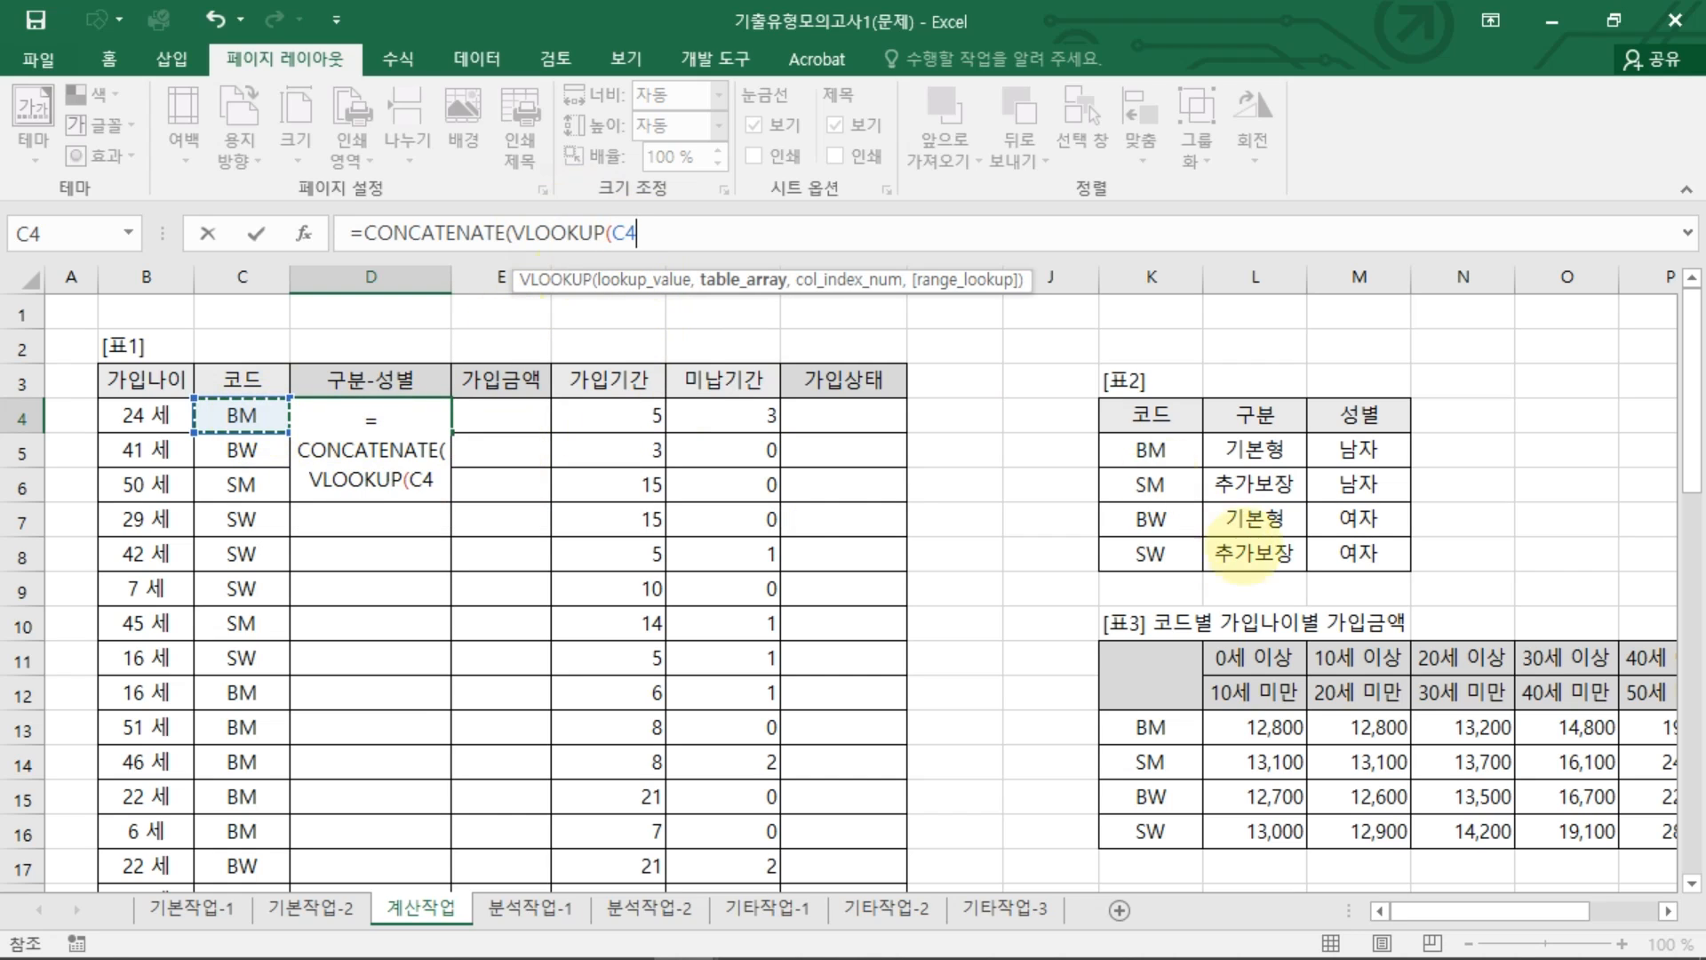
drag(1150, 449, 1364, 562)
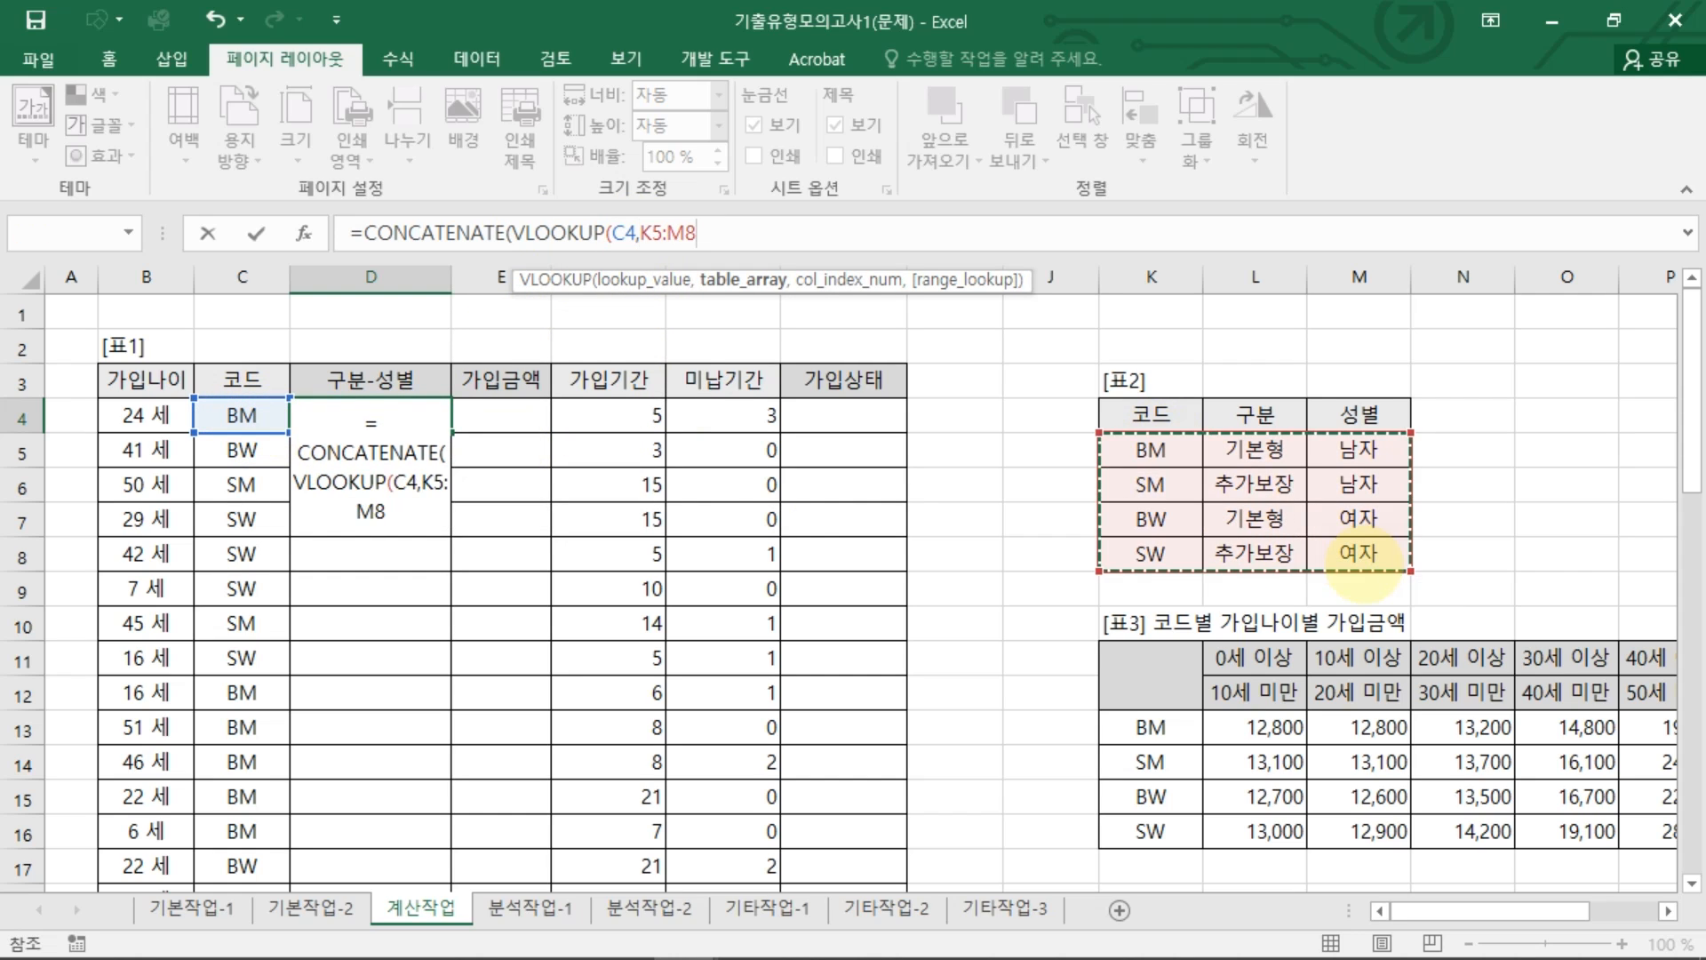
key(F4)
text(,)
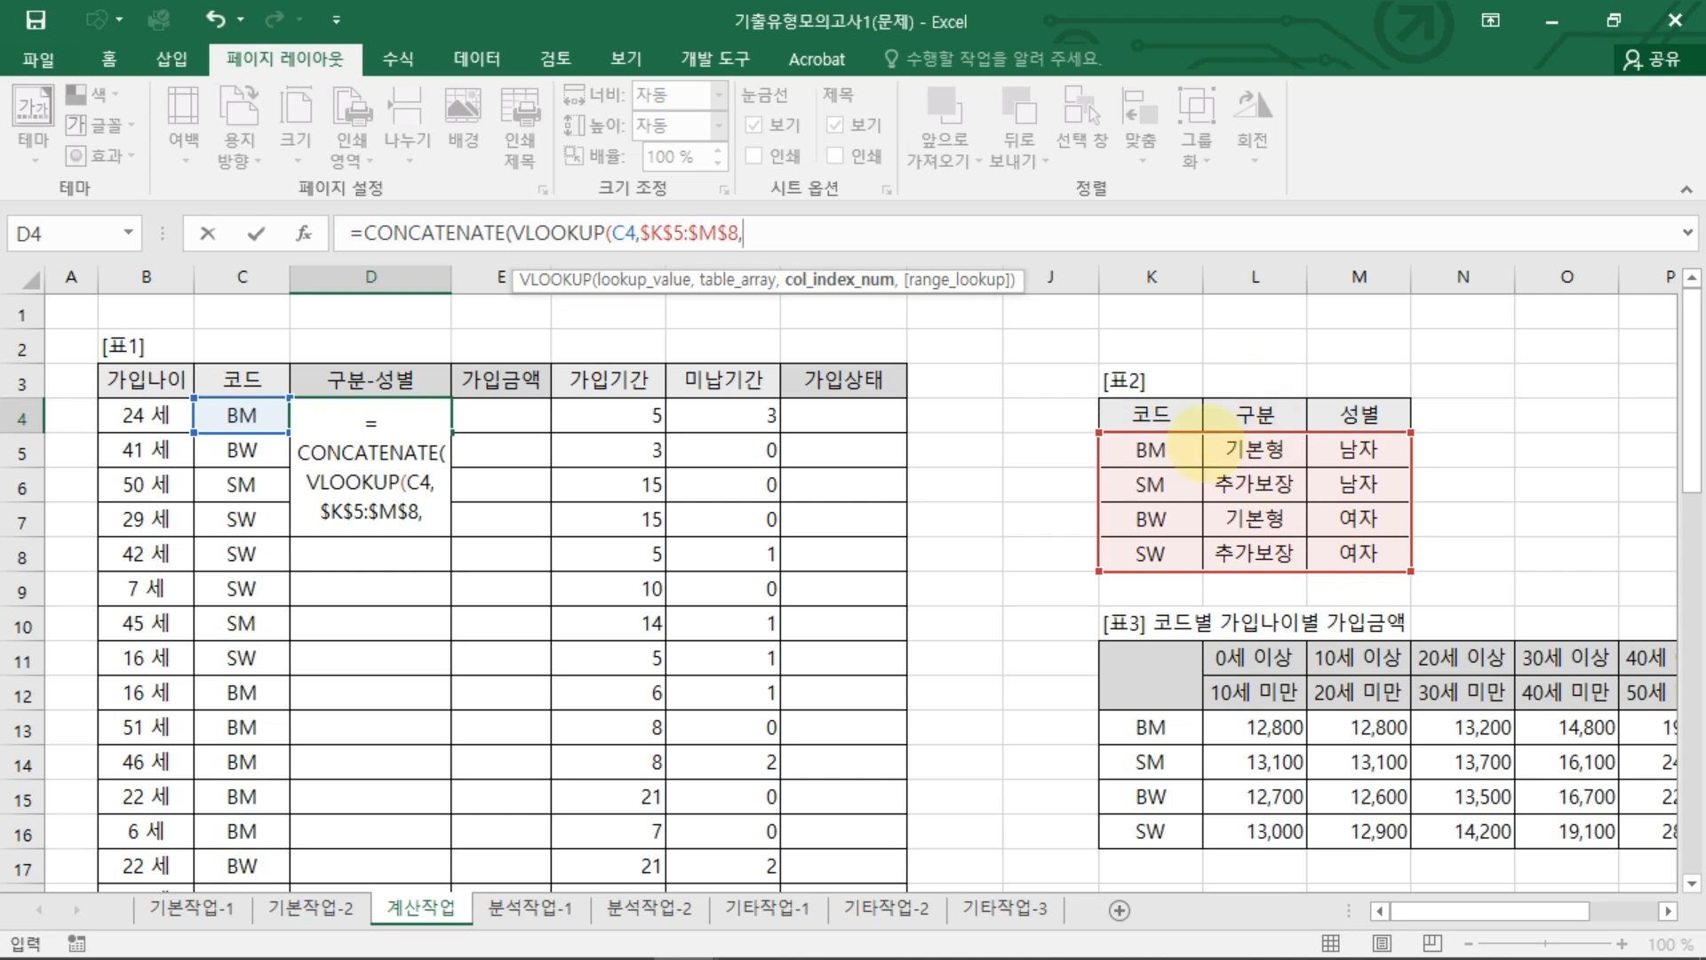
text(2)
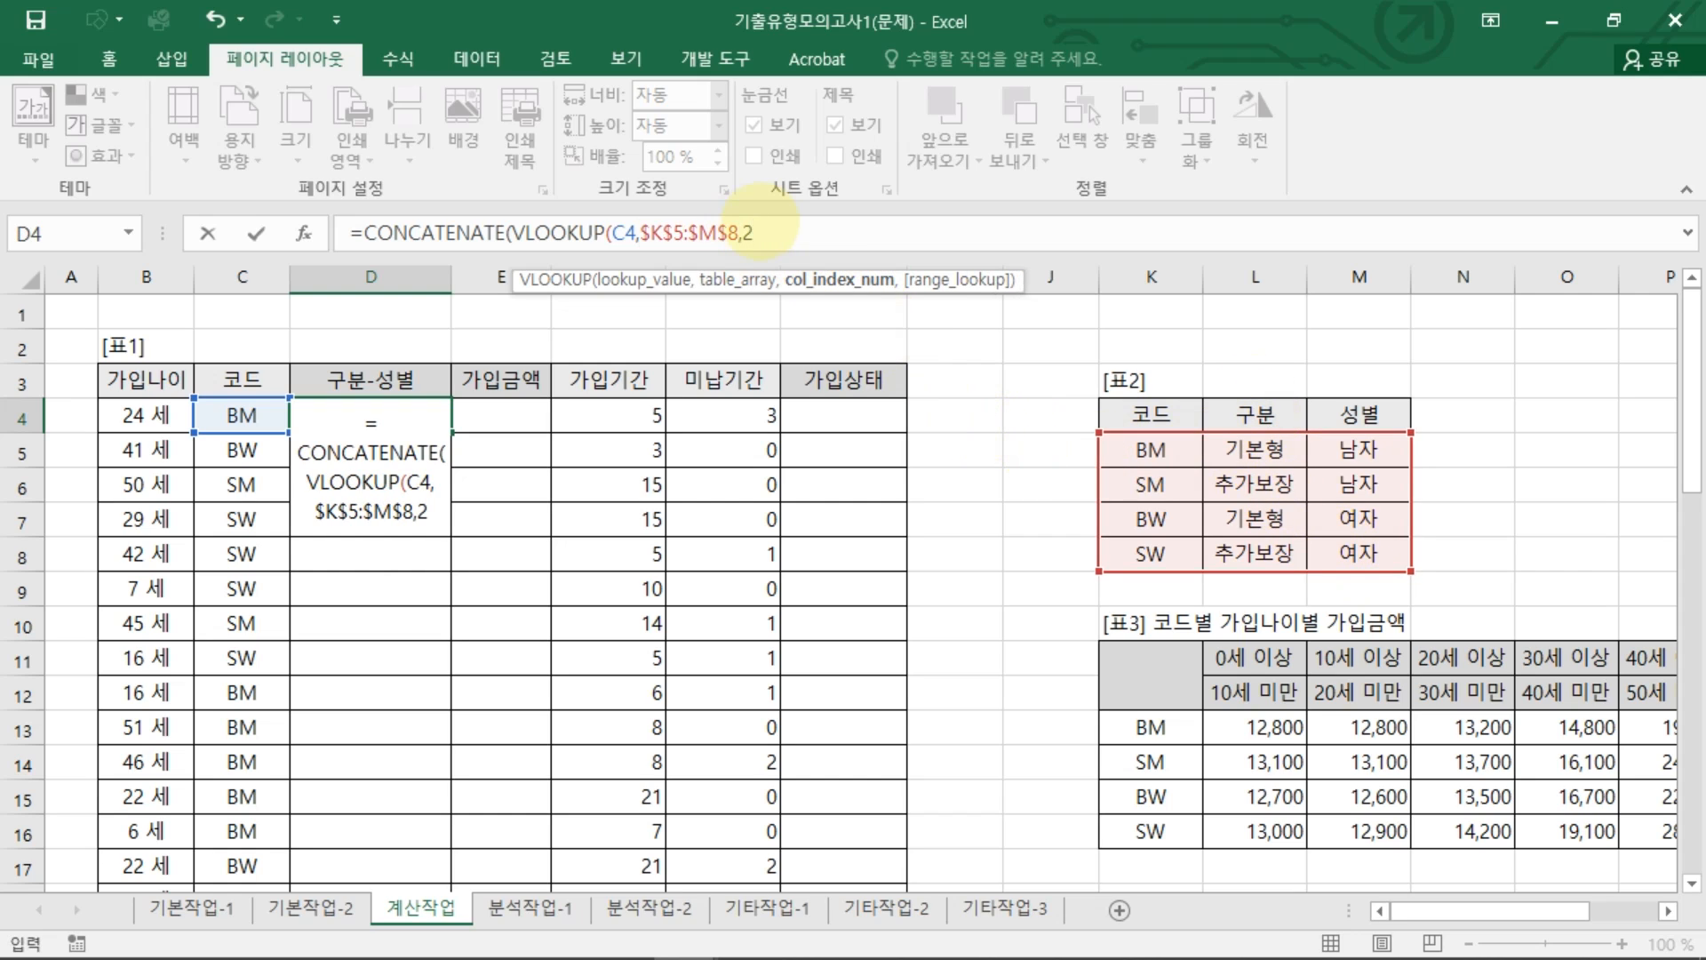
text(,)
double_click(924, 342)
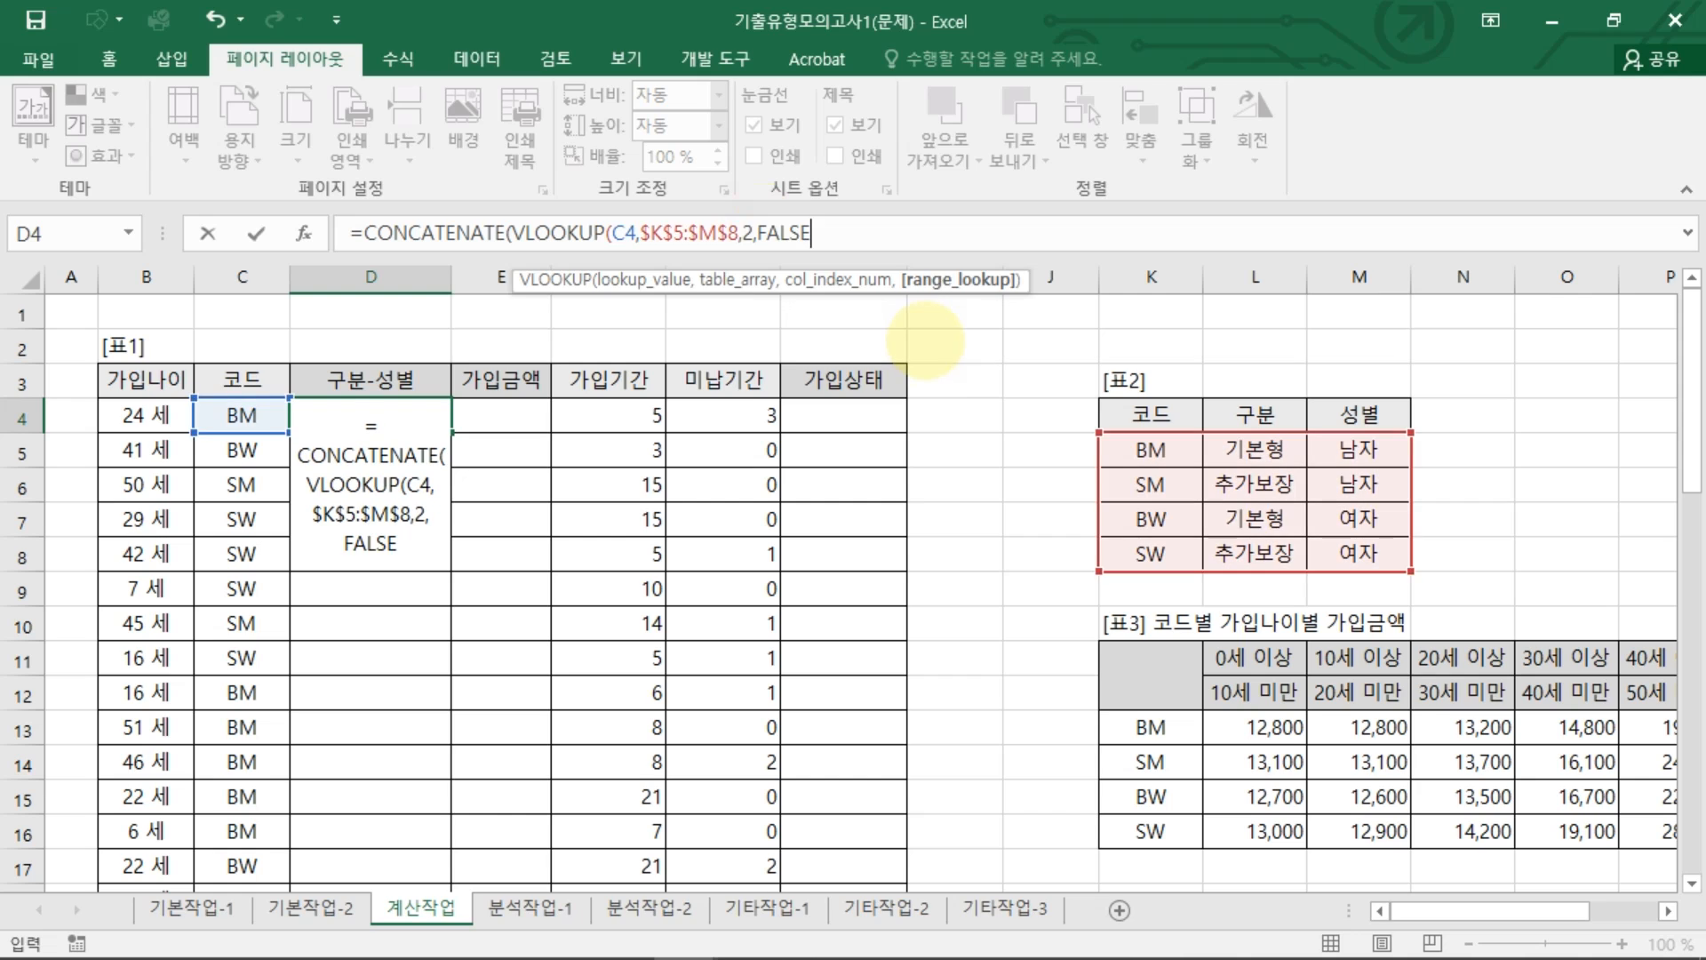
text())
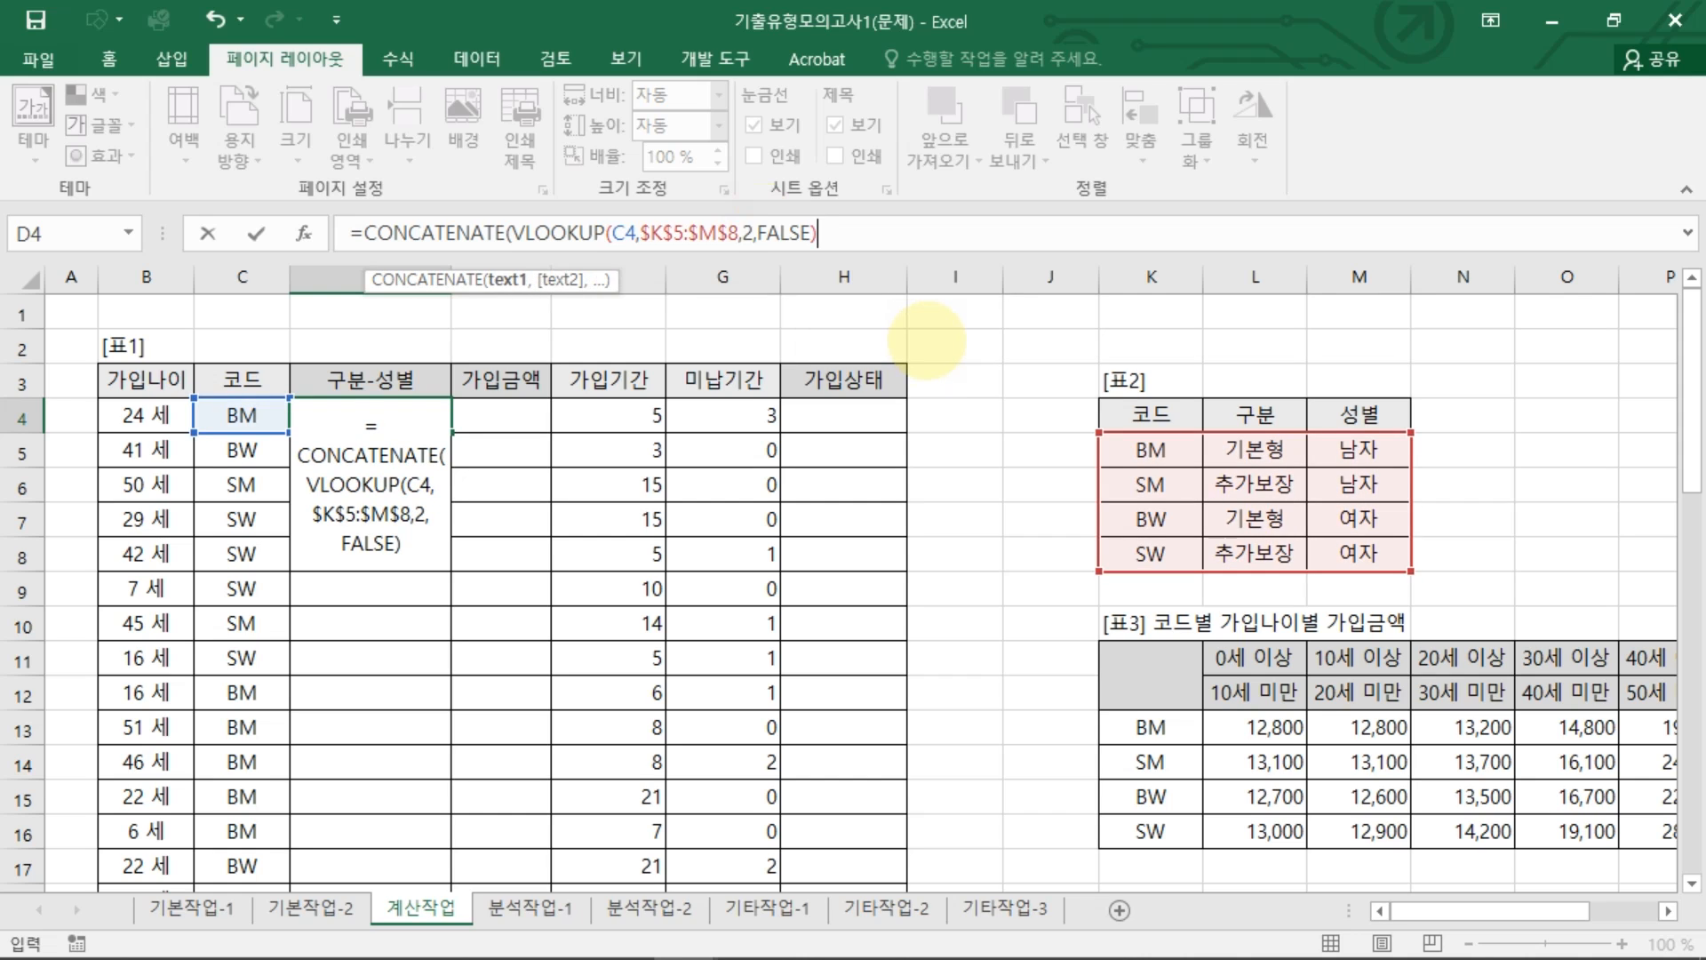
Step: Add the quoted separator "-" as CONCATENATE's second text and open a second VLOOKUP as its third text
text(,-,)
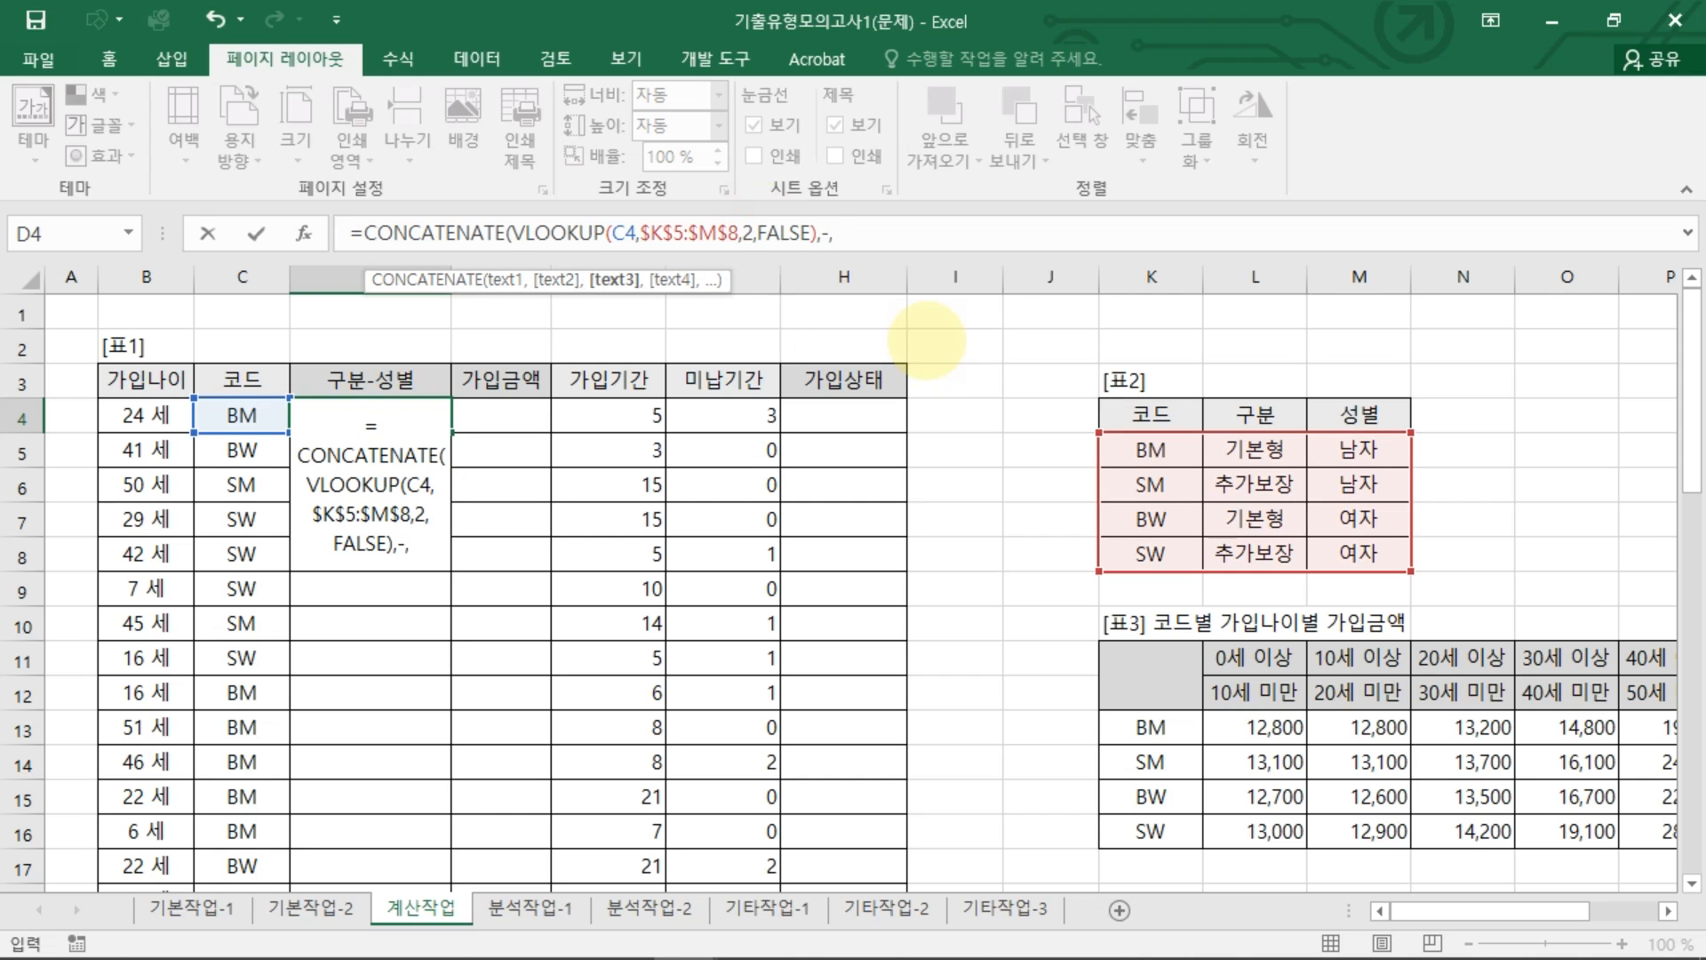
drag(511, 233, 780, 247)
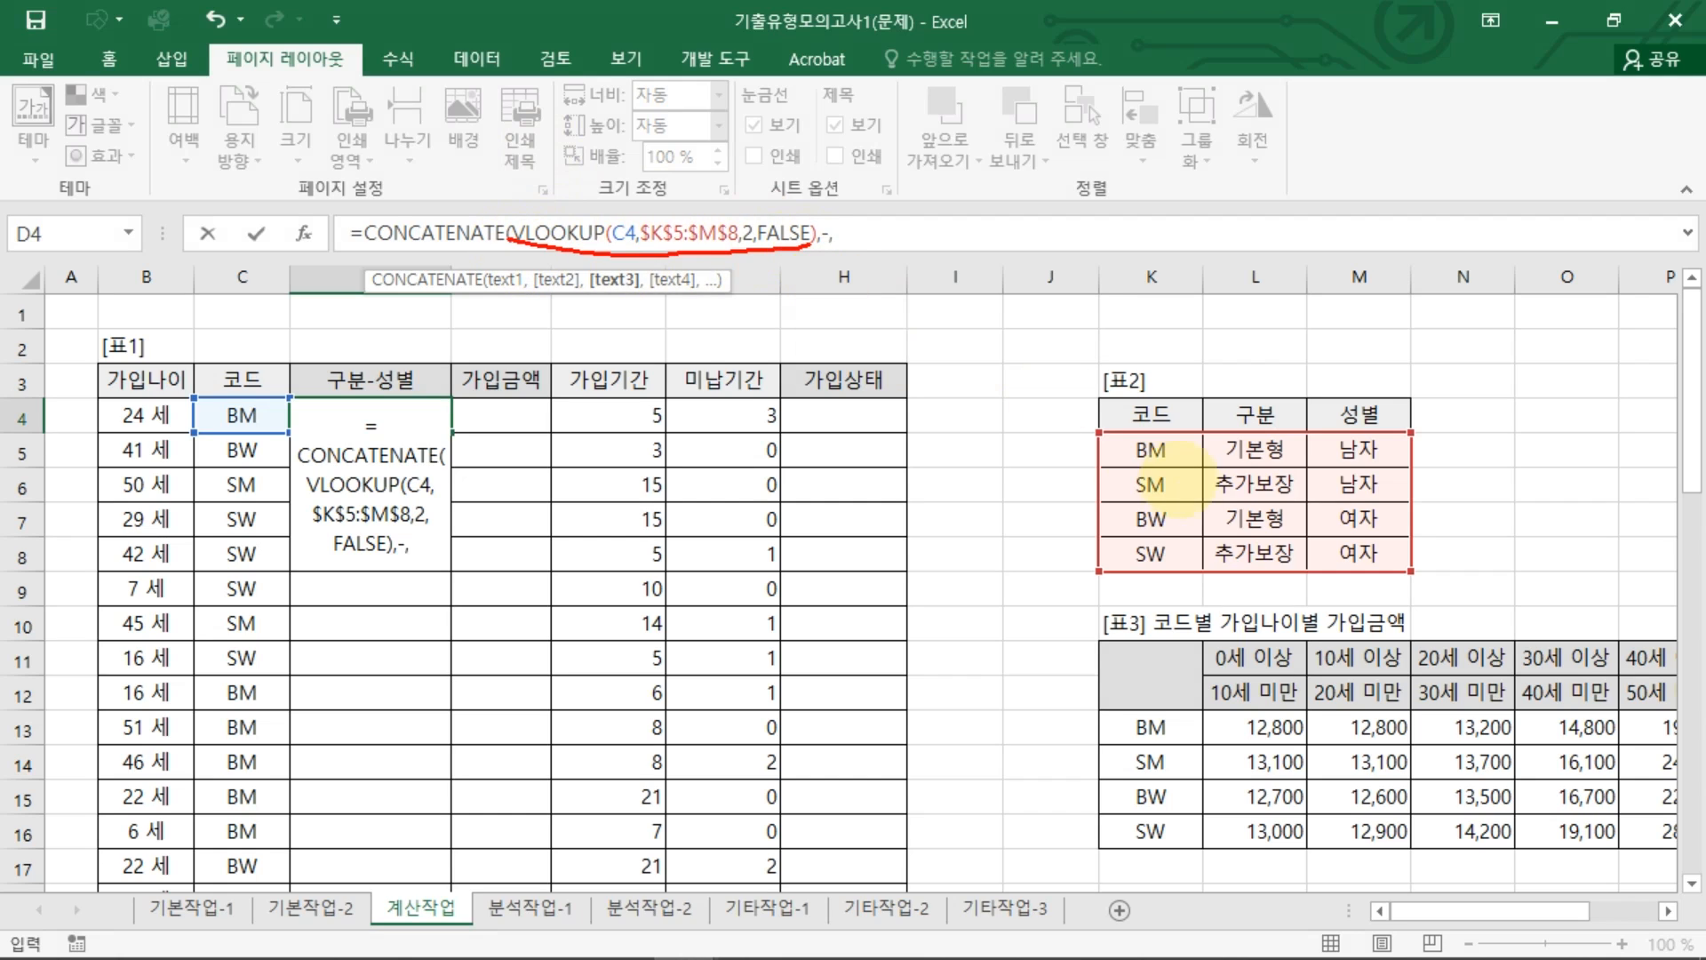
mouse_move(574, 272)
mouse_down()
mouse_move(654, 309)
mouse_move(955, 268)
mouse_move(864, 317)
mouse_up()
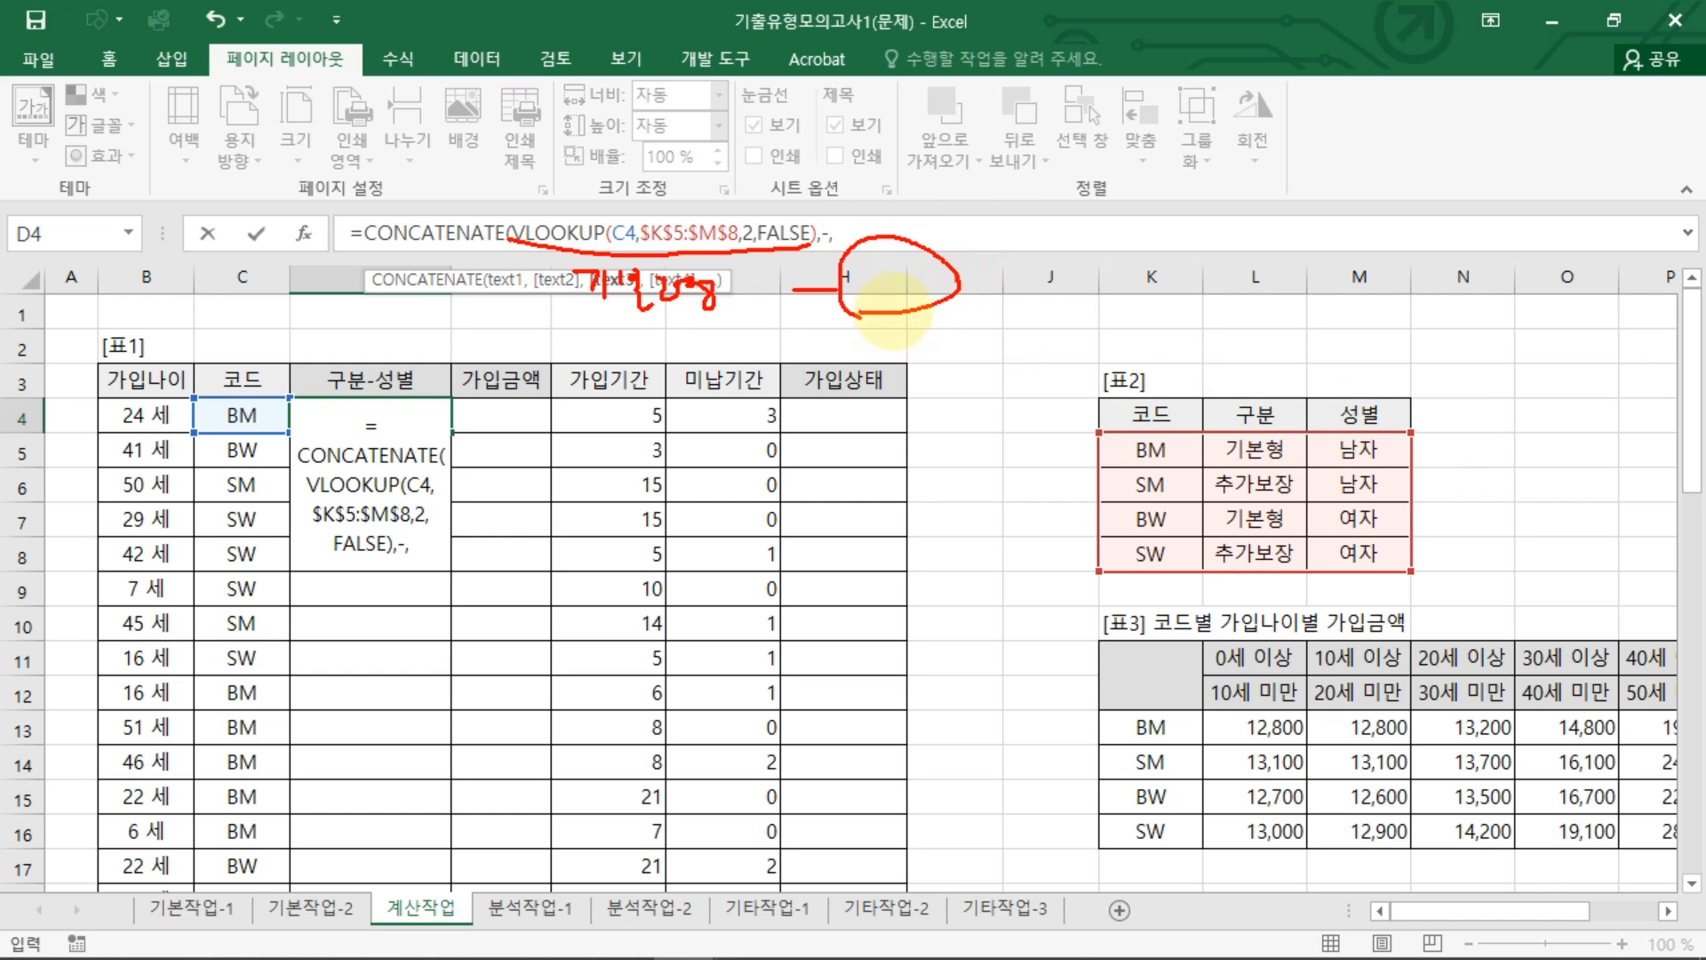
key(Escape)
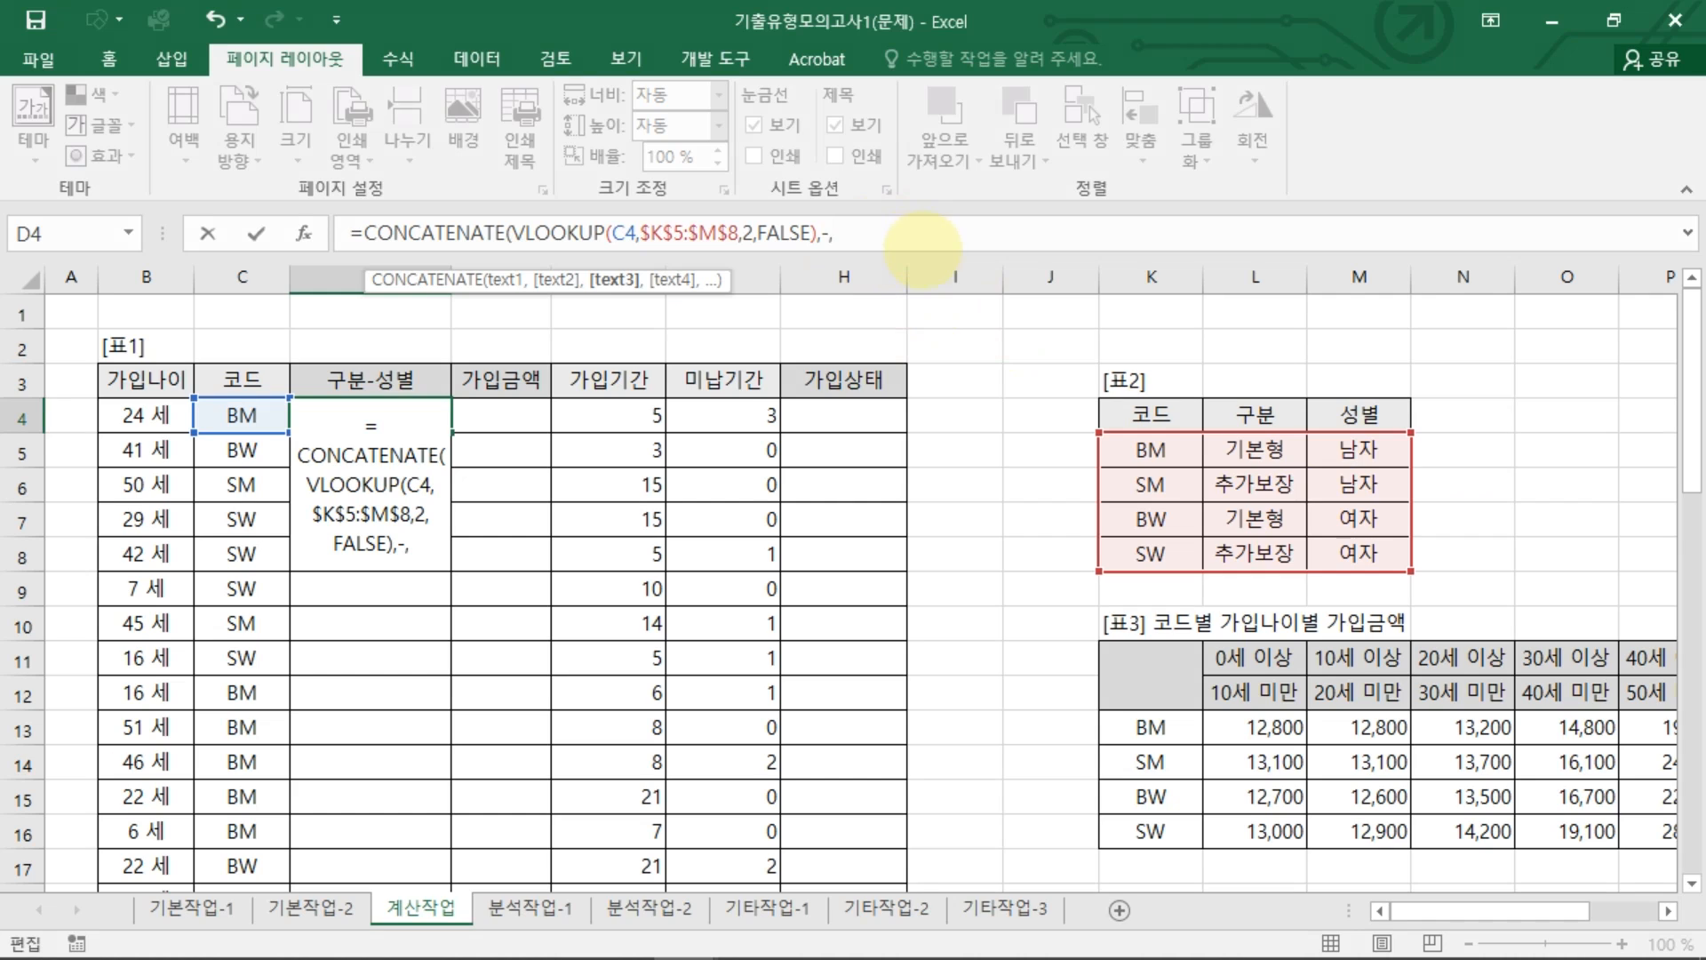
text(VLOOKUP()
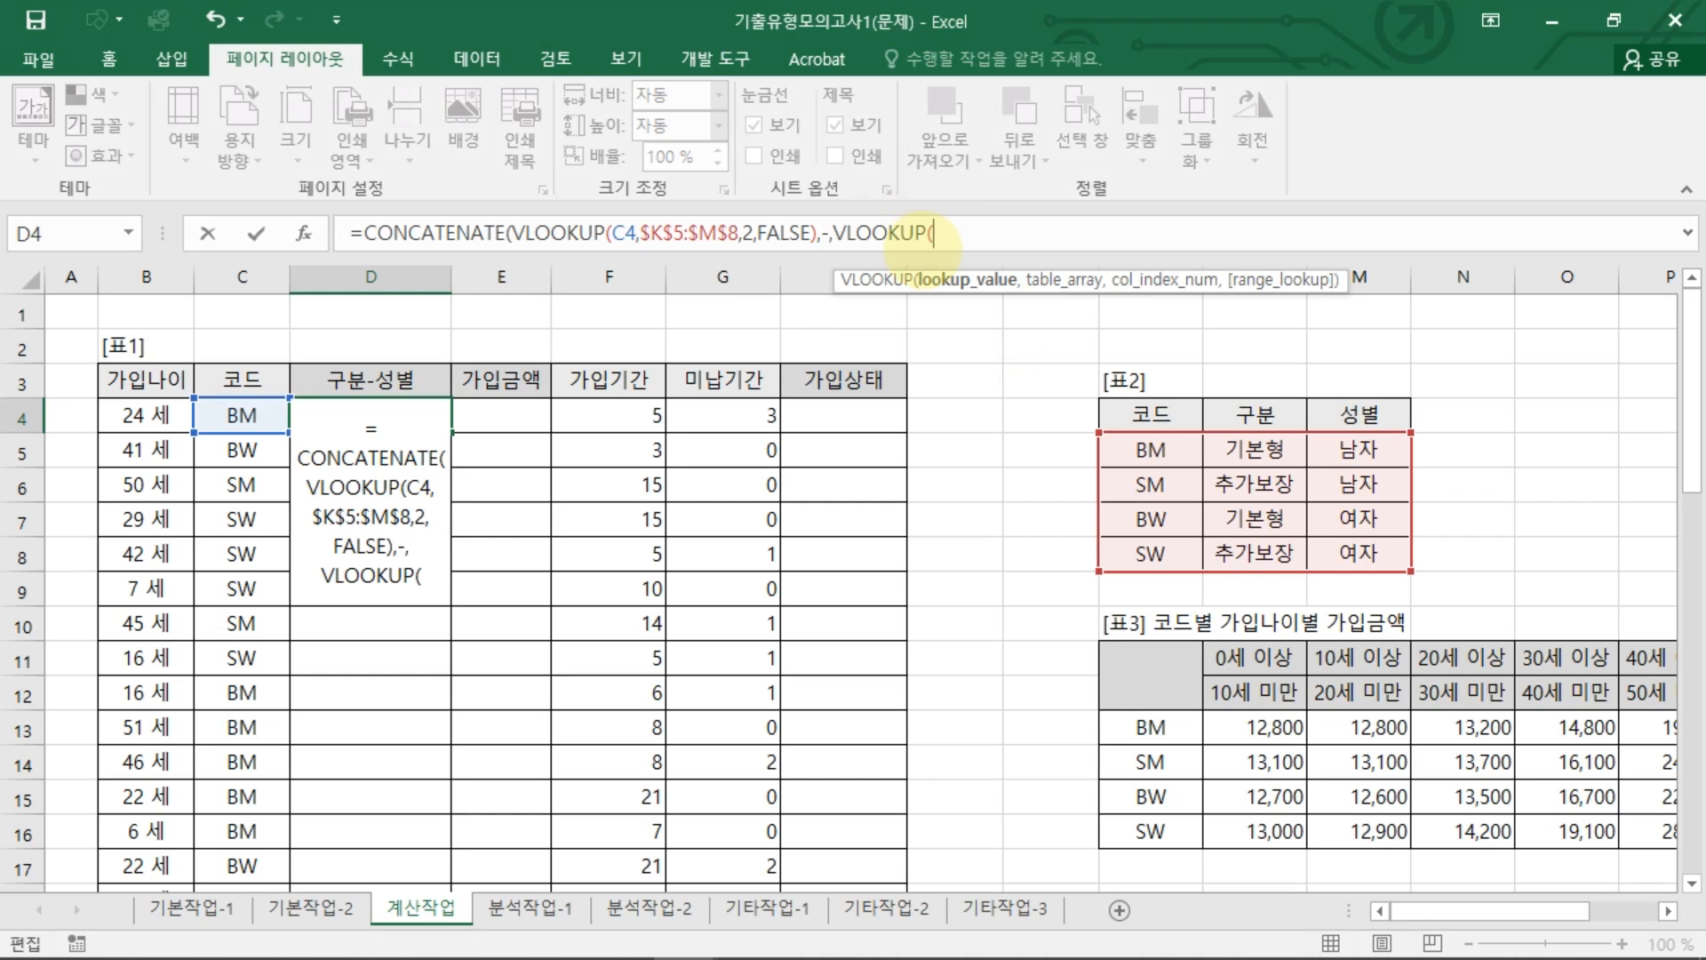
click(821, 232)
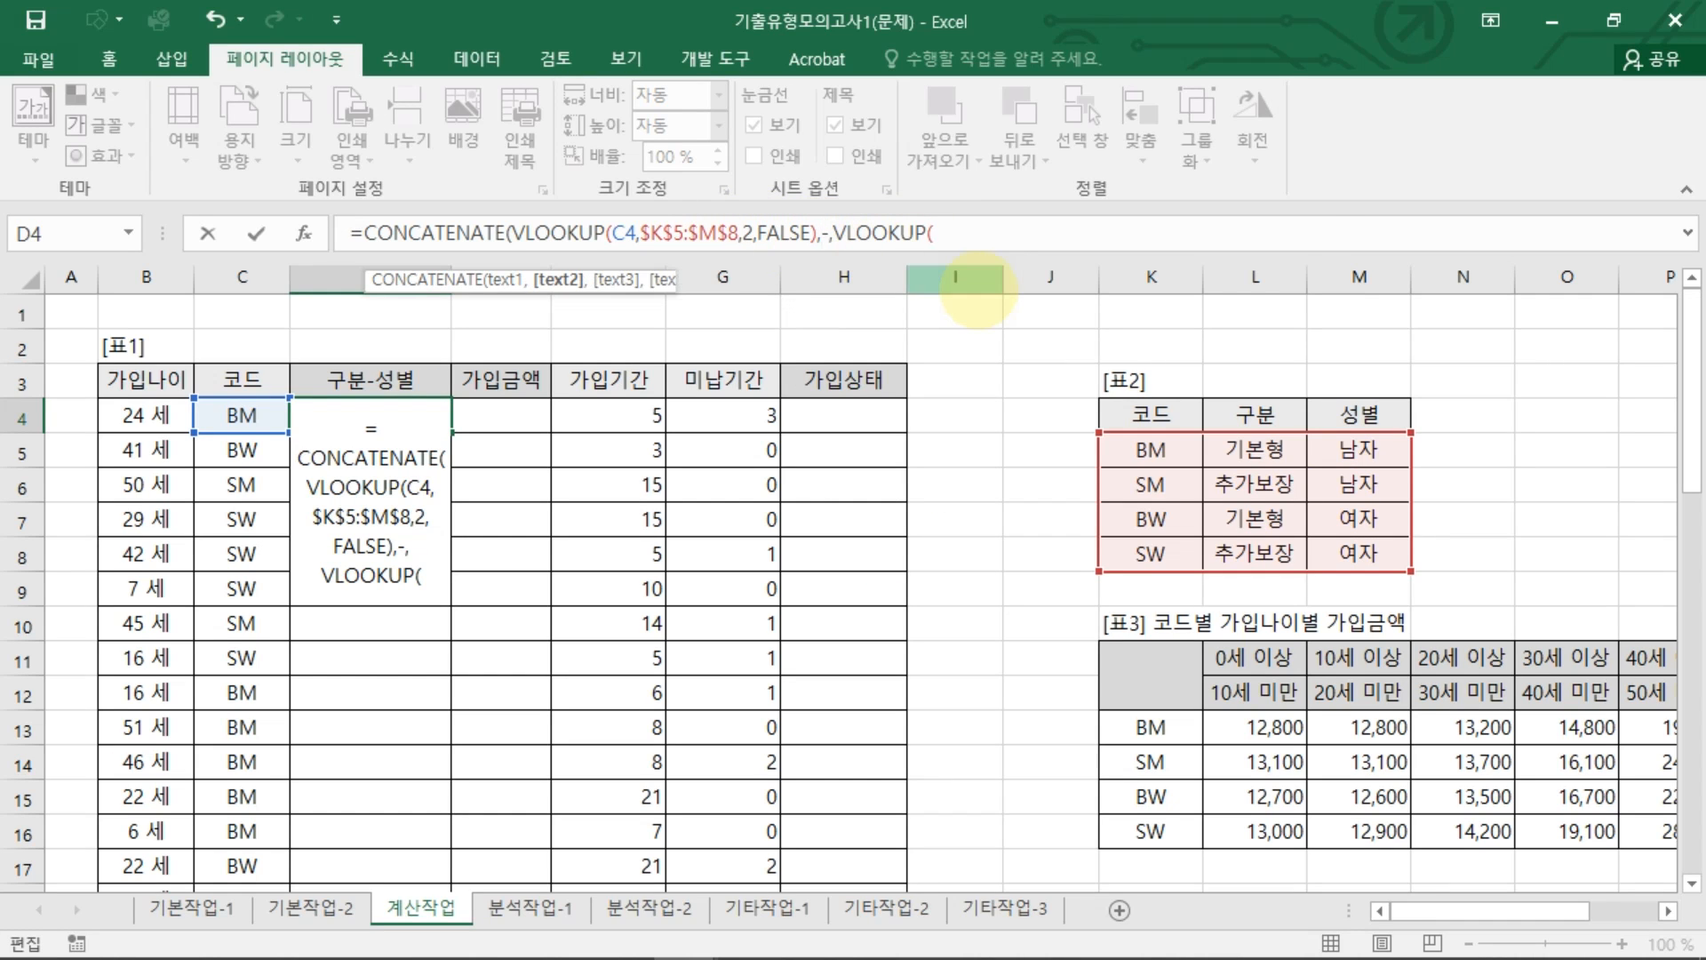
text("-")
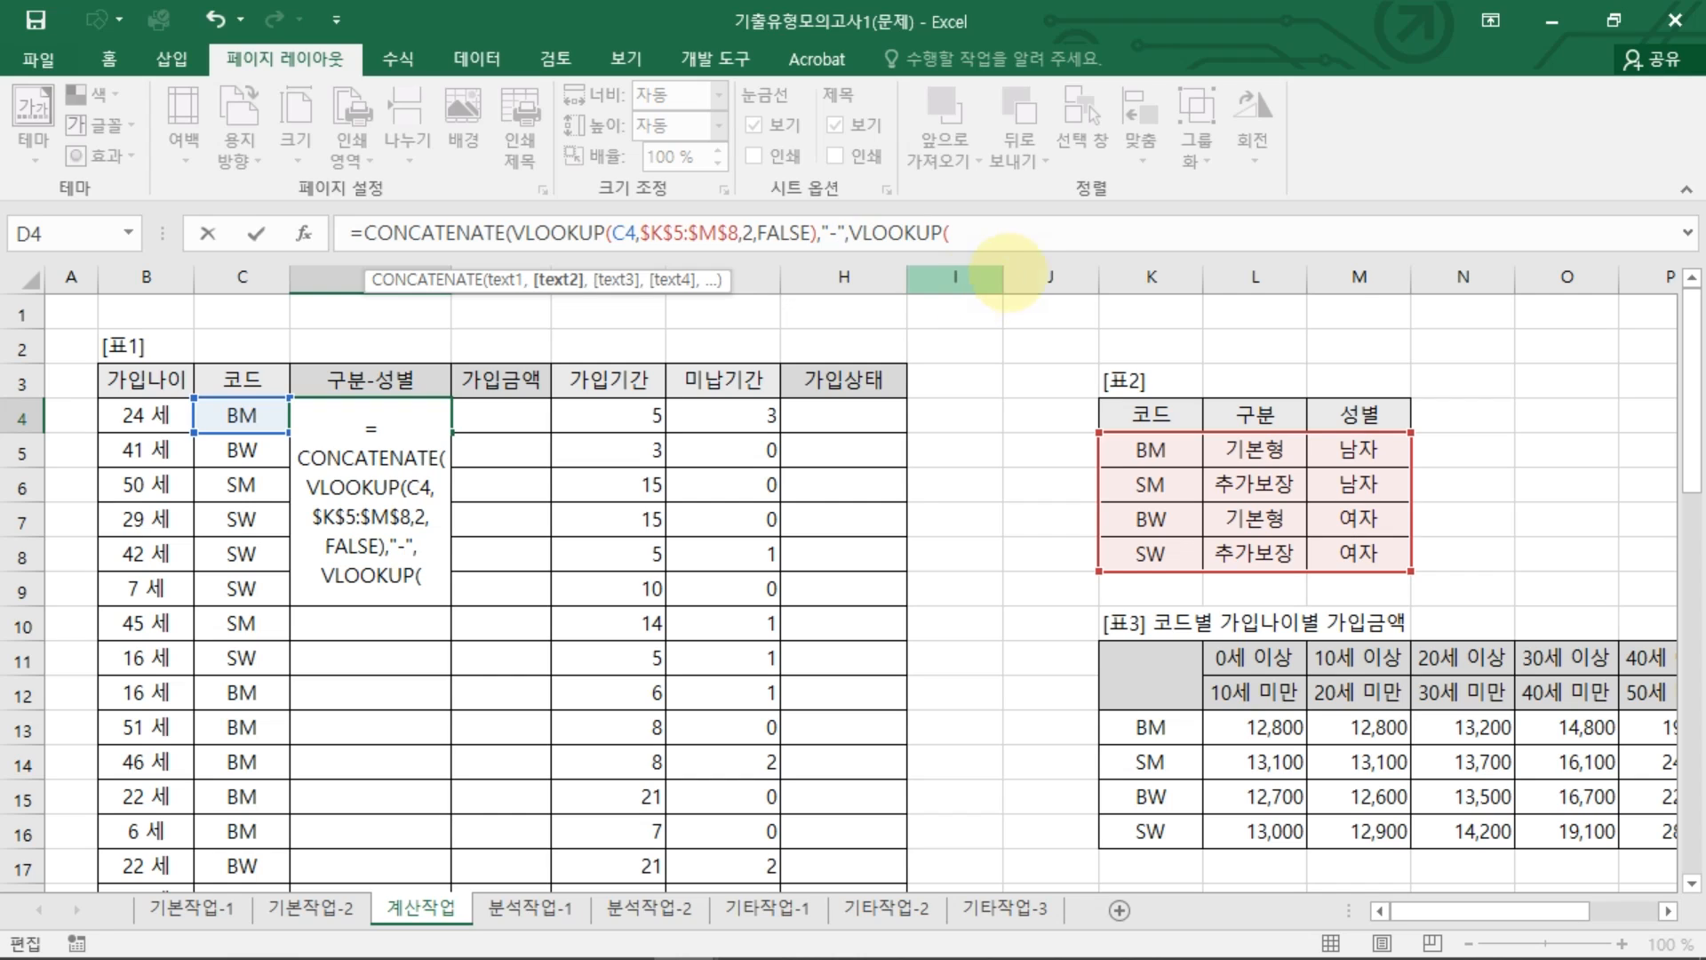
Step: Complete the second VLOOKUP with C4, $K$5:$M$8, column 3 and FALSE, close both functions and enter the formula in D4
click(1019, 231)
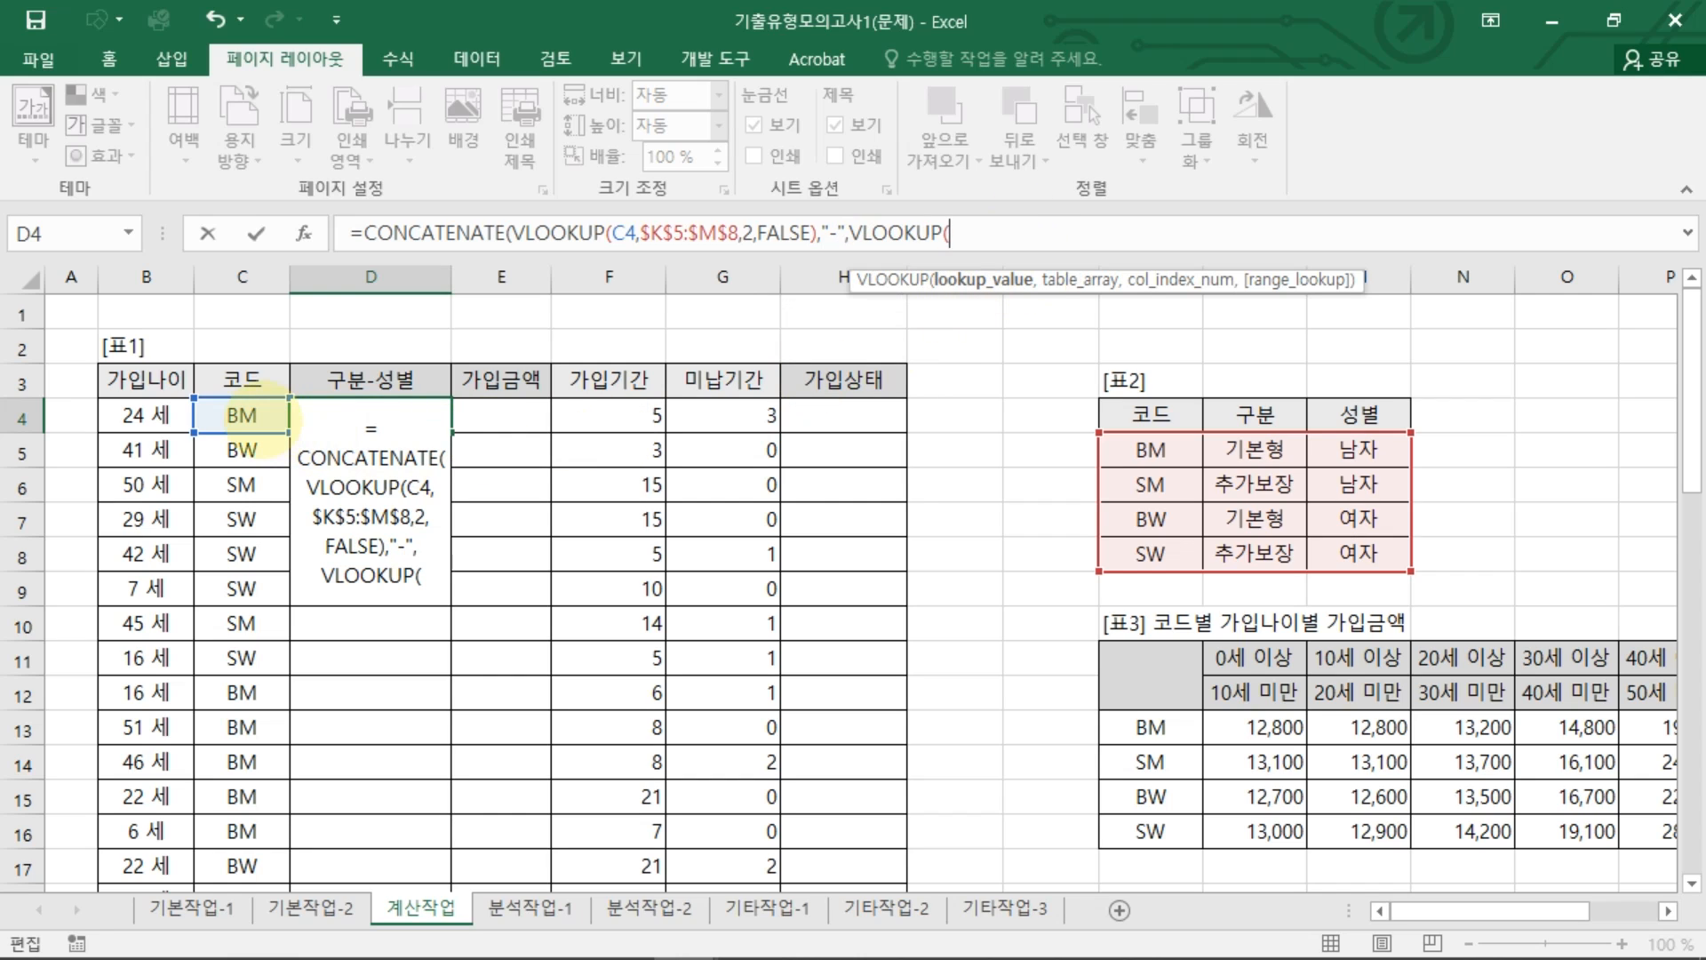
click(257, 416)
text(,)
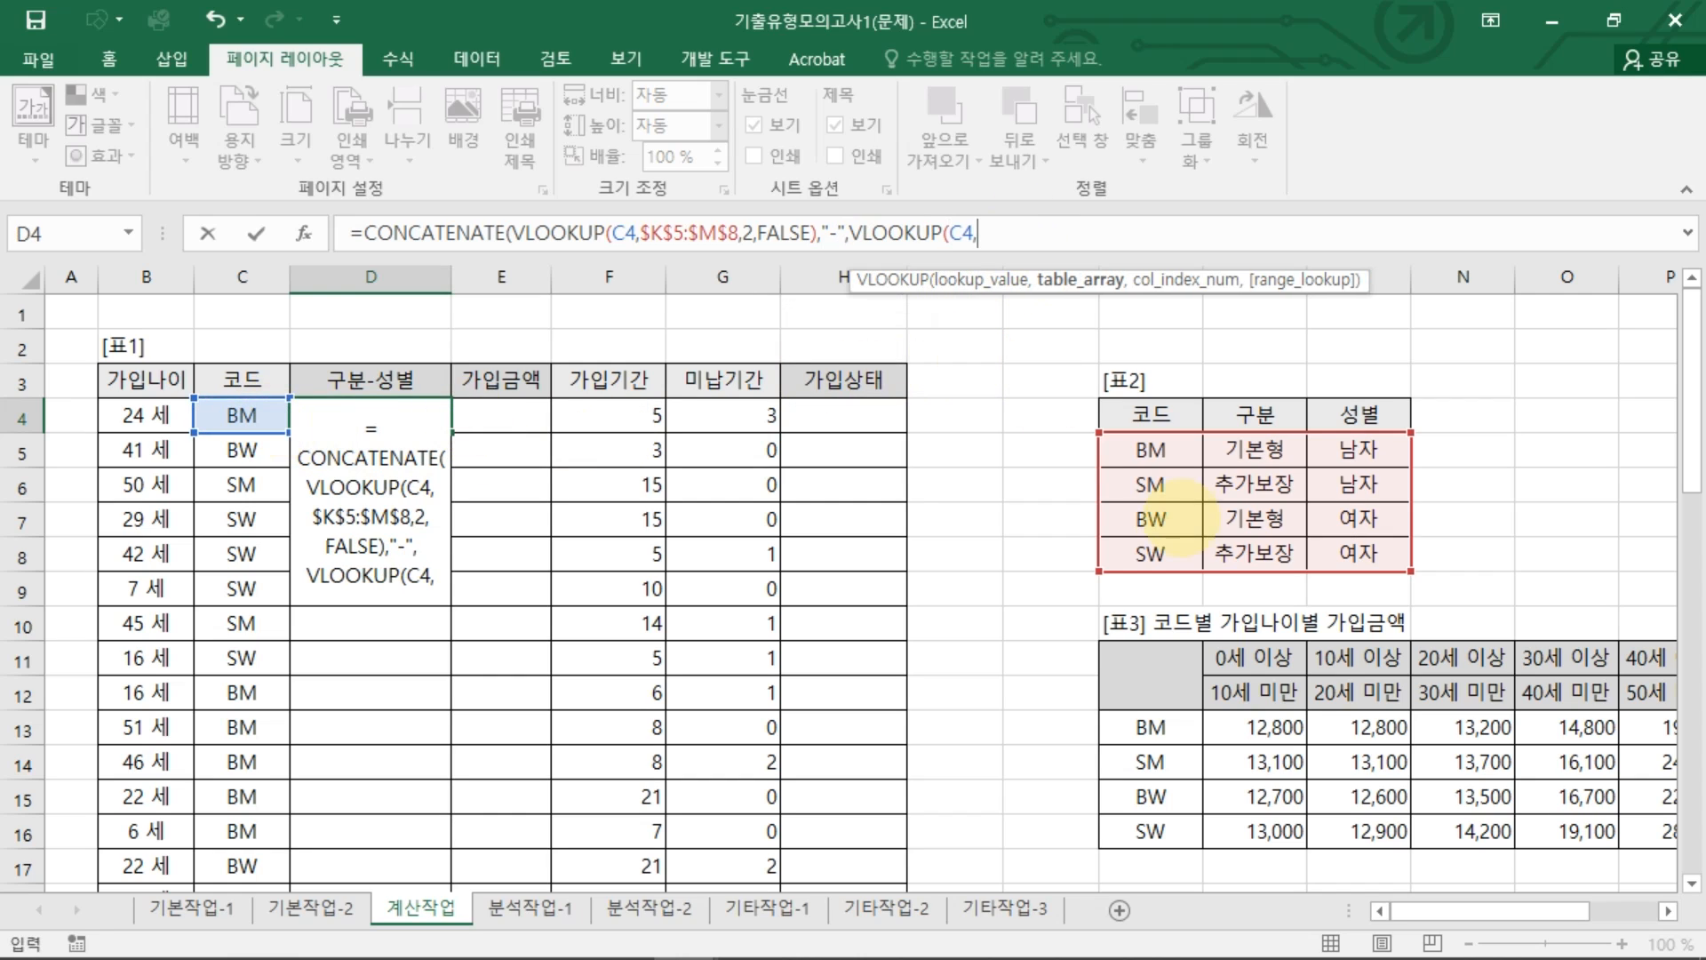
drag(1151, 450, 1411, 566)
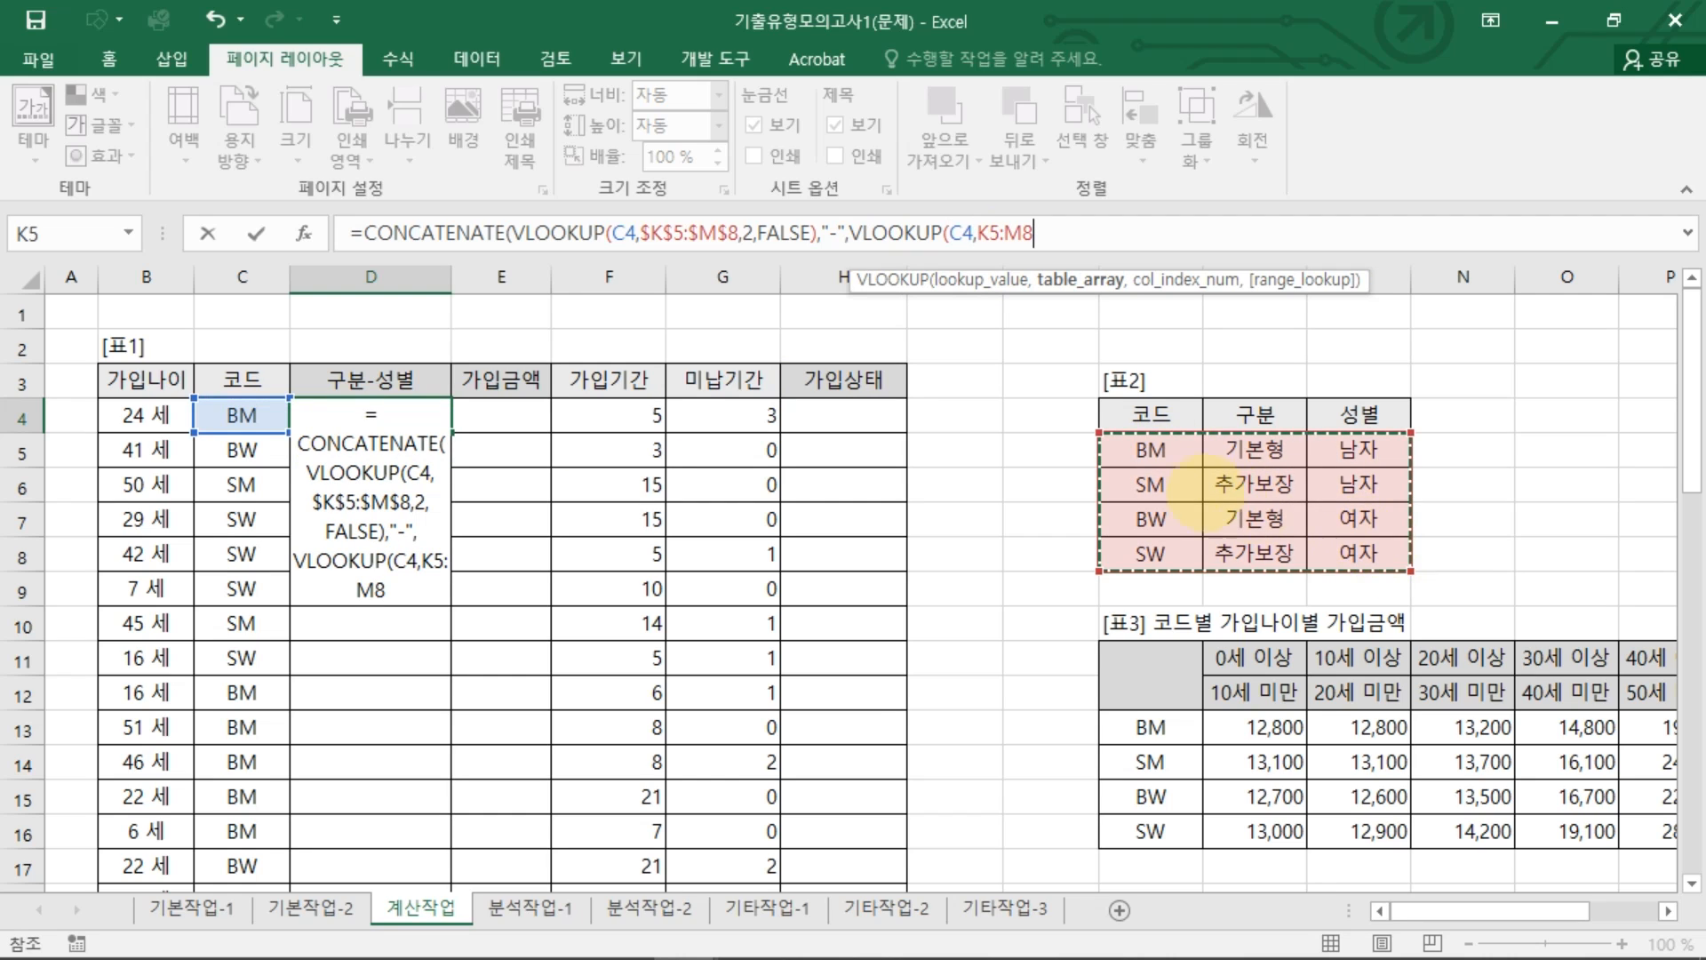
key(F4)
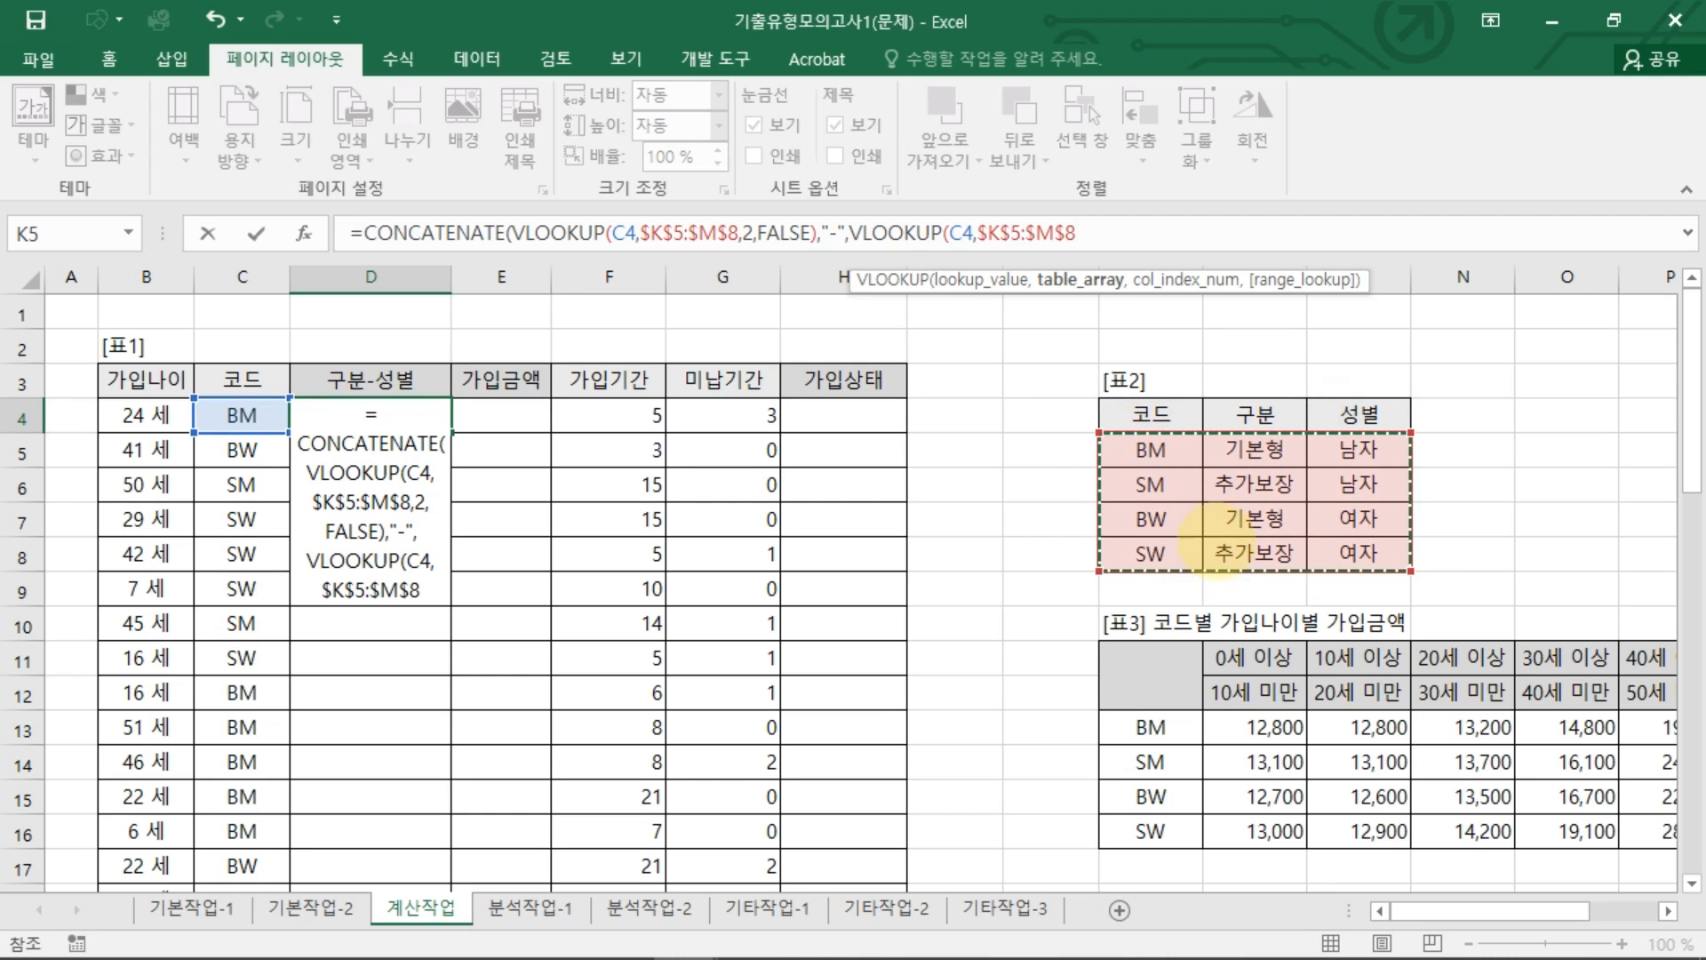
text(,)
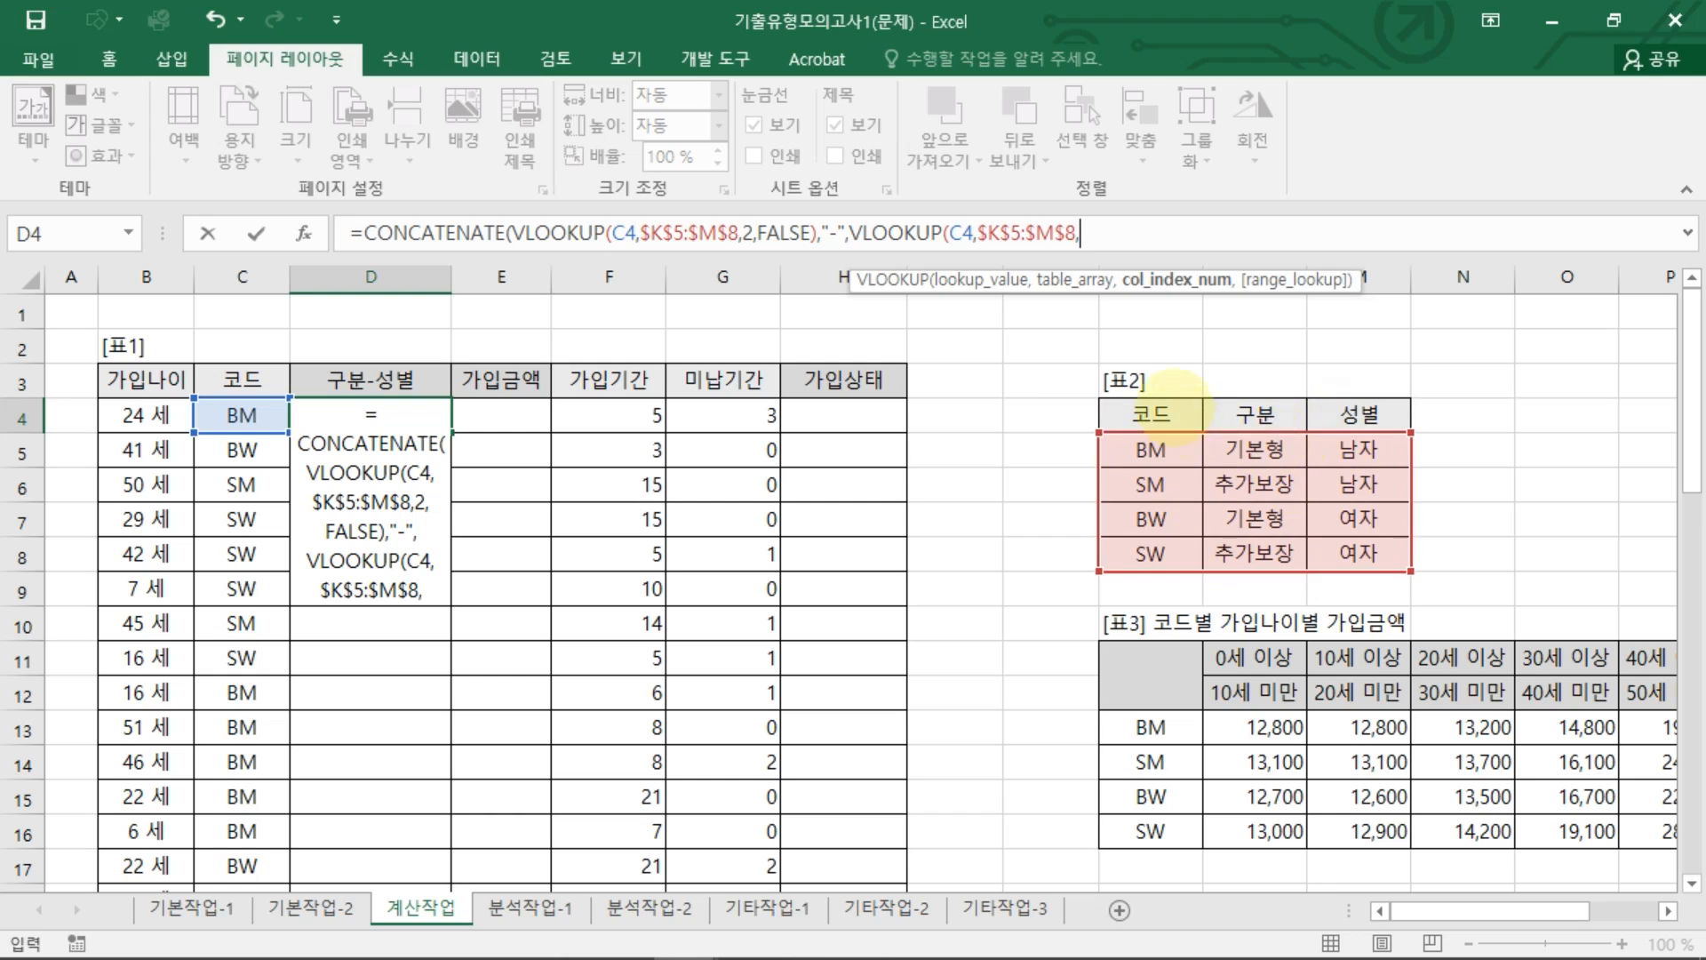
mouse_move(1171, 375)
mouse_down()
mouse_move(1166, 417)
mouse_move(1344, 428)
mouse_up()
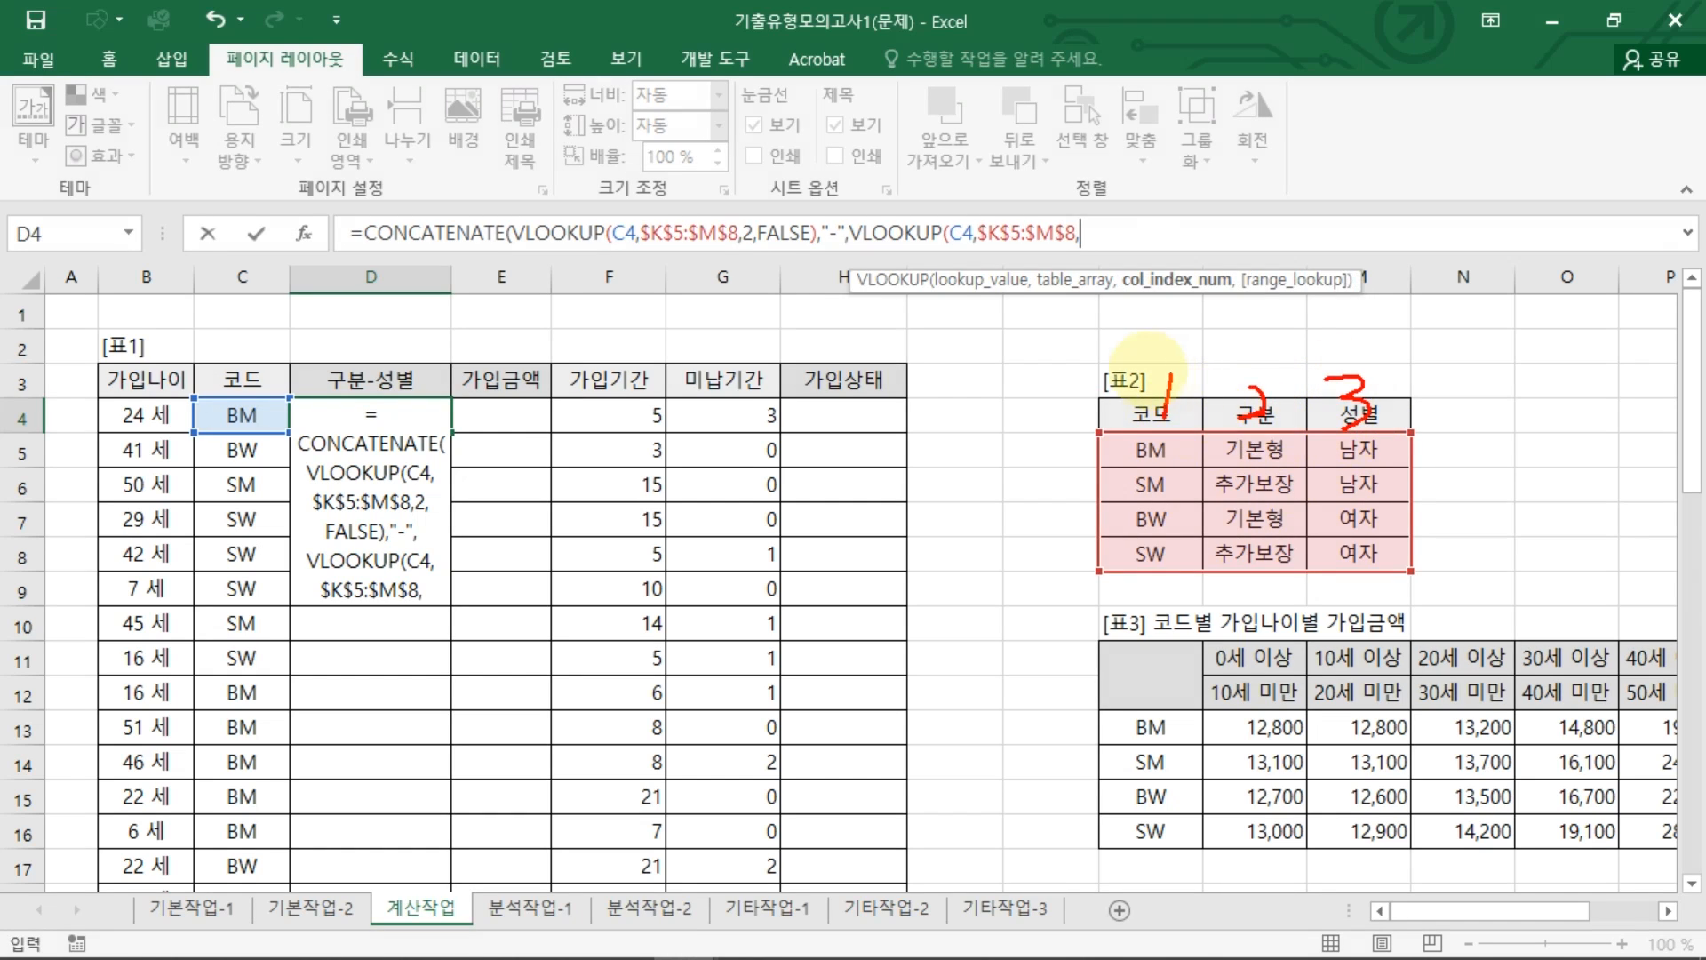
text(3,)
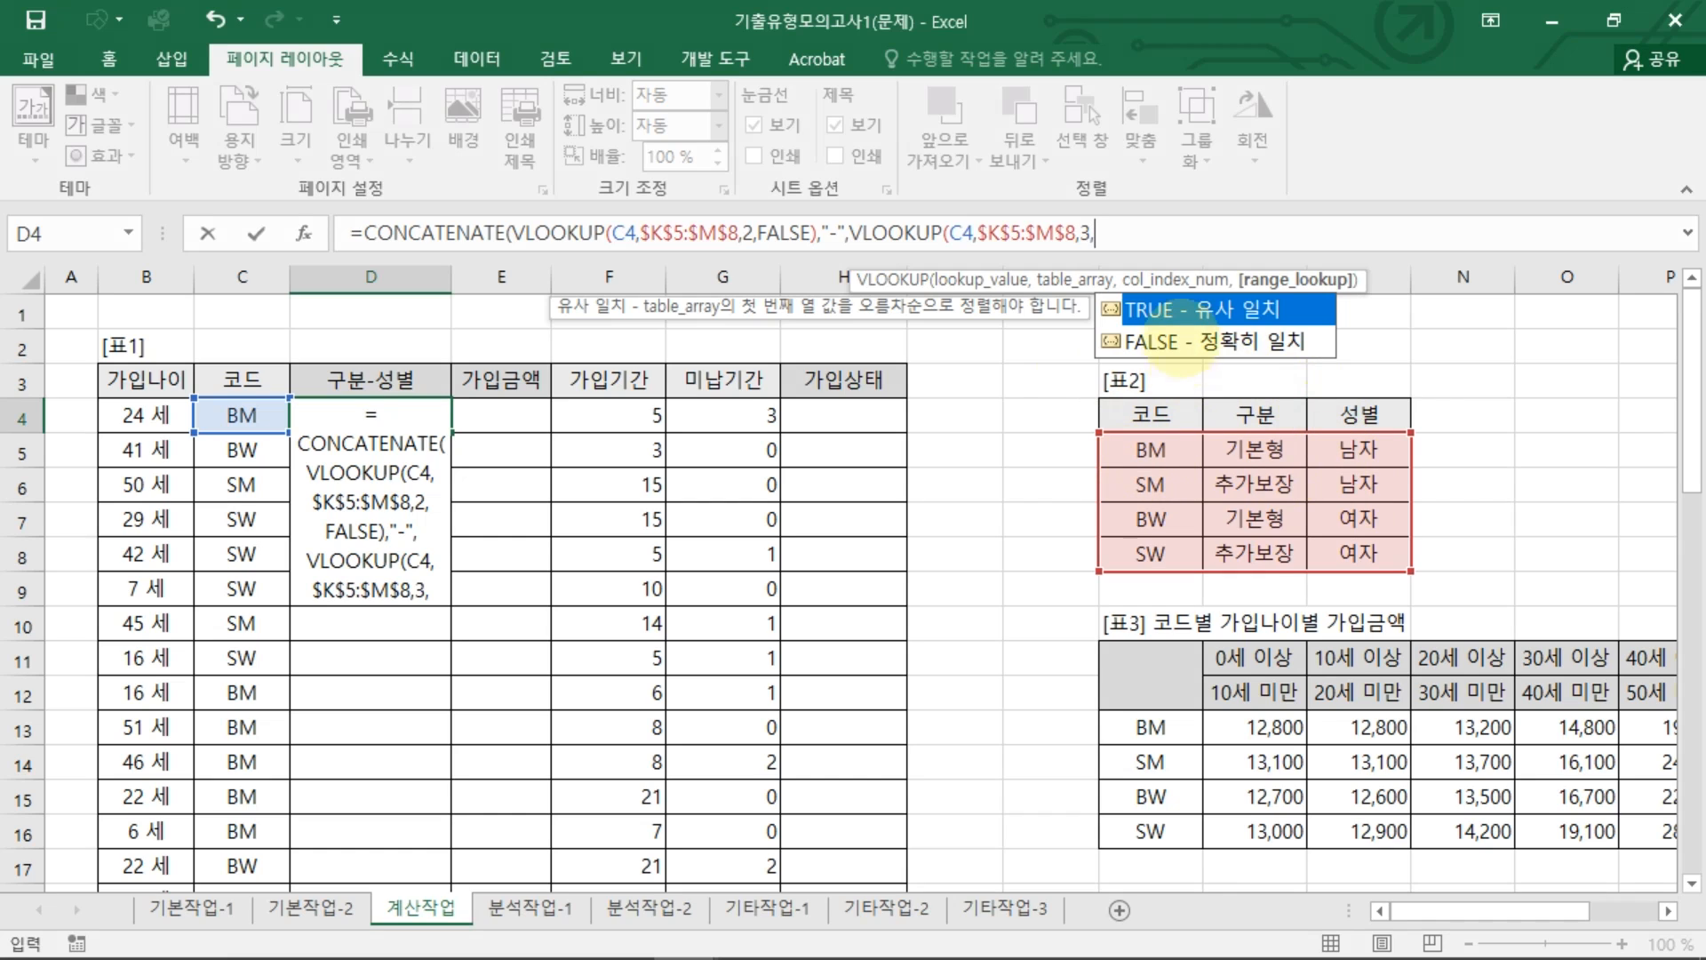
double_click(1230, 341)
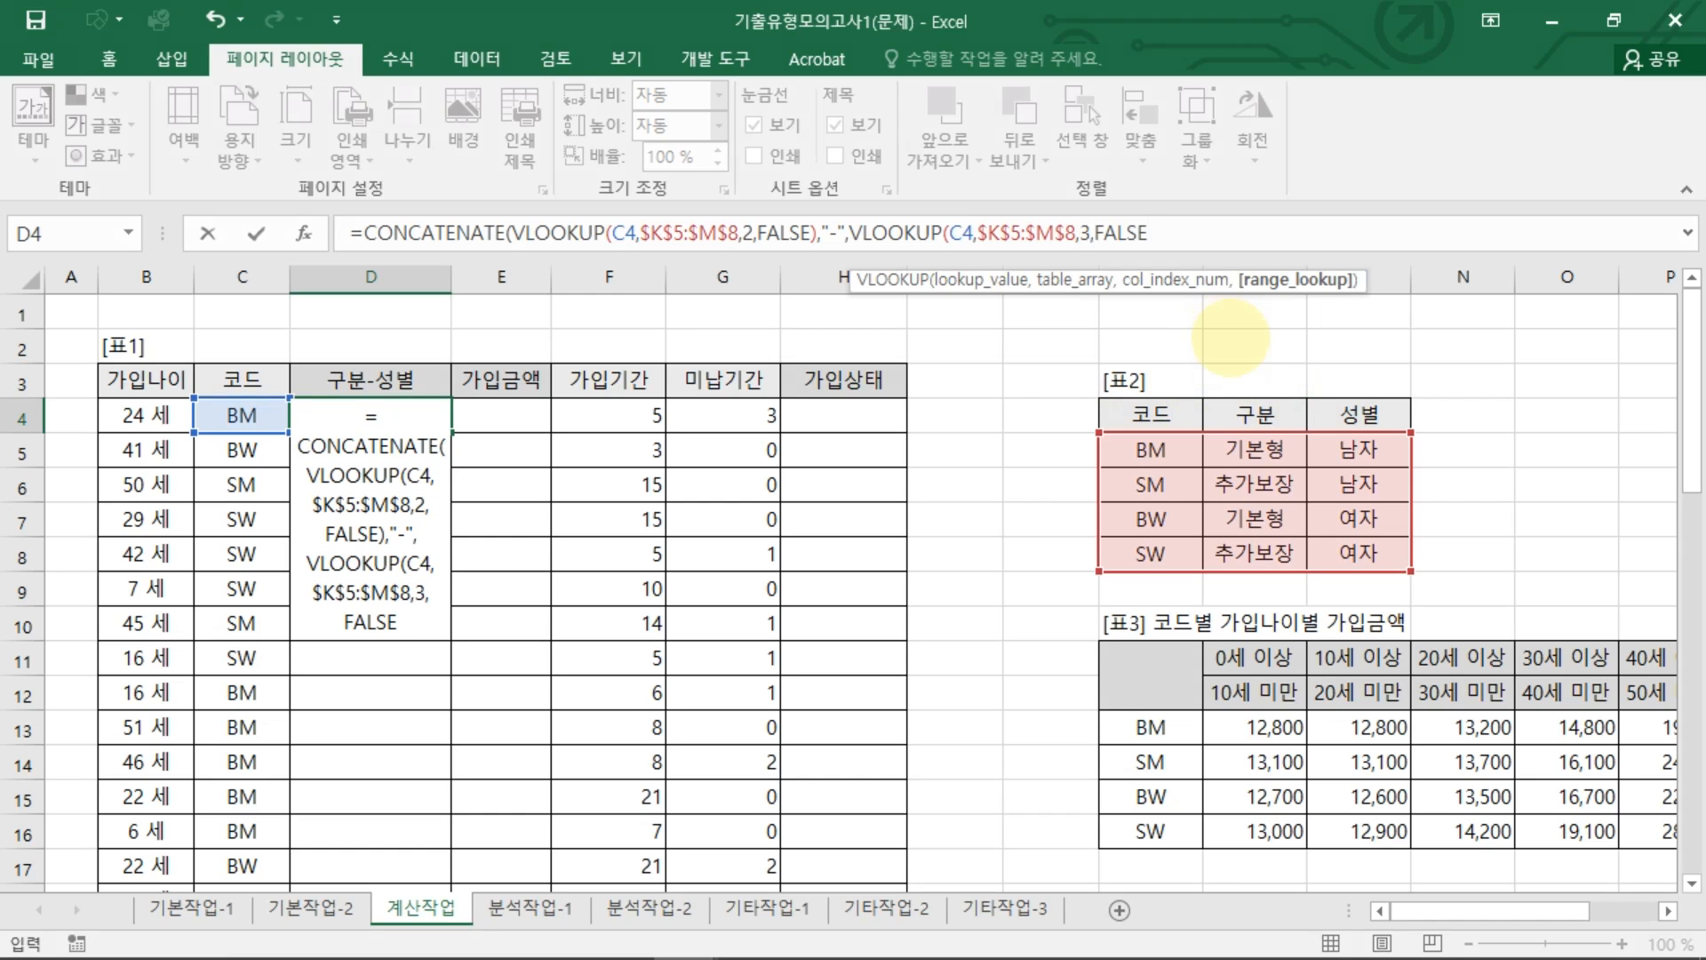
text())
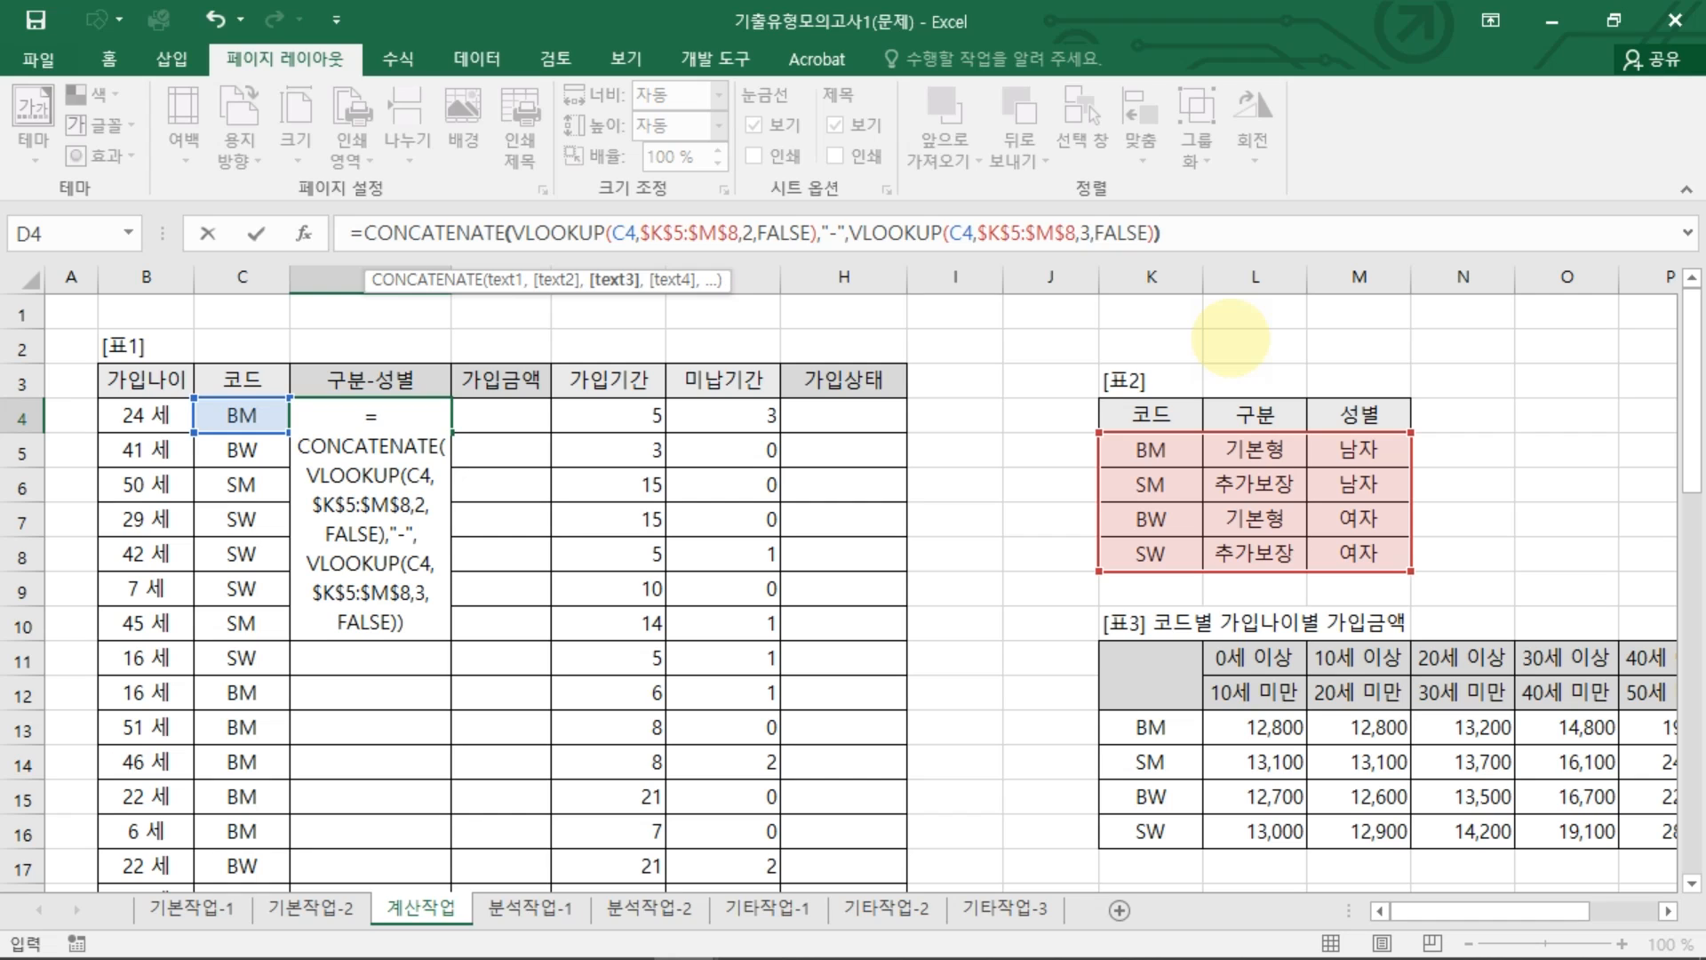
key(Return)
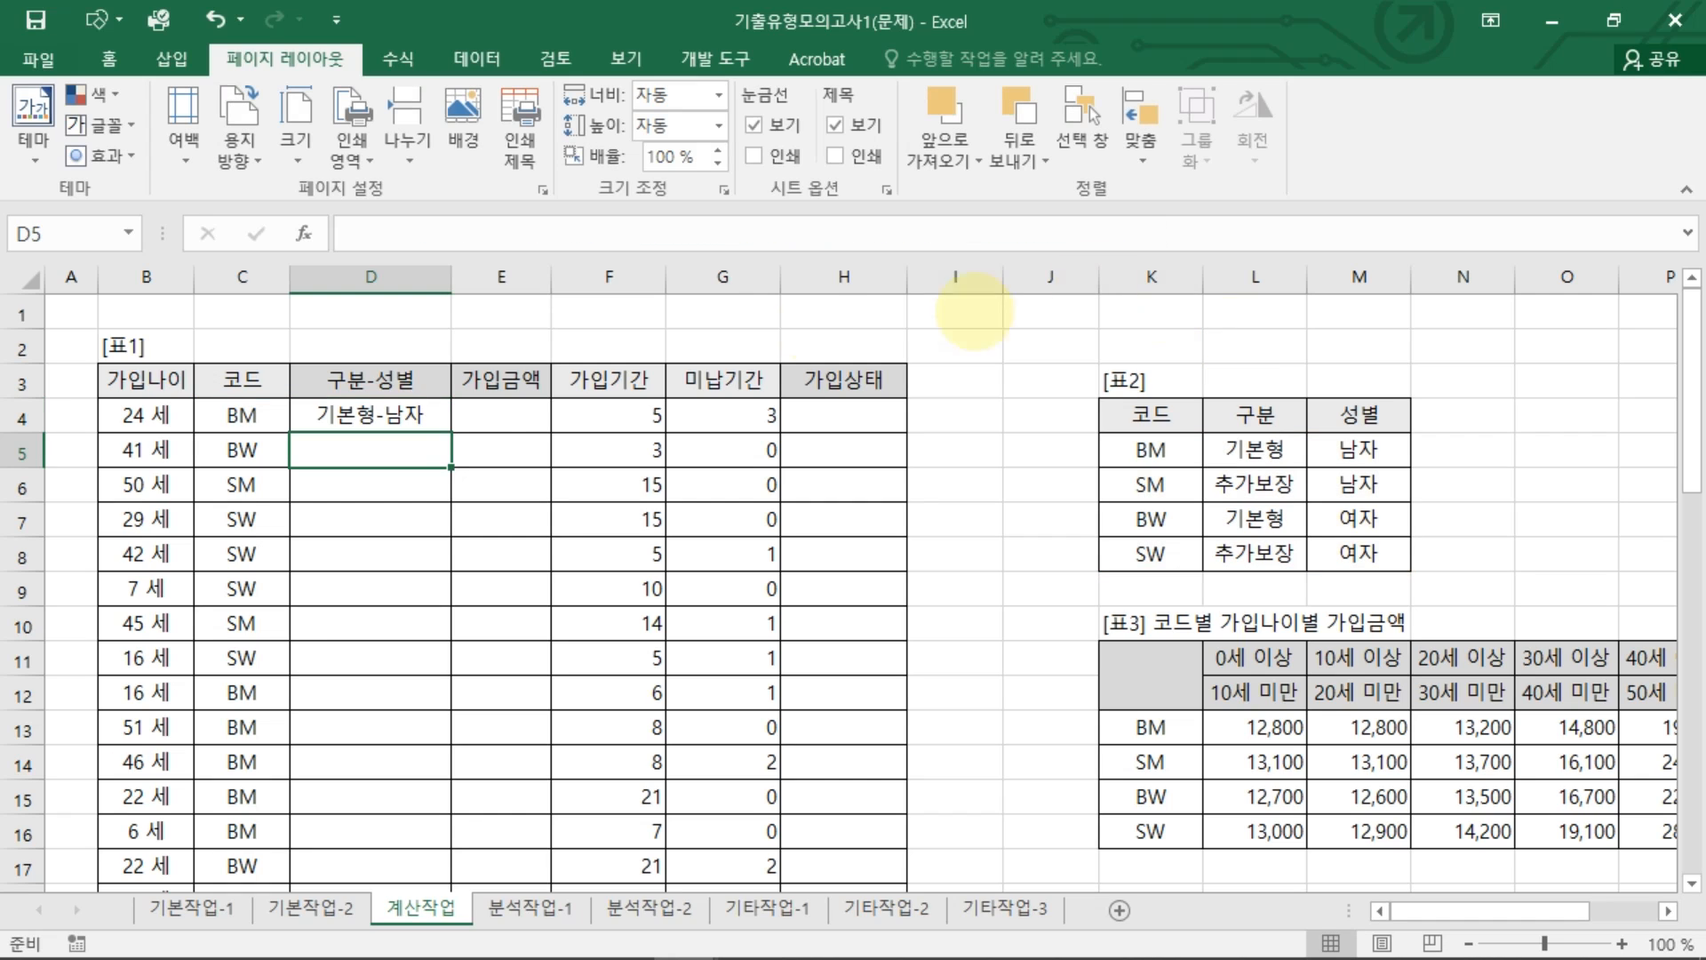
Step: Fill the D4 formula down the rest of the 구분-성별 column of 표1
click(417, 418)
double_click(451, 433)
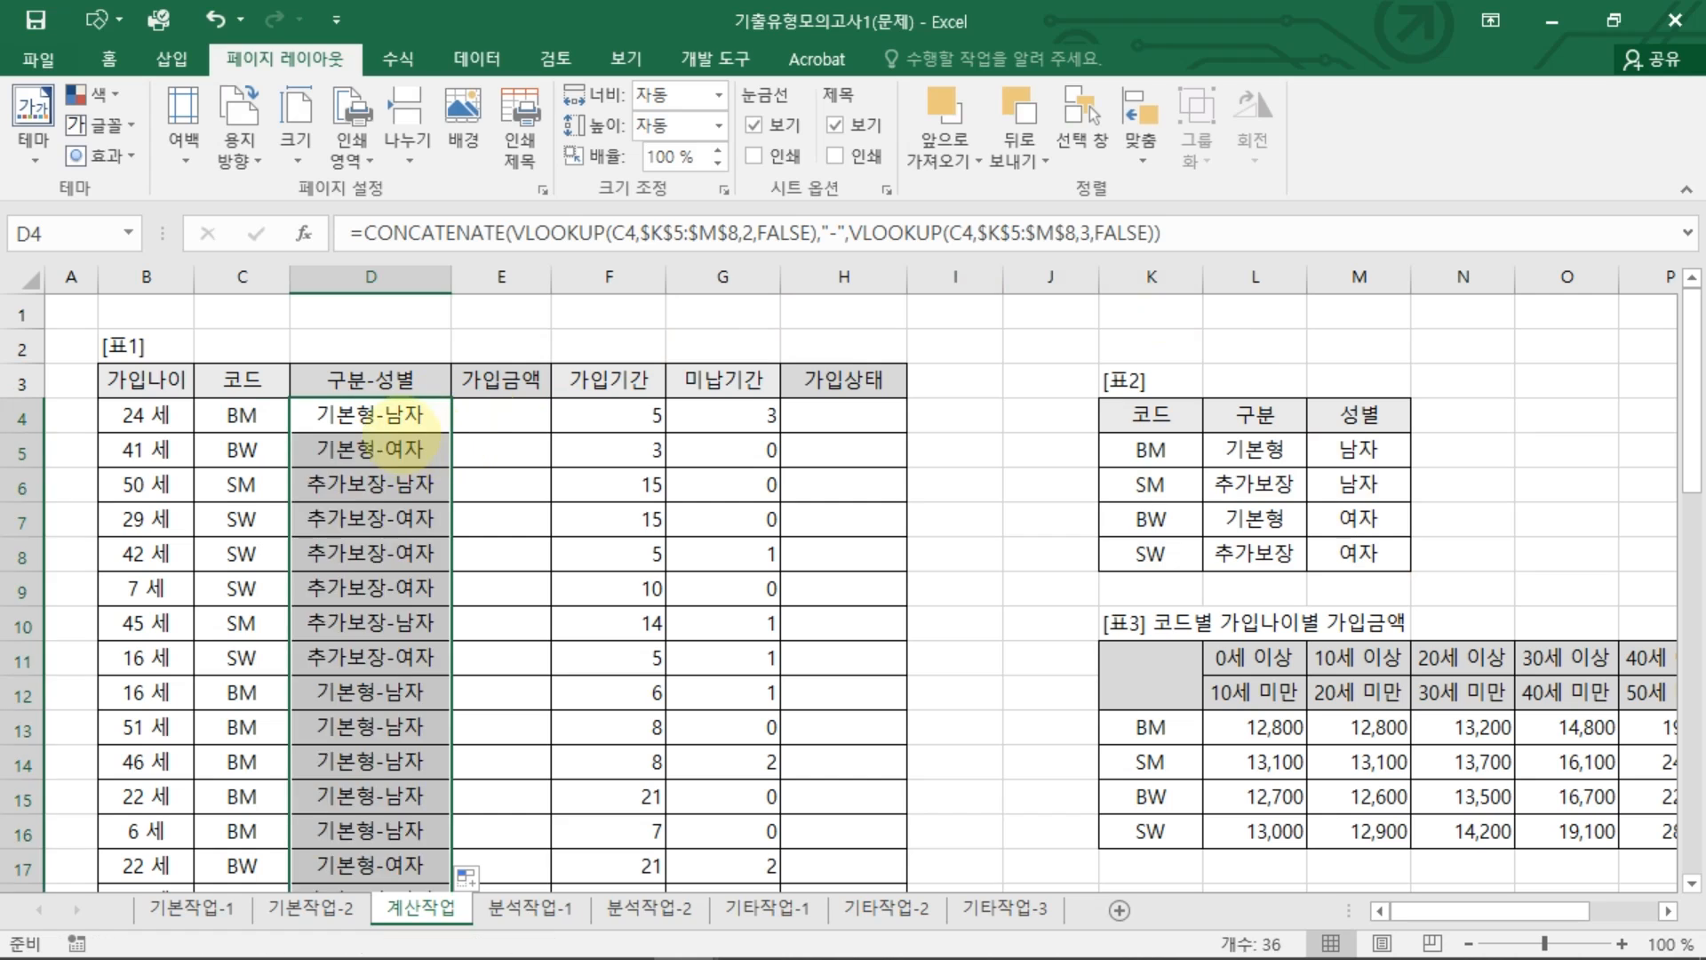
Step: Check the filled 구분-성별 formulas against the 구분 and 성별 entries for the matching codes in 표2
key(Down)
key(Down)
key(Down)
key(Down)
key(Down)
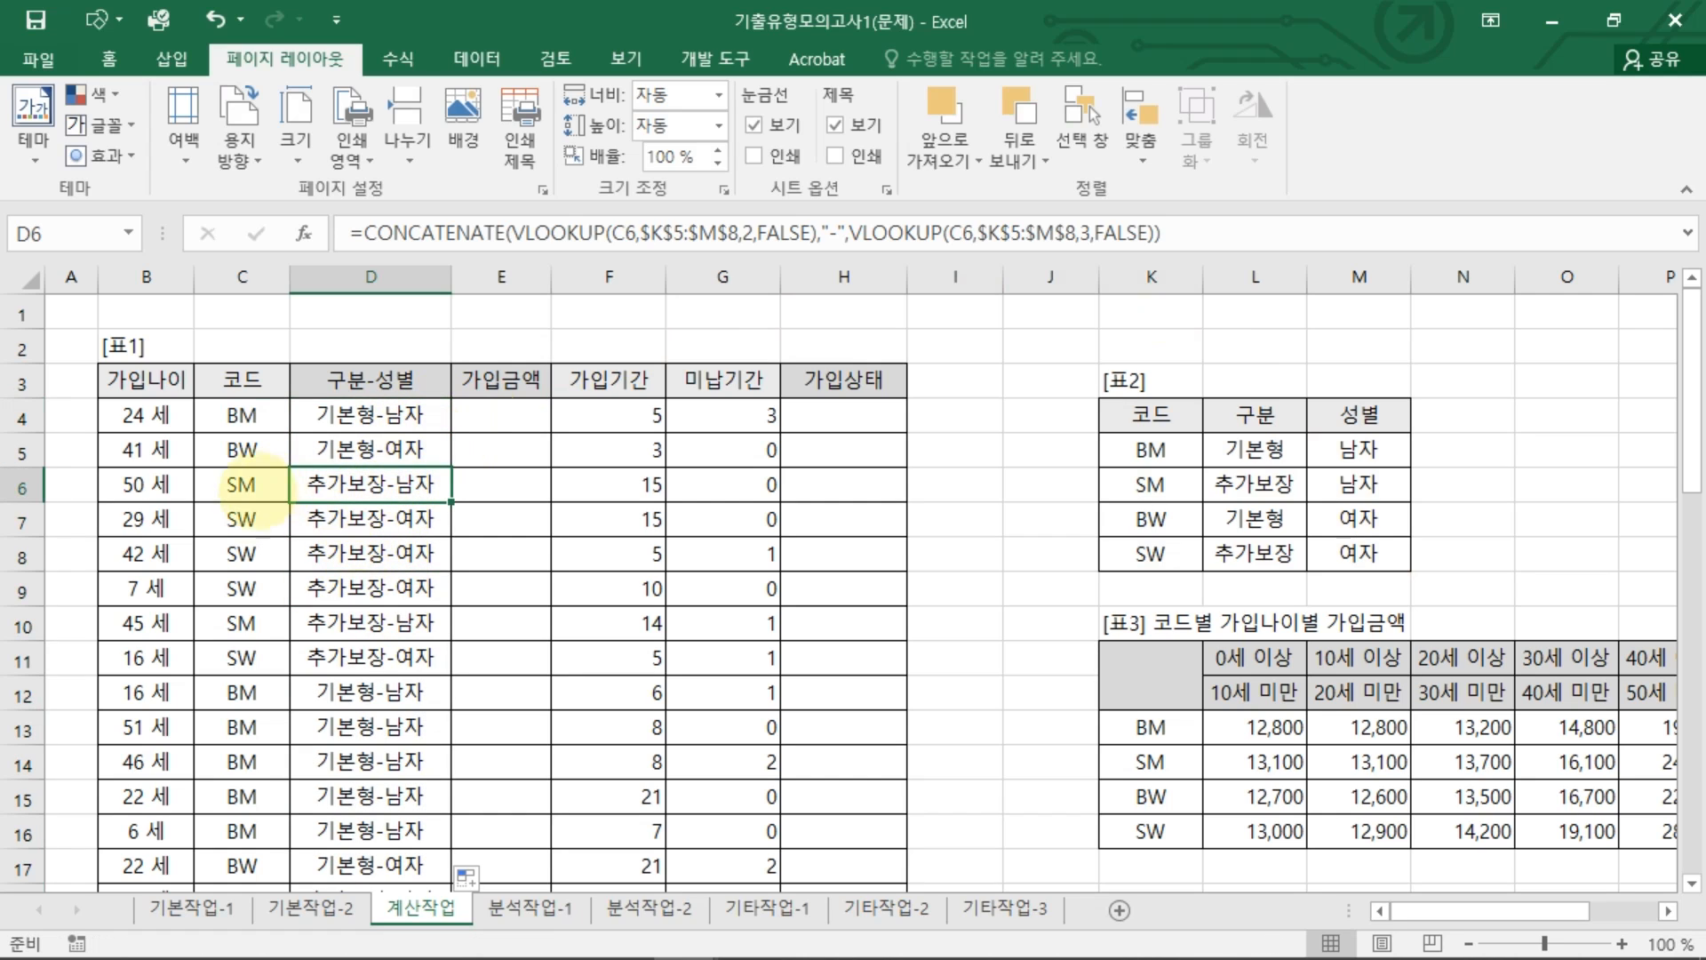
click(239, 487)
click(371, 487)
drag(1209, 496, 1359, 498)
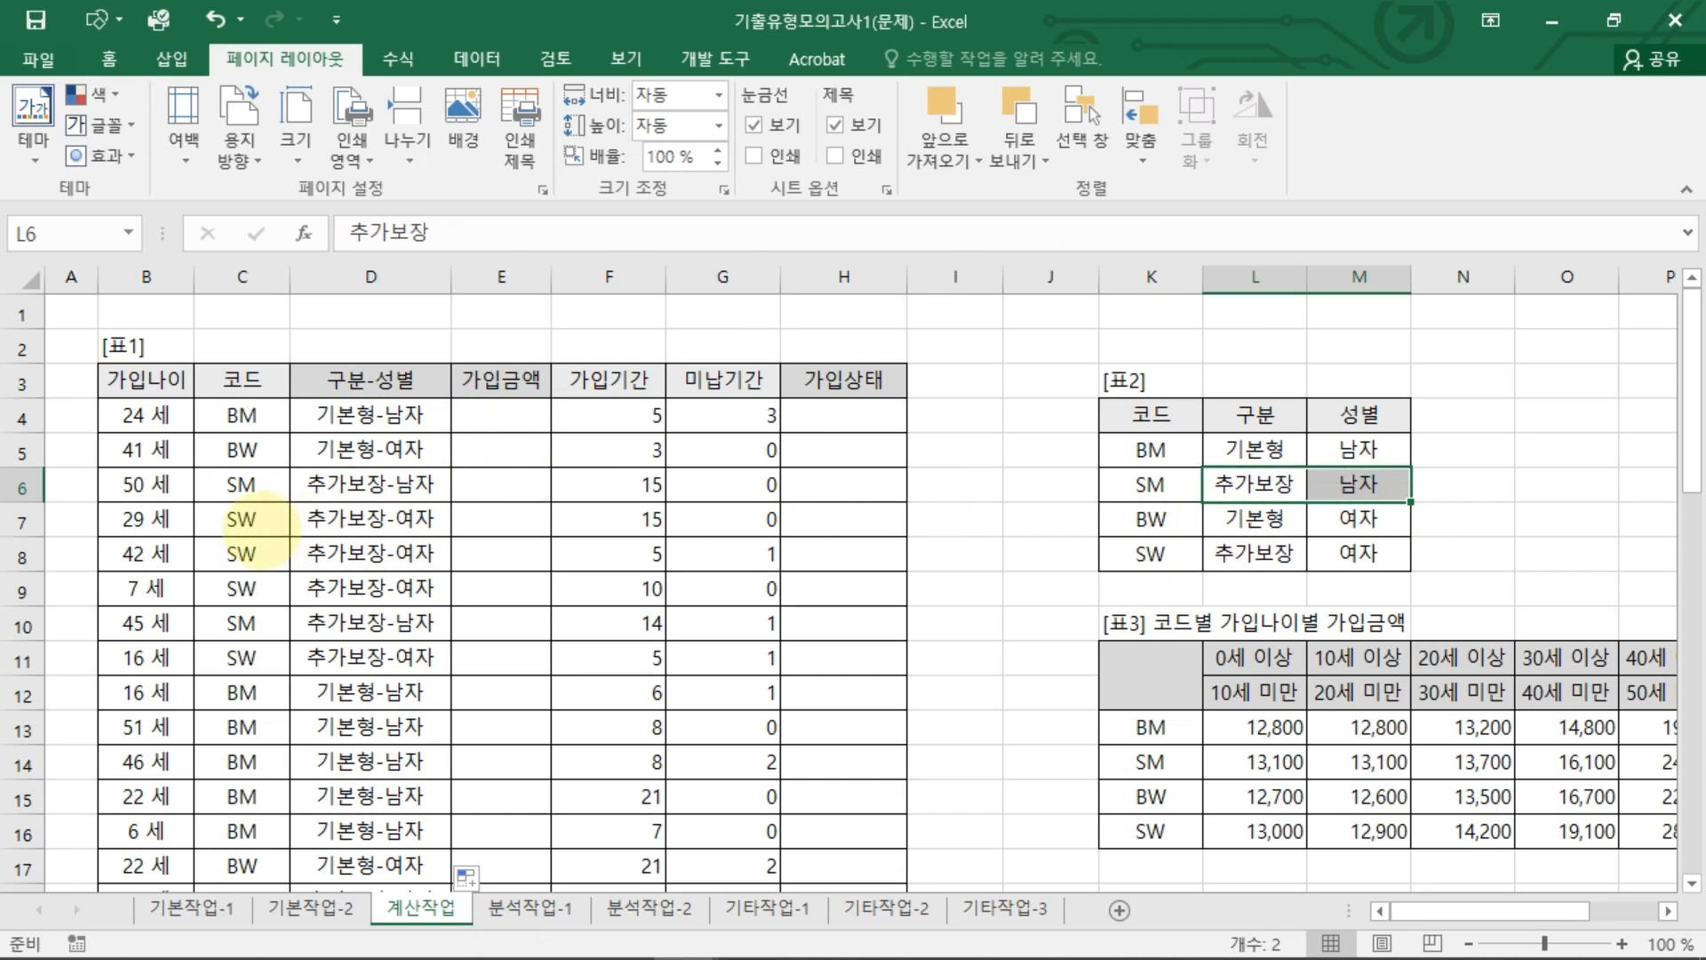
click(242, 523)
drag(1248, 520, 1359, 520)
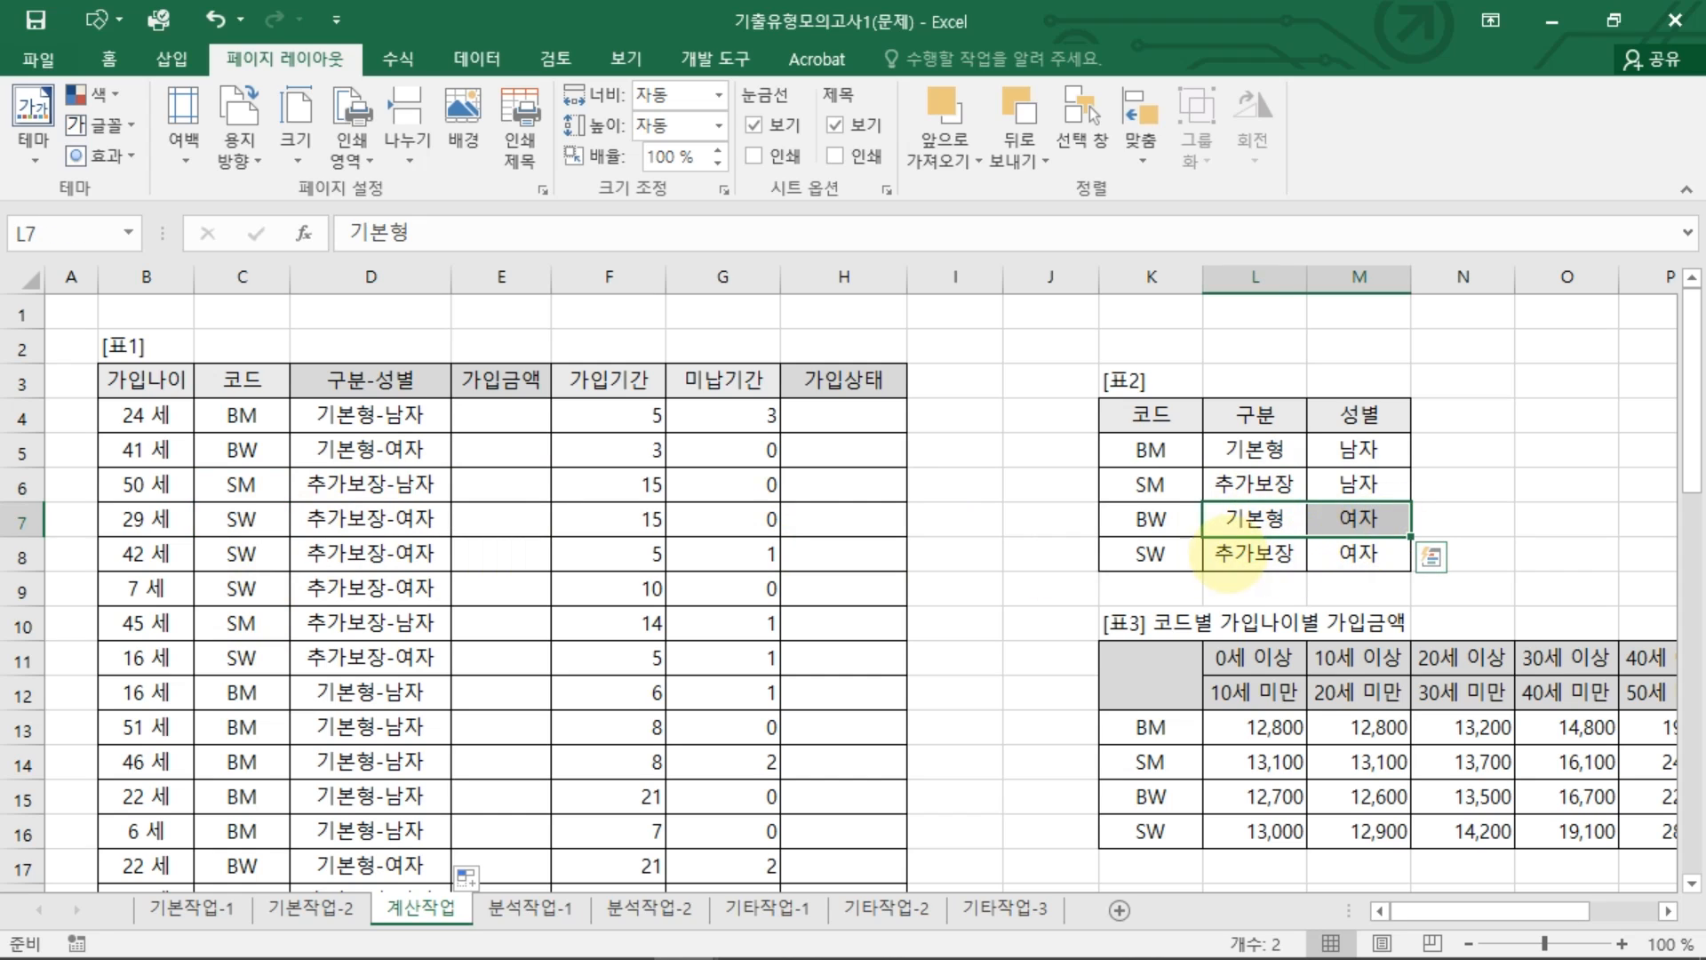
drag(1249, 553, 1360, 553)
click(391, 520)
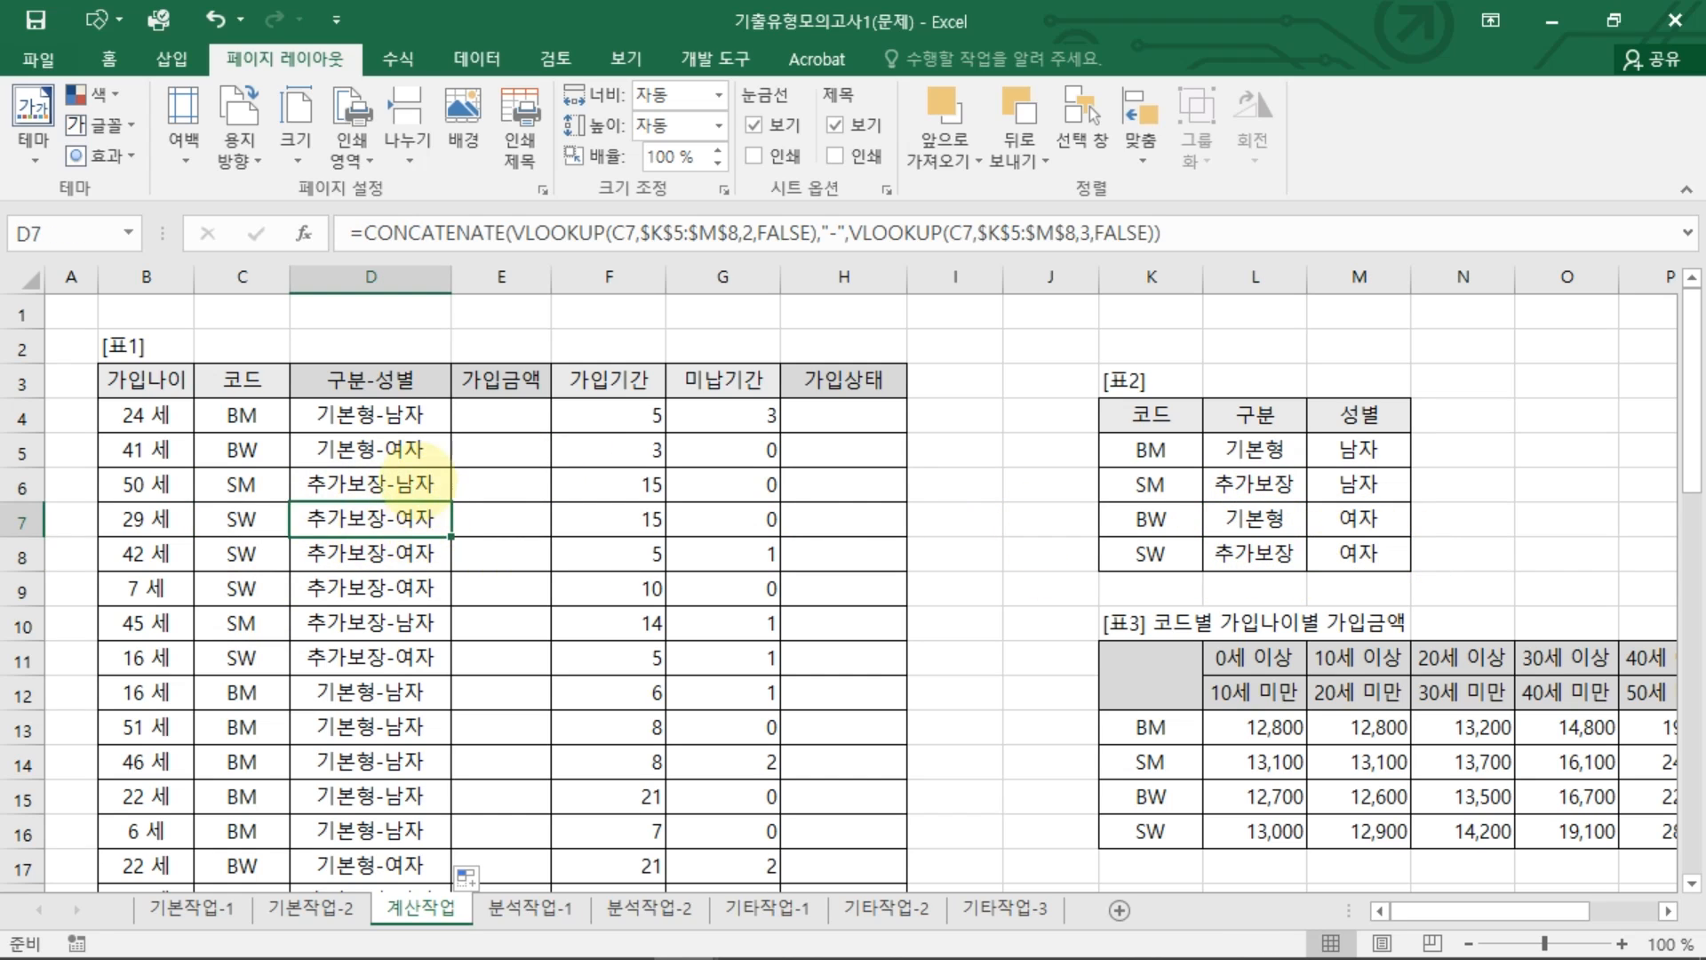
click(400, 416)
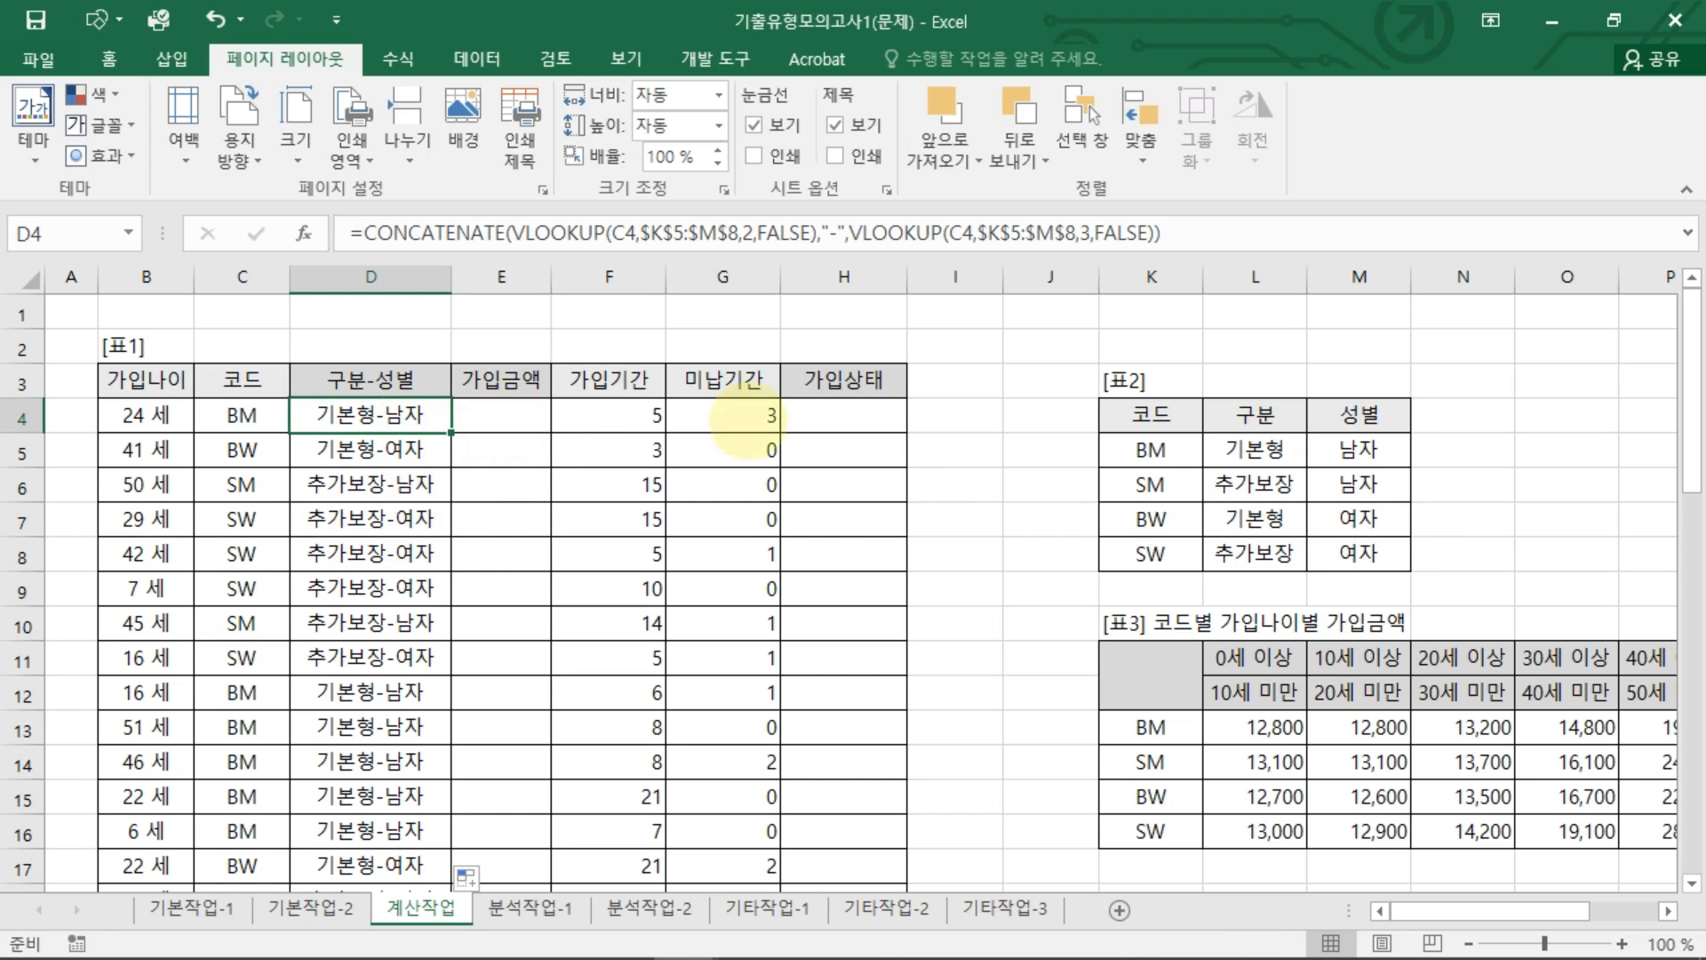
click(514, 415)
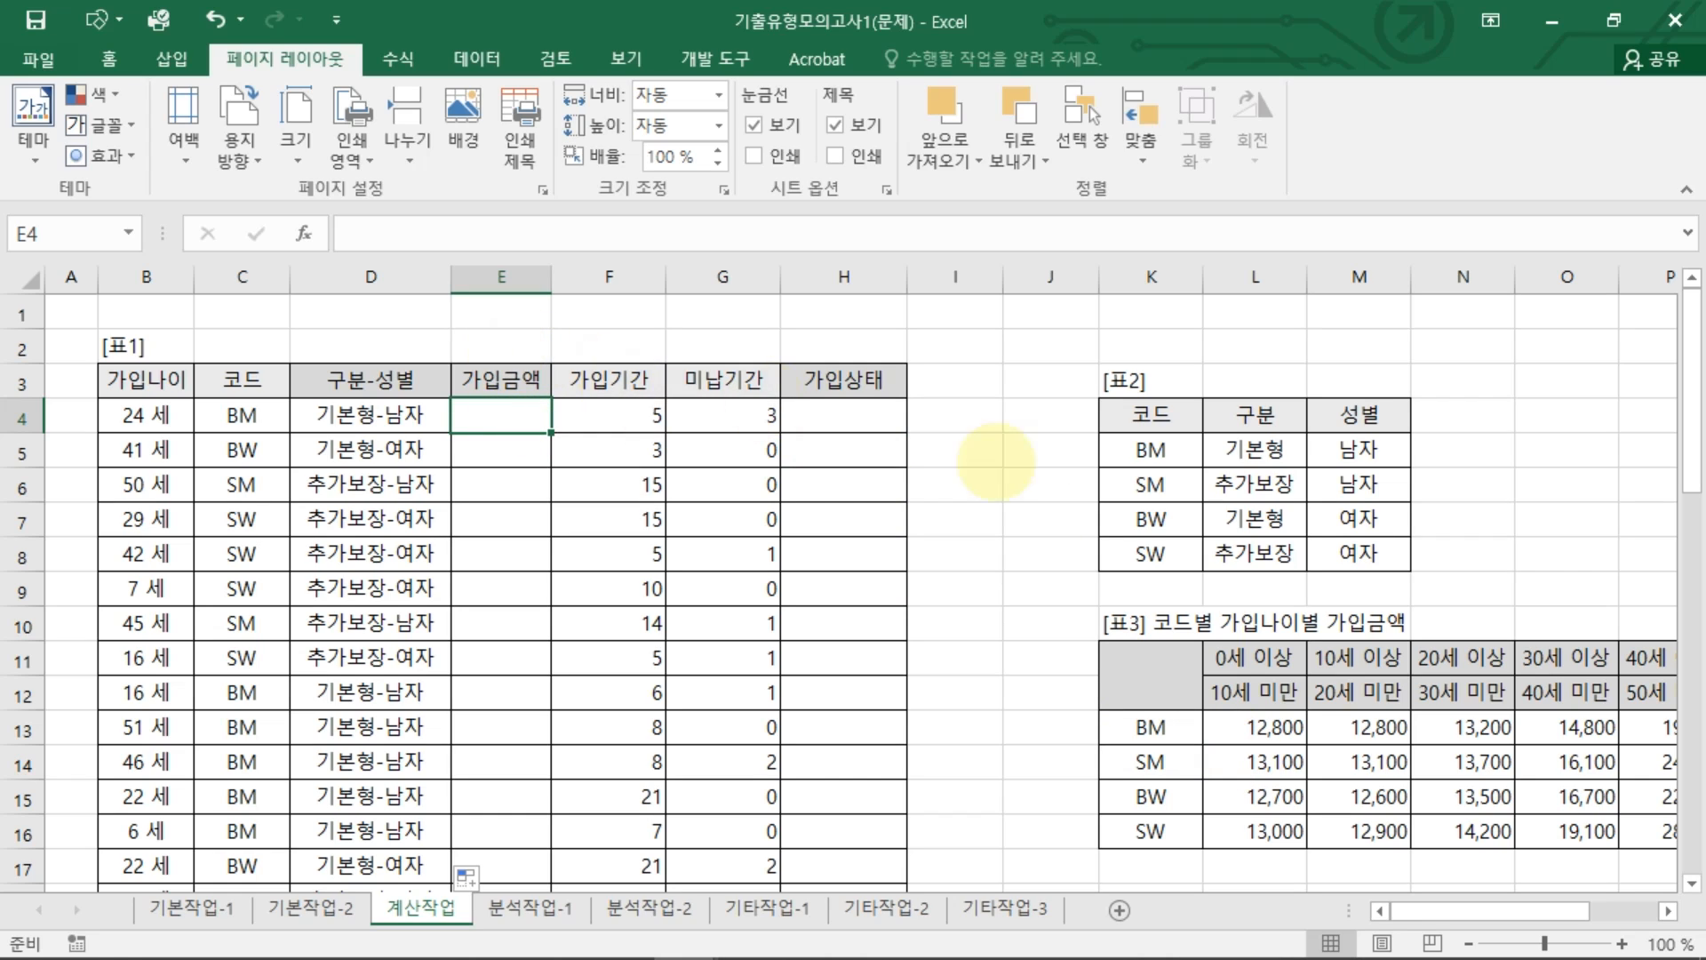
click(1155, 727)
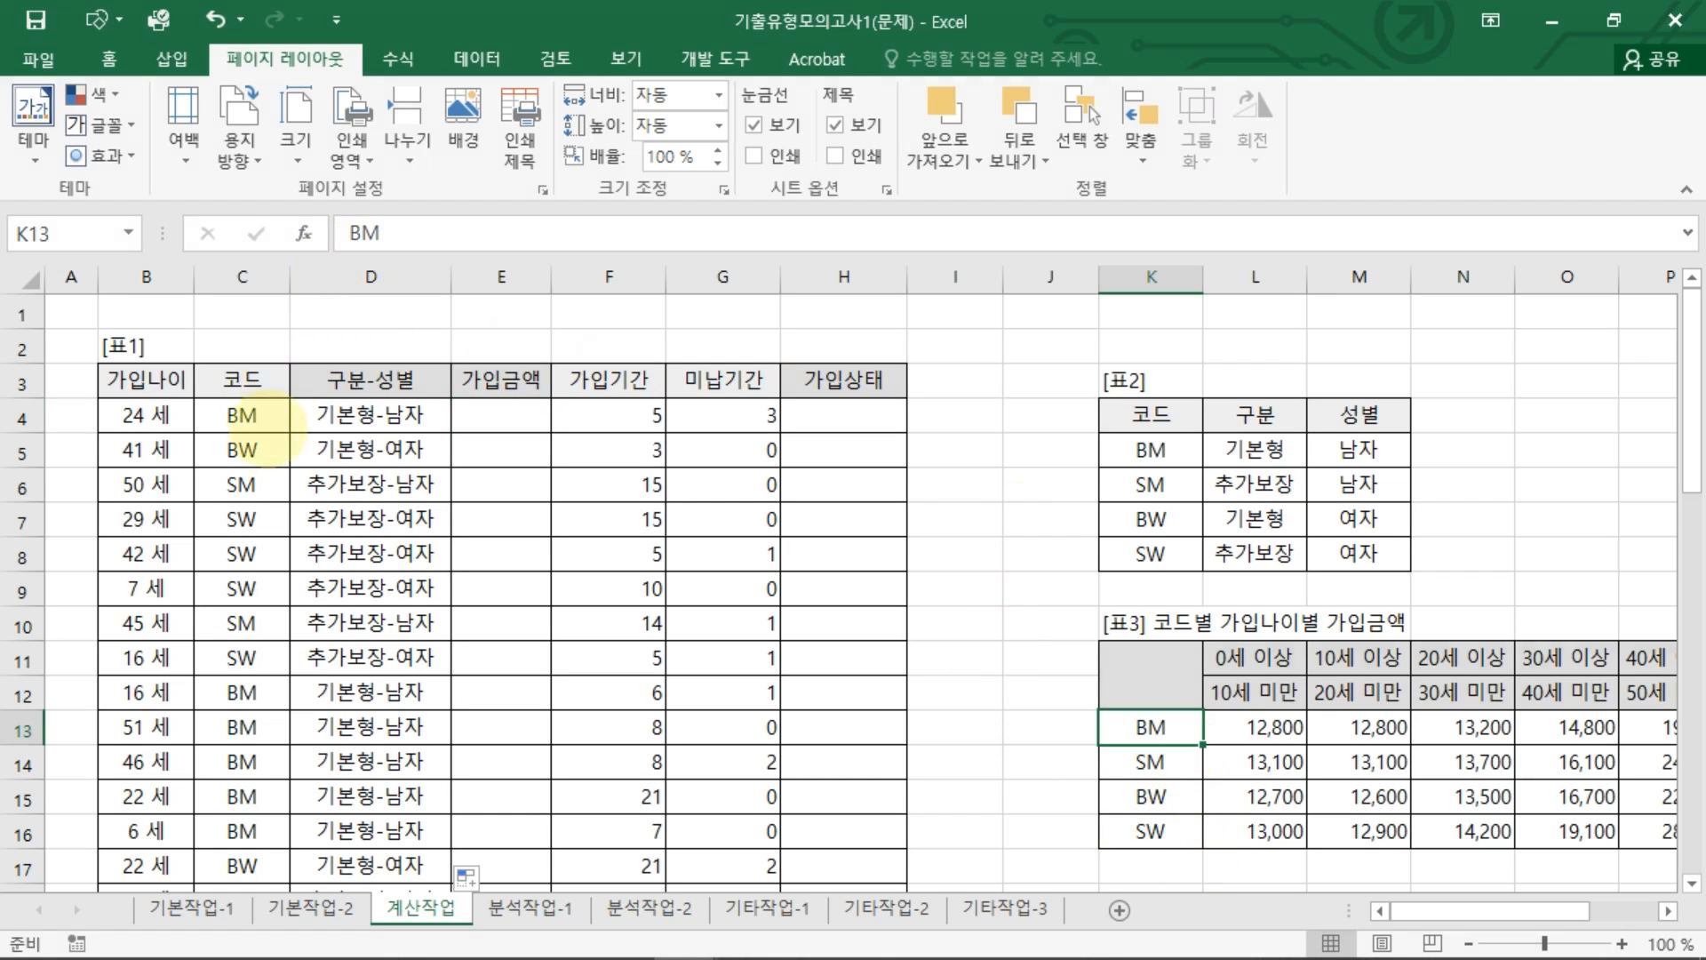
mouse_move(263, 441)
mouse_down()
mouse_move(278, 419)
mouse_move(238, 451)
mouse_up()
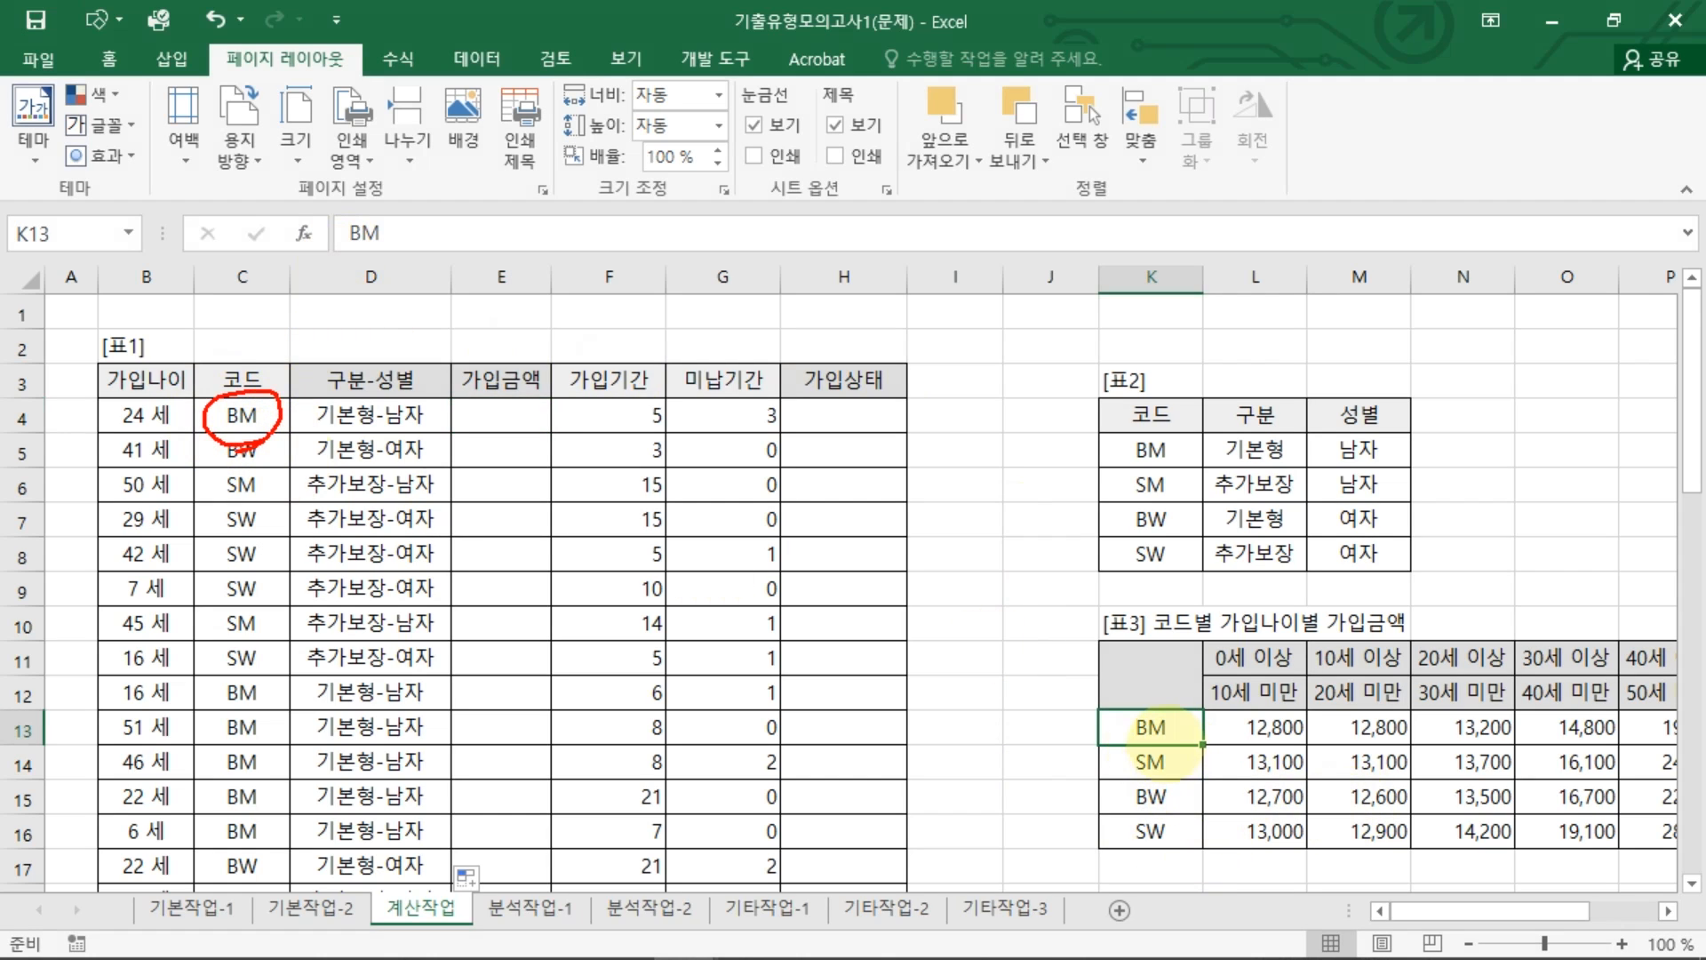
drag(1204, 716, 1189, 751)
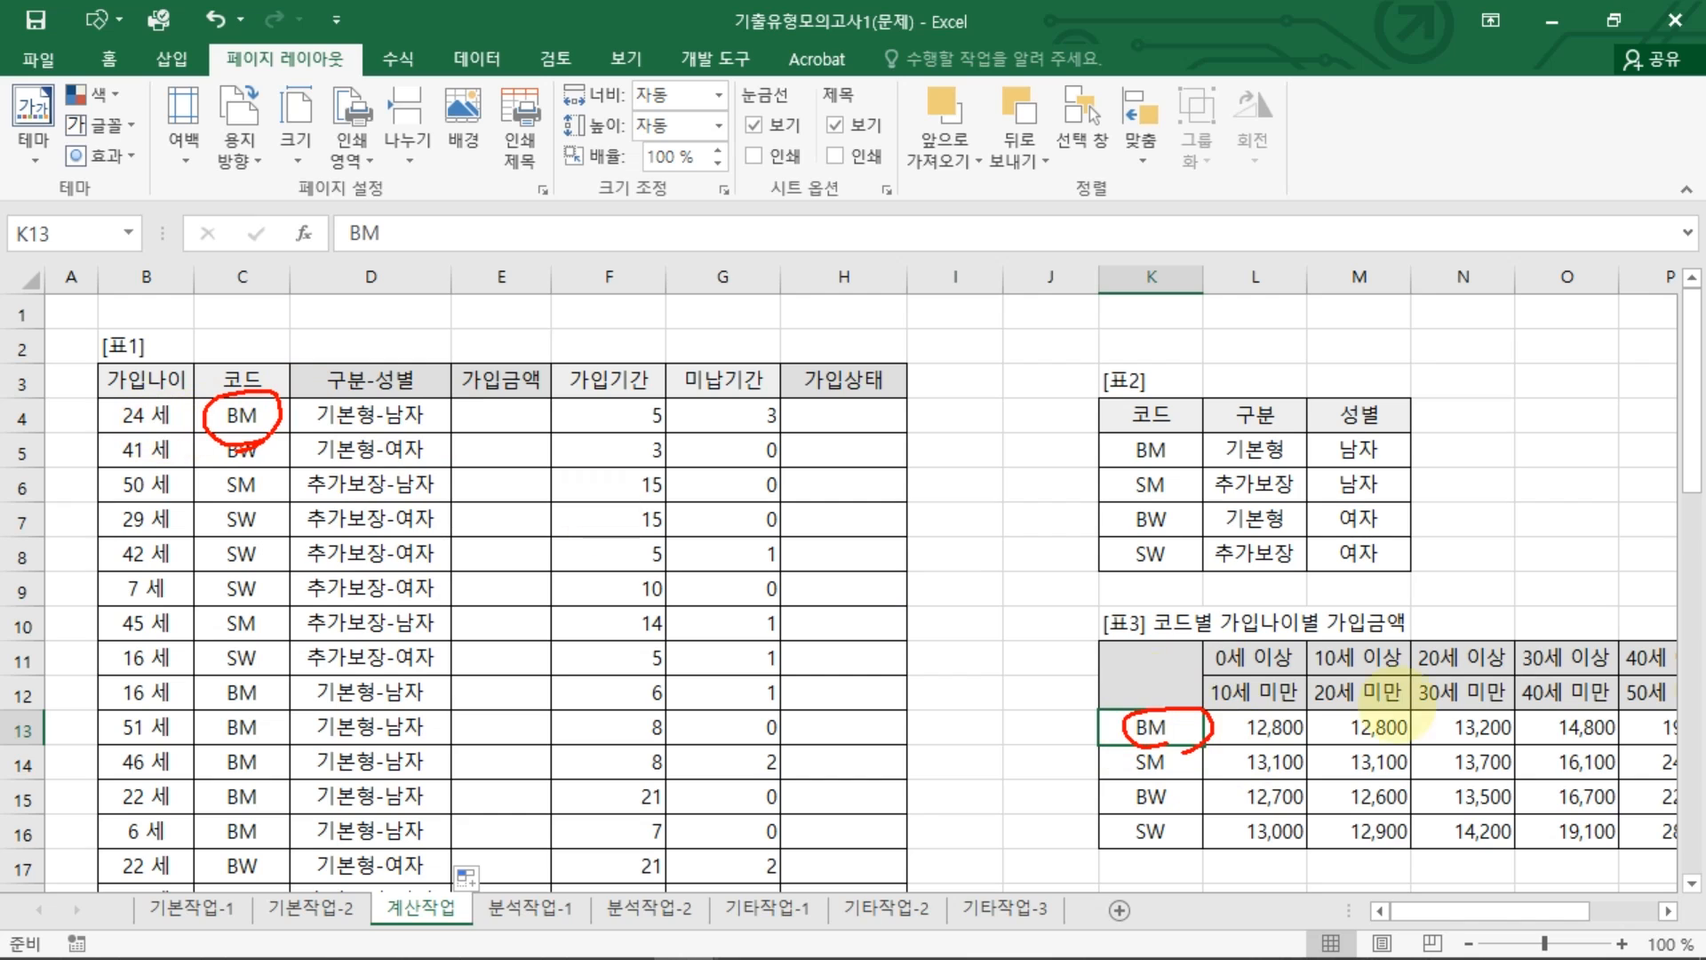
mouse_move(1489, 657)
mouse_down()
mouse_move(1524, 644)
mouse_move(1439, 698)
mouse_move(1447, 754)
mouse_move(665, 416)
mouse_move(560, 415)
mouse_move(553, 435)
mouse_up()
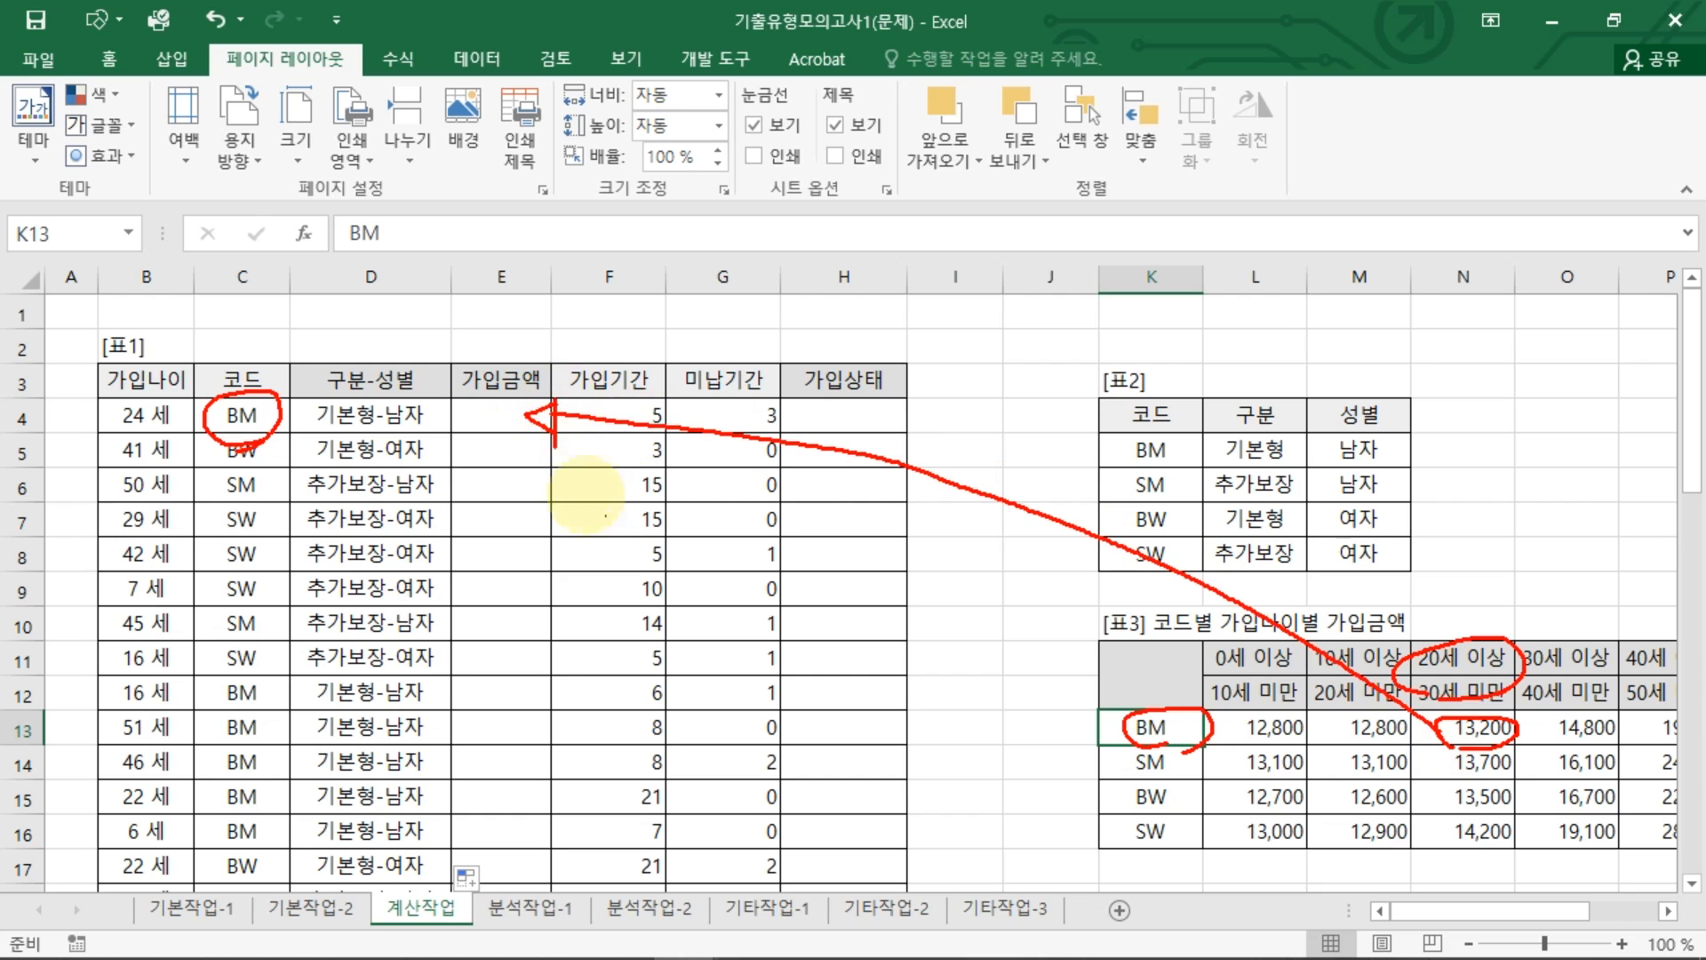
key(Escape)
Step: Start an INDEX formula in E4 with the absolute 표3 amount range $L$13:$S$16 as its array argument
click(536, 420)
text(=)
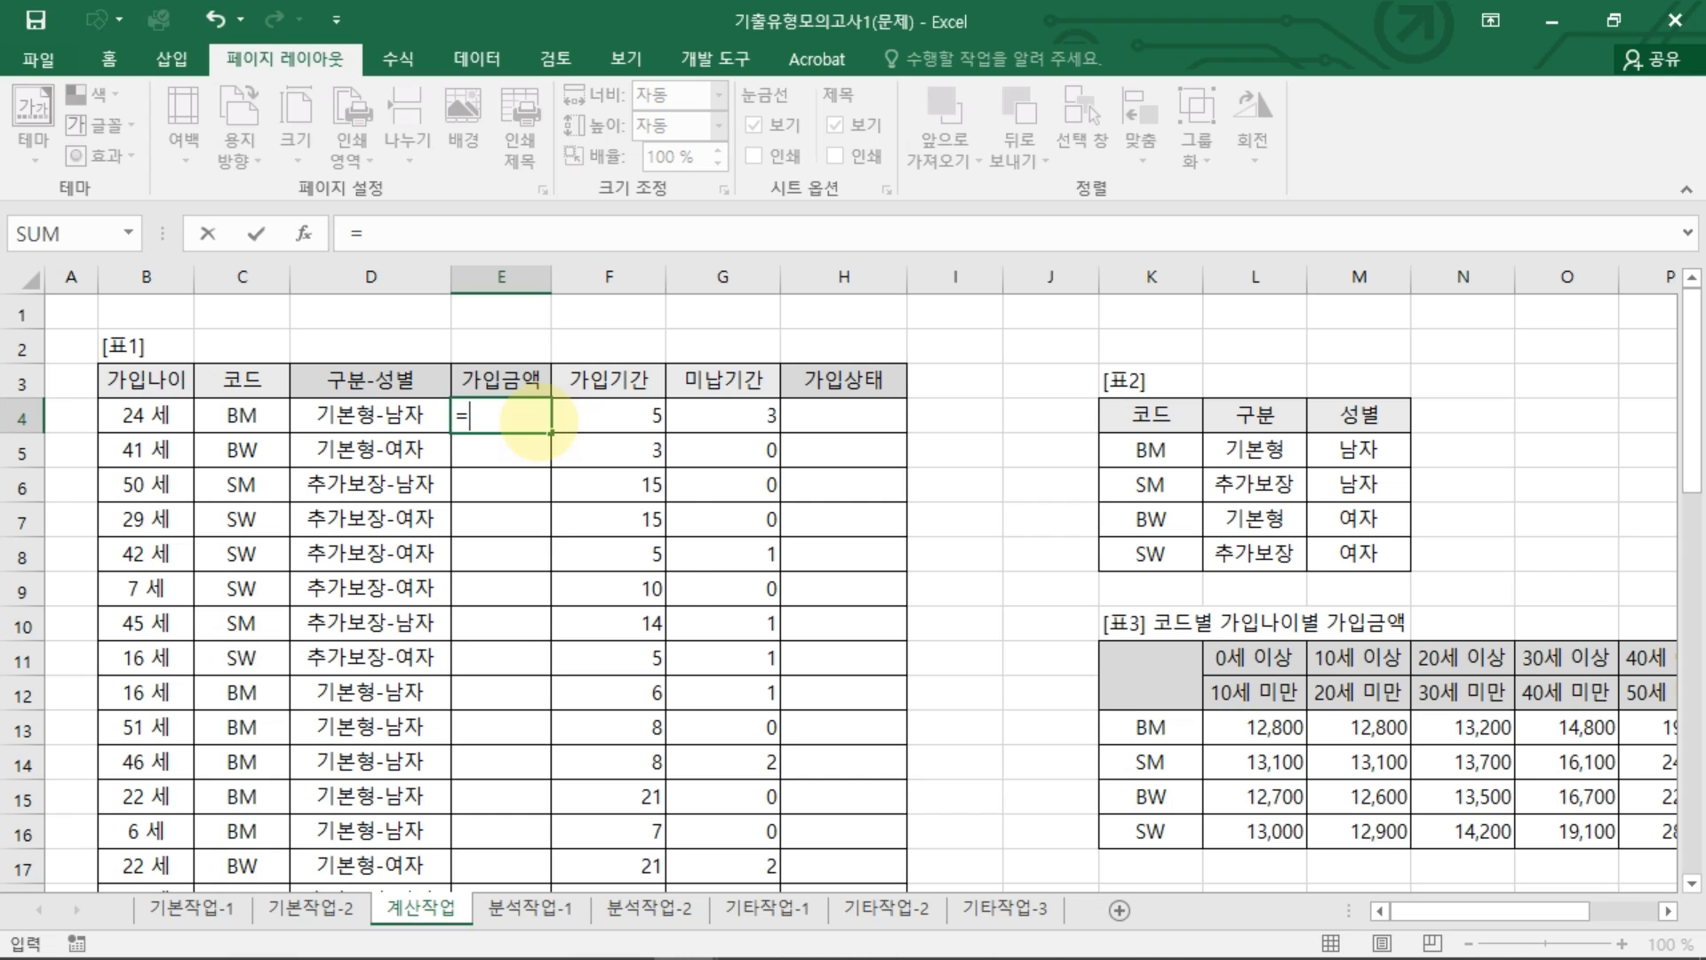
text(IN)
key(Tab)
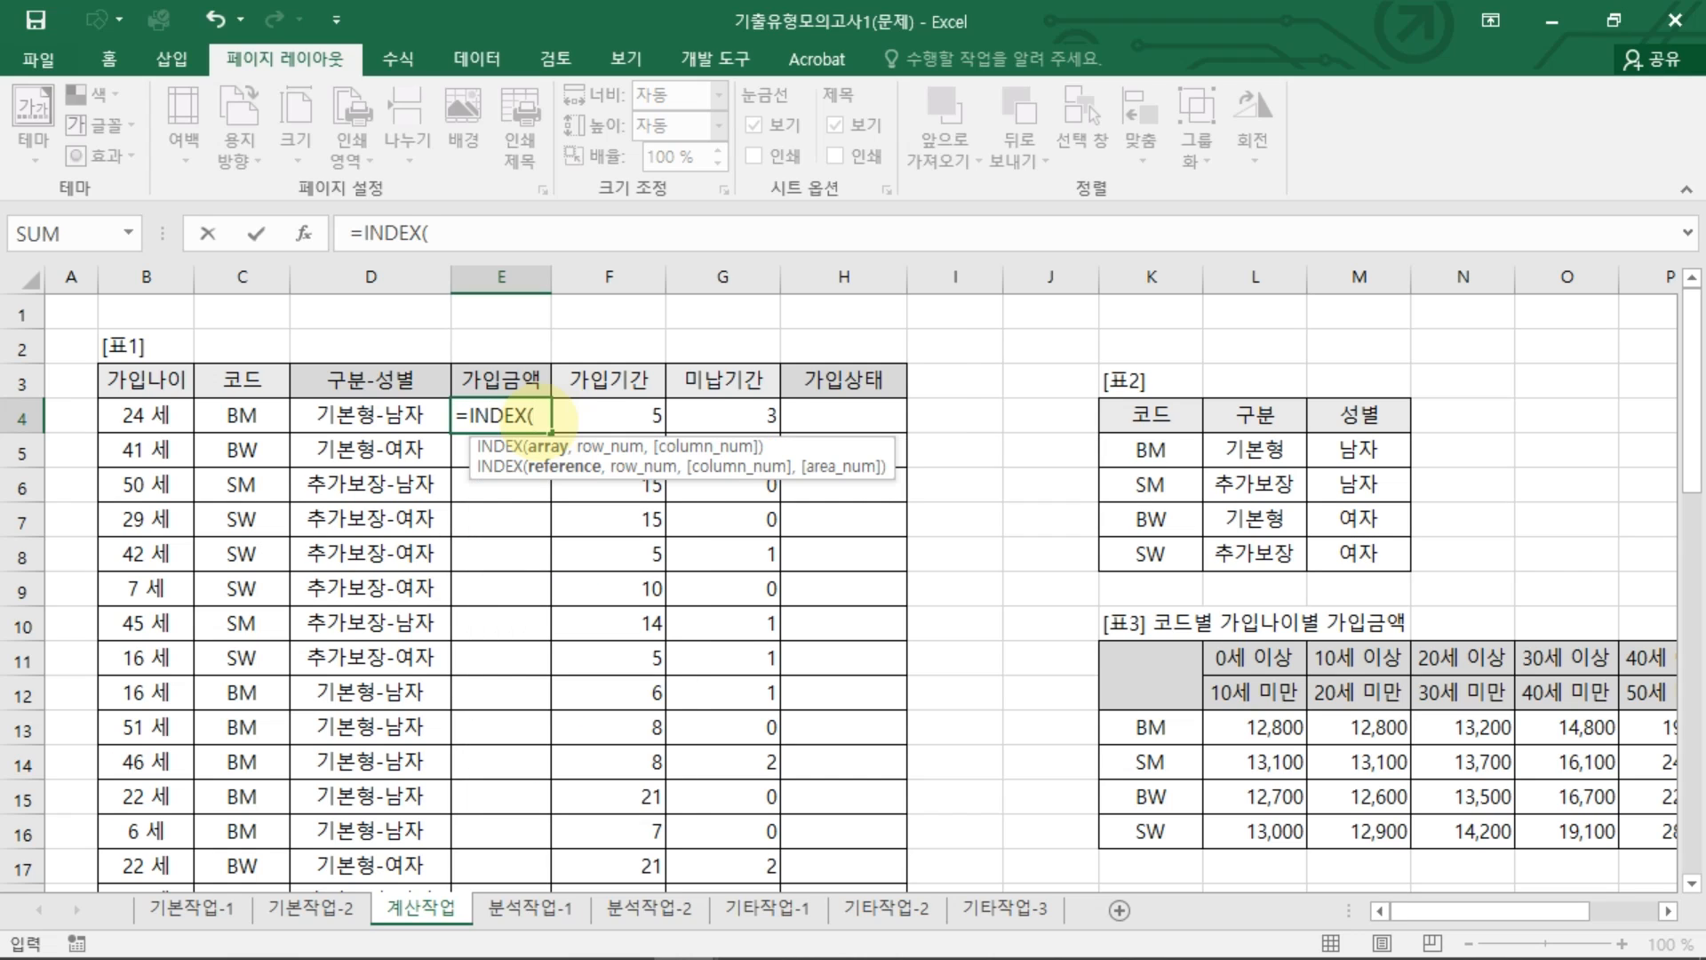
drag(1262, 724, 1528, 804)
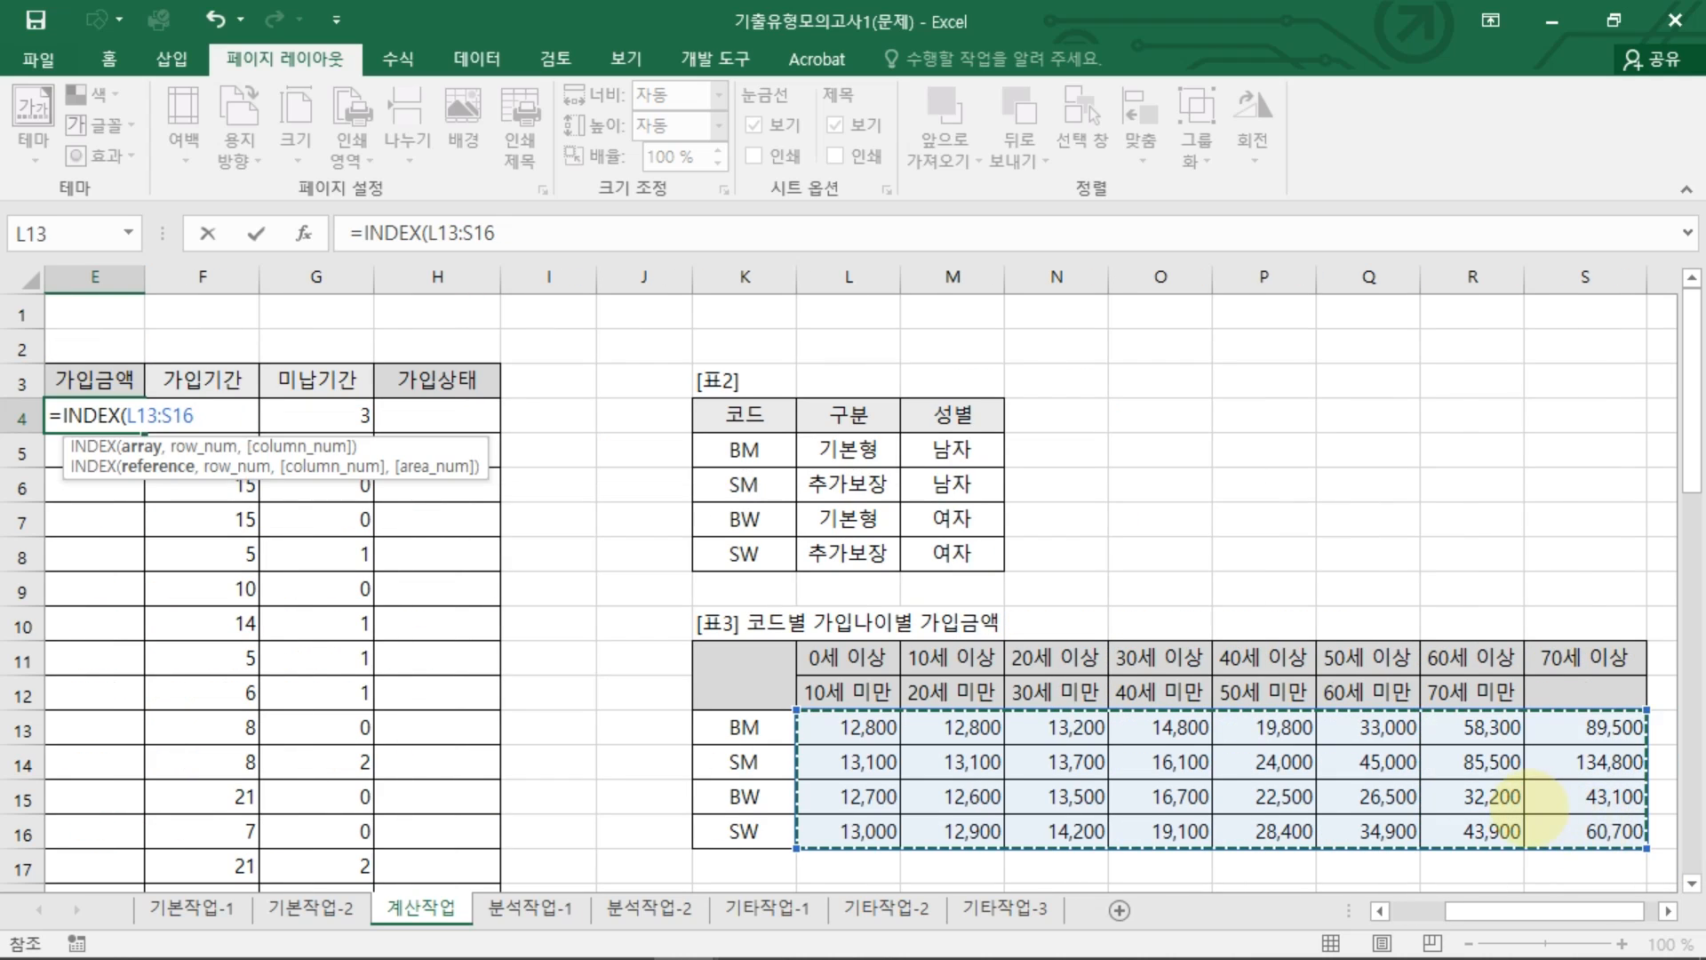
key(F4)
click(539, 233)
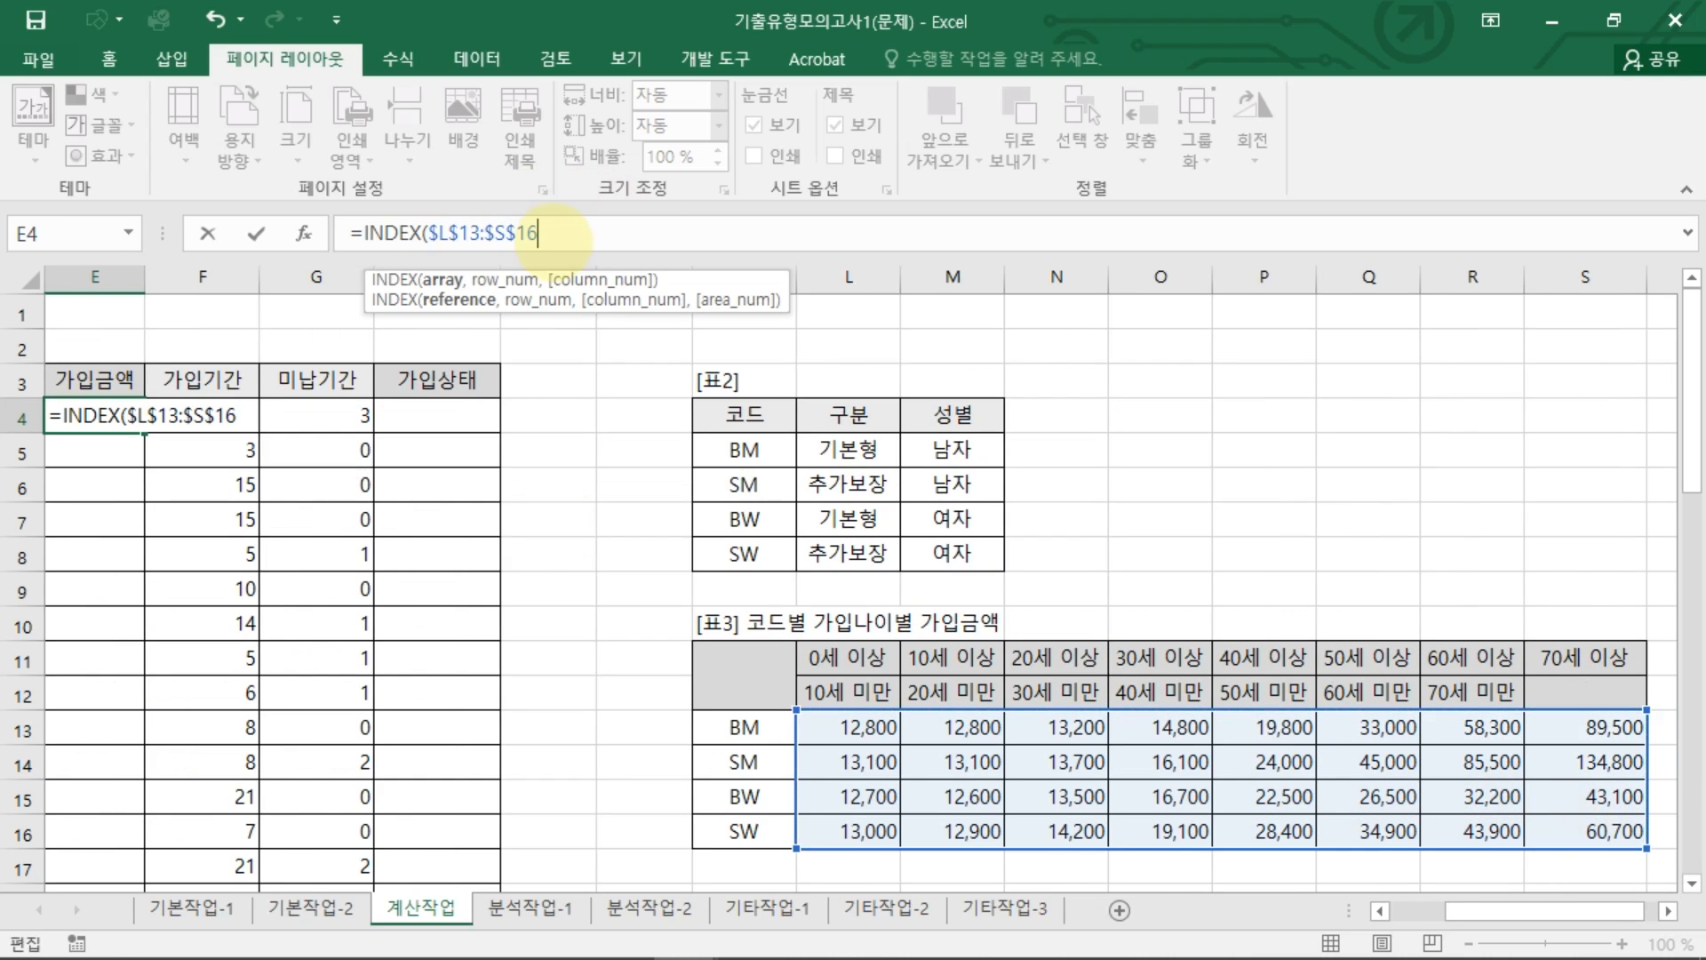
text(.)
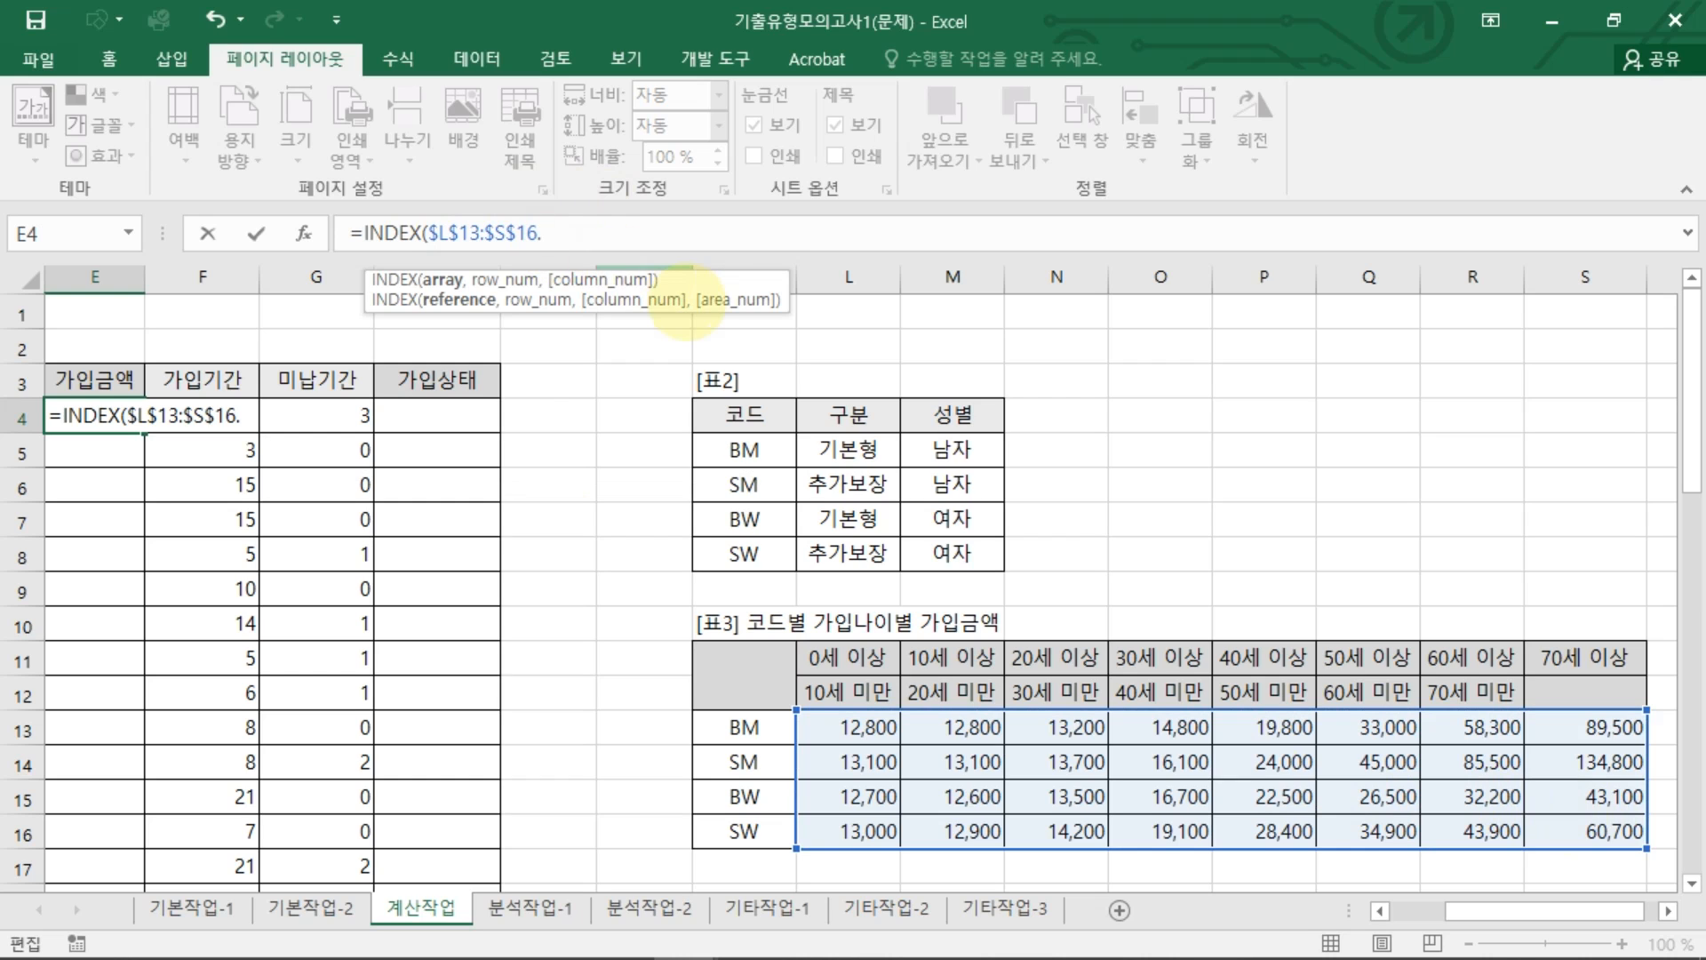
key(BackSpace)
text(,)
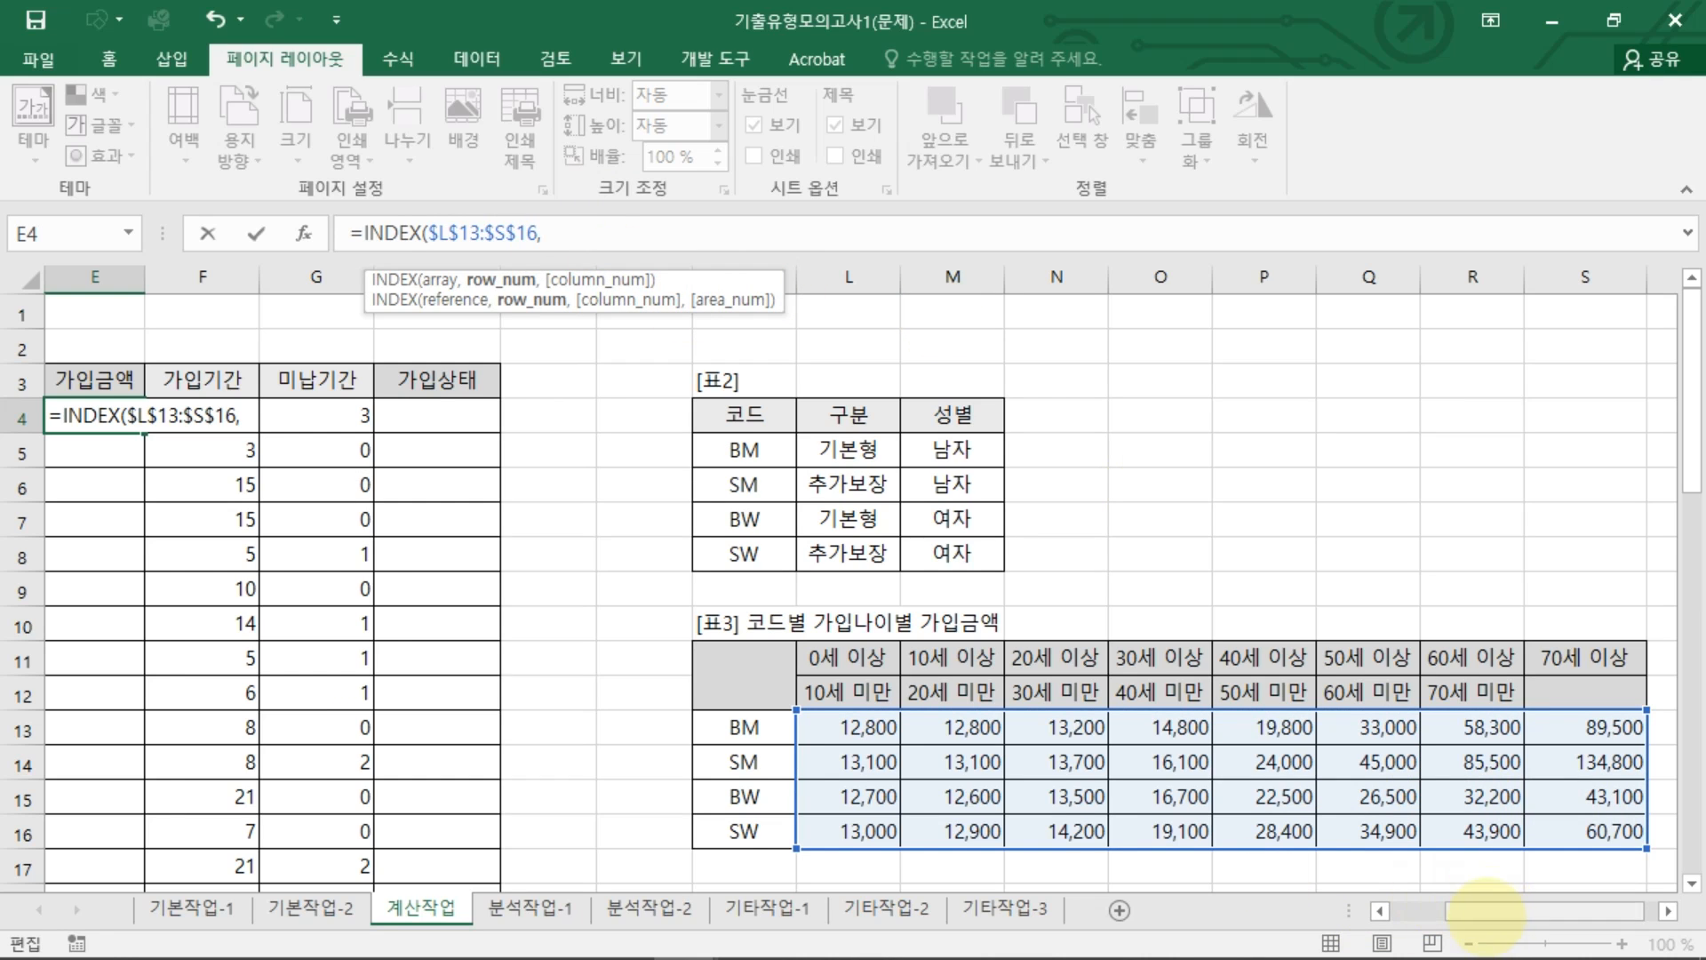
Step: Enter 행,열 as placeholders for the row and column arguments of INDEX and select that text
drag(1486, 911, 1432, 911)
text(GO)
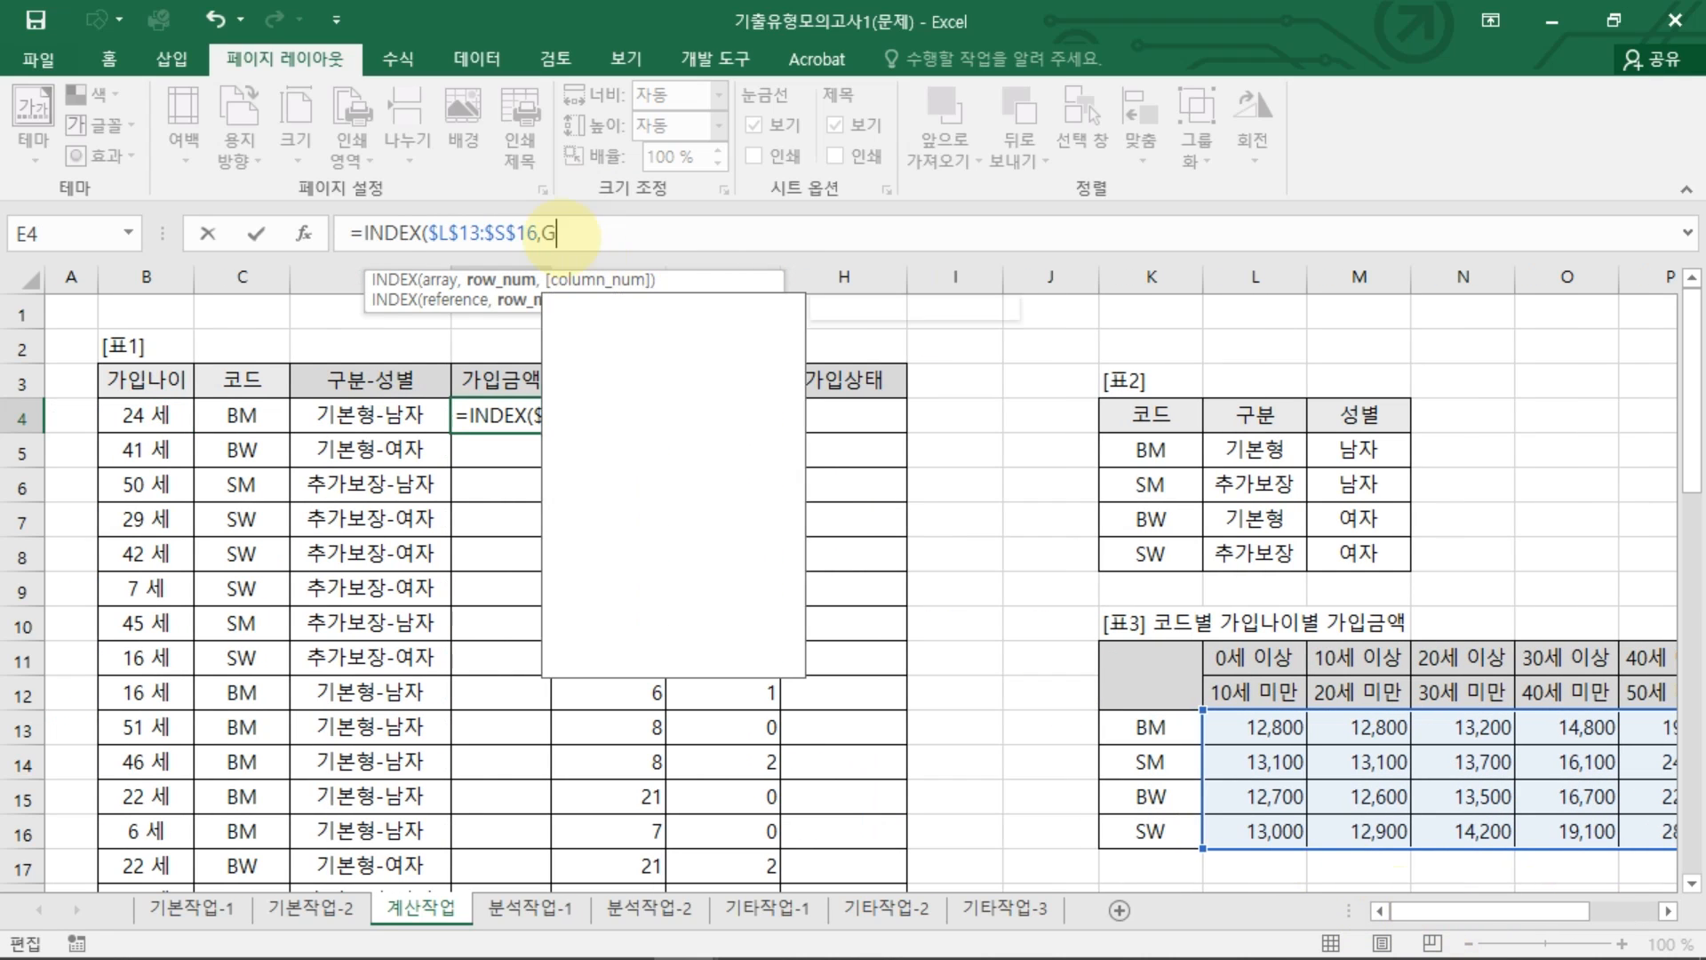
key(BackSpace)
key(BackSpace)
text(행,여)
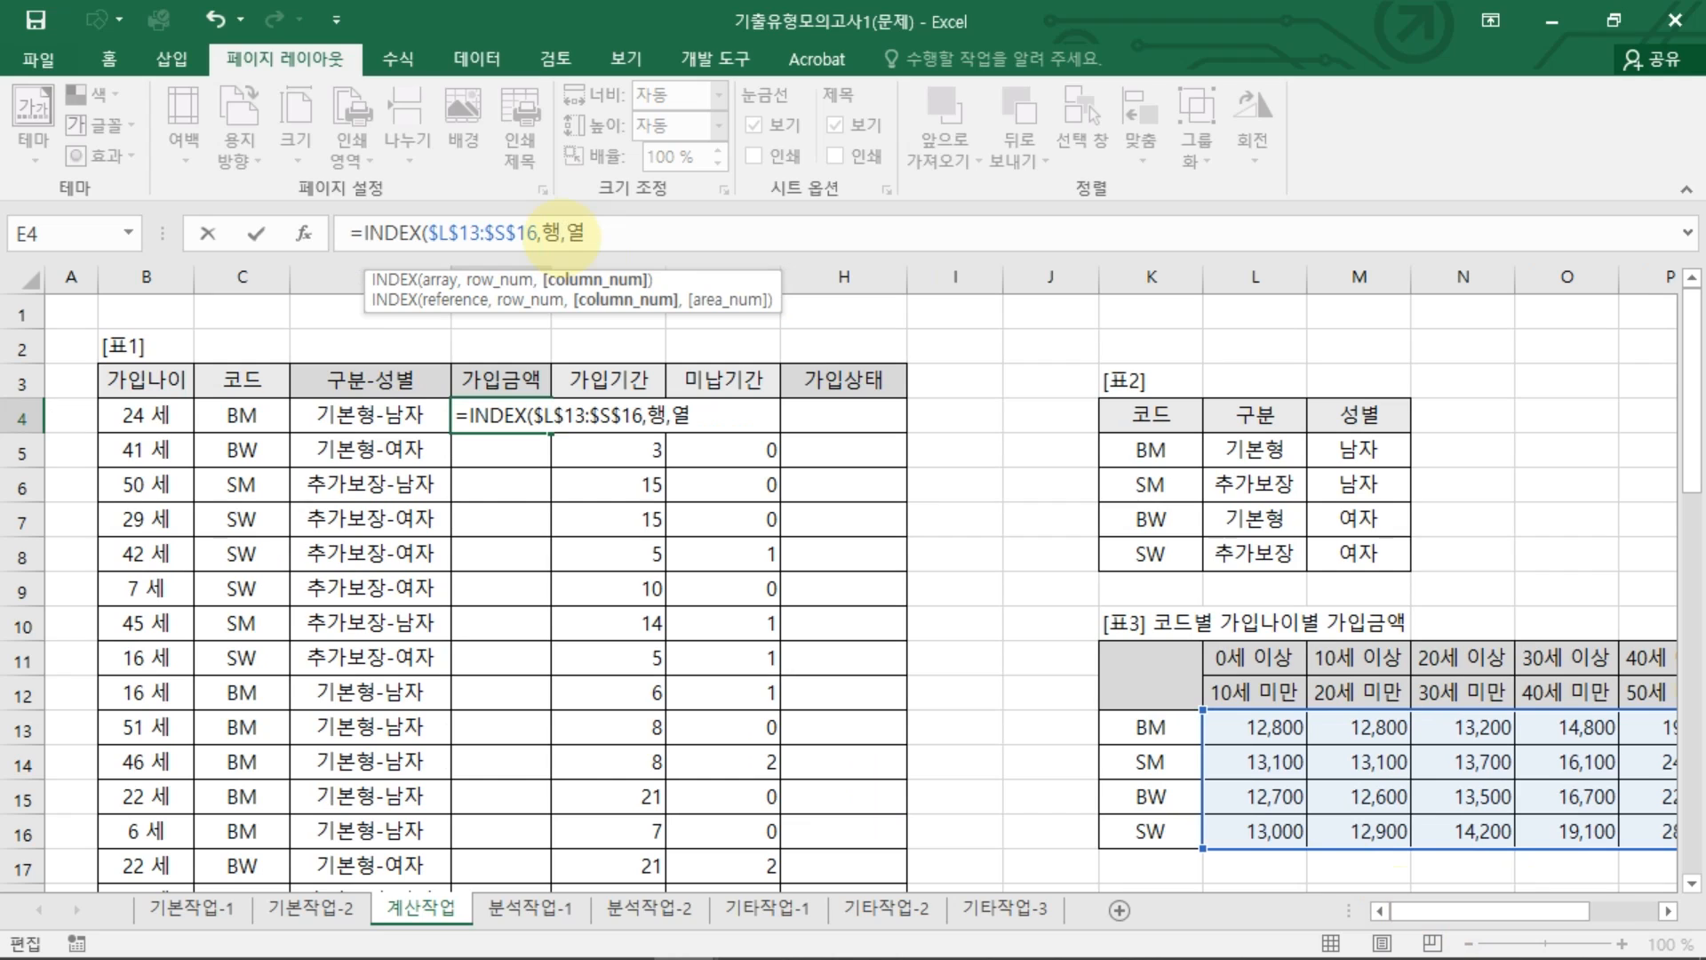
drag(562, 238, 597, 234)
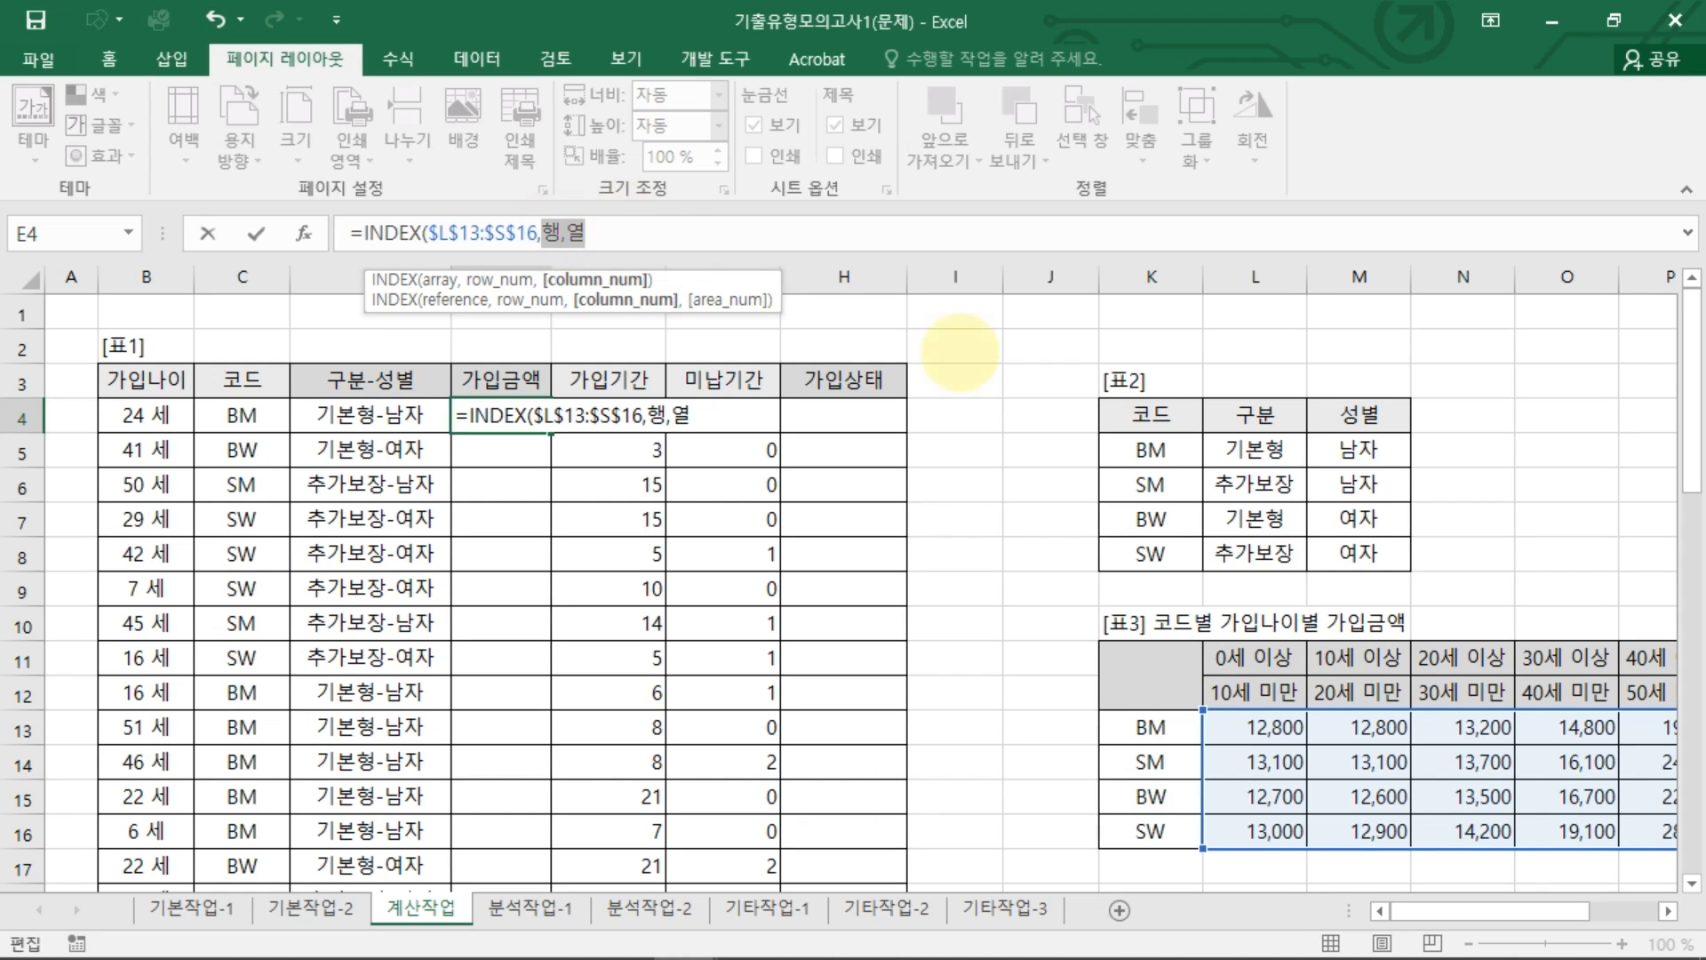
drag(1108, 716, 1126, 766)
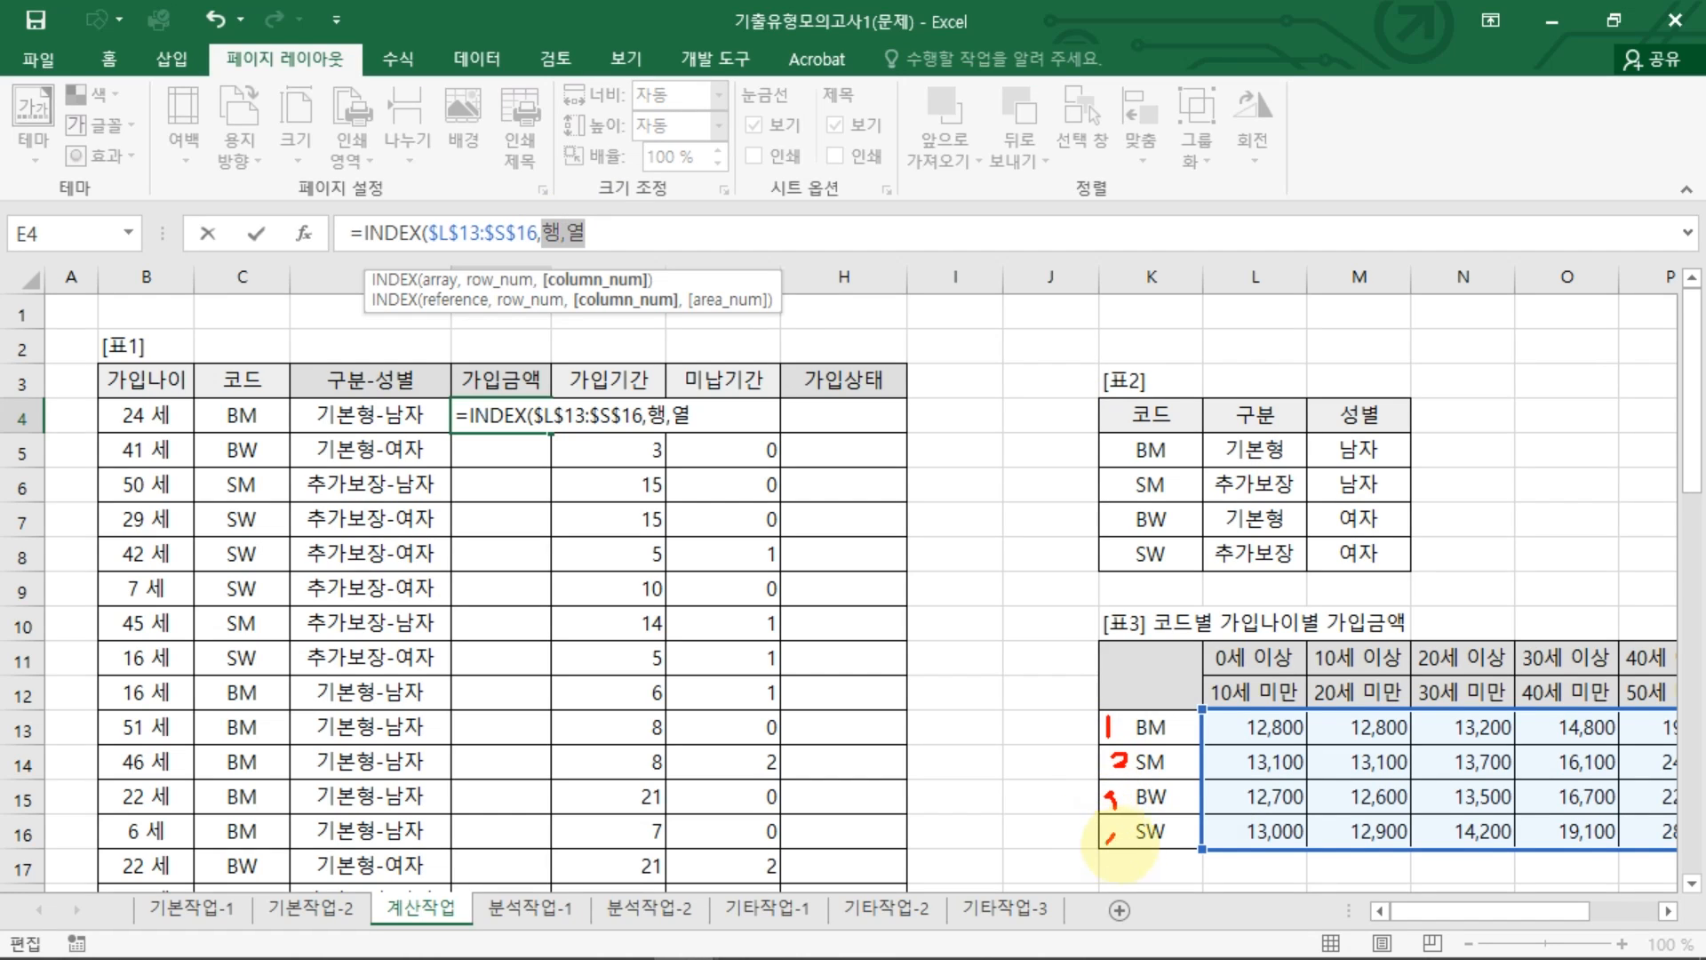
drag(1111, 840, 1117, 855)
drag(1257, 646, 1254, 668)
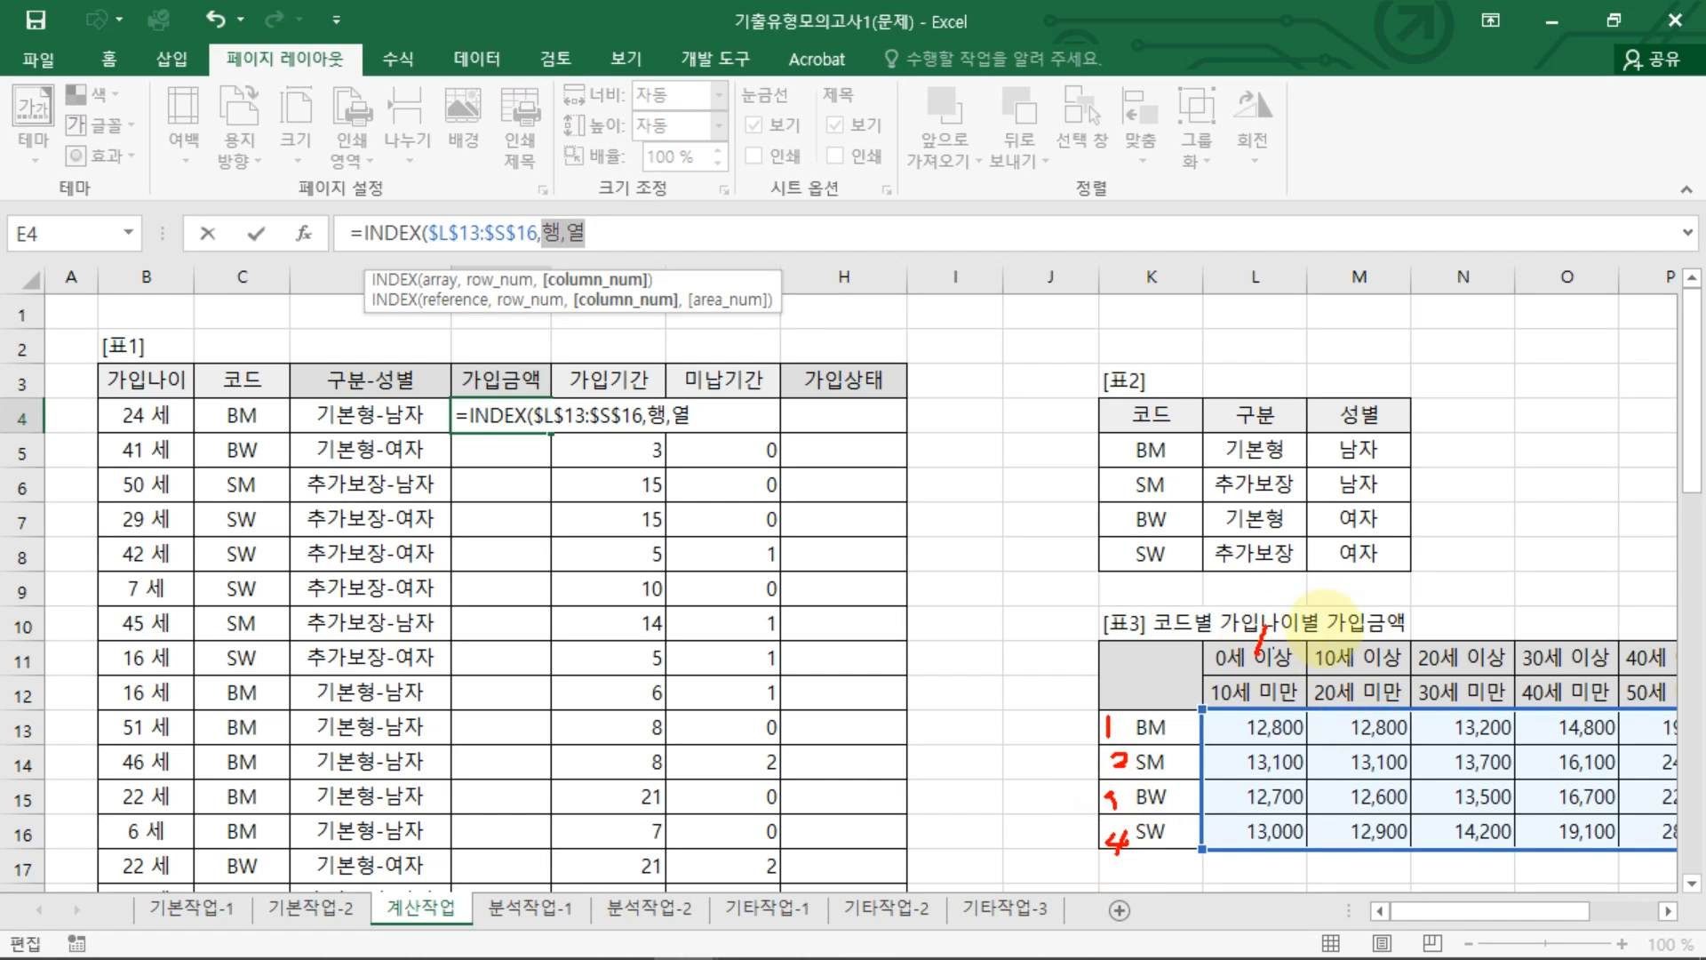
mouse_move(1340, 619)
mouse_down()
mouse_move(1382, 638)
mouse_move(1460, 633)
mouse_move(1454, 647)
mouse_move(1463, 622)
mouse_up()
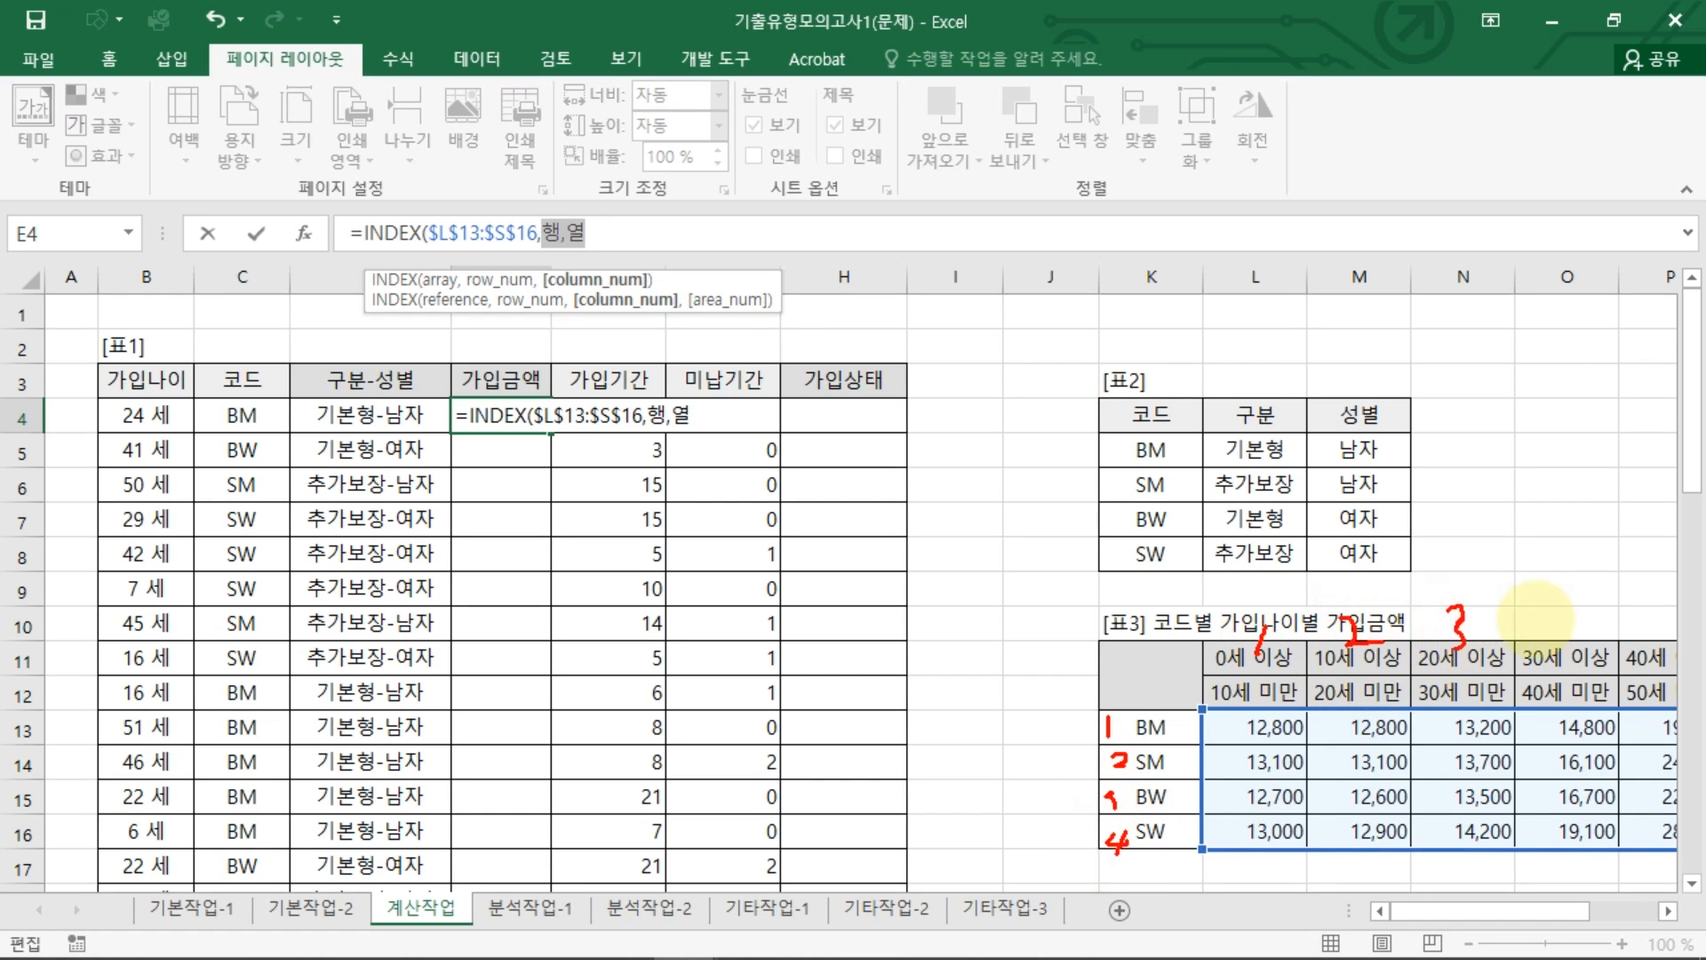
drag(1566, 623, 1562, 653)
mouse_move(1635, 613)
mouse_down()
mouse_move(1622, 647)
mouse_move(1653, 607)
mouse_up()
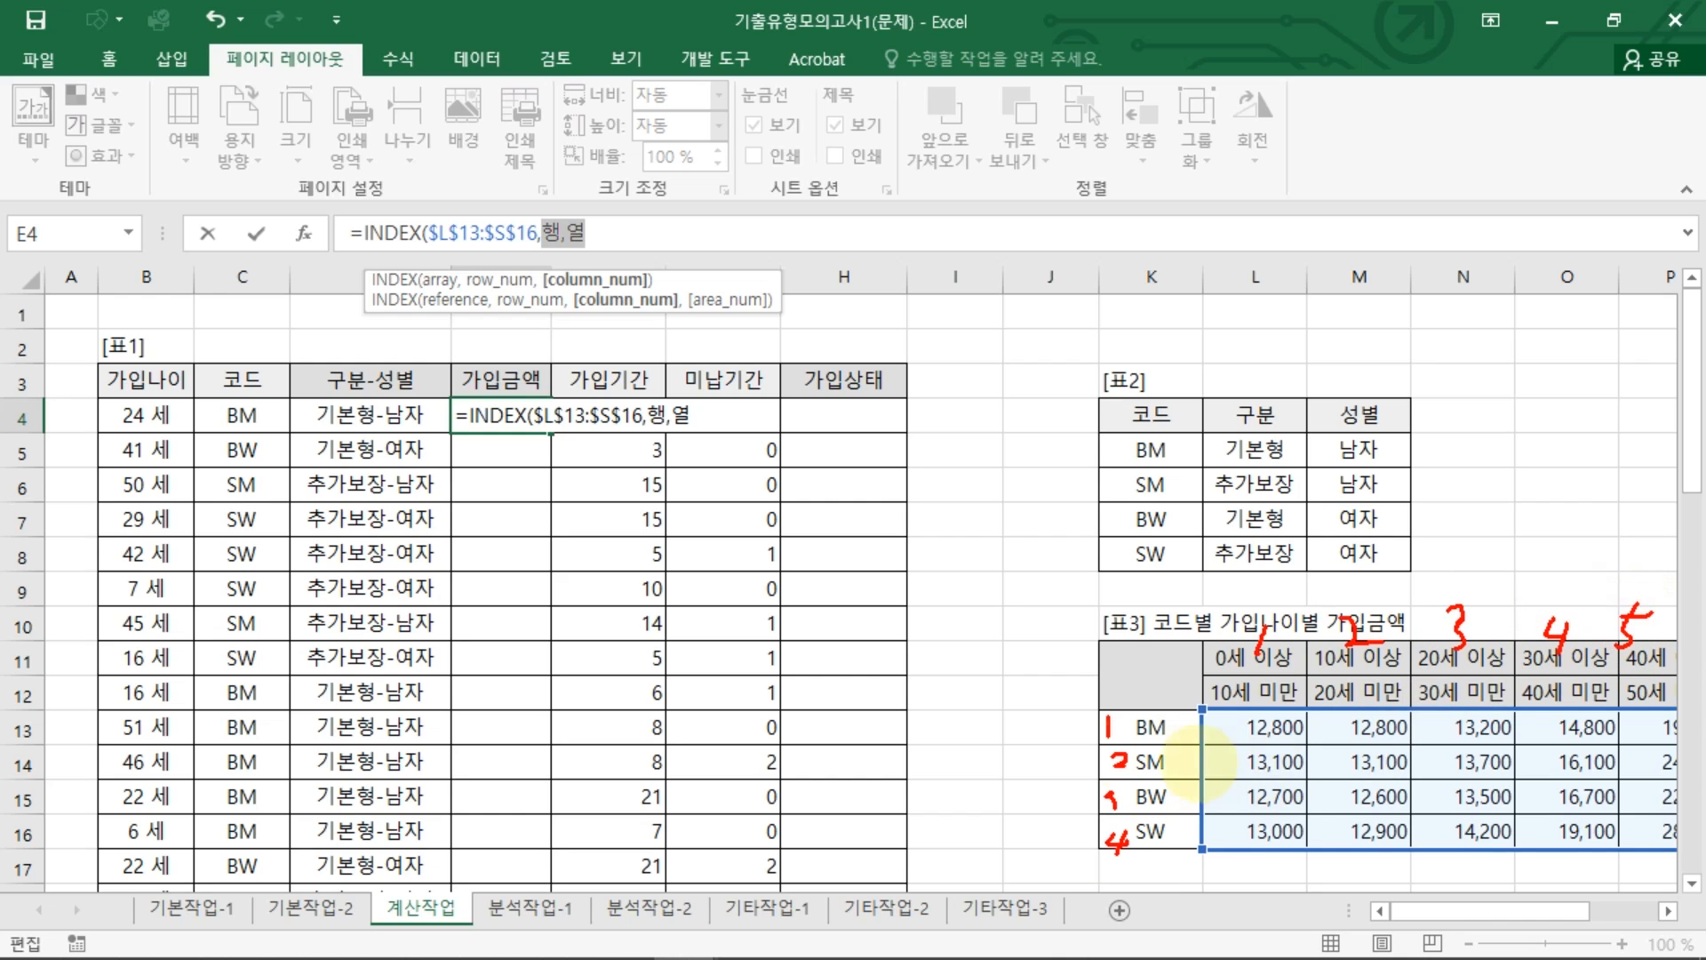
mouse_move(1112, 762)
mouse_down()
mouse_move(1147, 764)
mouse_move(1139, 789)
mouse_up()
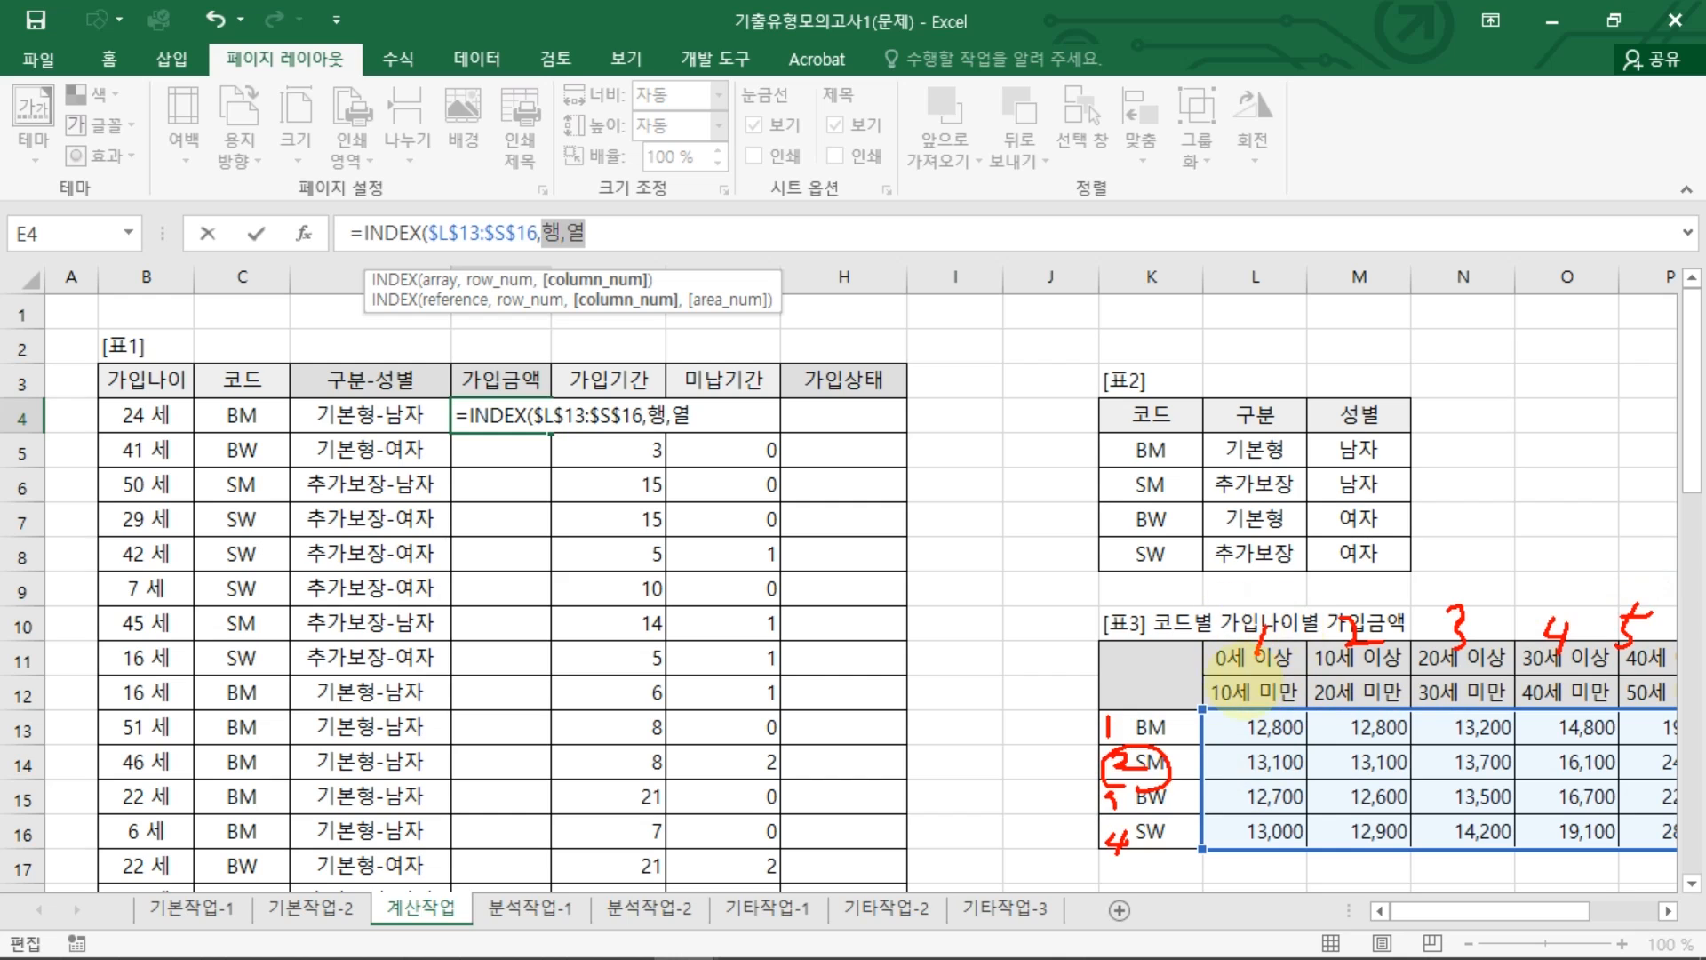
drag(1285, 632, 1234, 681)
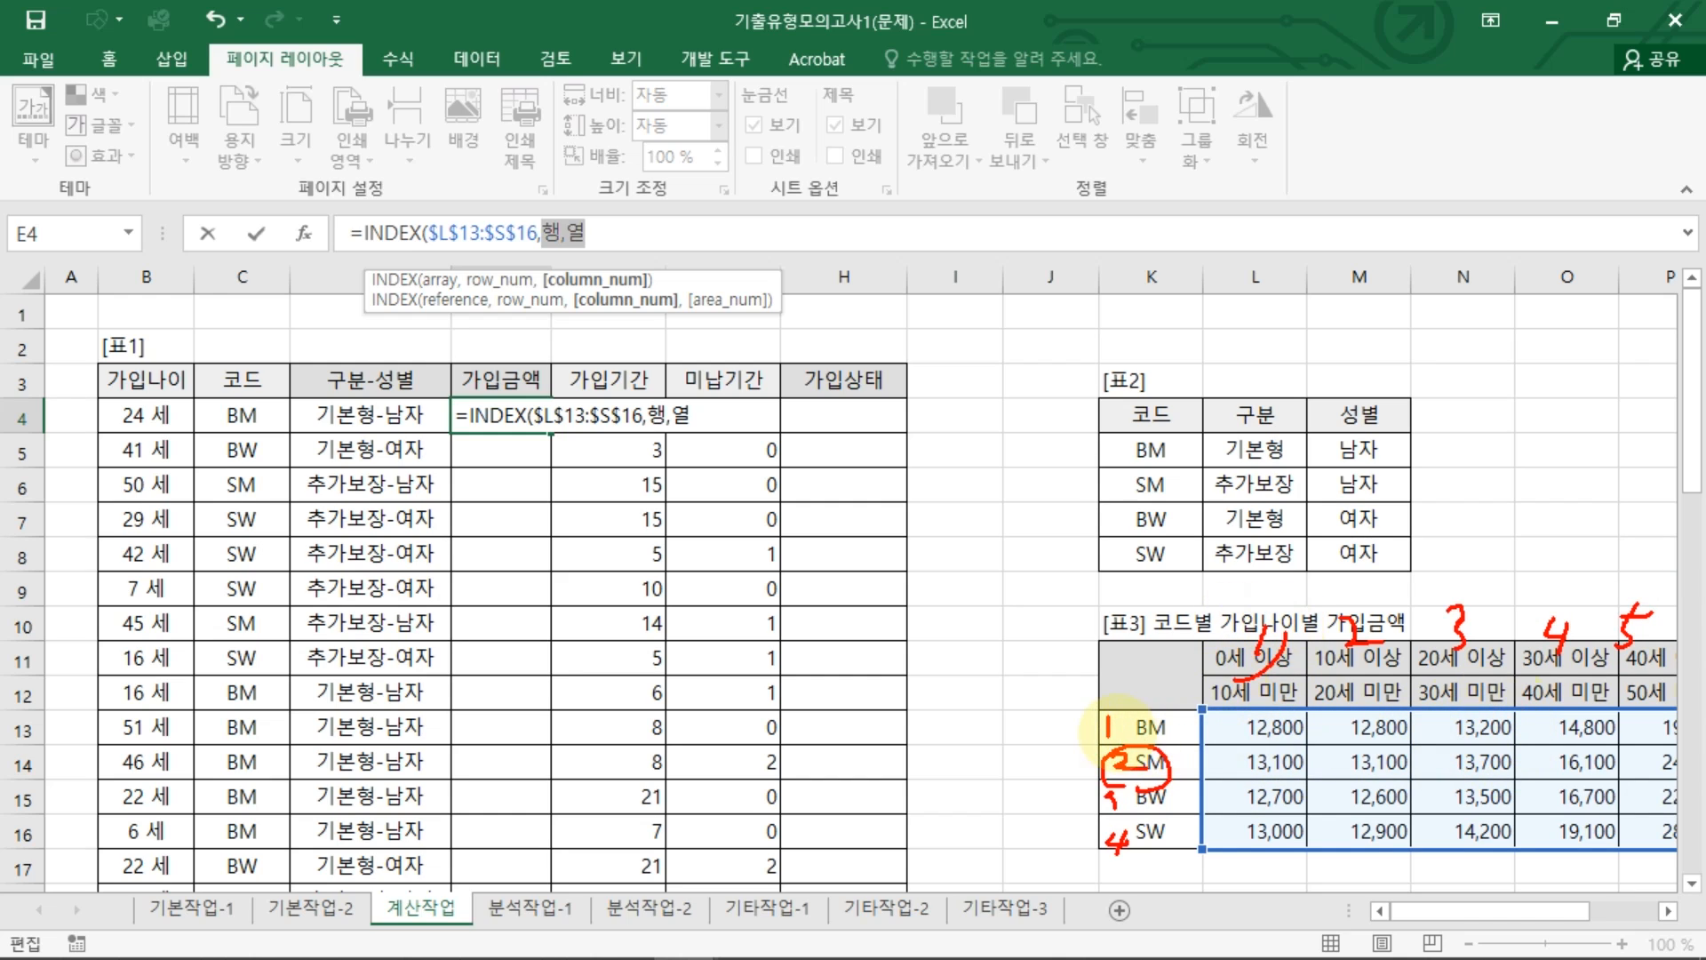
mouse_move(1157, 742)
mouse_down()
mouse_move(1111, 742)
mouse_move(1431, 733)
mouse_up()
mouse_move(1462, 613)
mouse_down()
mouse_move(1444, 709)
mouse_move(1420, 721)
mouse_move(877, 579)
mouse_move(627, 440)
mouse_move(656, 457)
mouse_move(805, 429)
mouse_up()
click(1444, 751)
key(Escape)
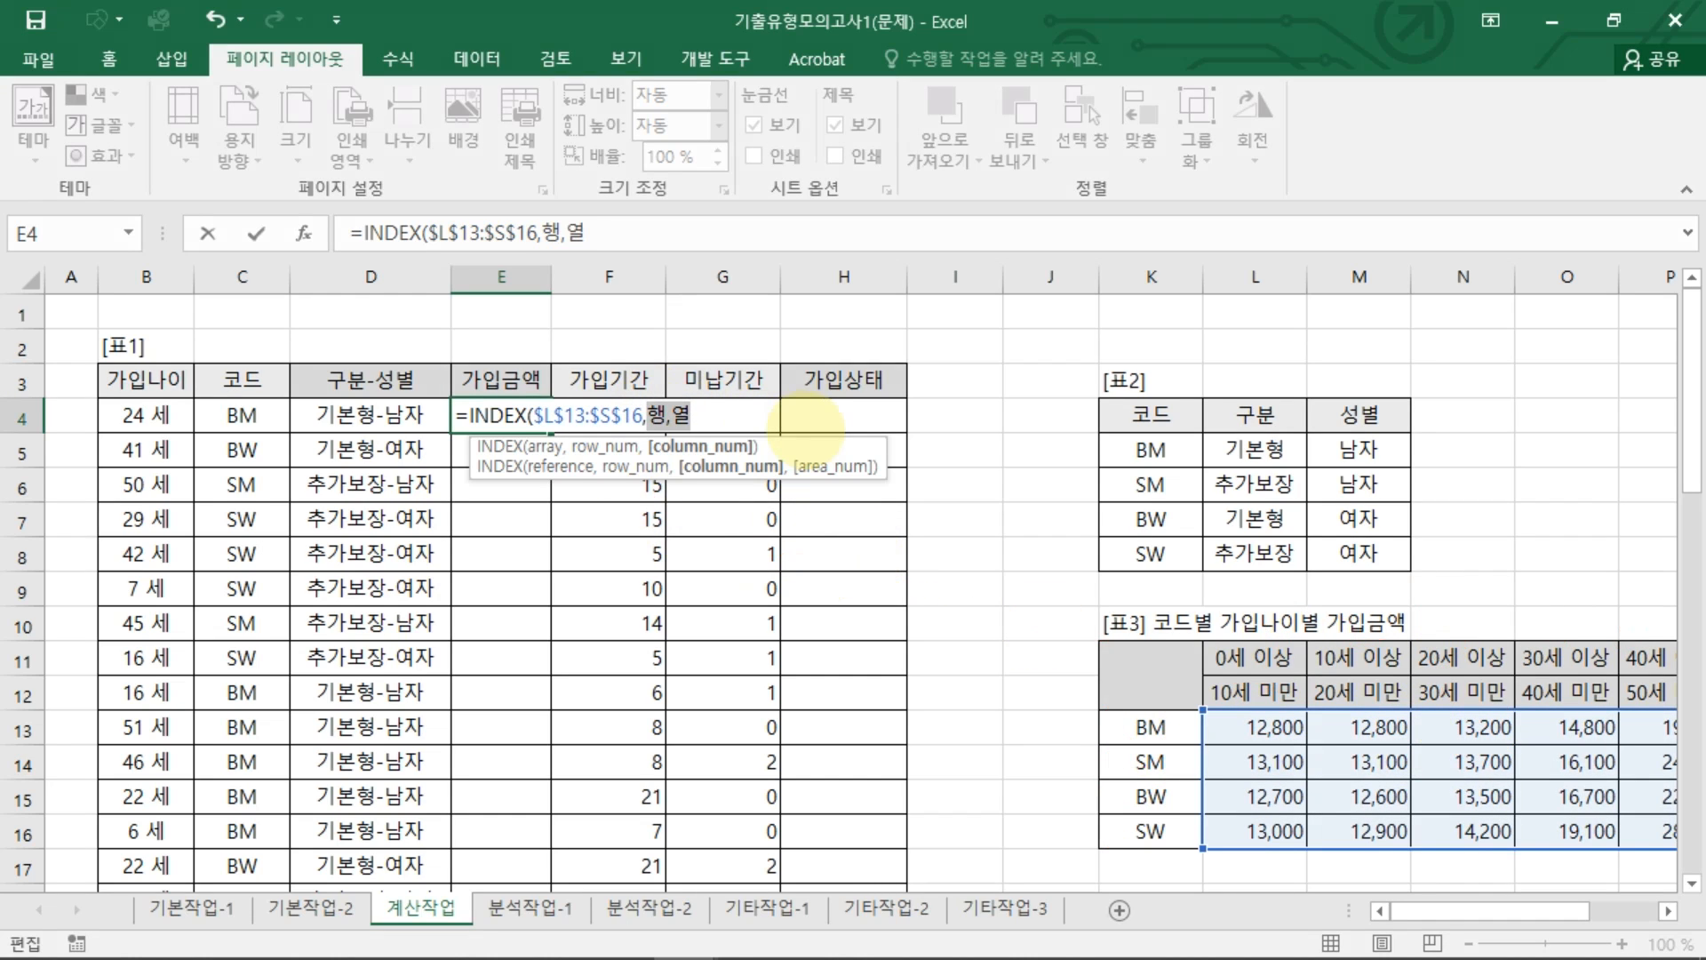
Step: Replace the placeholders 행,열 with MATCH(C4,$K$13:$K$16,0) as INDEX's row argument
text(MATCH()
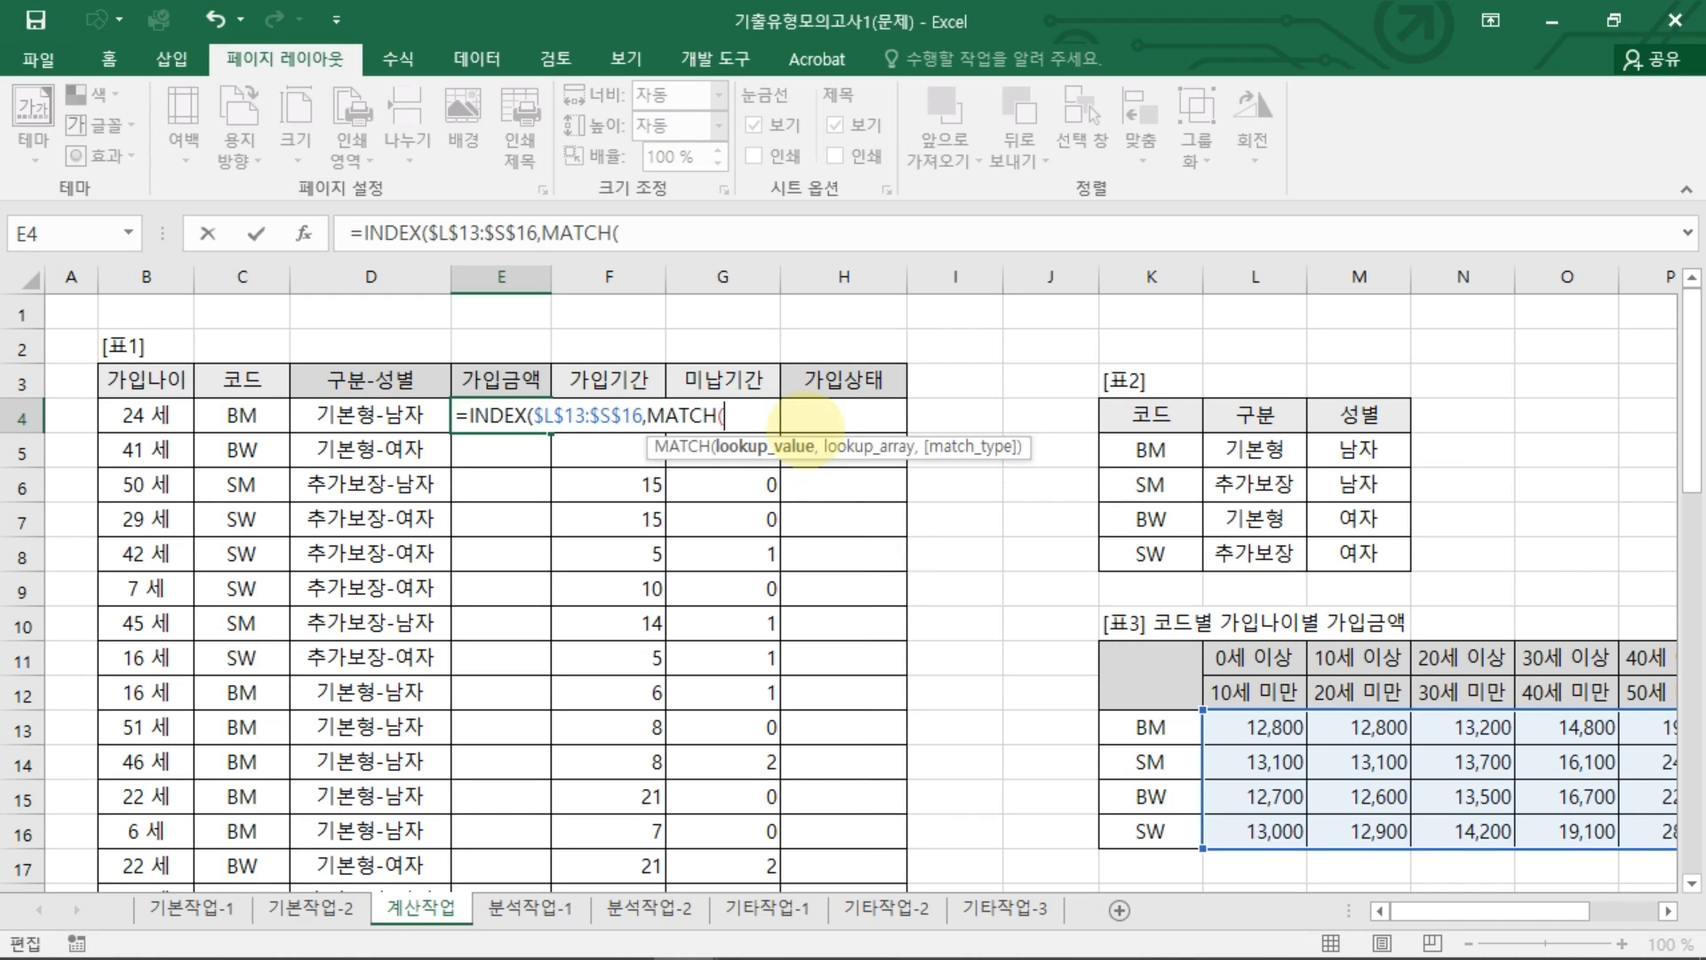
click(242, 415)
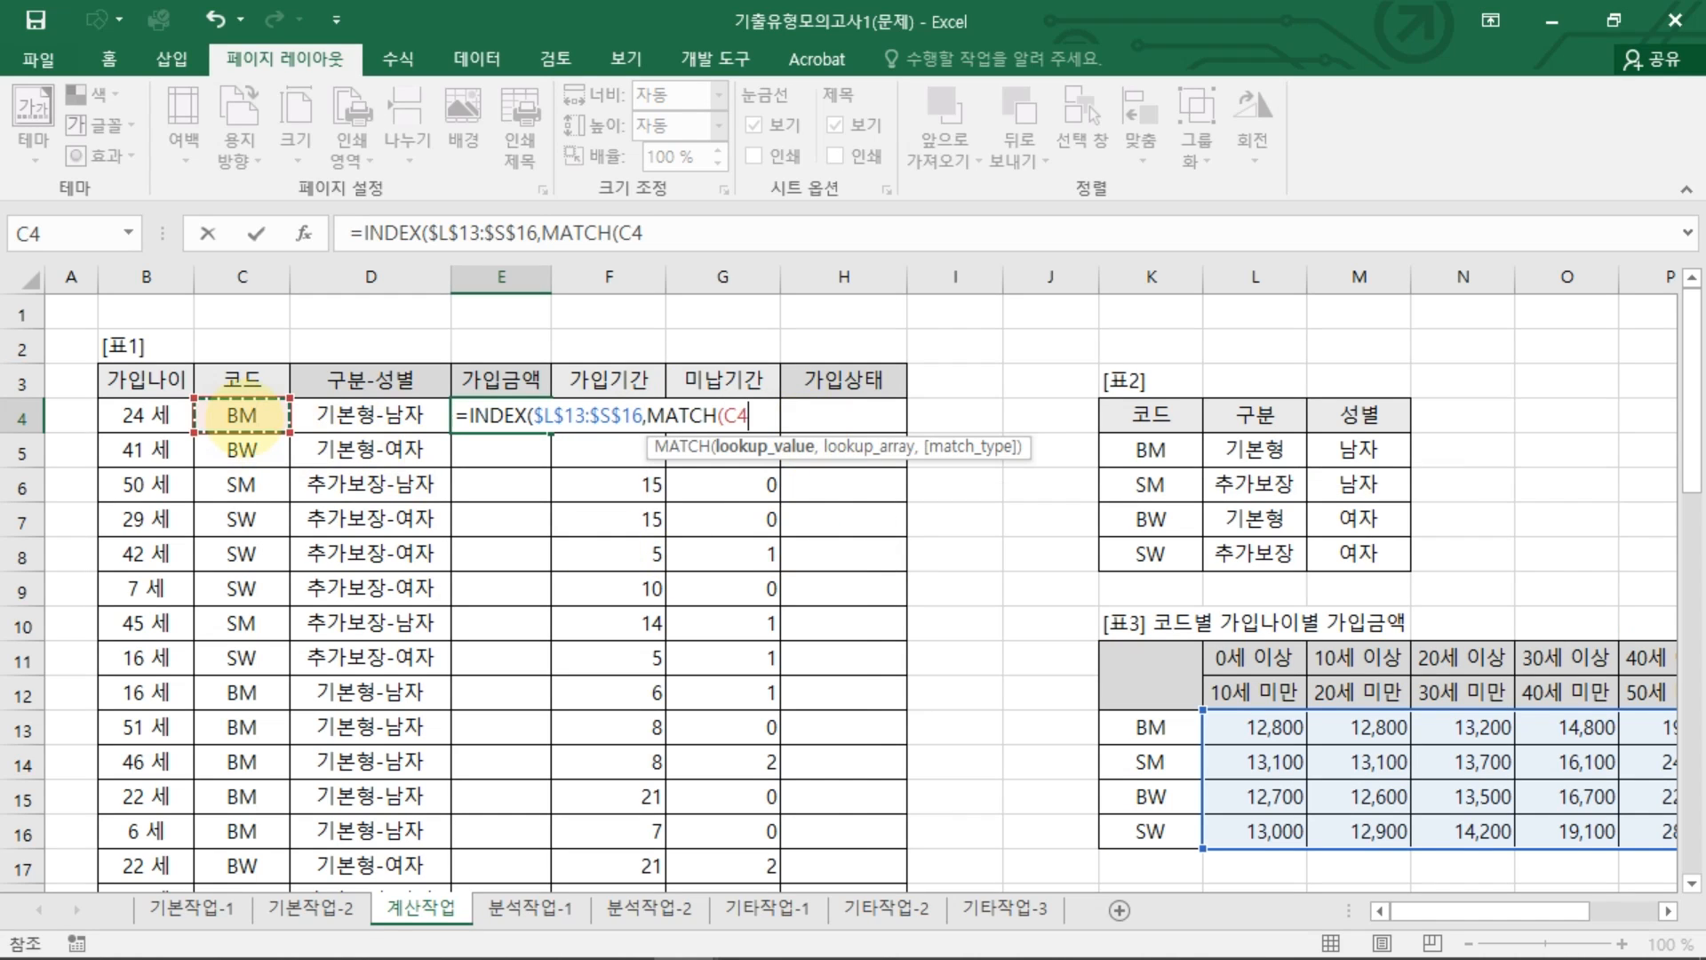
text(,)
drag(1151, 727, 1152, 831)
key(F4)
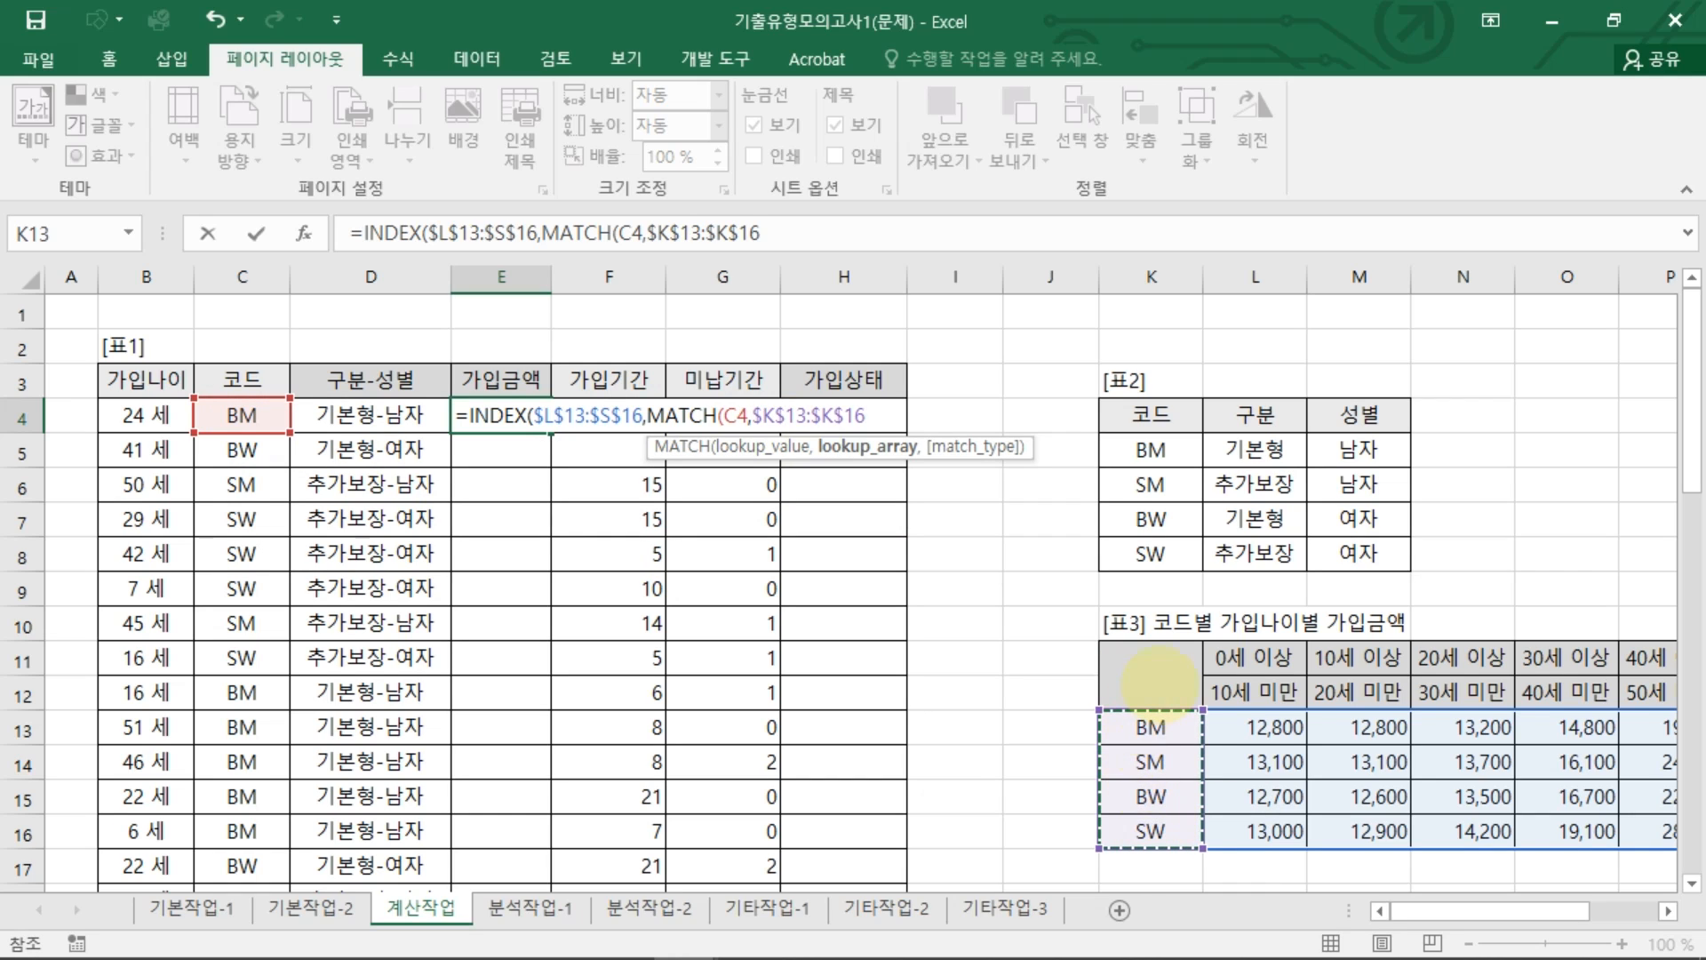
text(,0)
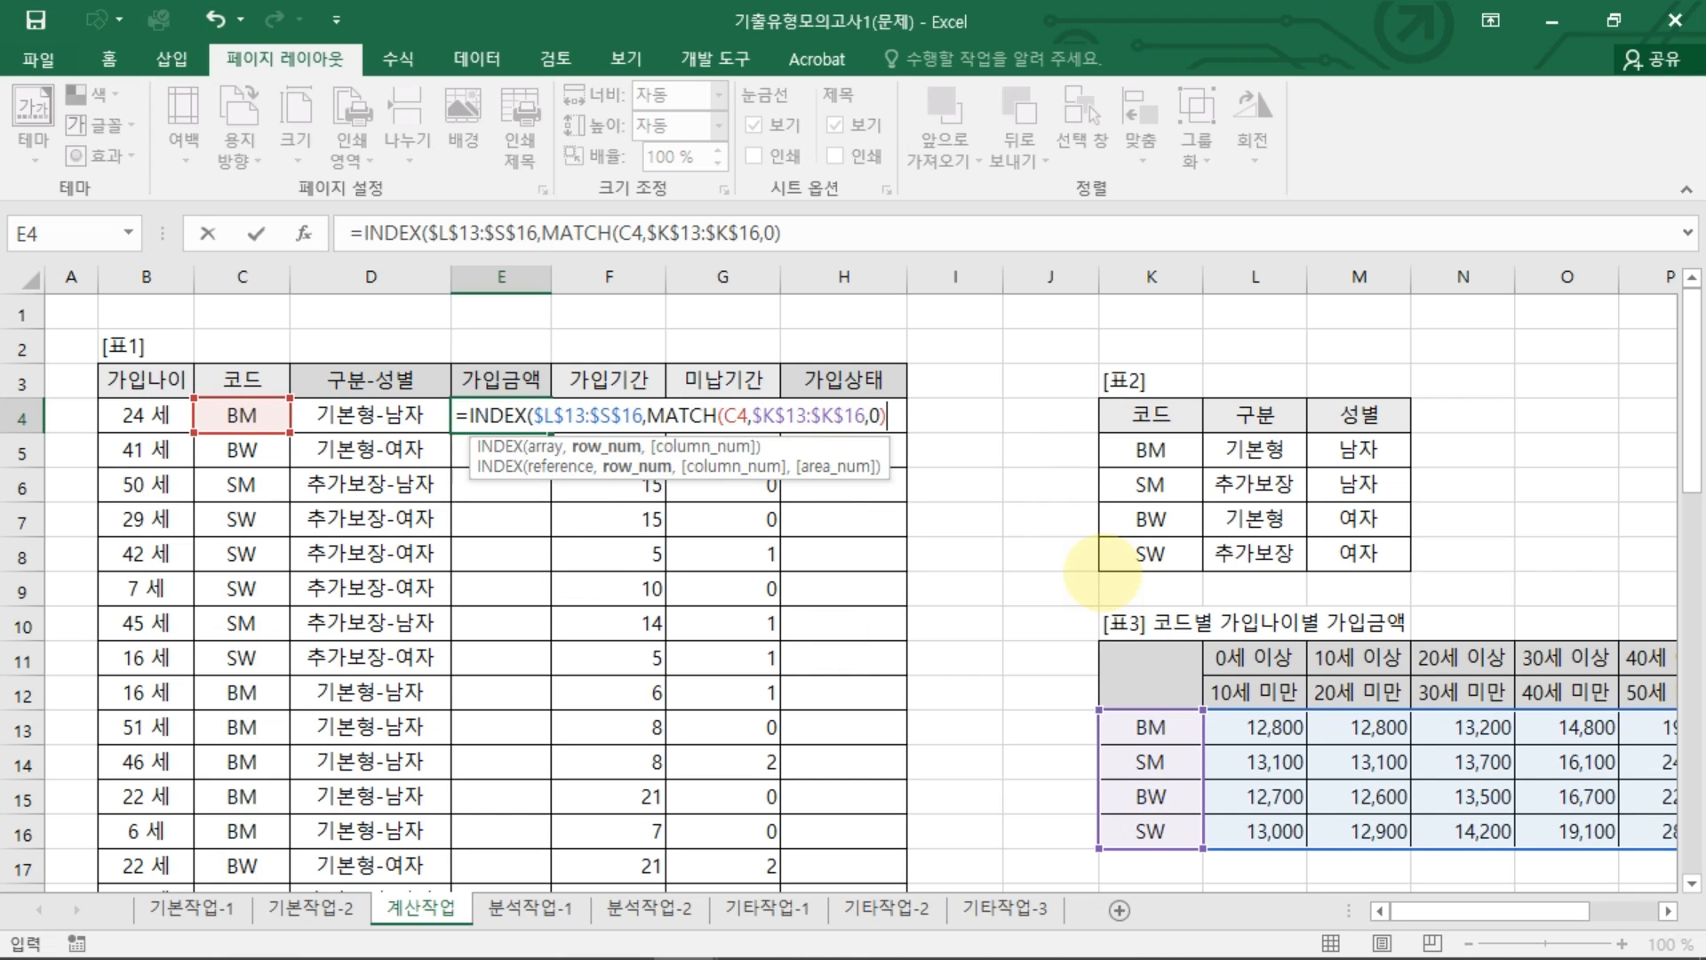
Step: Add a second MATCH as INDEX's column argument, with the age in B4 as its lookup value
text(,)
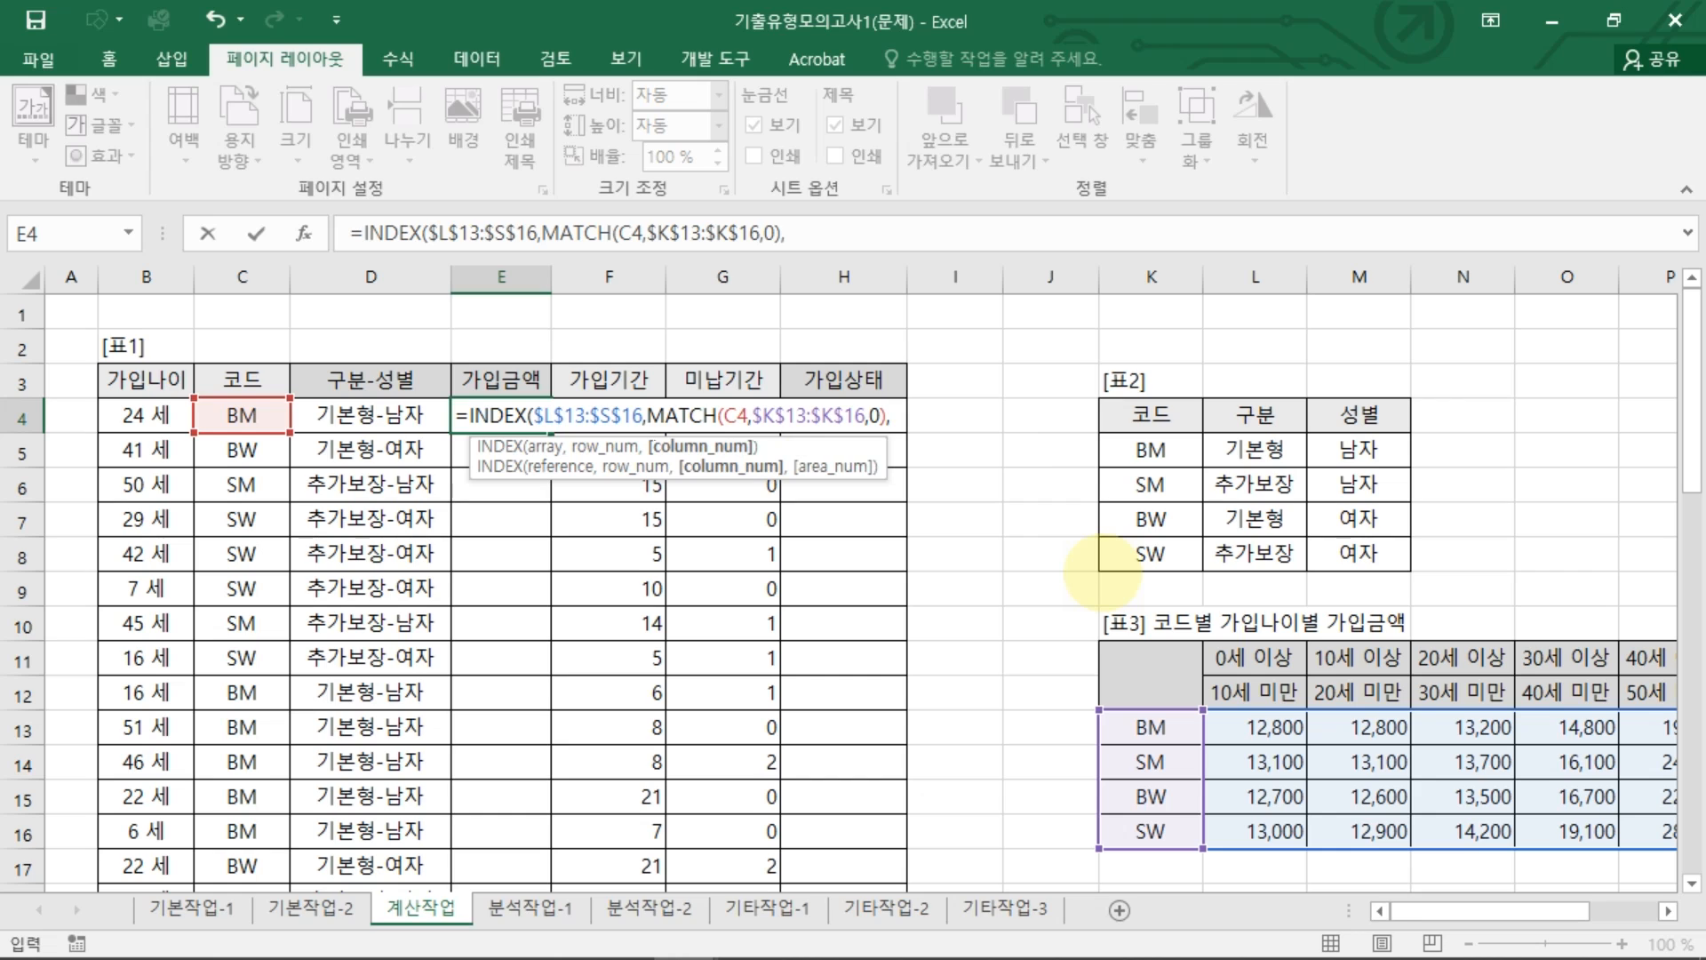
text(MATCH()
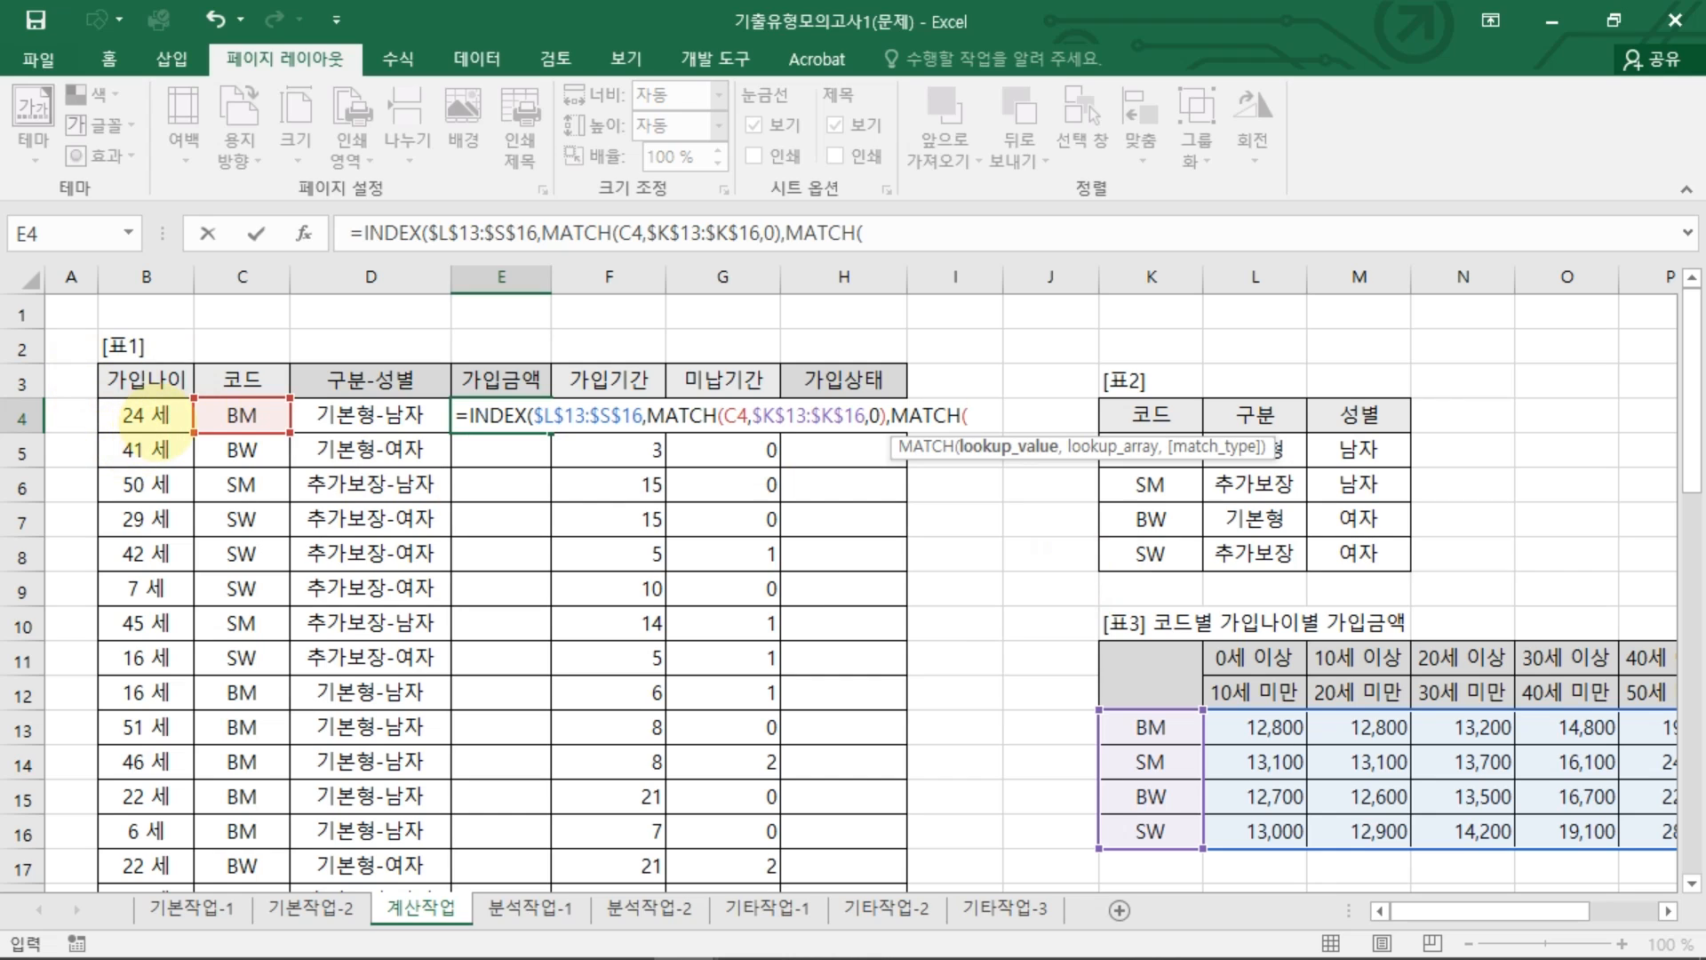
click(147, 417)
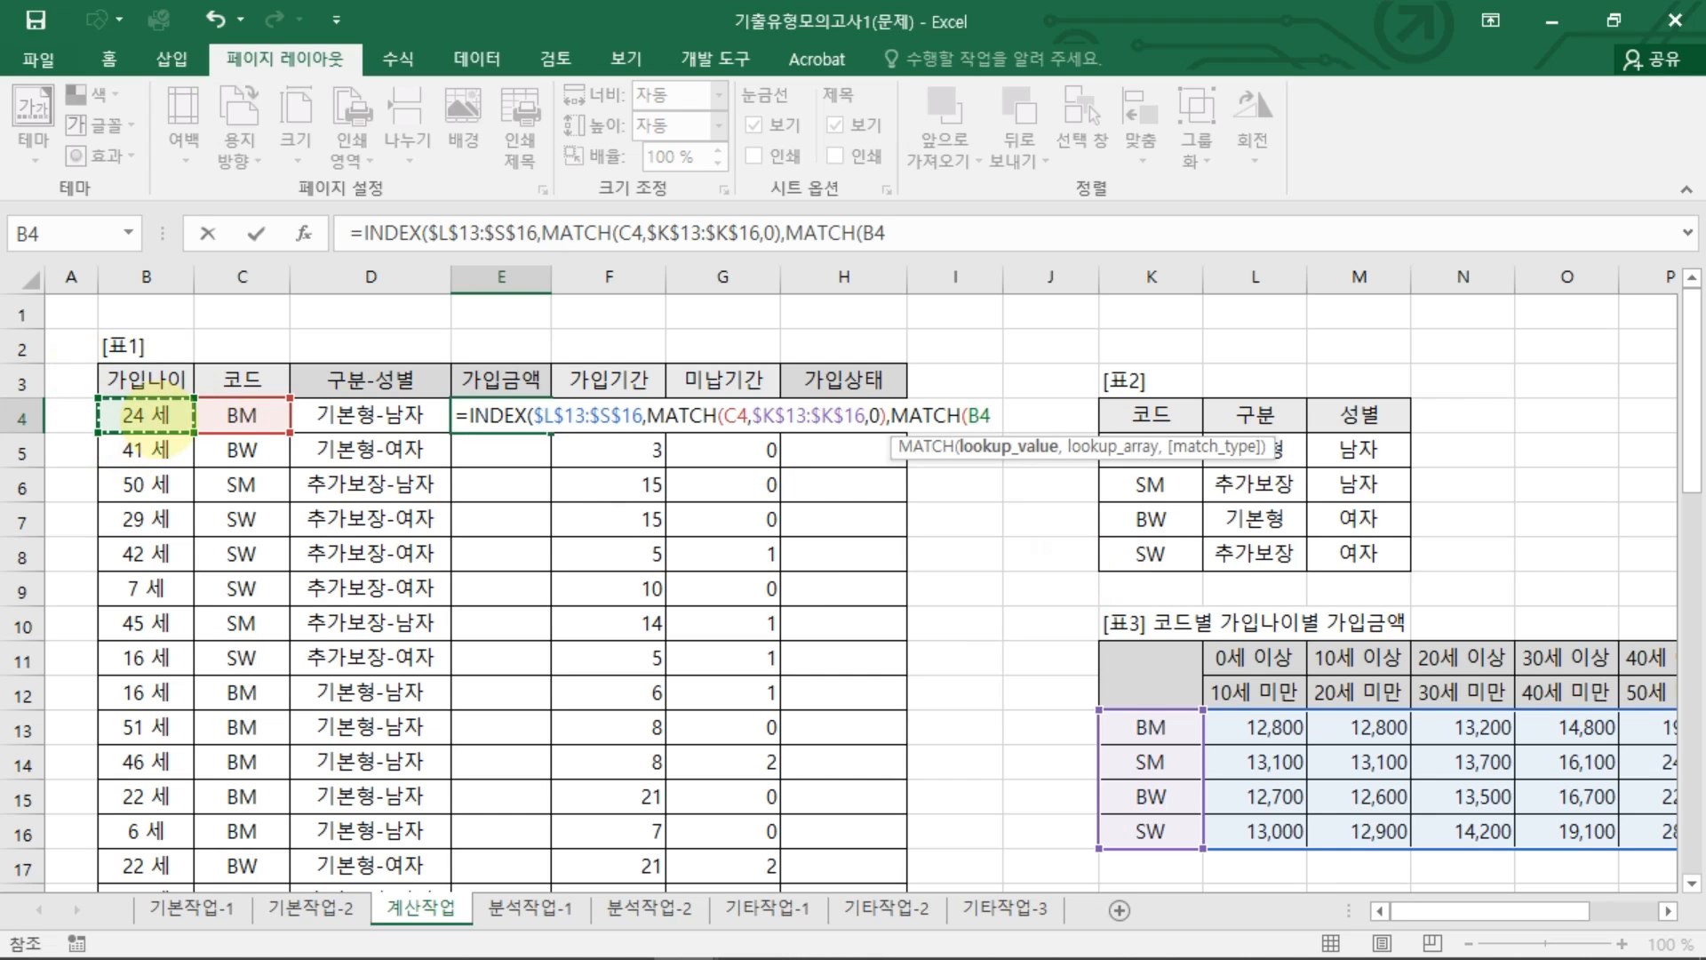
text(,)
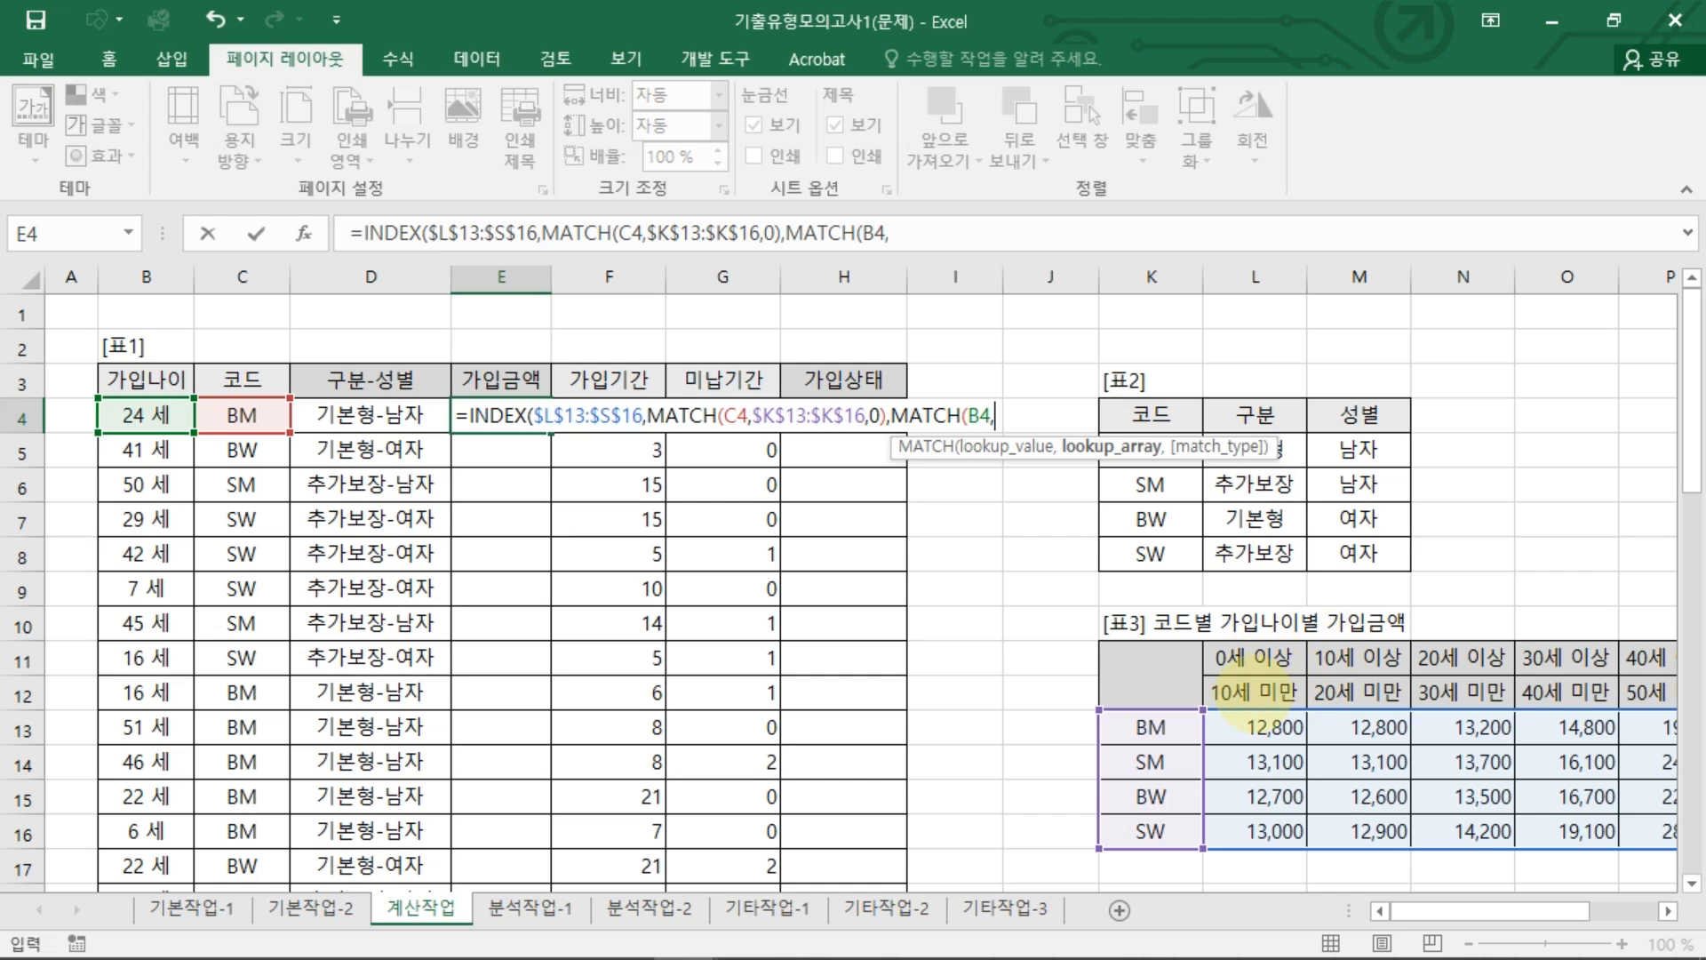
drag(1253, 693, 1628, 695)
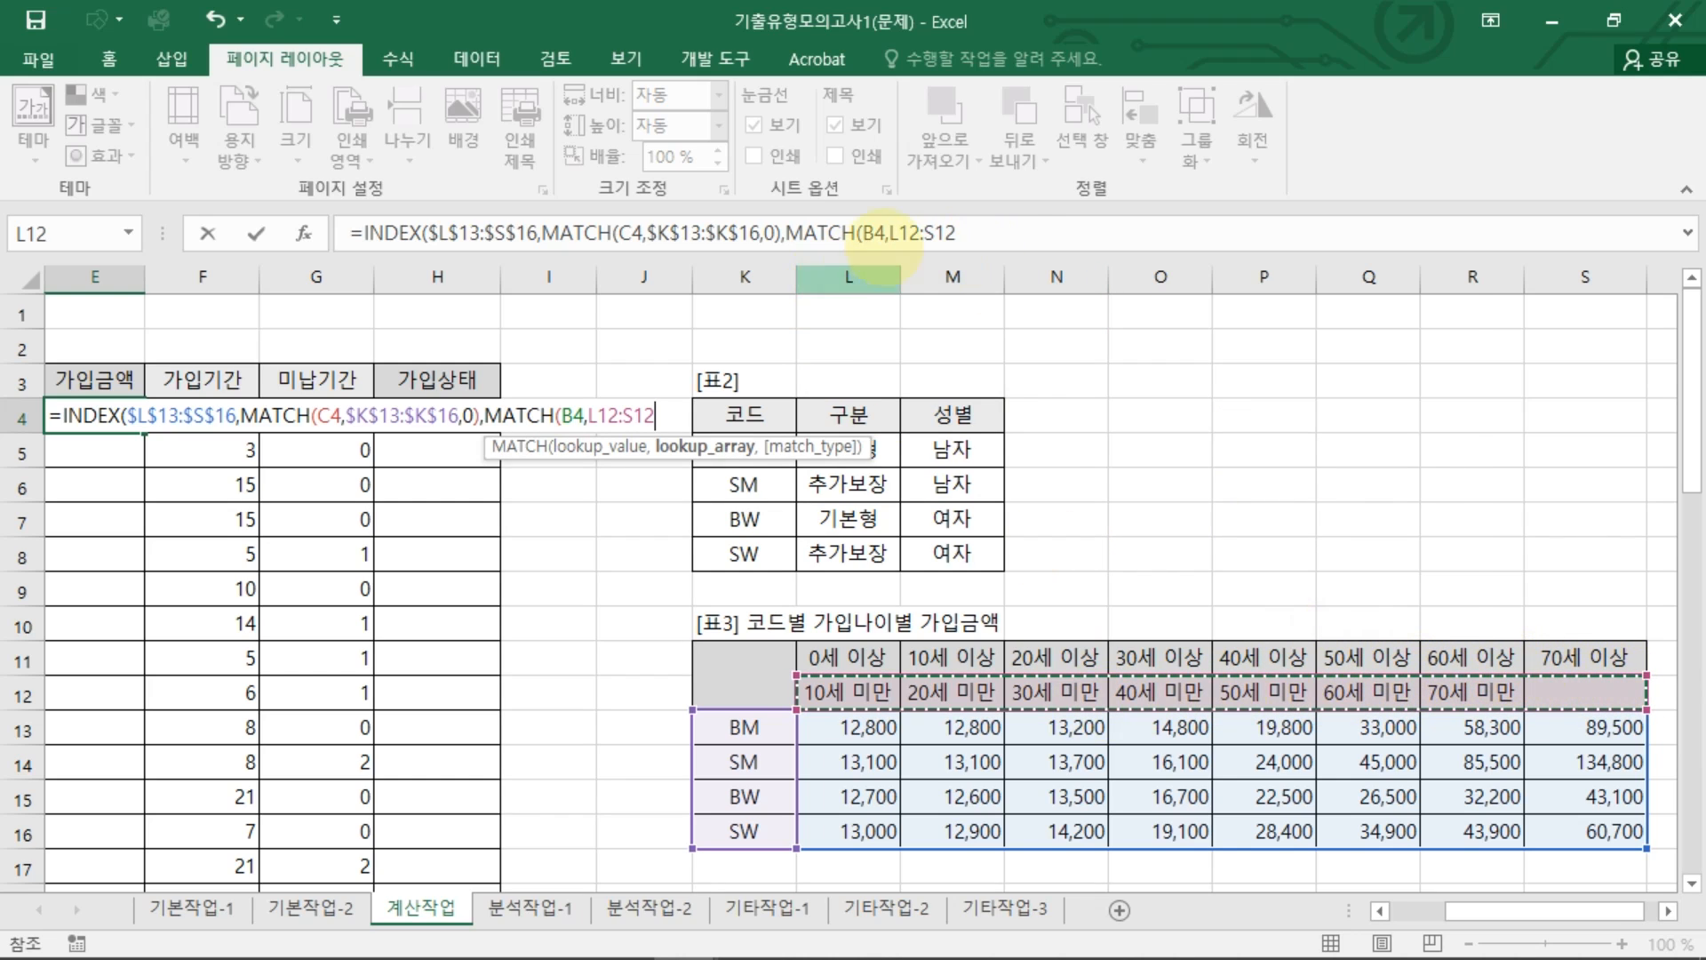
drag(889, 233, 995, 233)
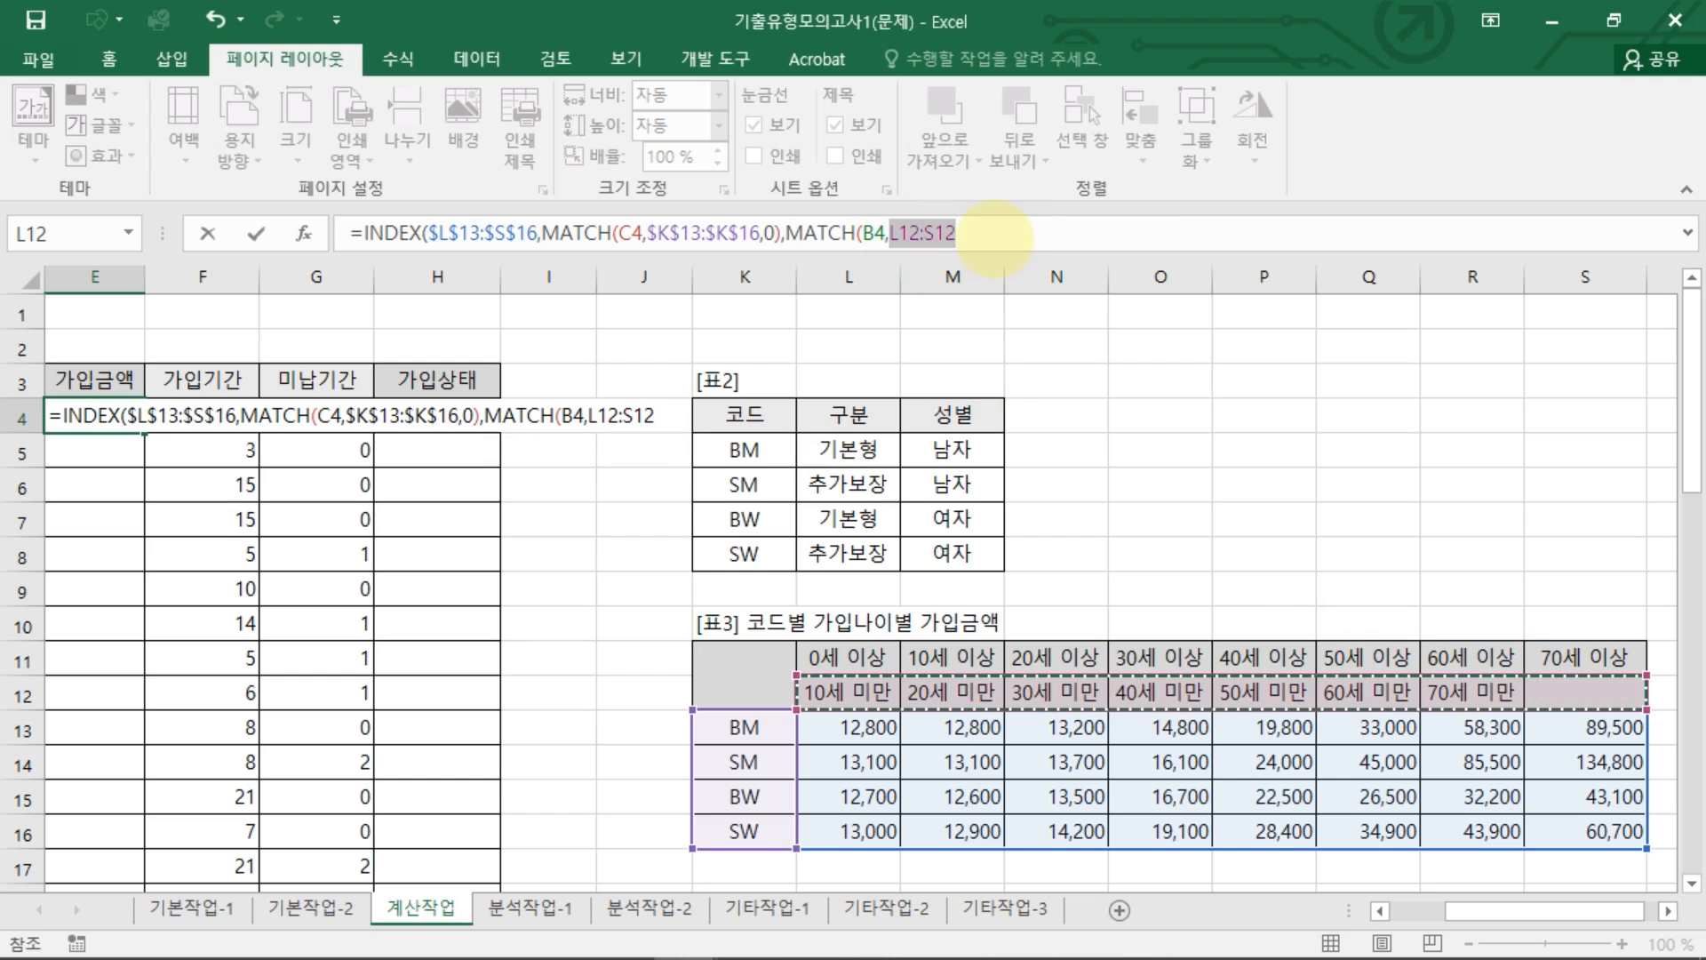
key(BackSpace)
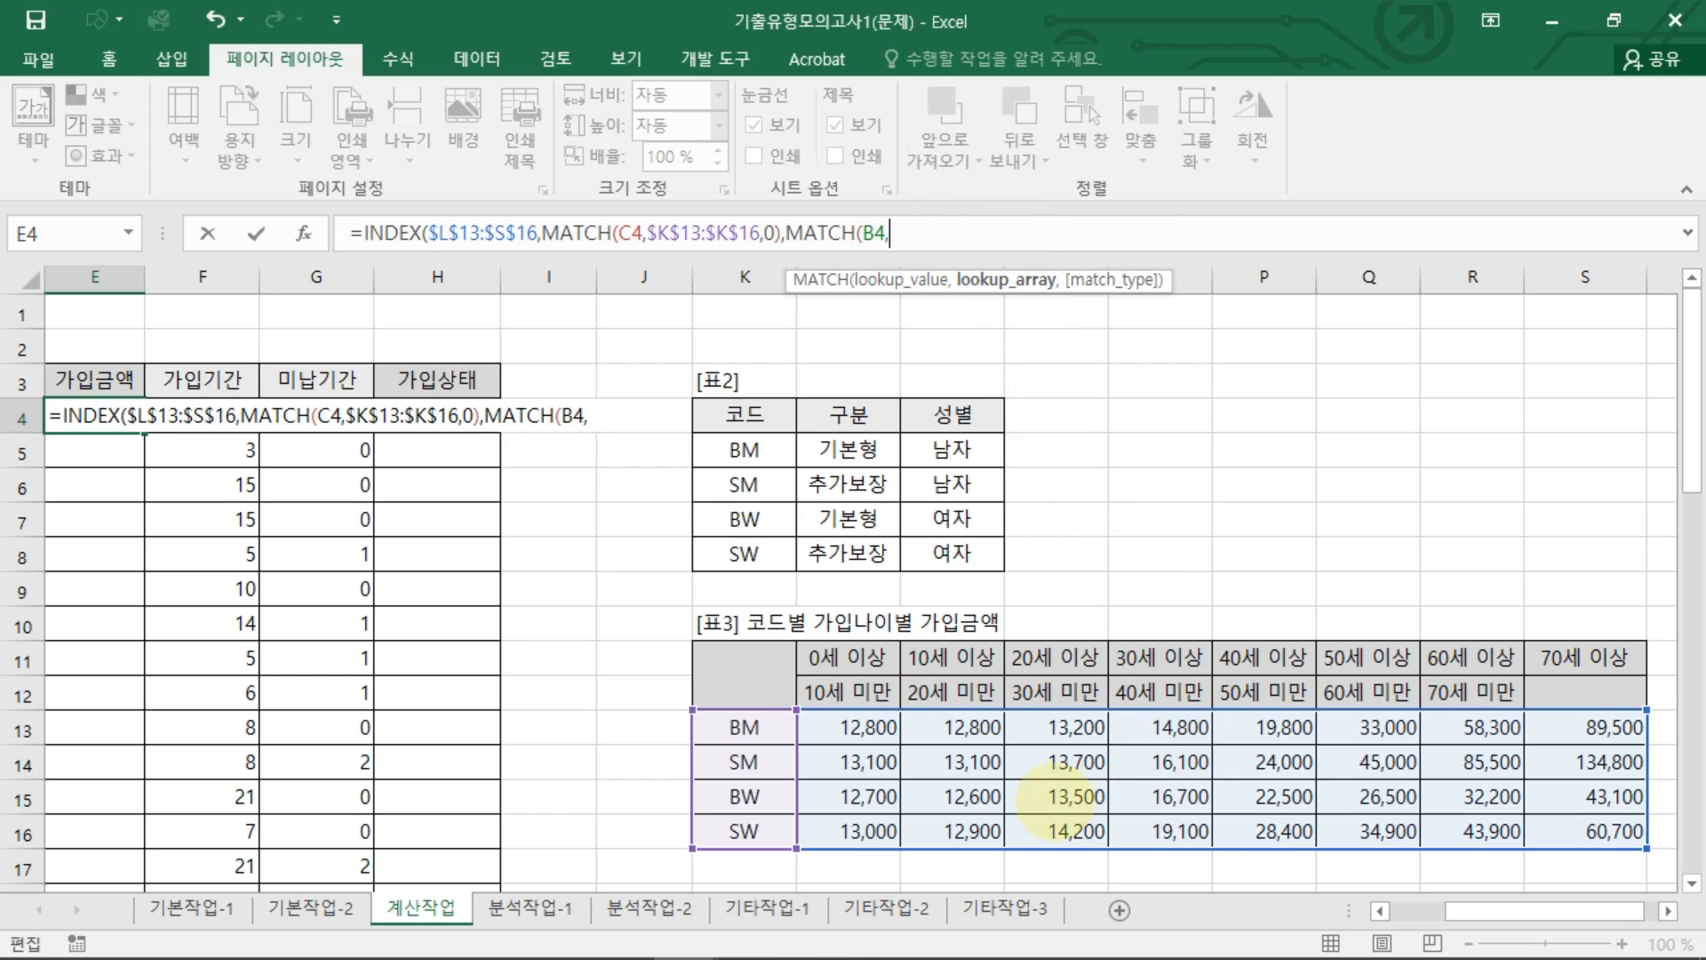
Step: Set the second MATCH's lookup array to 표3's lower age limits as the absolute range $L$11:$S$11
drag(846, 658, 1564, 657)
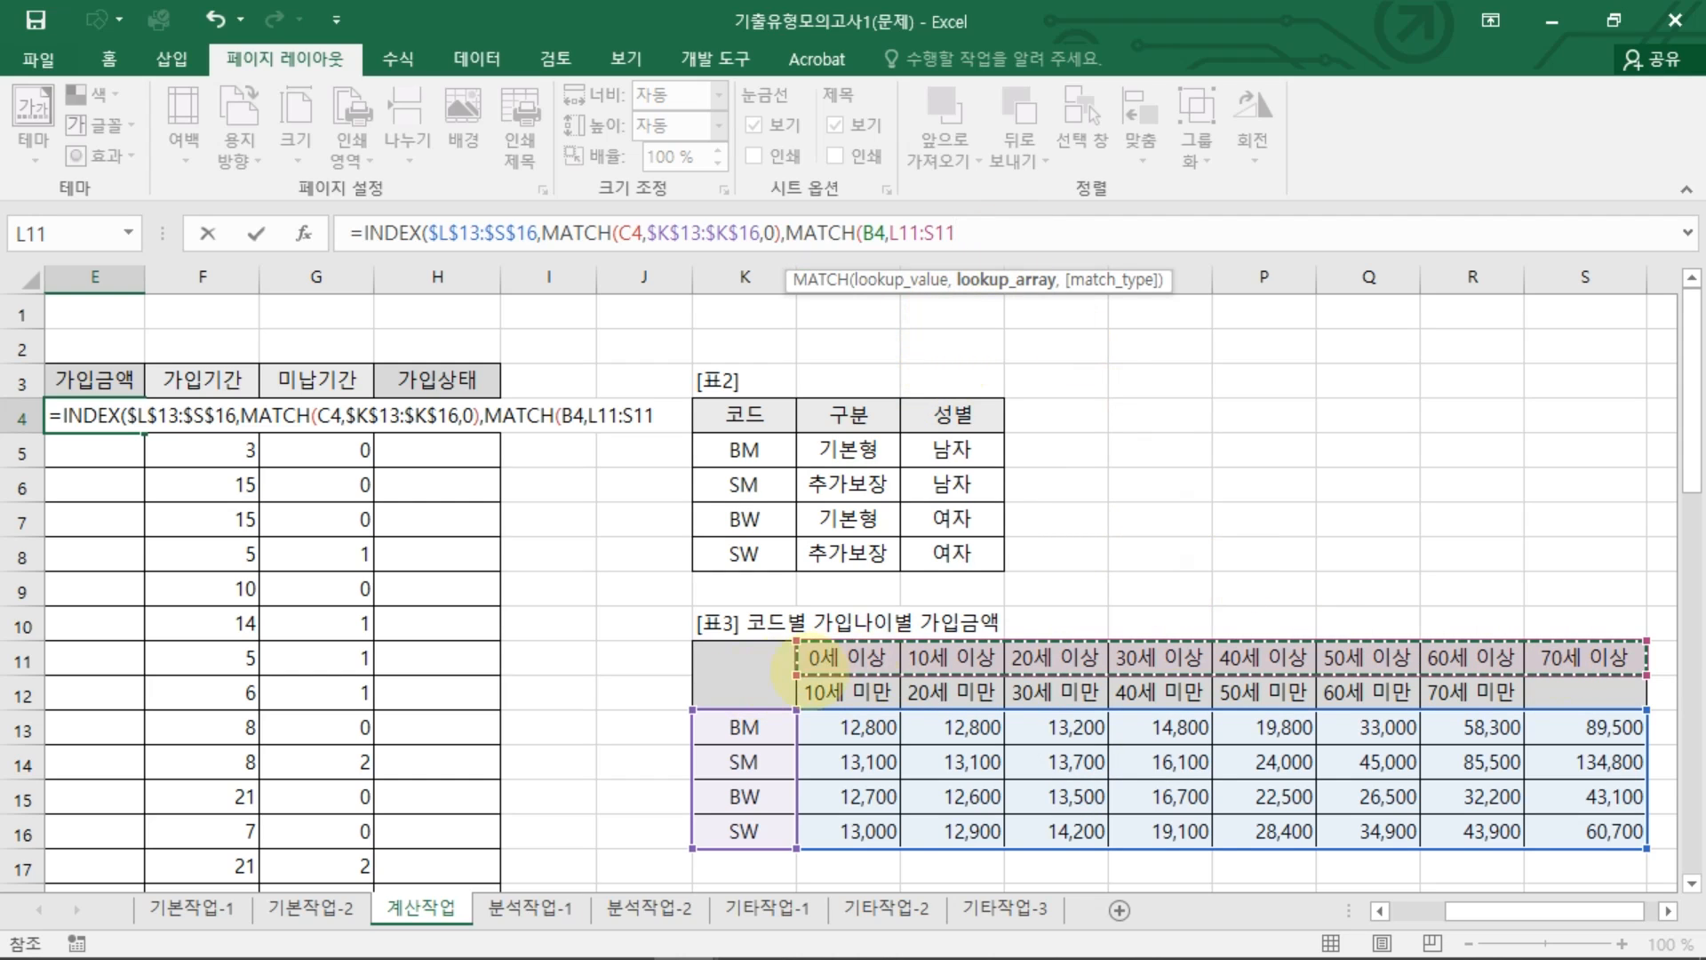
key(F4)
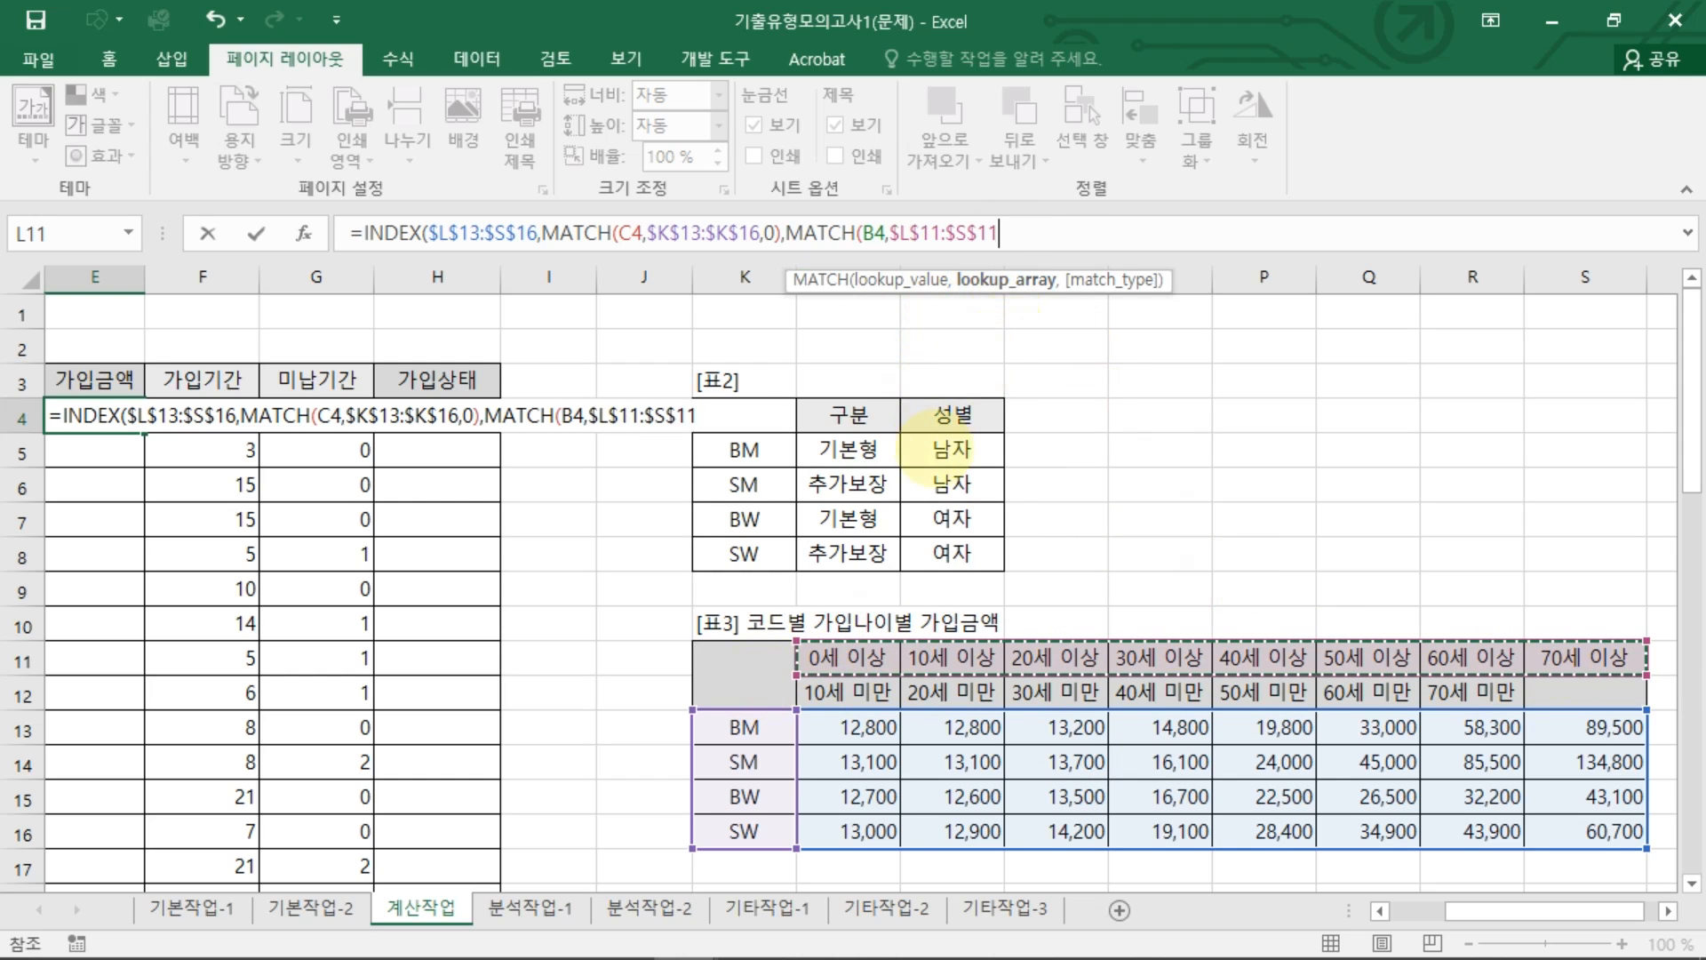
text(,)
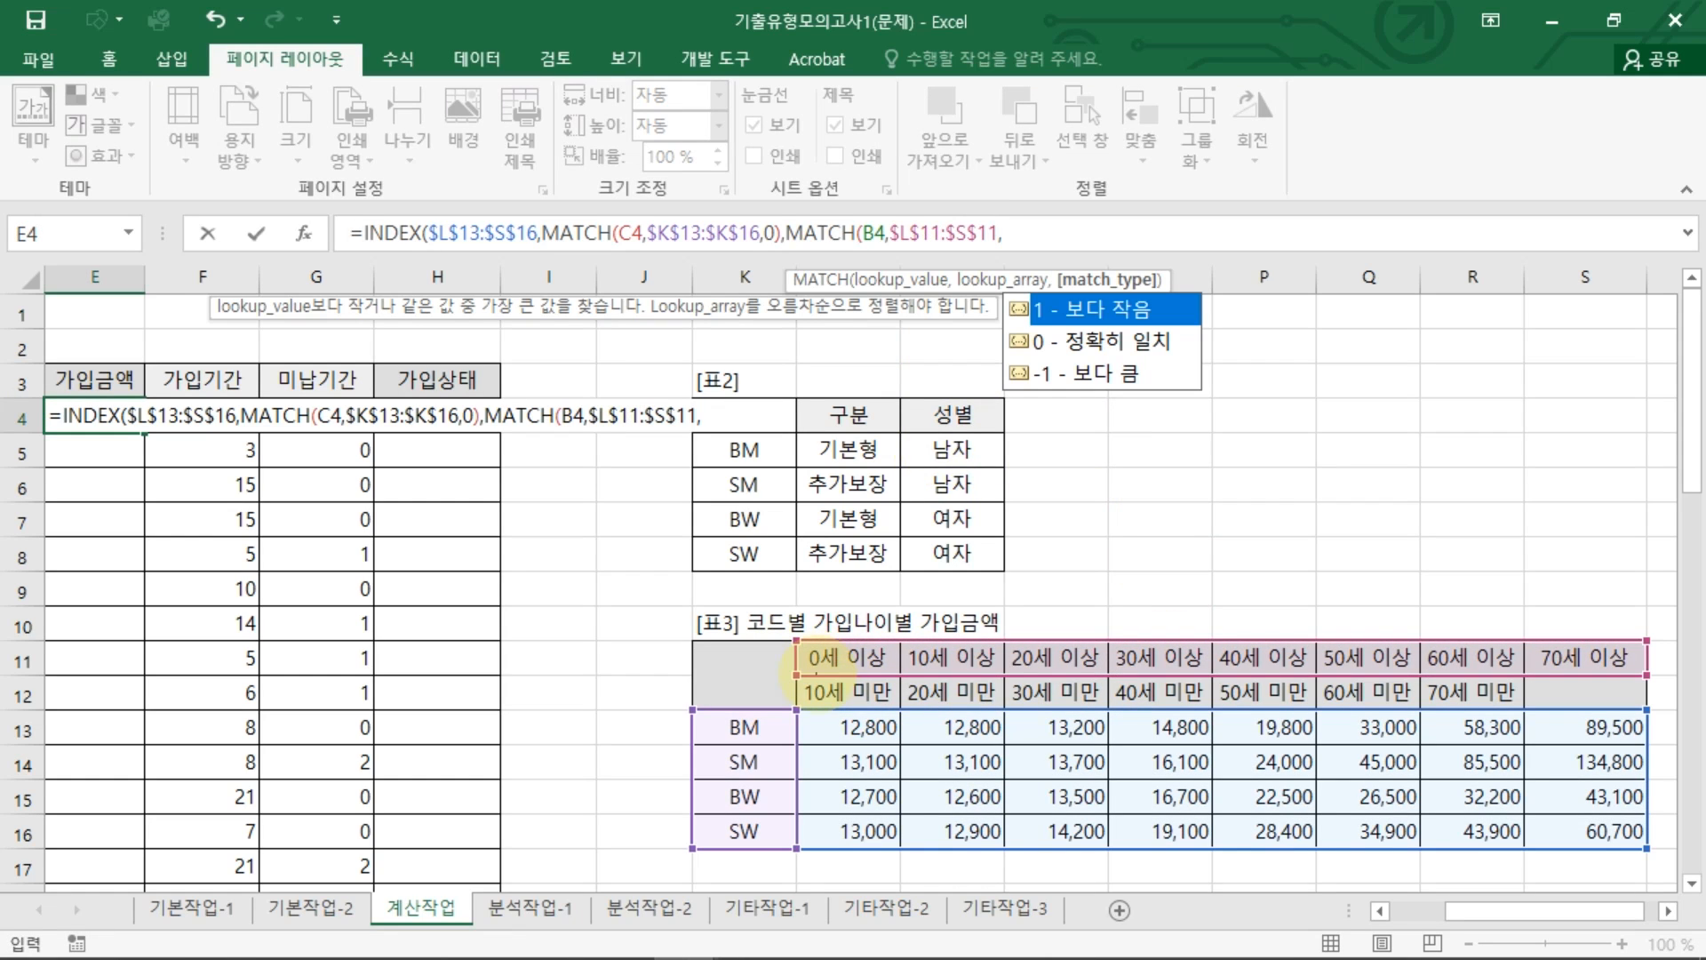
Step: Examine the order of the lower age limits in 표3's header against the MATCH match-type options
drag(947, 643, 942, 685)
drag(1045, 633, 1038, 681)
drag(1147, 638, 1141, 679)
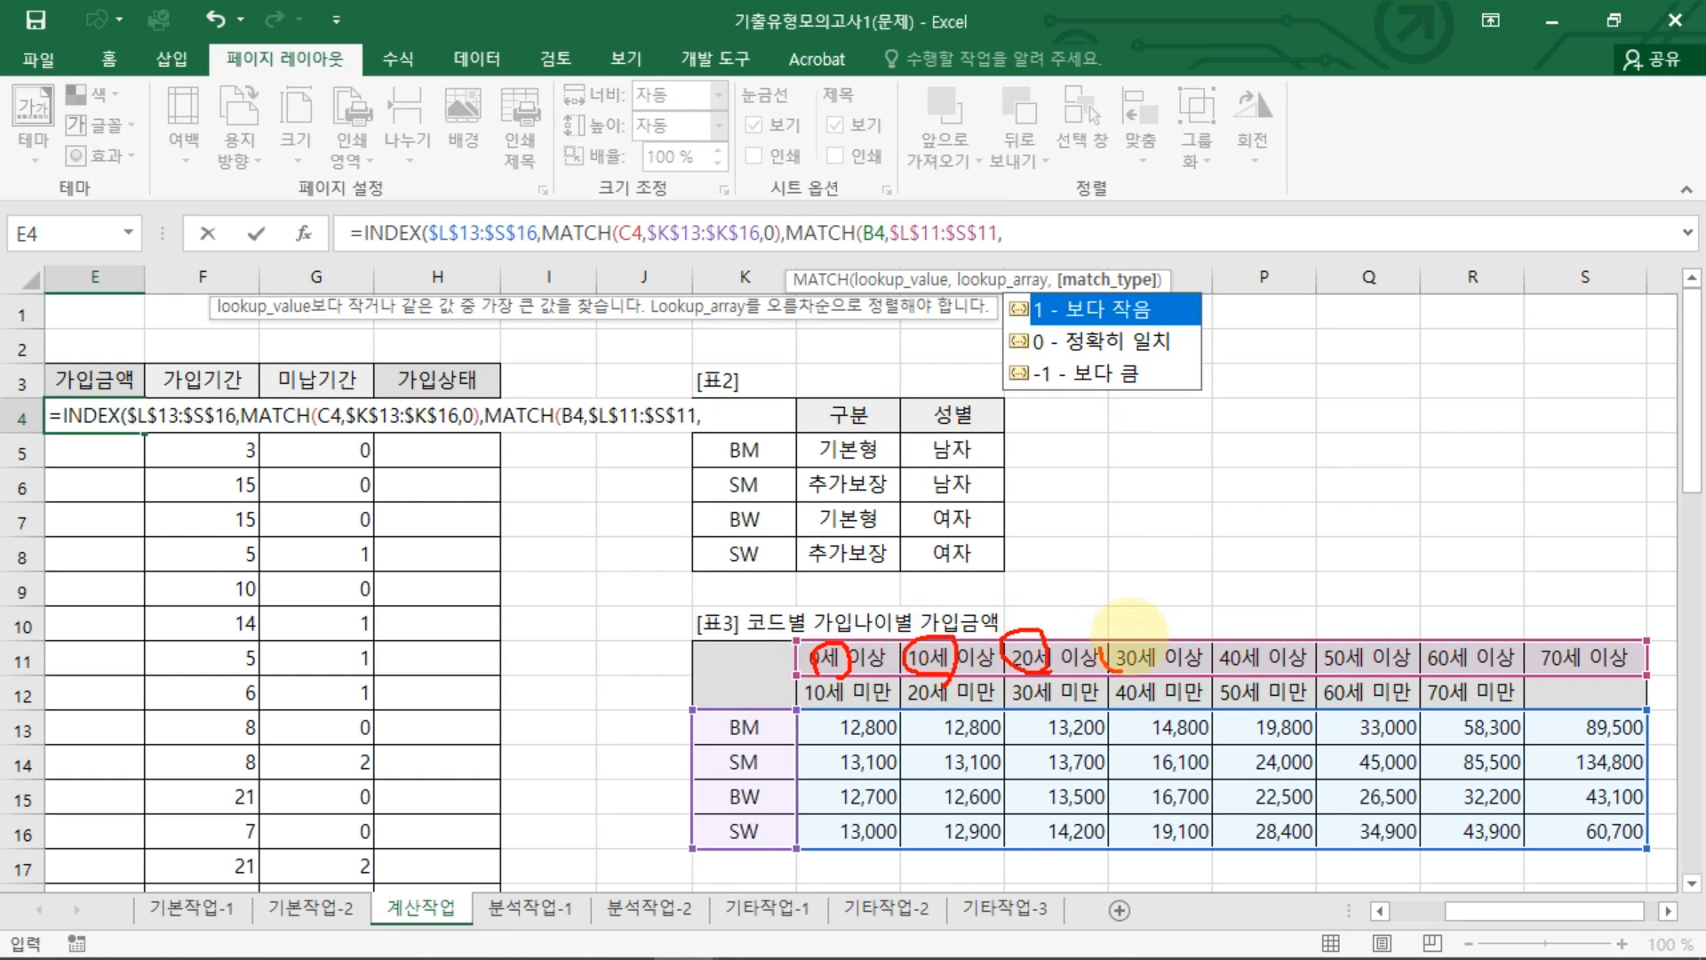
drag(1260, 640, 1255, 684)
drag(1359, 638, 1354, 681)
mouse_move(1464, 640)
mouse_down()
mouse_move(1457, 678)
mouse_move(1553, 675)
mouse_up()
drag(1159, 286, 1191, 276)
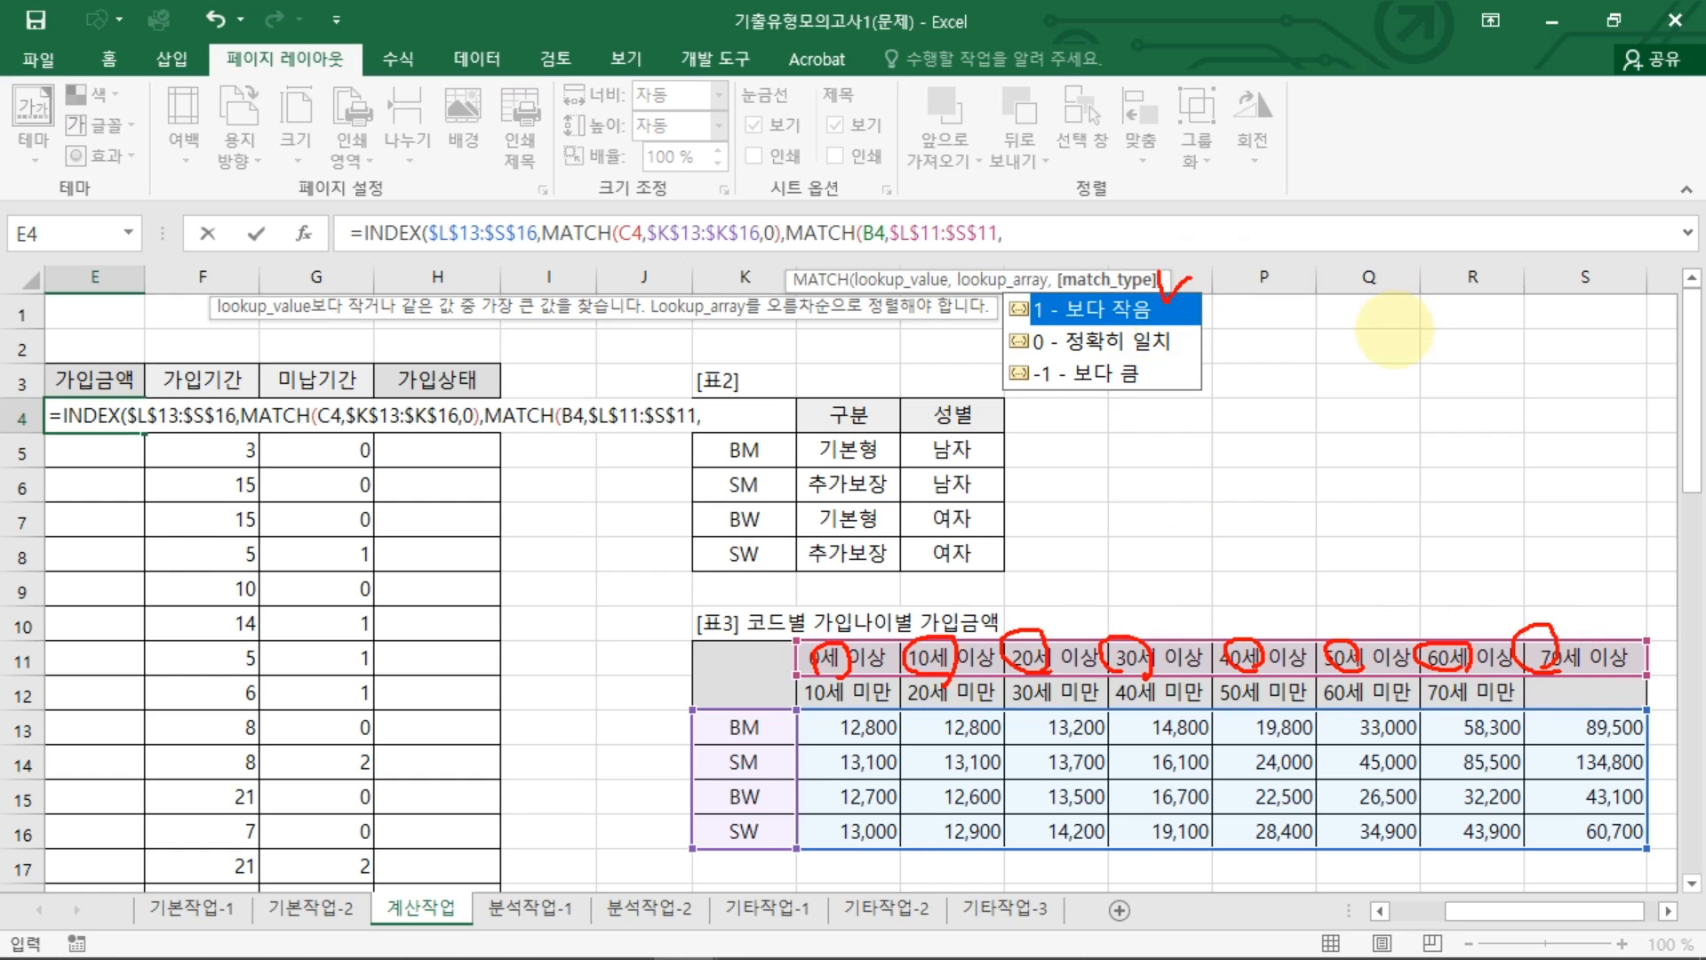
mouse_move(1160, 357)
mouse_down()
mouse_move(1146, 413)
mouse_move(1053, 416)
mouse_move(1062, 404)
mouse_up()
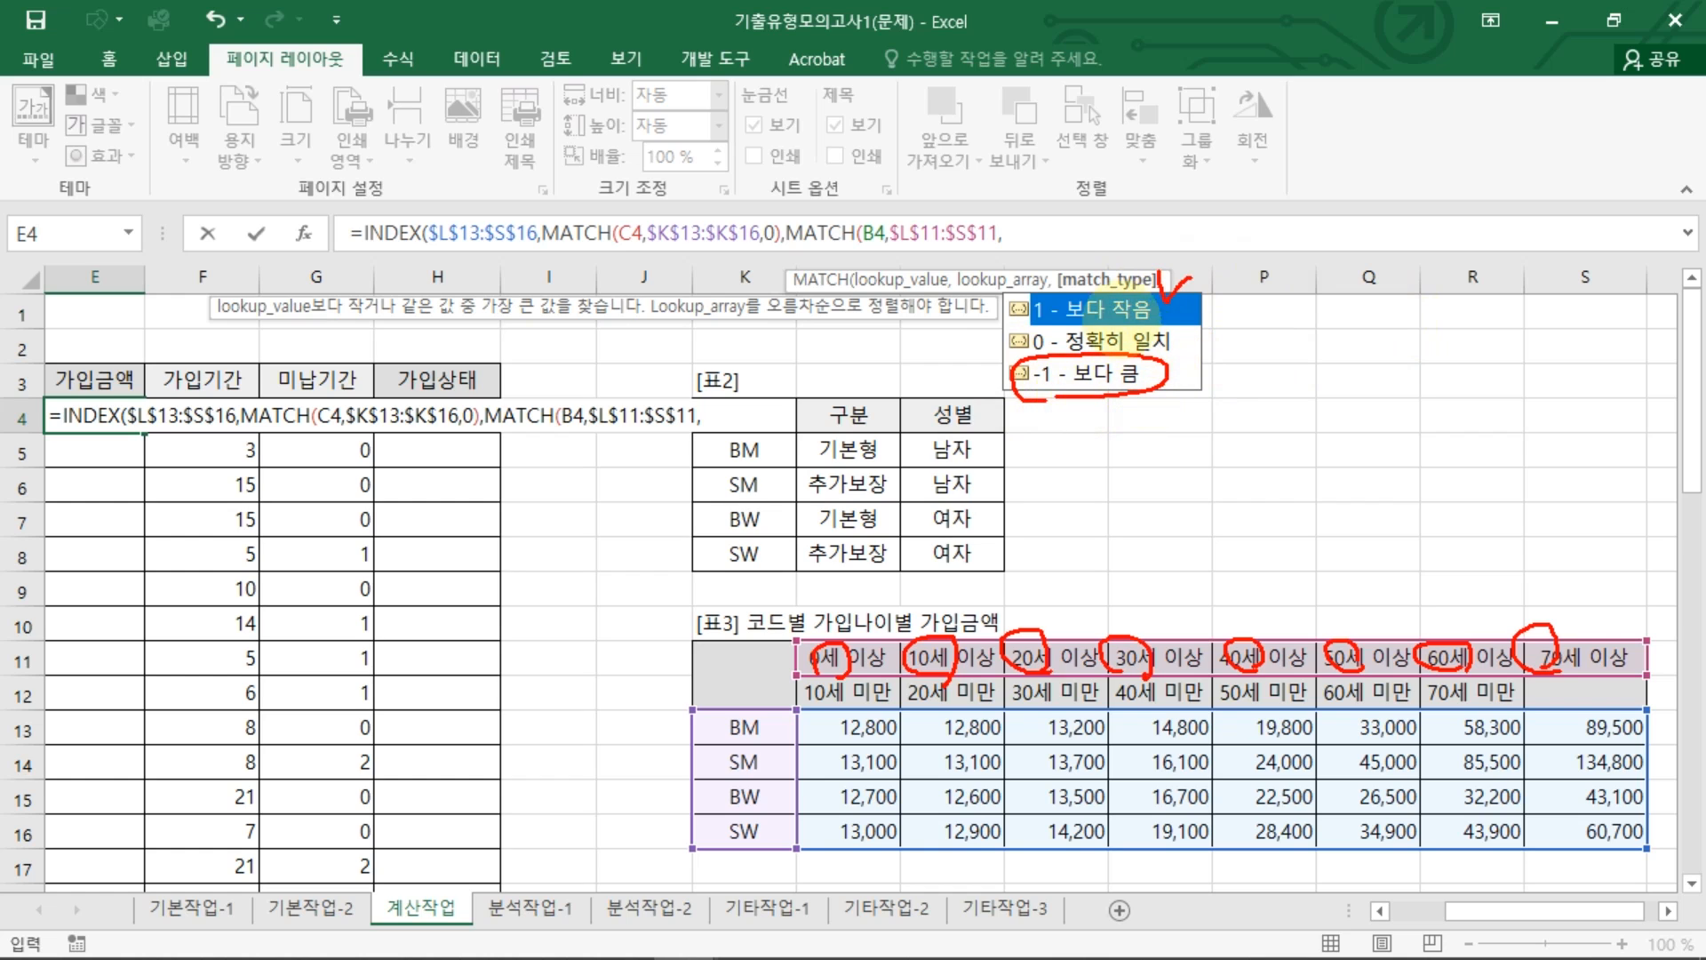
Step: Complete the E4 formula with match type 1 for the age lookup, close both functions and commit it
click(1049, 233)
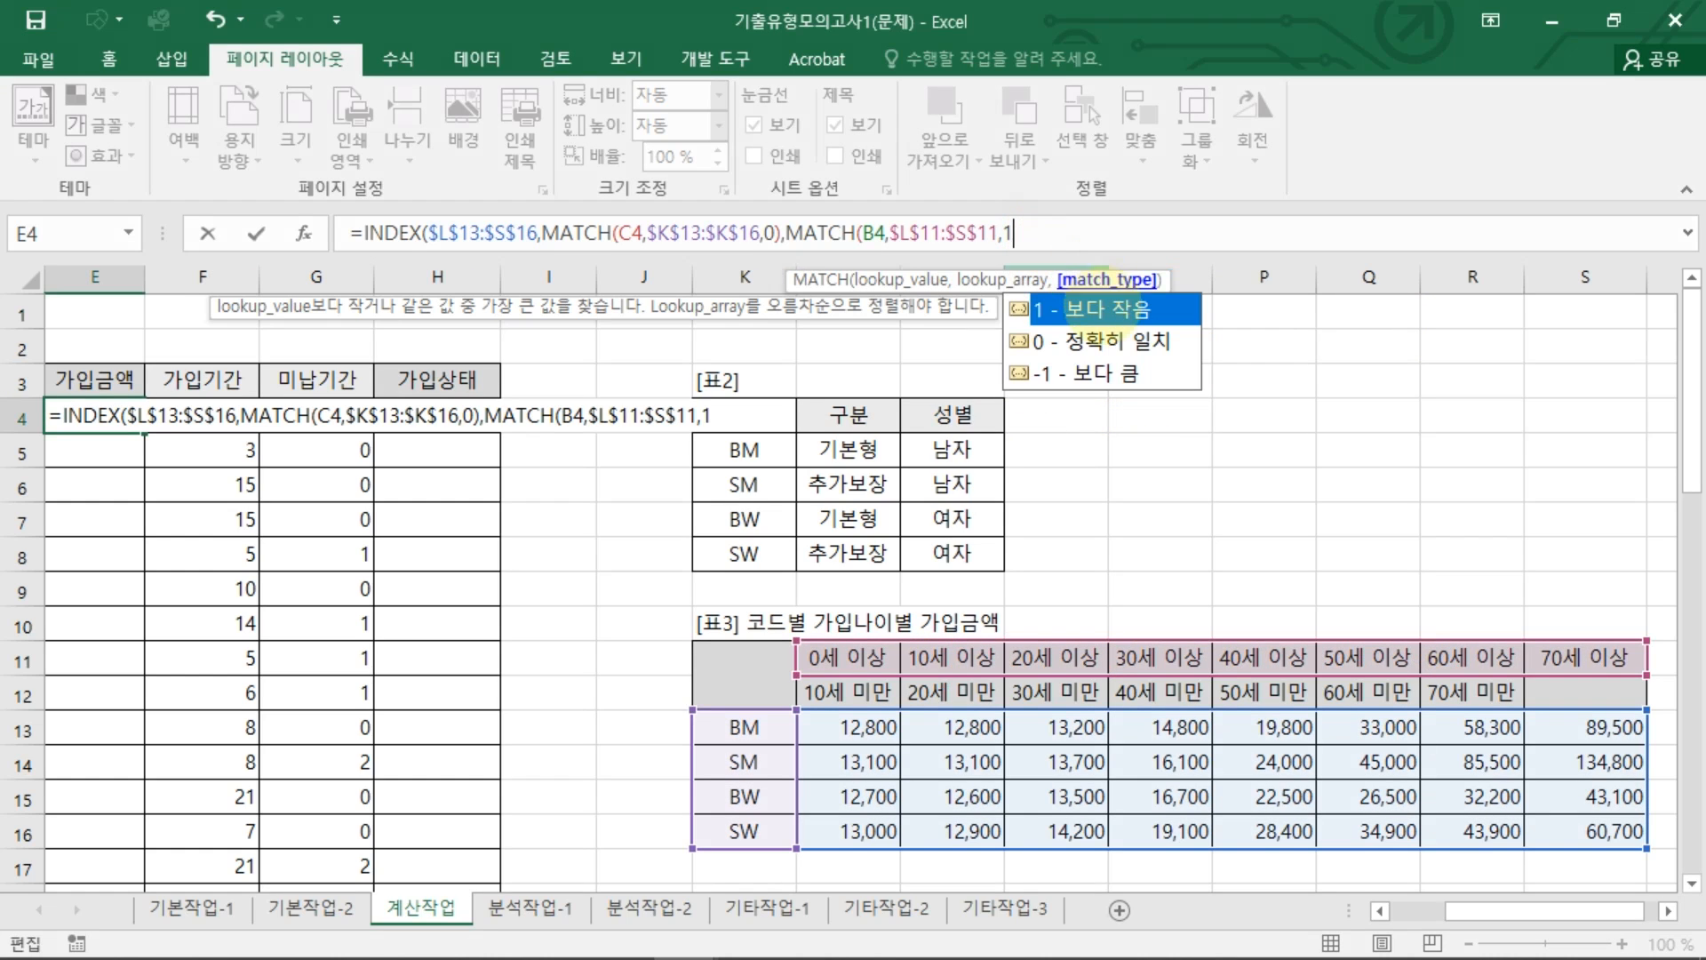
text(1)
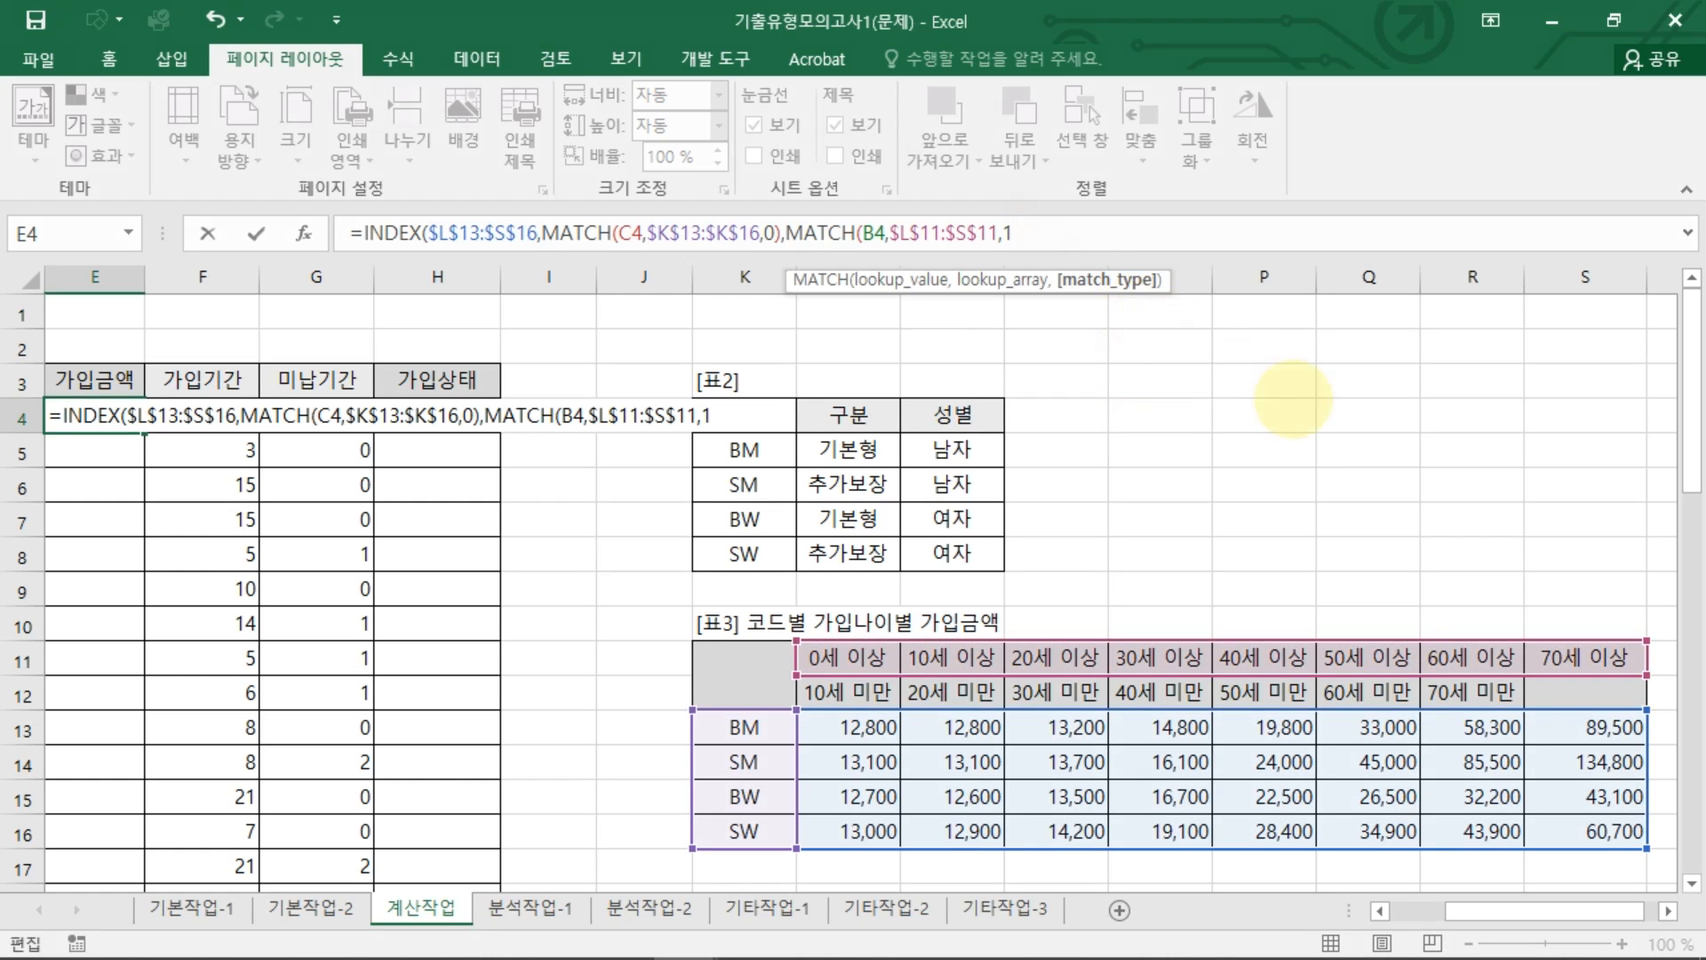
text()))
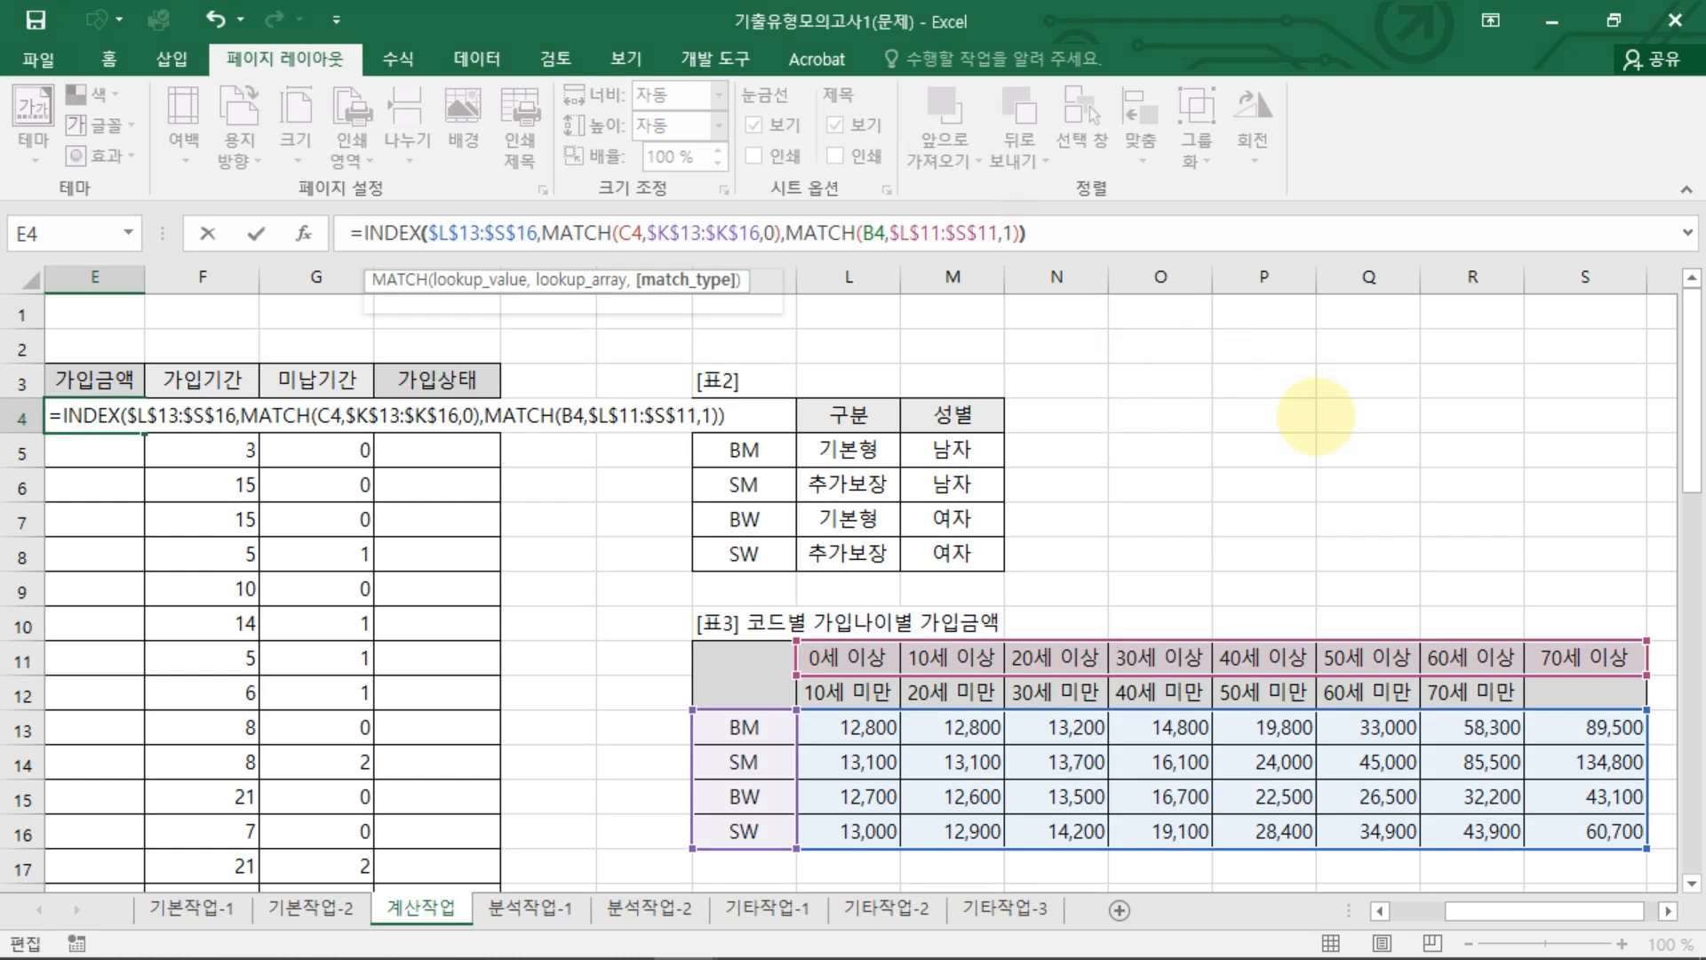
key(Return)
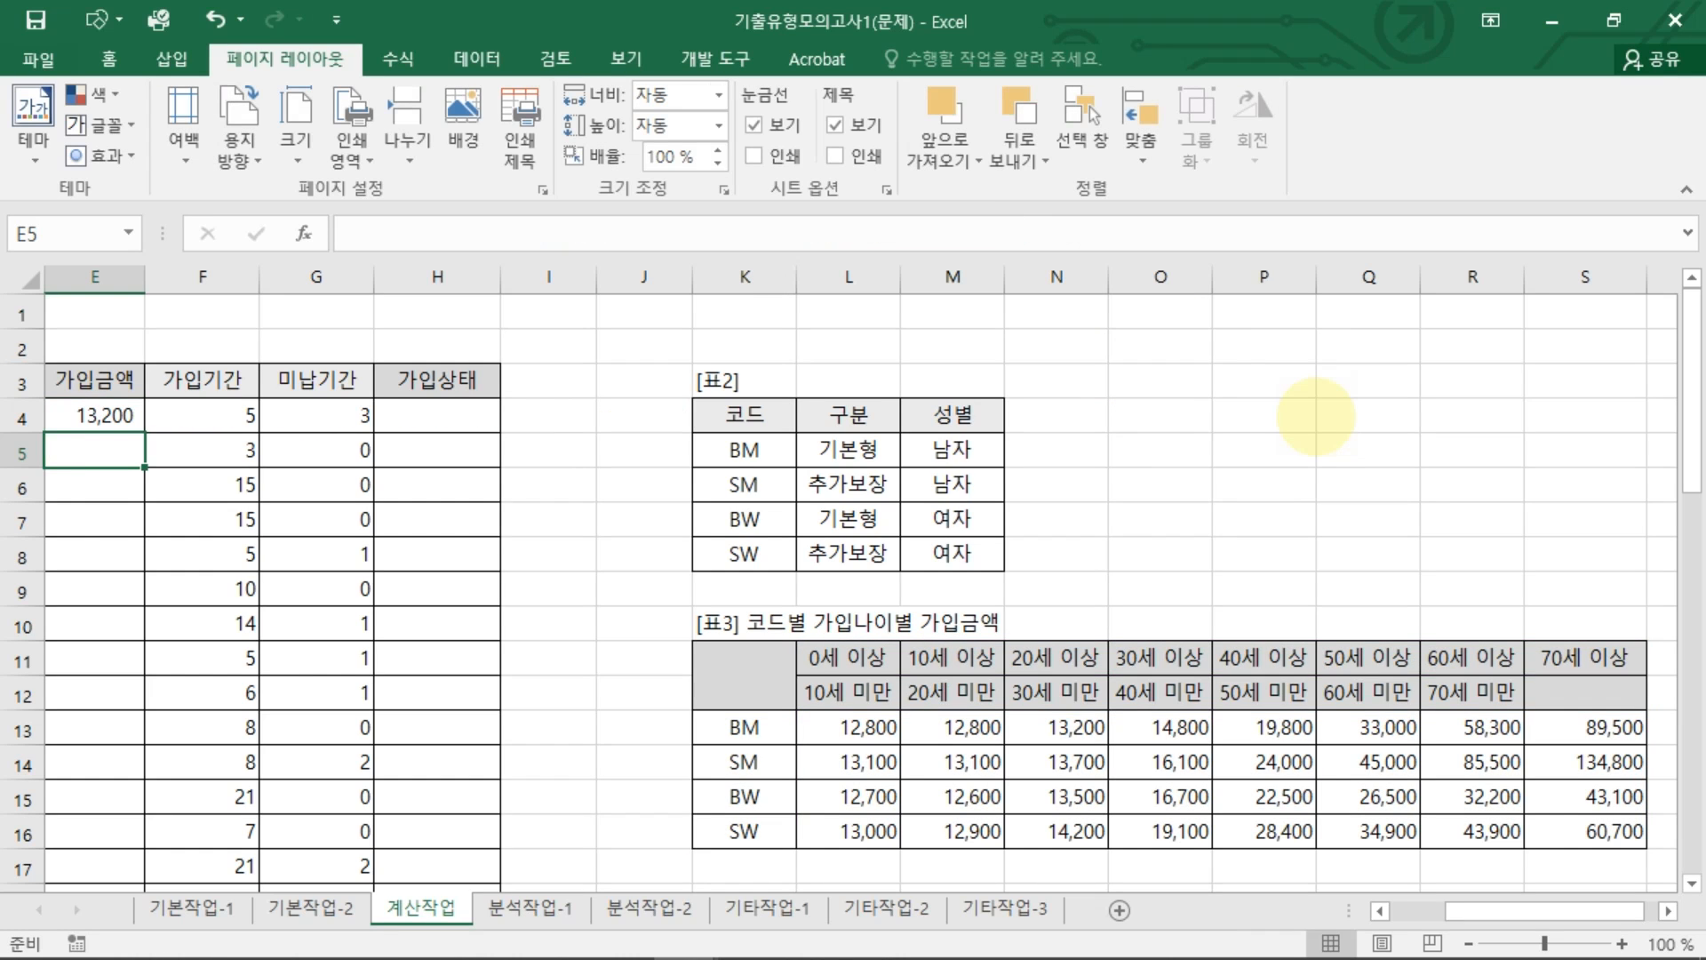
drag(928, 485, 22, 484)
click(822, 480)
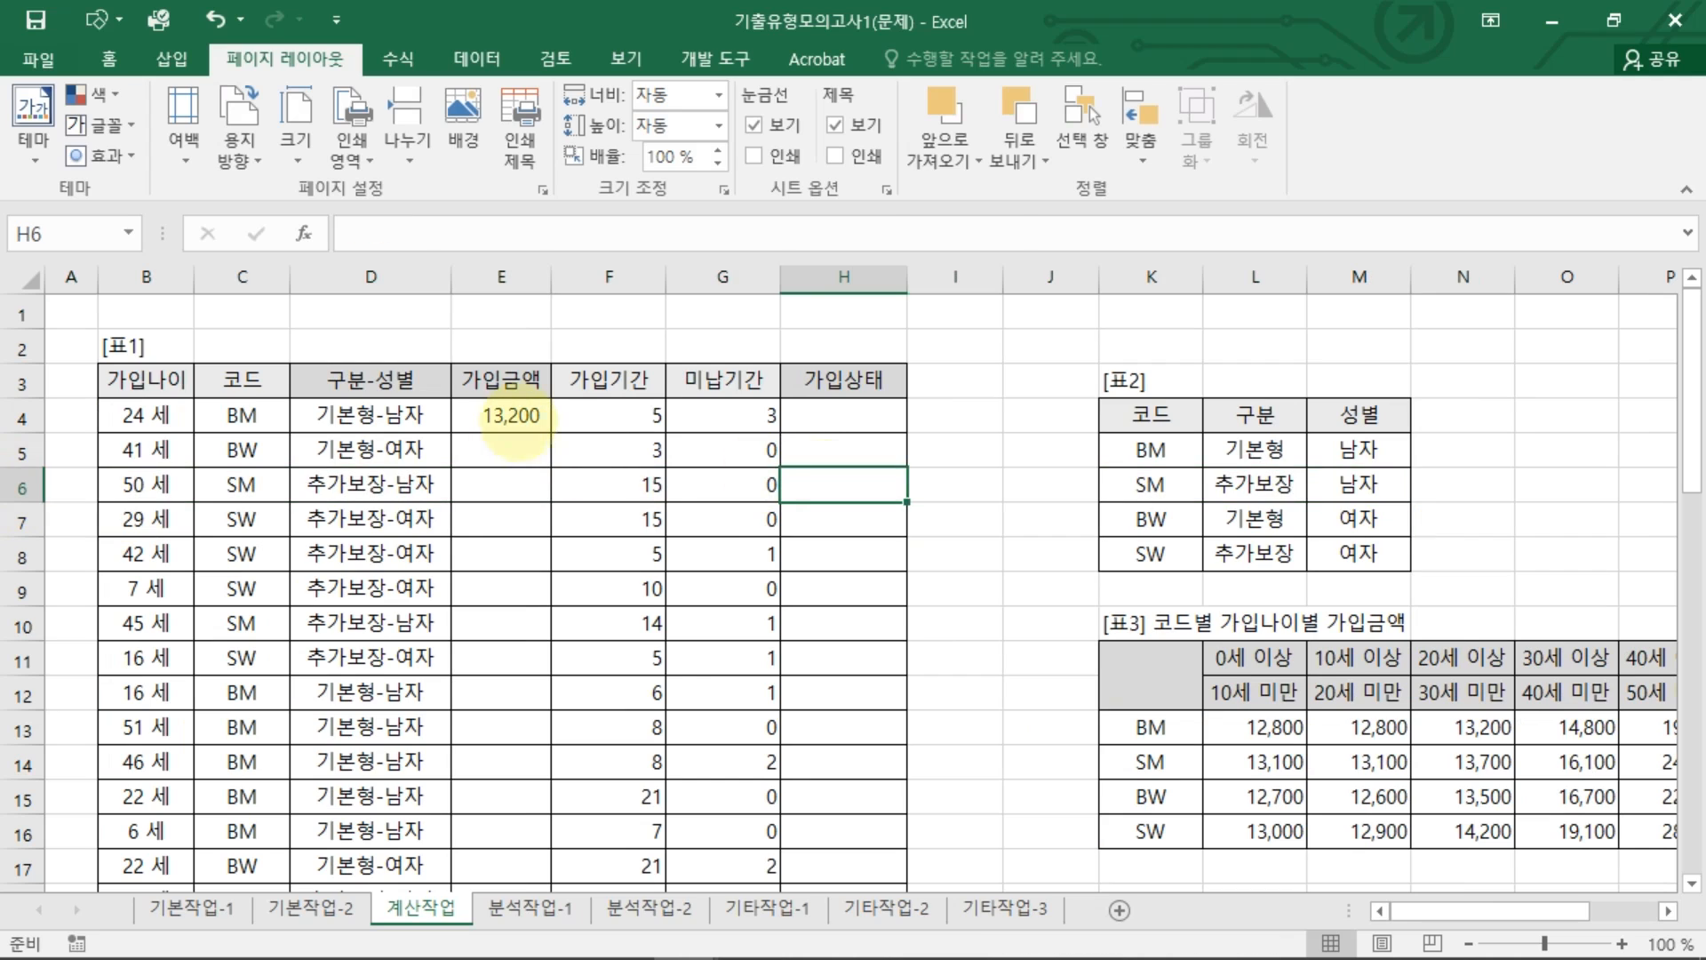
click(520, 418)
double_click(551, 433)
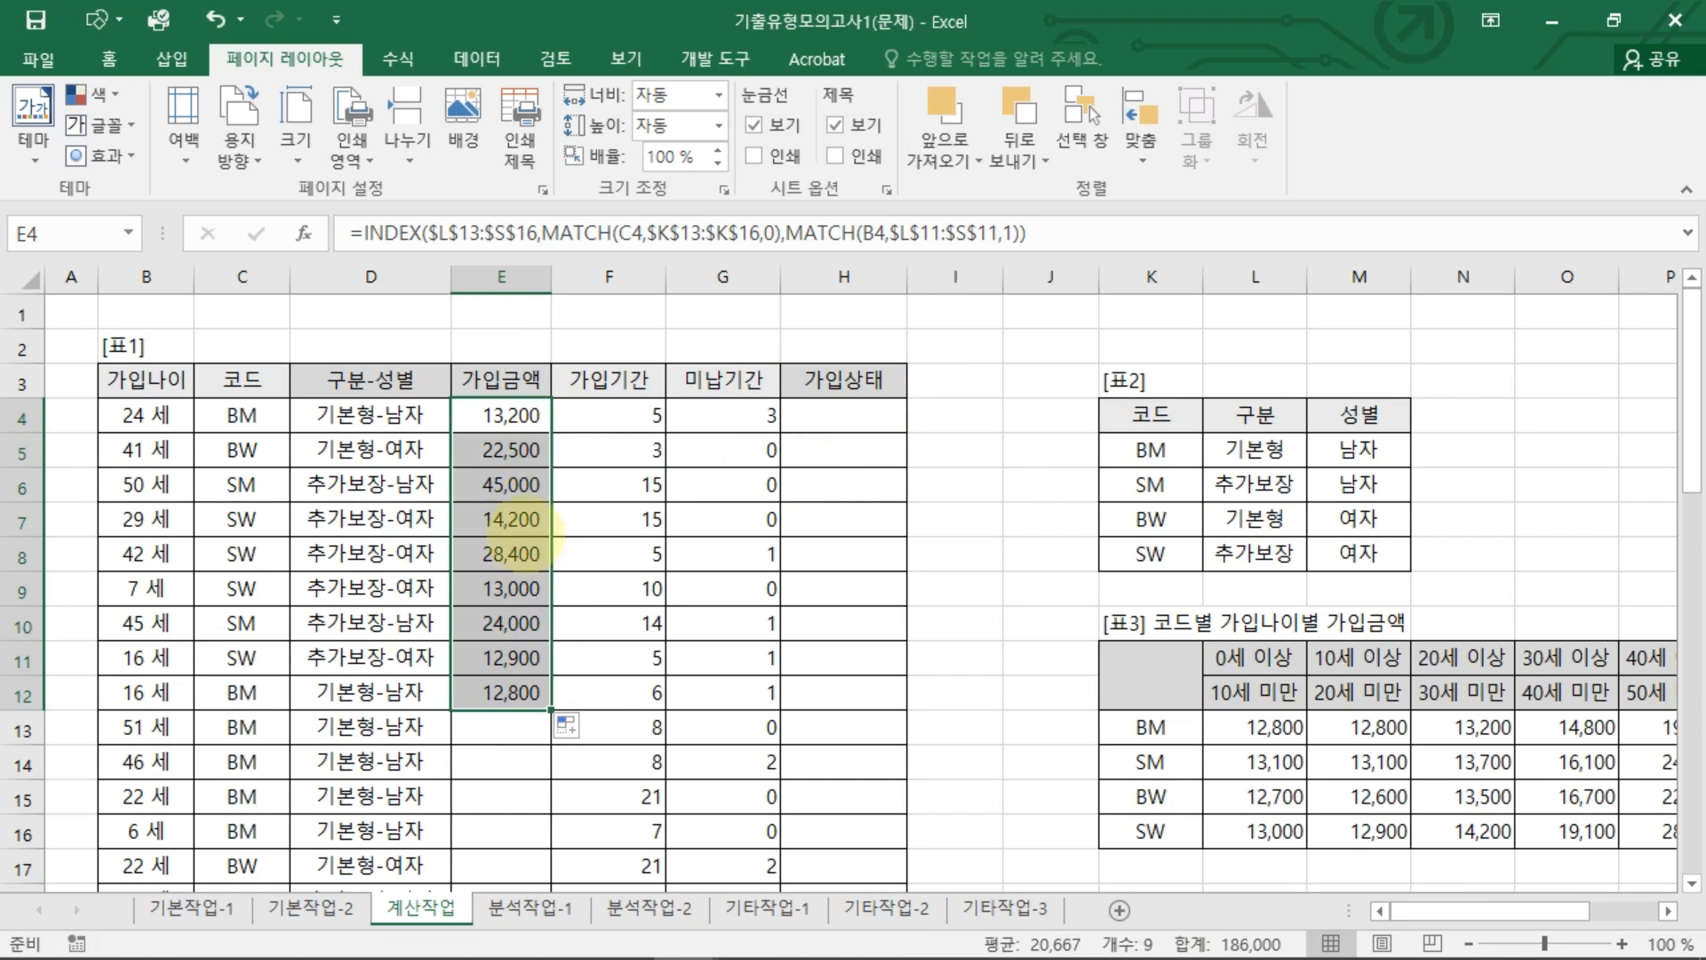
drag(522, 452, 525, 728)
key(Delete)
Step: Fill the 가입금액 formula from E4 down the whole 가입금액 column of 표1
click(534, 418)
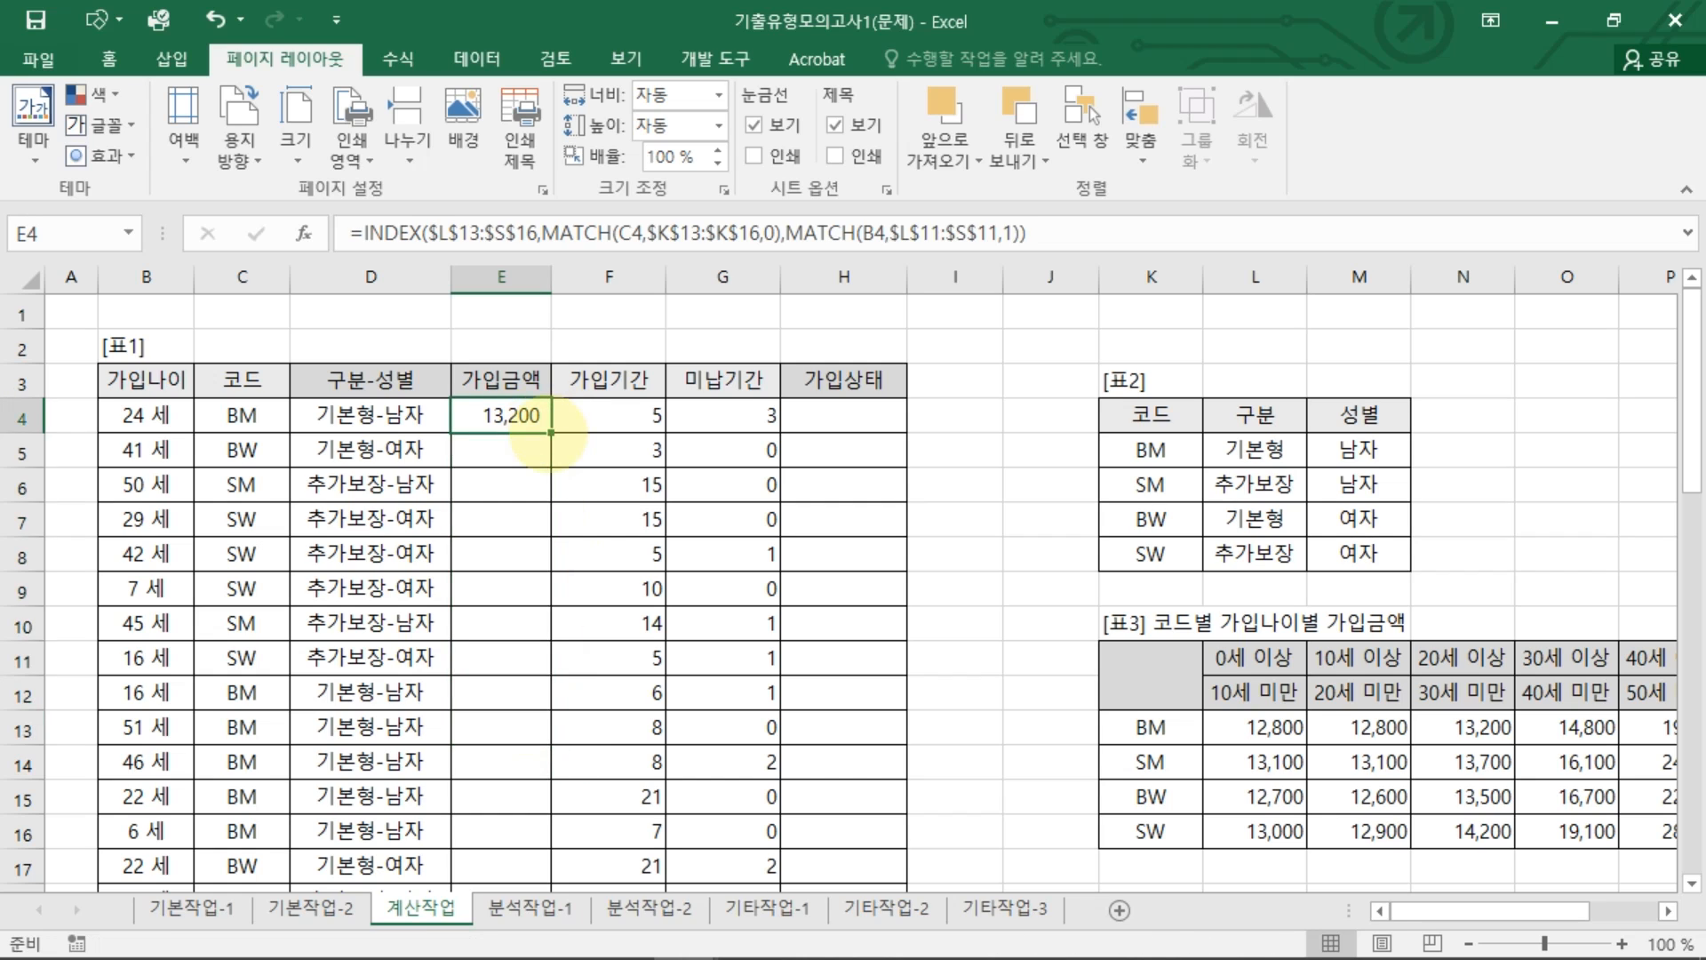
double_click(551, 433)
click(520, 454)
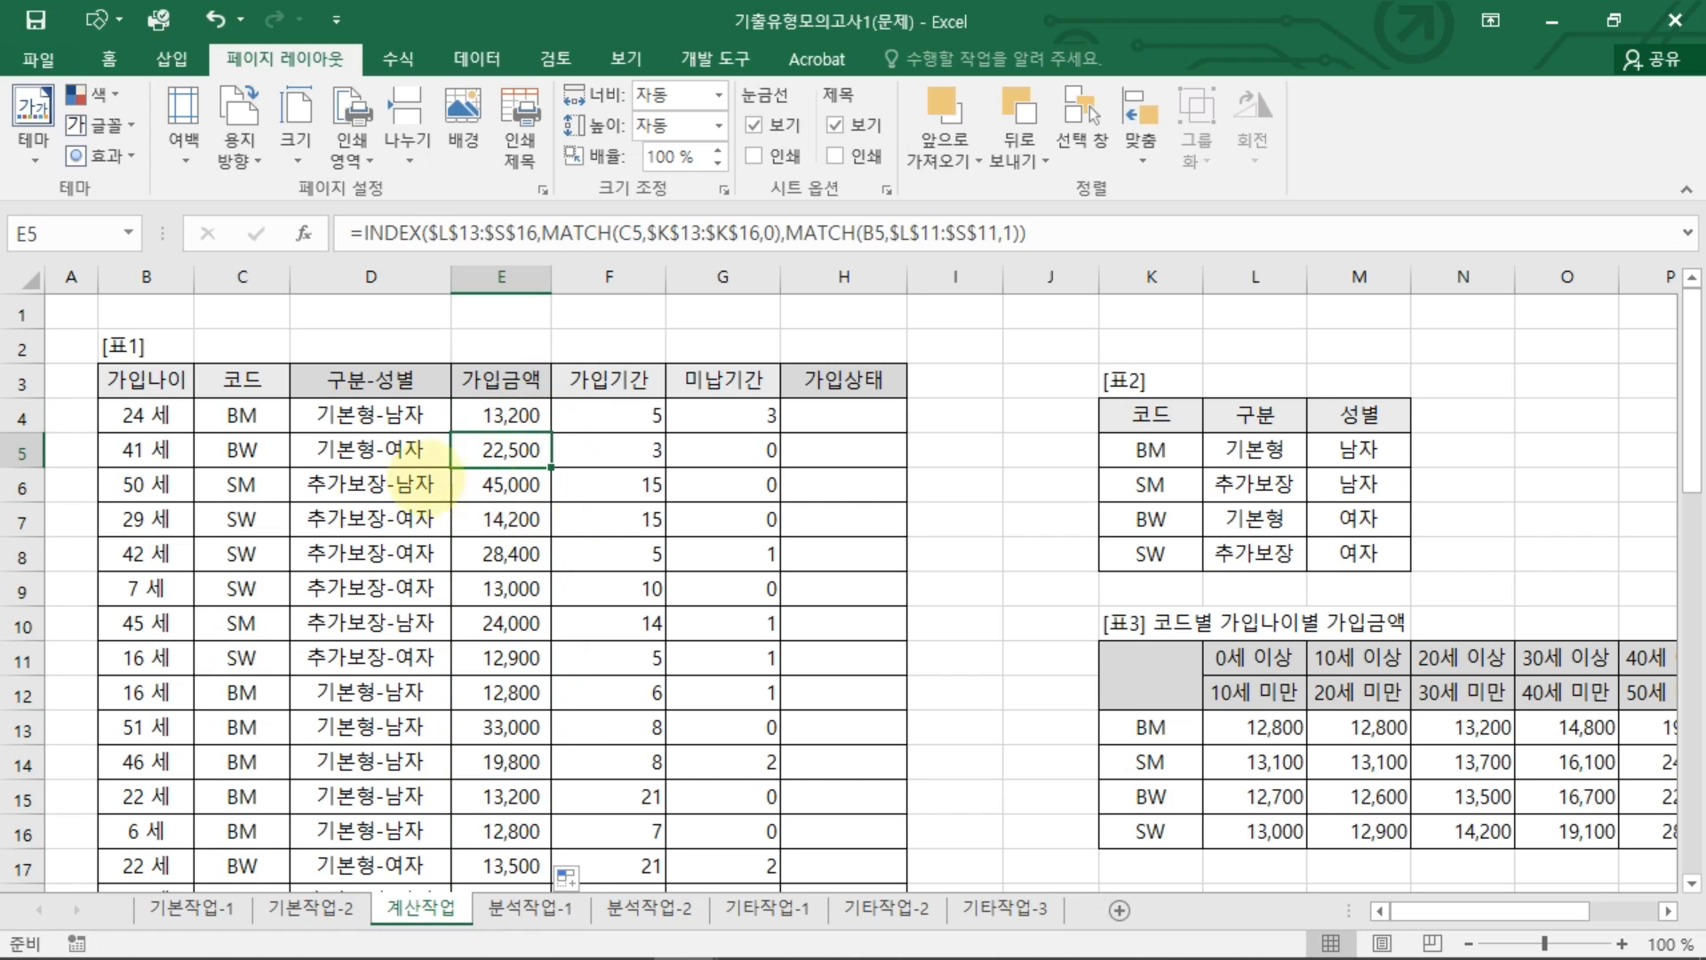
Step: Check the 가입금액 in E5 against the BW row and the 40세 이상 50세 미만 column of 표3
key(ctrl+2)
mouse_move(240, 465)
mouse_down()
mouse_move(263, 434)
mouse_move(255, 466)
mouse_up()
mouse_move(156, 473)
mouse_down()
mouse_move(118, 445)
mouse_move(173, 491)
mouse_up()
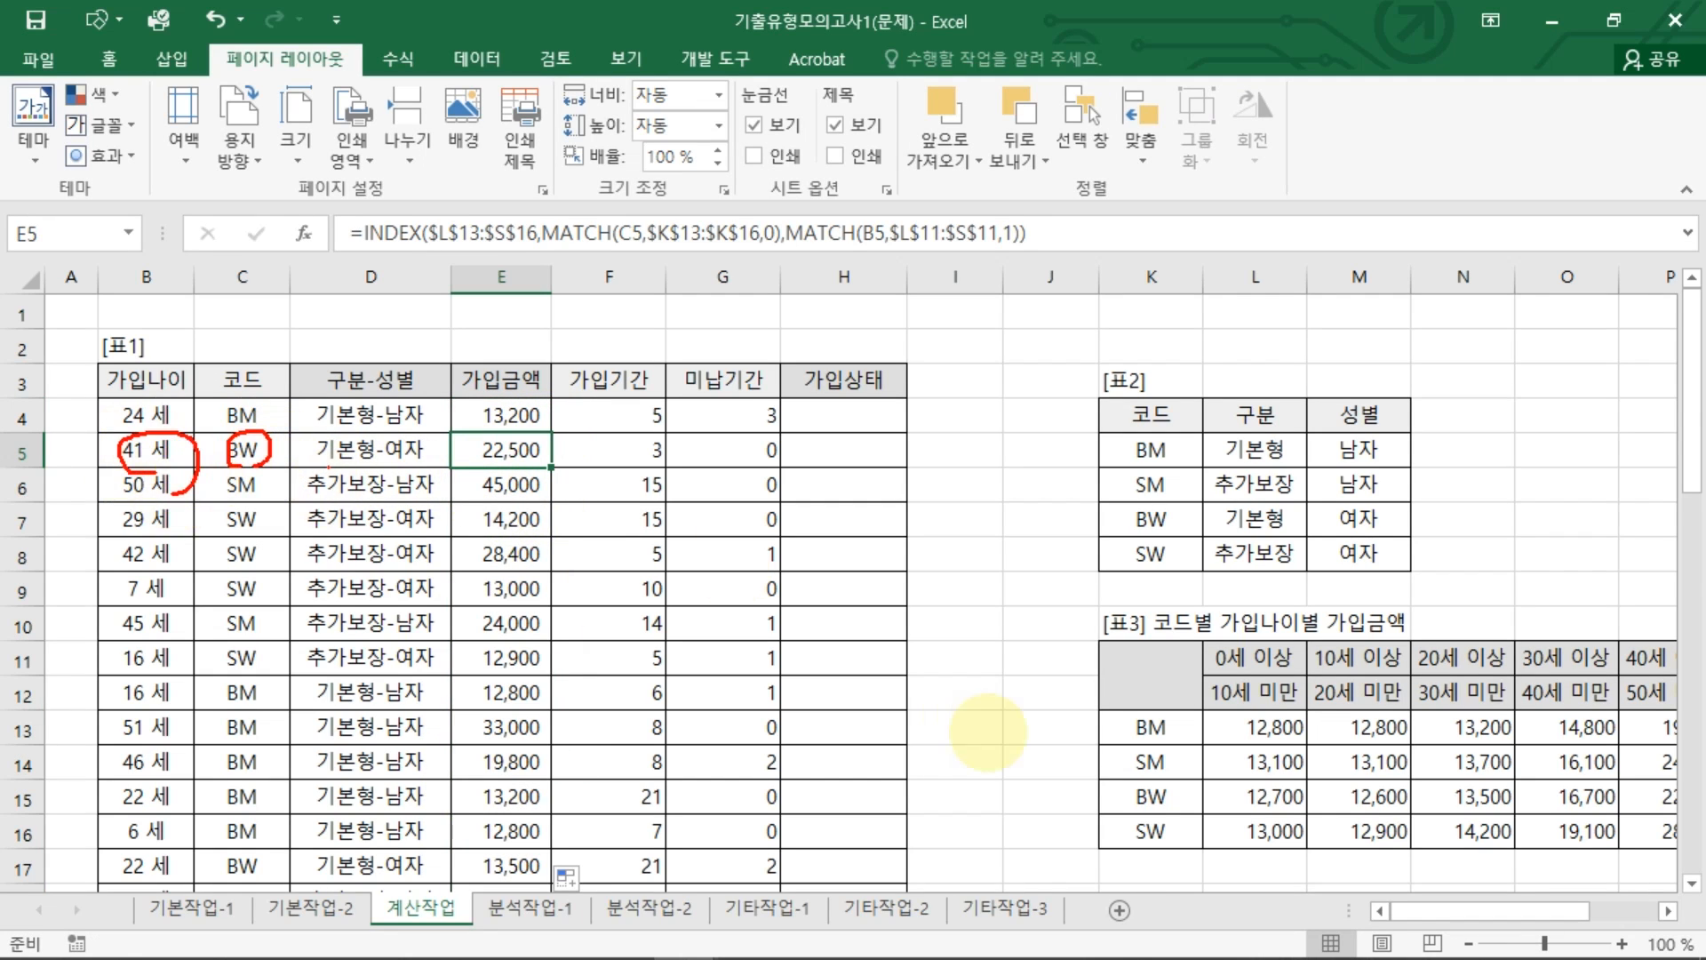
mouse_move(1173, 781)
mouse_down()
mouse_move(1142, 810)
mouse_move(1186, 797)
mouse_up()
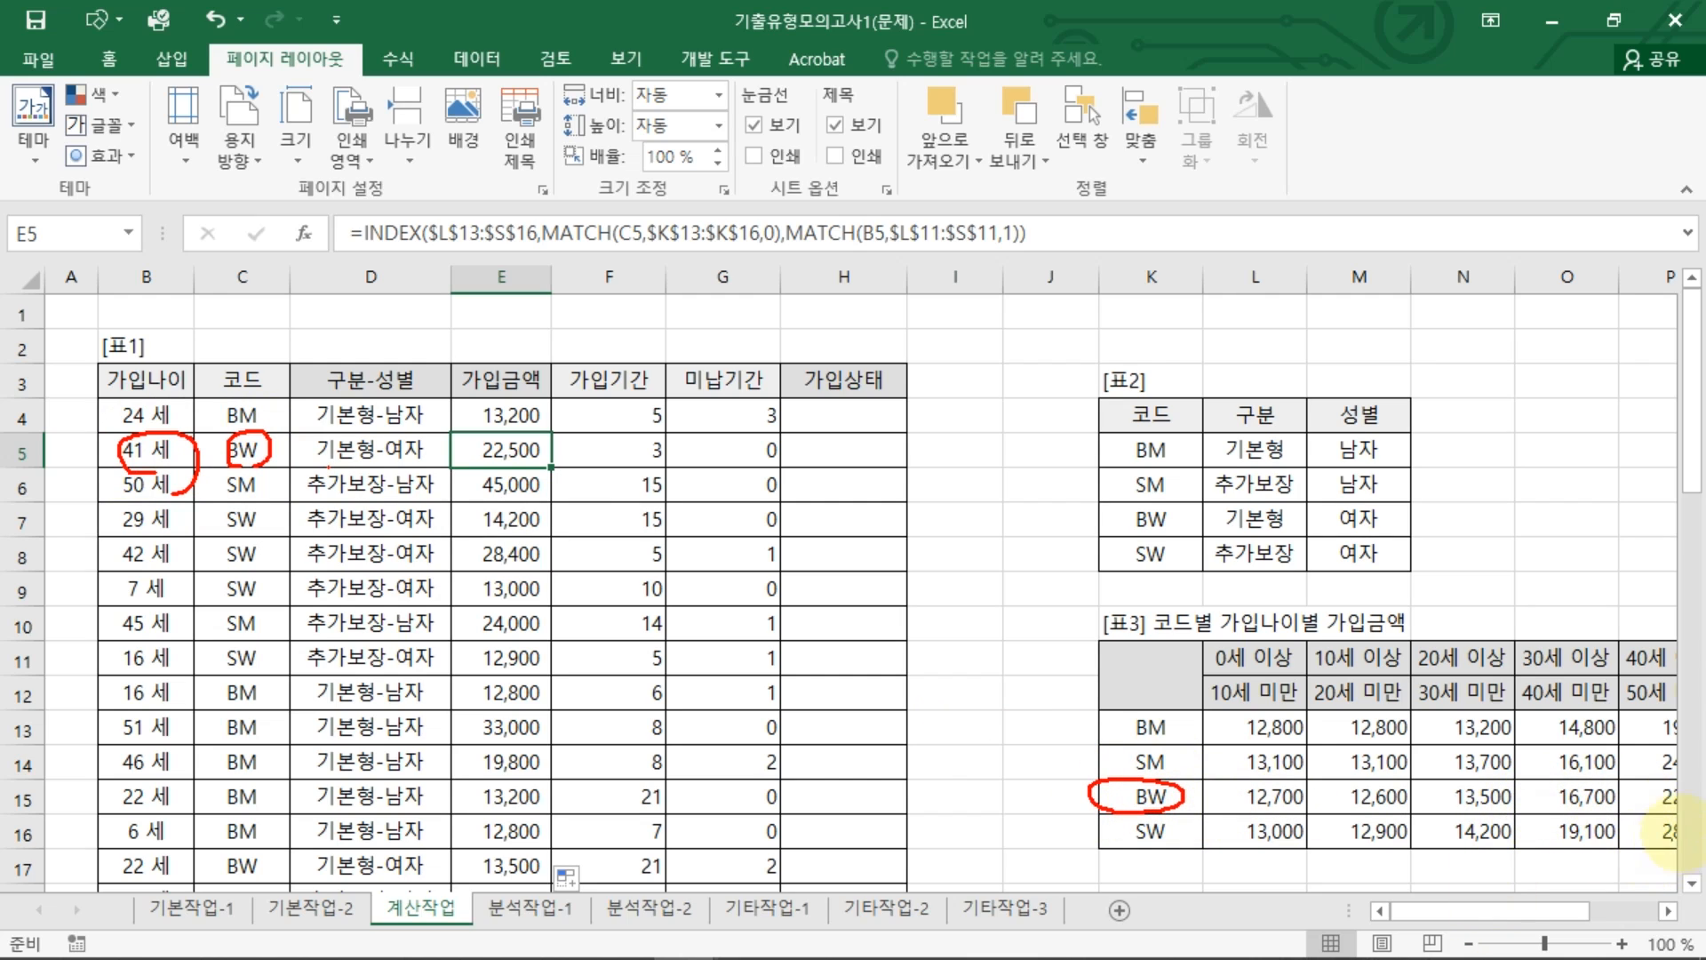
key(Escape)
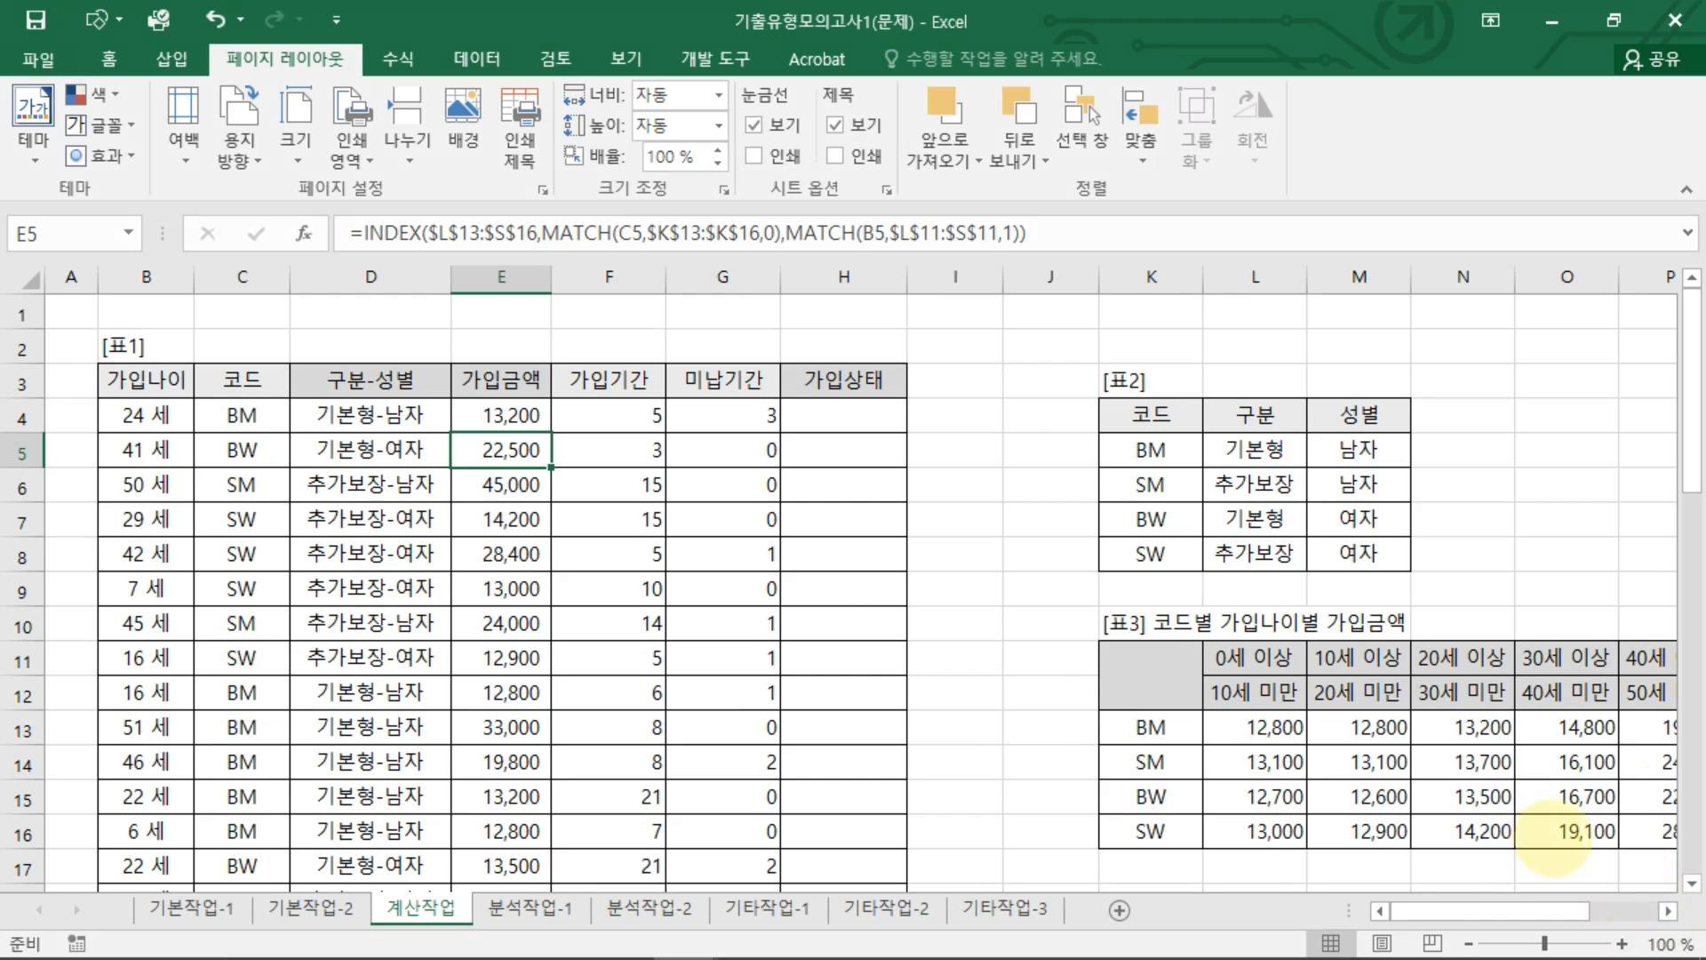
scroll(1553, 837, down, 1)
click(1589, 595)
drag(1414, 599, 1413, 680)
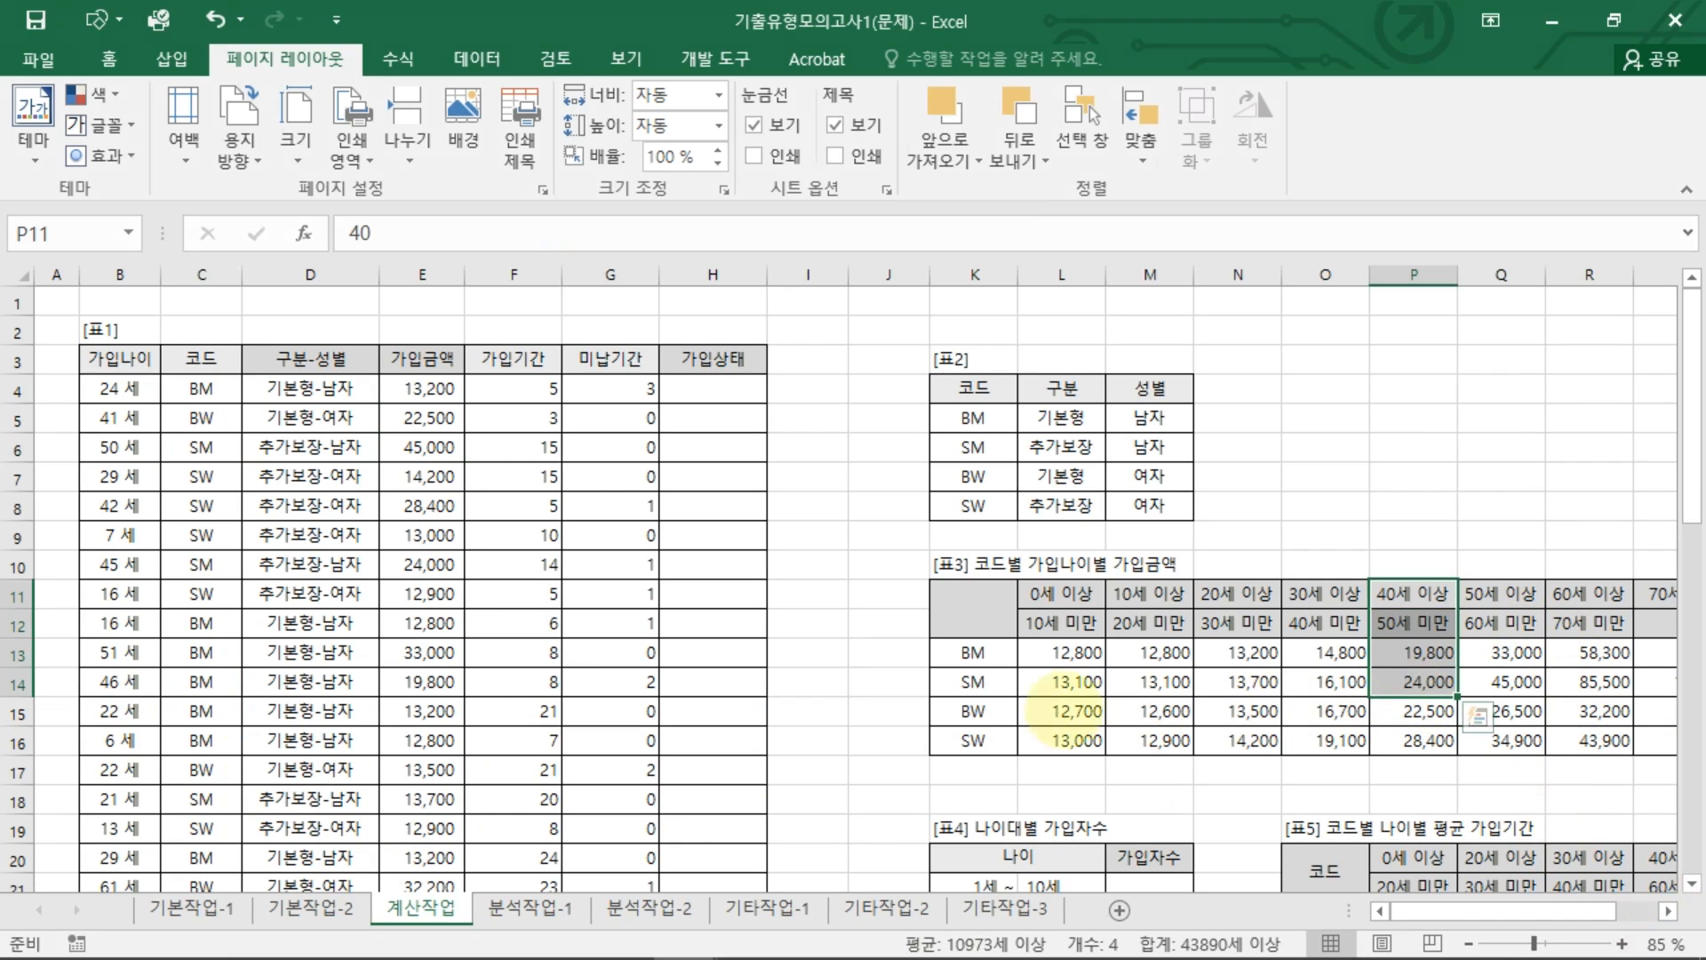
click(968, 711)
mouse_move(953, 714)
mouse_down()
mouse_move(1413, 714)
mouse_move(1386, 713)
mouse_up()
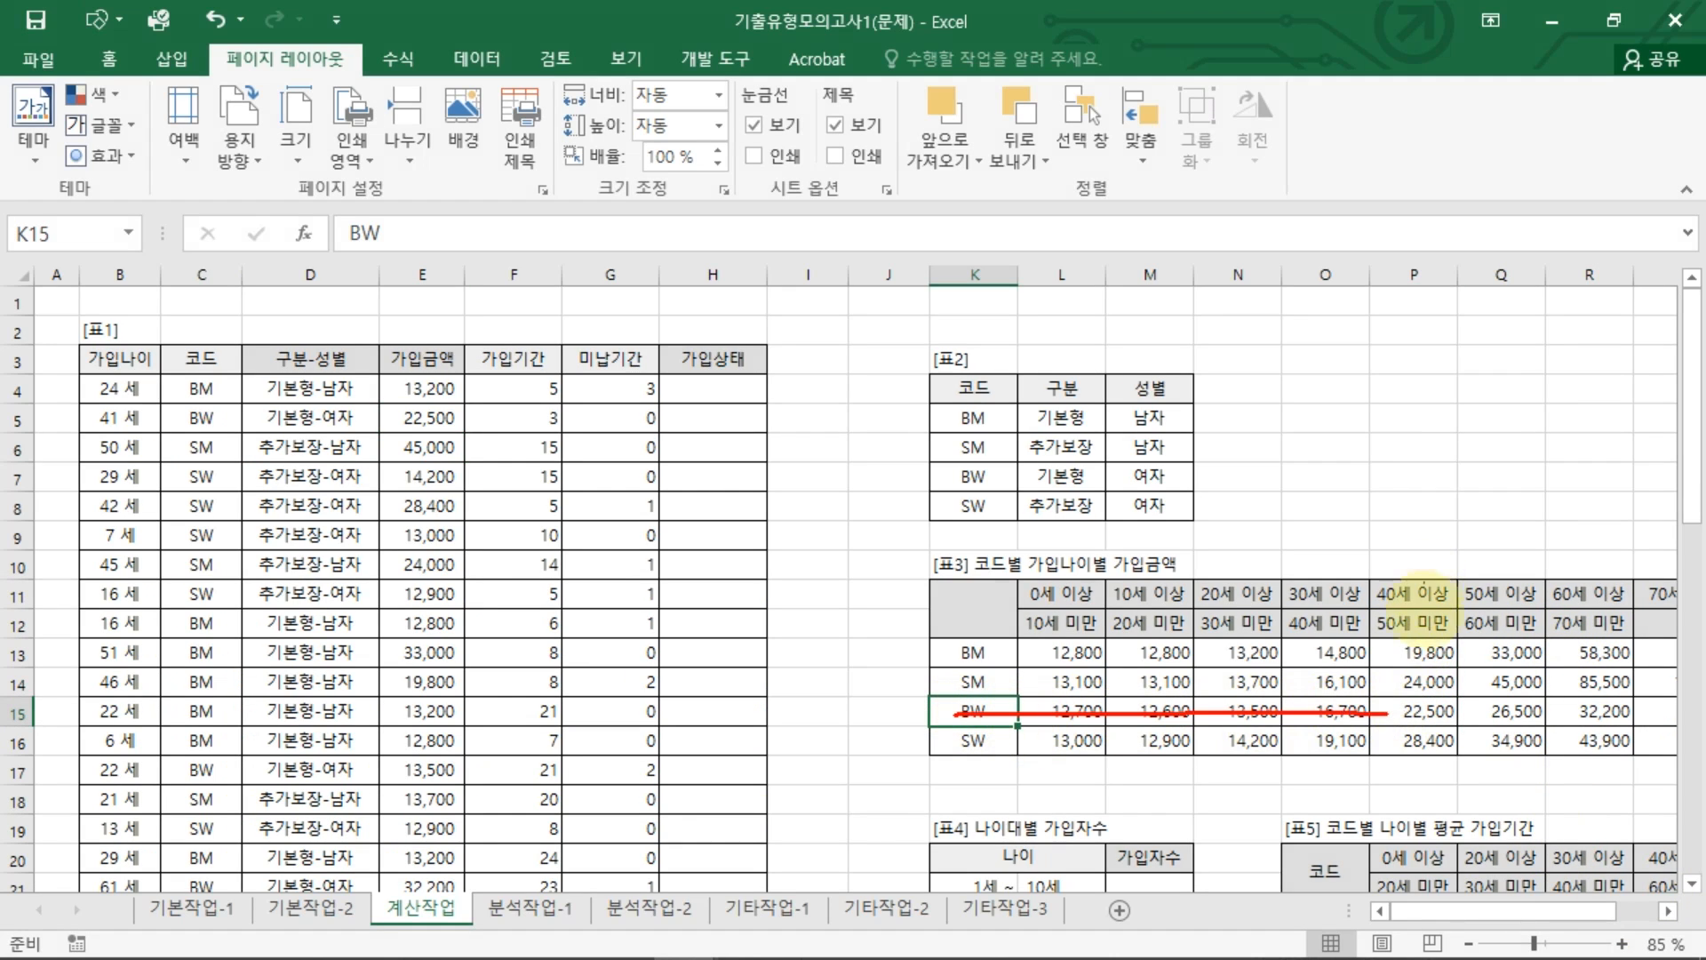
mouse_move(1415, 600)
mouse_down()
mouse_move(1409, 708)
mouse_move(1504, 685)
mouse_move(1447, 712)
mouse_move(537, 502)
mouse_move(456, 426)
mouse_move(480, 433)
mouse_up()
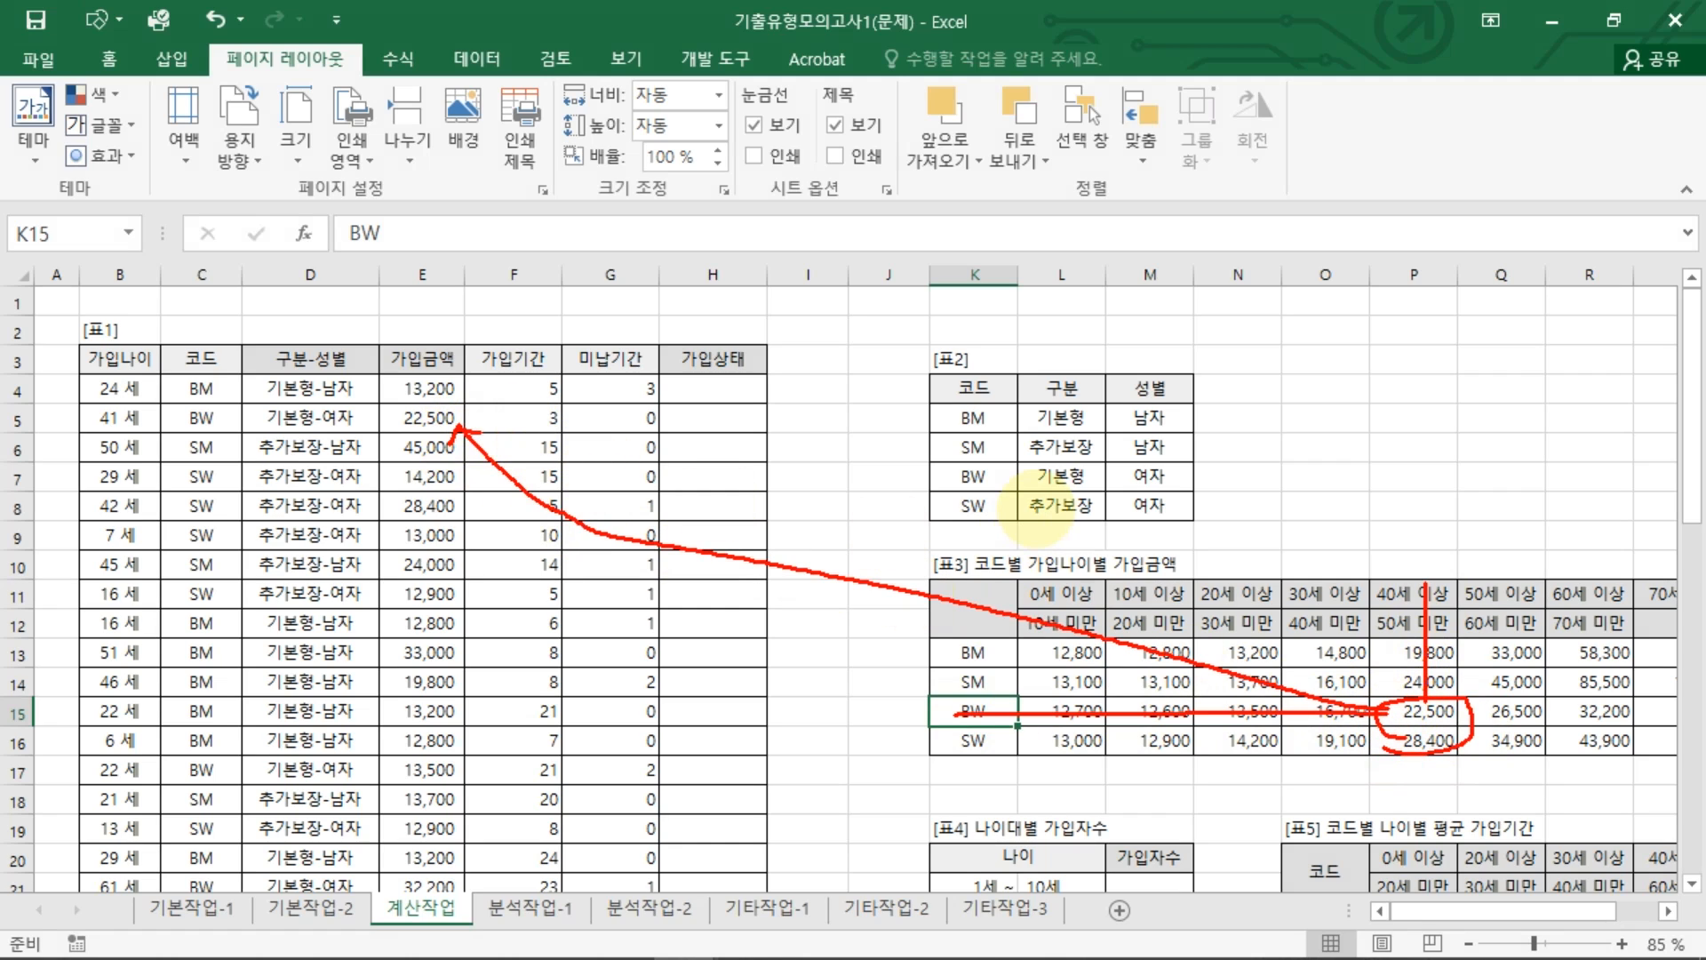
key(Escape)
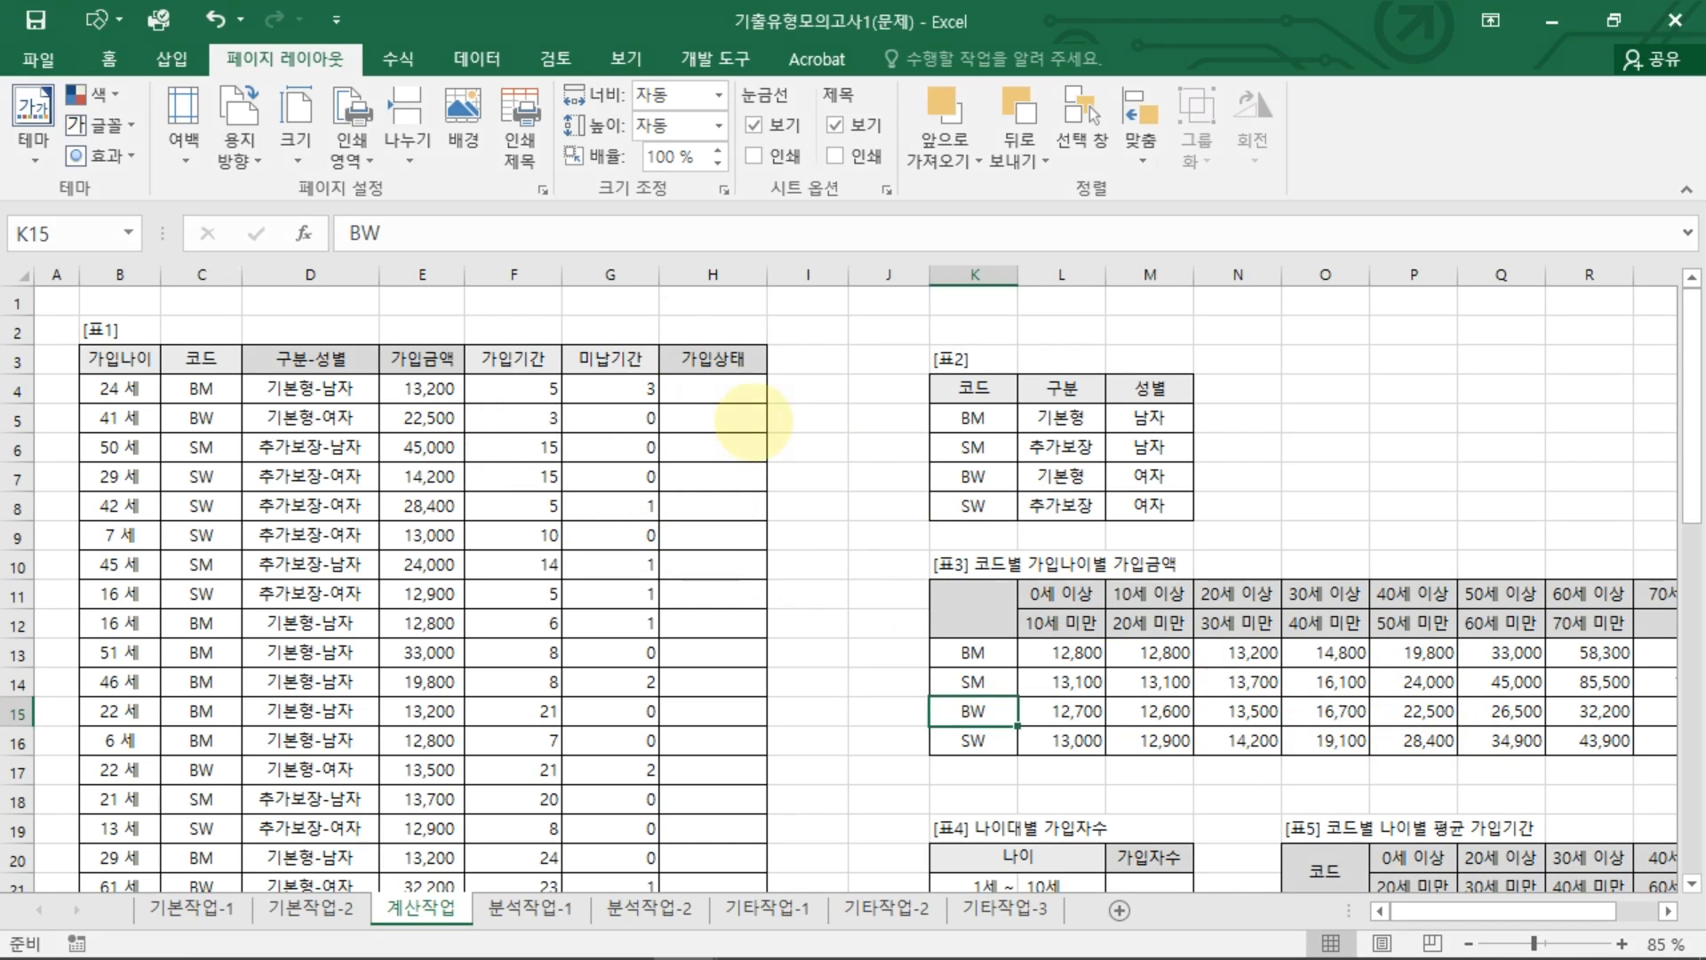
Step: Review the two MATCH functions used as row and column arguments in E4's INDEX formula, leaving the formula as it is
click(743, 419)
click(422, 388)
double_click(422, 388)
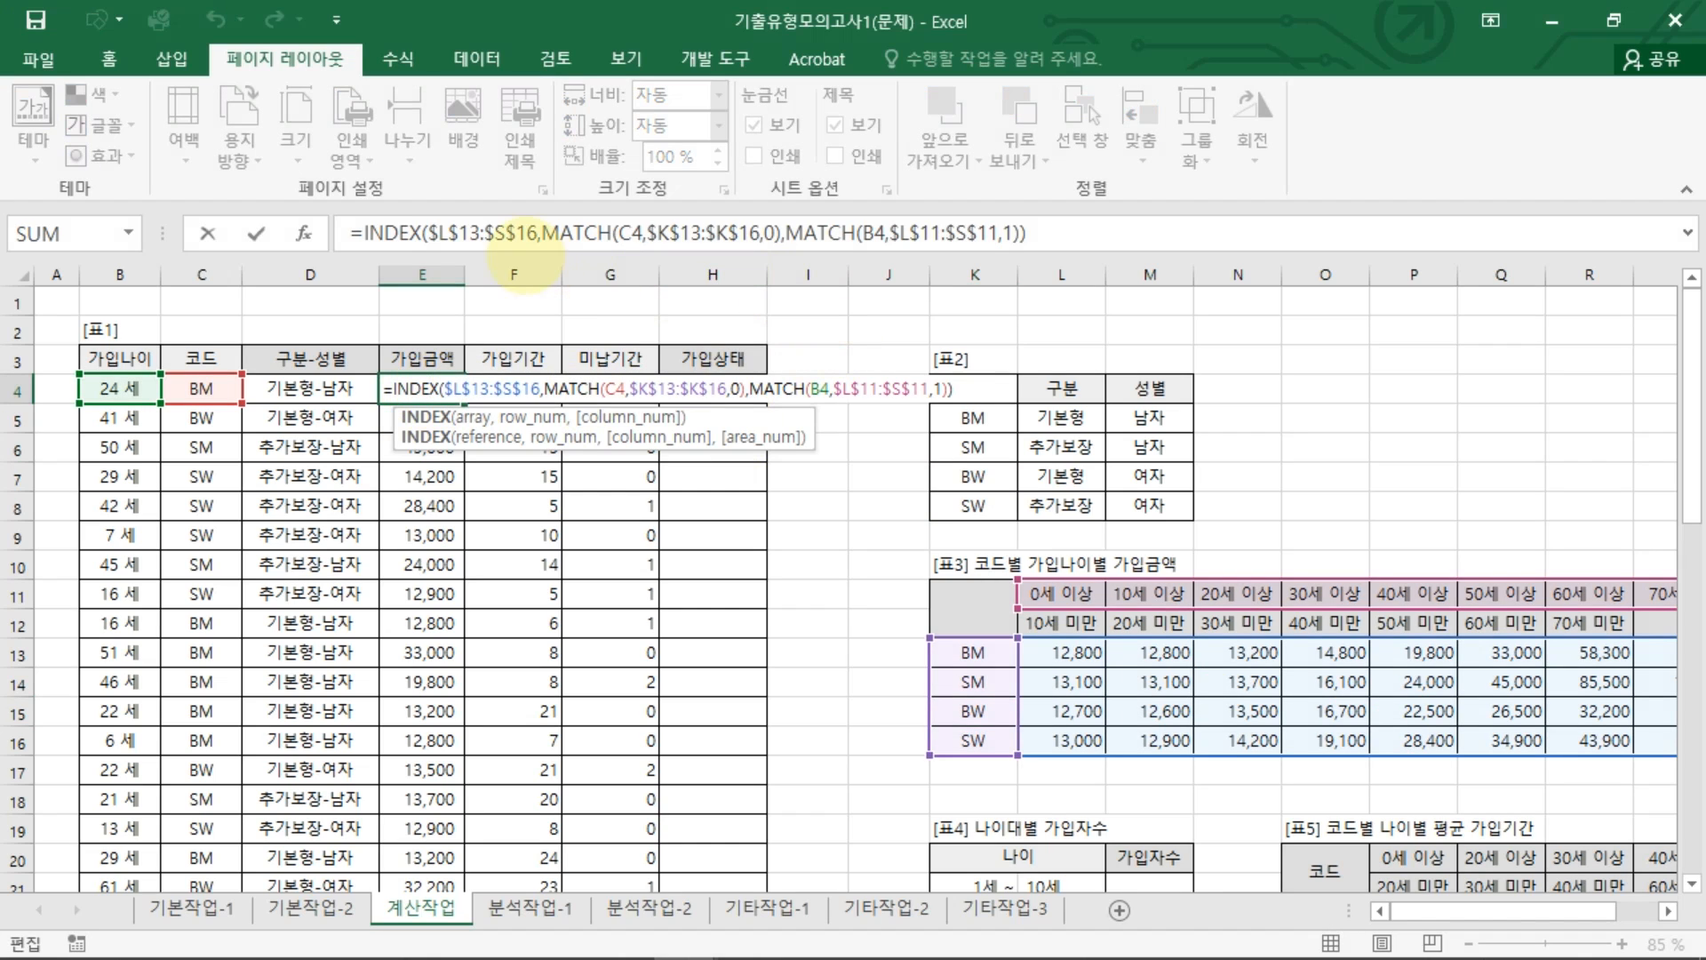
drag(605, 236, 1013, 249)
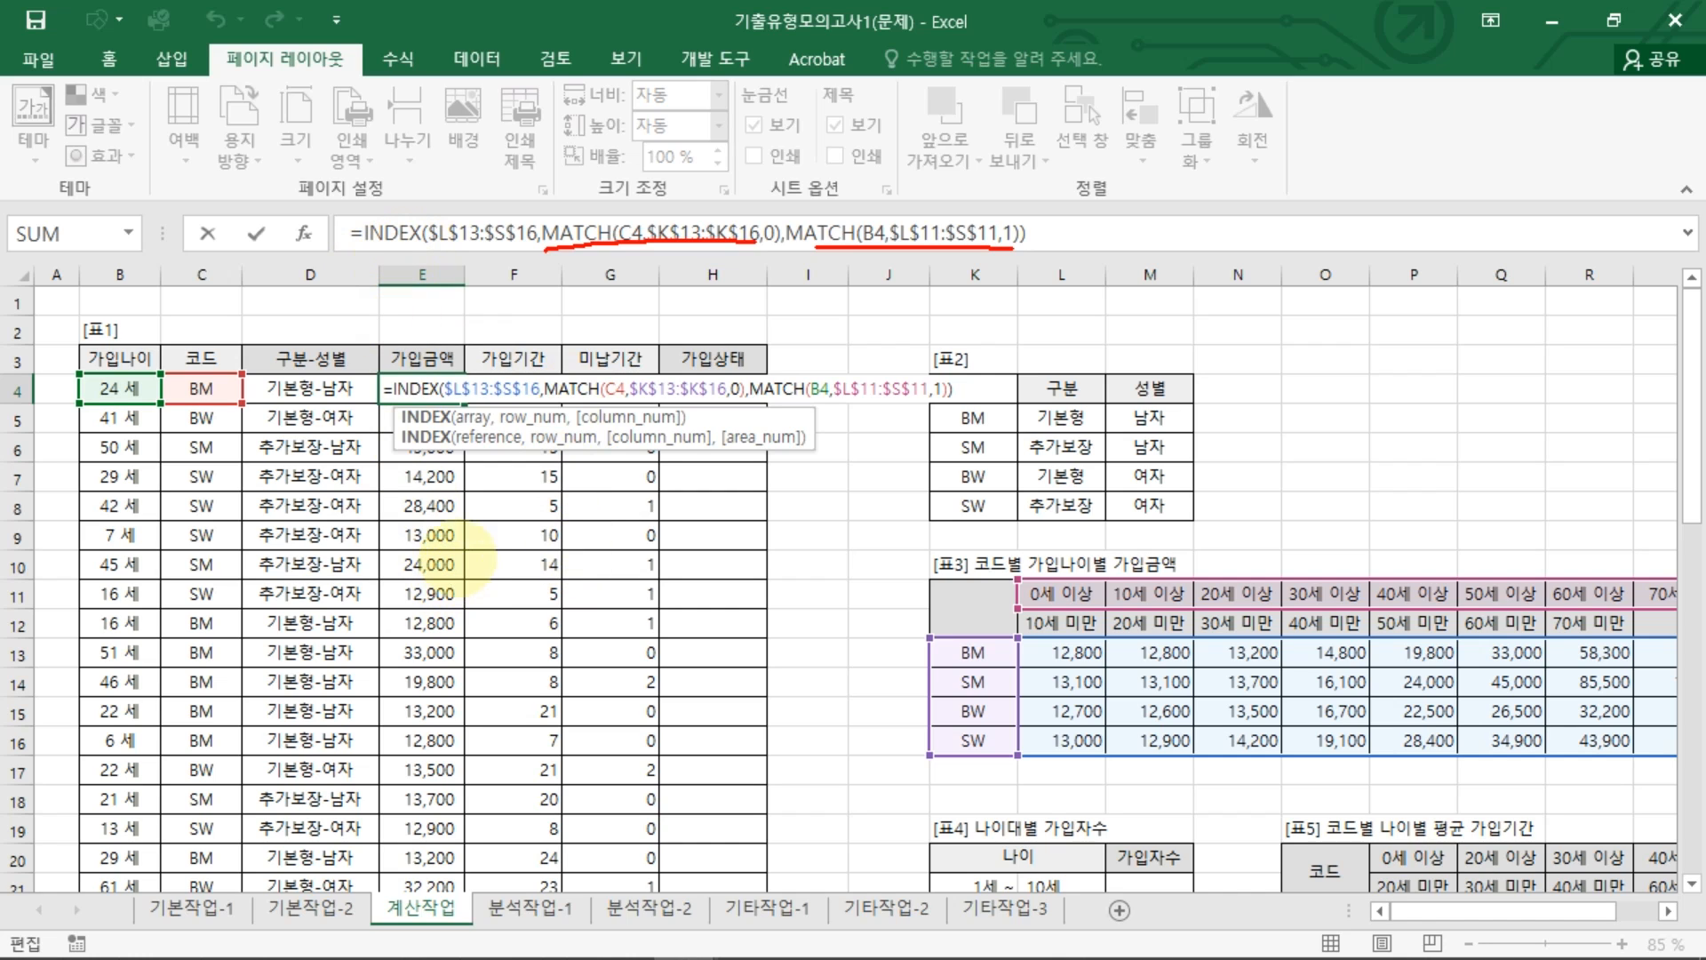
key(ctrl+Return)
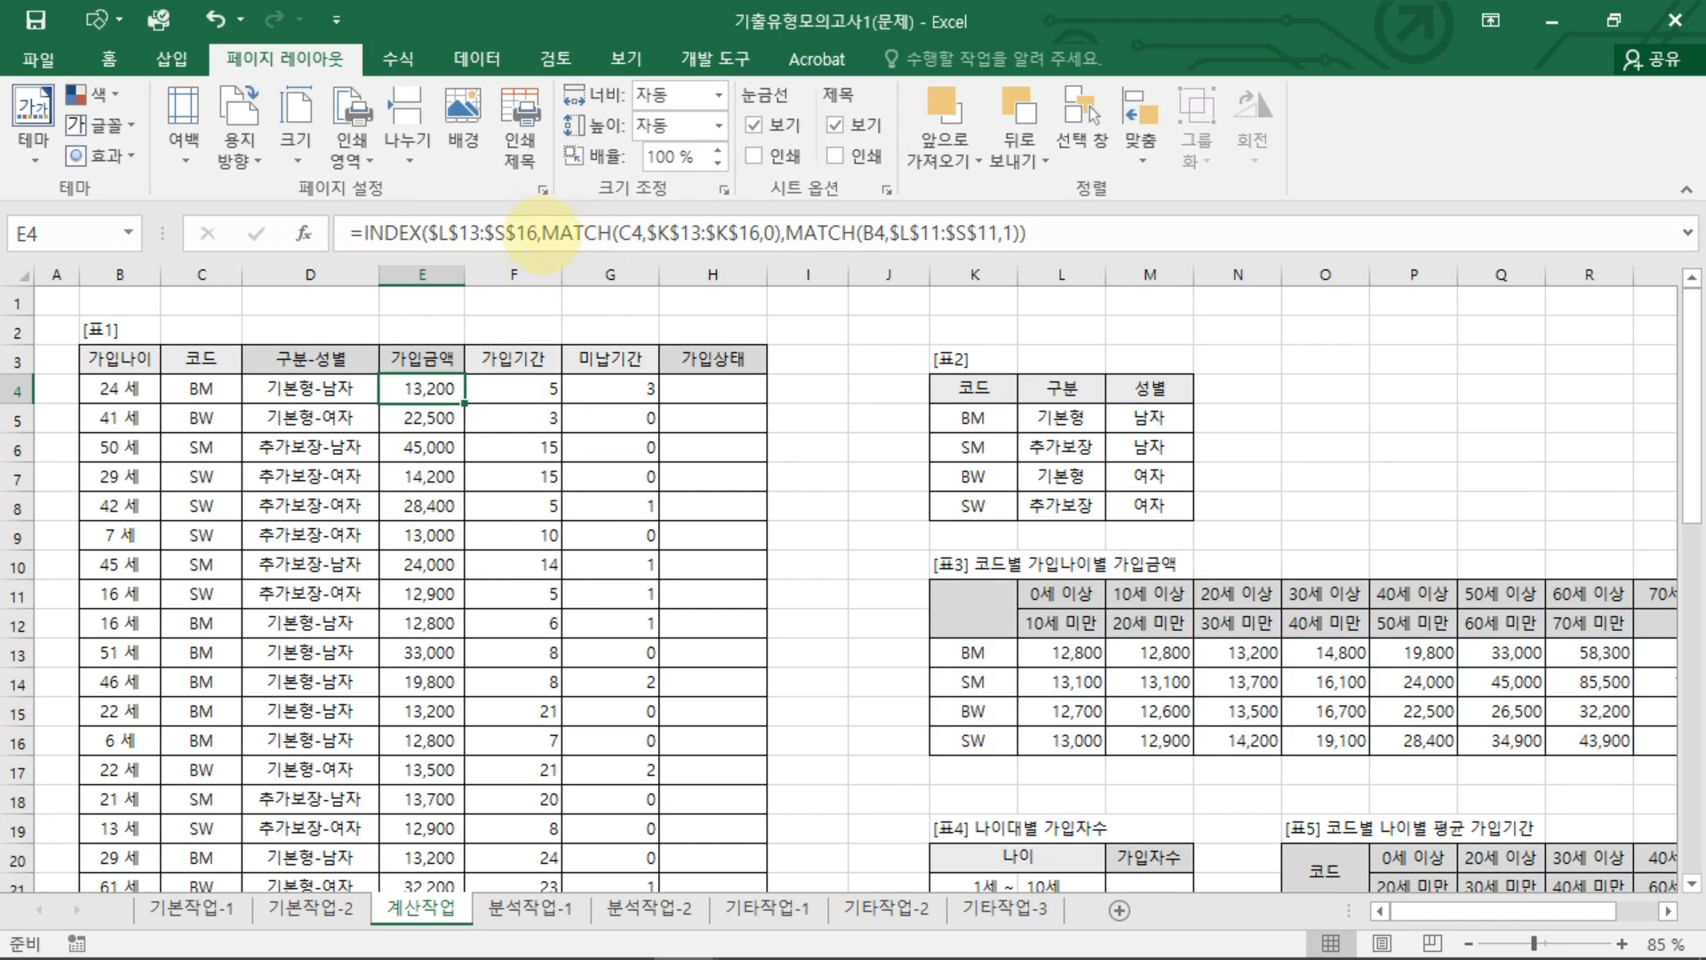
click(542, 233)
drag(542, 233, 782, 232)
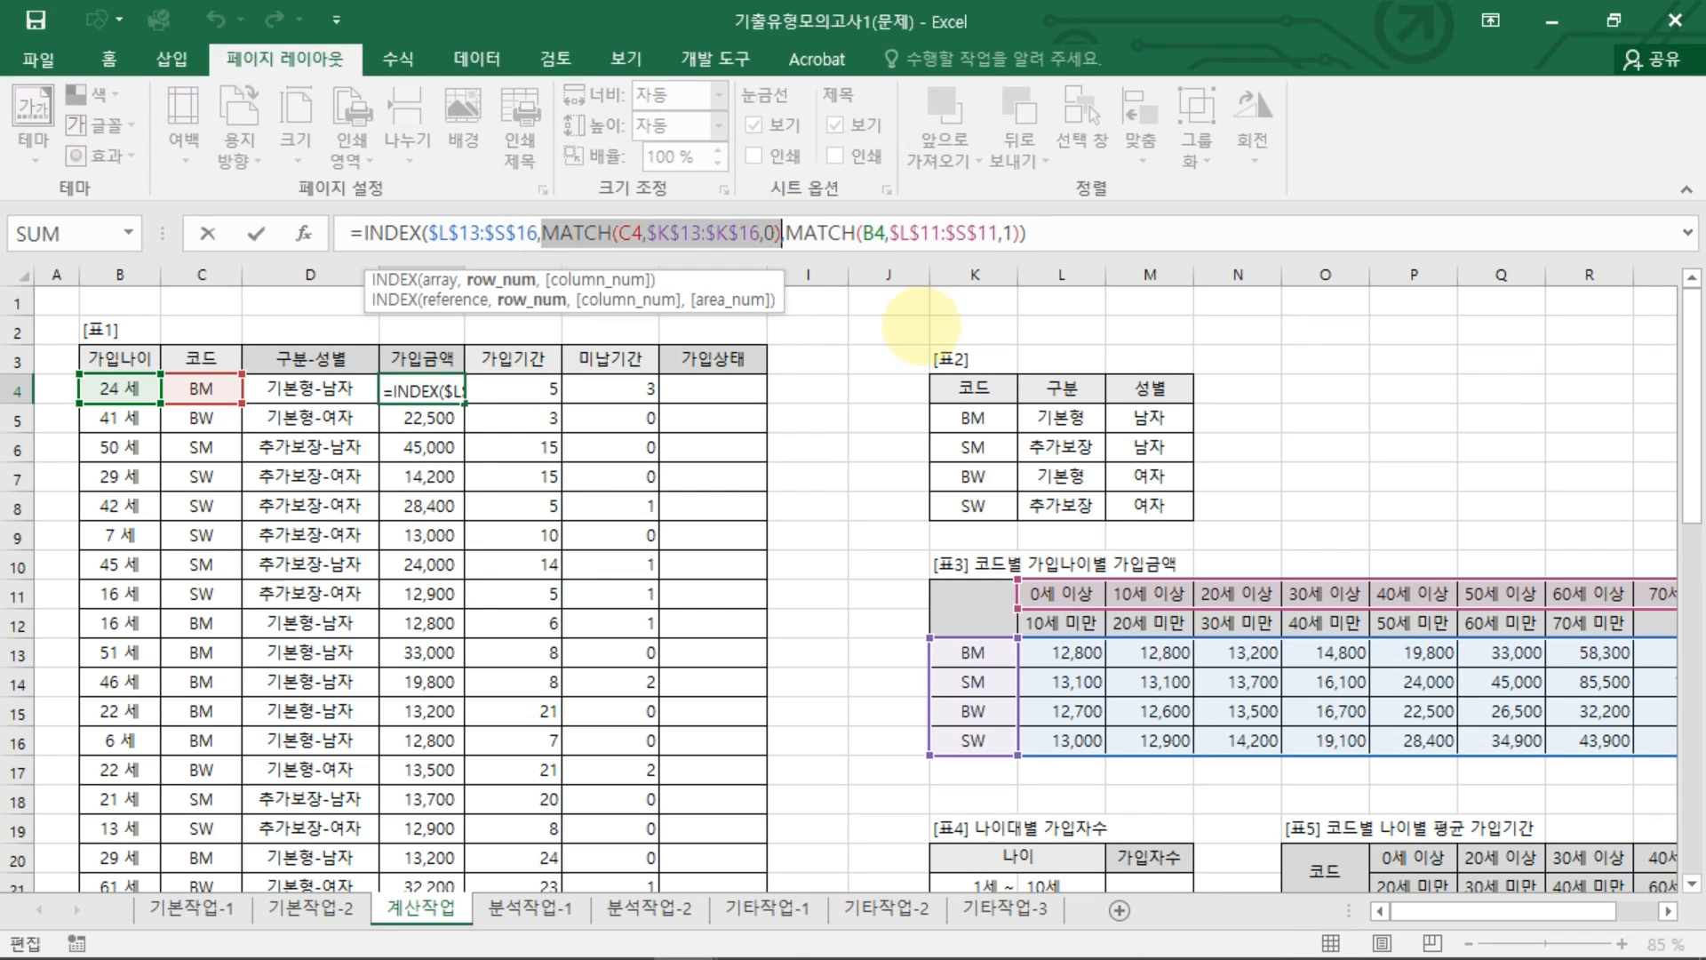
key(Escape)
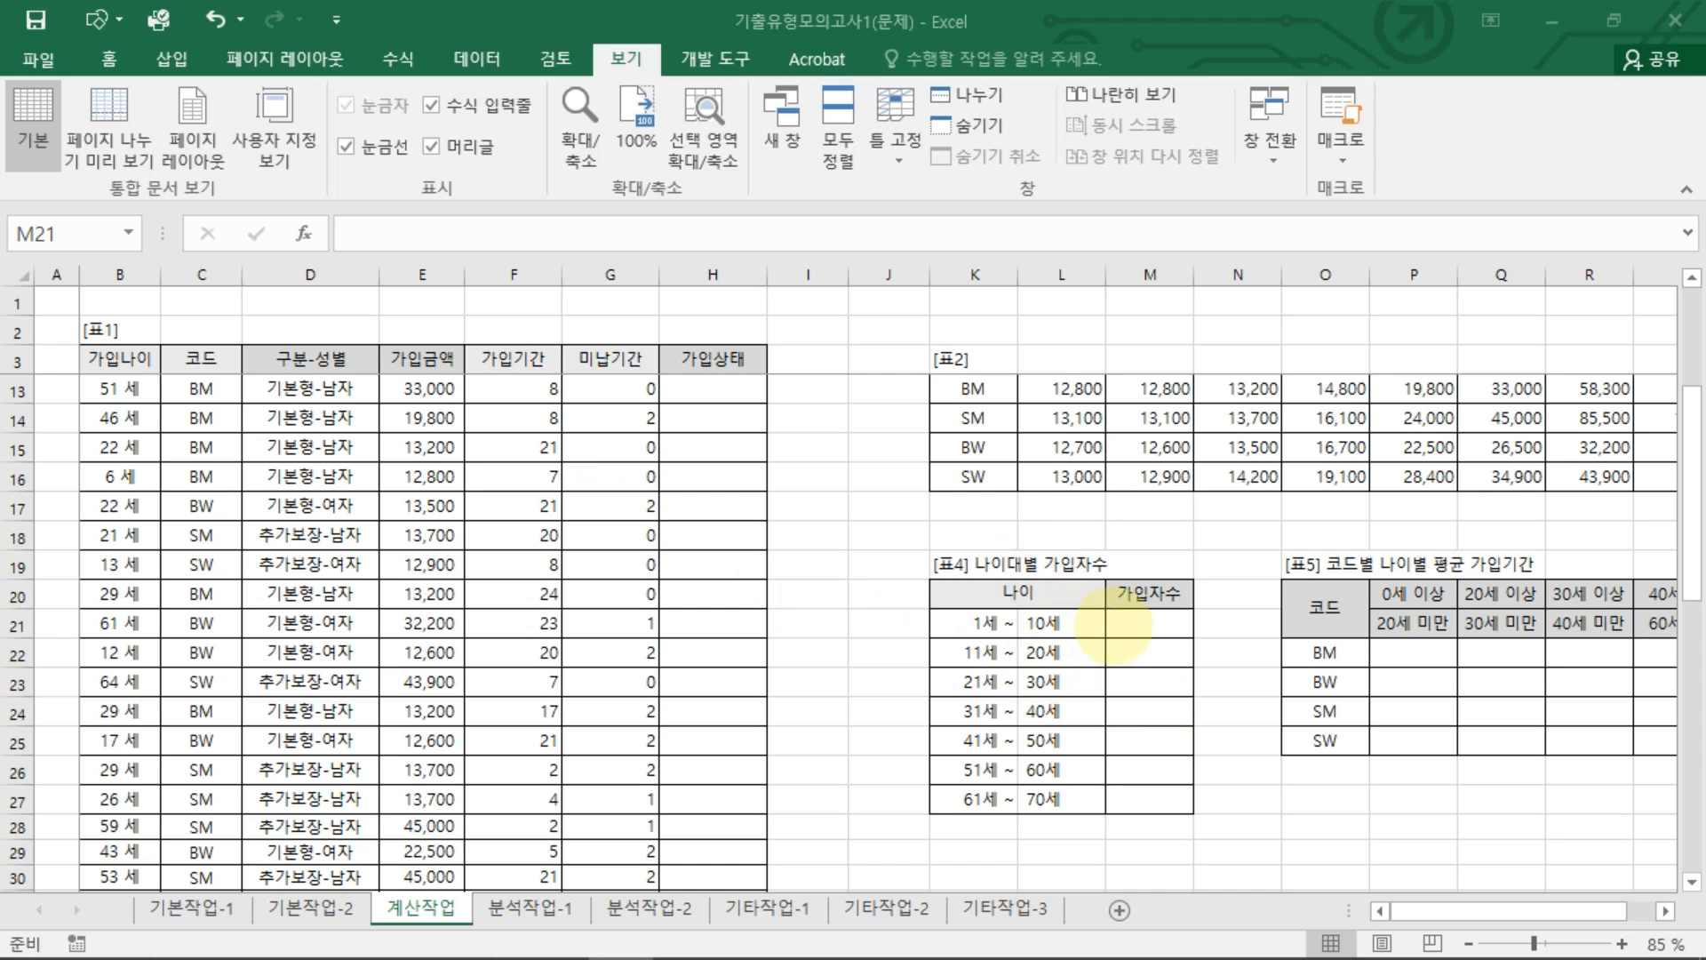
Step: Examine the age bands in 표4 alongside the 가입나이 values of 표1 and the empty 가입자수 range M21:M27
click(1140, 633)
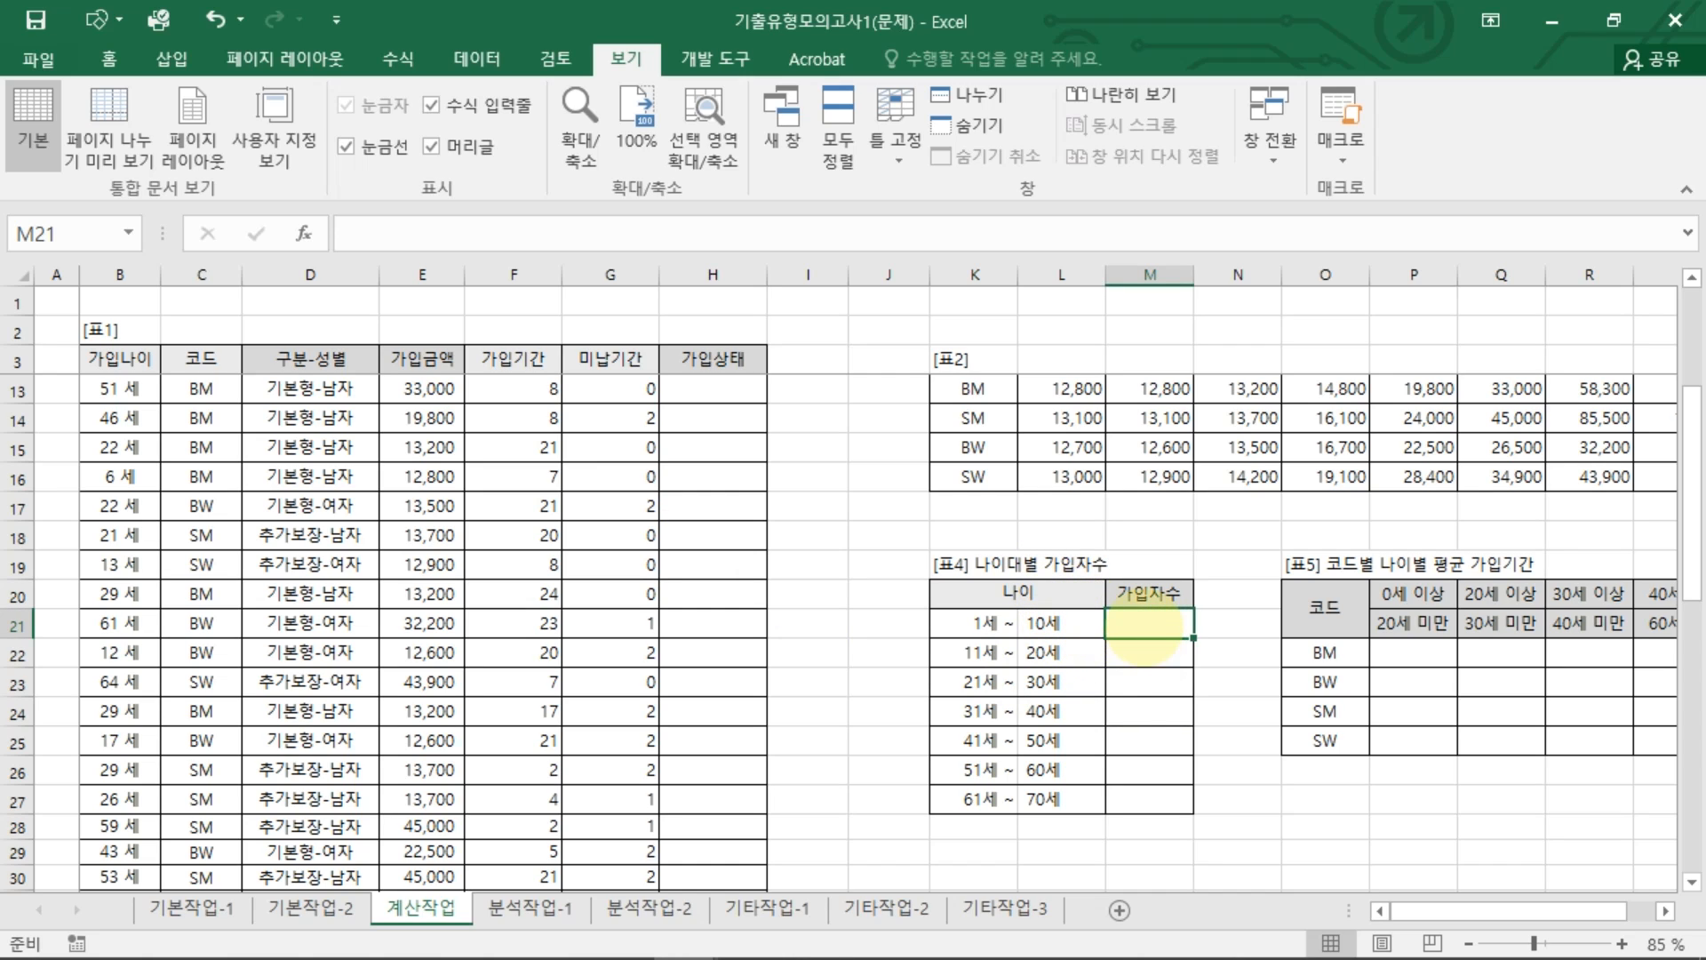
click(1042, 626)
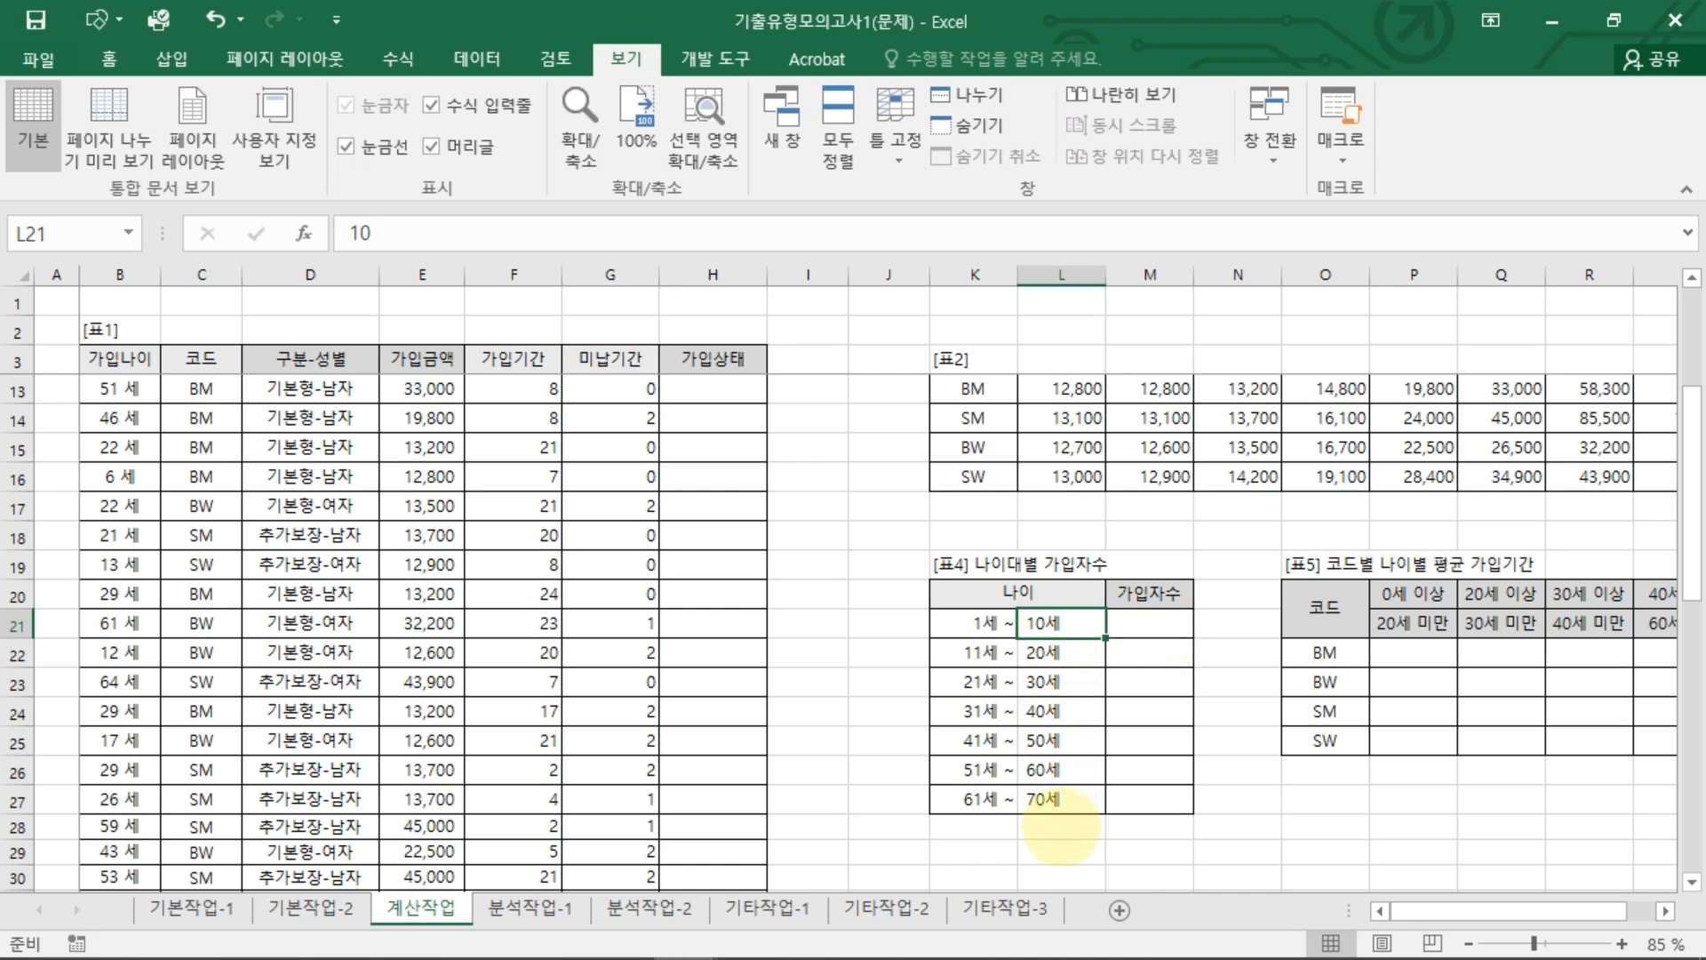
click(1060, 798)
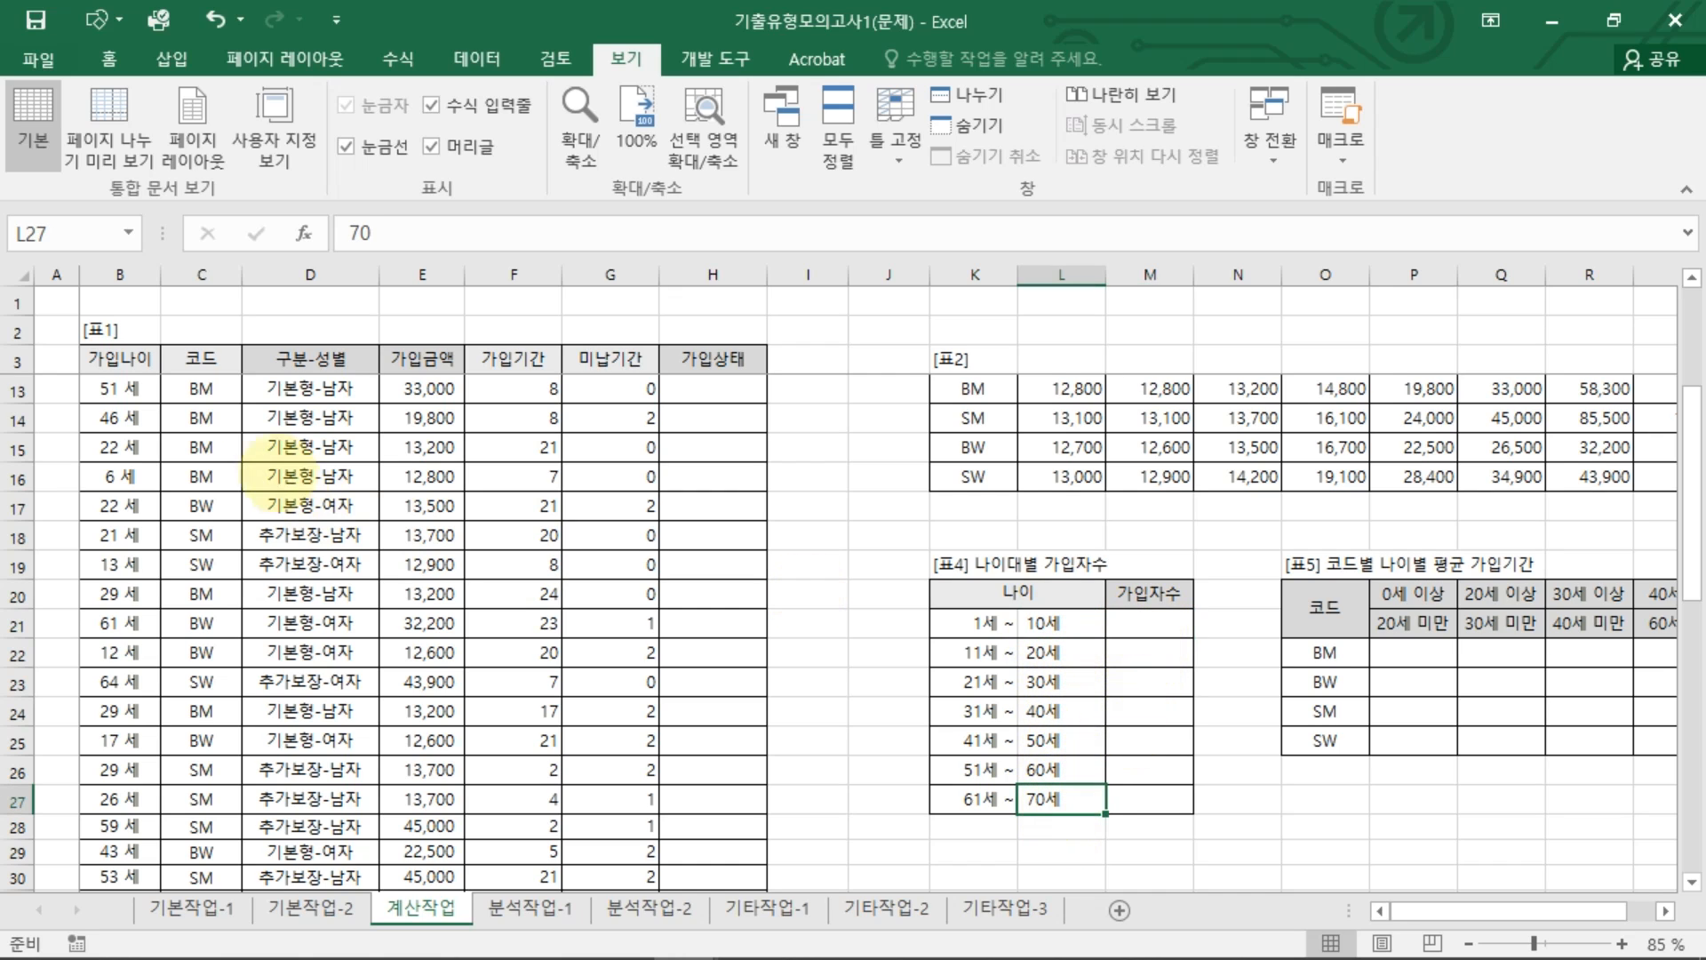
drag(120, 388, 178, 658)
click(1149, 629)
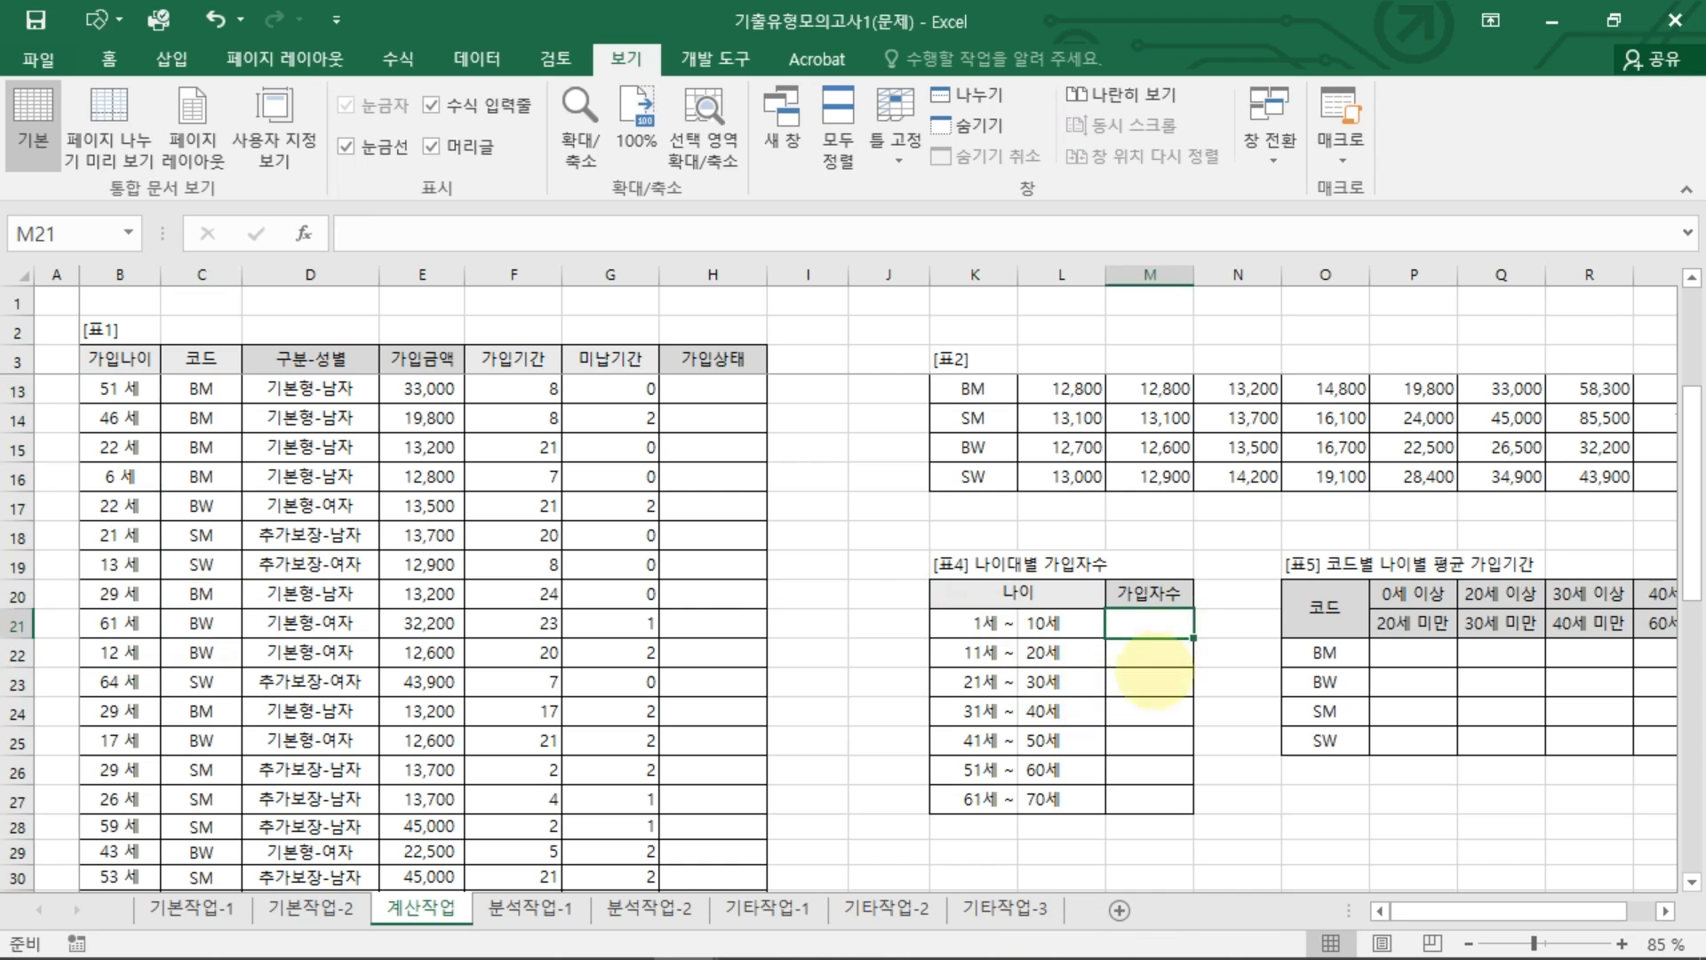
click(1154, 683)
click(1155, 772)
click(1154, 795)
click(1161, 620)
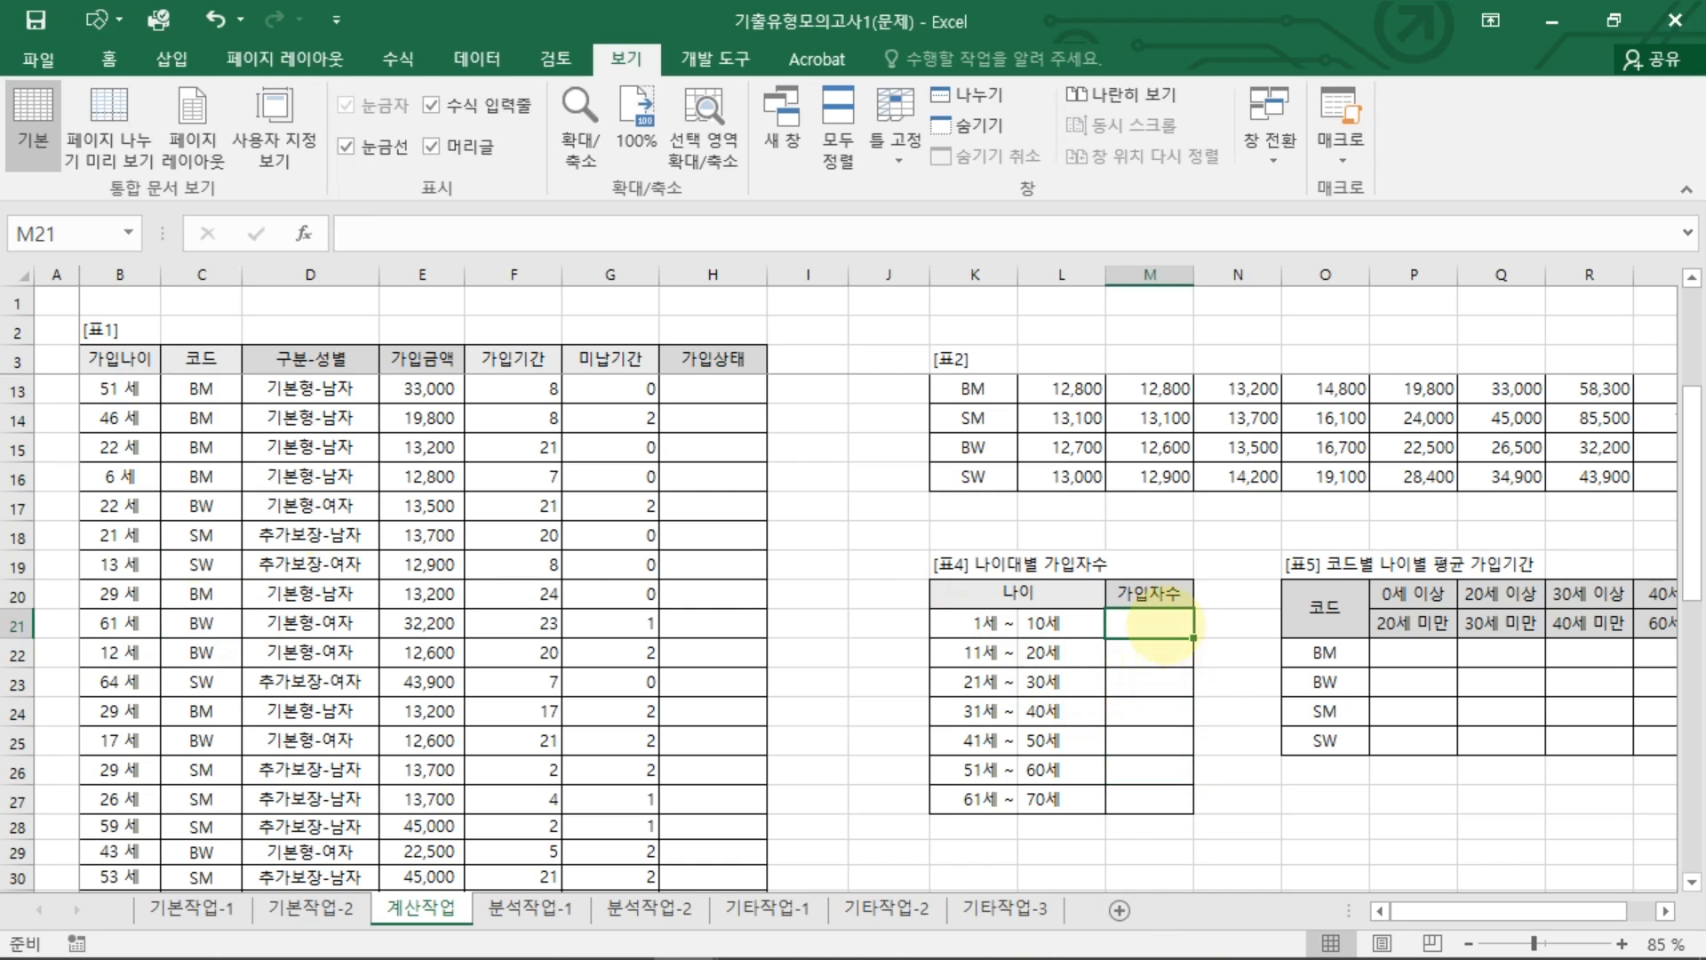
drag(1159, 627, 1153, 795)
click(1155, 624)
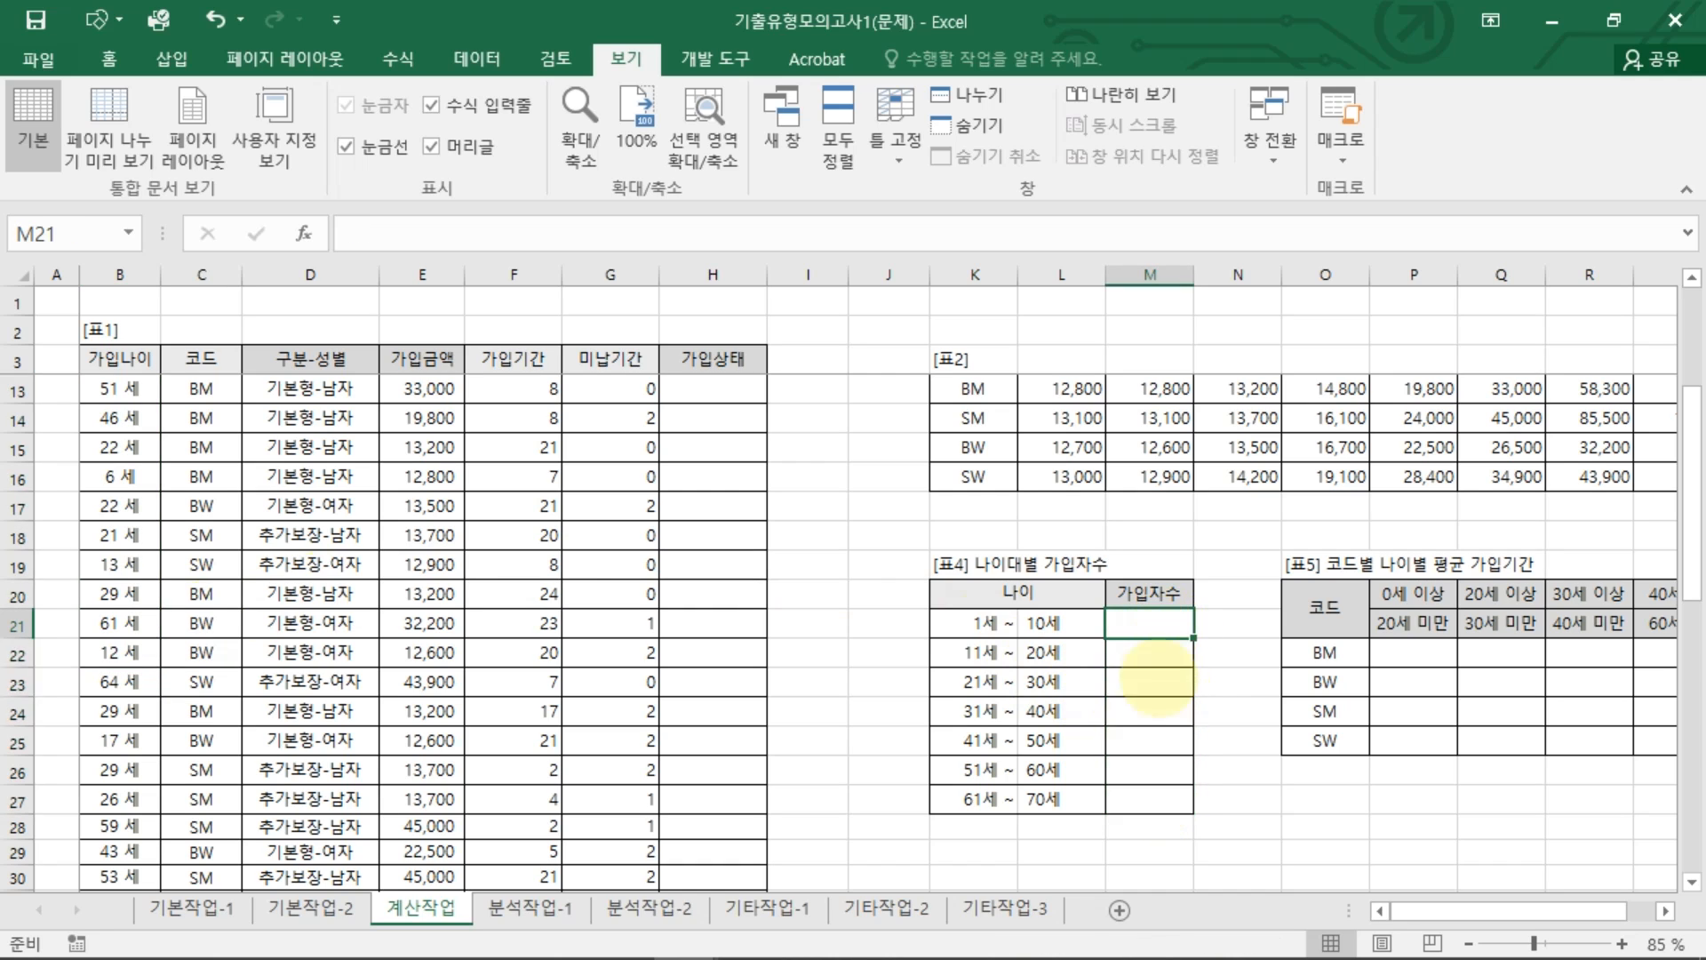
drag(1157, 678, 1154, 812)
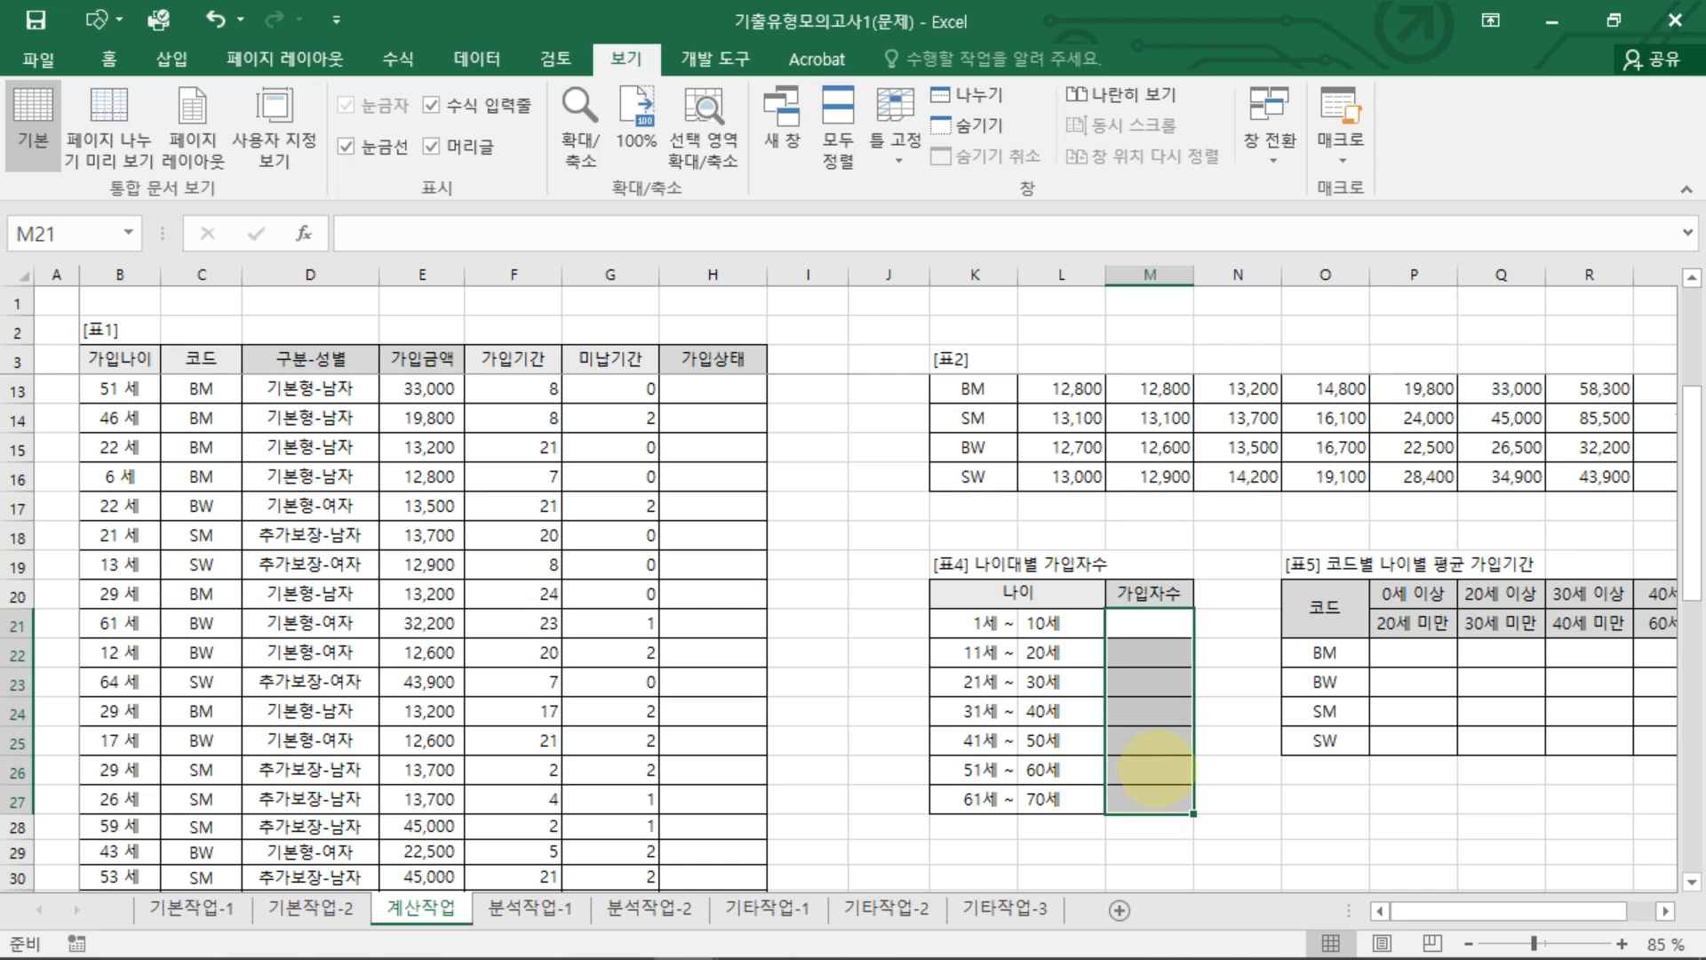
click(1155, 622)
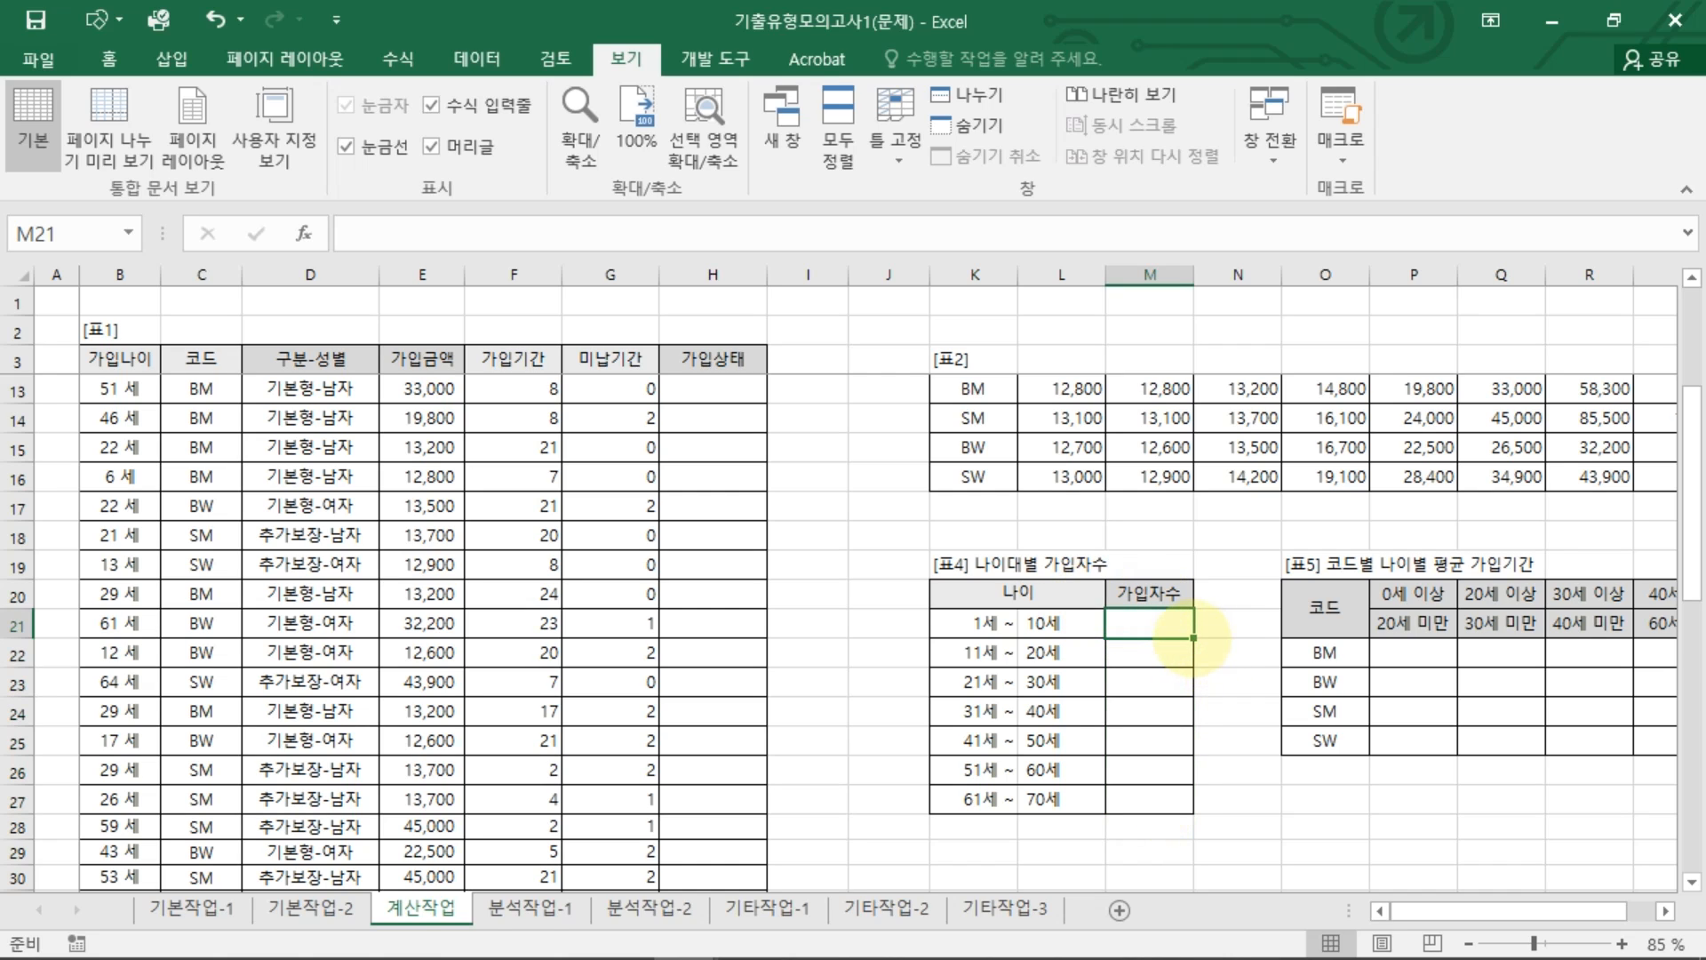
drag(1191, 637, 1189, 804)
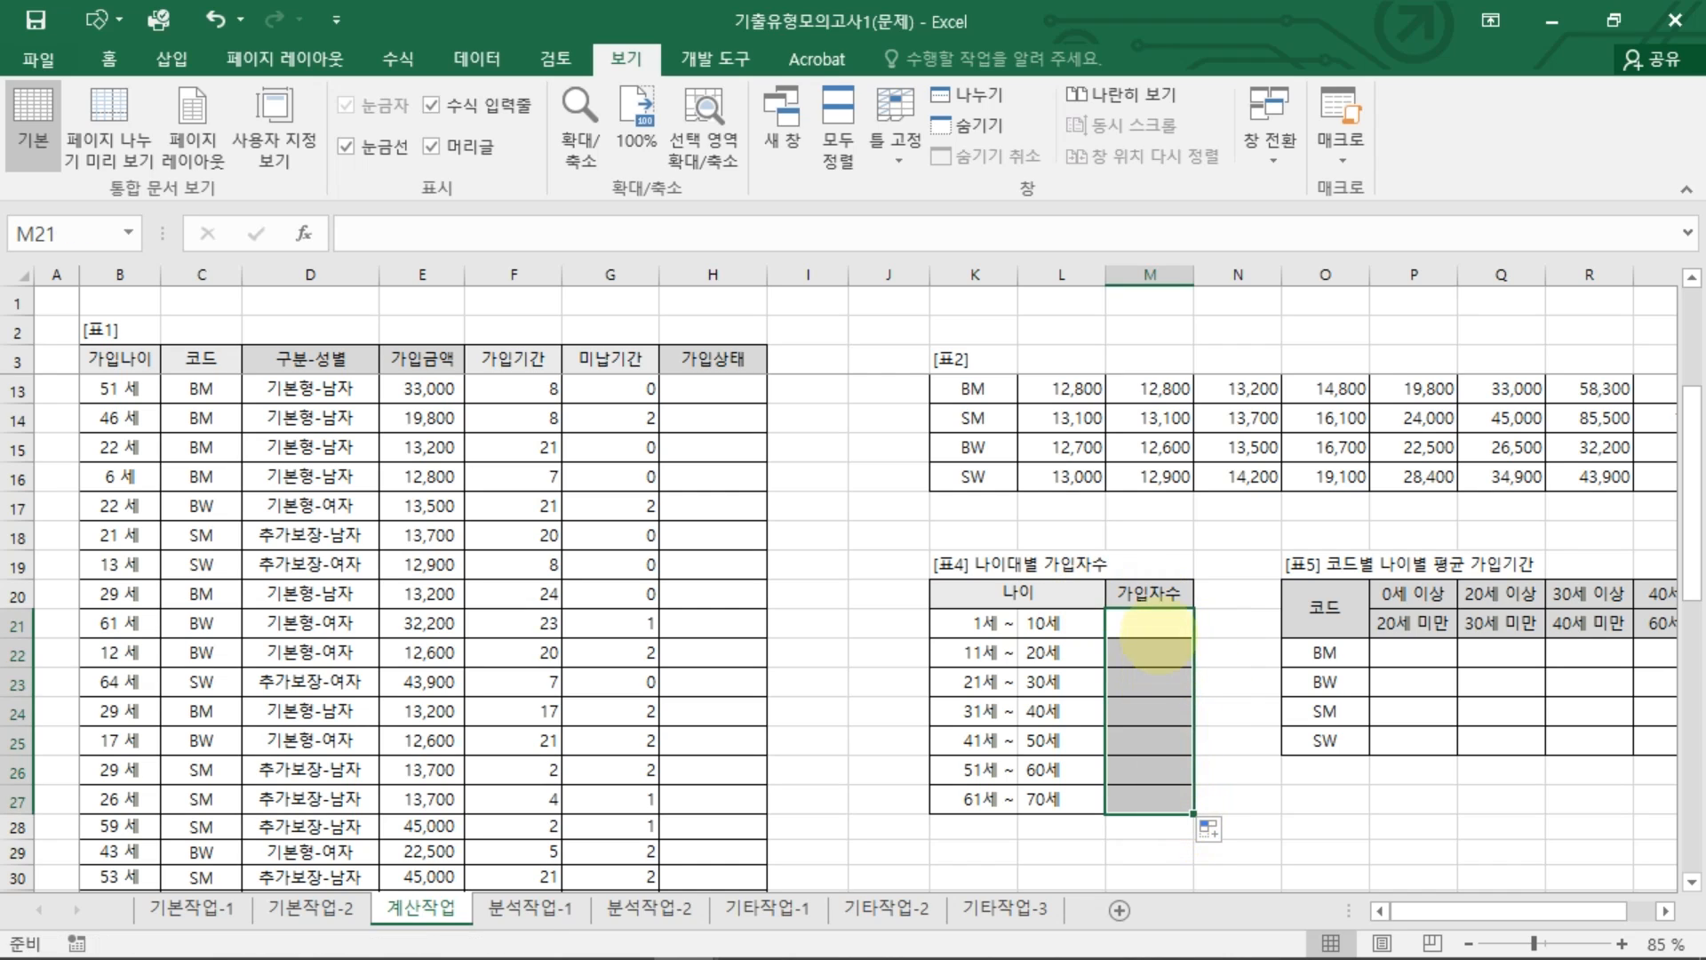
Step: Select the 가입자수 range M21:M27 of 표4 and start a FREQUENCY formula across it
drag(1157, 625, 1146, 787)
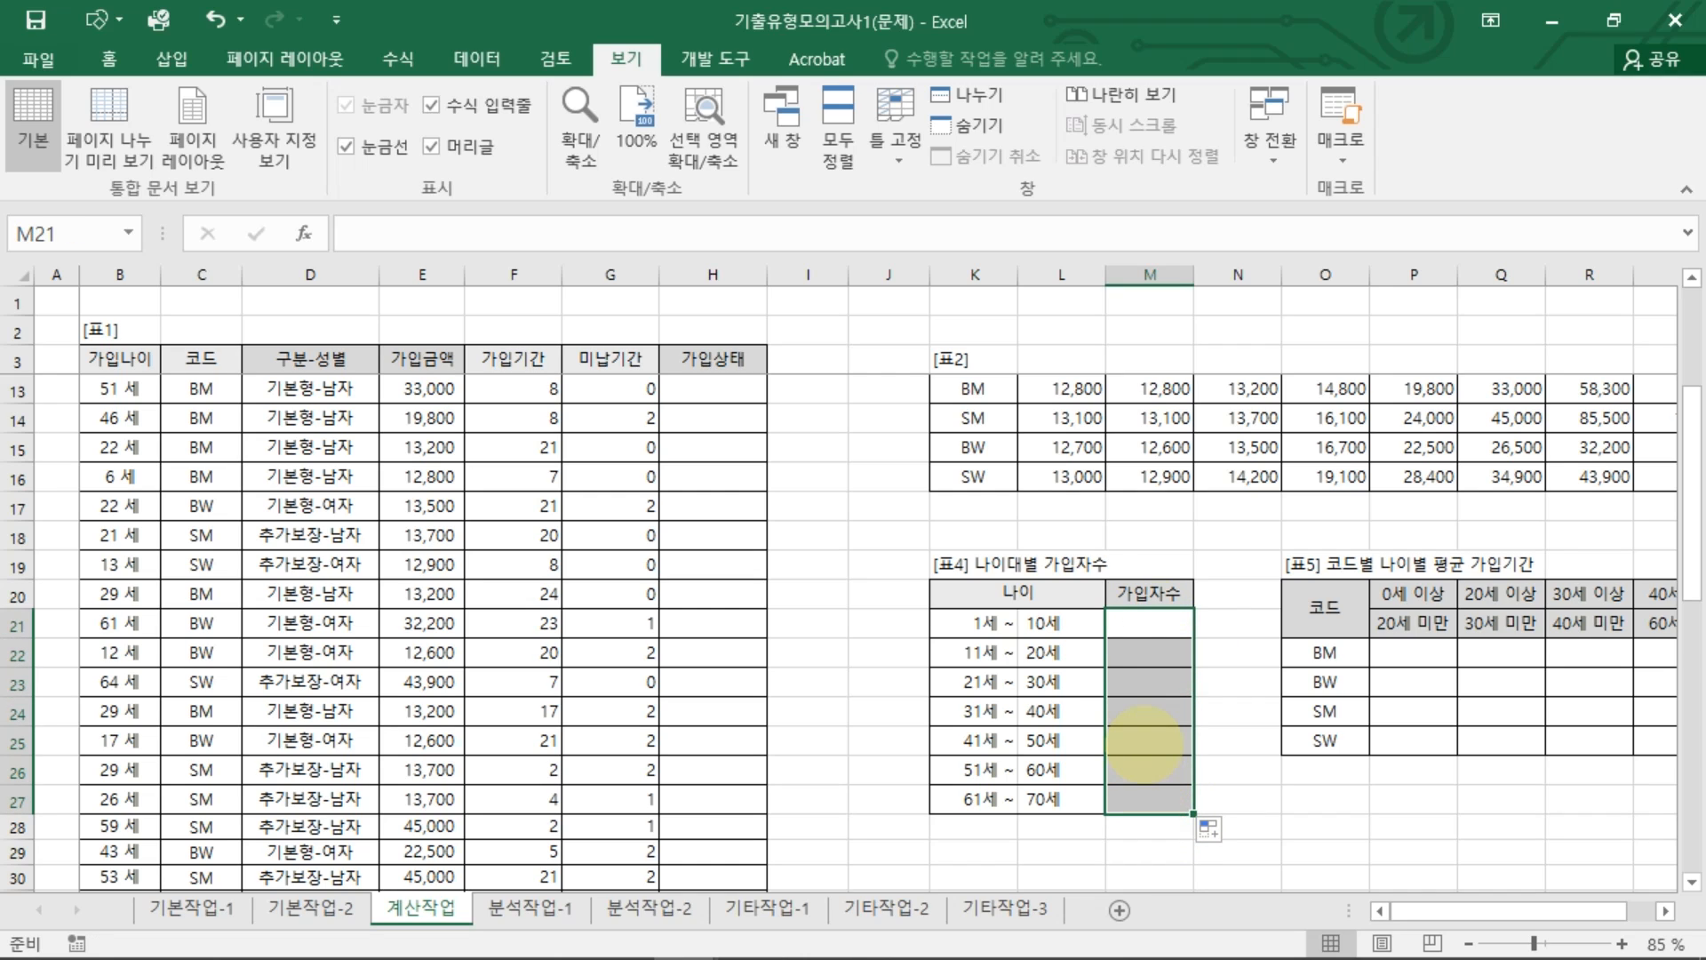
text(=)
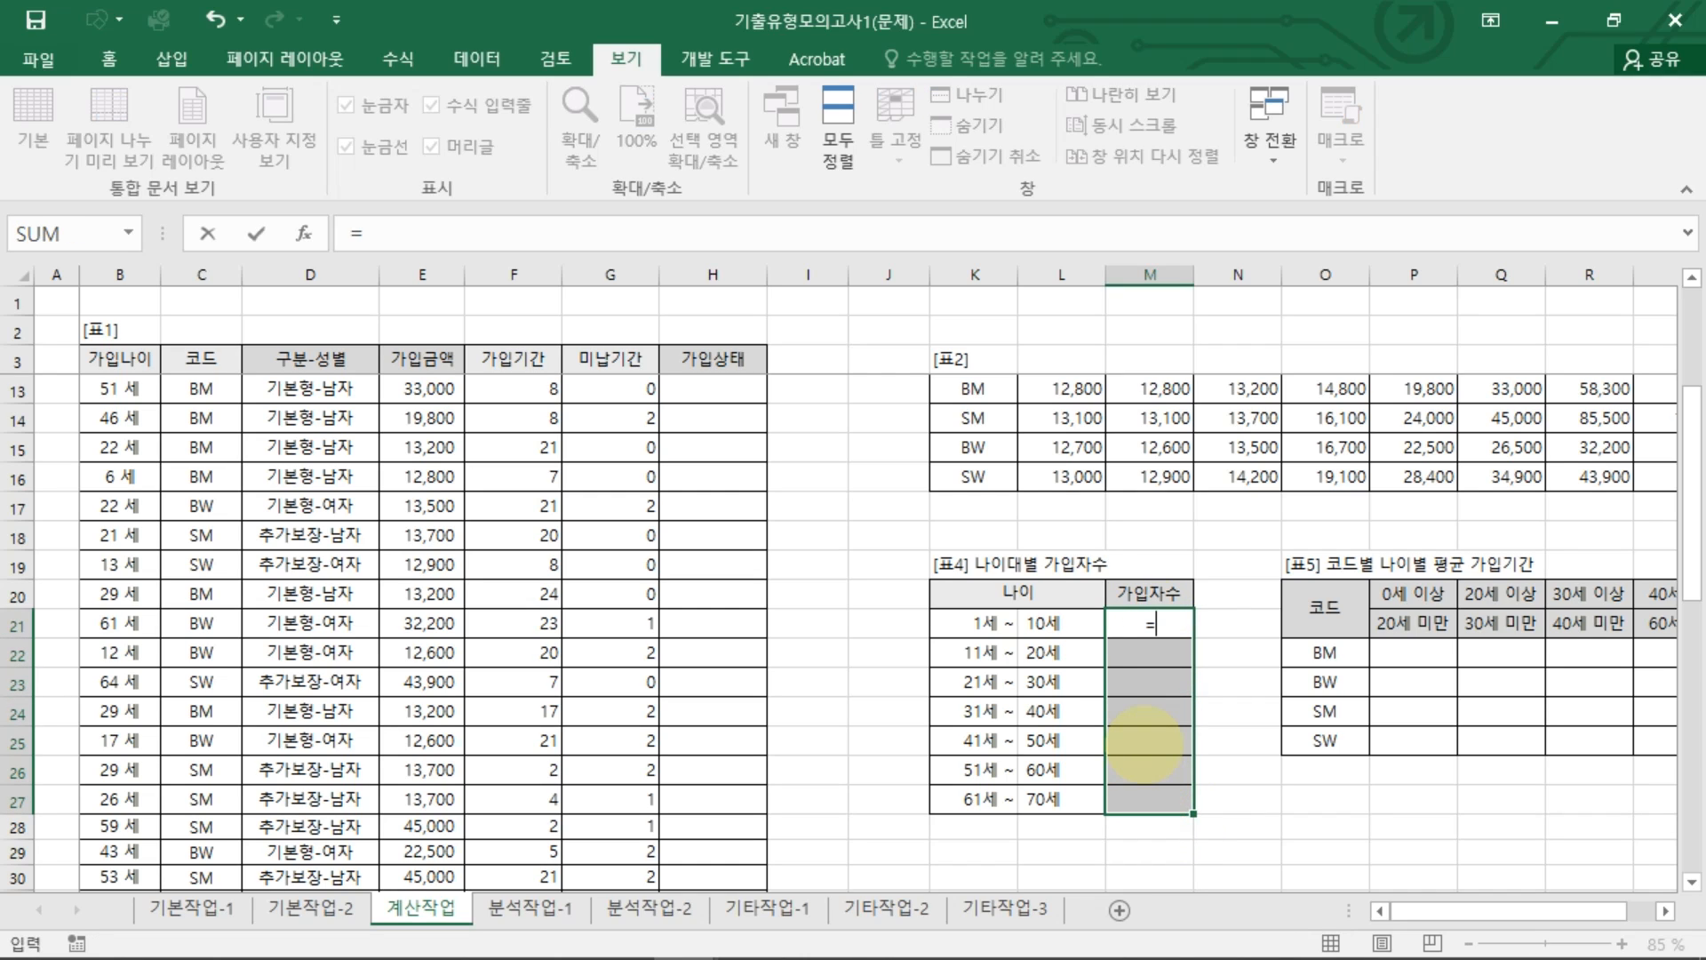
text(R)
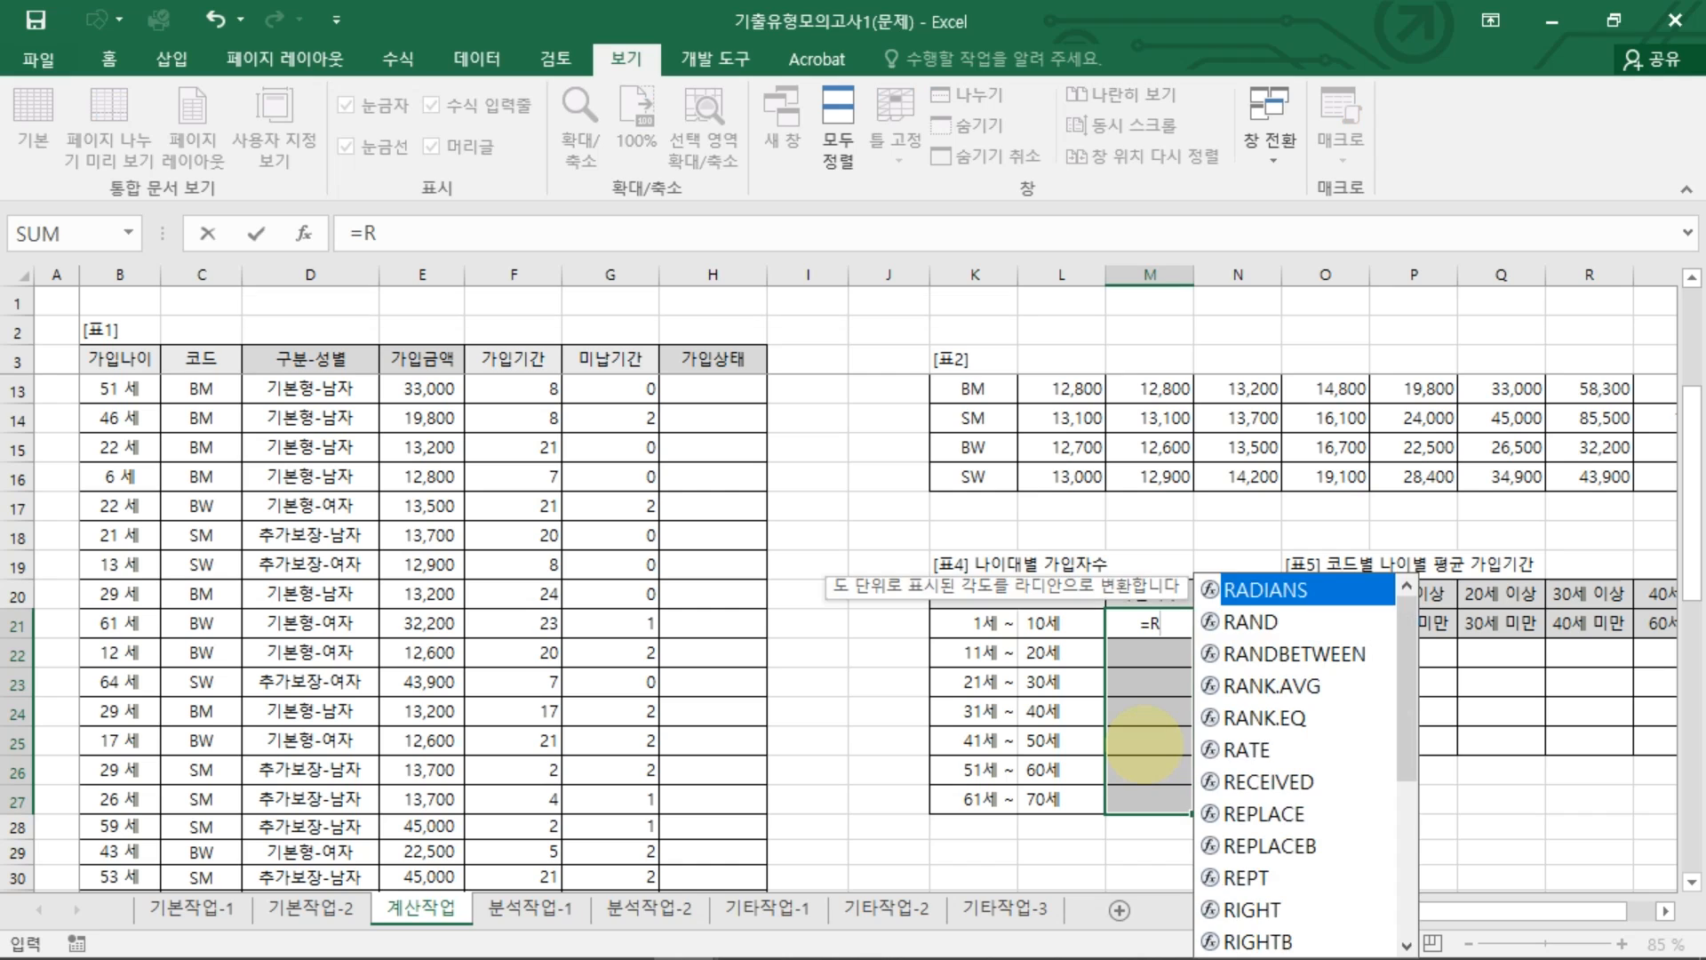
key(BackSpace)
text(G)
key(BackSpace)
text(R)
key(BackSpace)
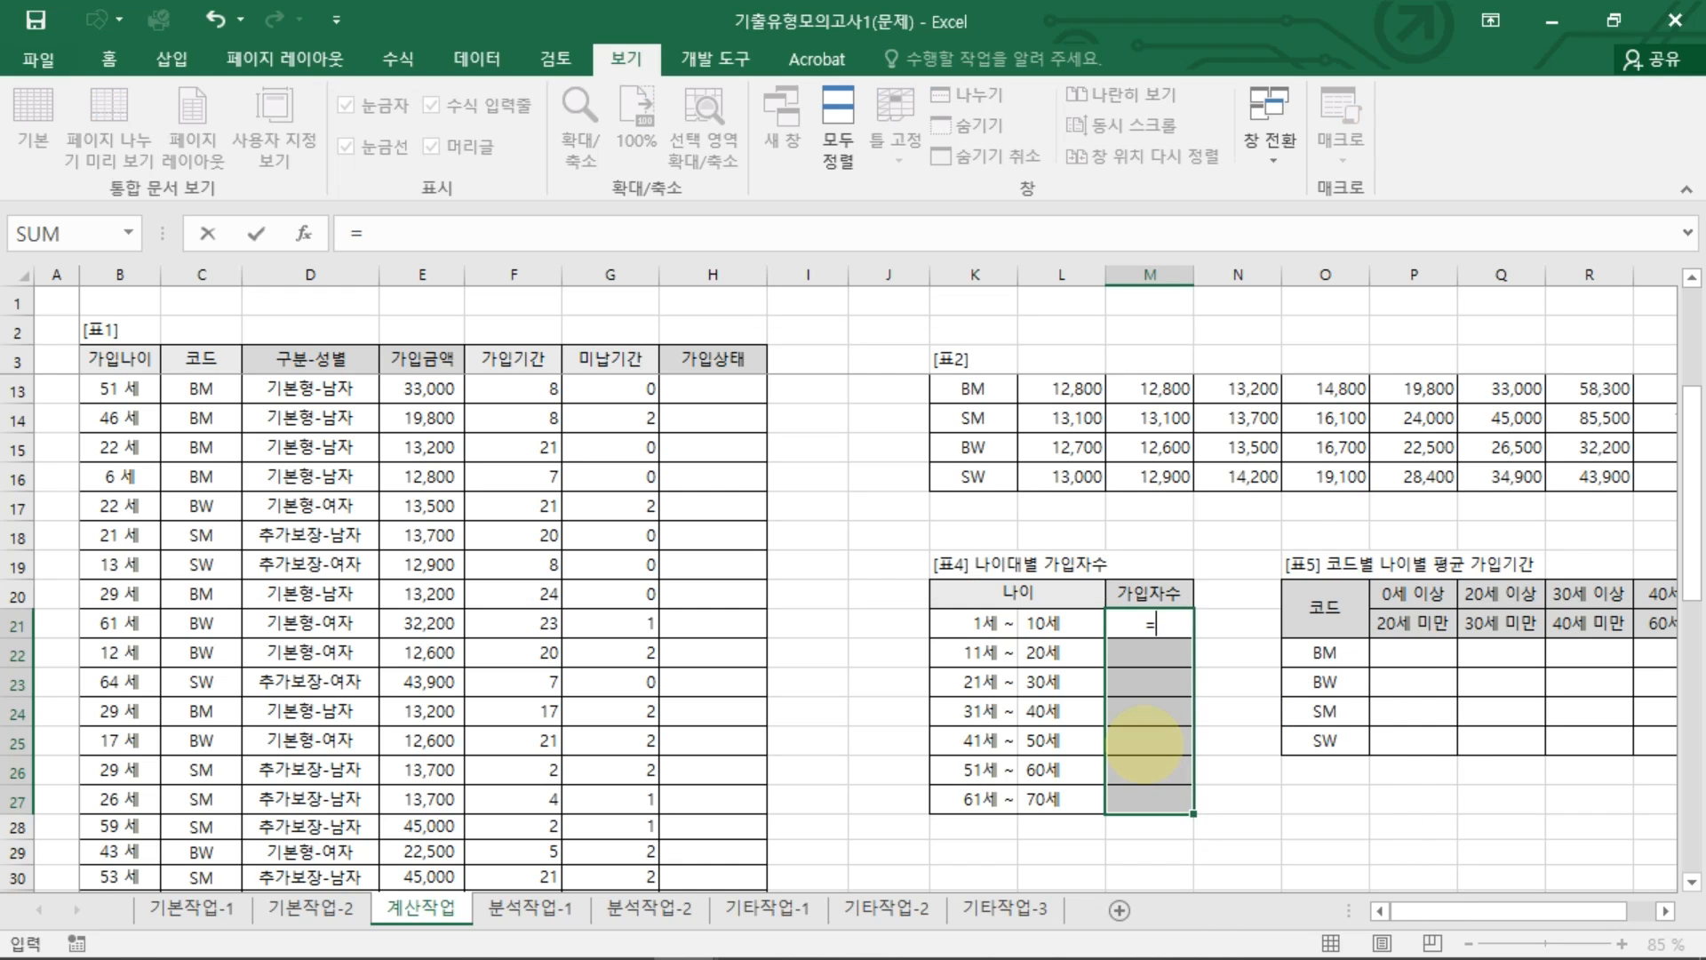
text(FRE)
key(Tab)
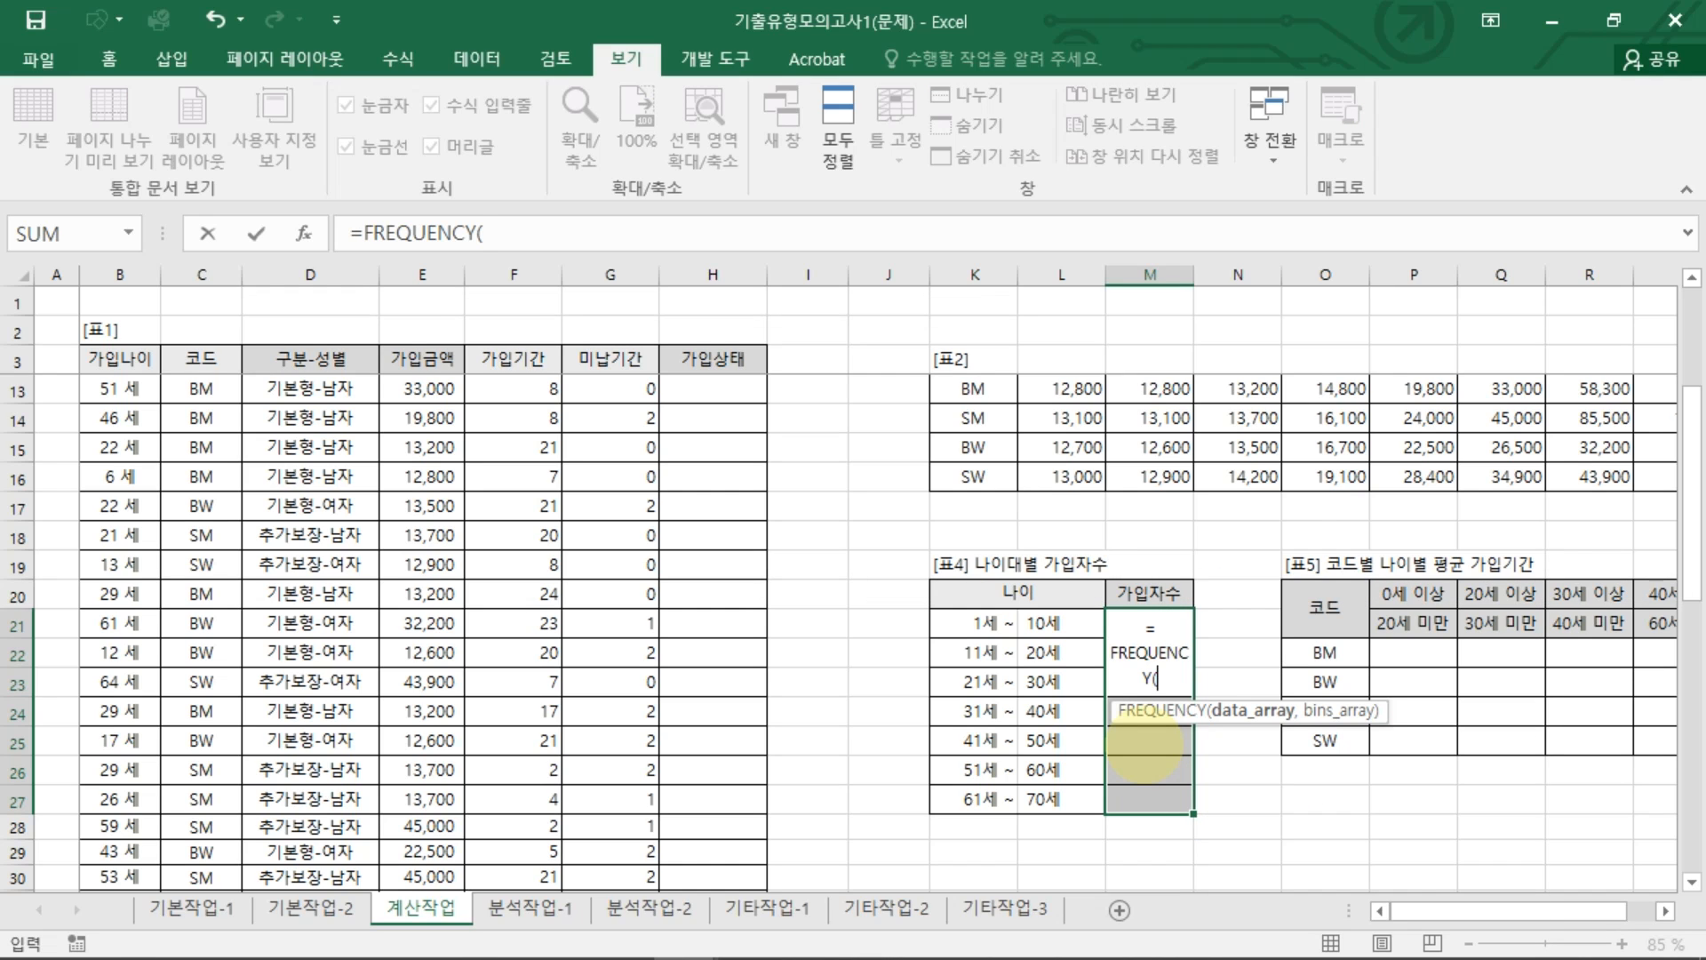
click(518, 234)
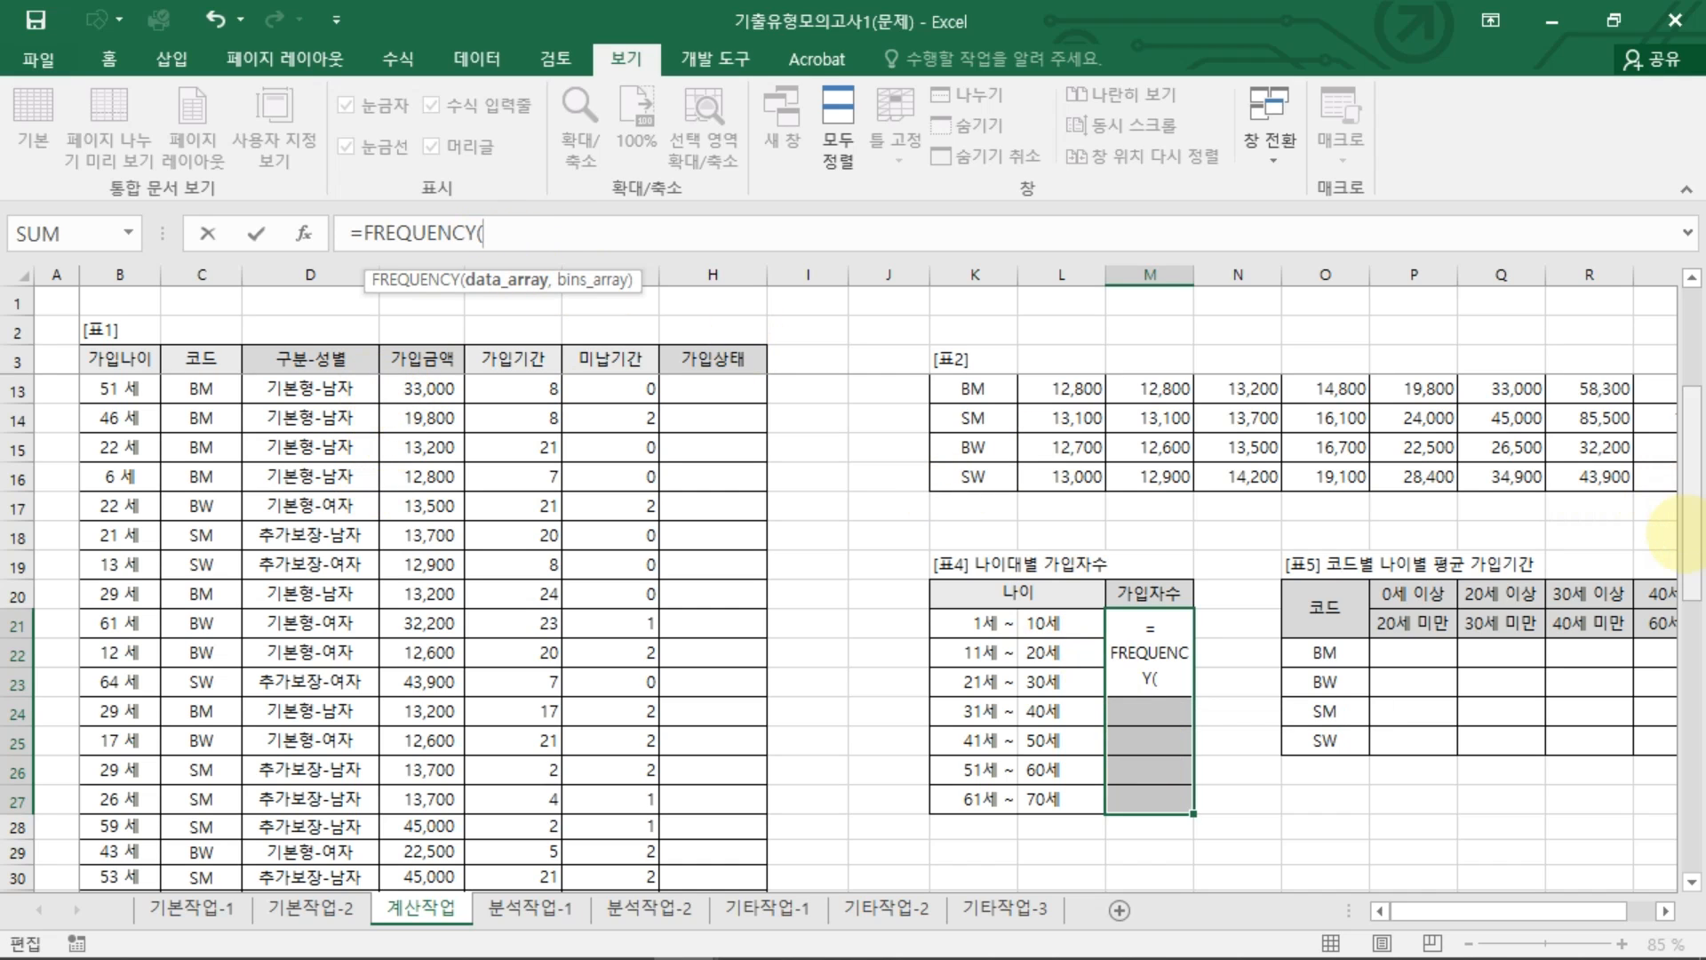
Step: Complete FREQUENCY with B4:B39 as the data array and L21:L27 as the bins array, and commit it as an array formula
drag(1692, 527, 1674, 289)
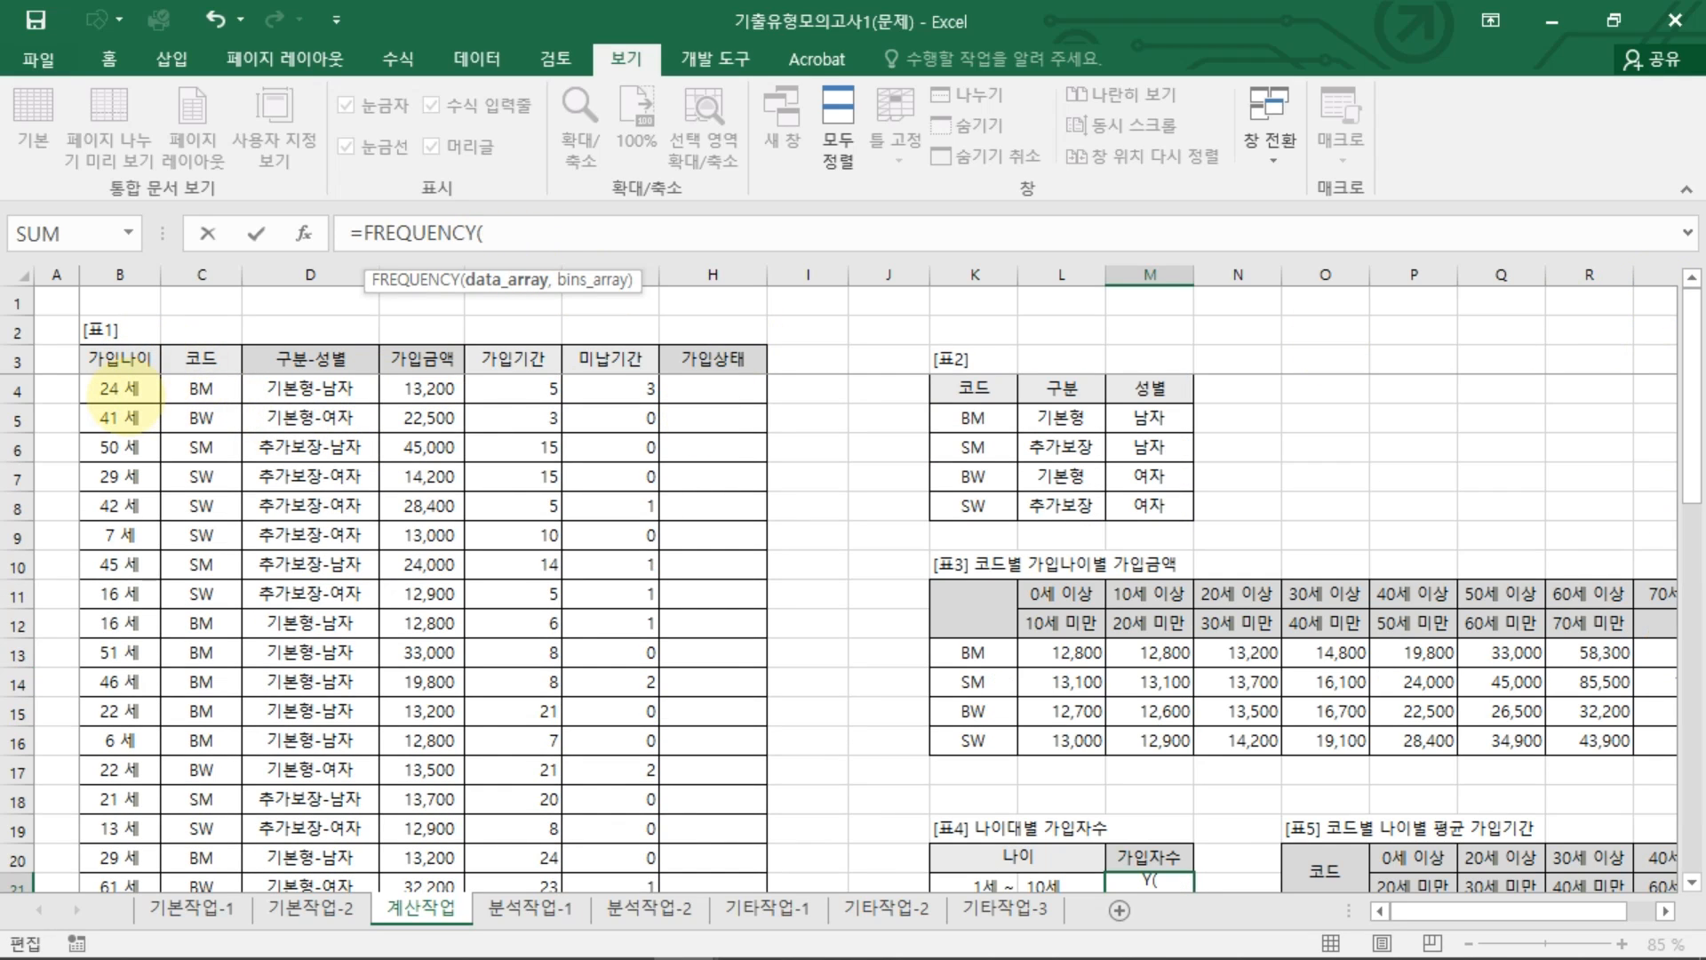
drag(125, 400, 115, 840)
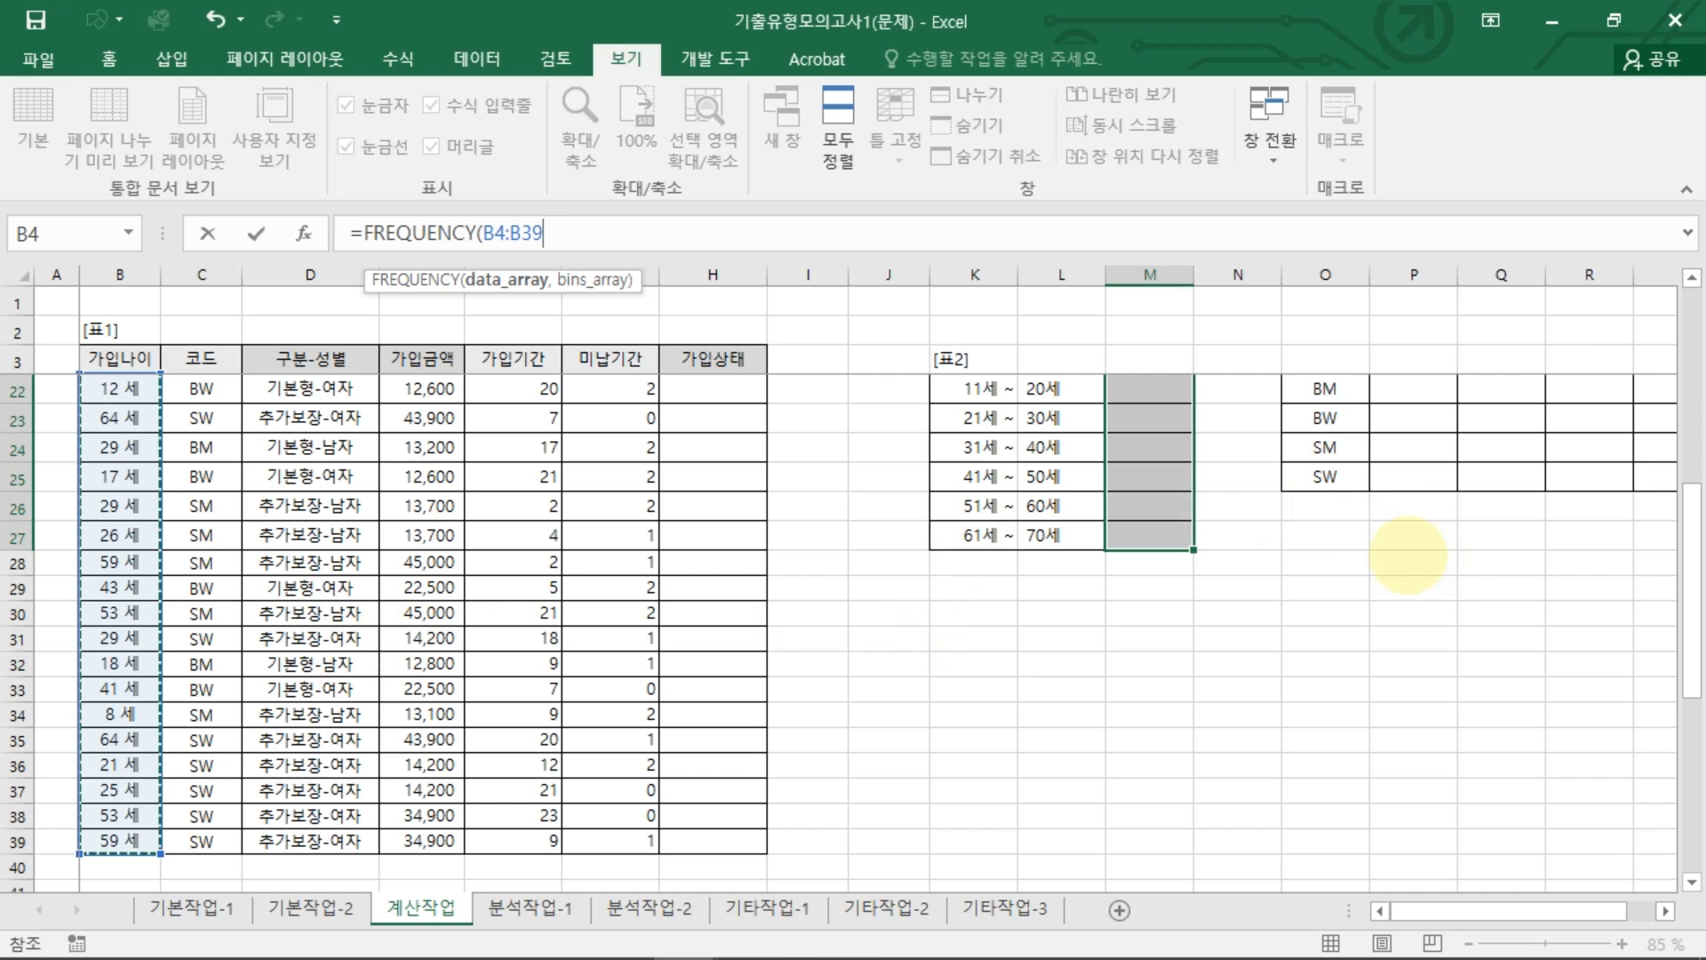
text(,)
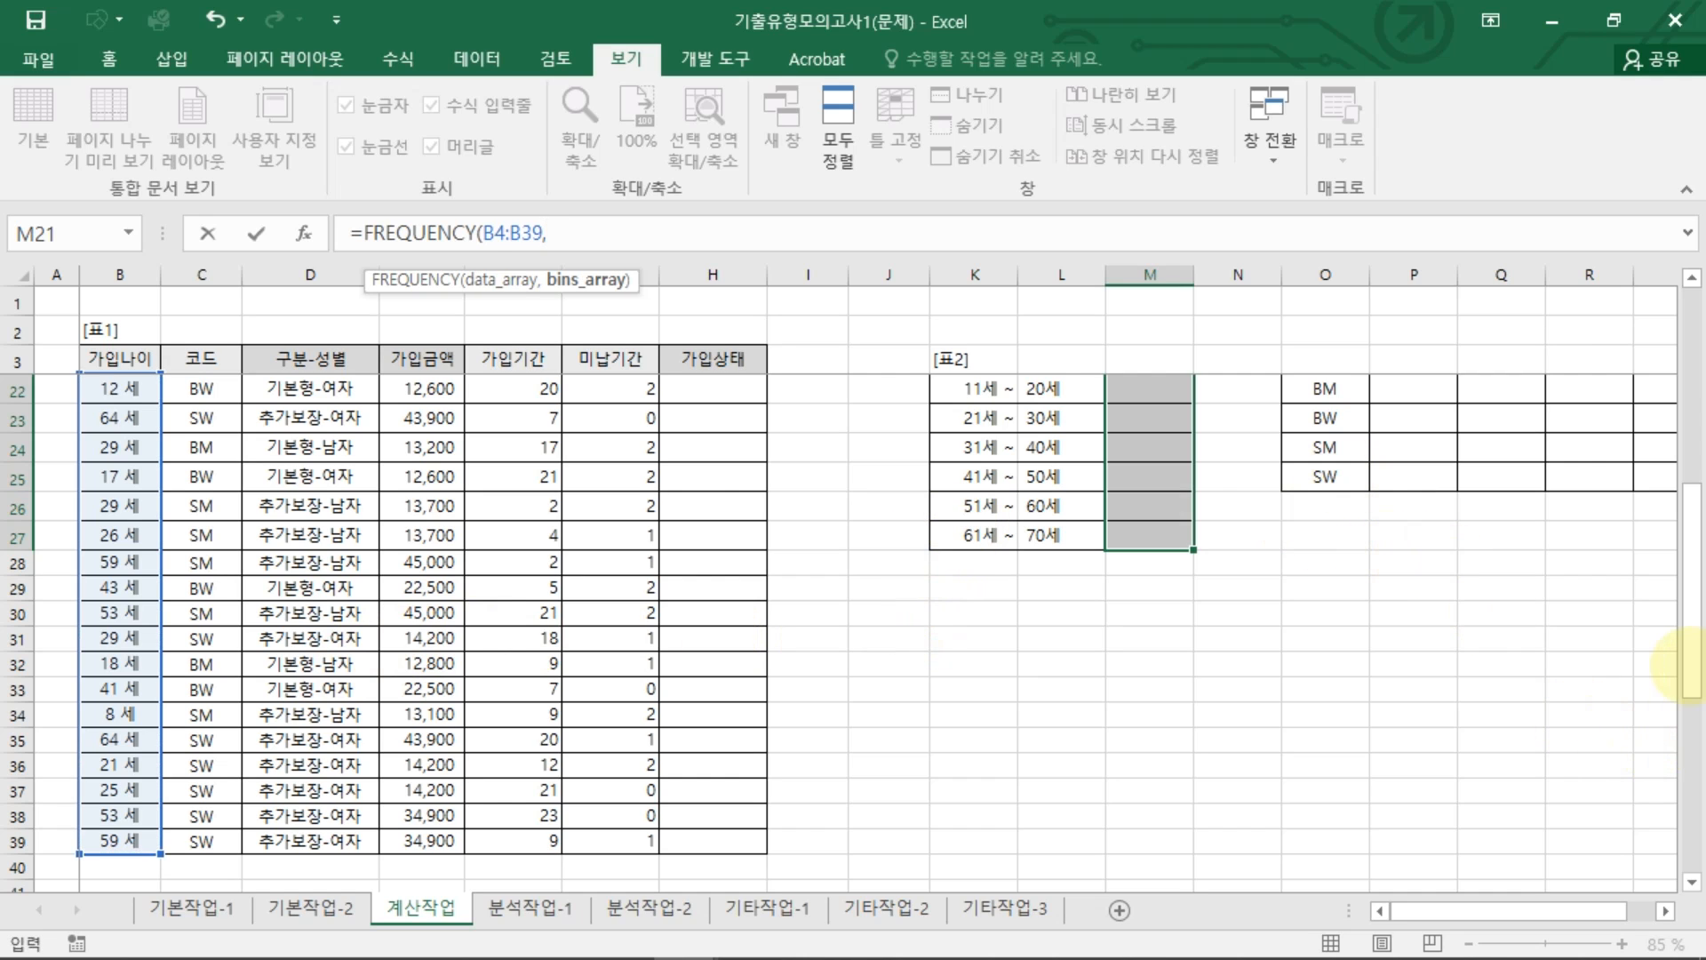
scroll(1662, 737, up, 2)
drag(1049, 537, 1067, 716)
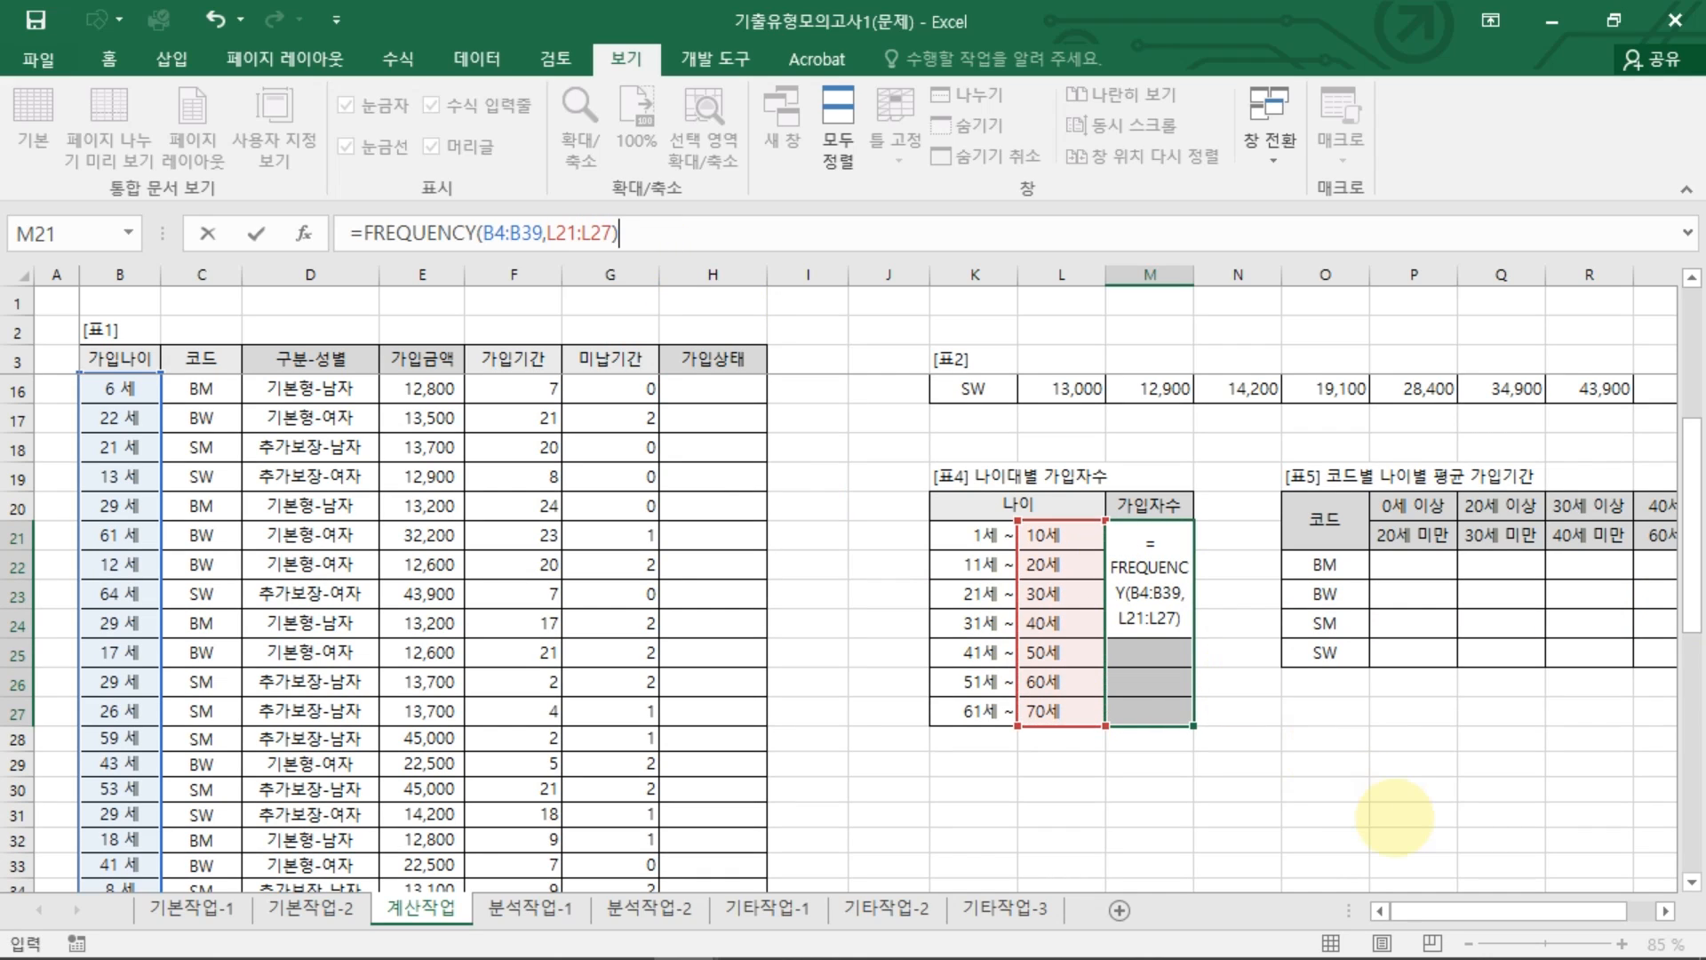
key(ctrl+shift+Return)
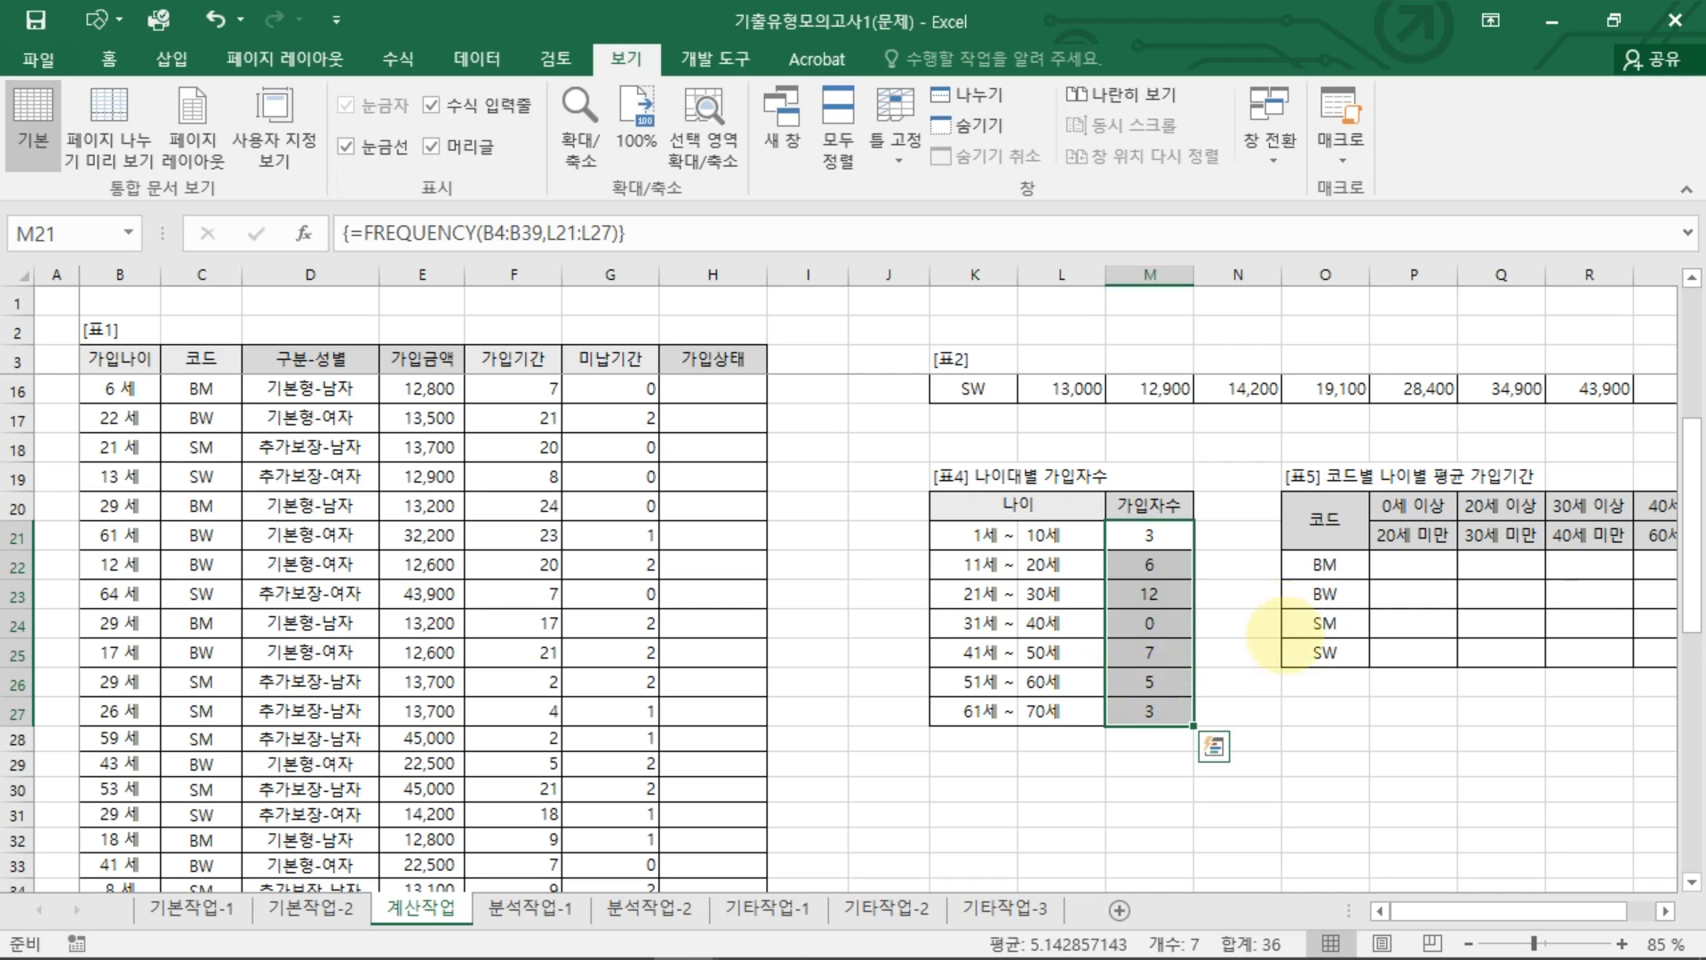
Step: Wrap the FREQUENCY formula in M21 in an IF function that tests whether the frequency is >0
click(1148, 534)
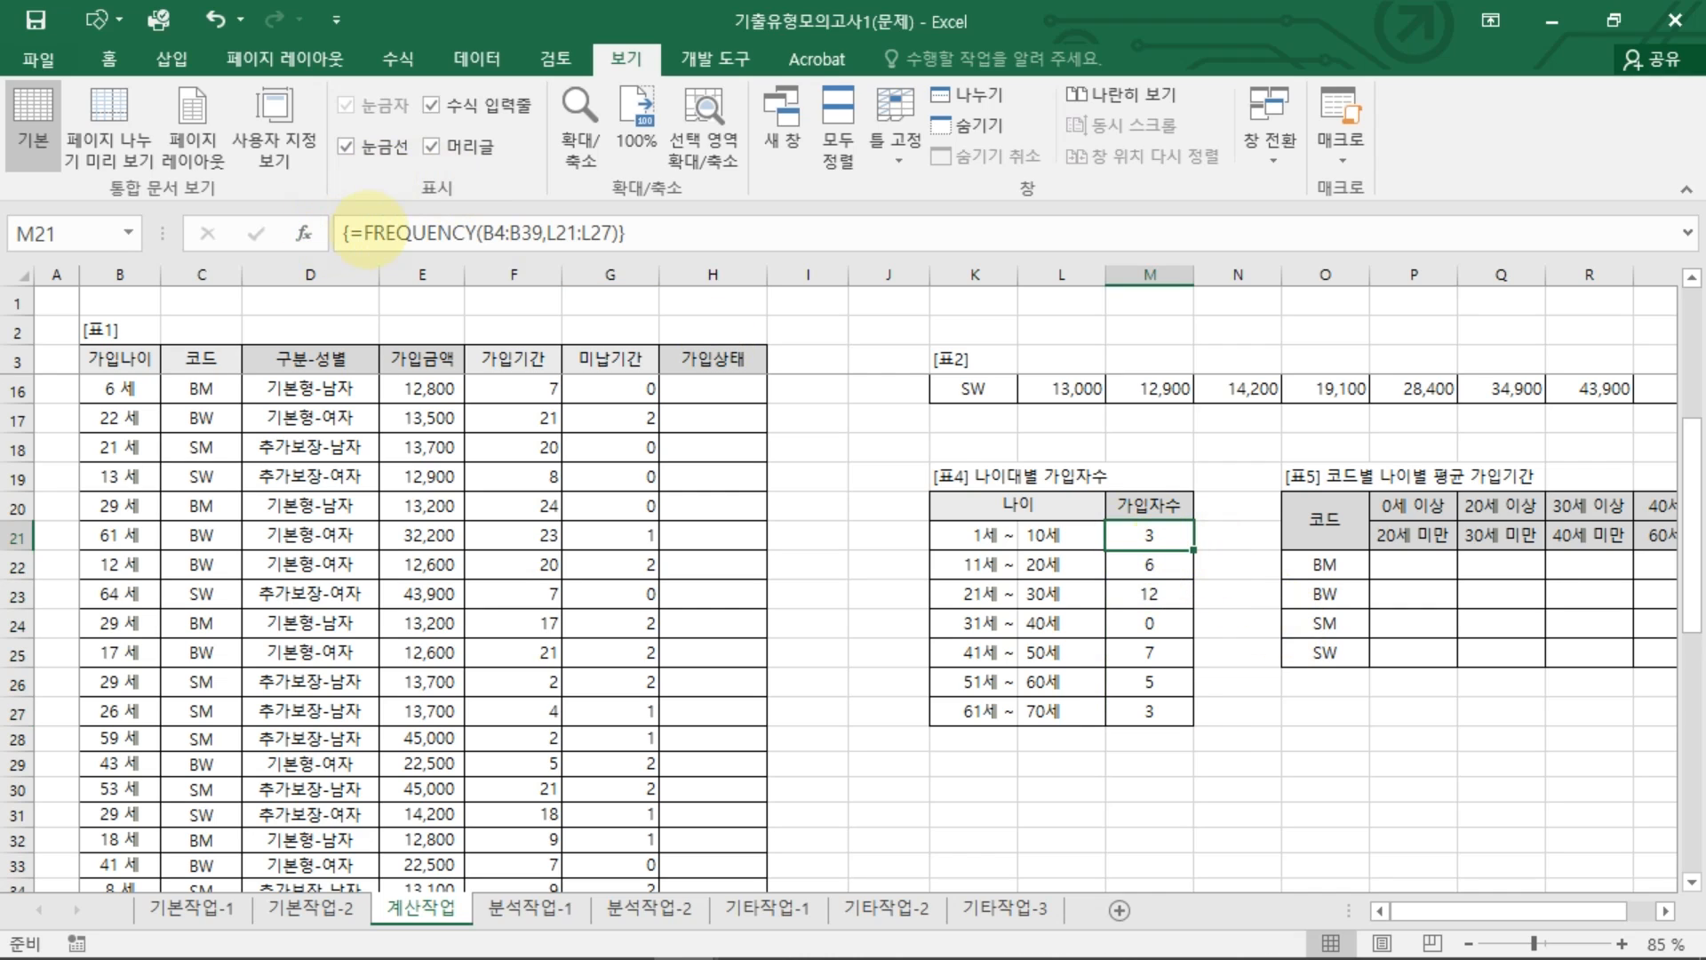
click(366, 233)
text(IF()
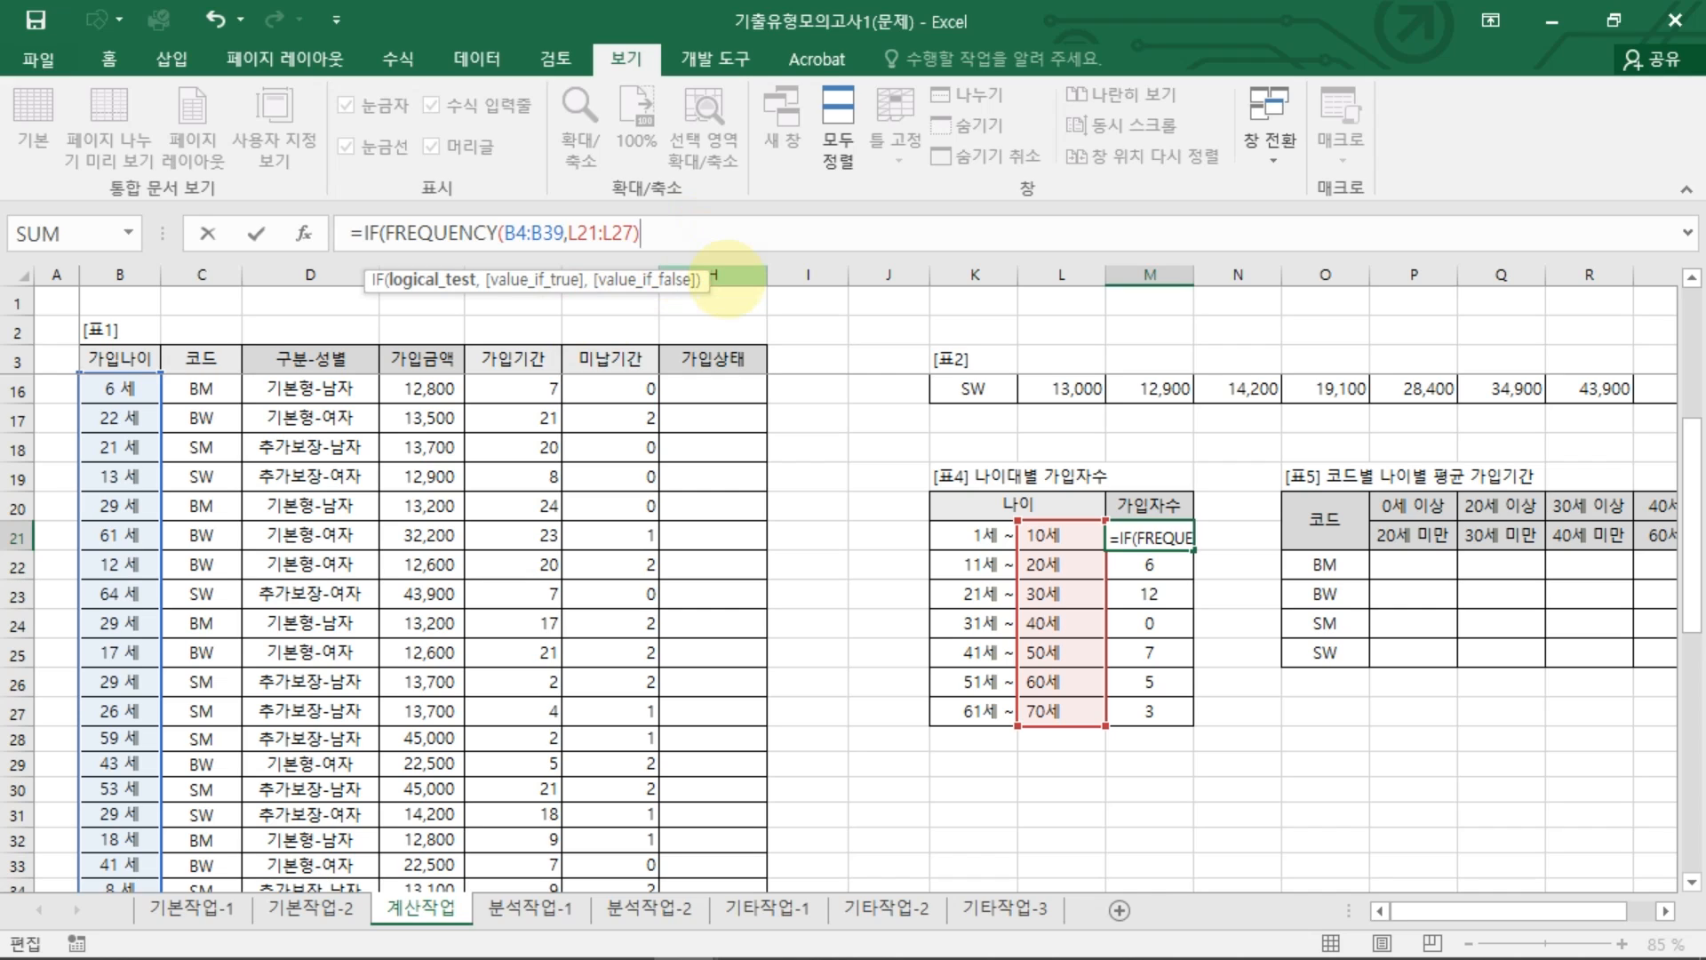
text(>0,)
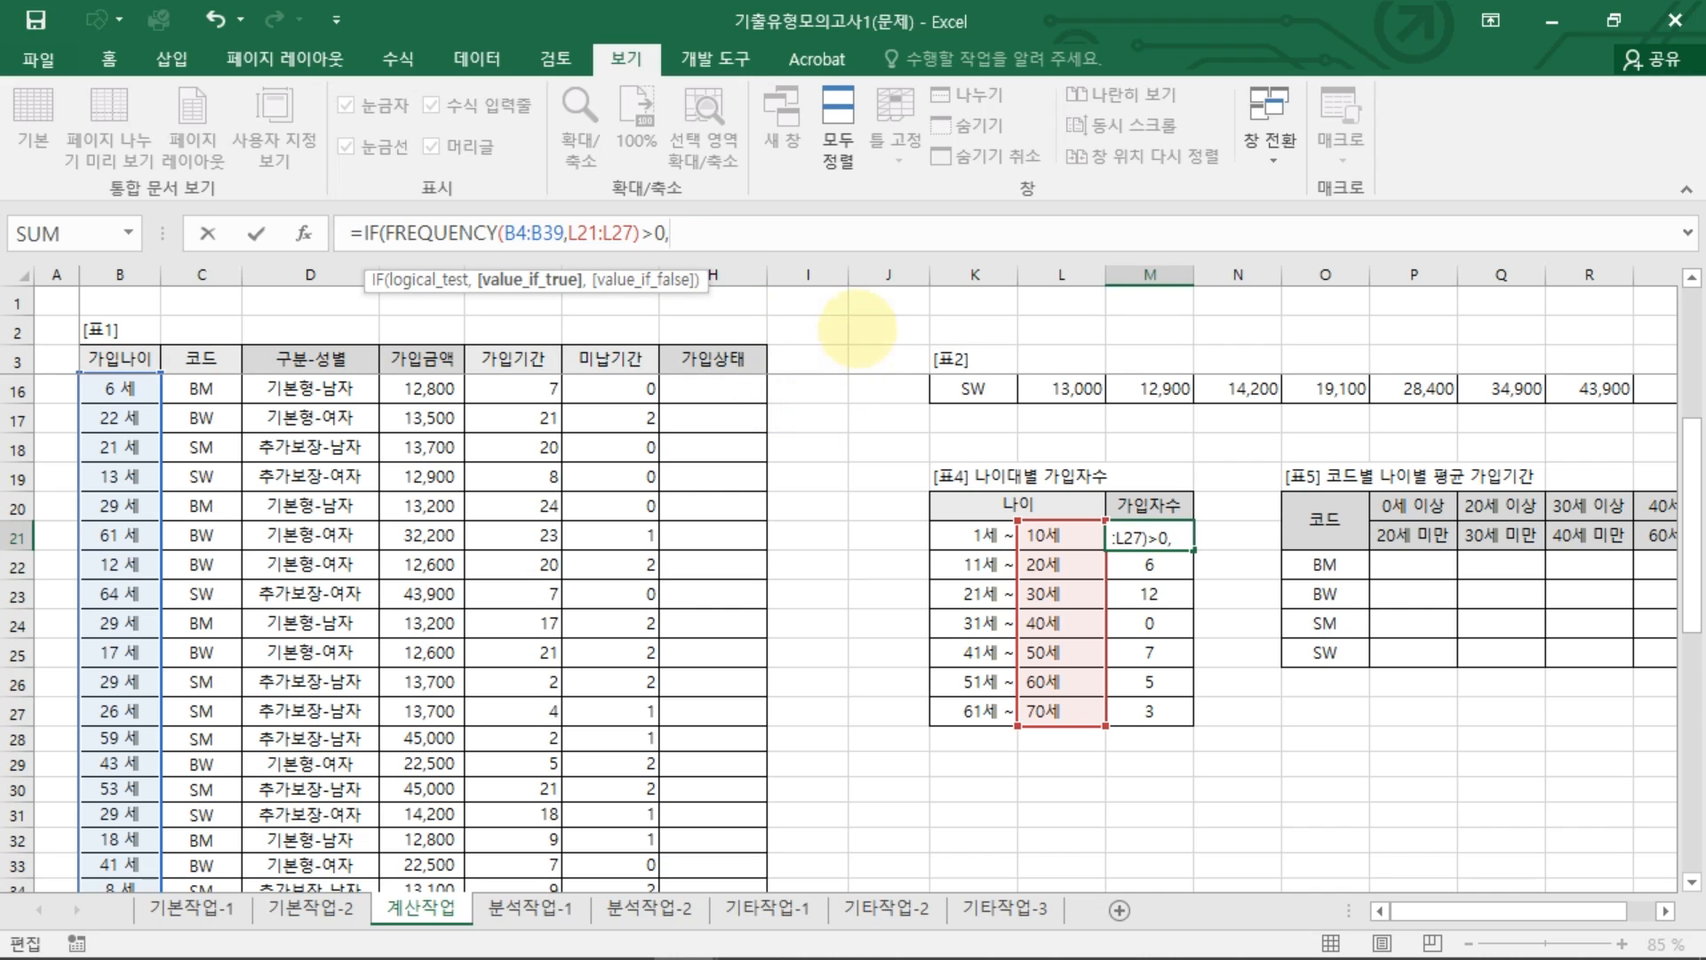
Step: Copy the FREQUENCY(B4:B39,L21:L27) expression and reuse it as the IF function's value if true
drag(385, 234, 640, 234)
key(ctrl+c)
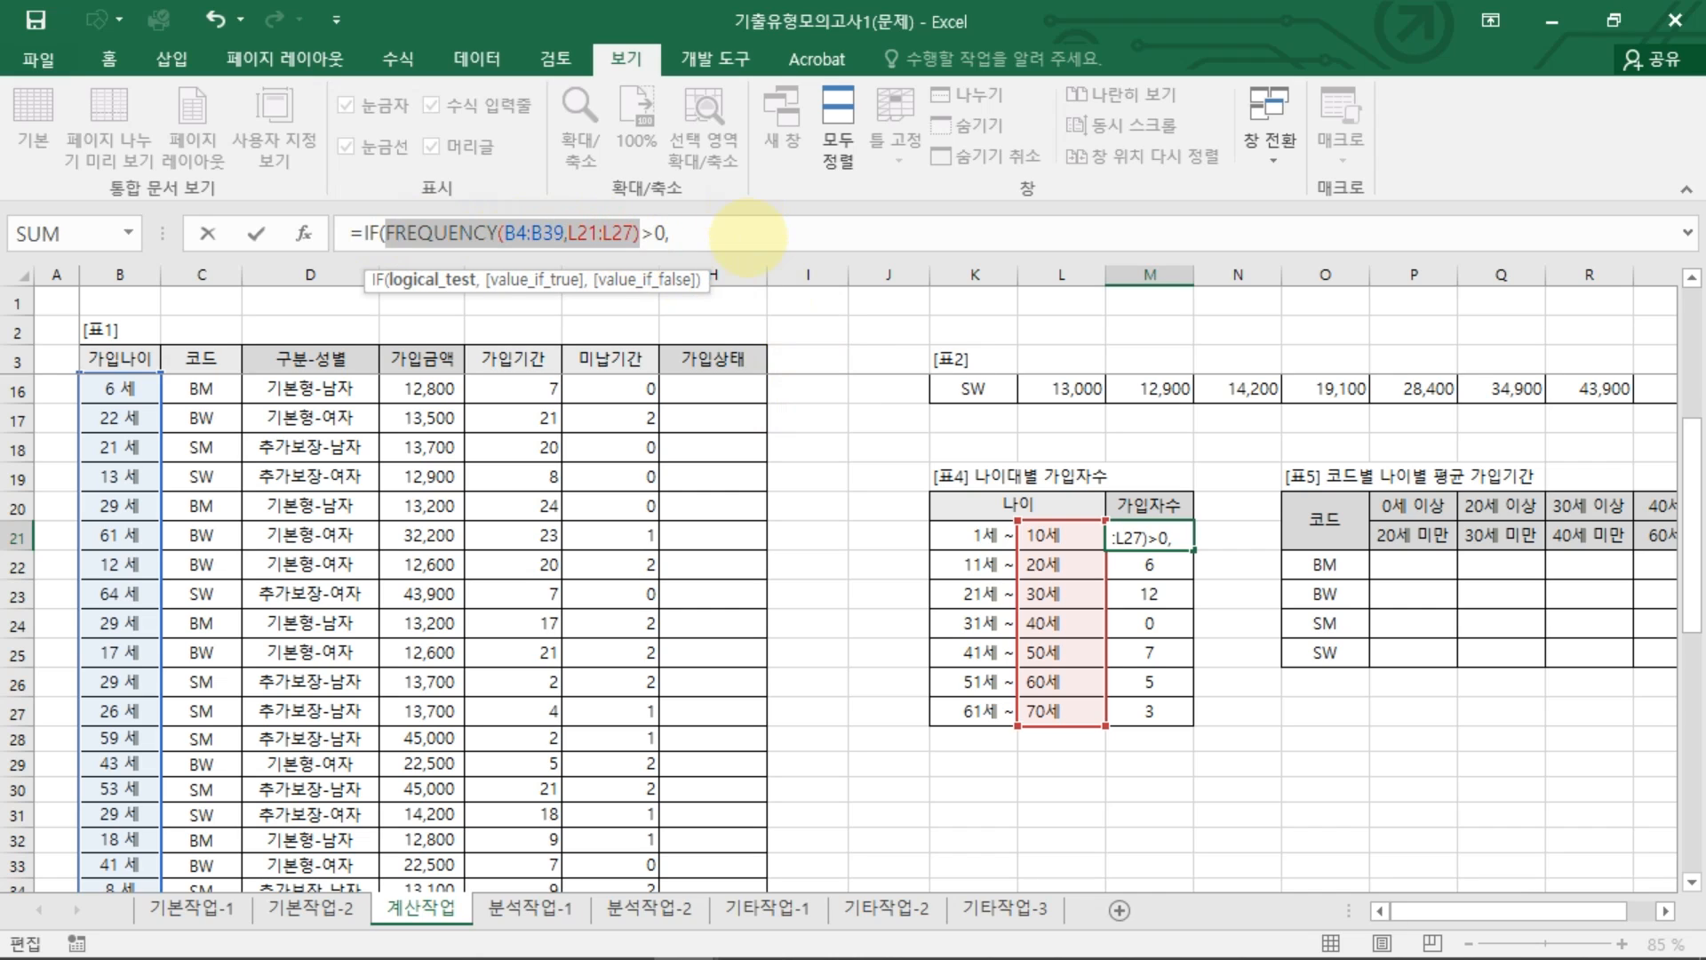
click(743, 234)
key(ctrl+v)
drag(377, 255, 758, 259)
key(Escape)
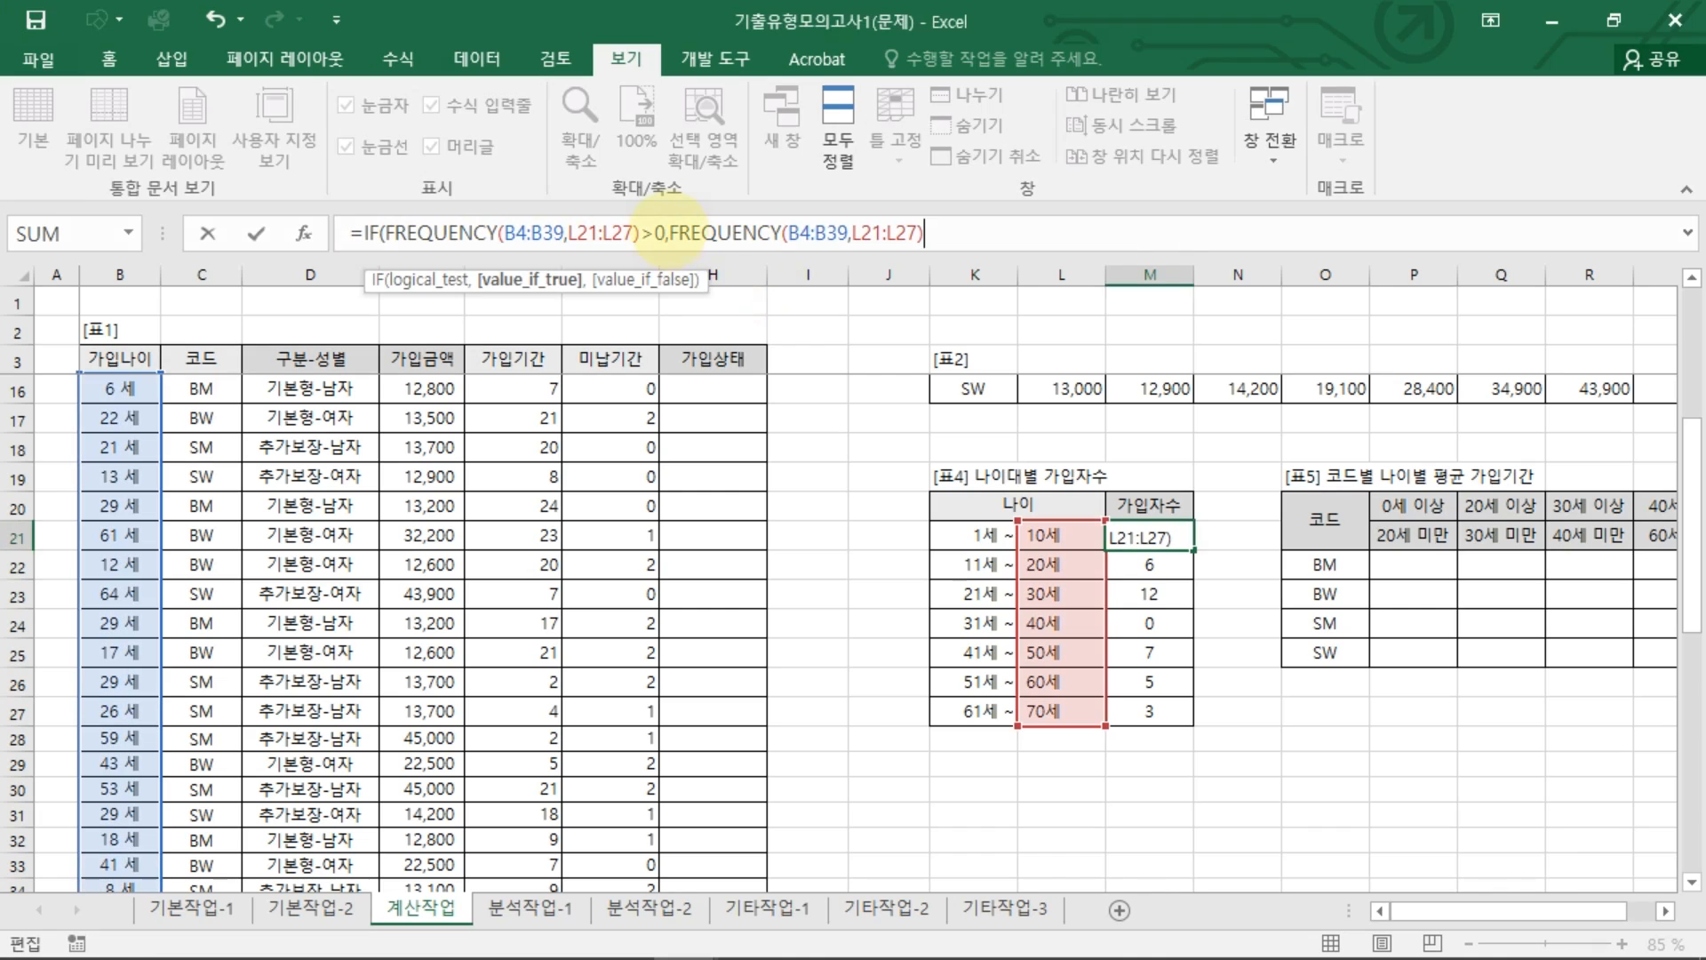
Step: Wrap the second FREQUENCY in a TEXT function with the number format "00명"
click(670, 233)
text(TEXT()
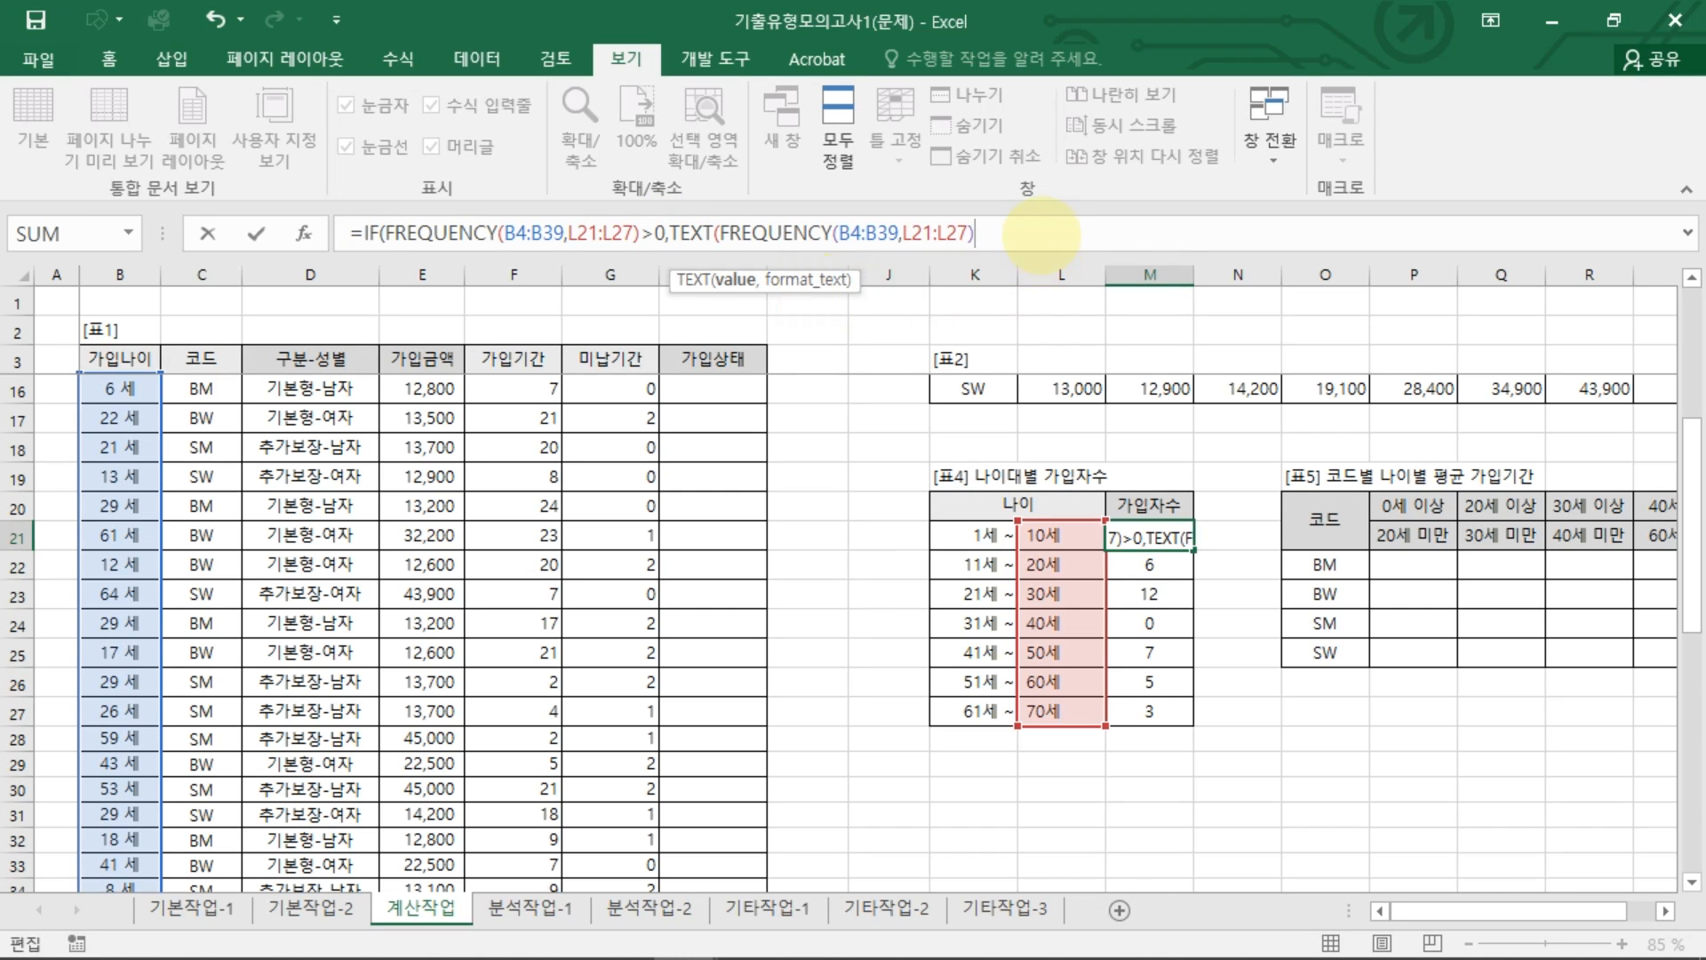
text(,"0)
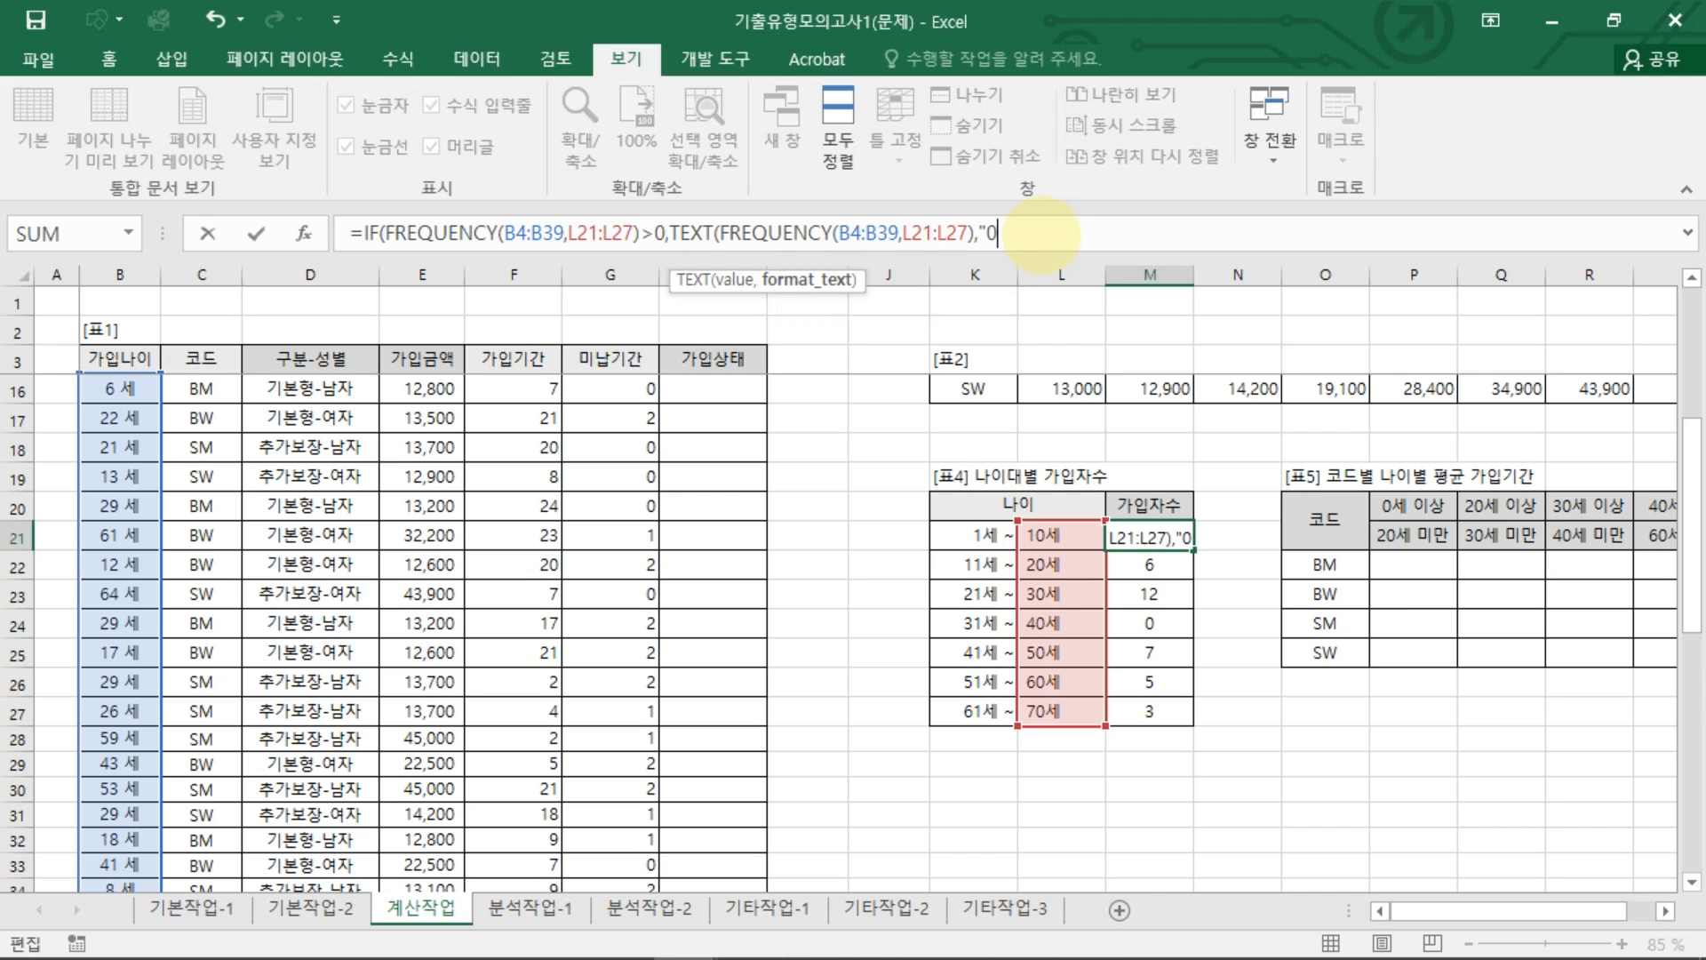
text(0명")
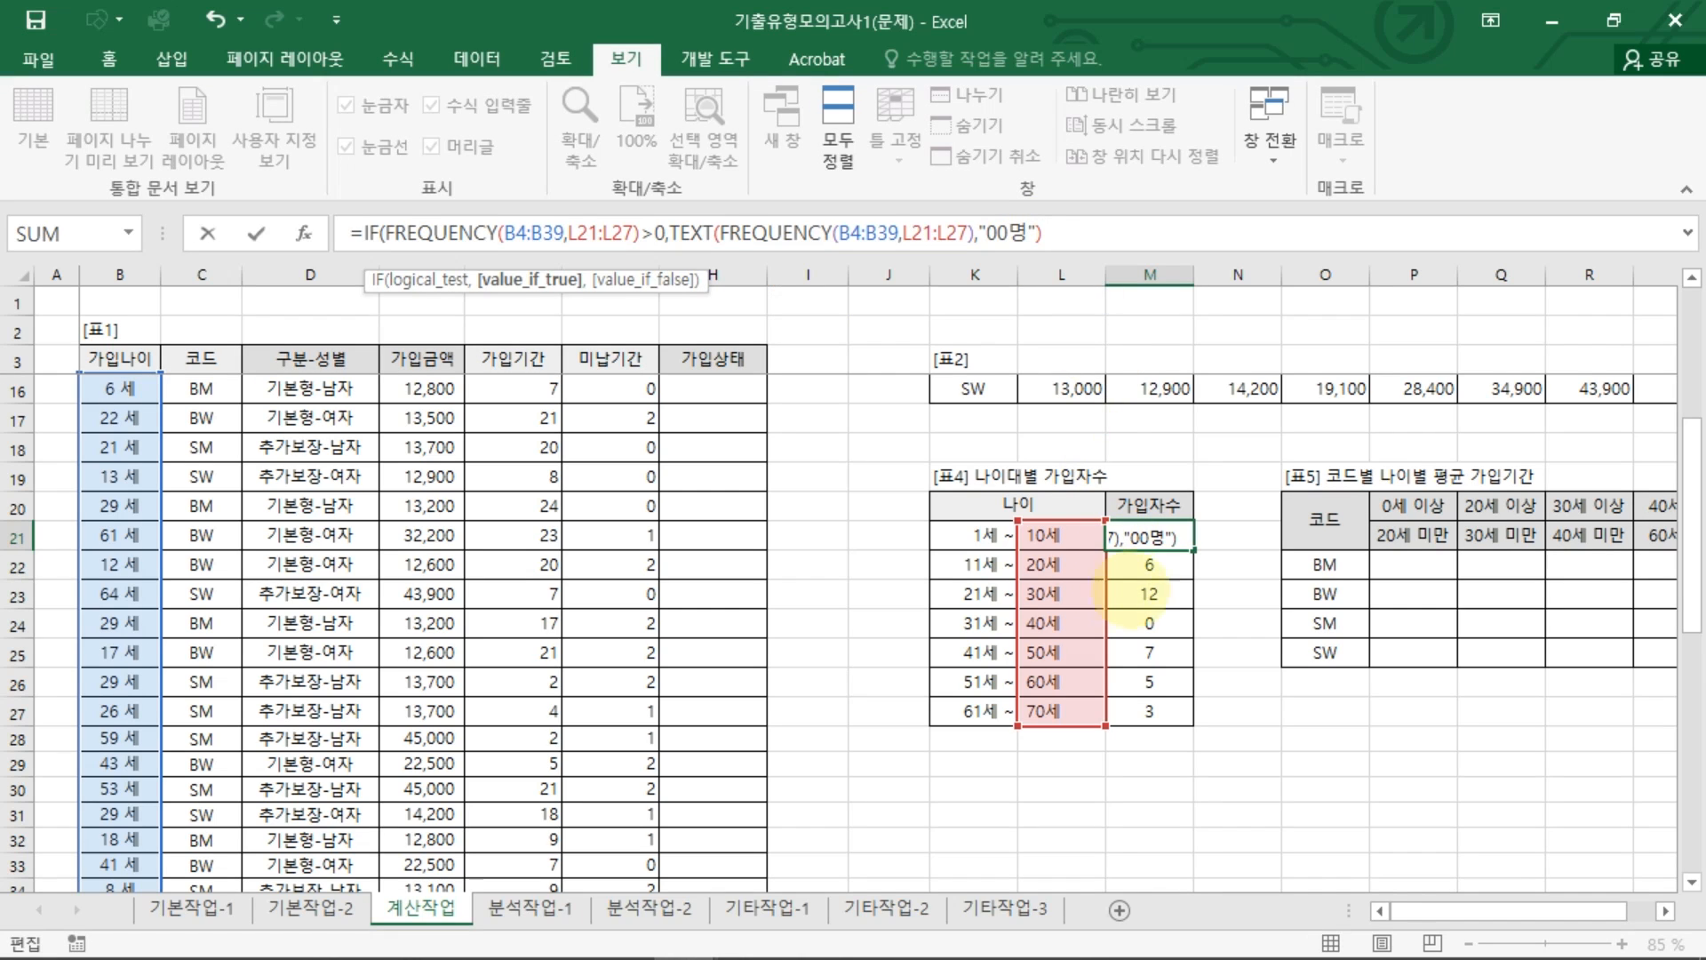
drag(799, 318, 803, 285)
mouse_move(829, 265)
mouse_down()
mouse_move(812, 313)
mouse_move(839, 311)
mouse_up()
drag(840, 288, 870, 325)
drag(978, 253, 1040, 250)
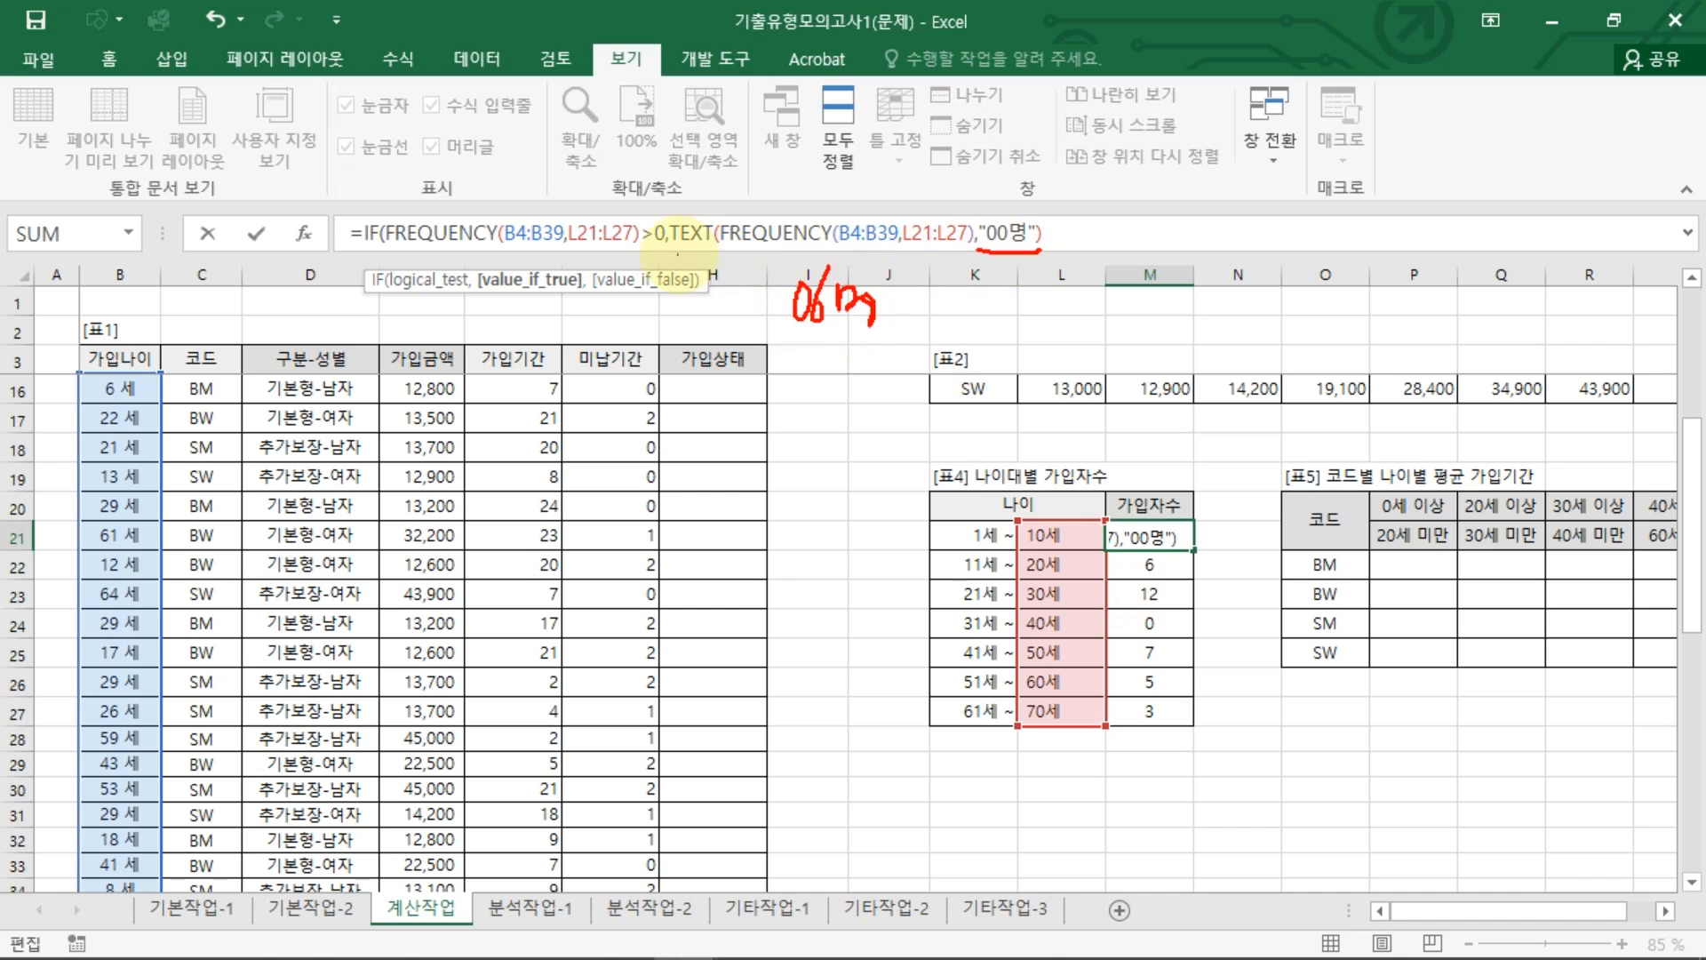
drag(672, 252, 718, 251)
key(Escape)
Step: Set the IF function's value if false to "미가입", close it and commit the formula for 가입자수 as an array formula
click(1083, 234)
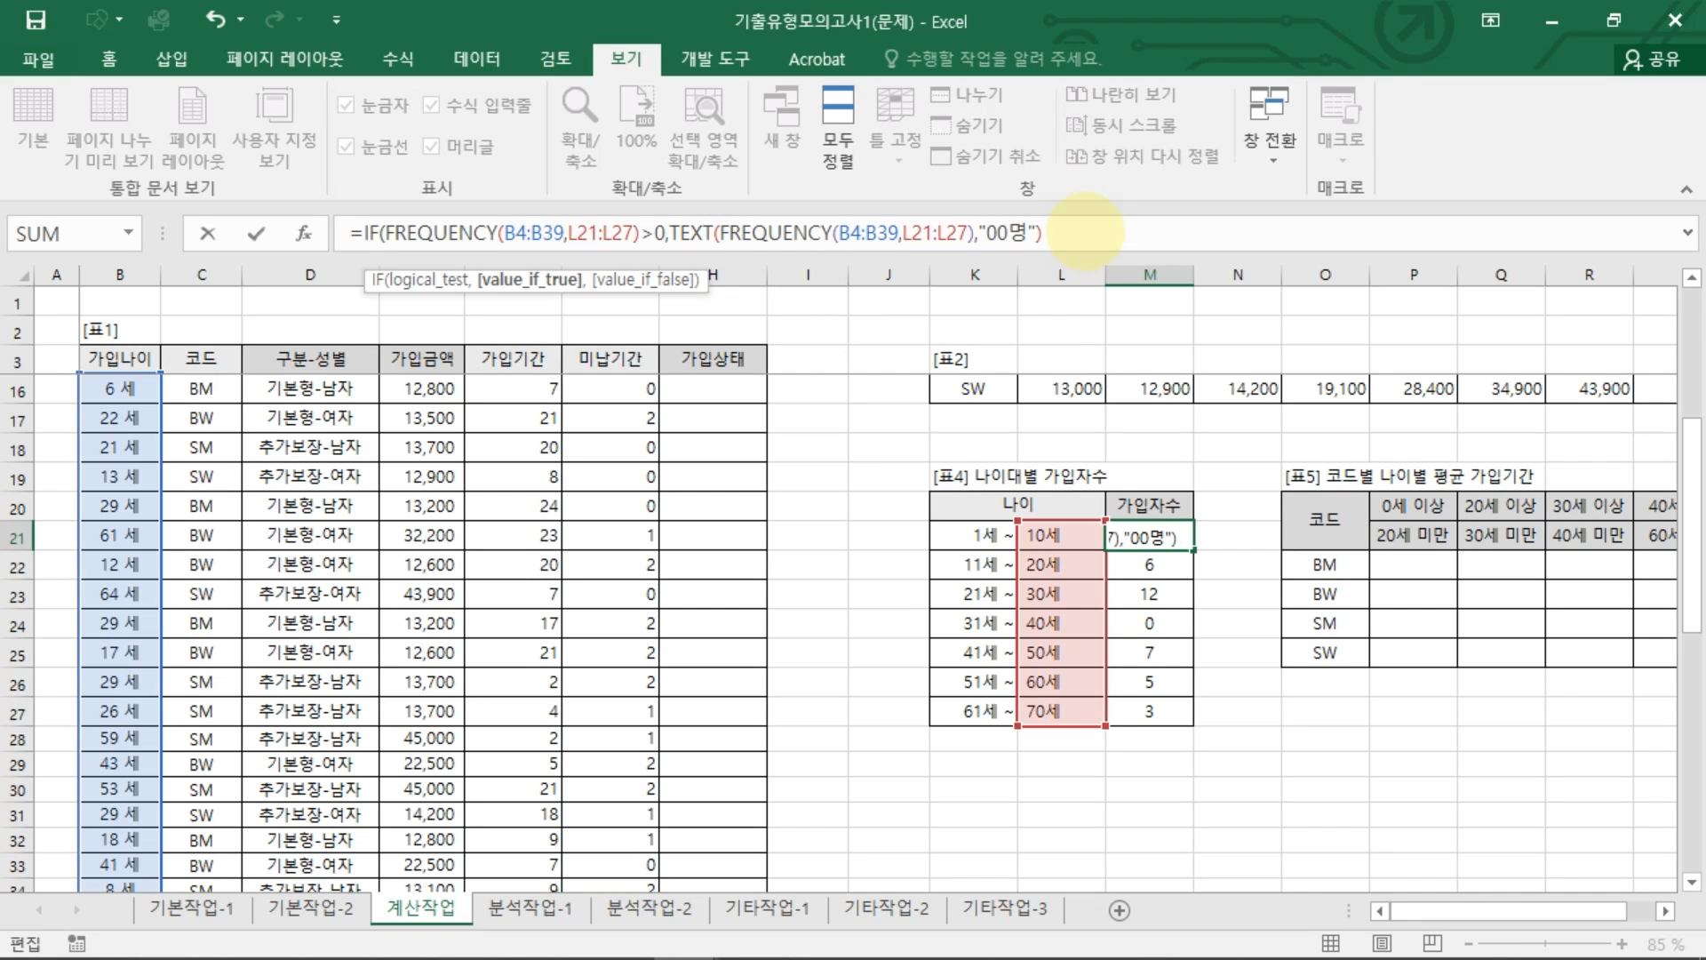
text(,"미가입)
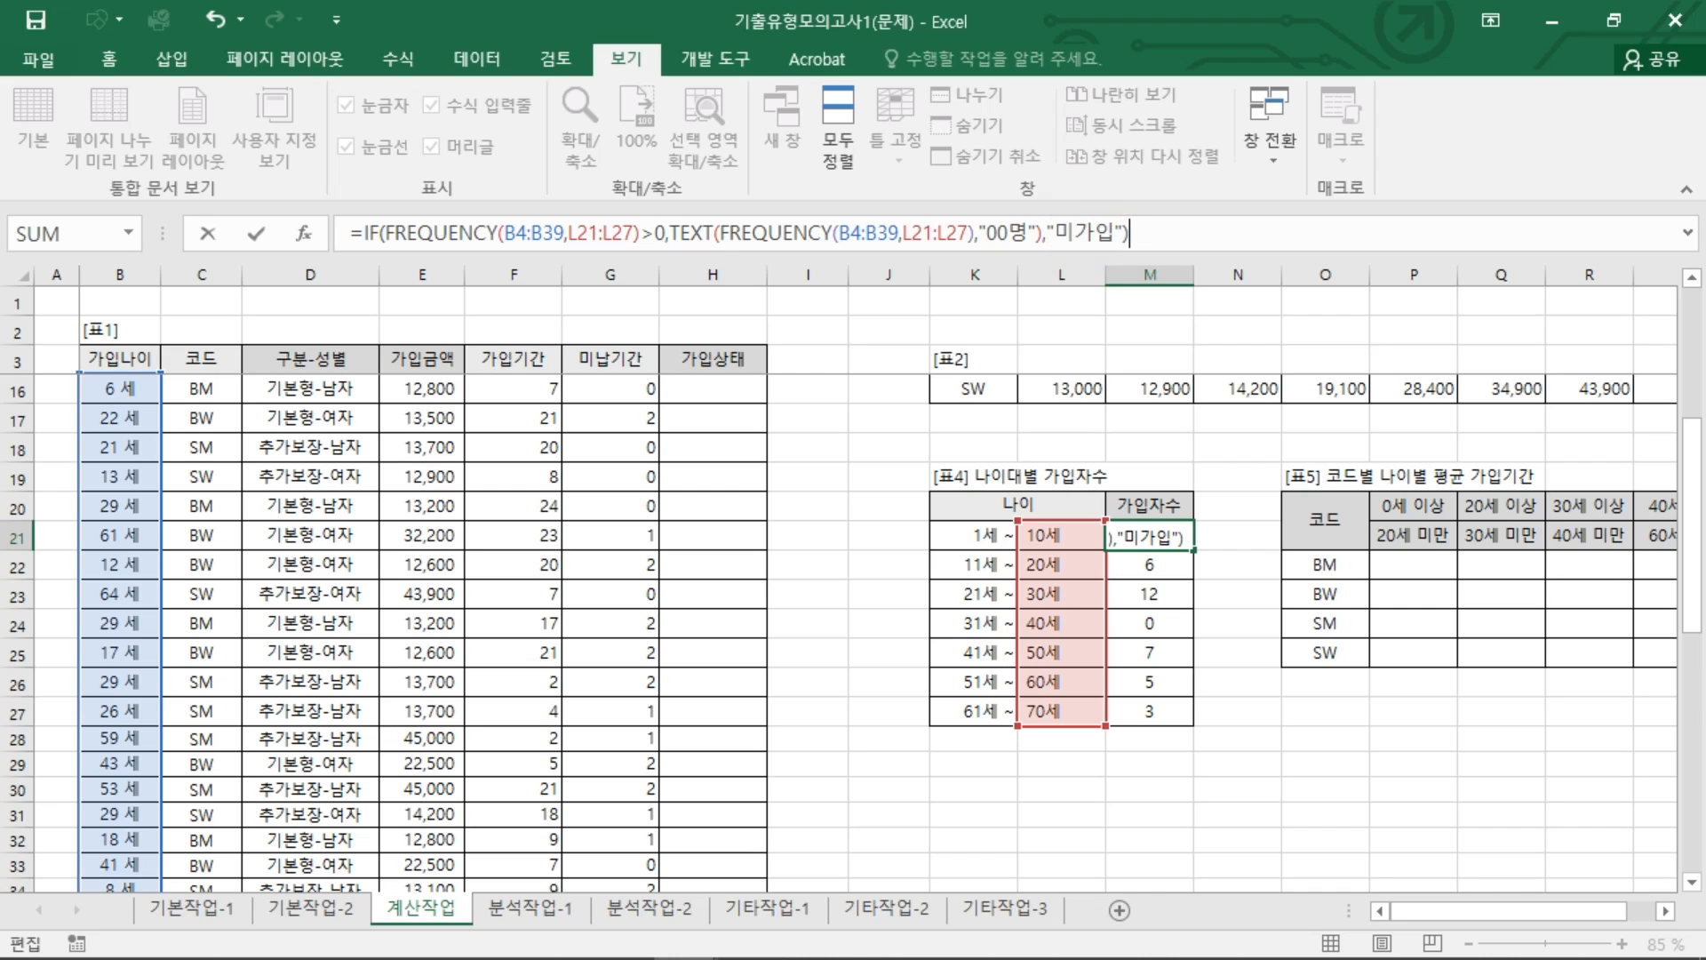
key(ctrl+shift+Return)
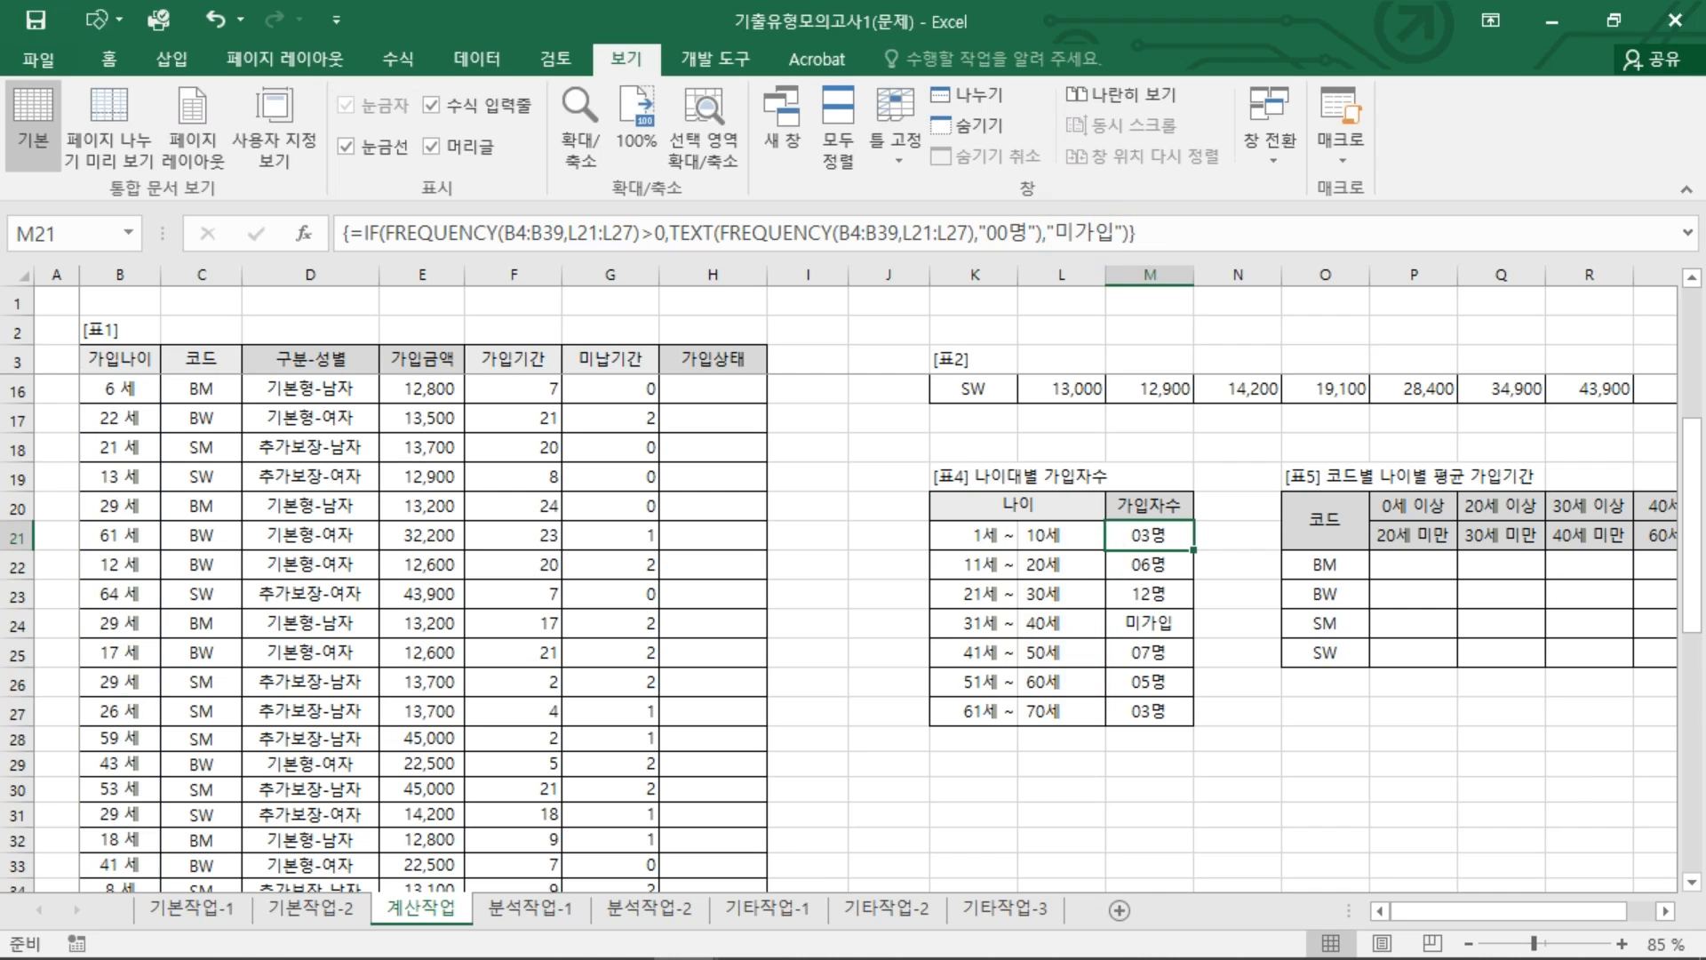
Step: Examine the 가입자수 array formula in M21, checking its FREQUENCY parts, the TEXT format and the results in 표4
click(1208, 624)
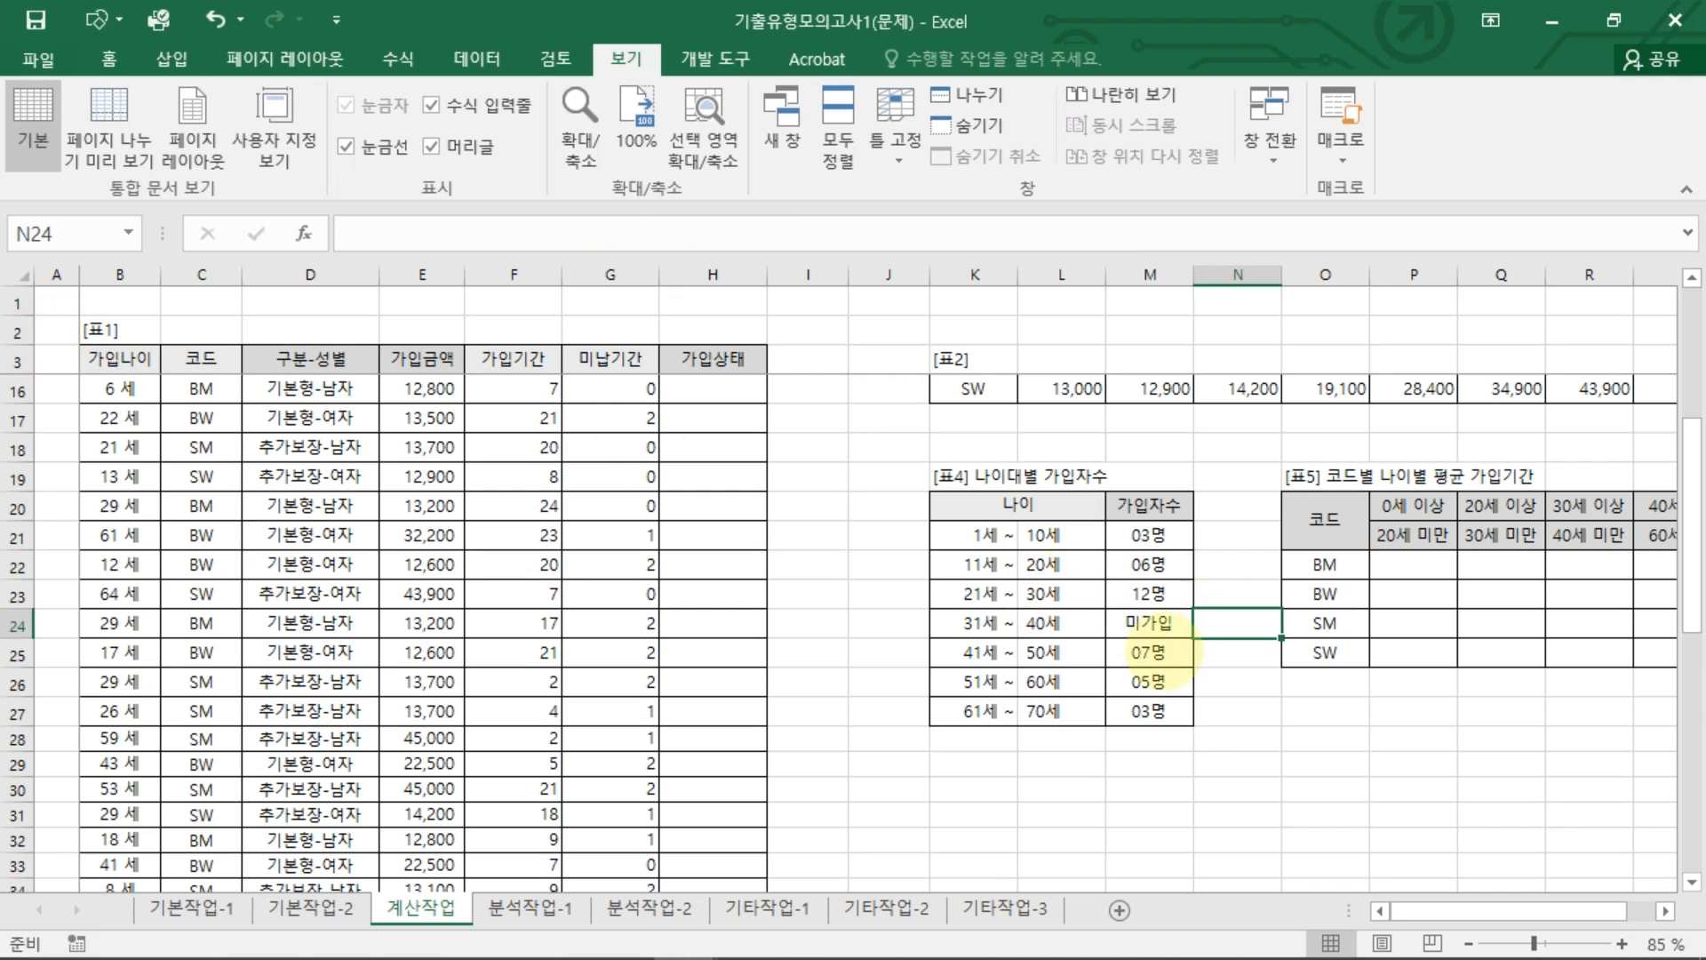
click(1166, 716)
click(1173, 618)
click(1167, 560)
click(1171, 532)
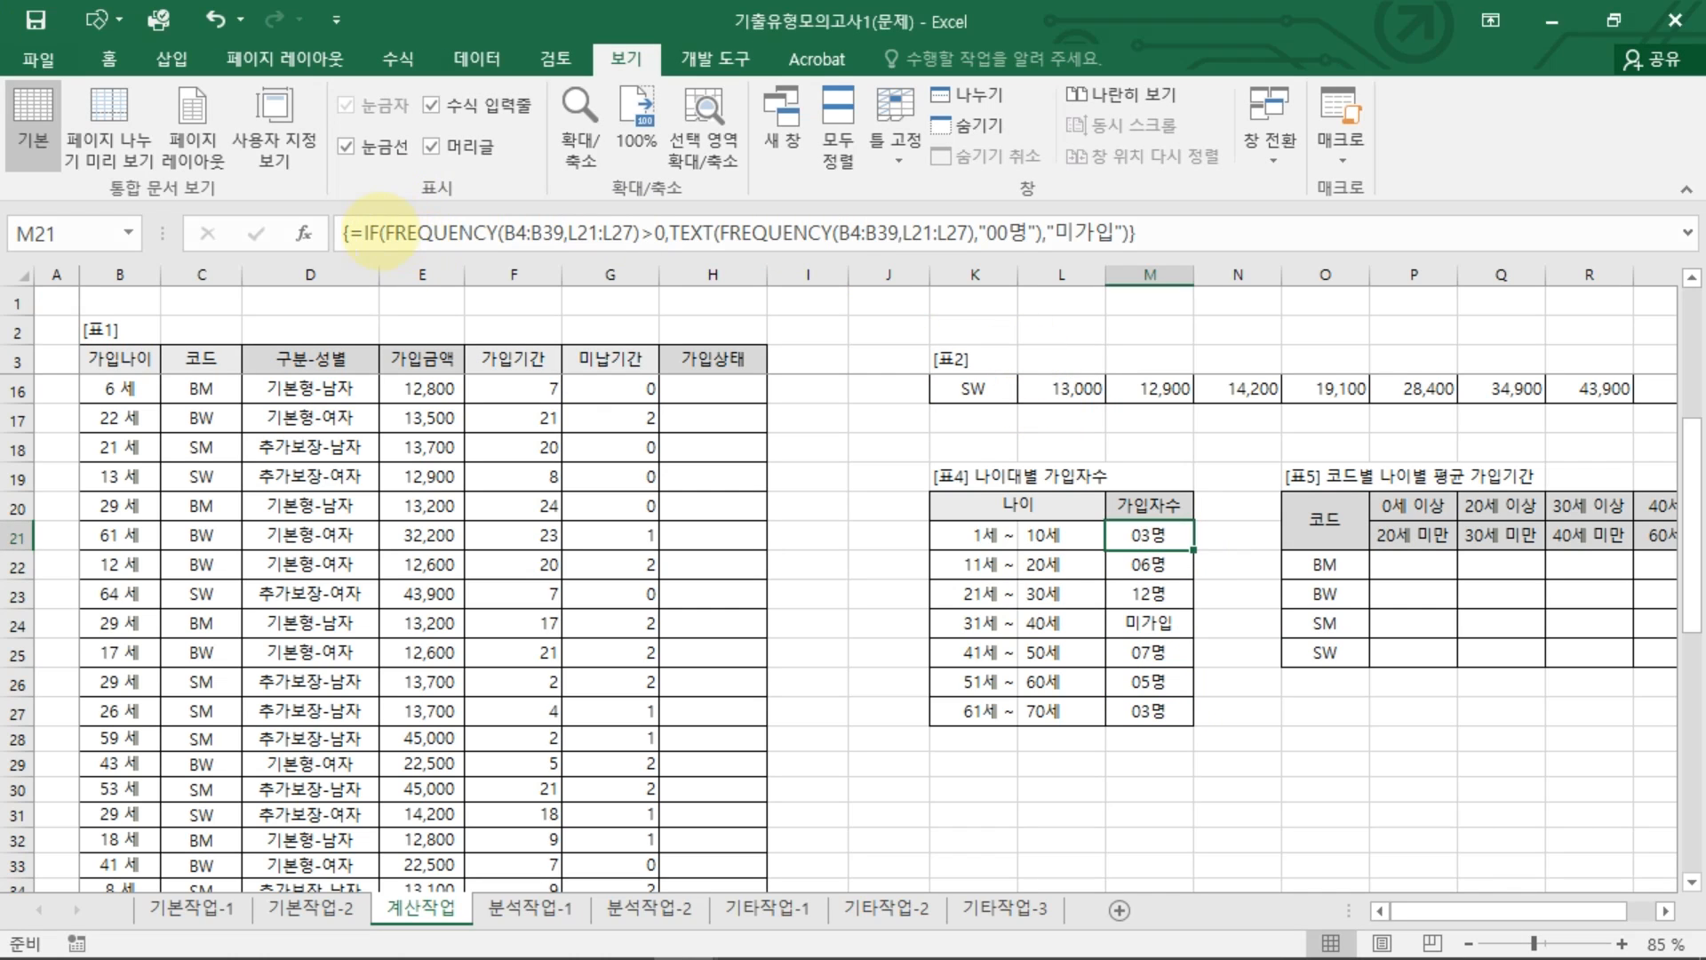
drag(381, 233, 970, 241)
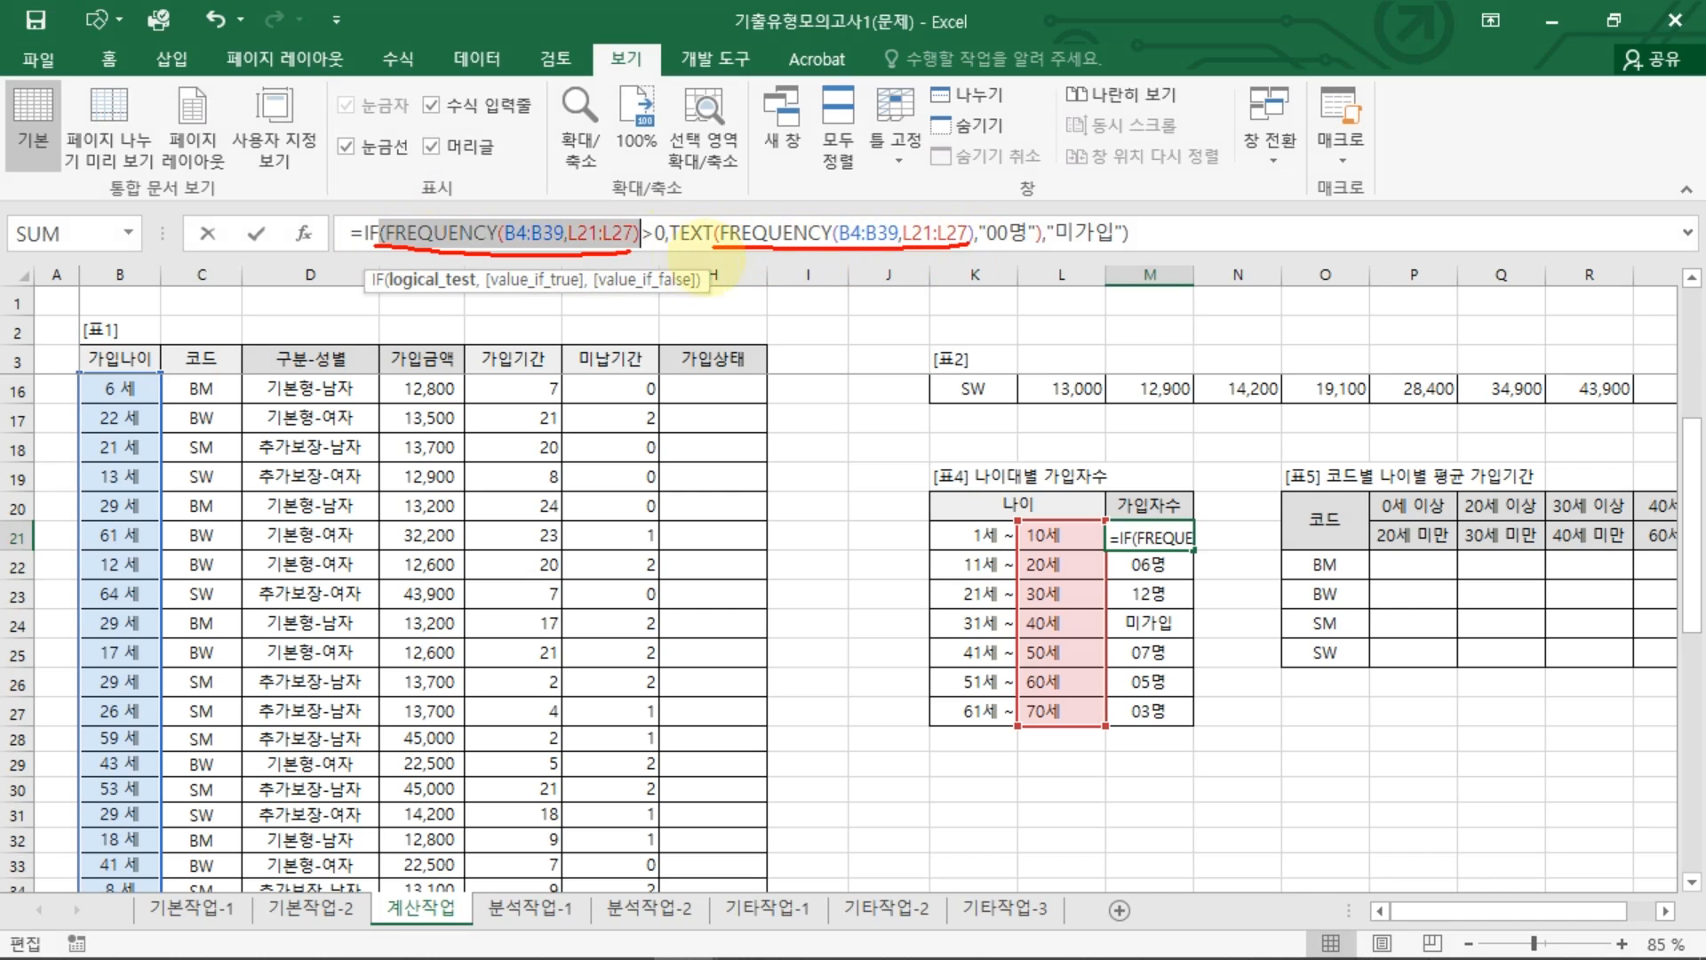
drag(684, 217, 716, 197)
drag(1011, 208, 1030, 197)
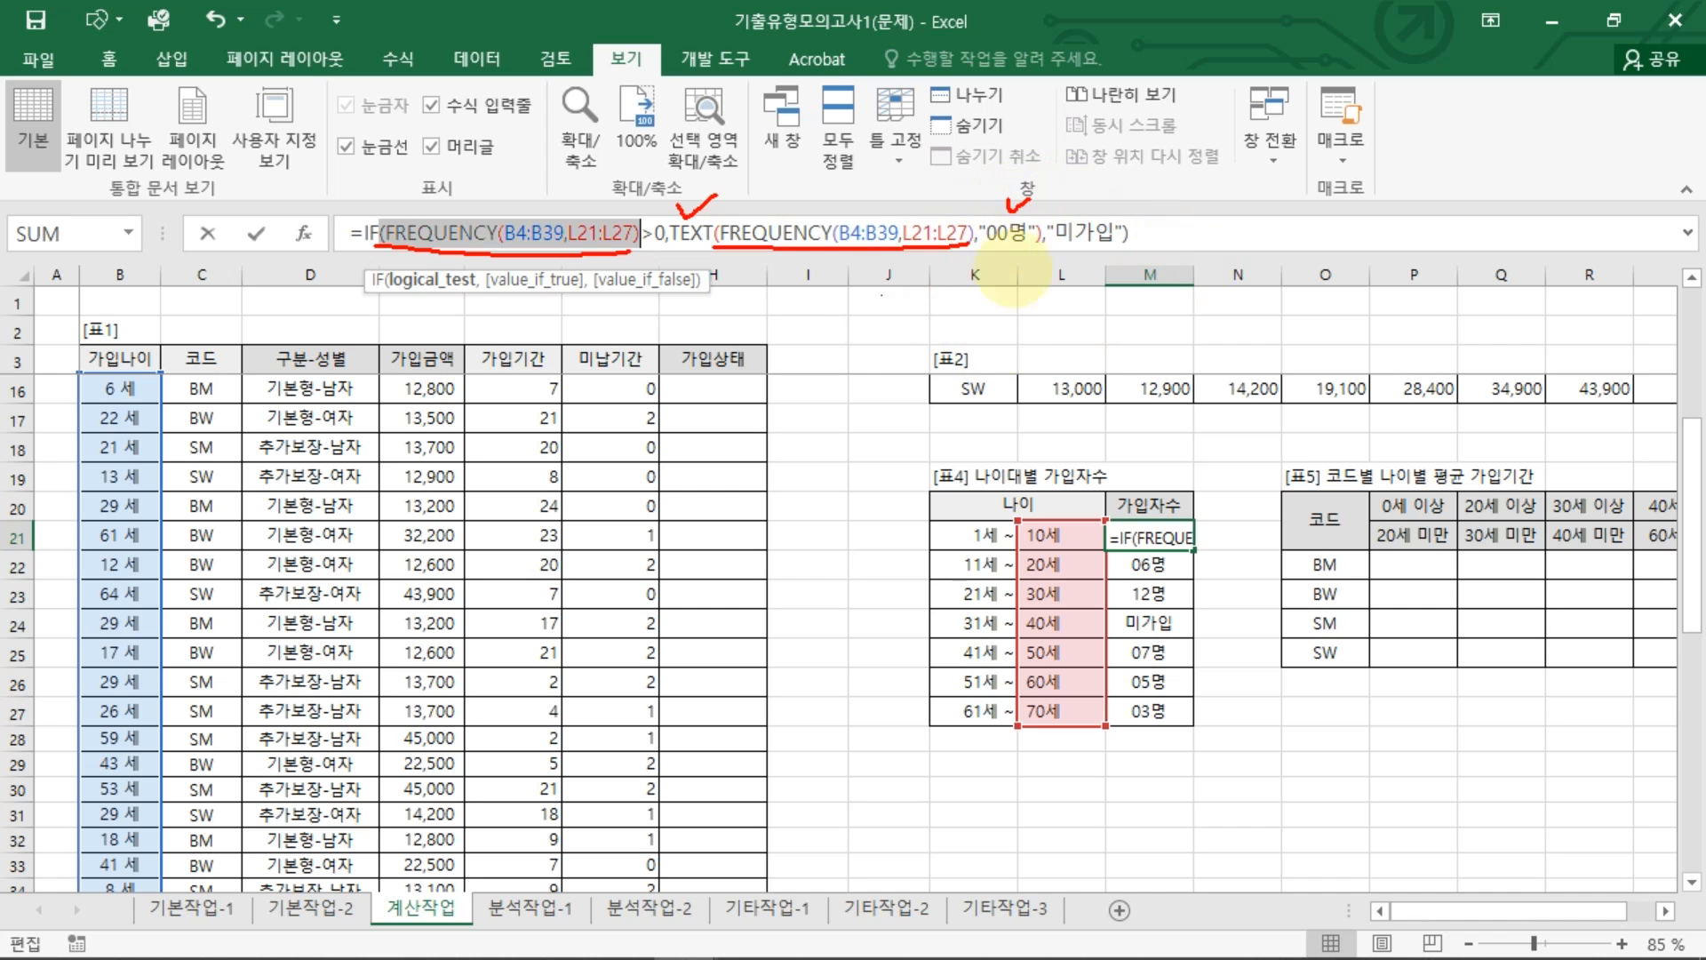
key(Escape)
key(ctrl+shift+Return)
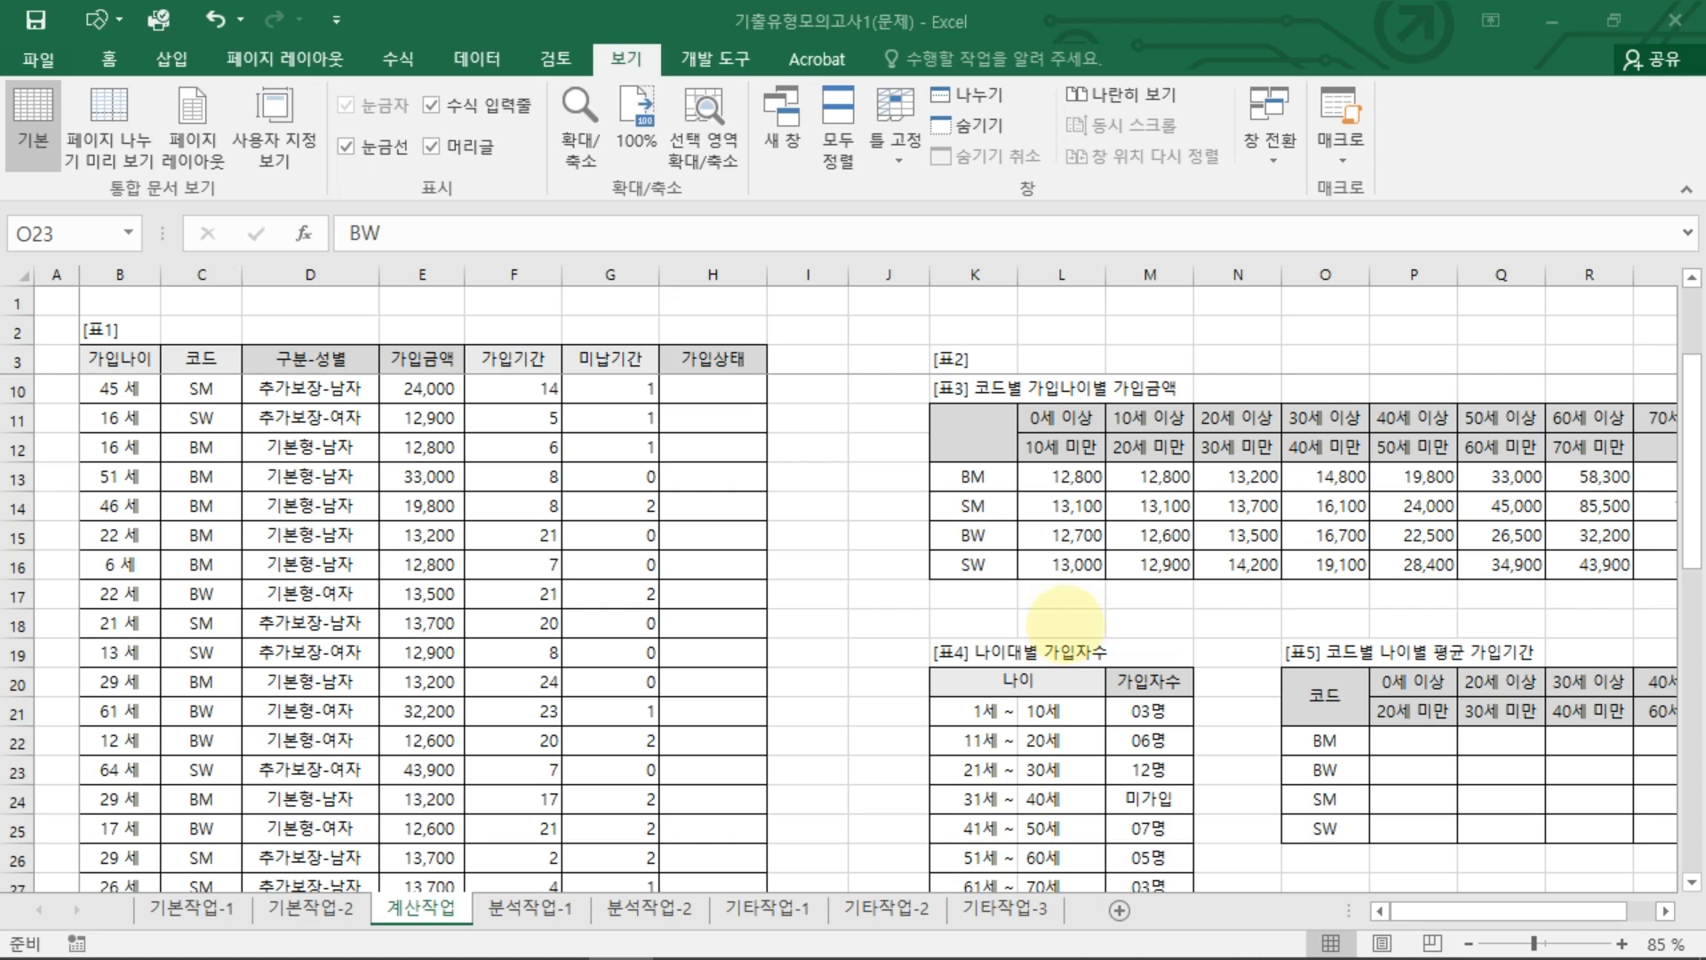
Step: Examine the code rows and age-band headers of 표5 that the average 가입기간 calculation depends on
click(1420, 740)
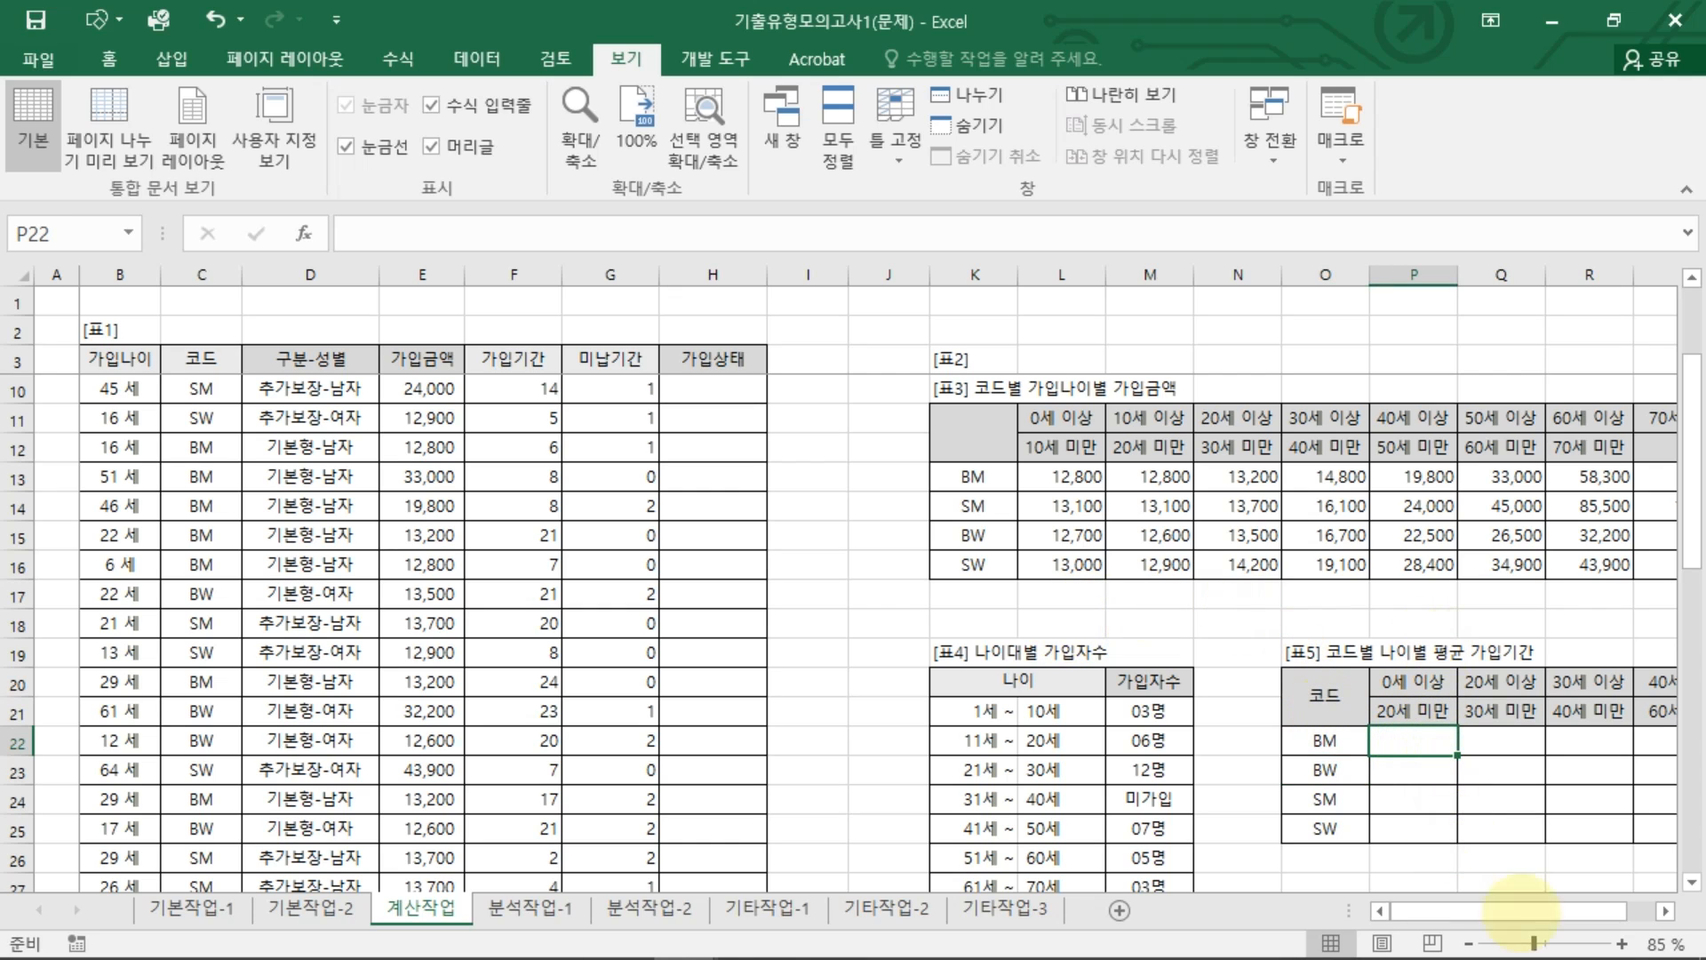
click(1665, 910)
click(1664, 910)
click(1664, 910)
click(1664, 910)
click(1664, 910)
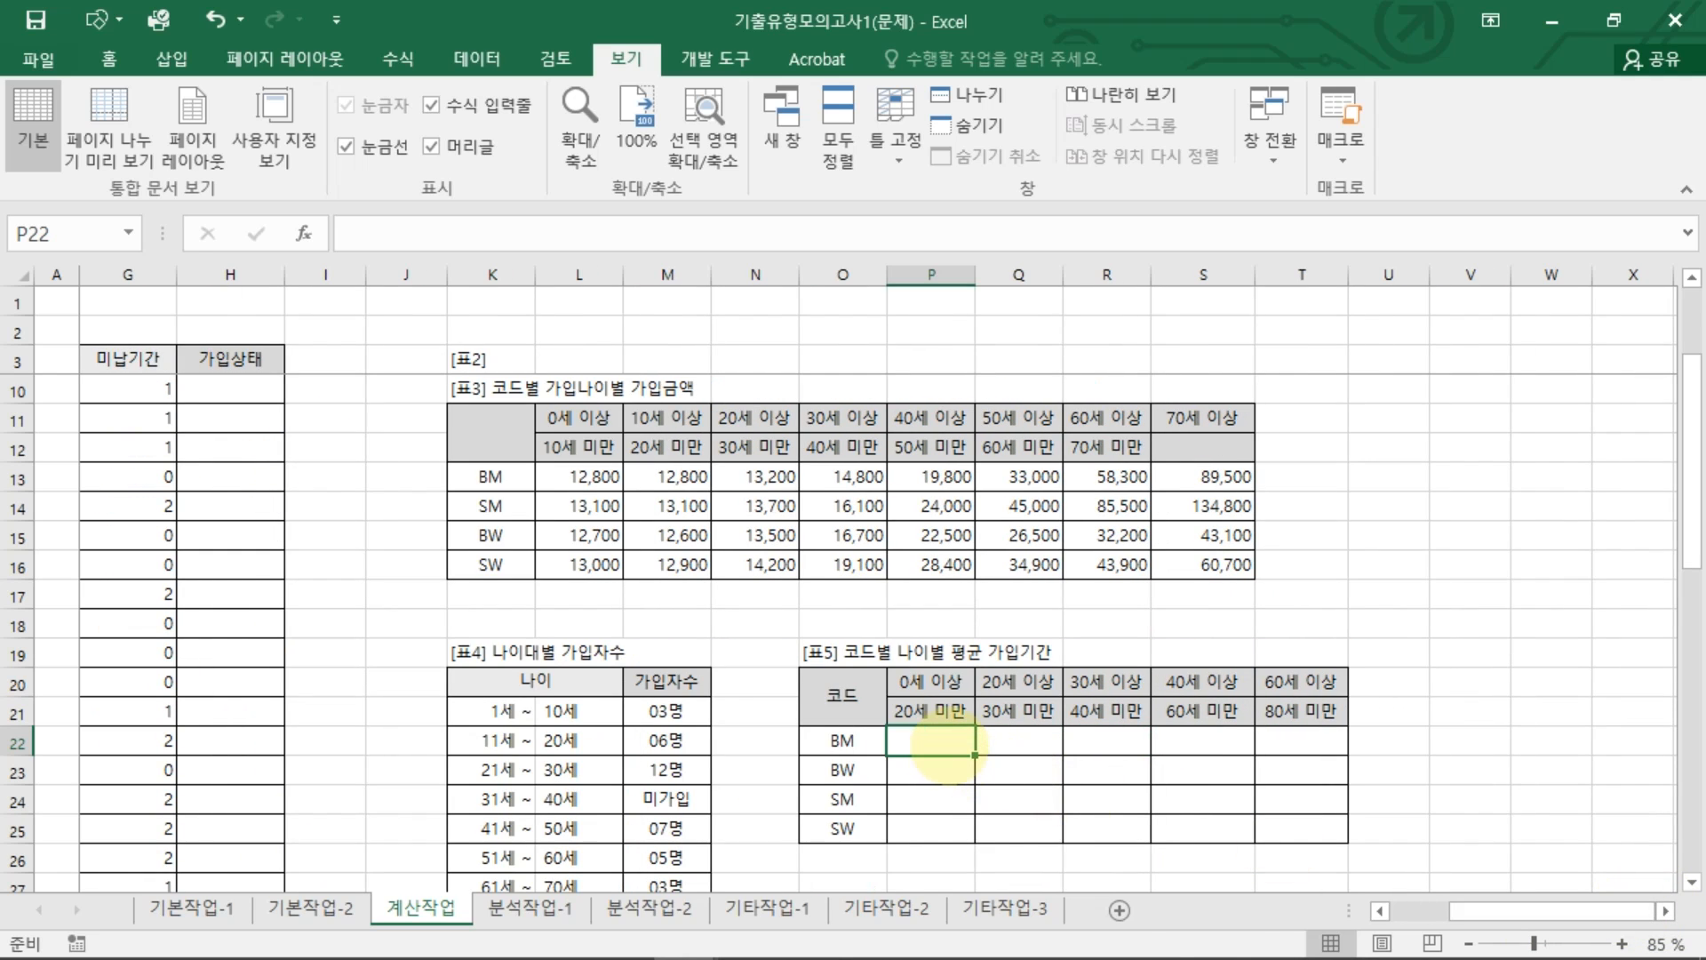
mouse_move(854, 789)
mouse_down()
mouse_move(864, 722)
mouse_move(842, 787)
mouse_up()
mouse_move(947, 713)
mouse_down()
mouse_move(931, 717)
mouse_move(1091, 664)
mouse_up()
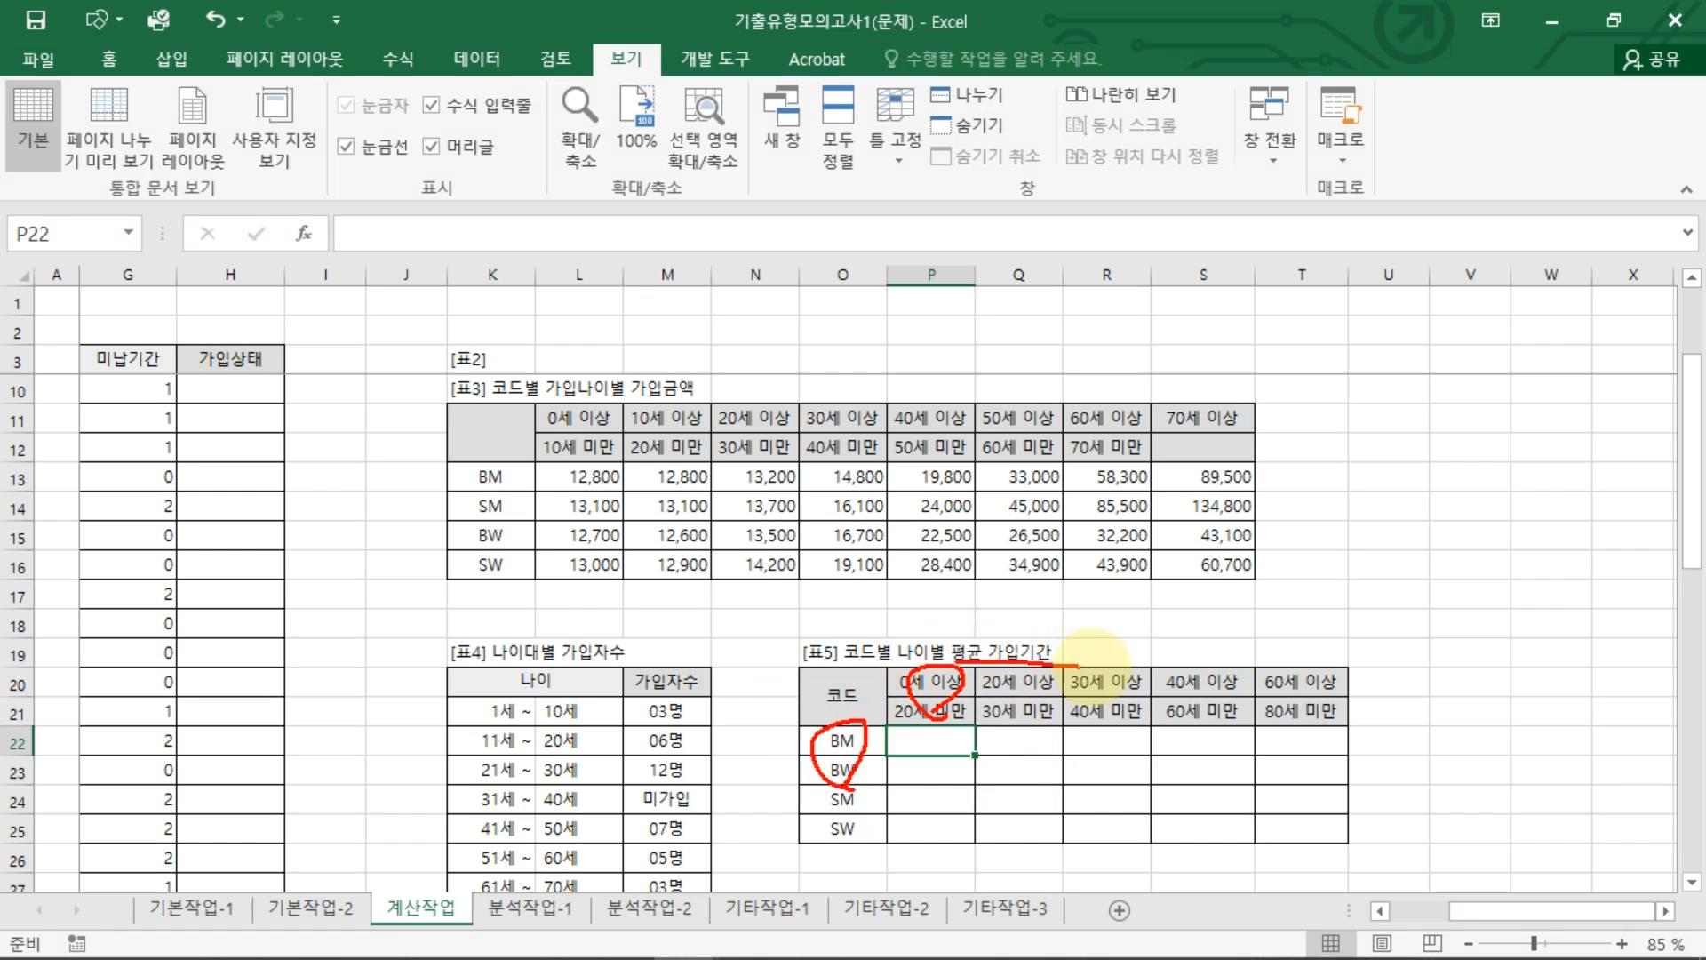
key(Escape)
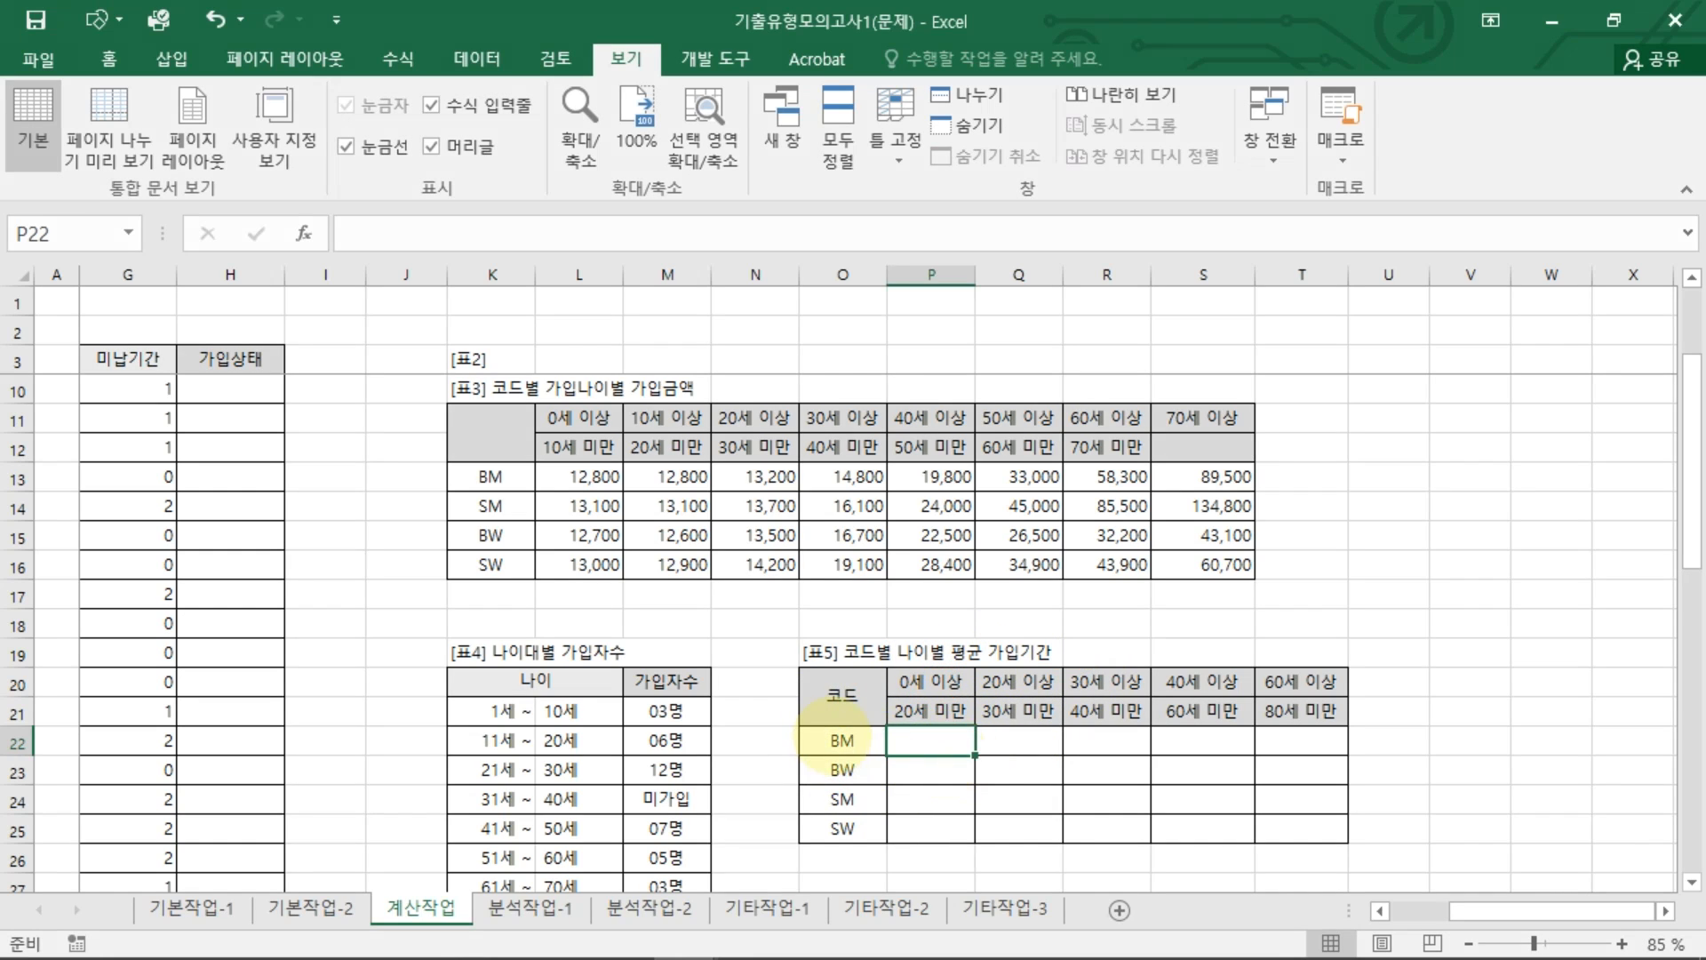
click(834, 736)
click(933, 685)
click(938, 713)
click(946, 766)
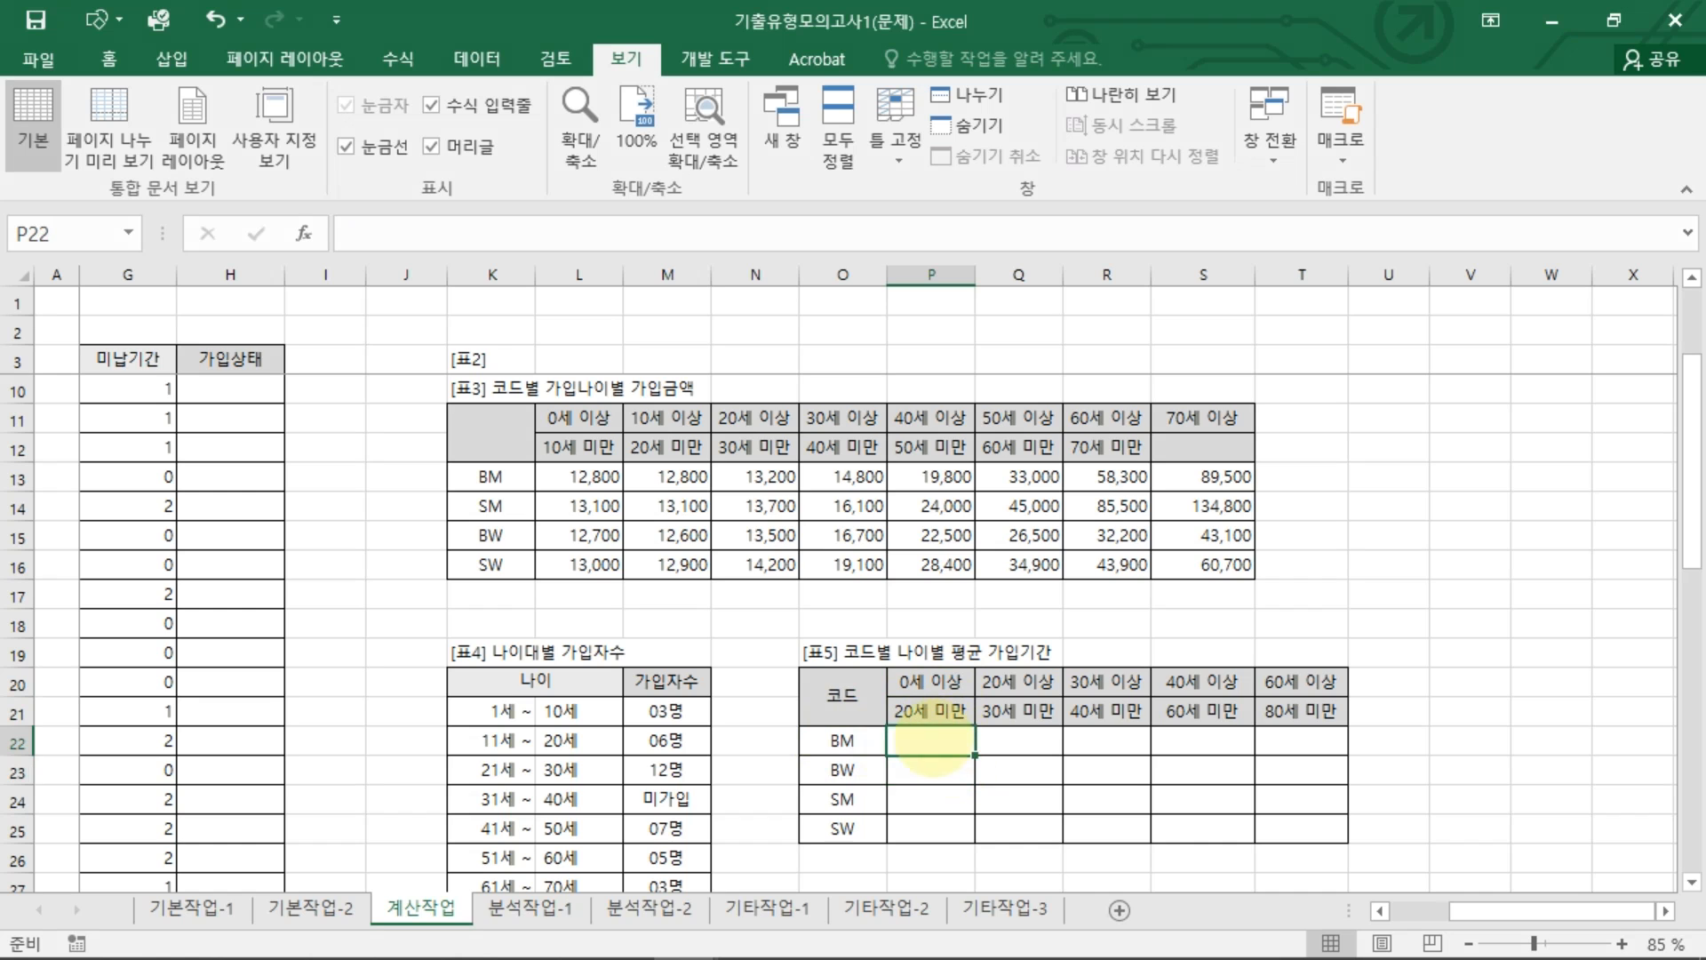
click(933, 742)
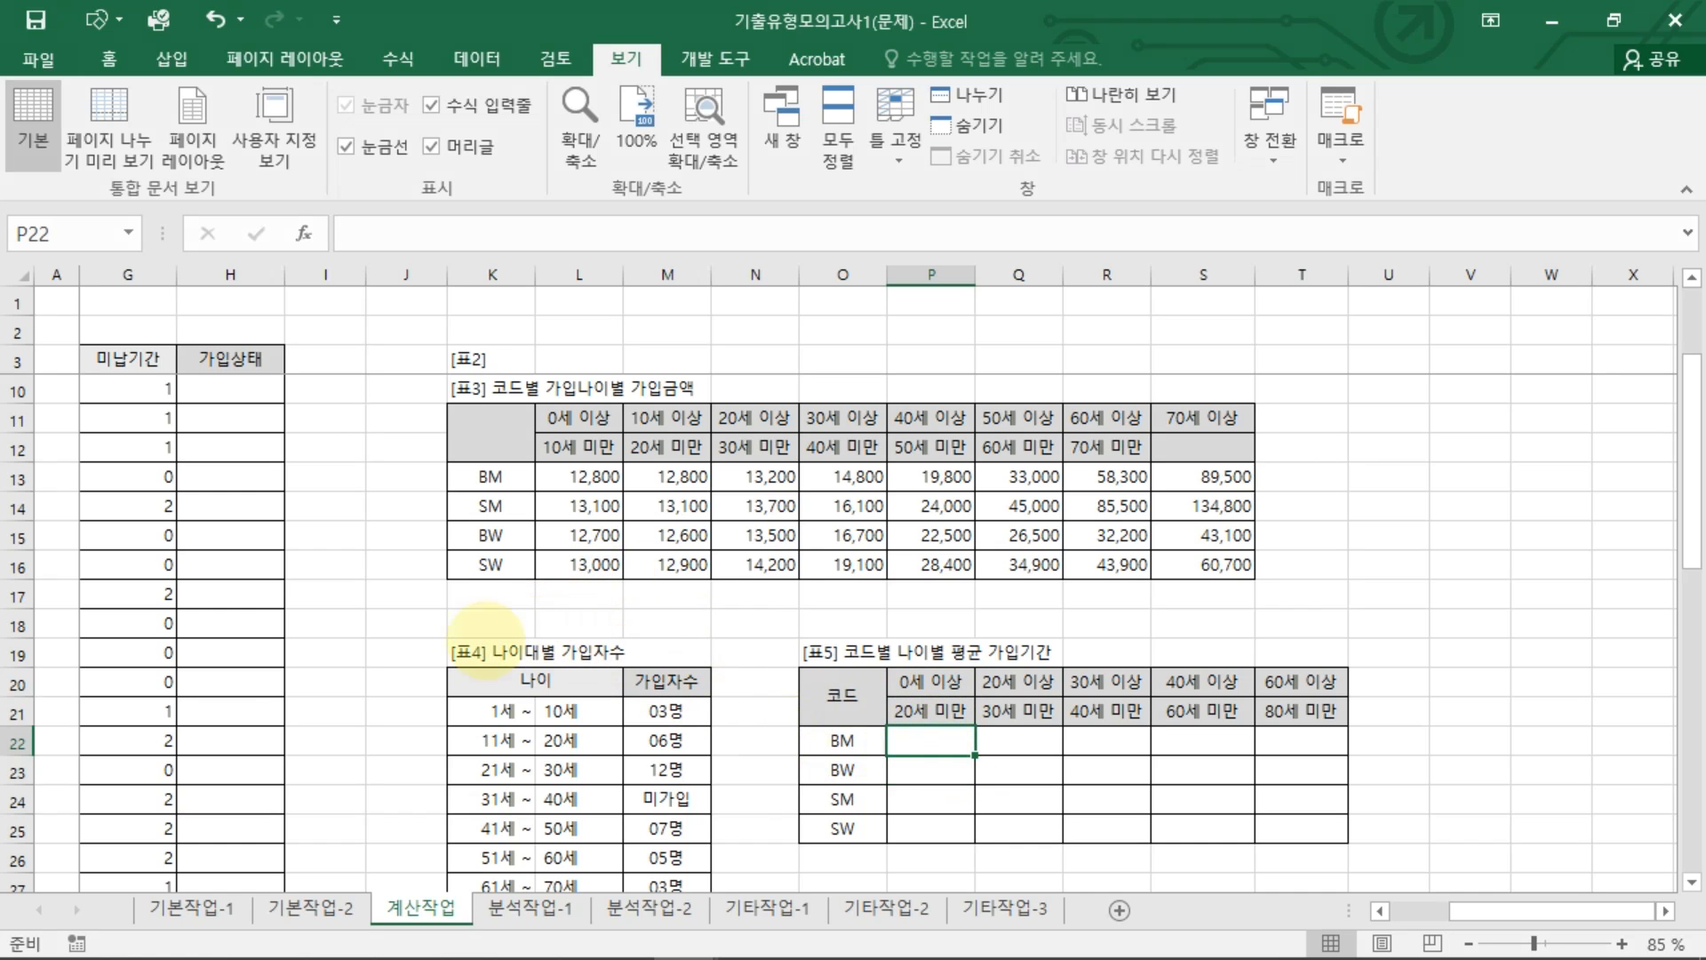
Step: Examine the 가입나이, 코드 and 가입기간 columns of 표1 as source data for the 표5 averages
drag(490, 564, 7, 398)
click(291, 418)
click(201, 366)
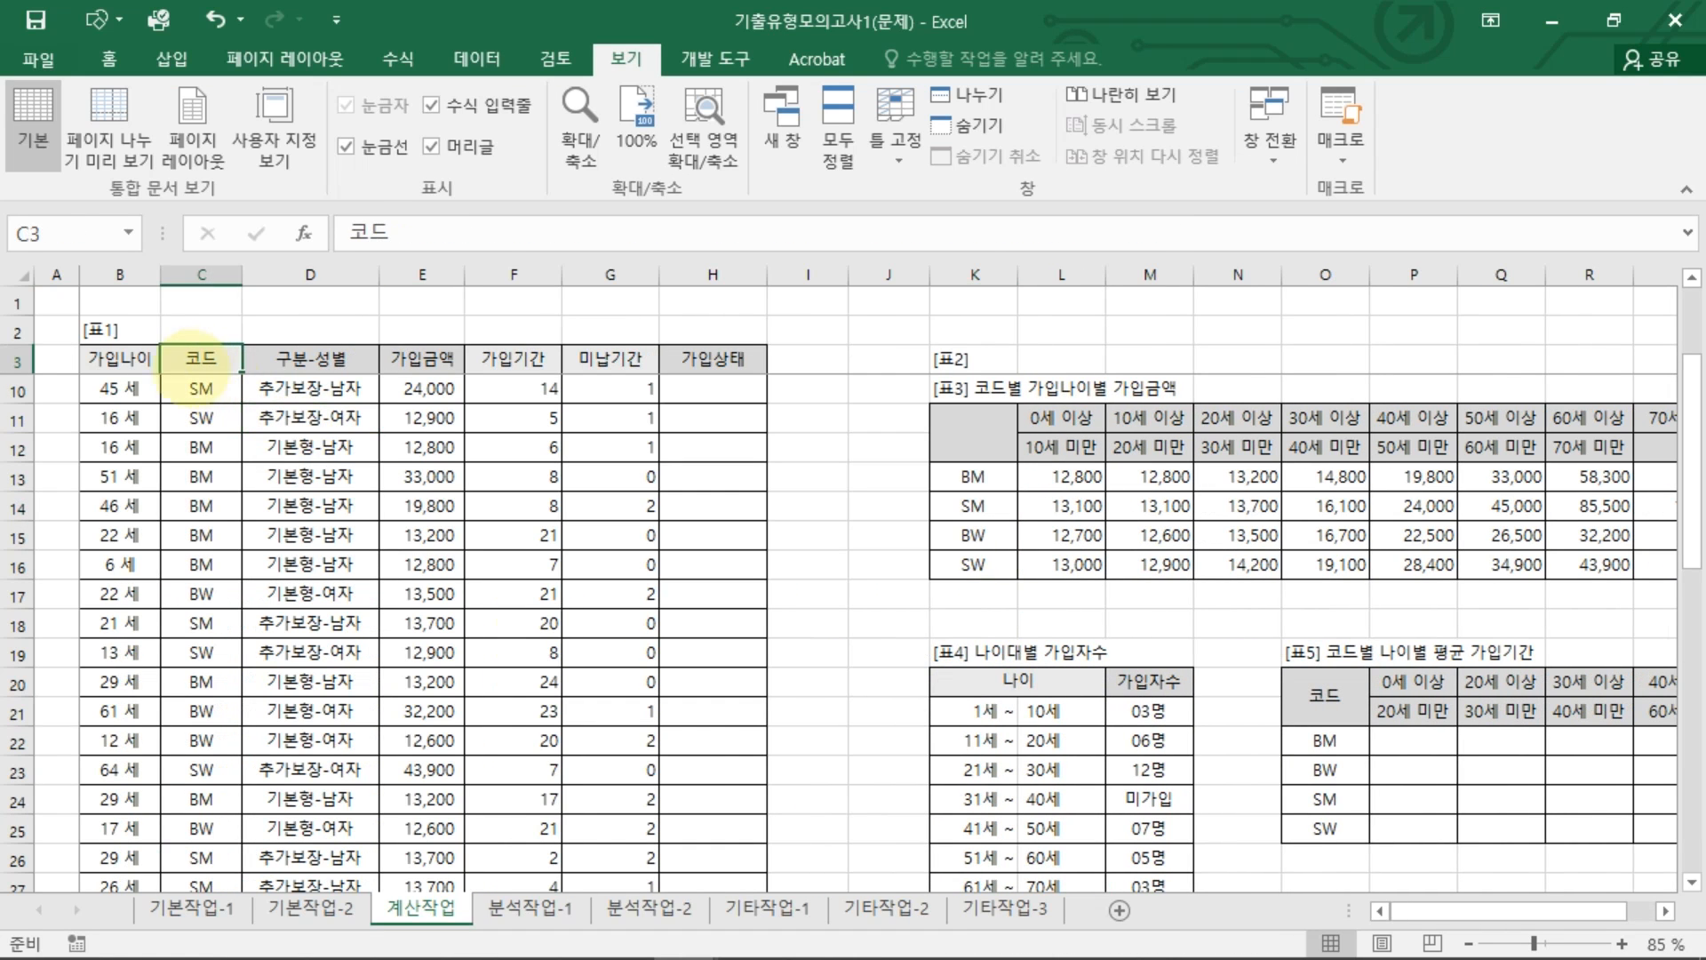
drag(127, 363, 206, 594)
drag(976, 569, 974, 594)
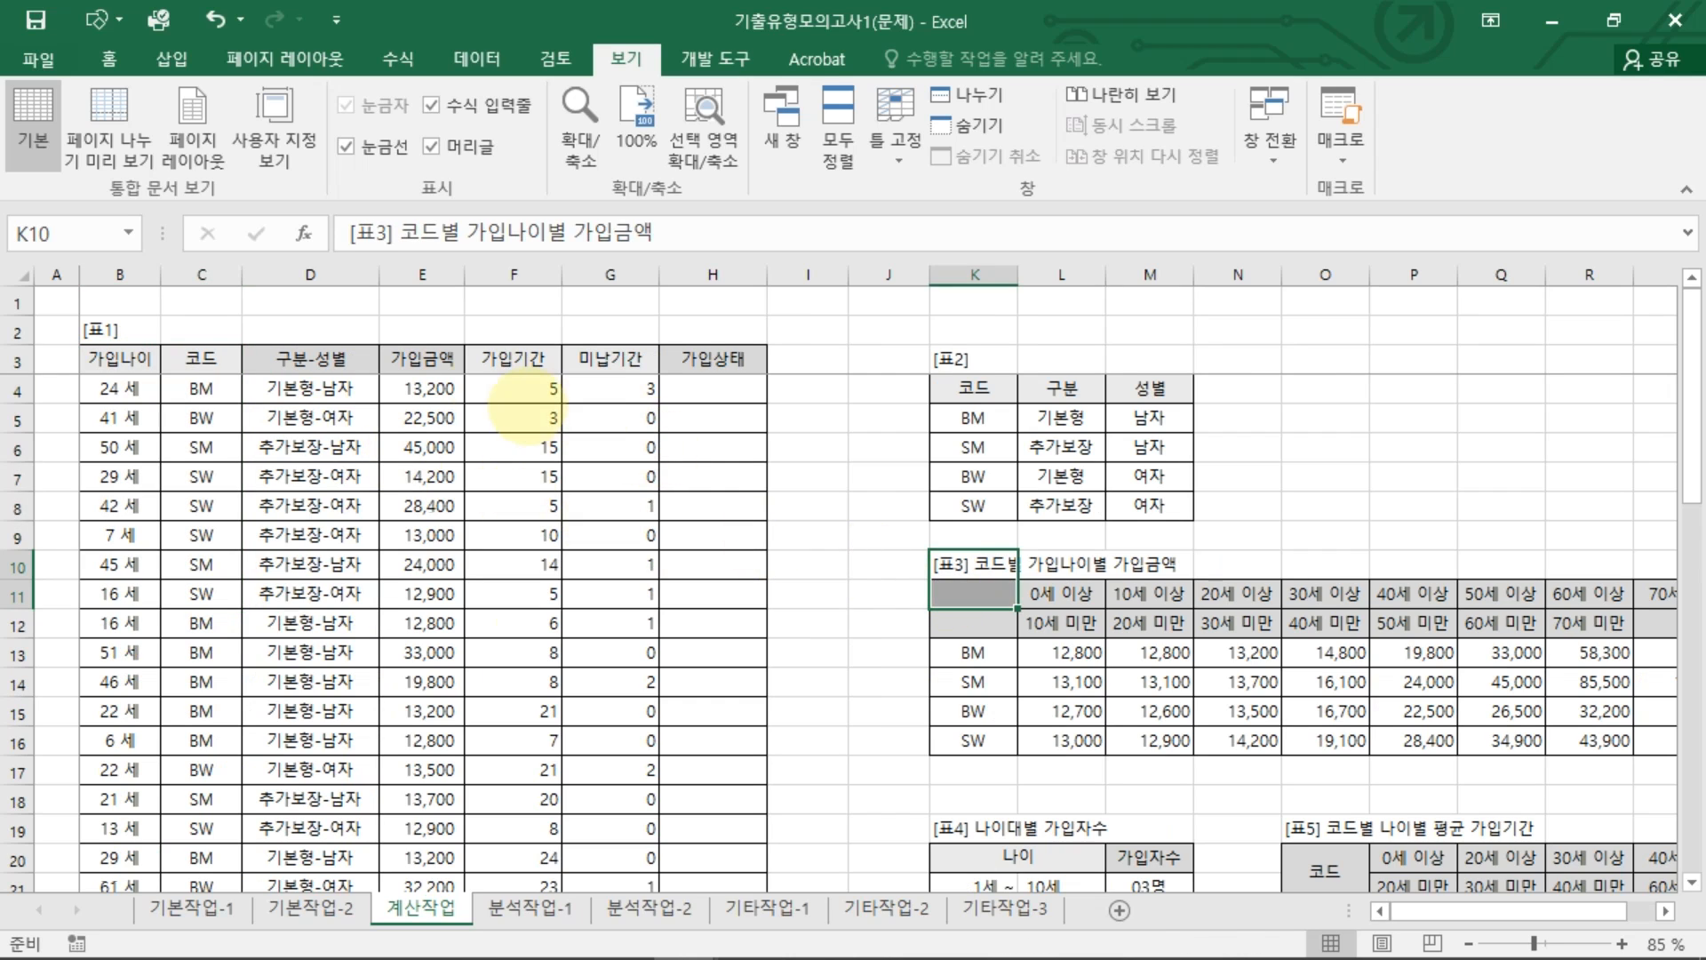
drag(517, 363, 537, 509)
click(120, 358)
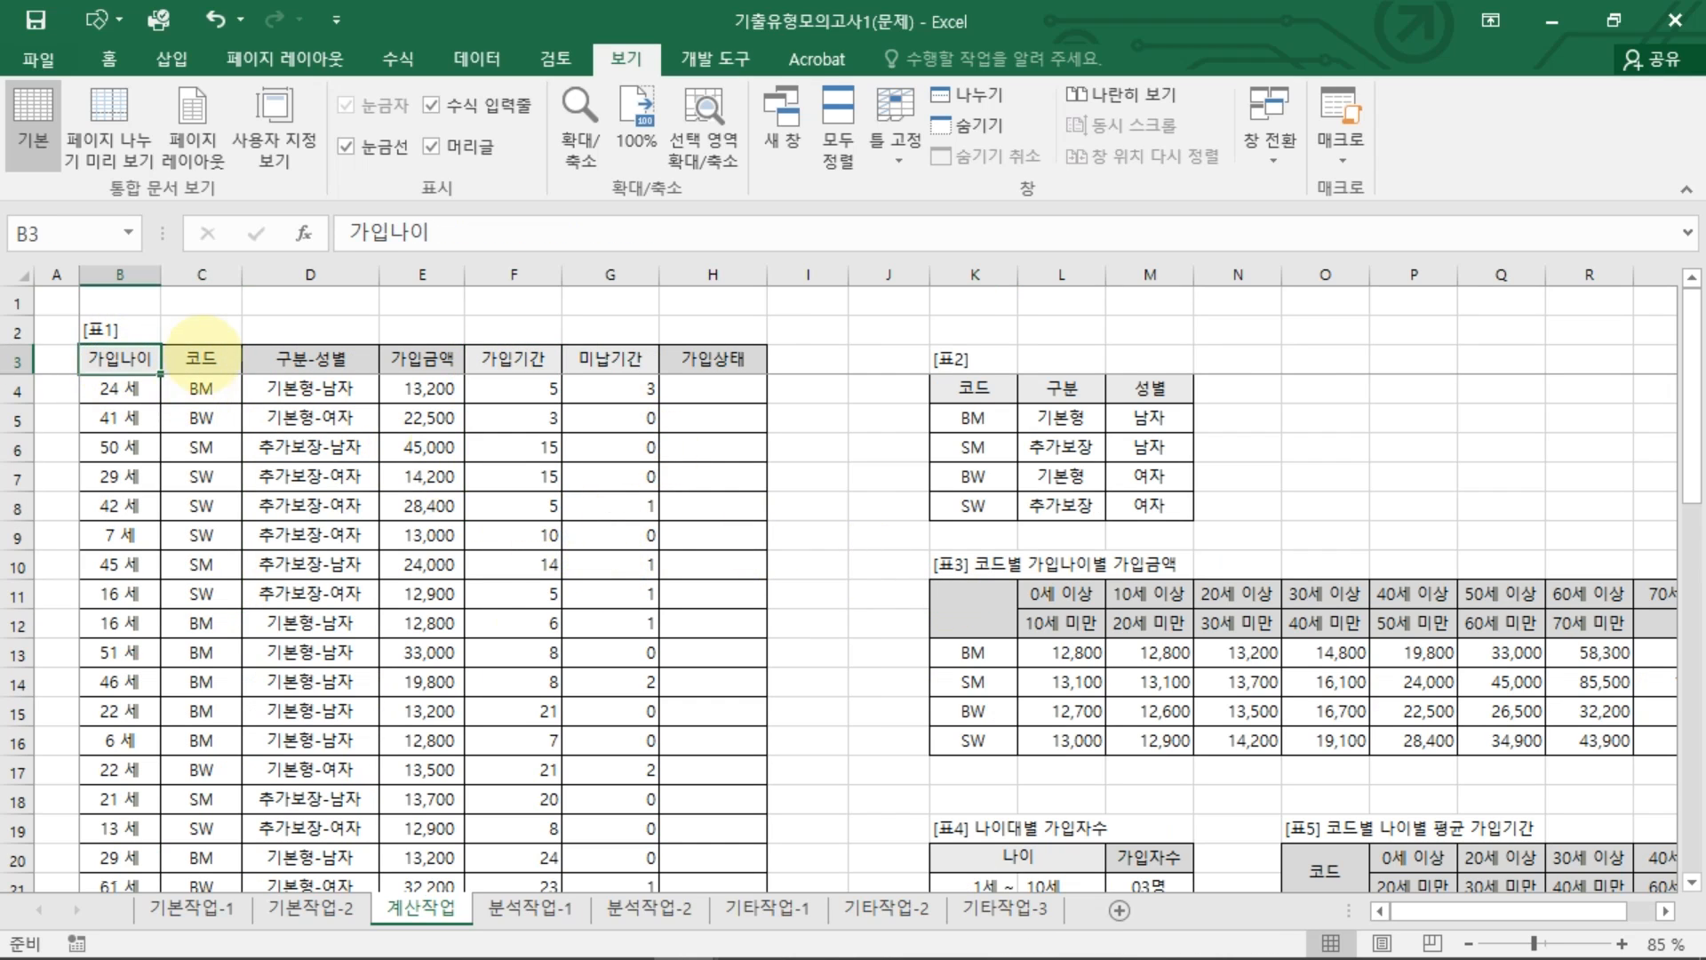
click(201, 358)
click(513, 358)
click(1502, 828)
Step: Start the formula in P22 of 표5 with an AVERAGE function containing a nested IF function
scroll(1519, 822, down, 3)
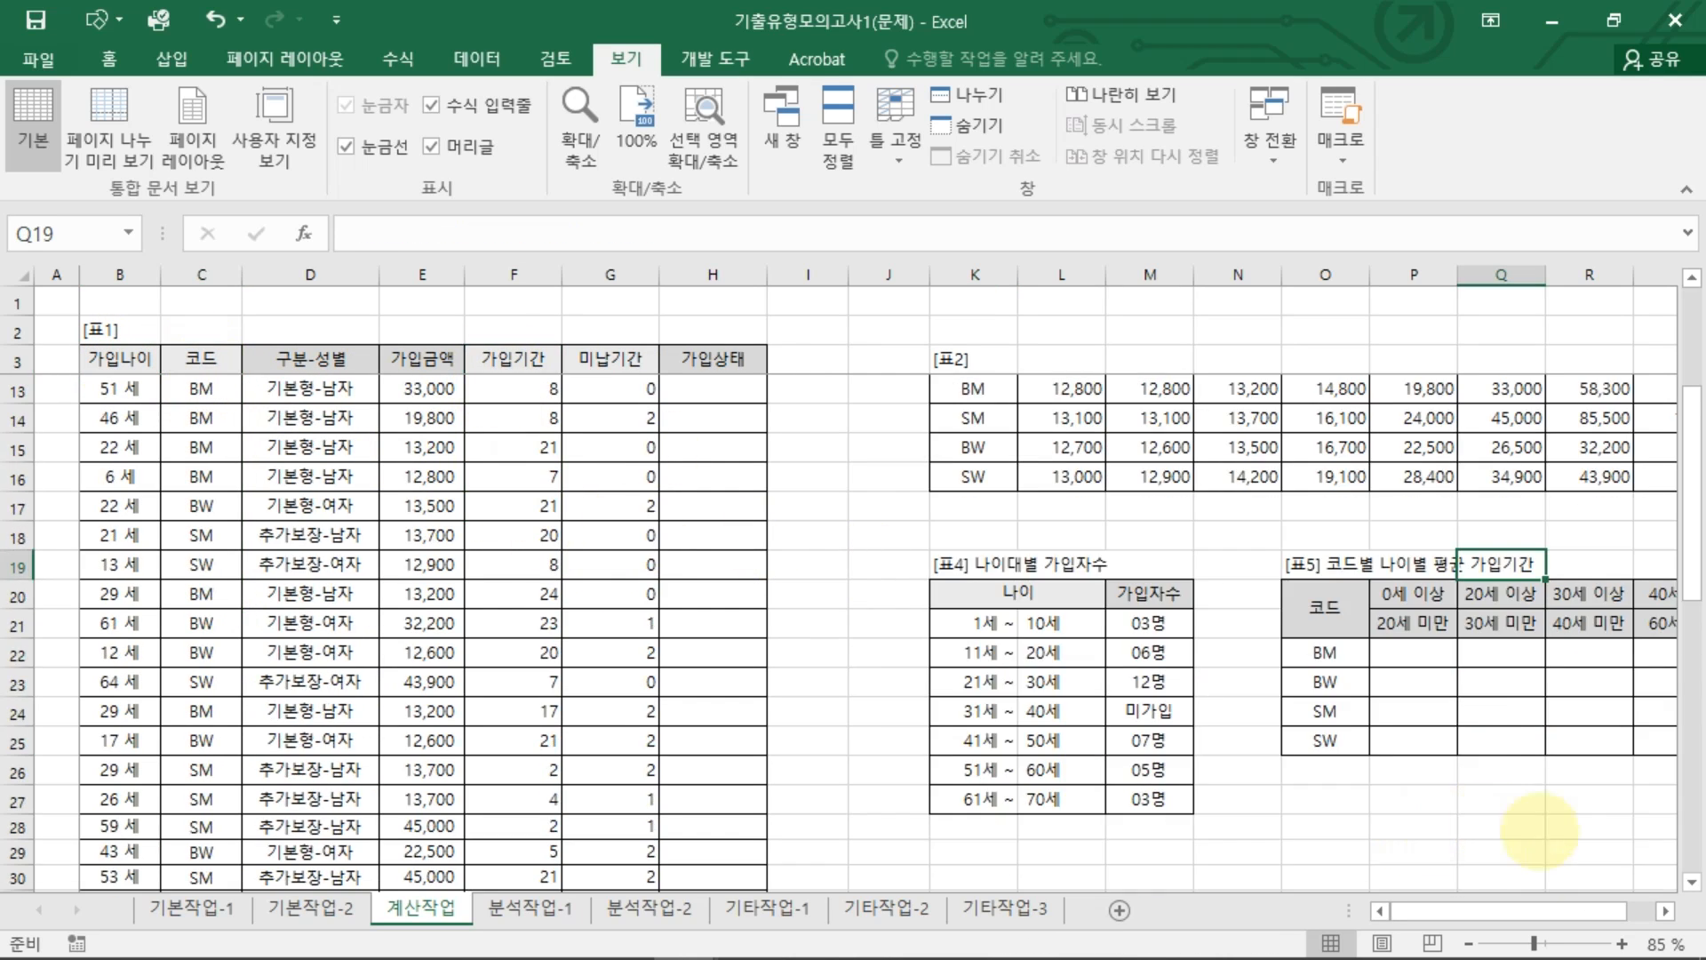
click(1664, 911)
click(1664, 911)
click(1664, 911)
click(1664, 911)
click(1031, 653)
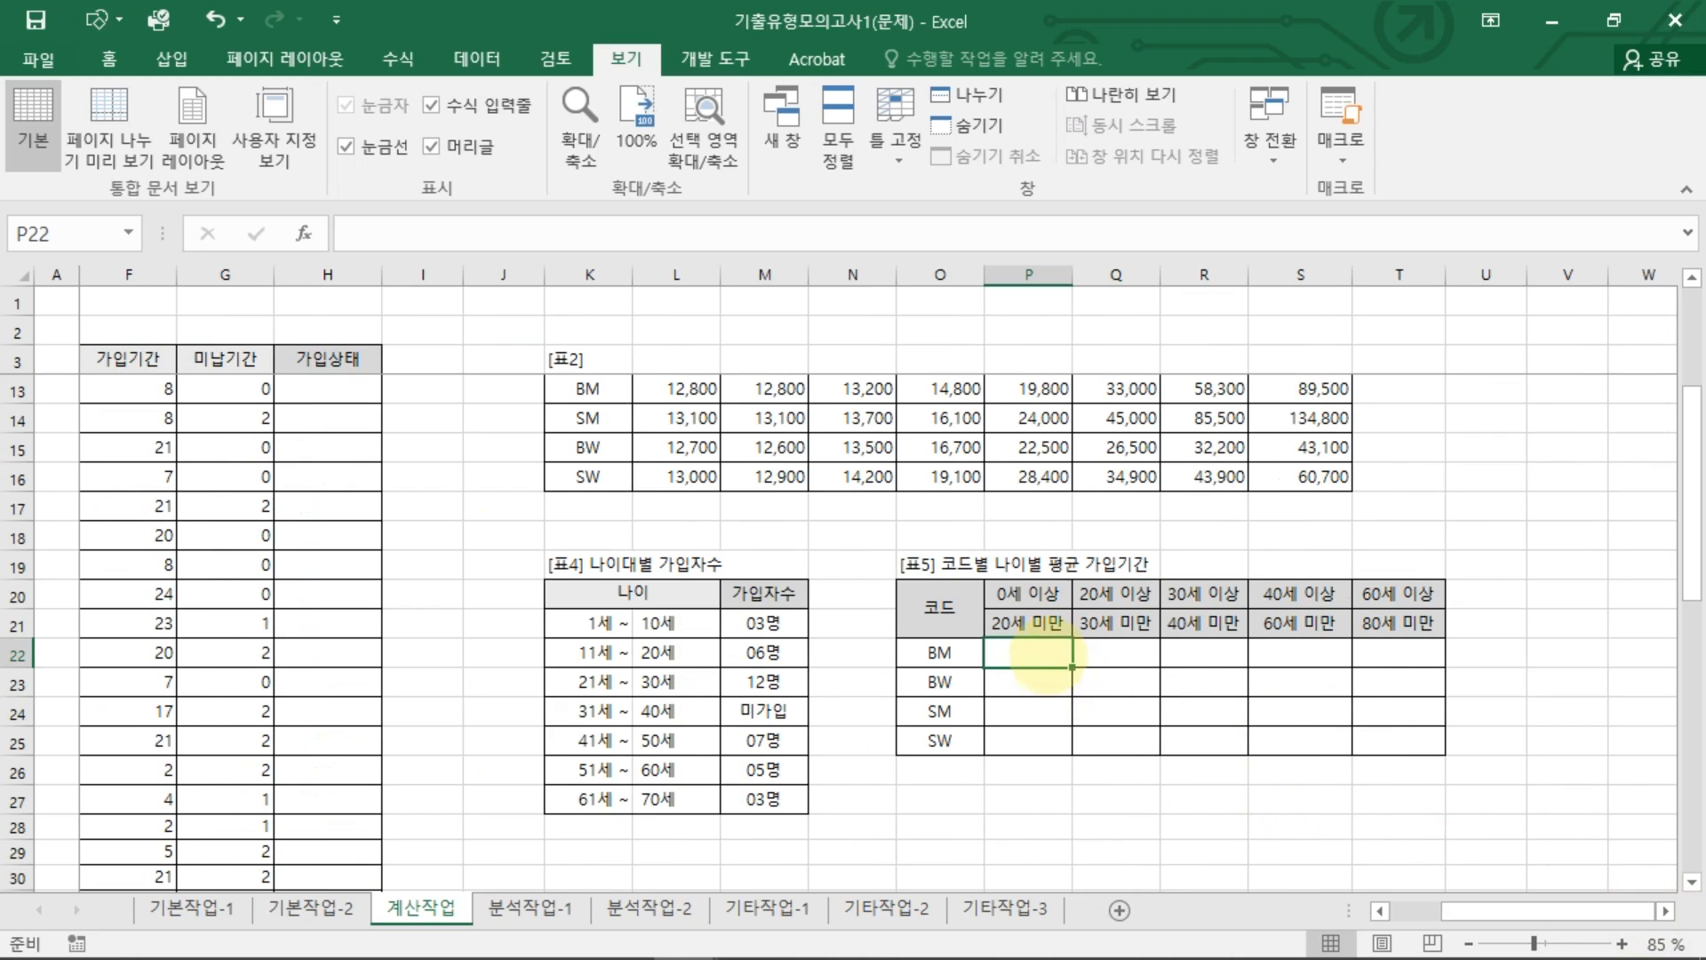
text(=)
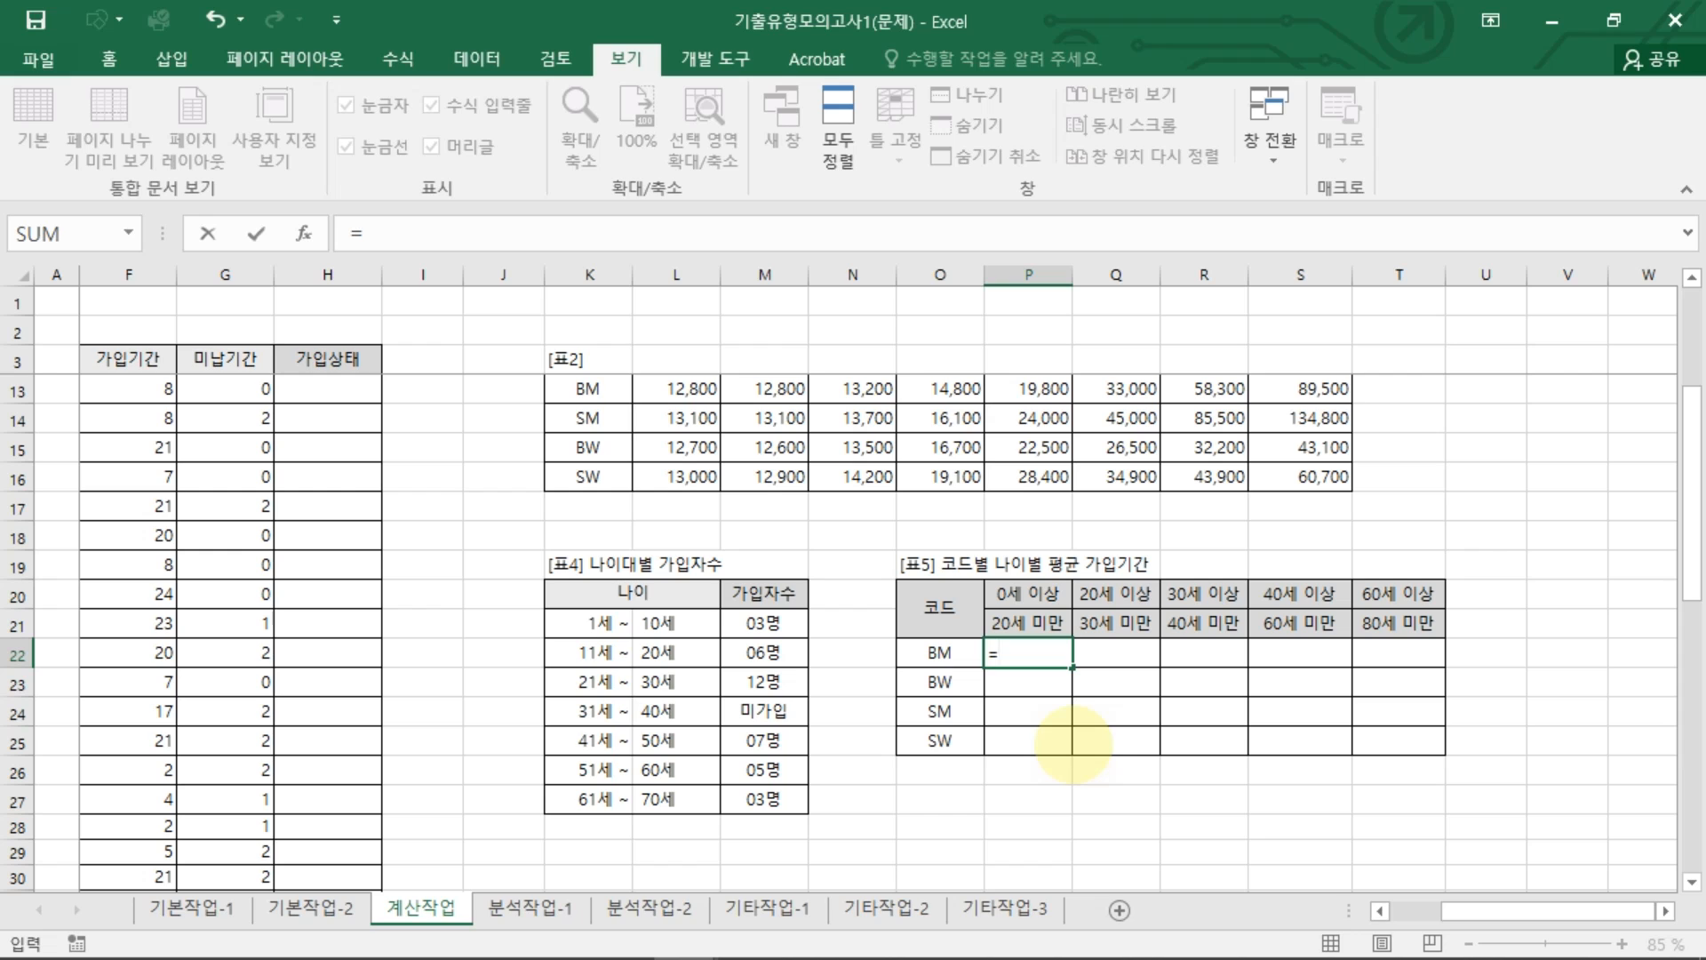
text(AVER)
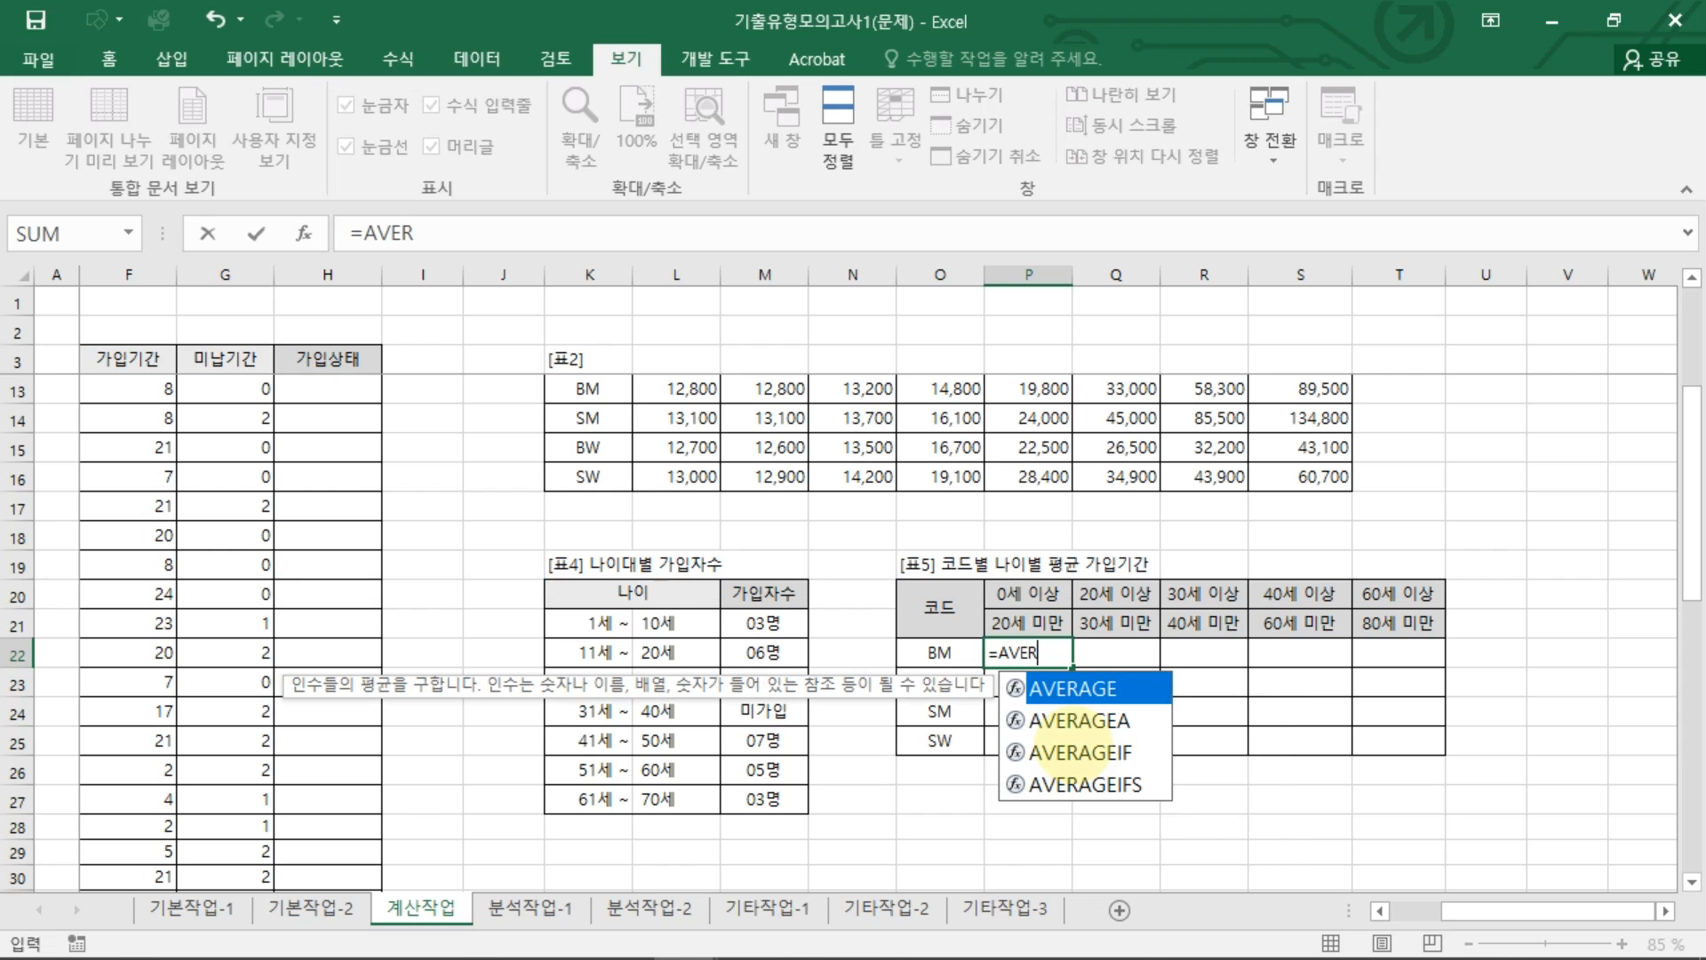
key(Tab)
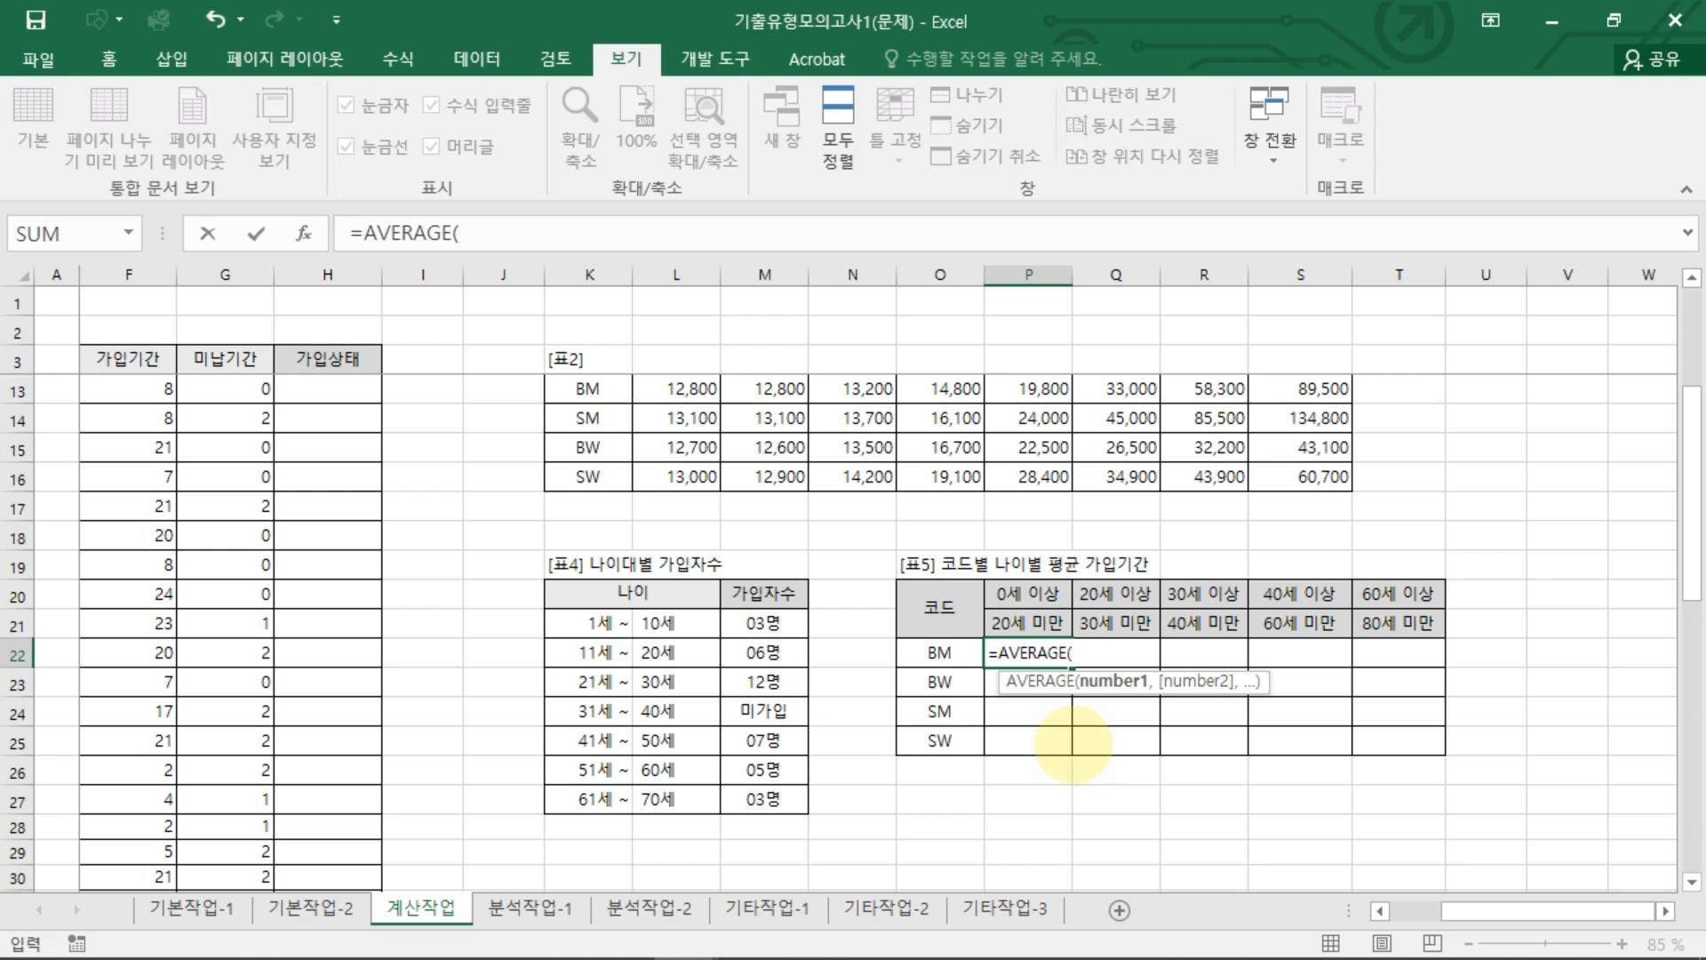
text(IF()
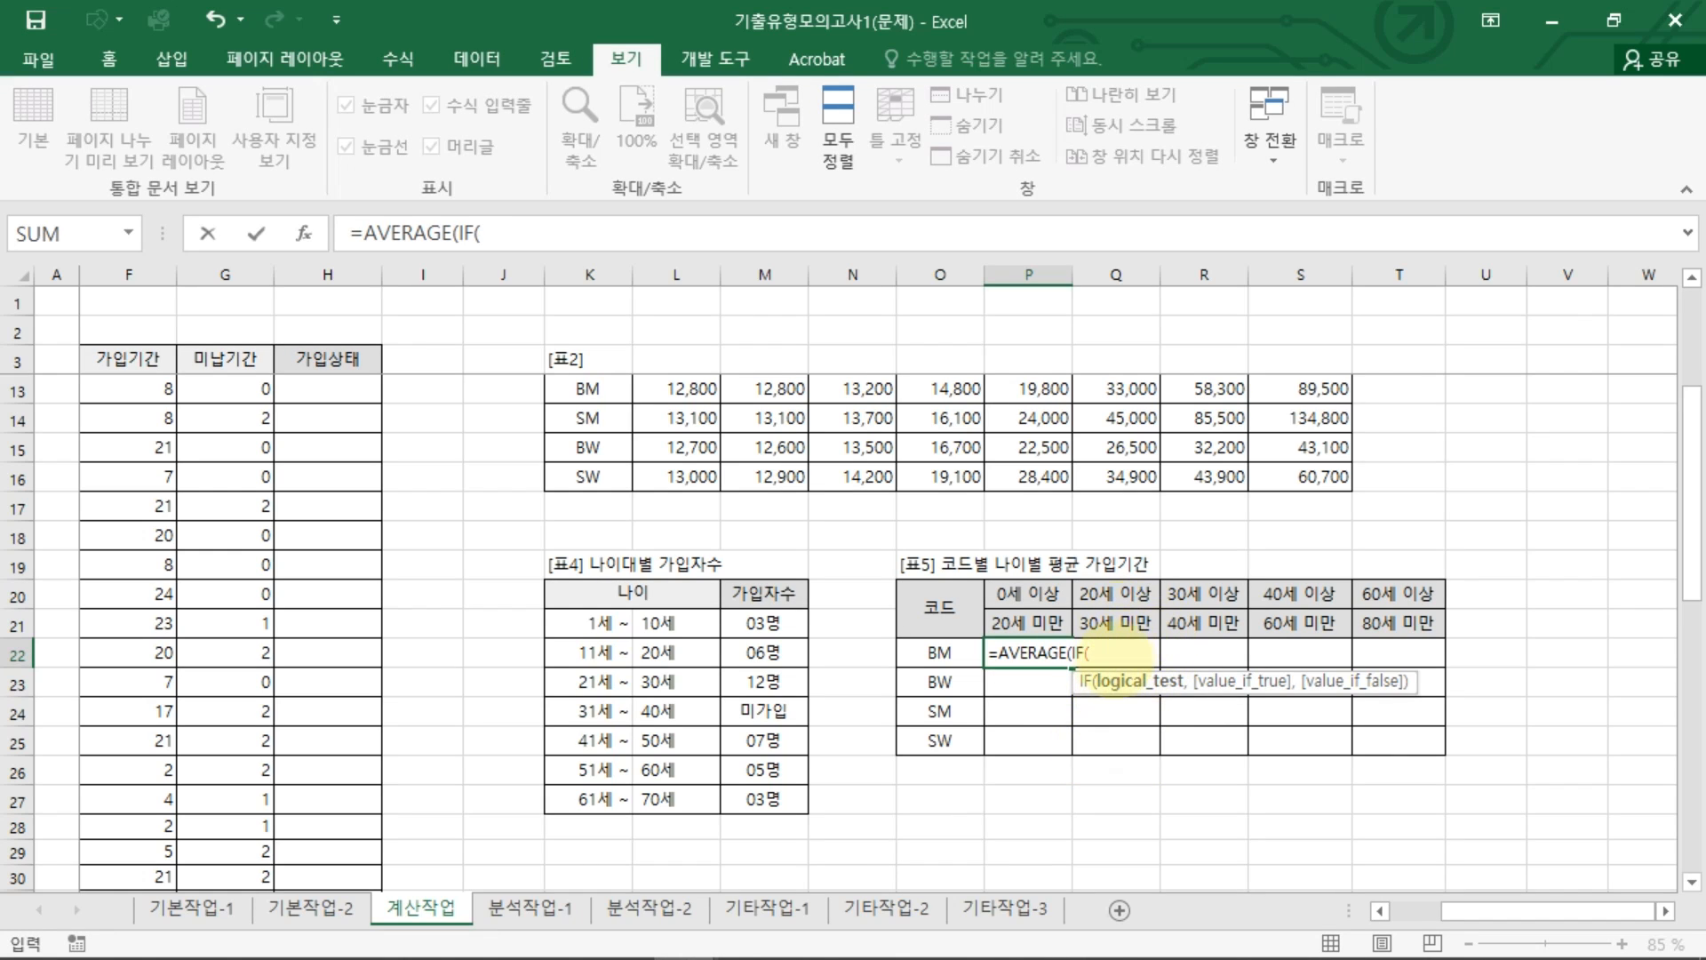
mouse_move(1112, 626)
mouse_down()
mouse_move(1118, 665)
mouse_move(1260, 656)
mouse_up()
mouse_move(1238, 643)
mouse_down()
mouse_move(1376, 635)
mouse_move(1450, 662)
mouse_move(1521, 628)
mouse_move(1534, 649)
mouse_up()
mouse_move(1533, 593)
mouse_down()
mouse_move(1577, 613)
mouse_move(1604, 600)
mouse_up()
mouse_move(1564, 614)
mouse_down()
mouse_move(1595, 684)
mouse_move(1590, 657)
mouse_up()
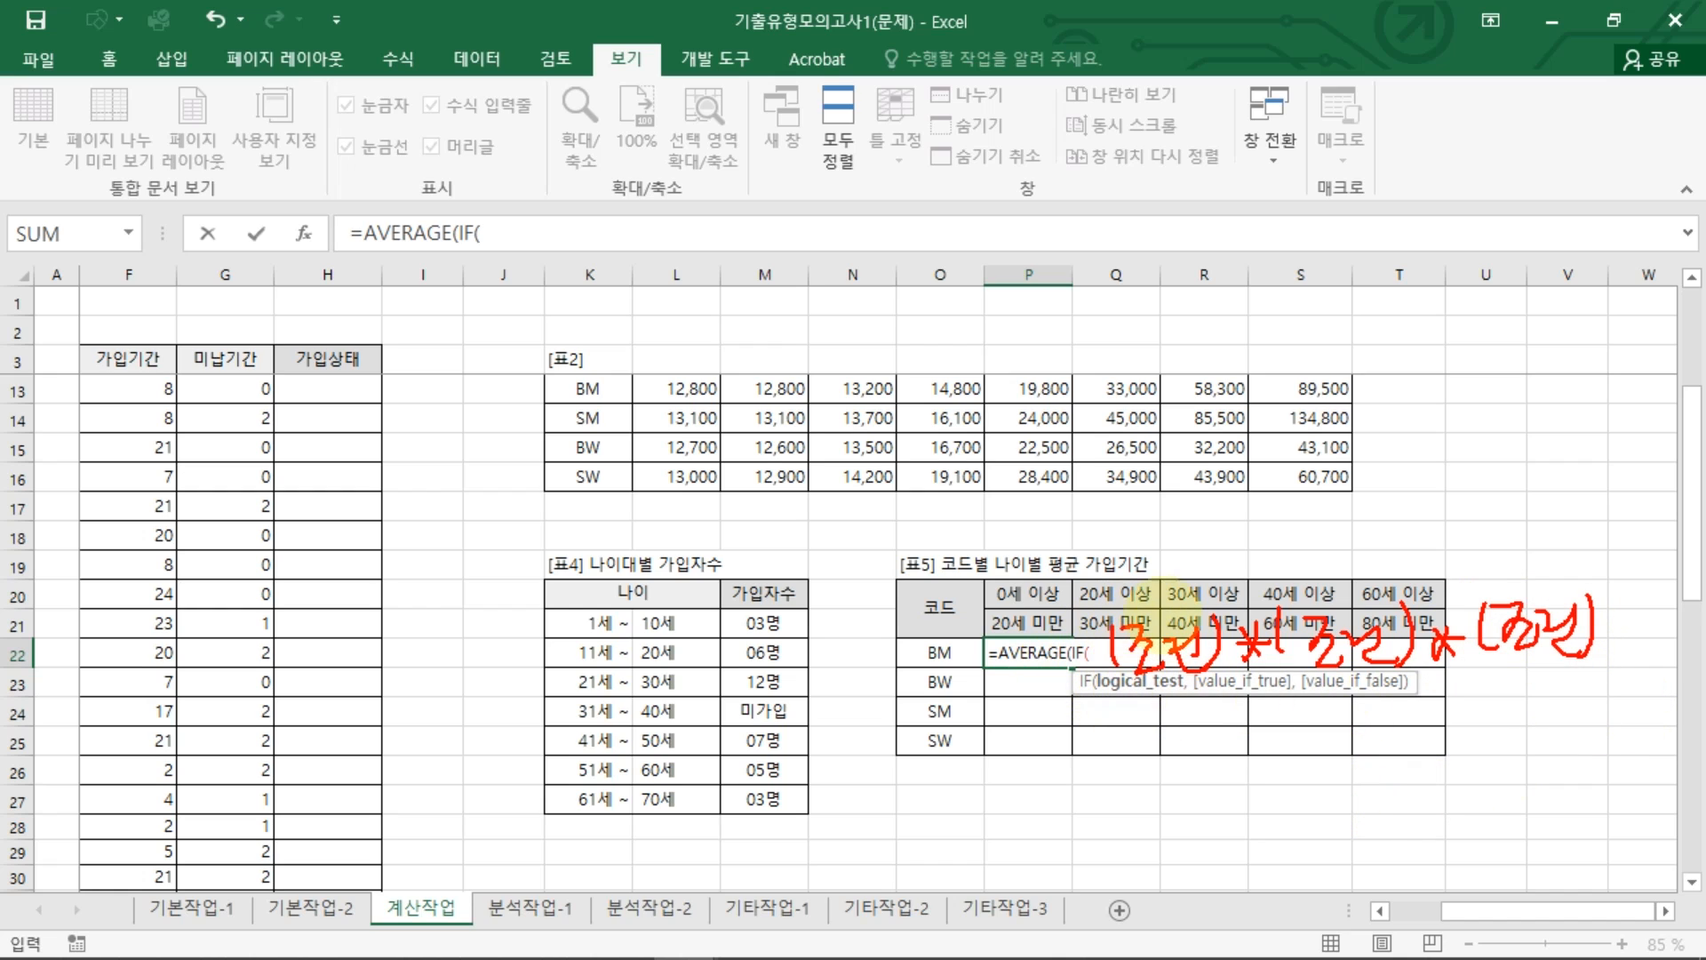
drag(1122, 681, 1565, 673)
mouse_move(1099, 590)
mouse_down()
mouse_move(1116, 617)
mouse_move(1137, 597)
mouse_up()
mouse_move(1218, 583)
mouse_down()
mouse_move(1224, 611)
mouse_move(1289, 607)
mouse_up()
drag(1415, 569, 1477, 583)
drag(1573, 544, 1593, 542)
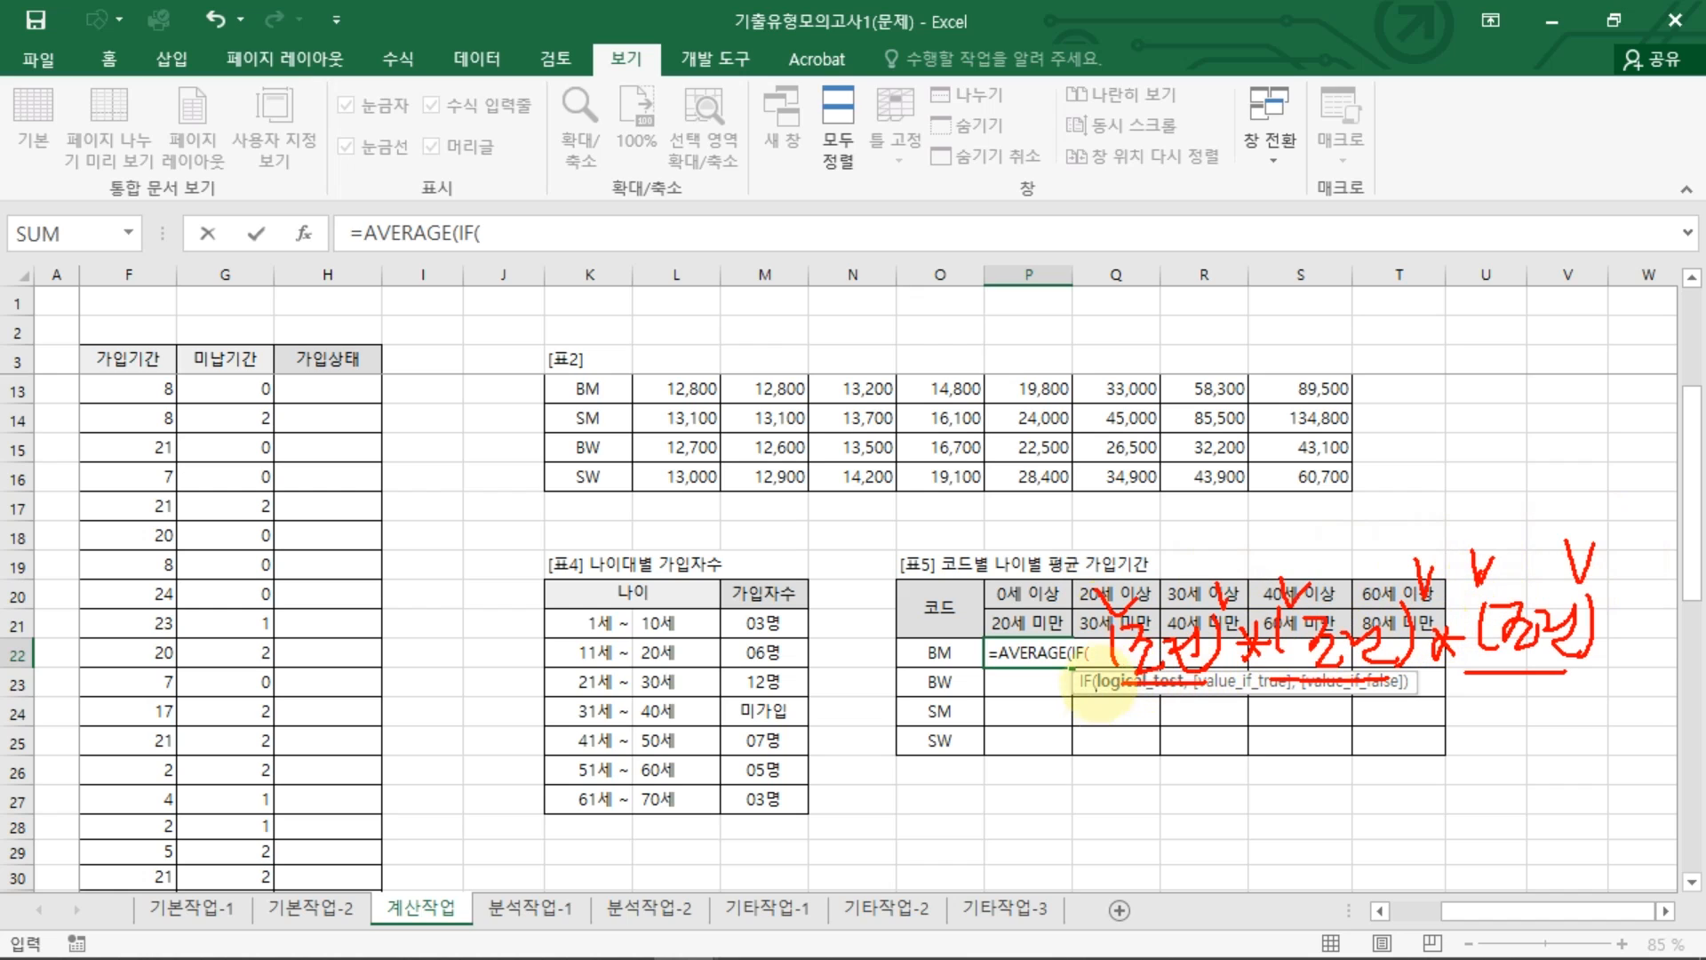
key(Escape)
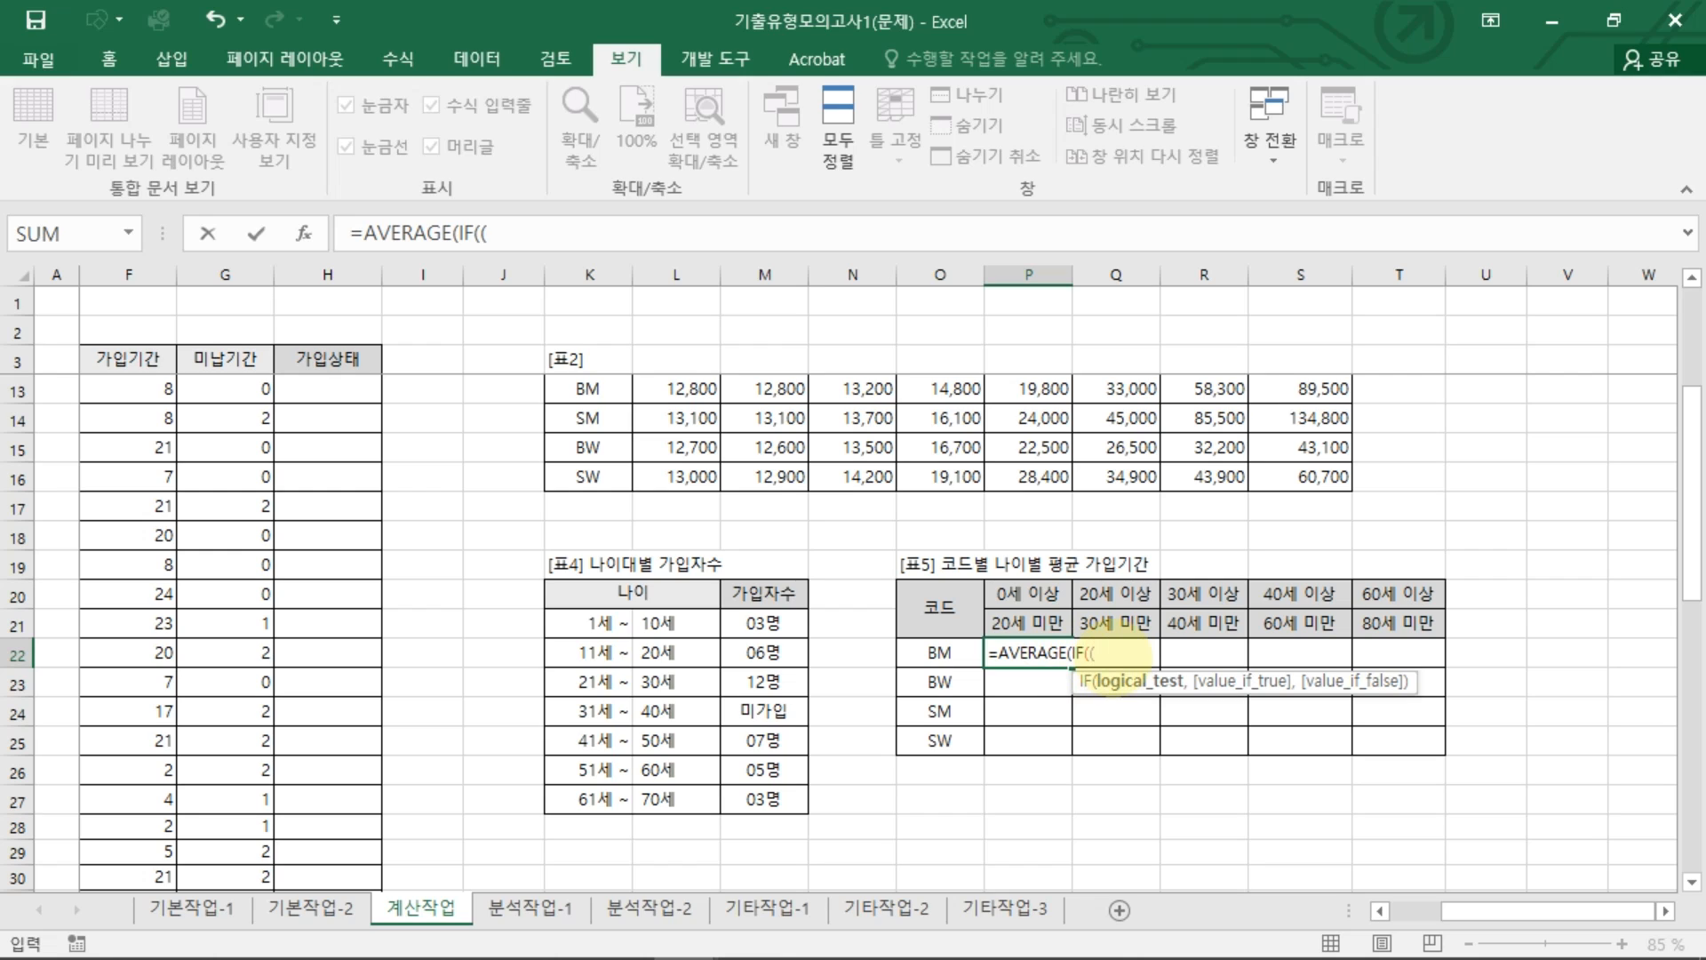
Step: Open the IF's first bracketed condition and reference the 코드 column of 표1 as the absolute range $C$4:$C$39
click(1102, 662)
drag(1462, 911, 1413, 911)
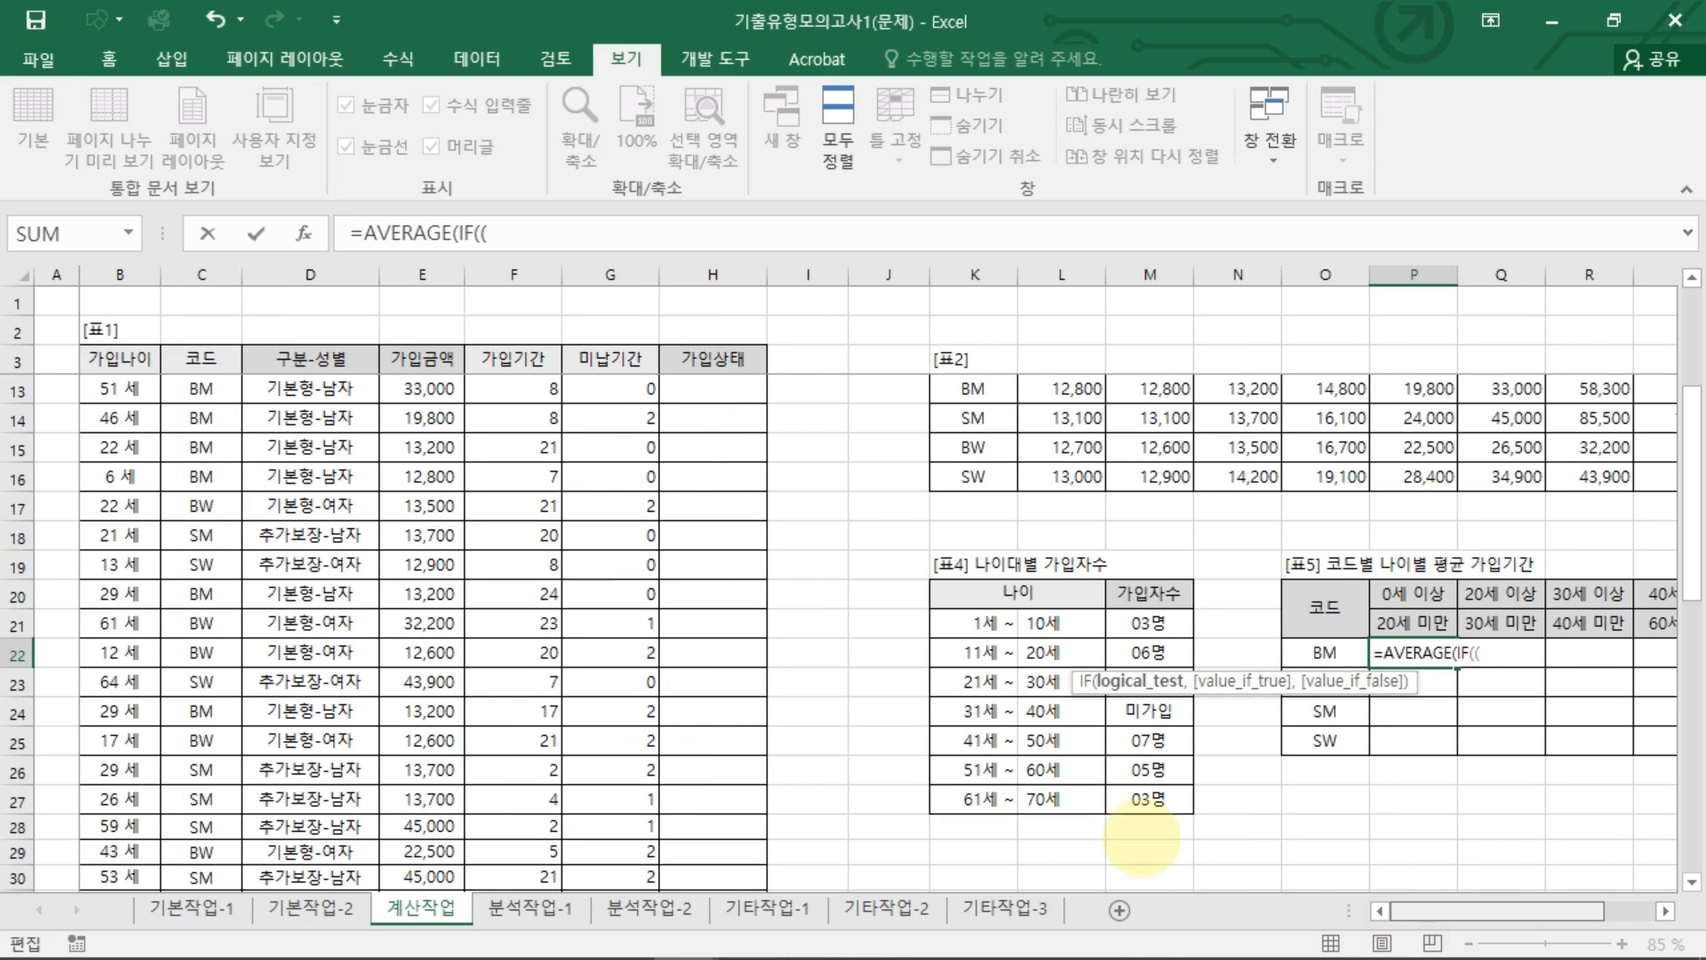
drag(201, 388, 229, 655)
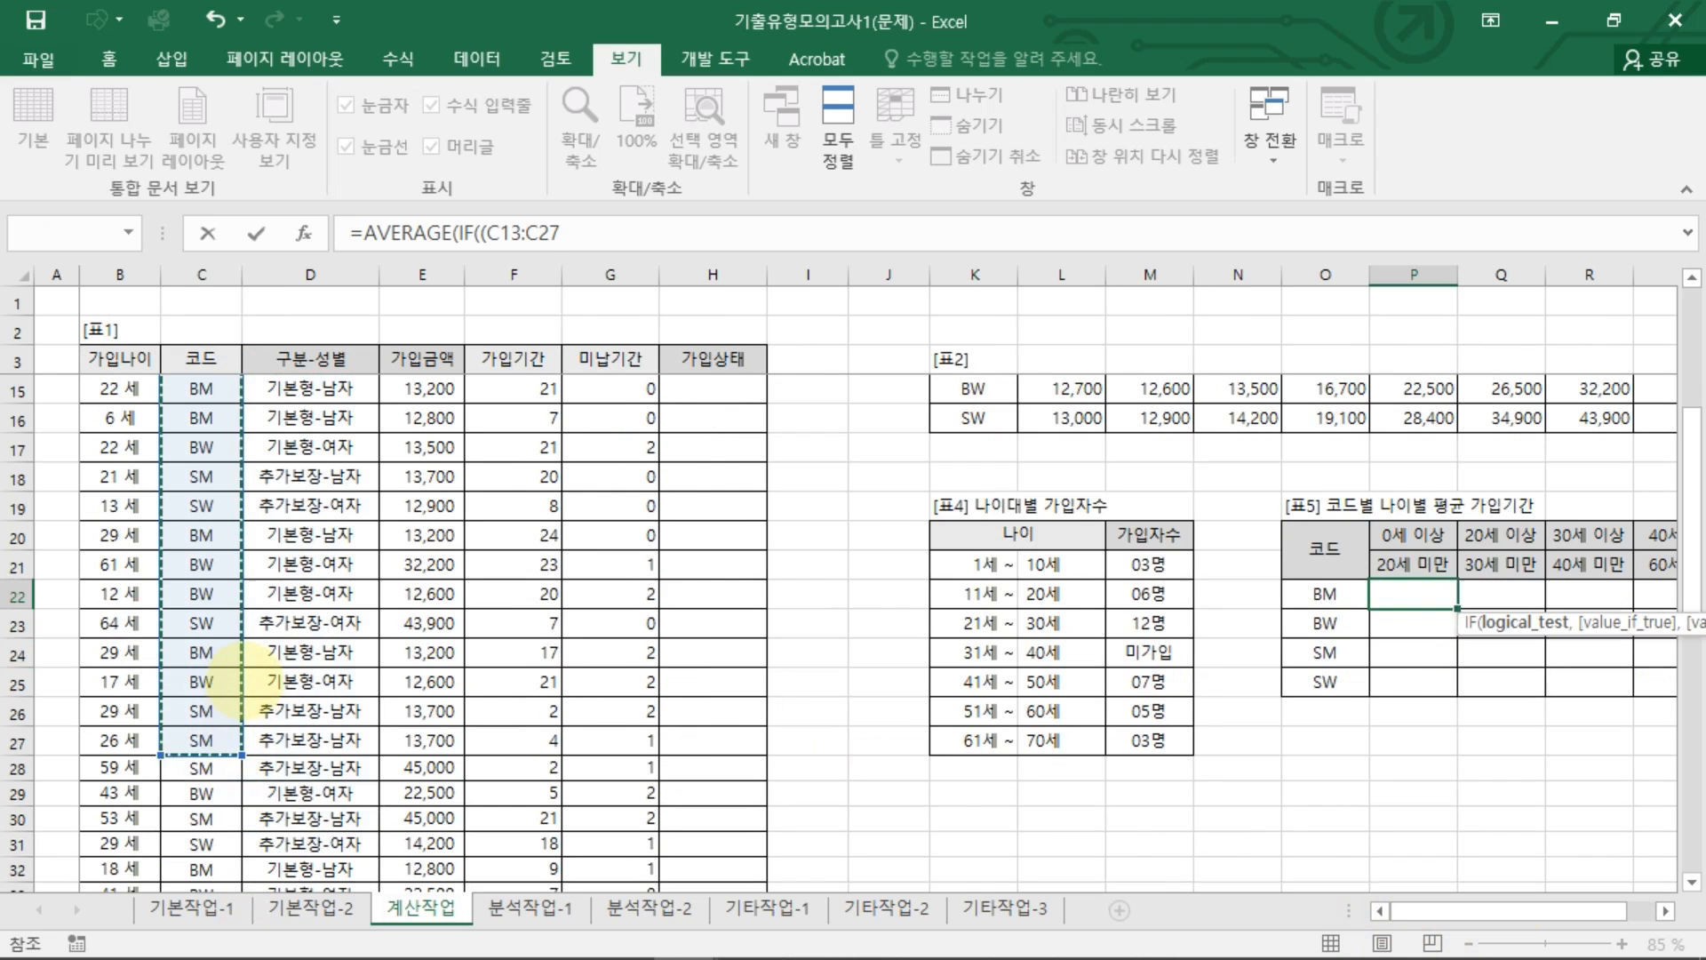
scroll(203, 662, up, 4)
drag(222, 389, 211, 880)
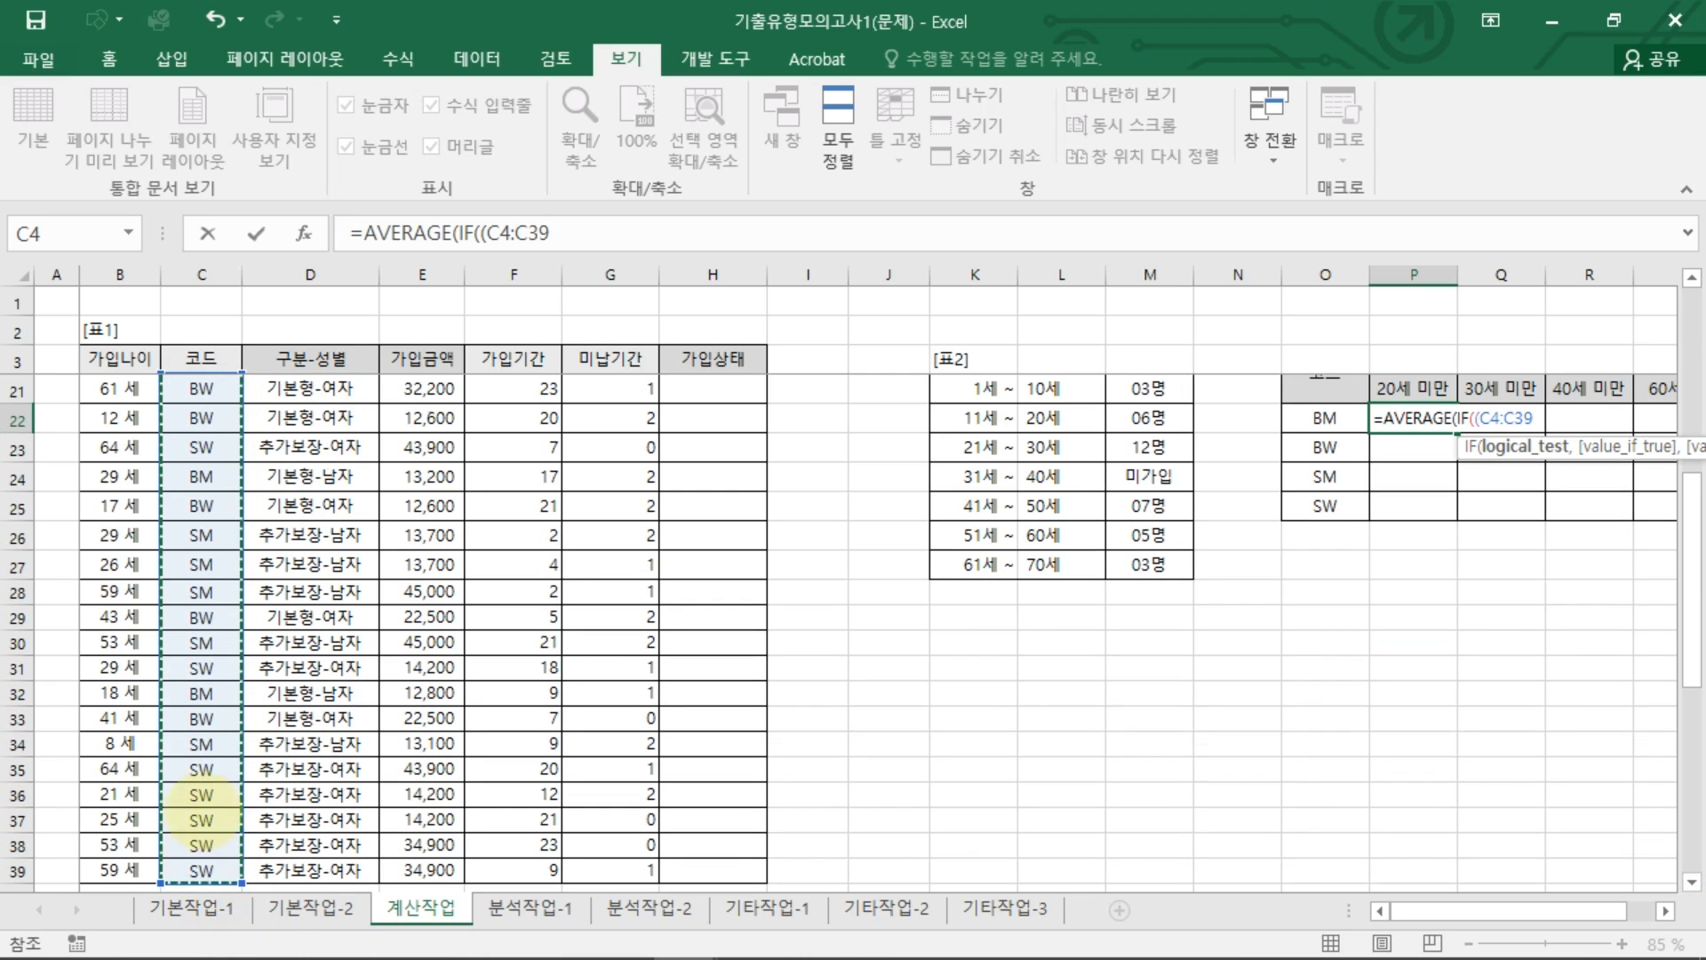
key(F4)
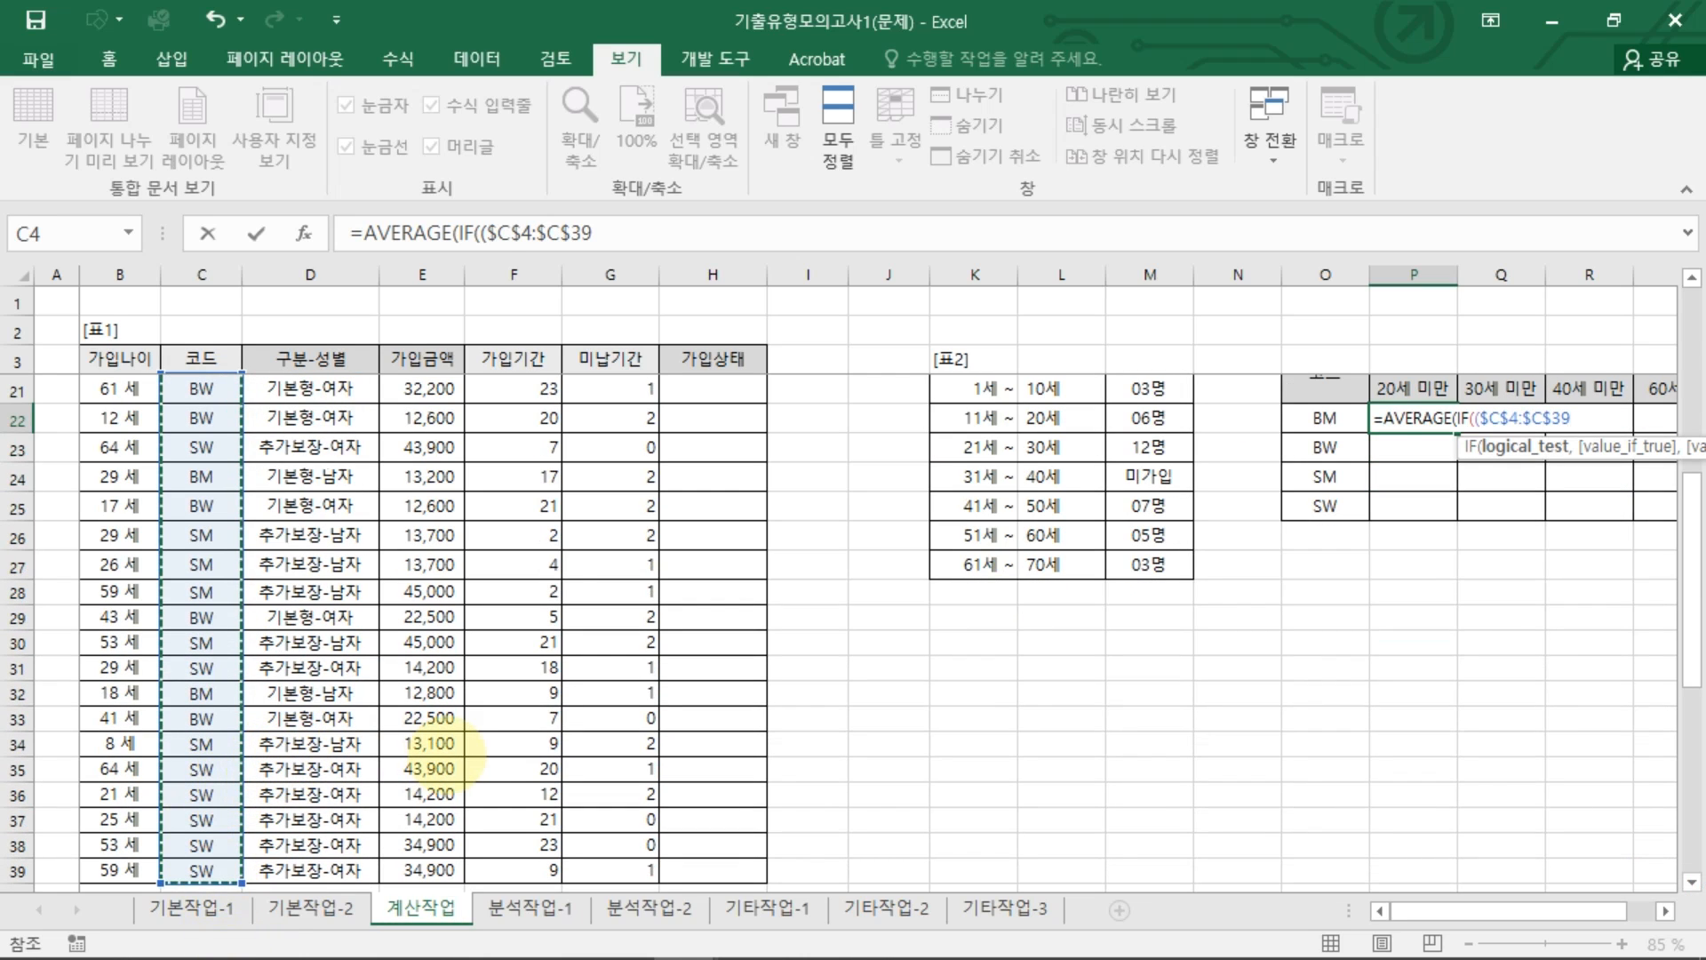
Step: Compare the code range with the BM code cell using the column-locked mixed reference $O22
text(=)
scroll(1502, 475, up, 2)
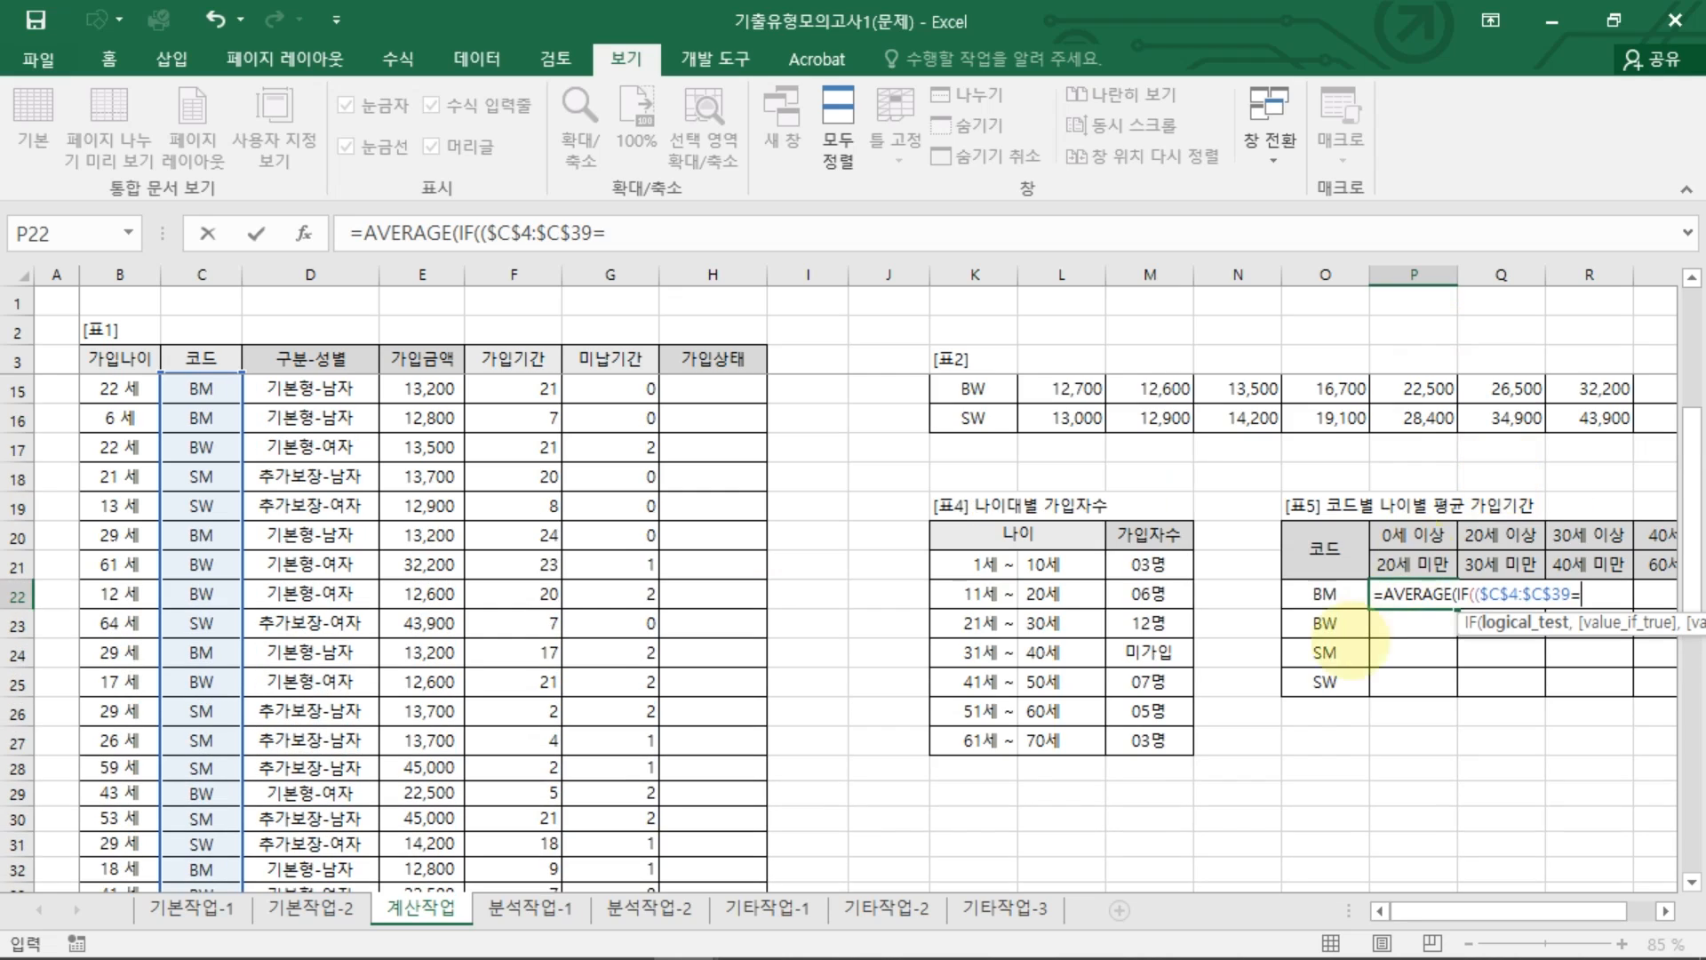
click(1324, 595)
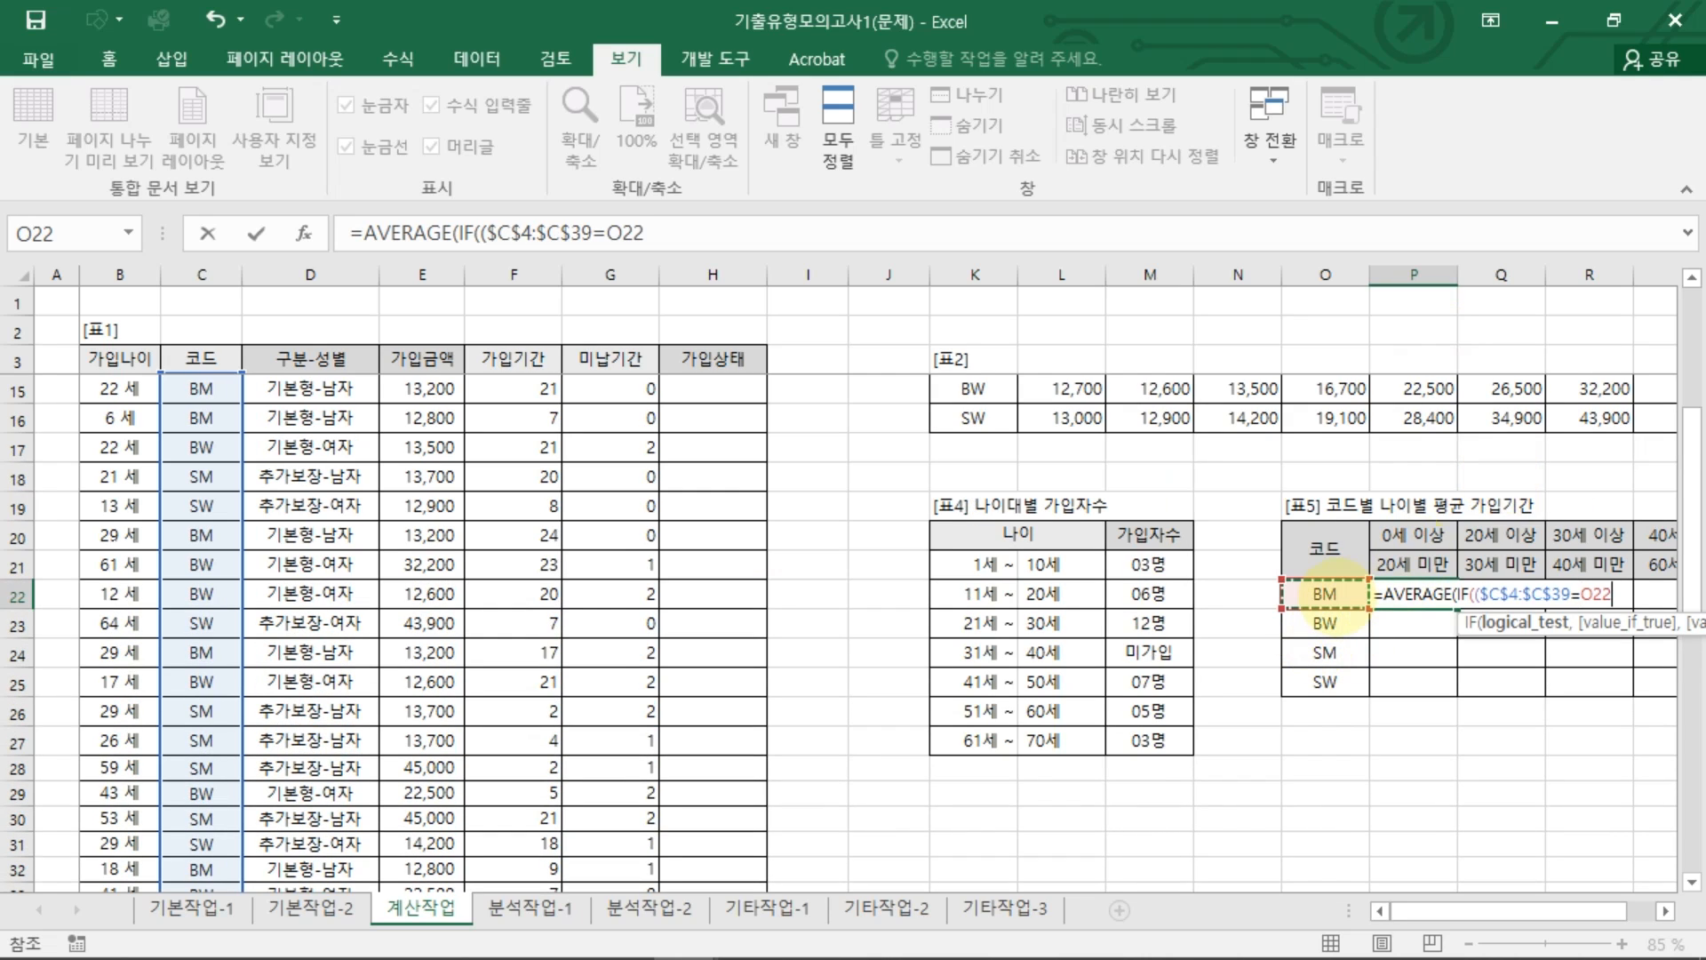
key(F4)
key(F4)
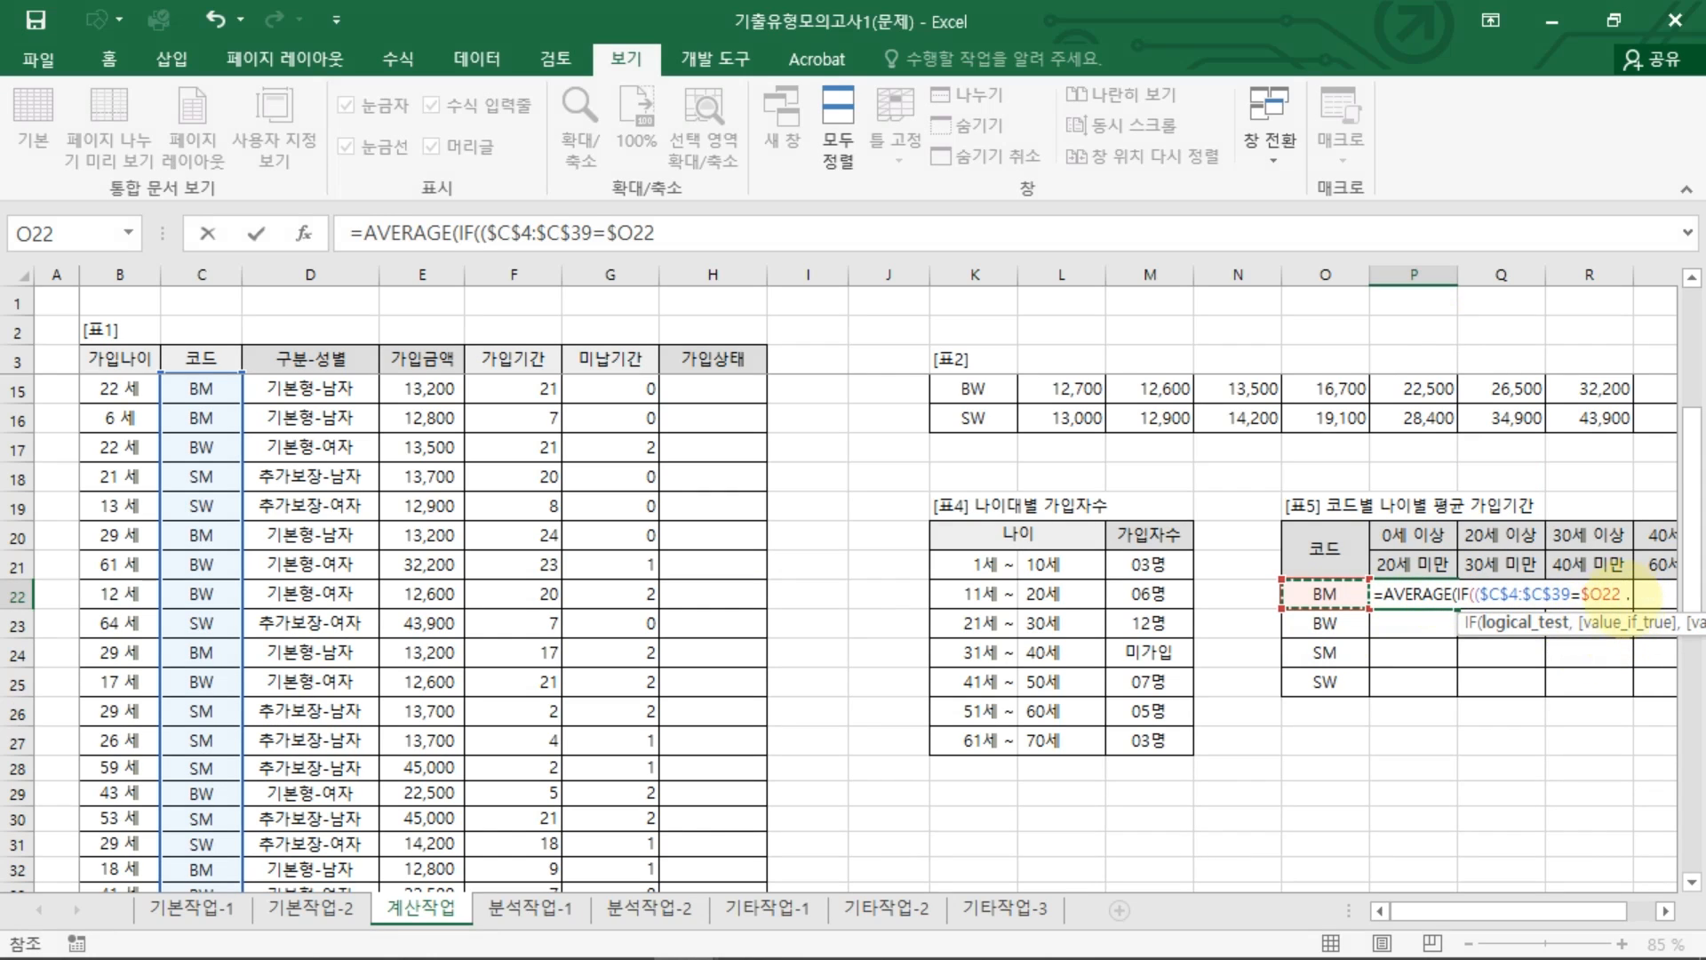
drag(1445, 610, 1445, 686)
mouse_move(1432, 657)
mouse_down()
mouse_move(1446, 688)
mouse_move(1471, 672)
mouse_up()
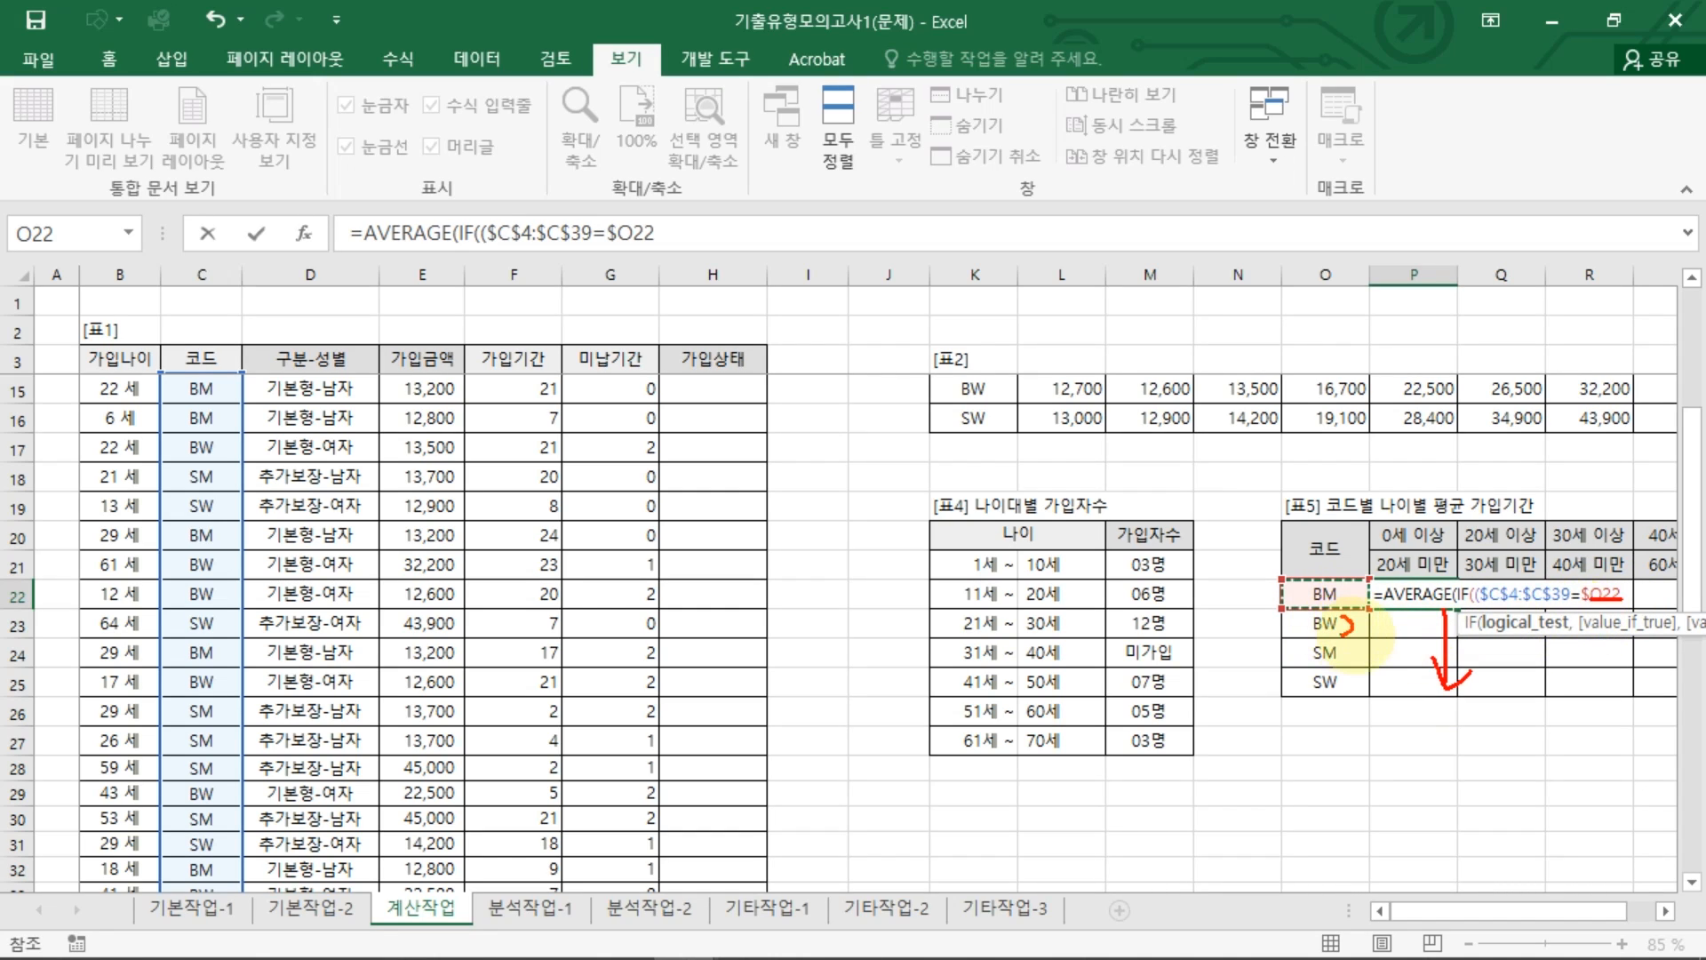
mouse_move(1369, 653)
mouse_down()
mouse_move(1382, 662)
mouse_move(1368, 686)
mouse_move(1402, 684)
mouse_up()
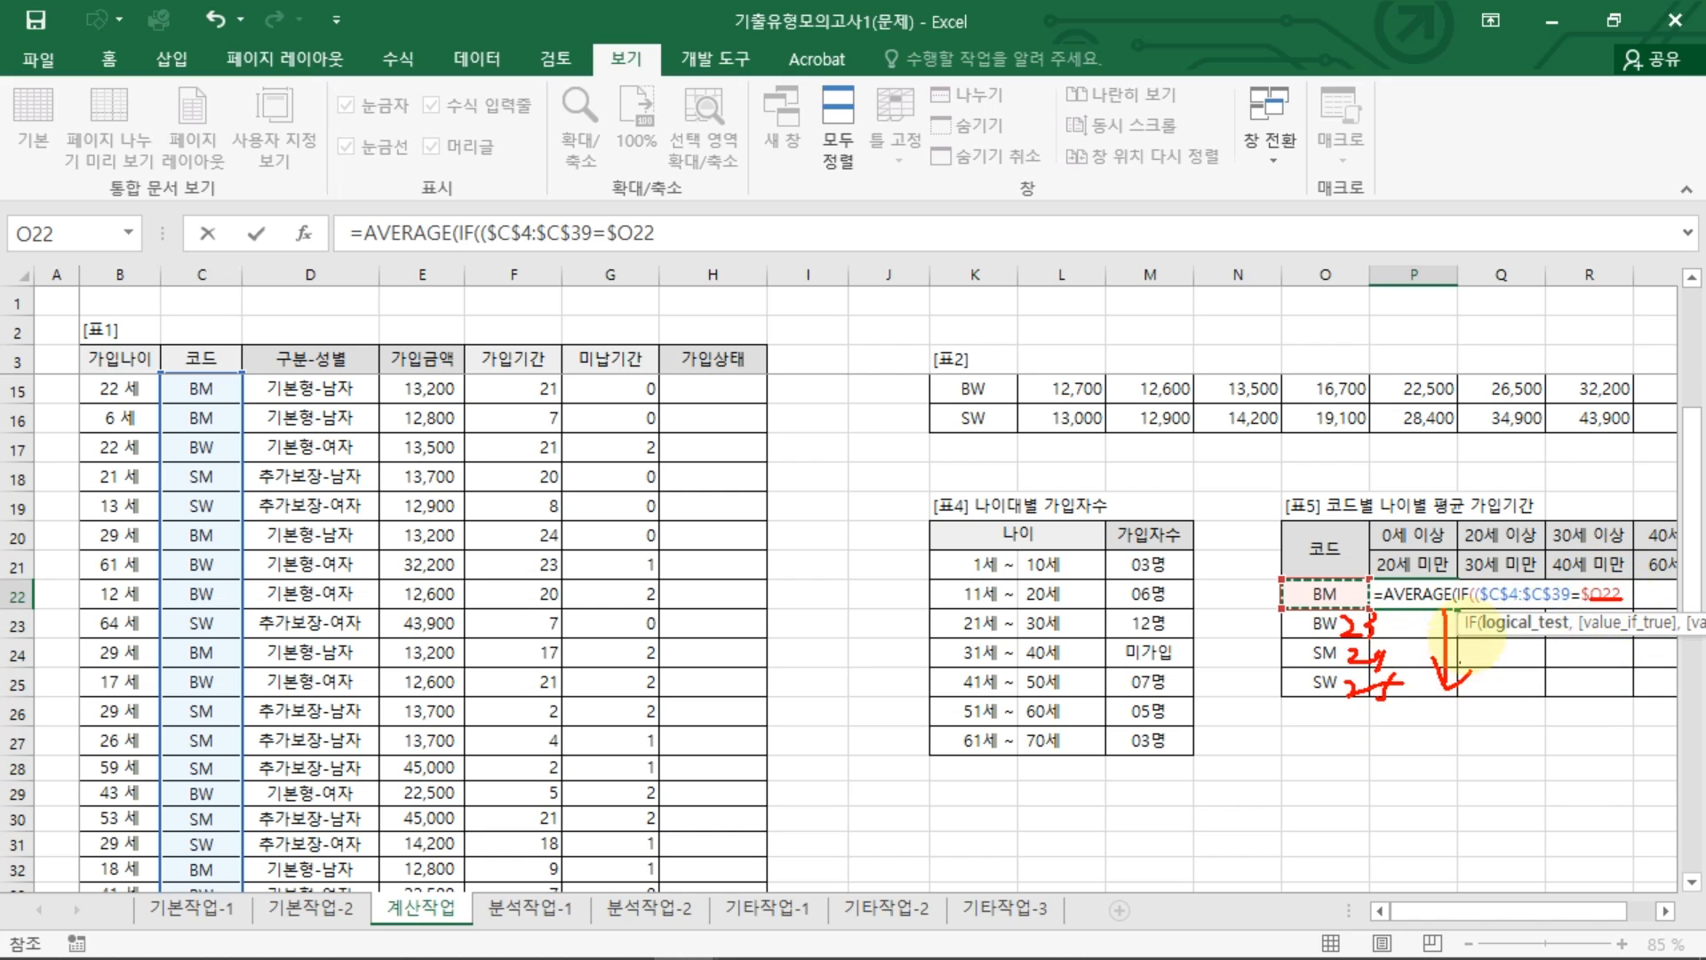
mouse_move(1341, 564)
mouse_down()
mouse_move(1421, 549)
mouse_move(1420, 575)
mouse_up()
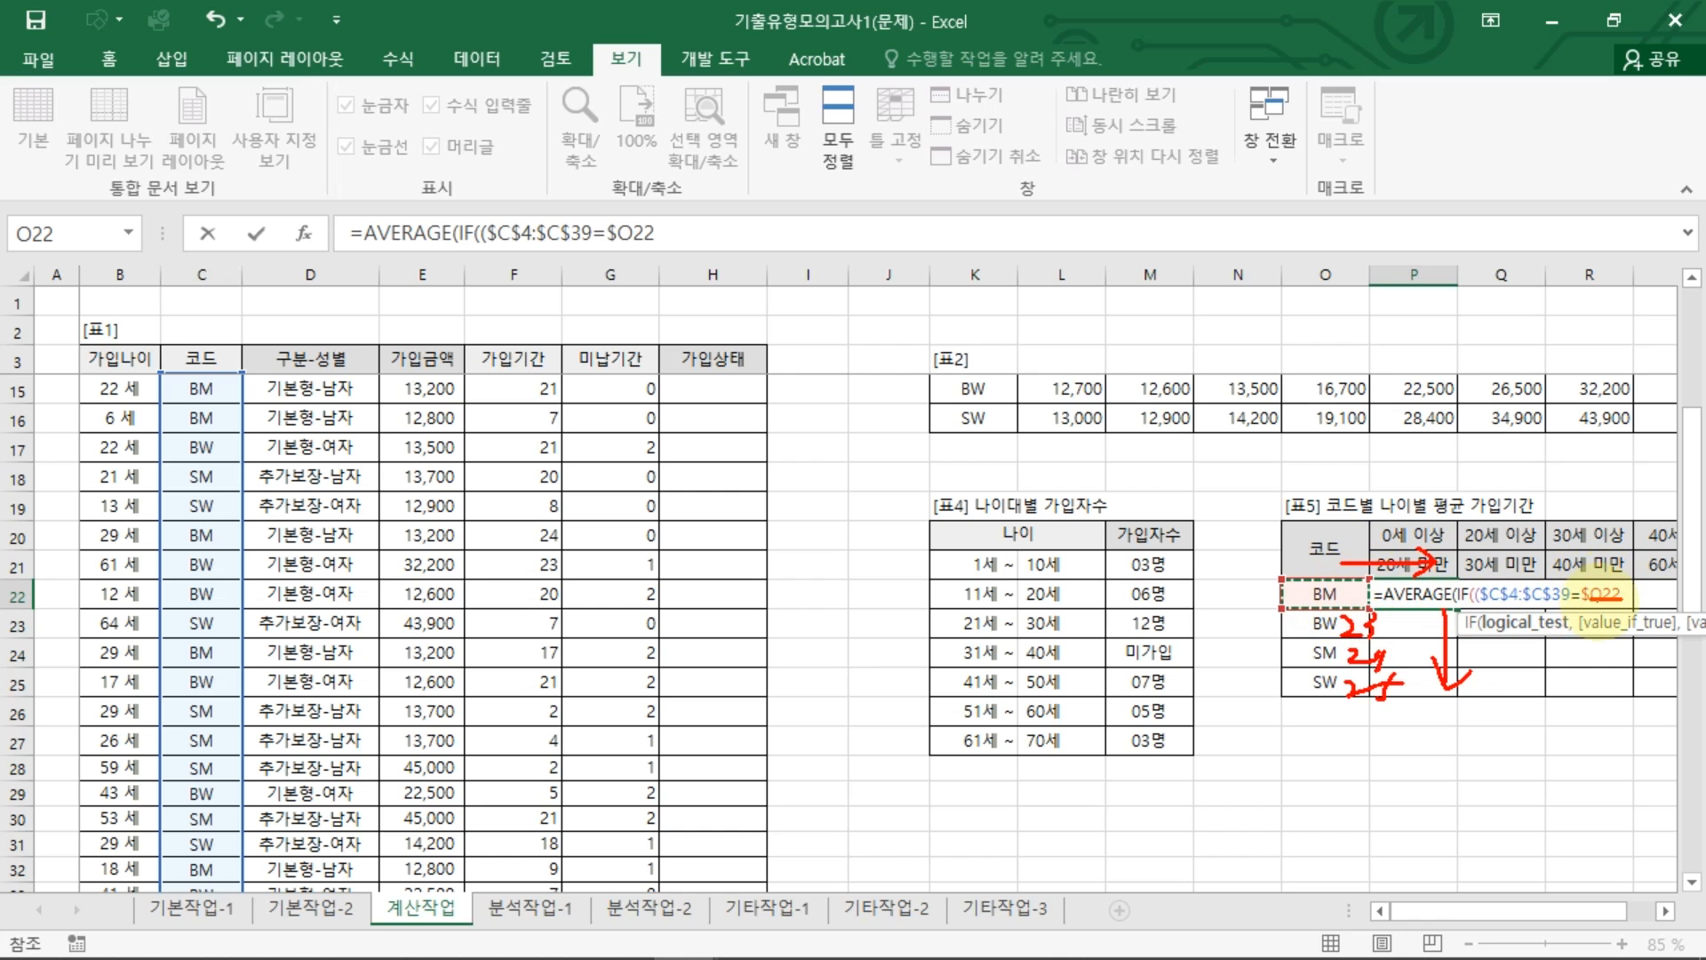
key(Escape)
Step: Close the code condition after $O22 and append *( to open a second condition in the IF test
click(1583, 594)
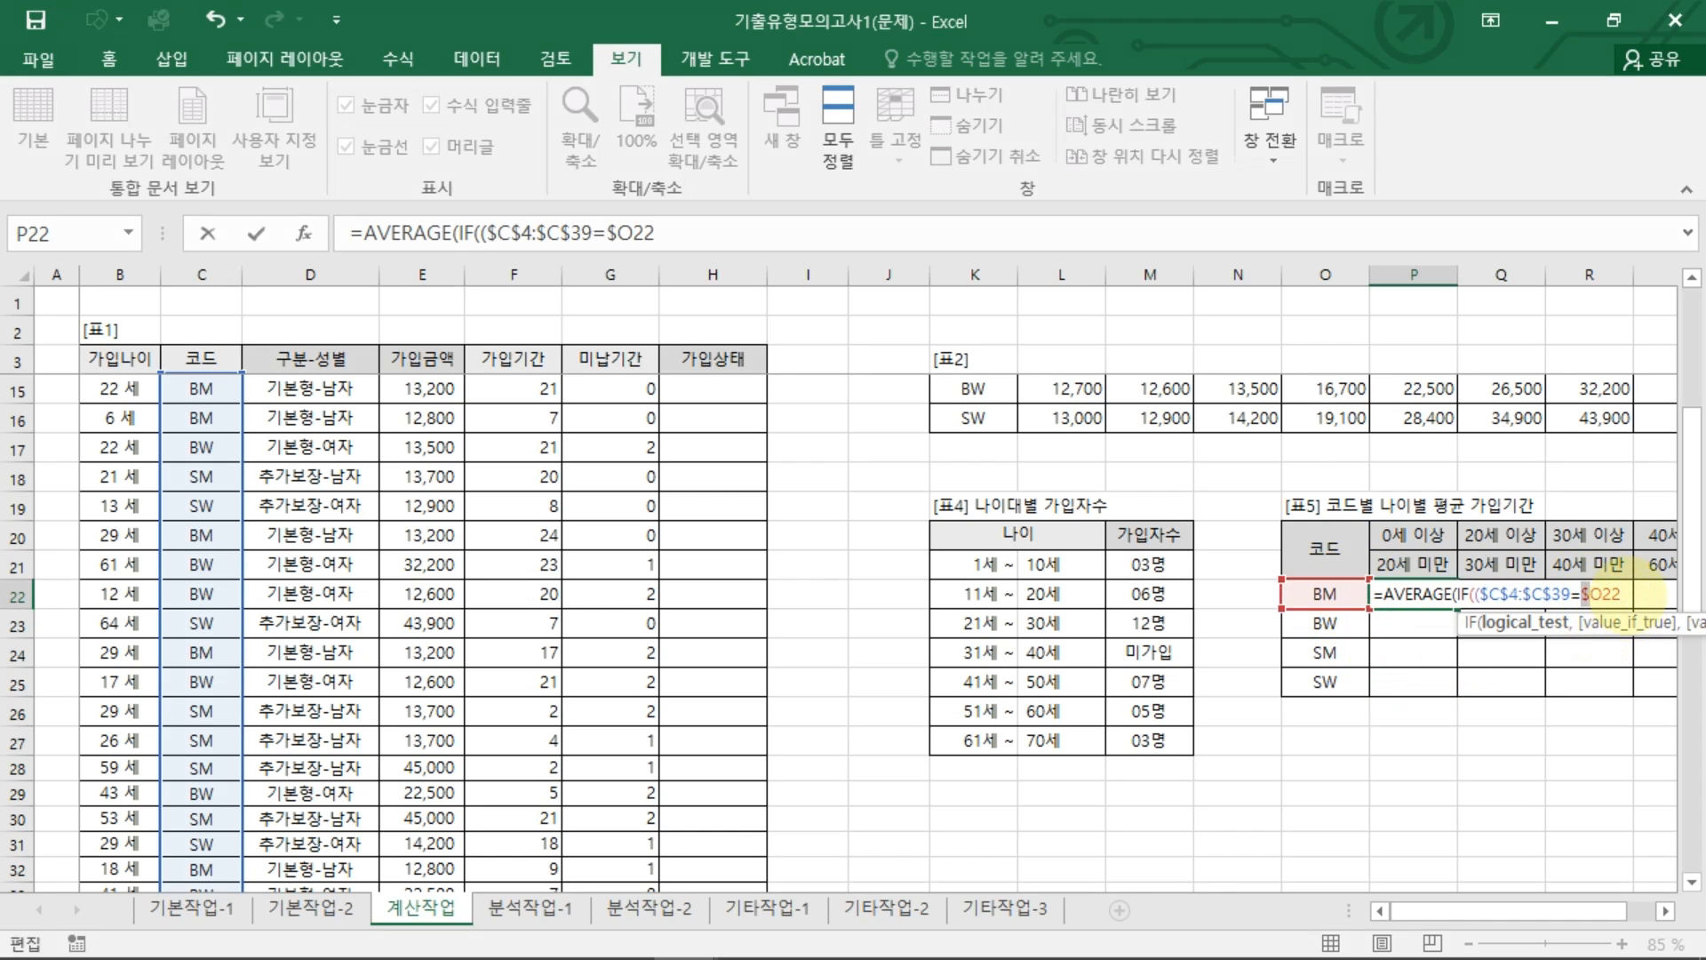
drag(1581, 593, 1622, 594)
click(1626, 593)
text(,)
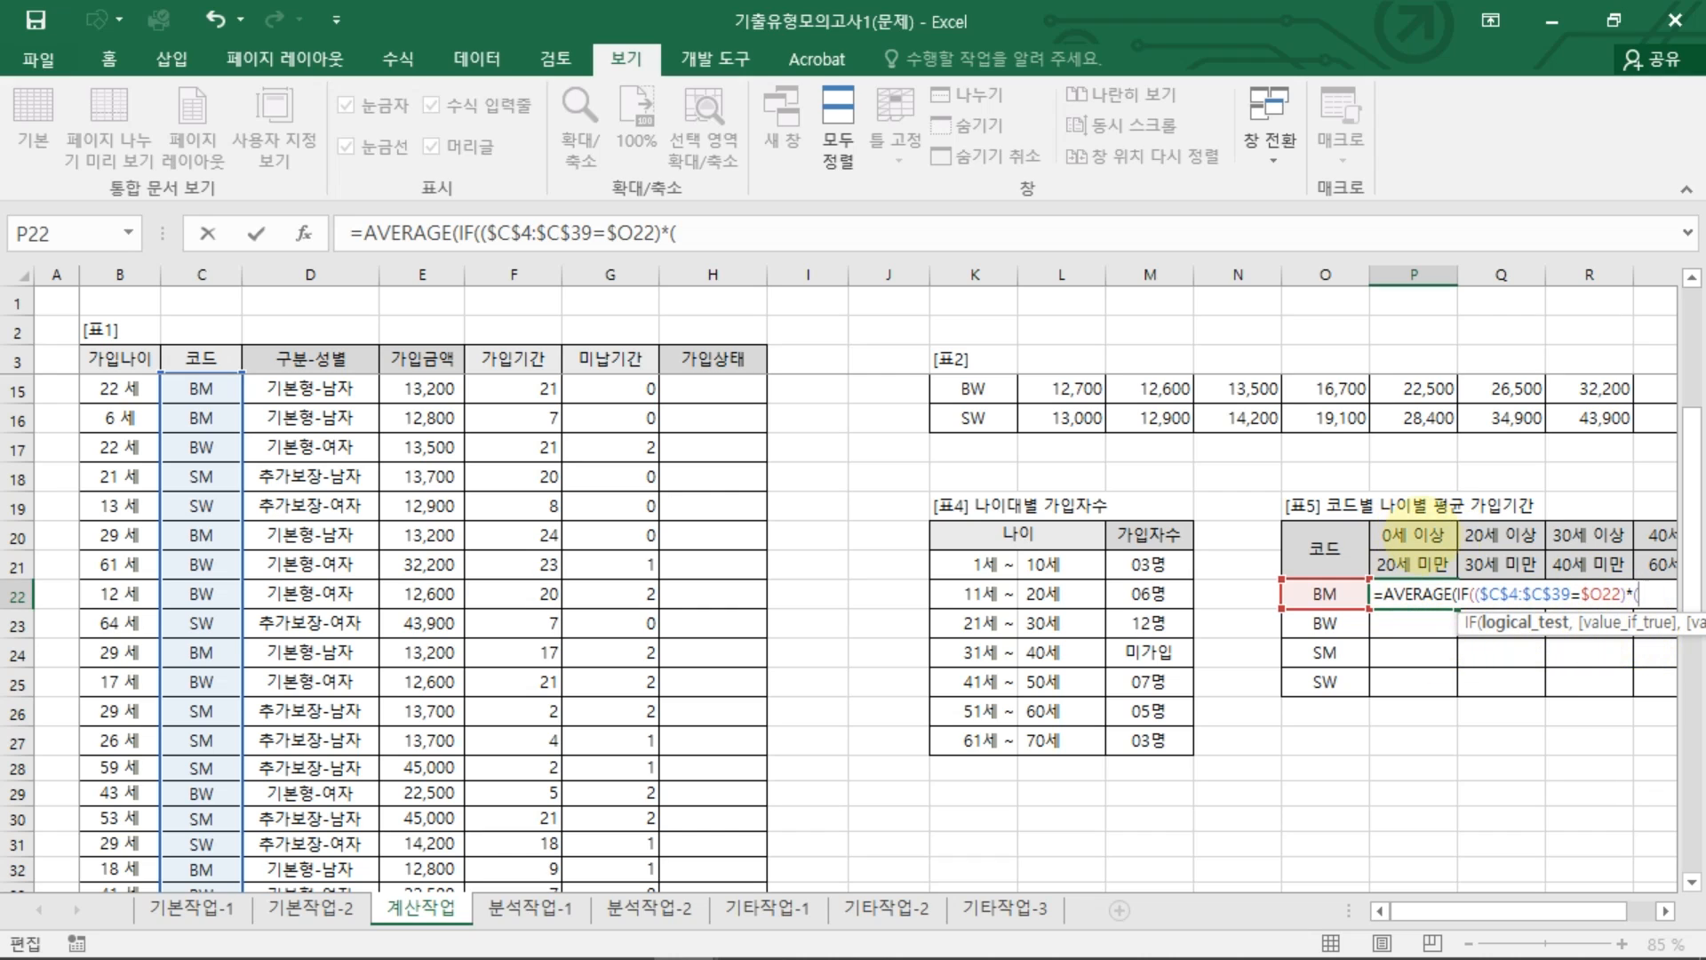
Step: Reference the 가입나이 column of 표1 as $B$4:$B$39 in the second condition and append the >= operator
drag(133, 388, 140, 686)
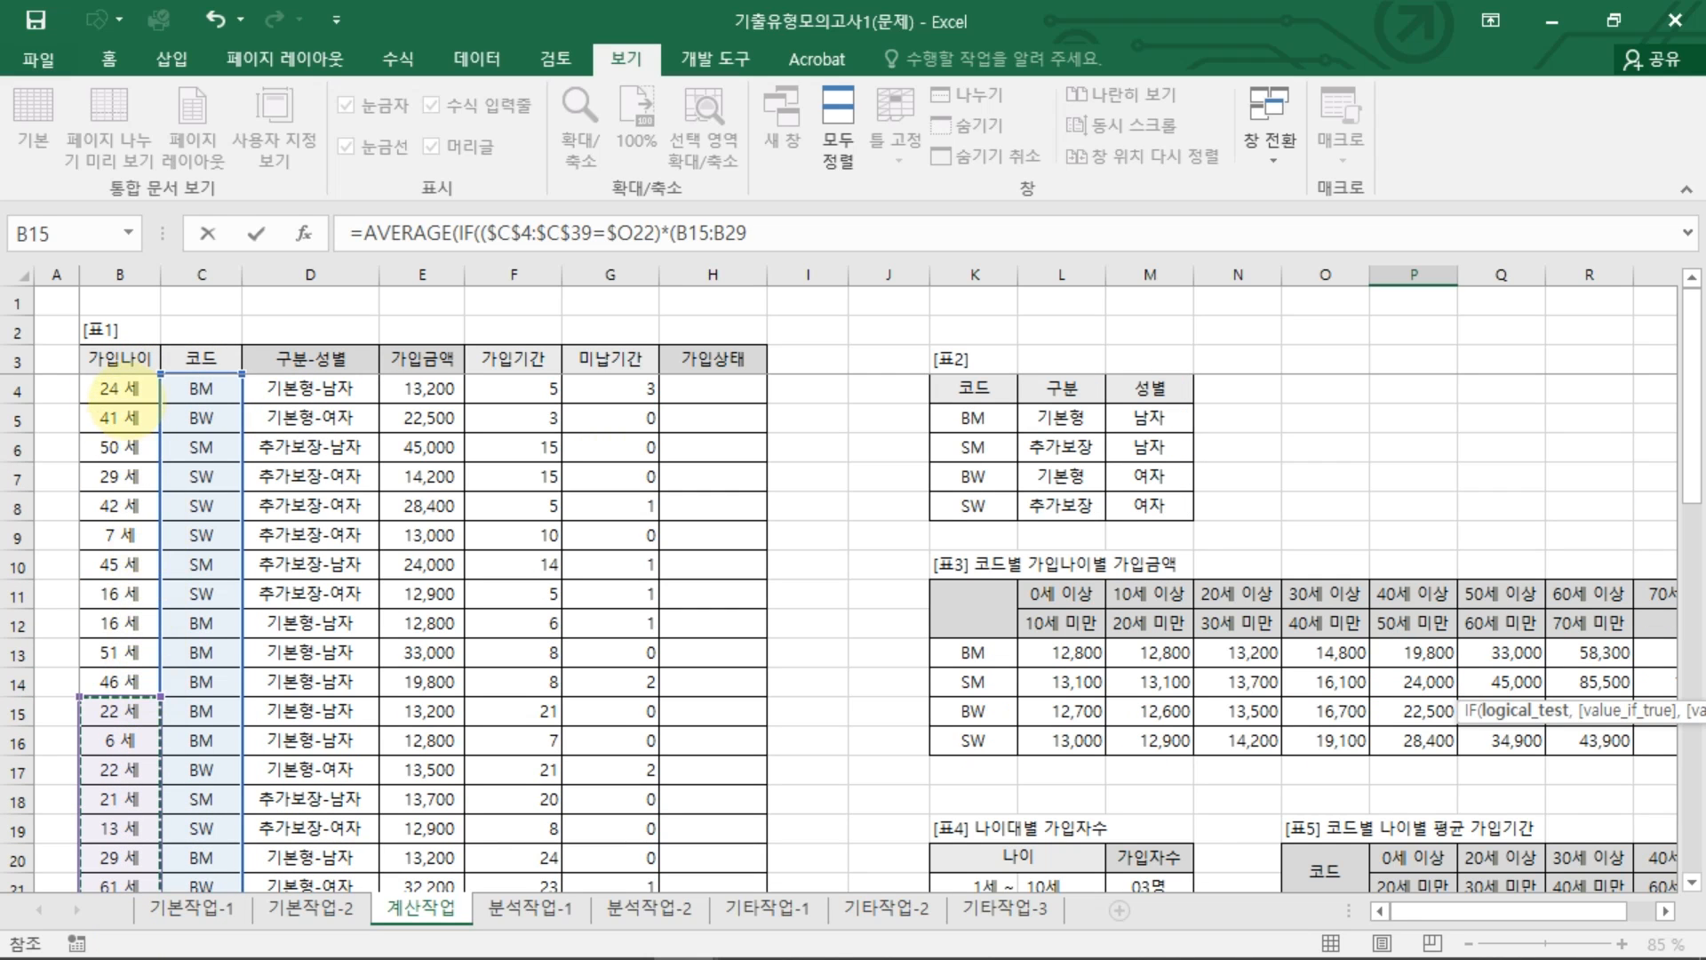
drag(120, 388, 120, 869)
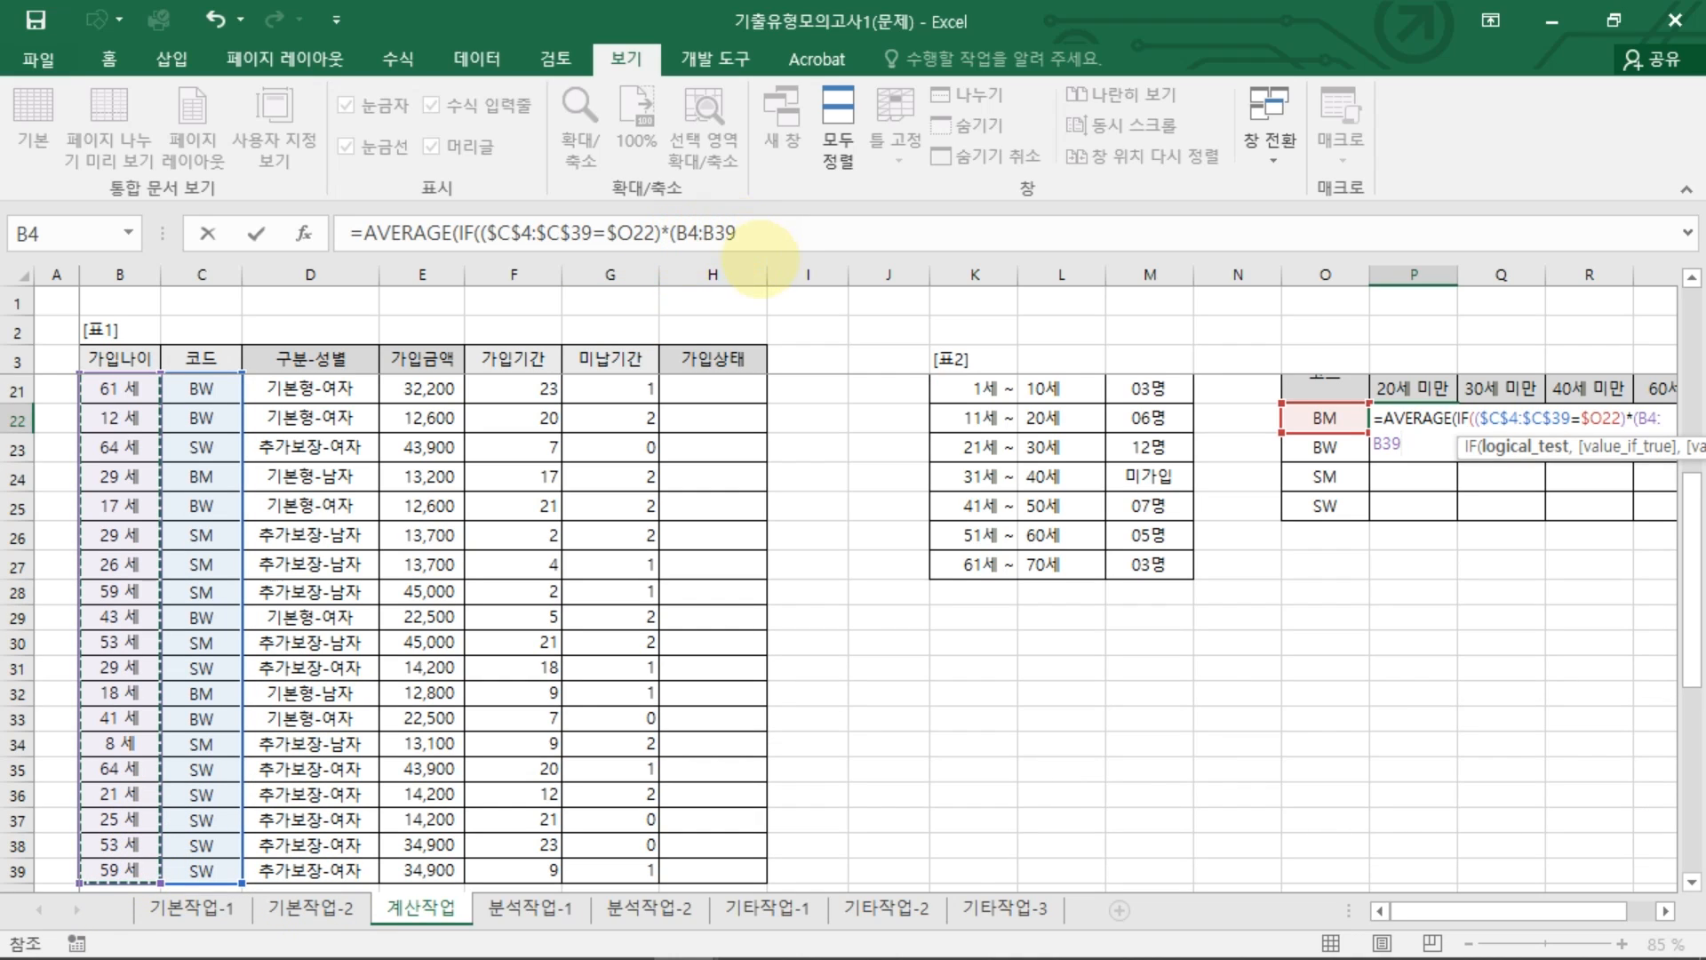
key(F4)
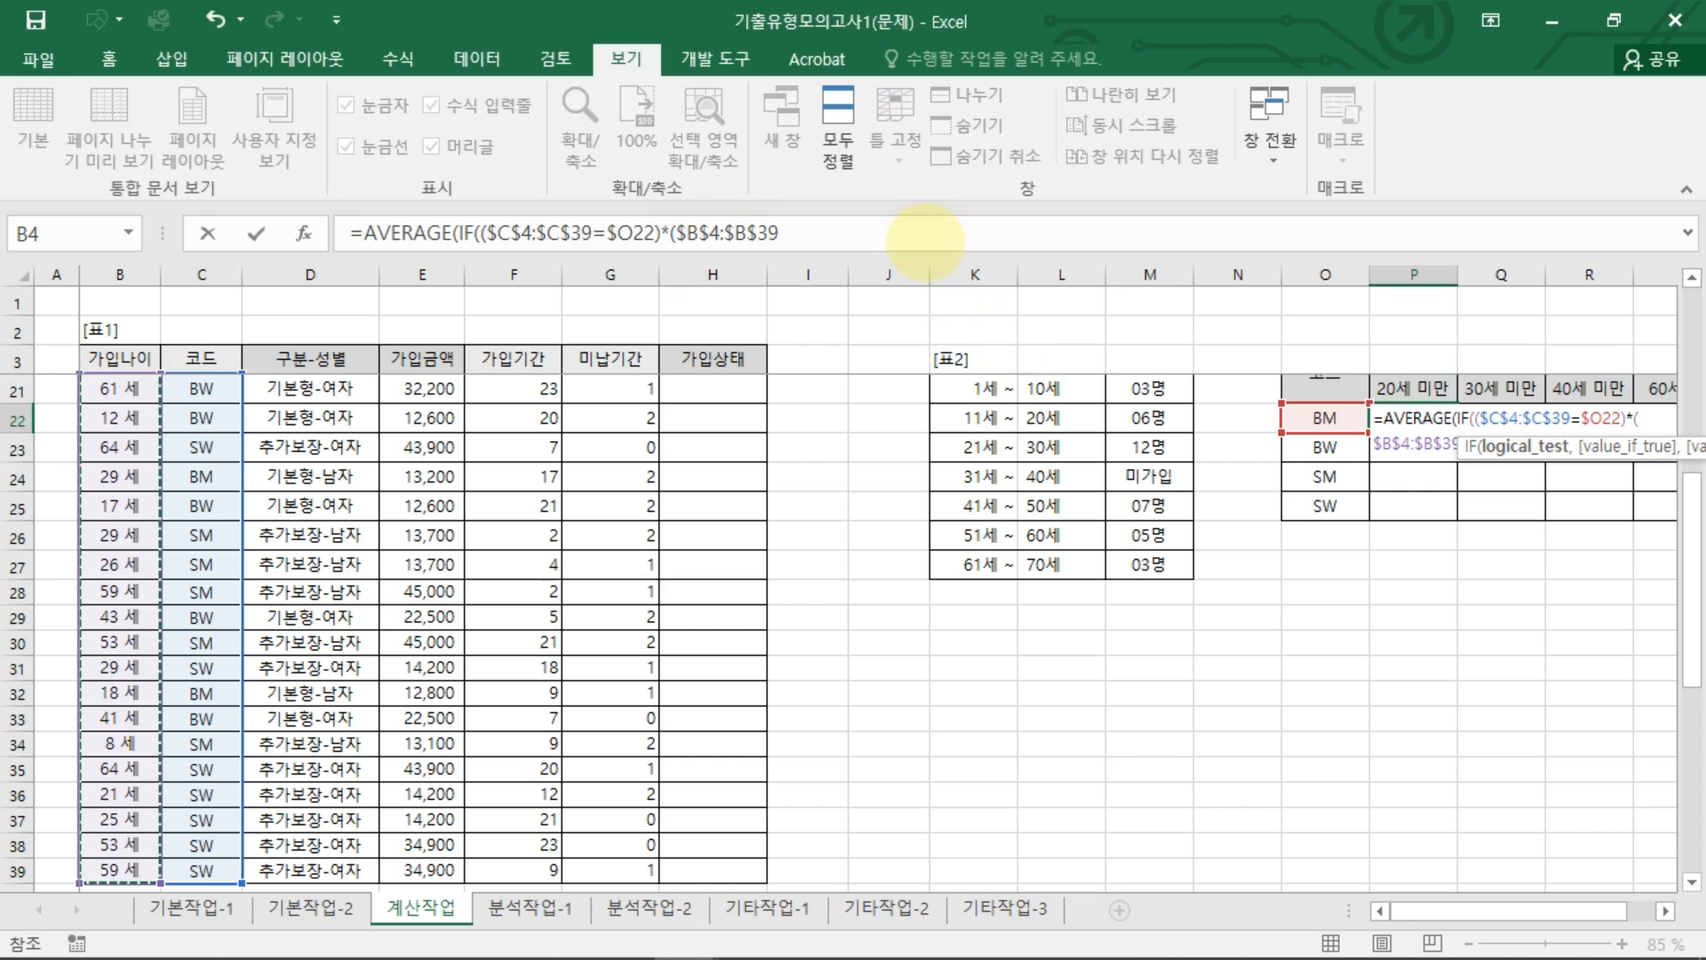
click(924, 234)
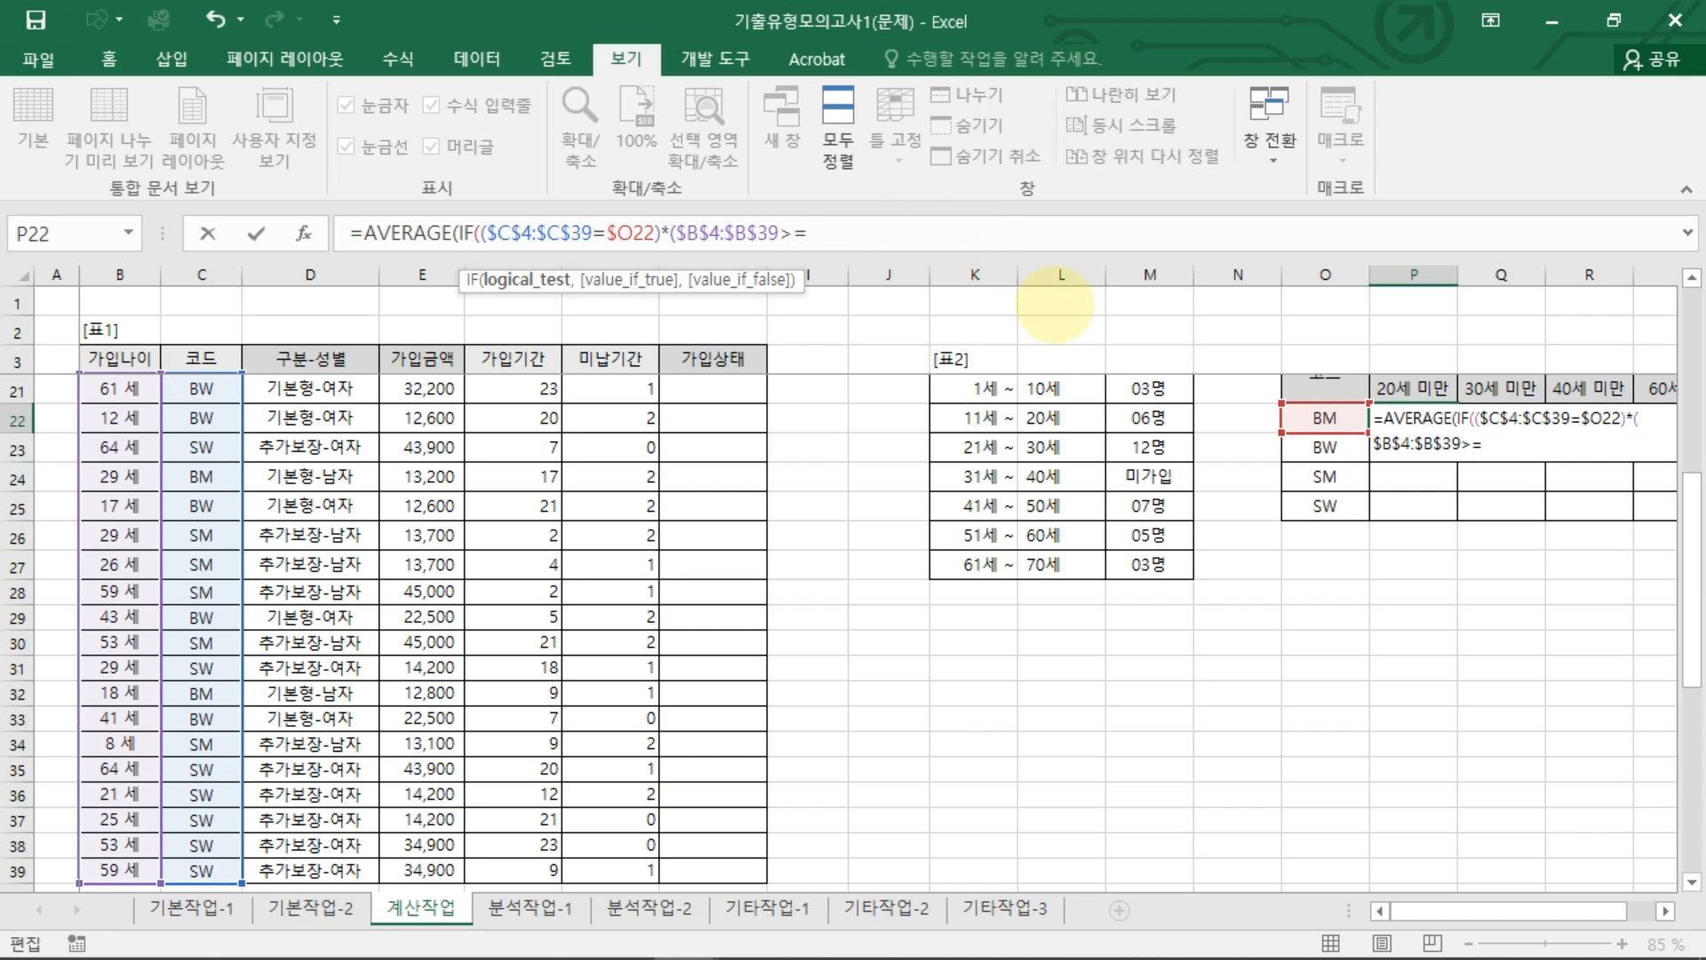
Step: Compare the age range with the 0세 이상 header of 표5 using the row-locked mixed reference P$20
scroll(1510, 622, up, 3)
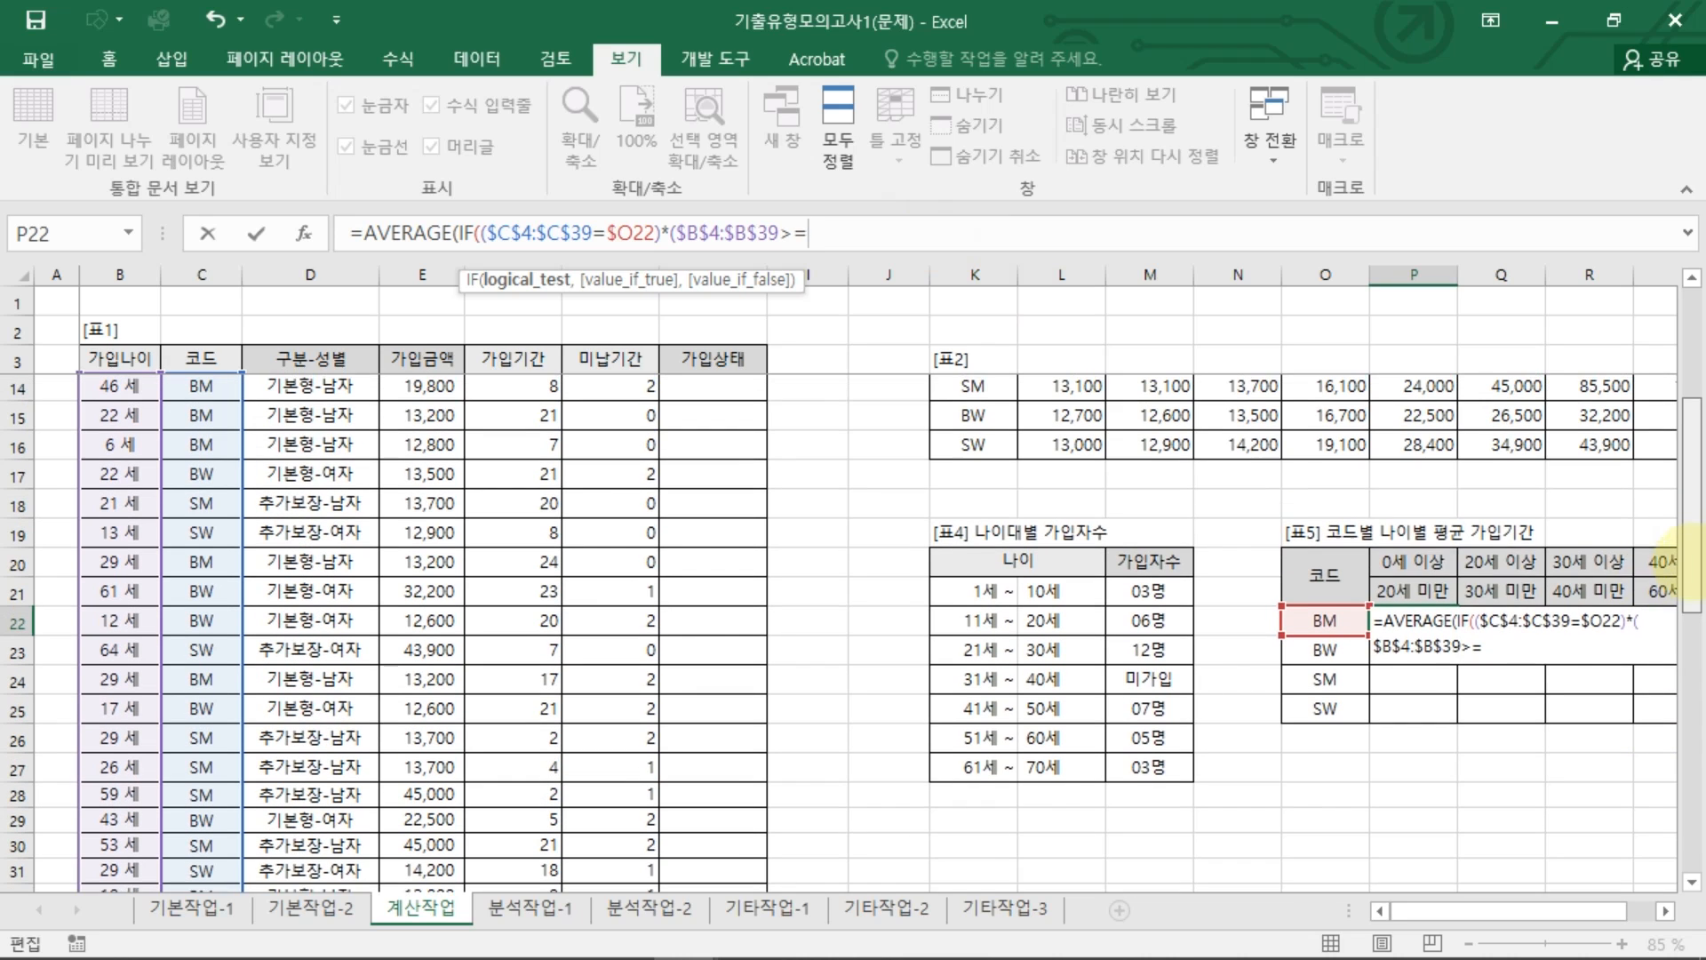
click(1402, 569)
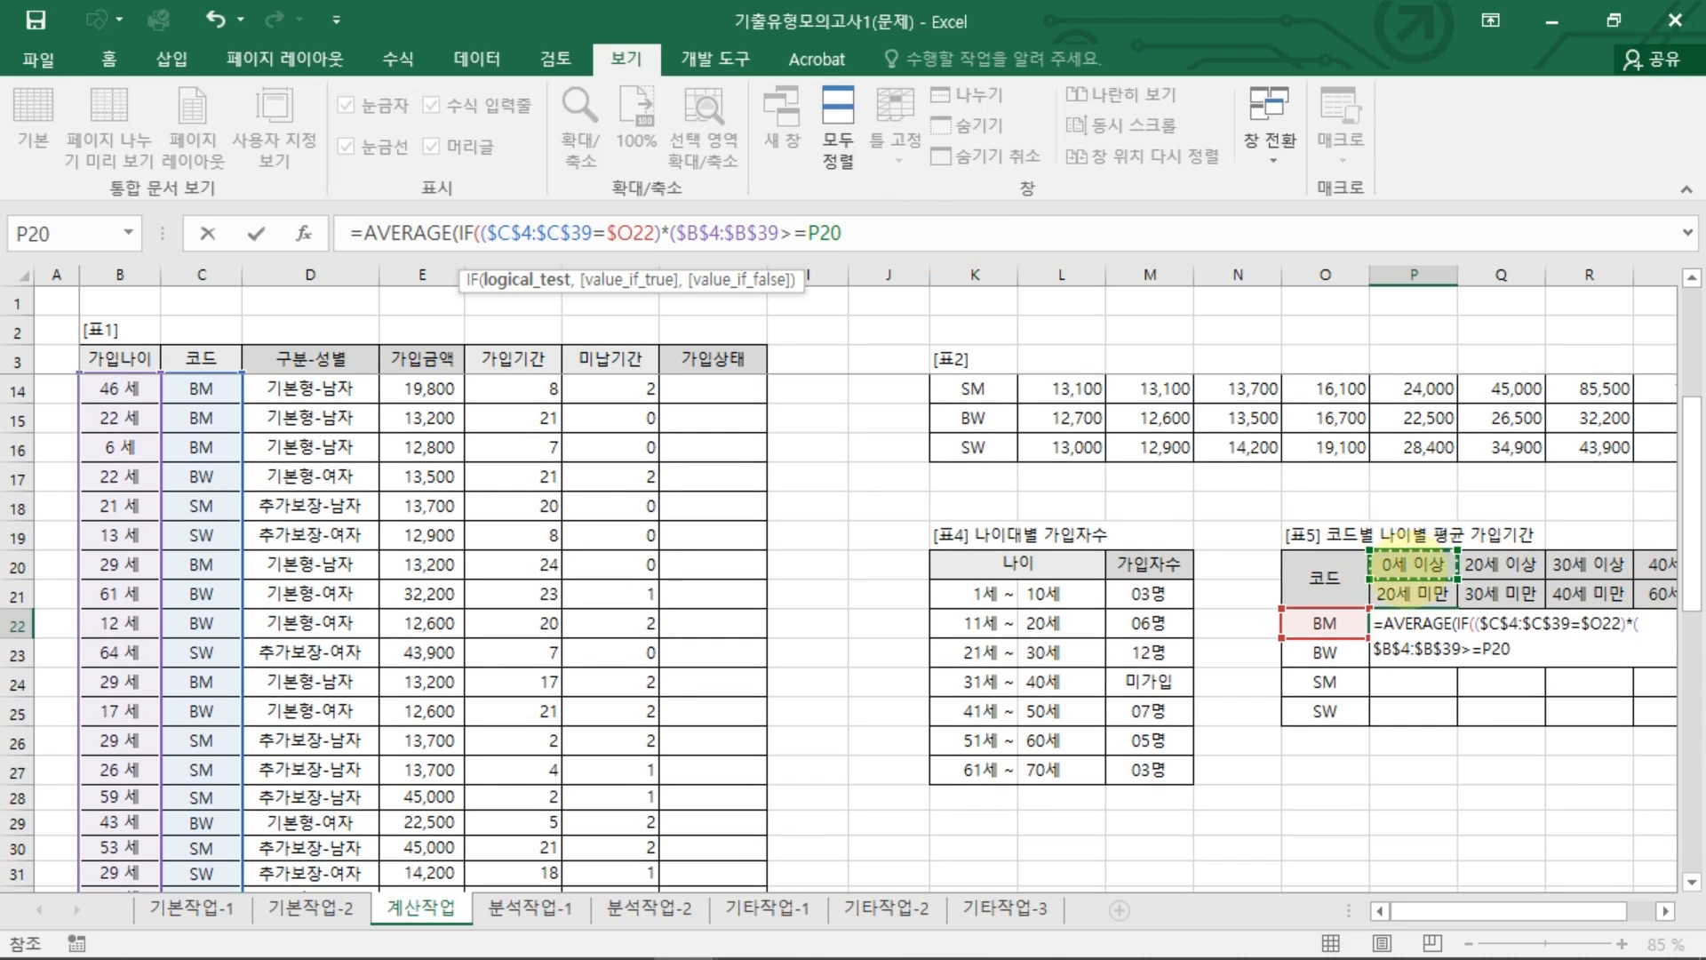
key(F4)
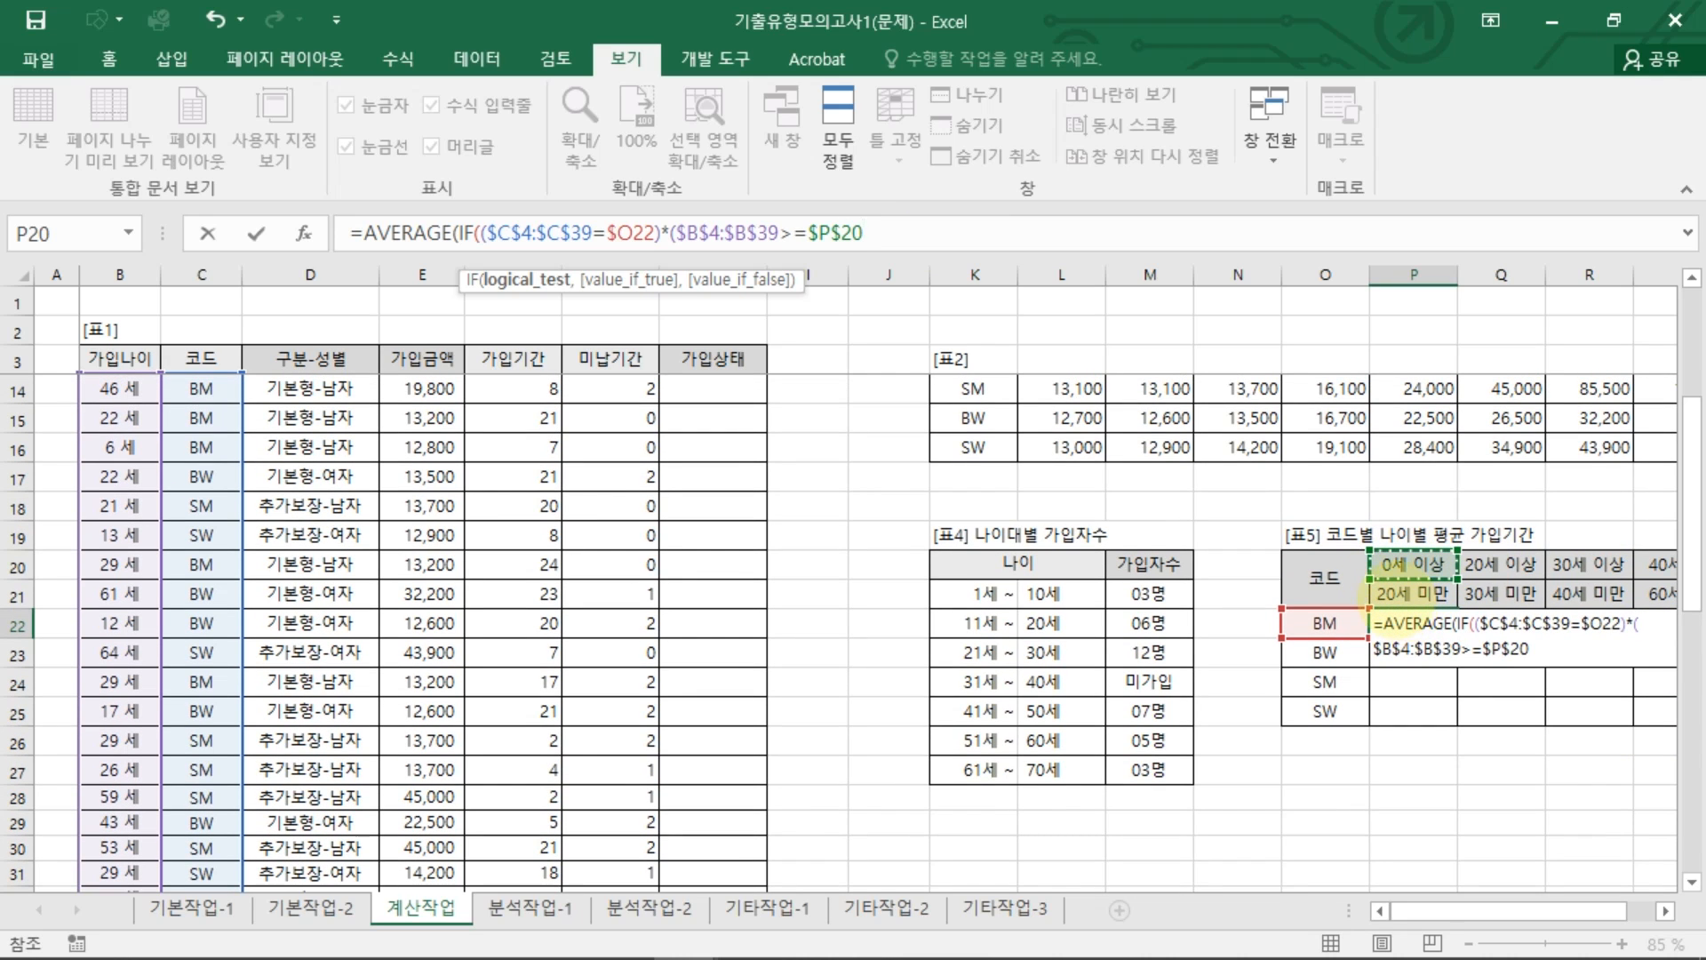
key(F4)
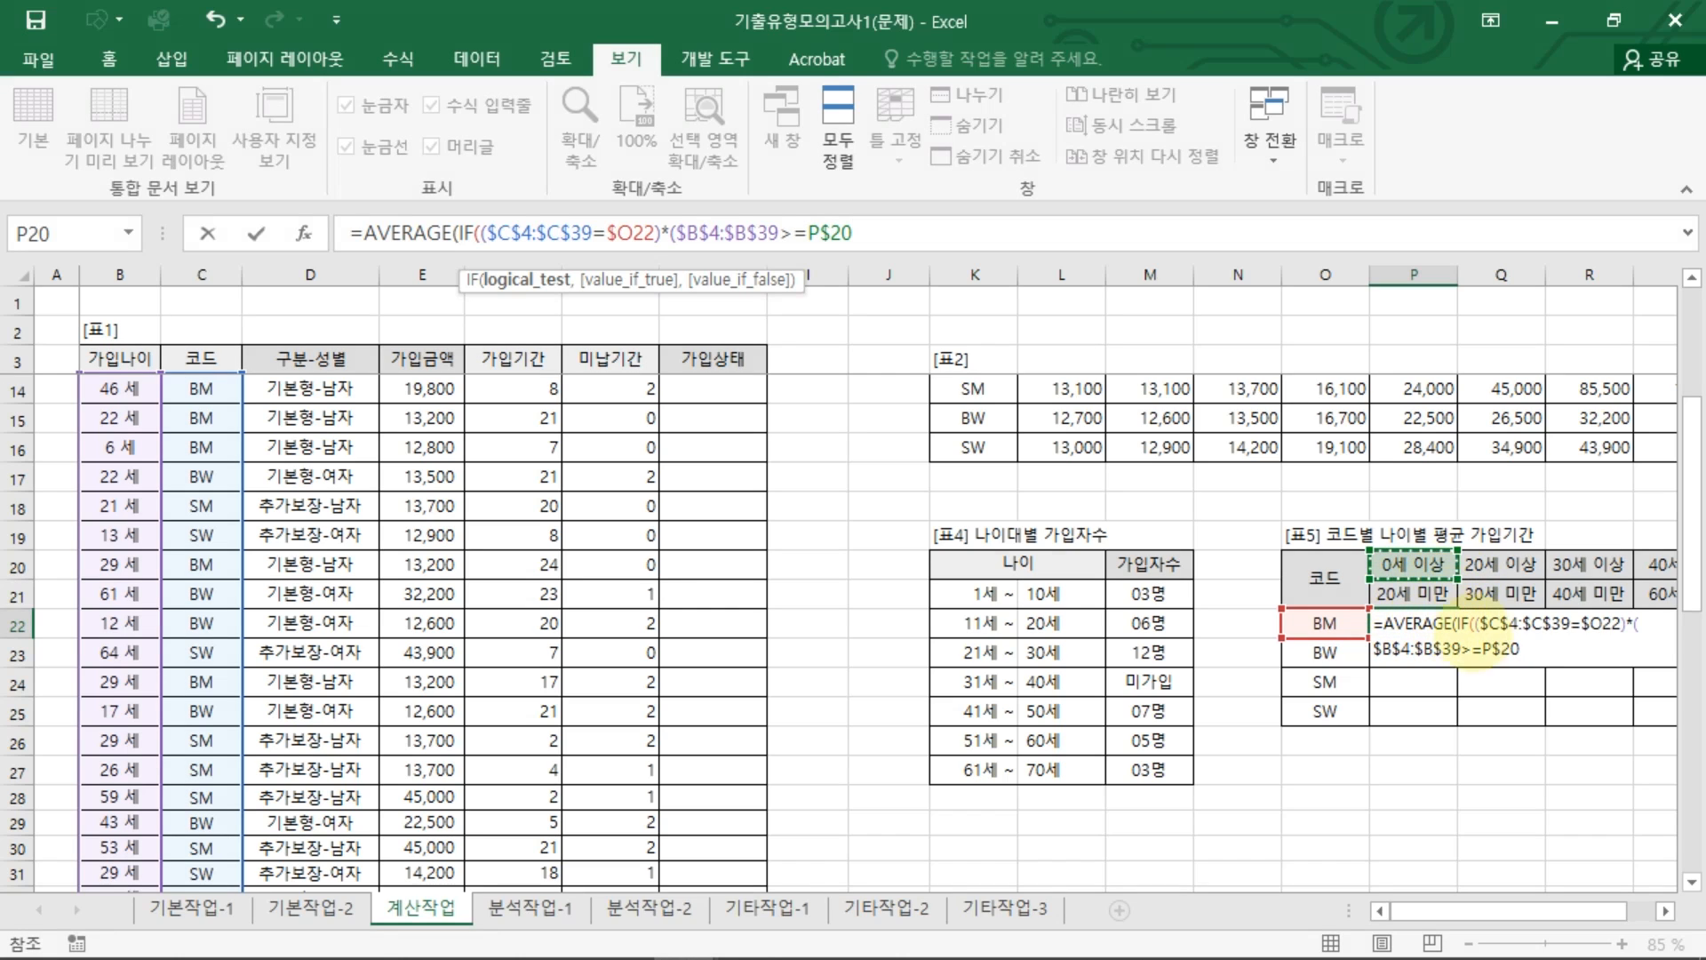
drag(1459, 537, 1549, 530)
drag(1521, 514, 1528, 555)
mouse_move(1437, 639)
mouse_down()
mouse_move(1541, 626)
mouse_move(1523, 645)
mouse_up()
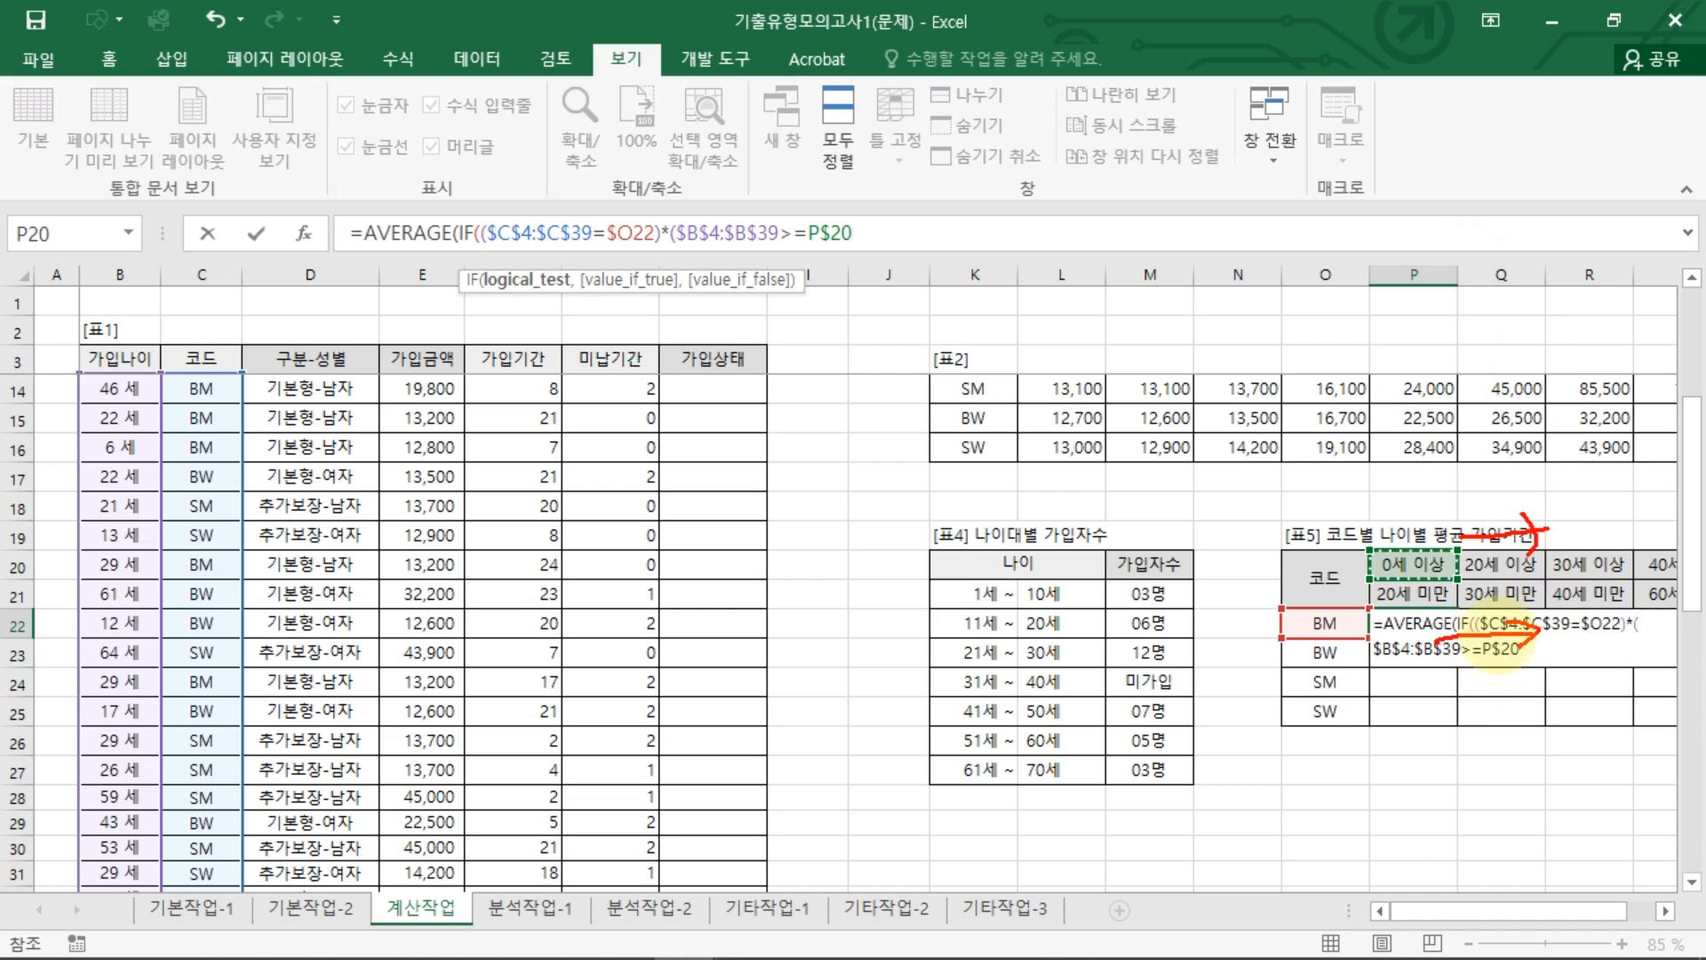
drag(1406, 641, 1398, 701)
mouse_move(1389, 681)
mouse_down()
mouse_move(1434, 690)
mouse_move(1512, 659)
mouse_up()
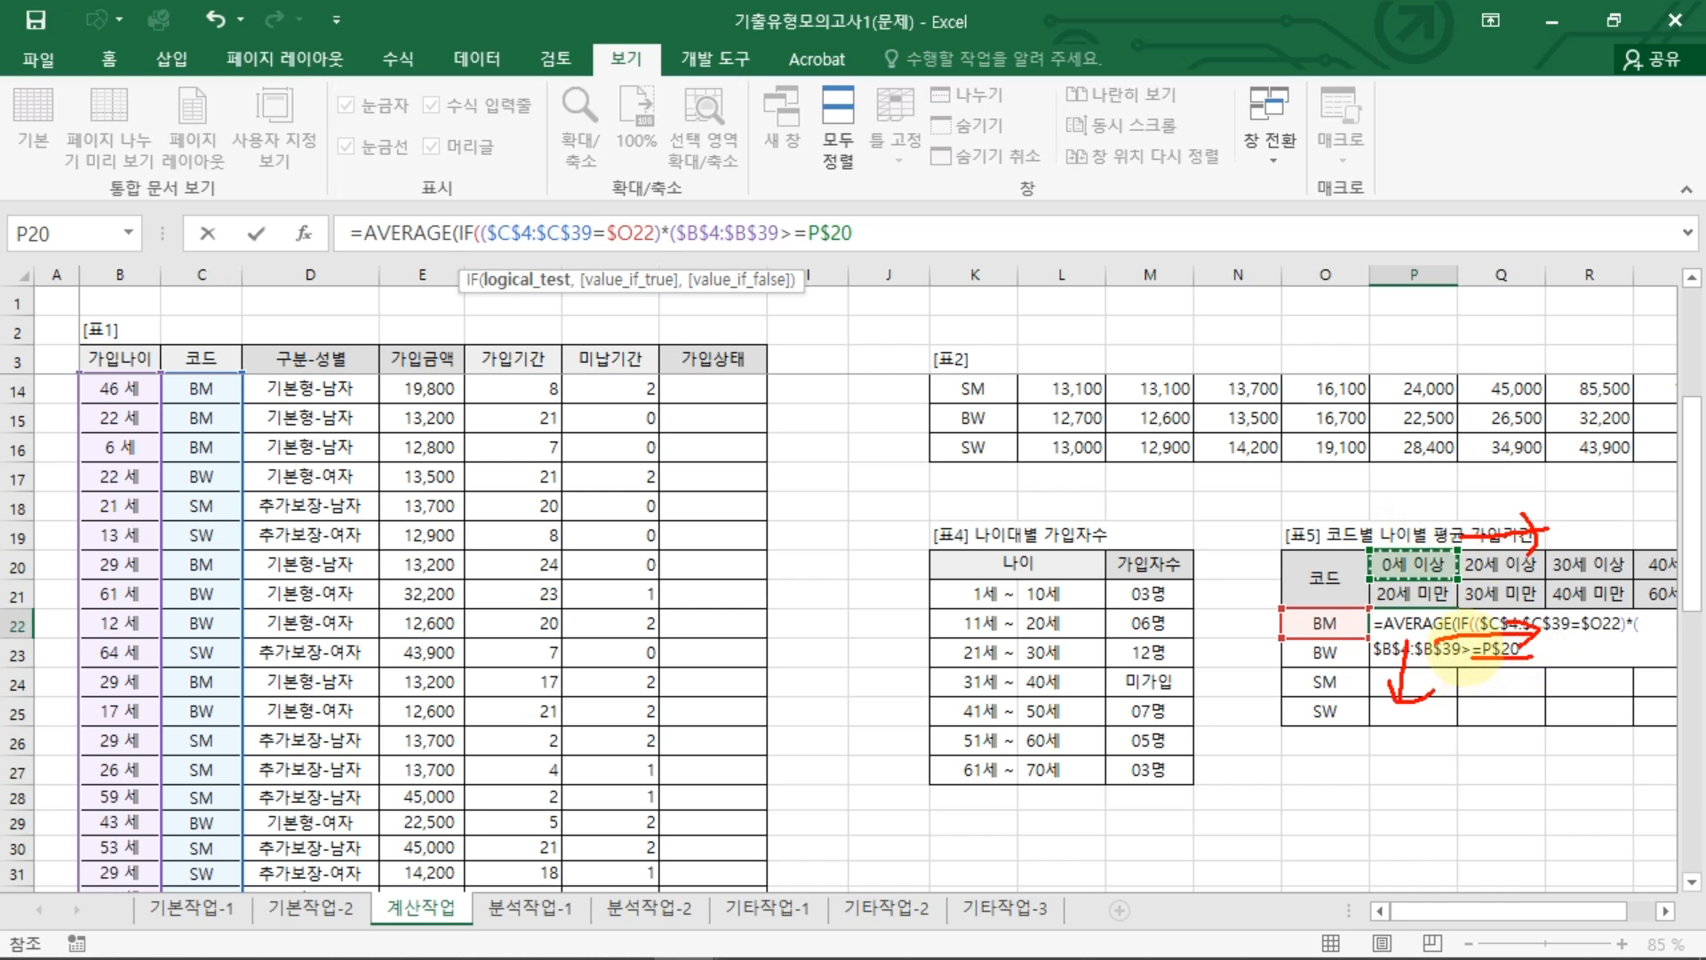
key(Escape)
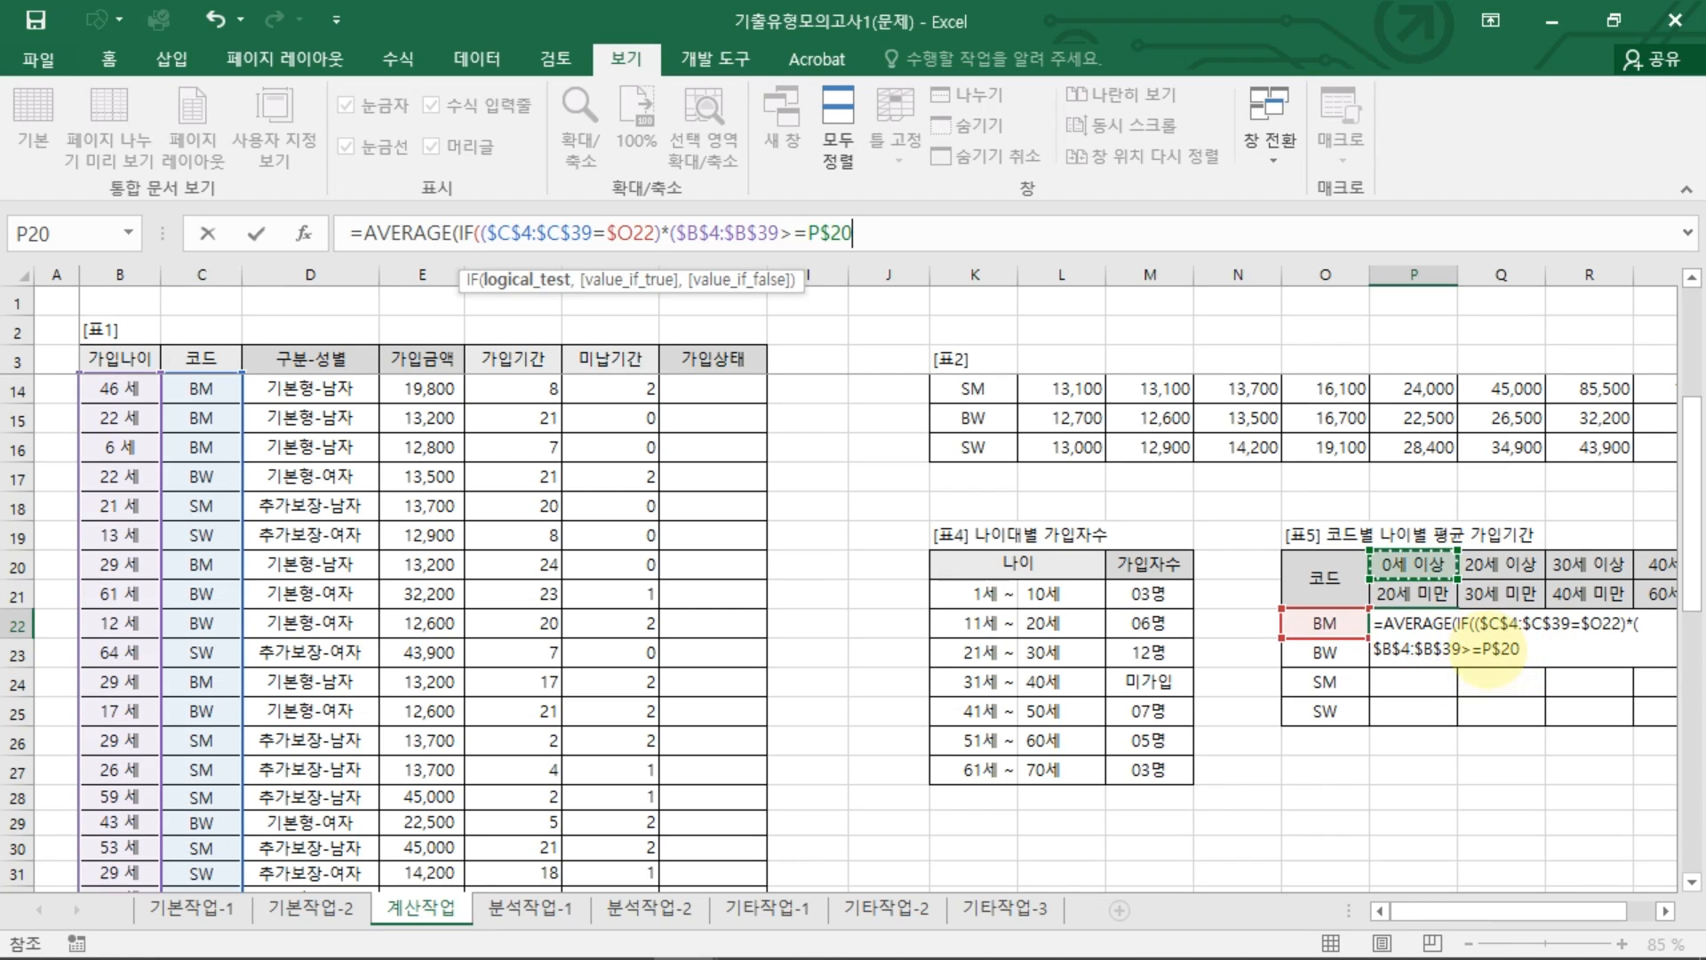
drag(1484, 651, 1541, 657)
Step: Close the lower age condition, open a third one with *(, and reference the 가입나이 column as $B$4:$B$39
click(1542, 649)
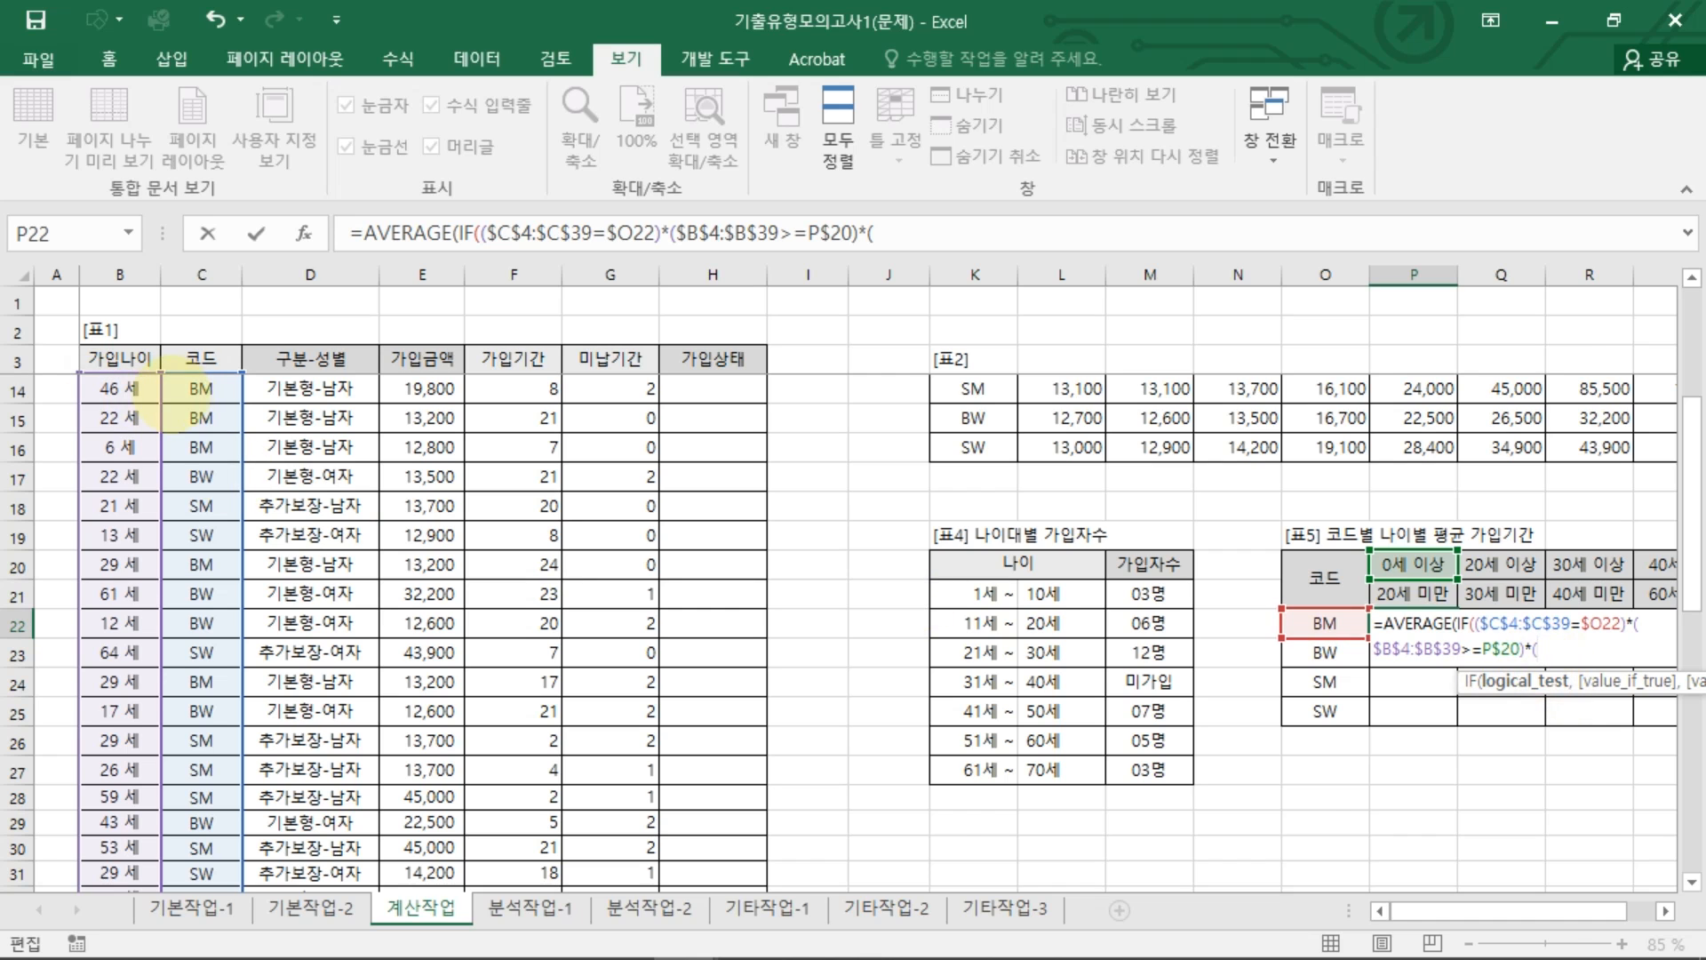
scroll(173, 404, up, 4)
click(119, 389)
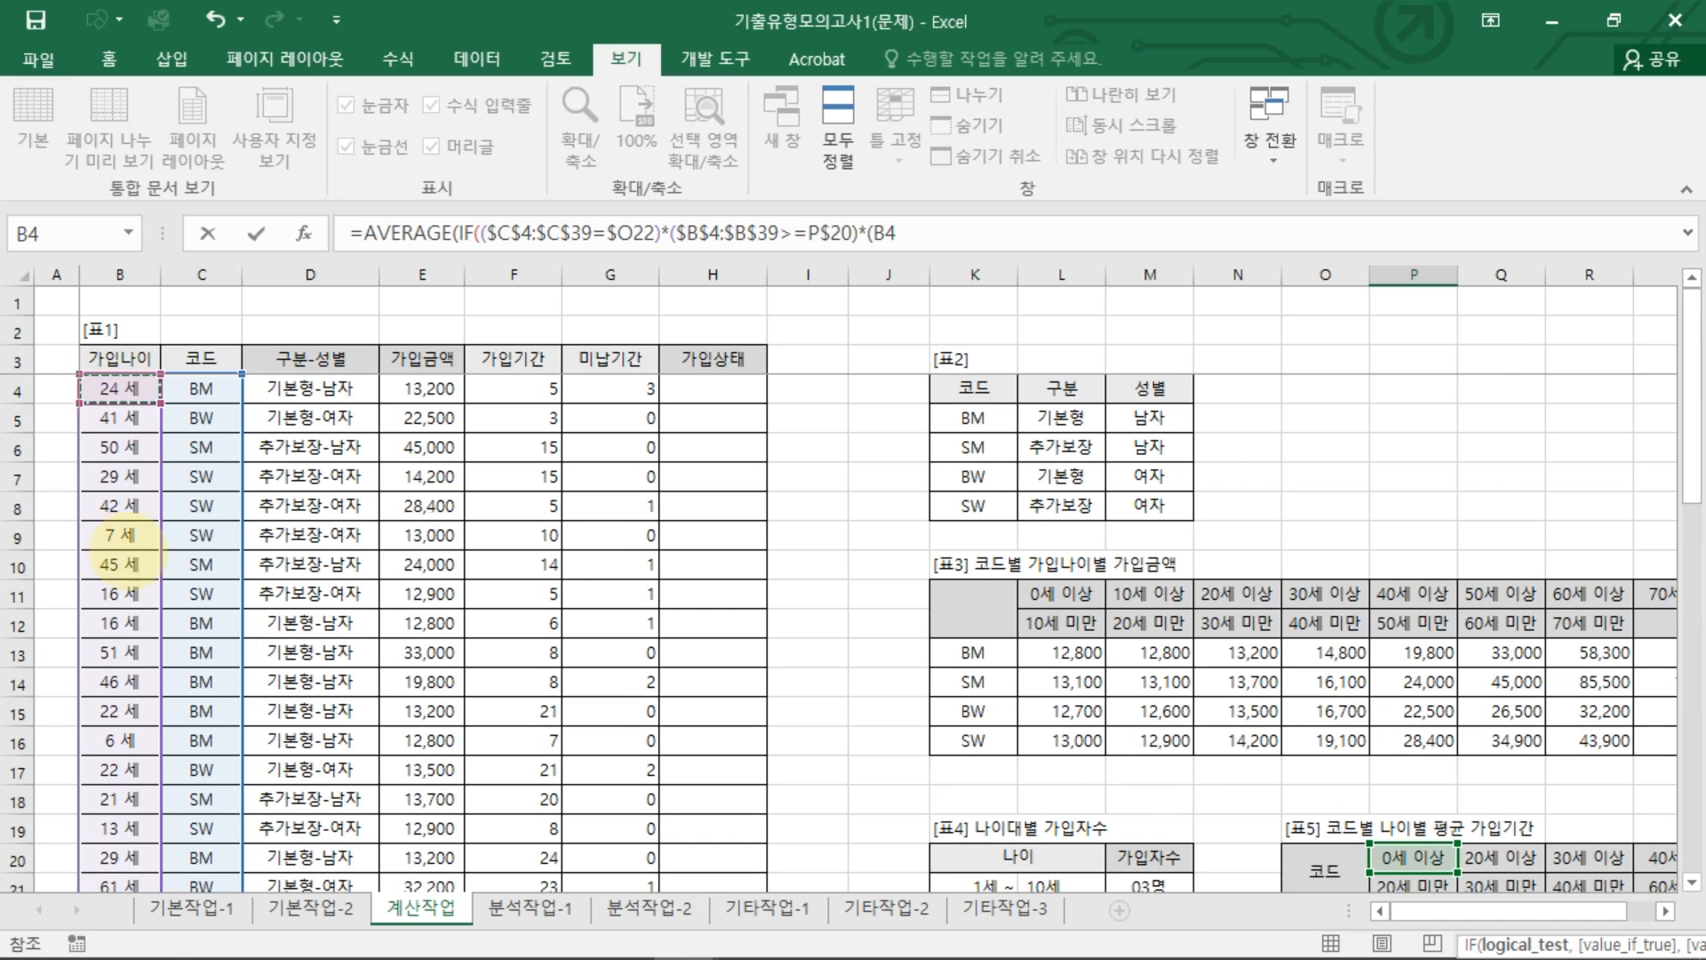
drag(133, 555, 147, 878)
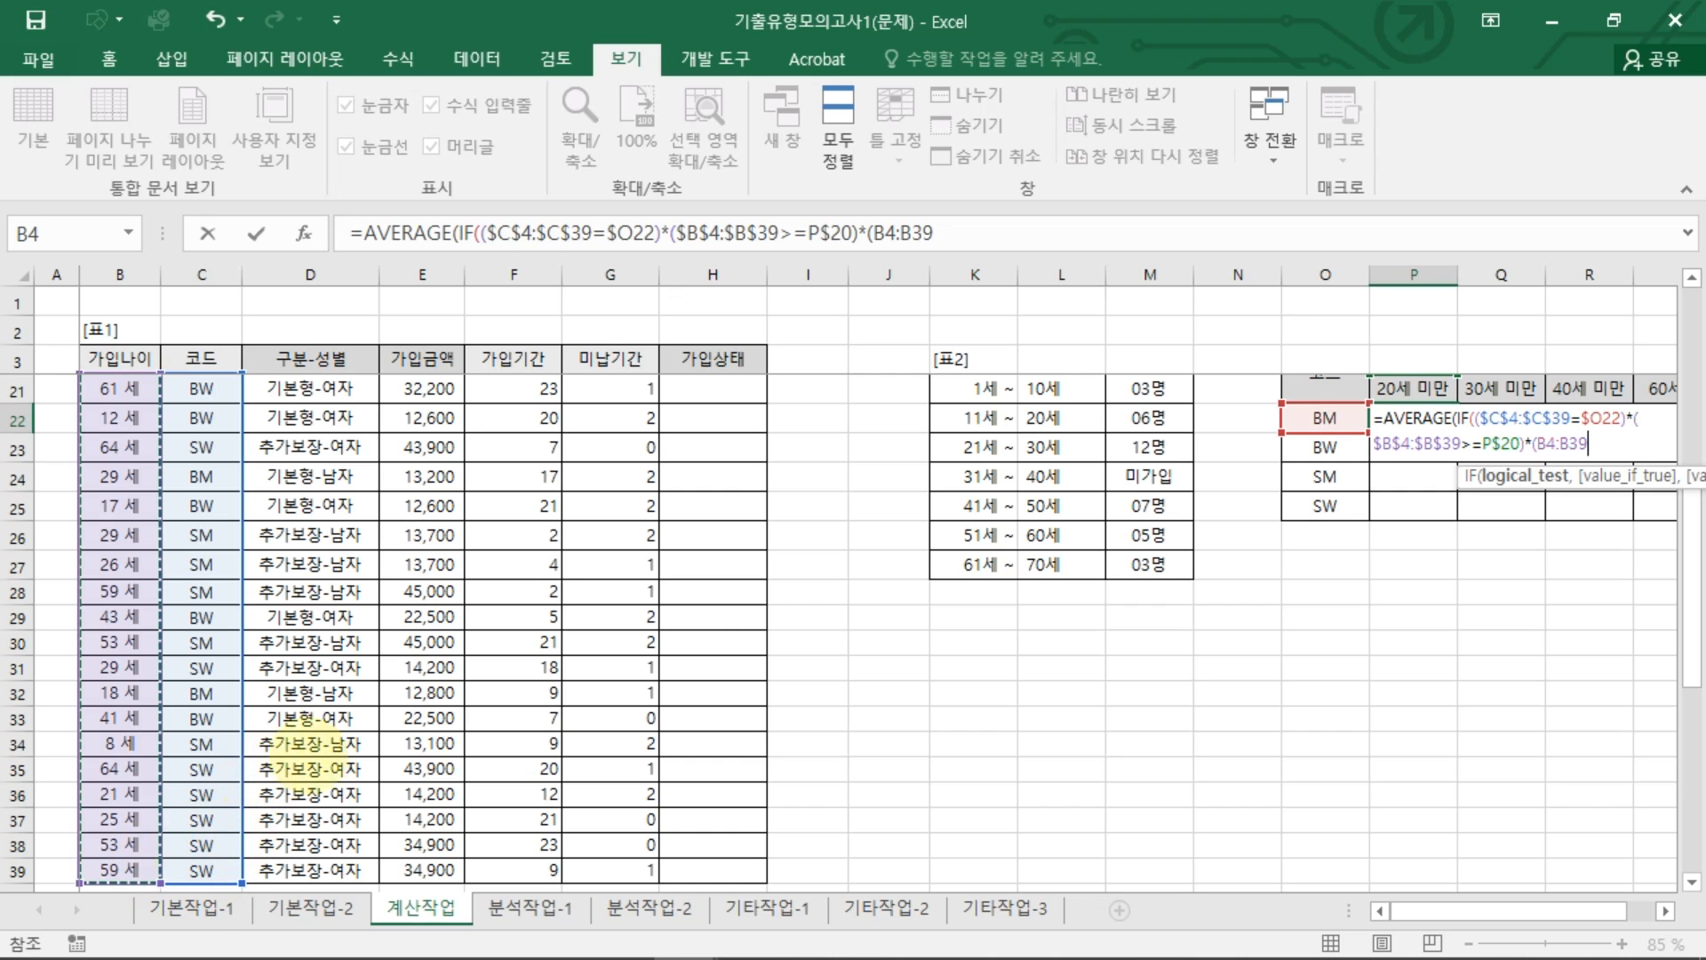
key(F4)
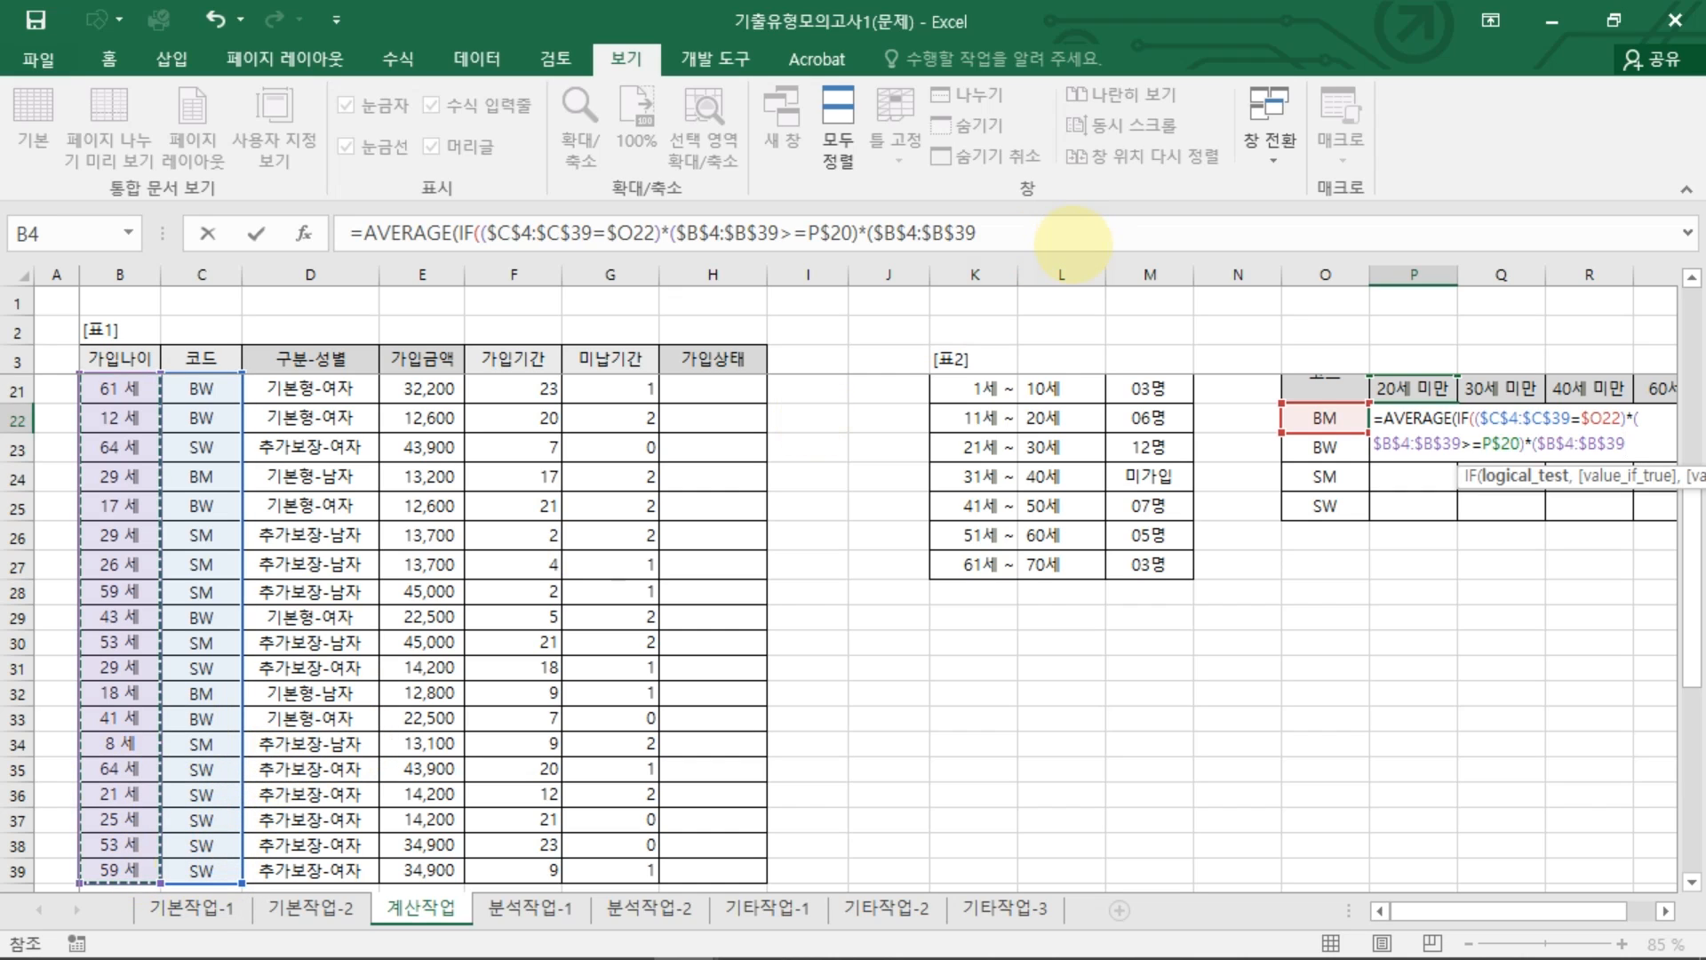
Step: Require the age range to be less than the 20세 미만 header with the row-locked reference P$21 and close the condition
text(<)
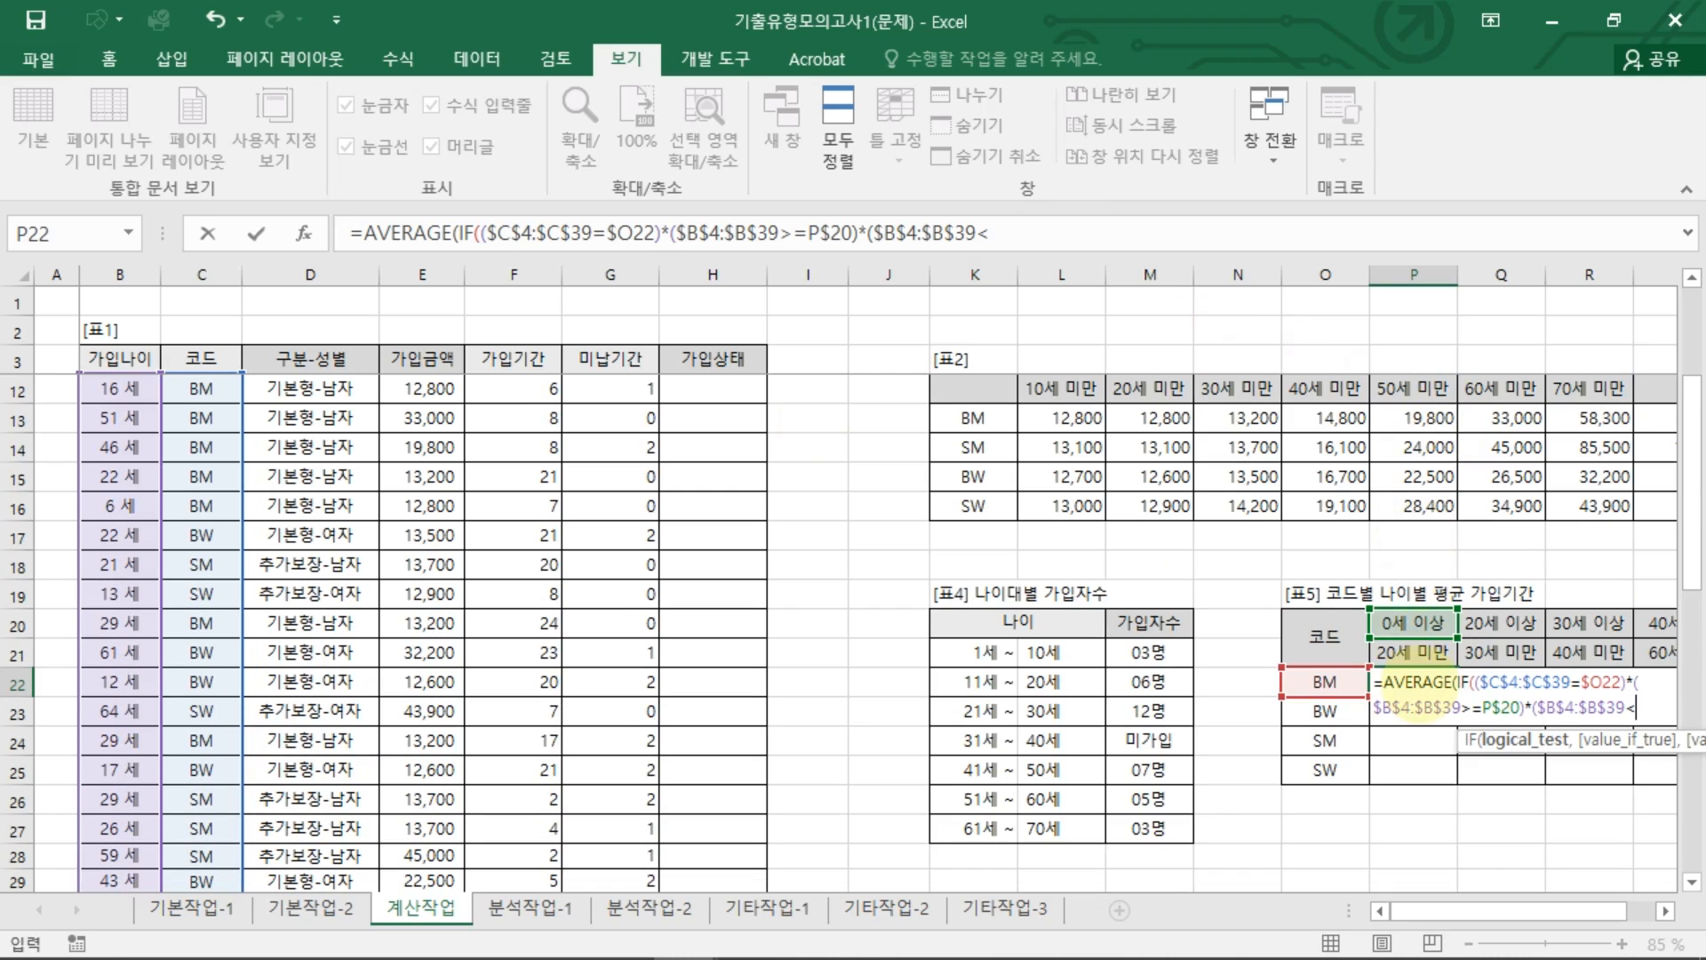
click(1413, 652)
key(F4)
key(F4)
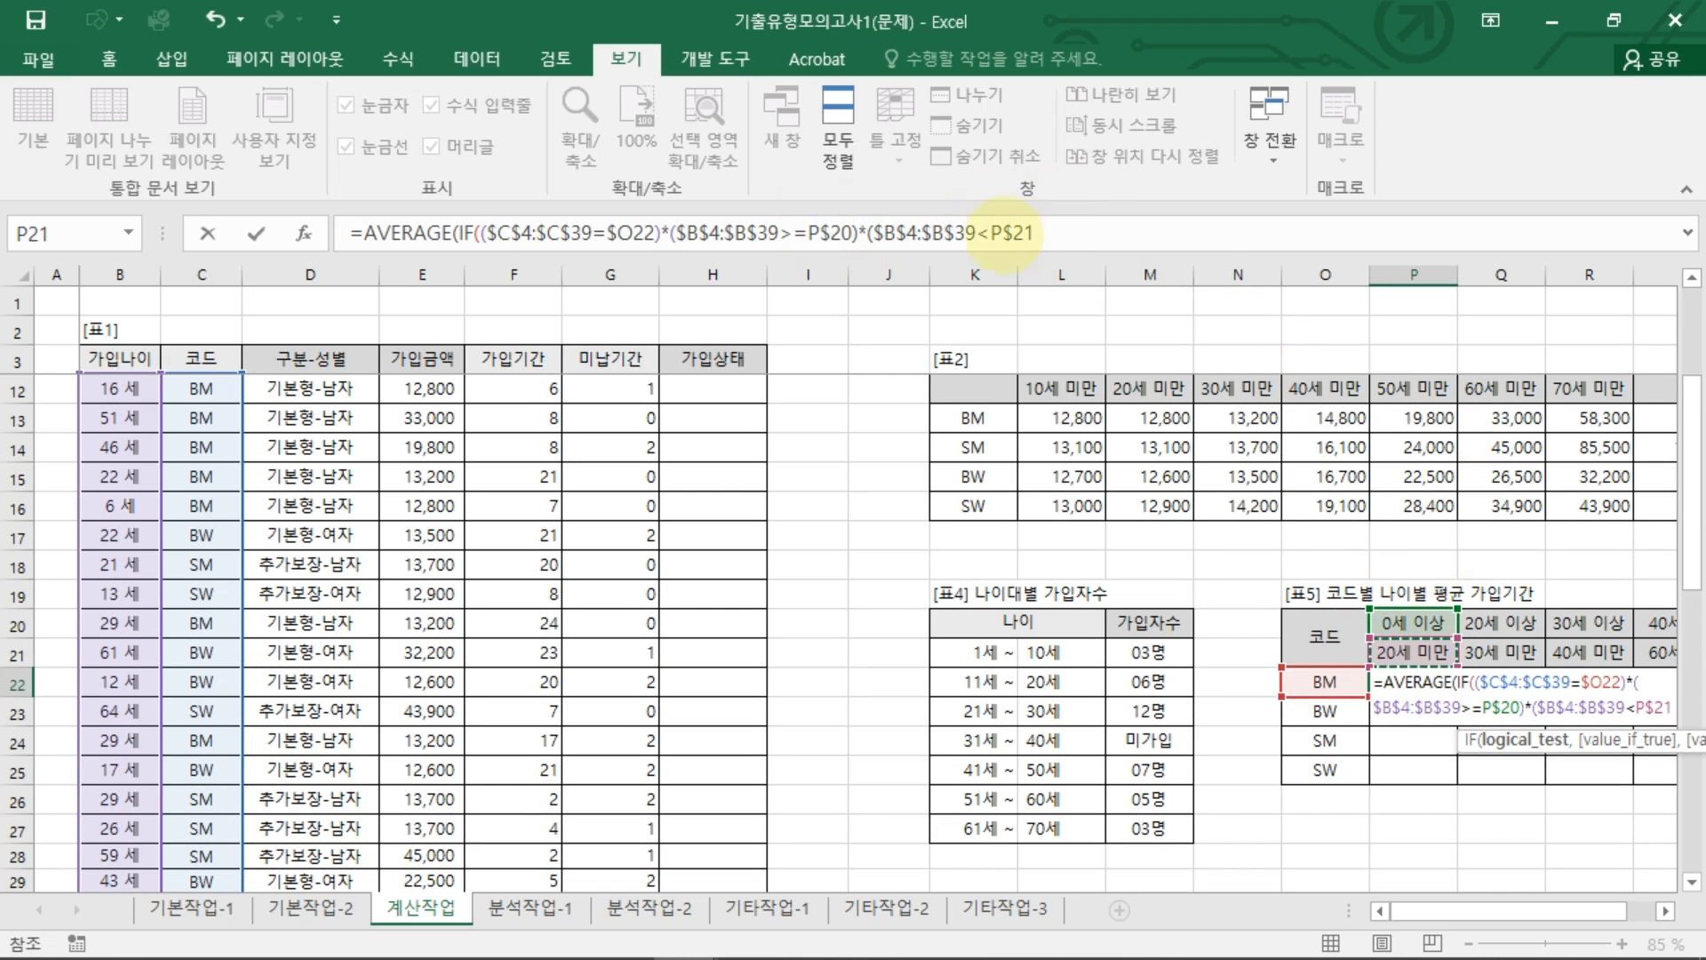
text())
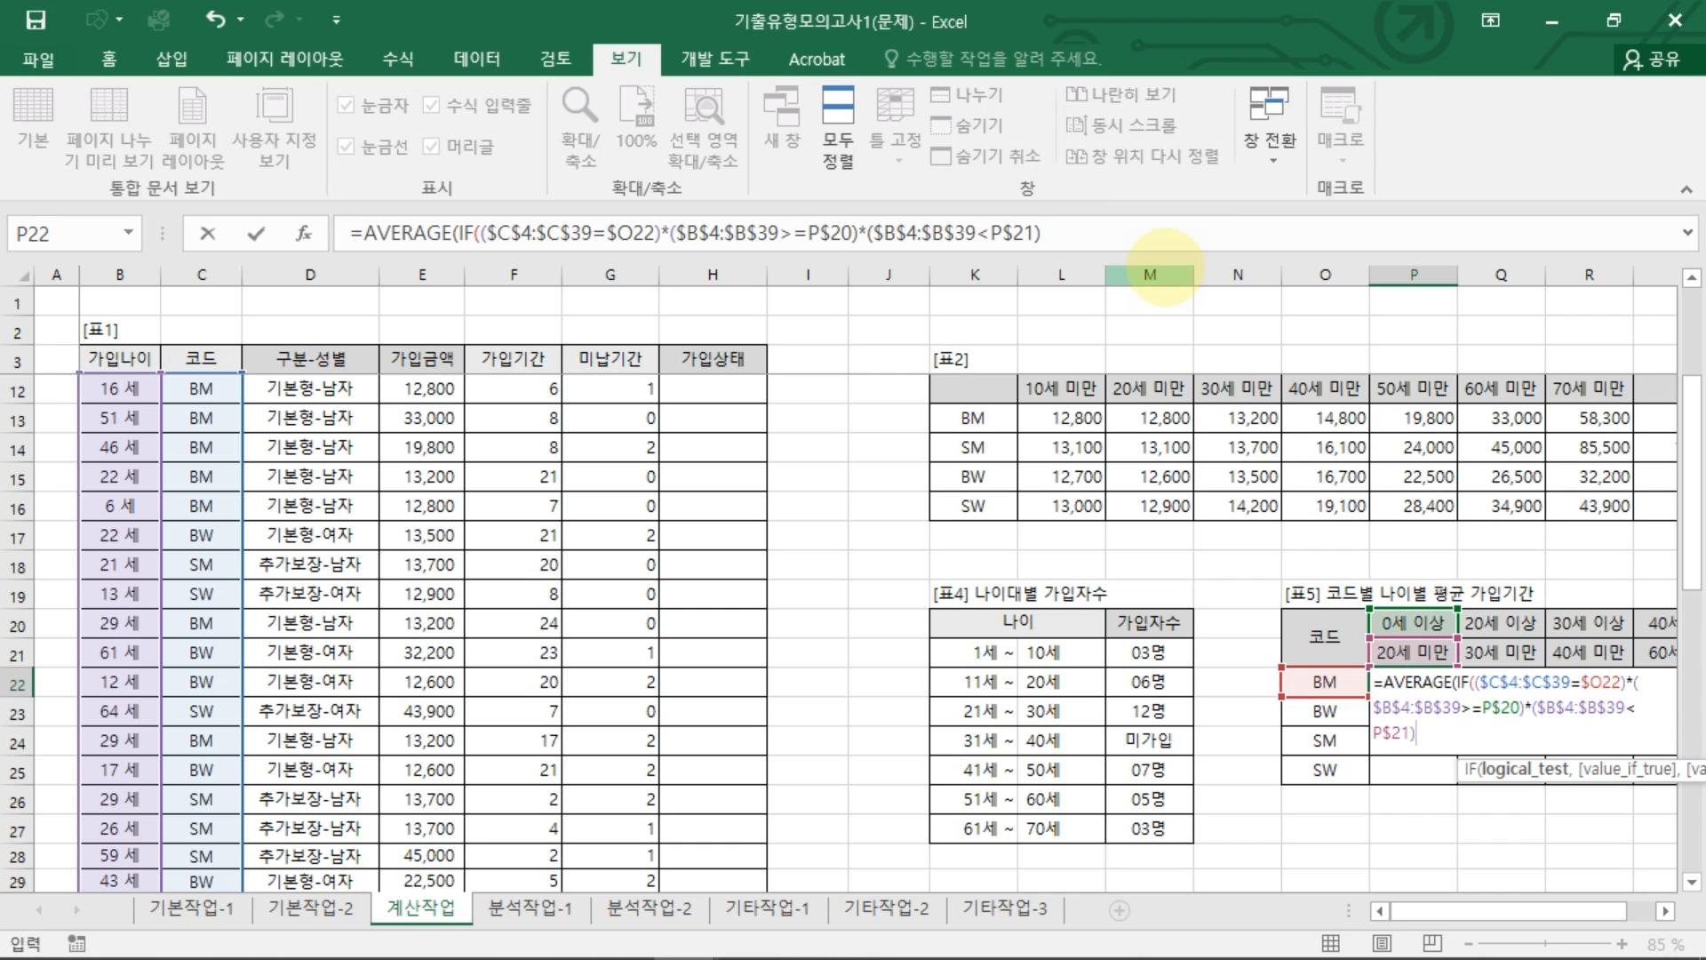
Step: Set the IF's true value to the 가입기간 column of 표1 as $F$4:$F$39 and close both functions
text(,)
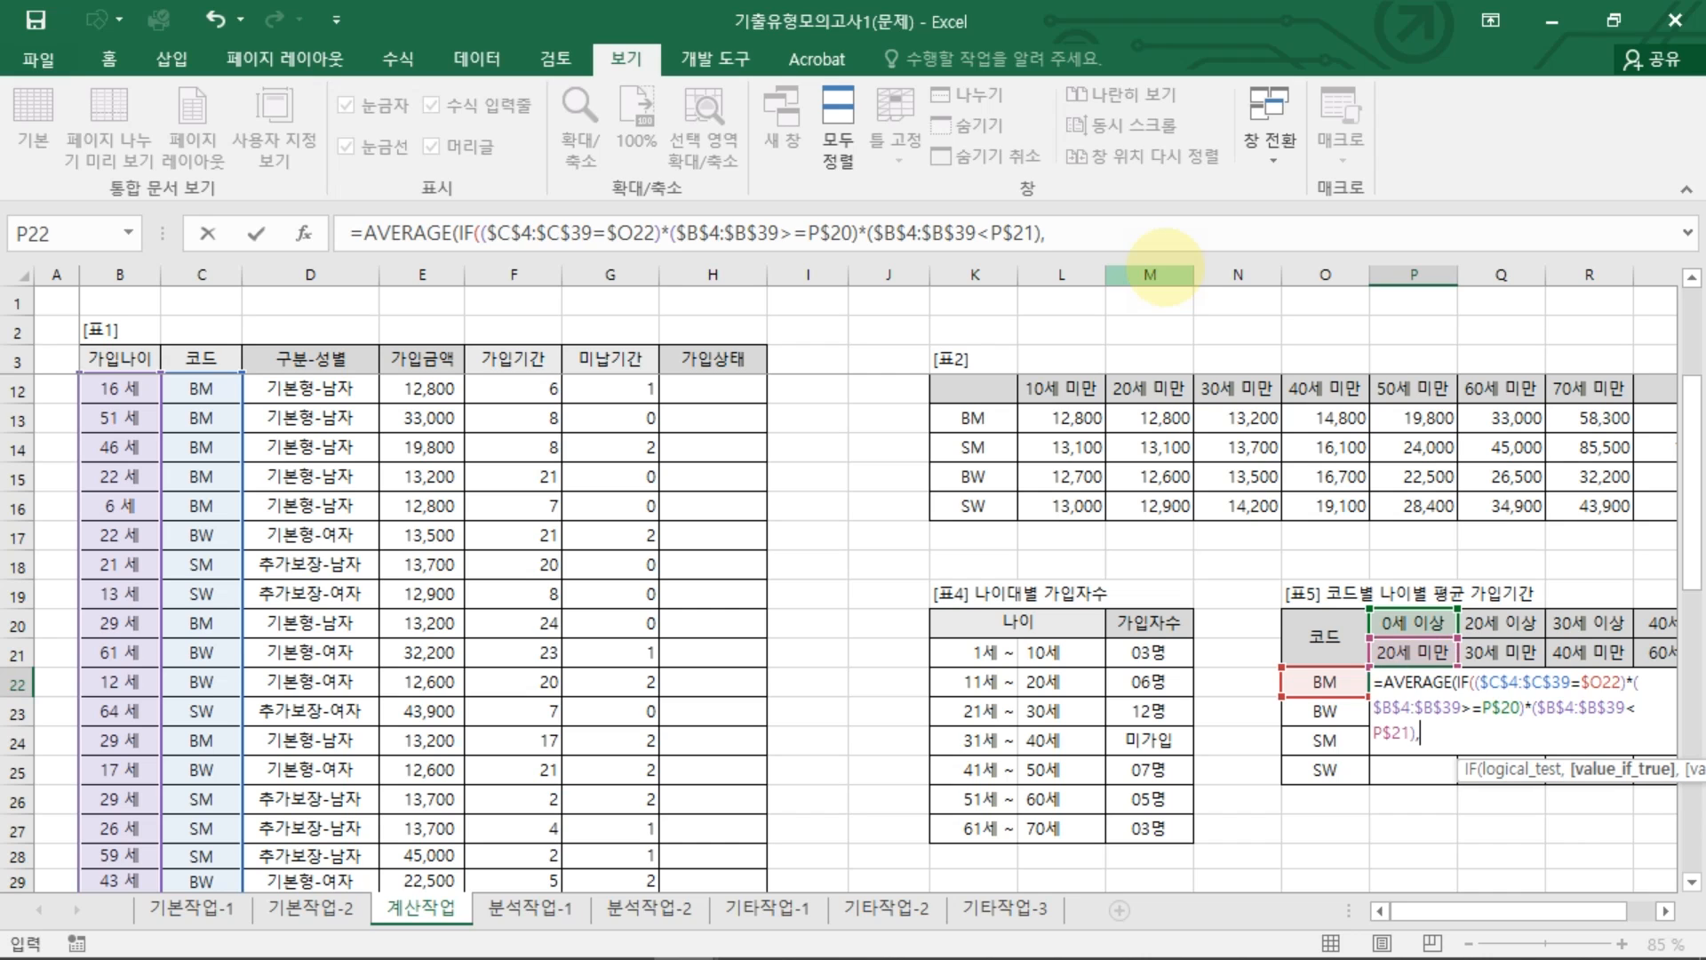
scroll(518, 391, up, 3)
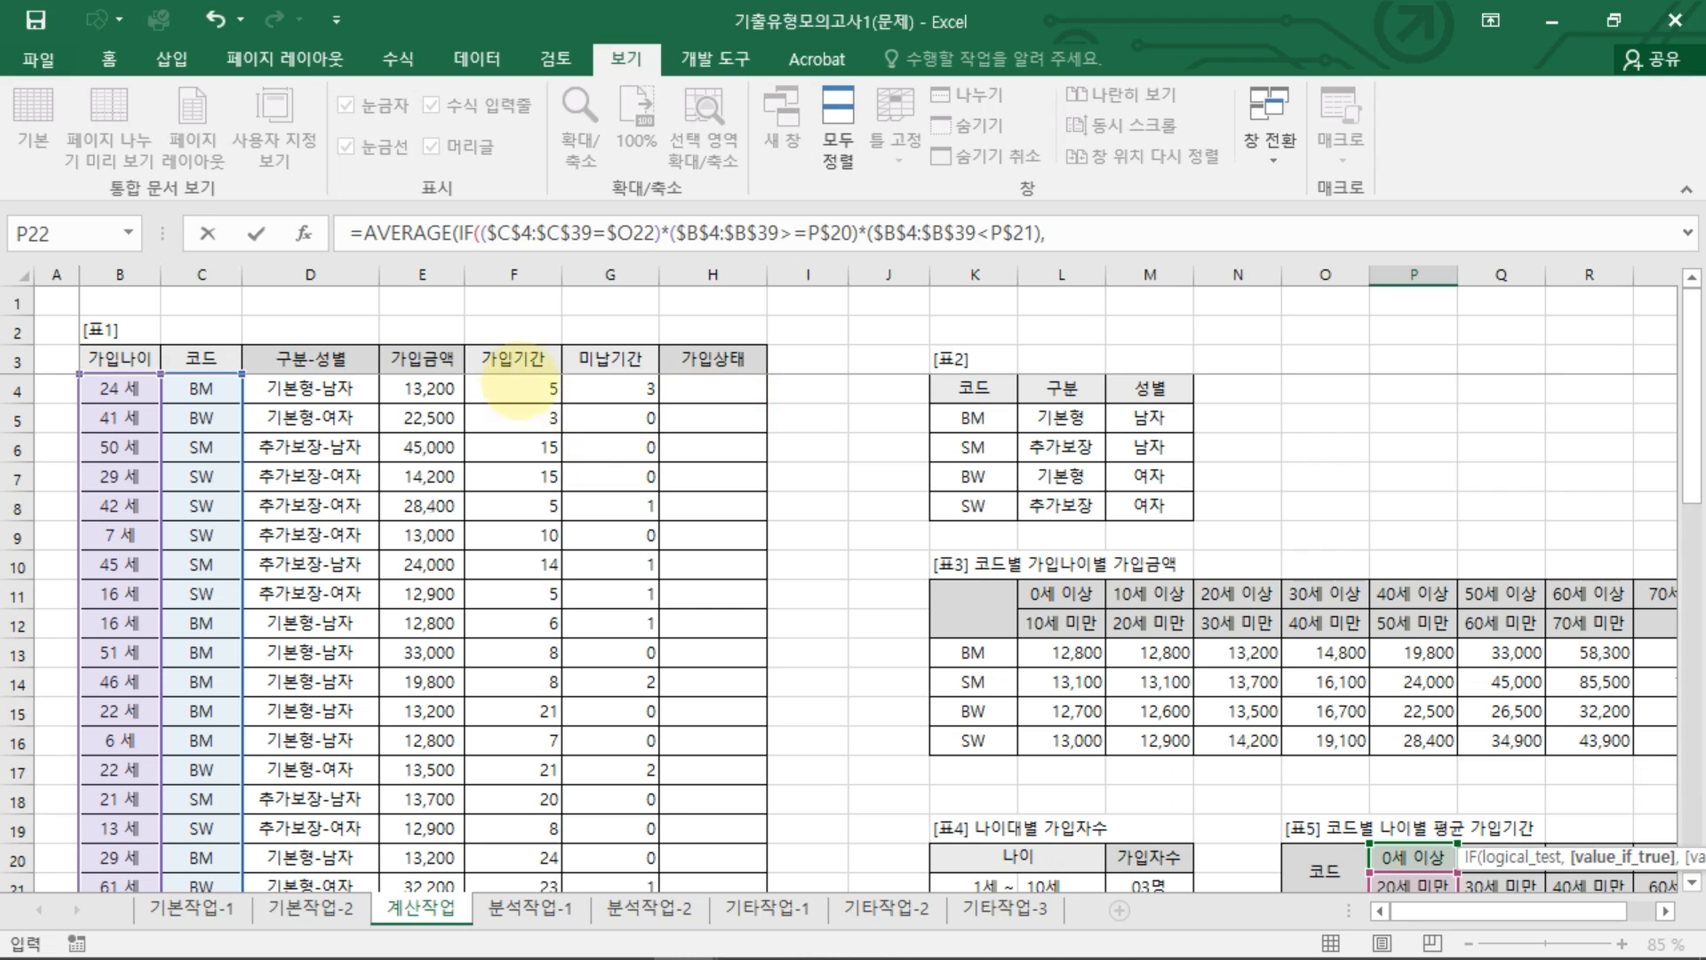
drag(518, 391, 533, 830)
key(F4)
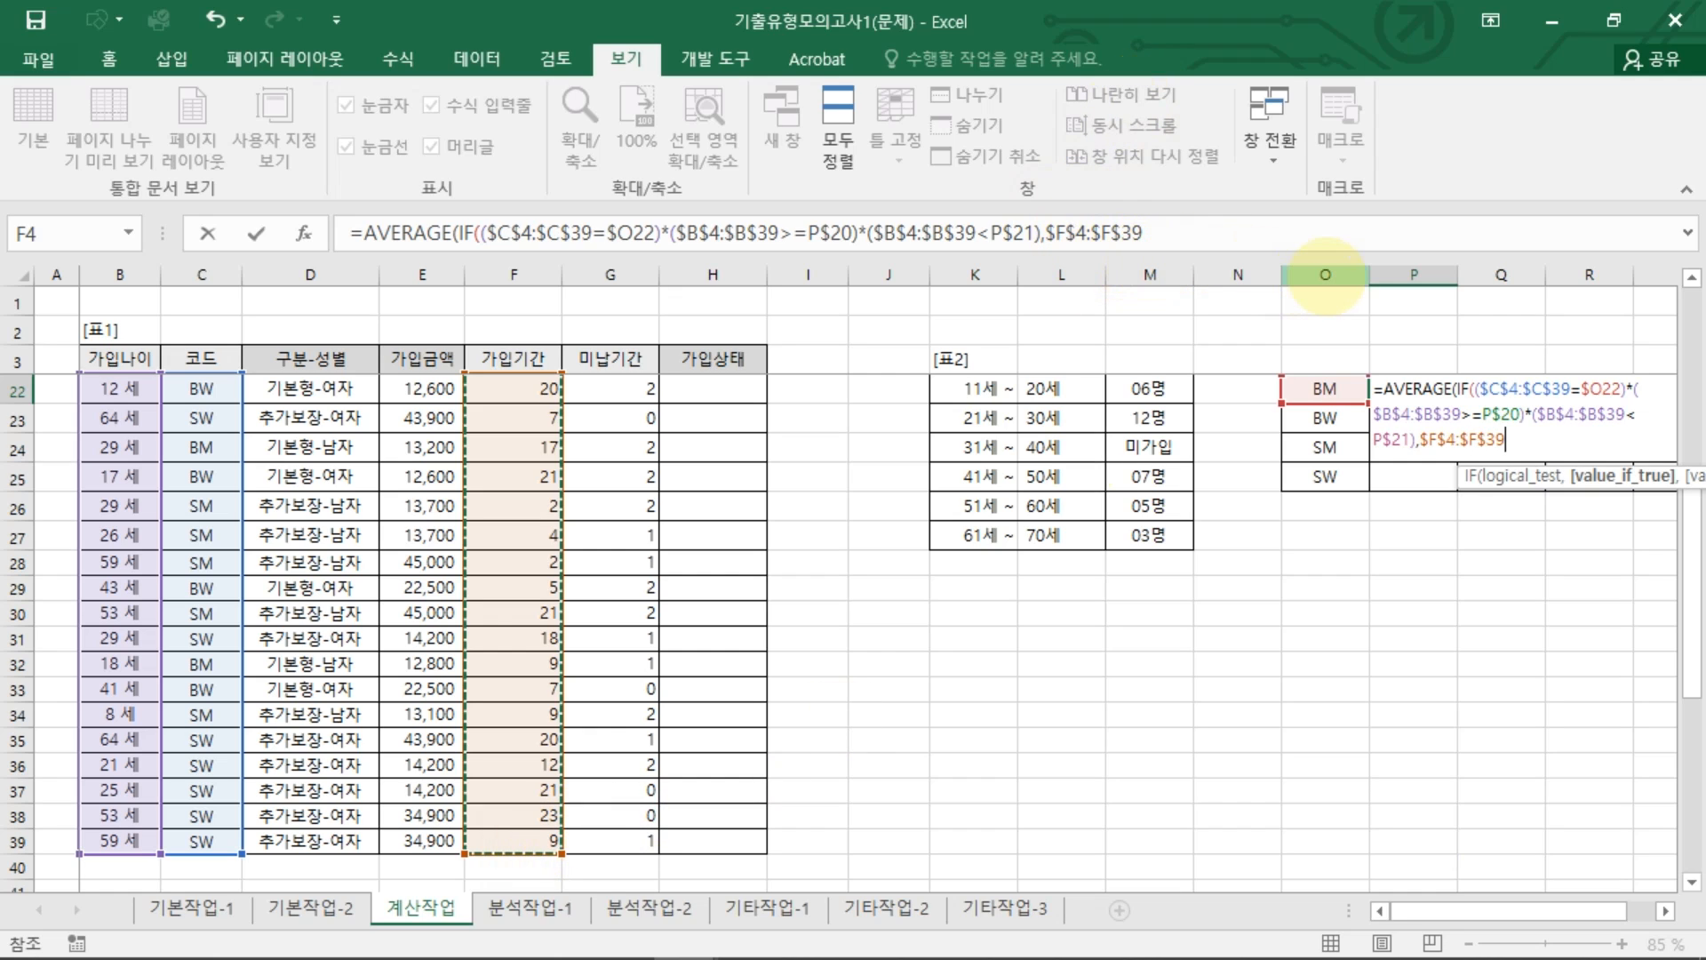
text()))
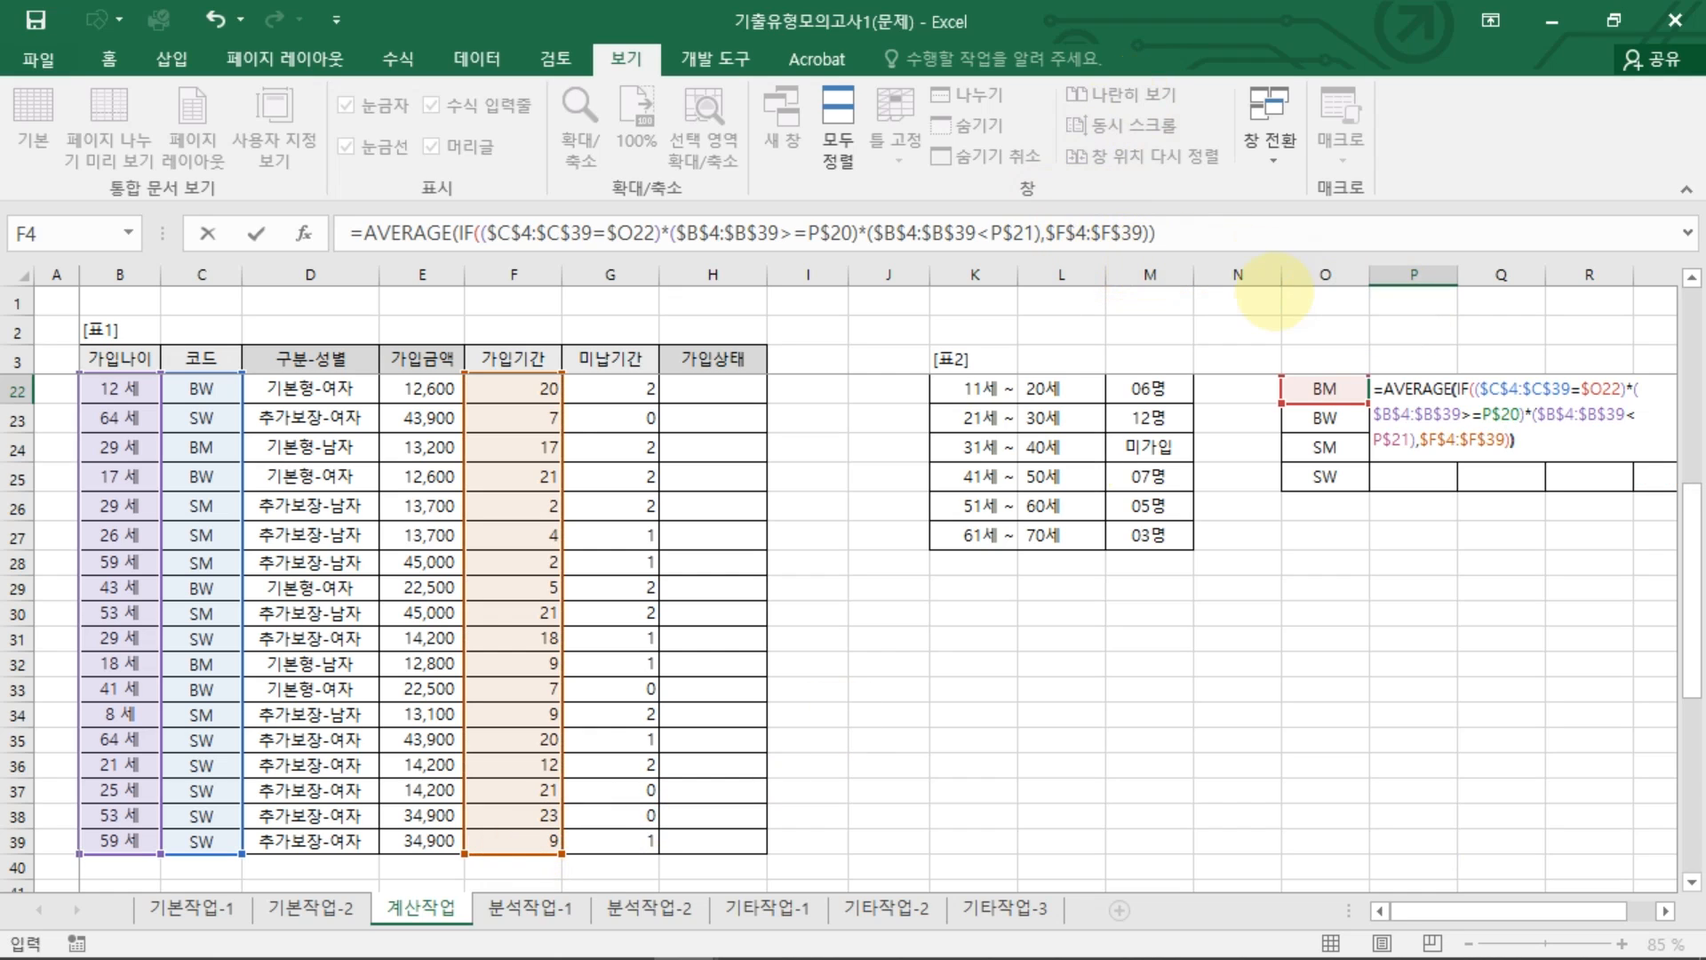
drag(487, 252, 1018, 248)
drag(1059, 252, 1166, 251)
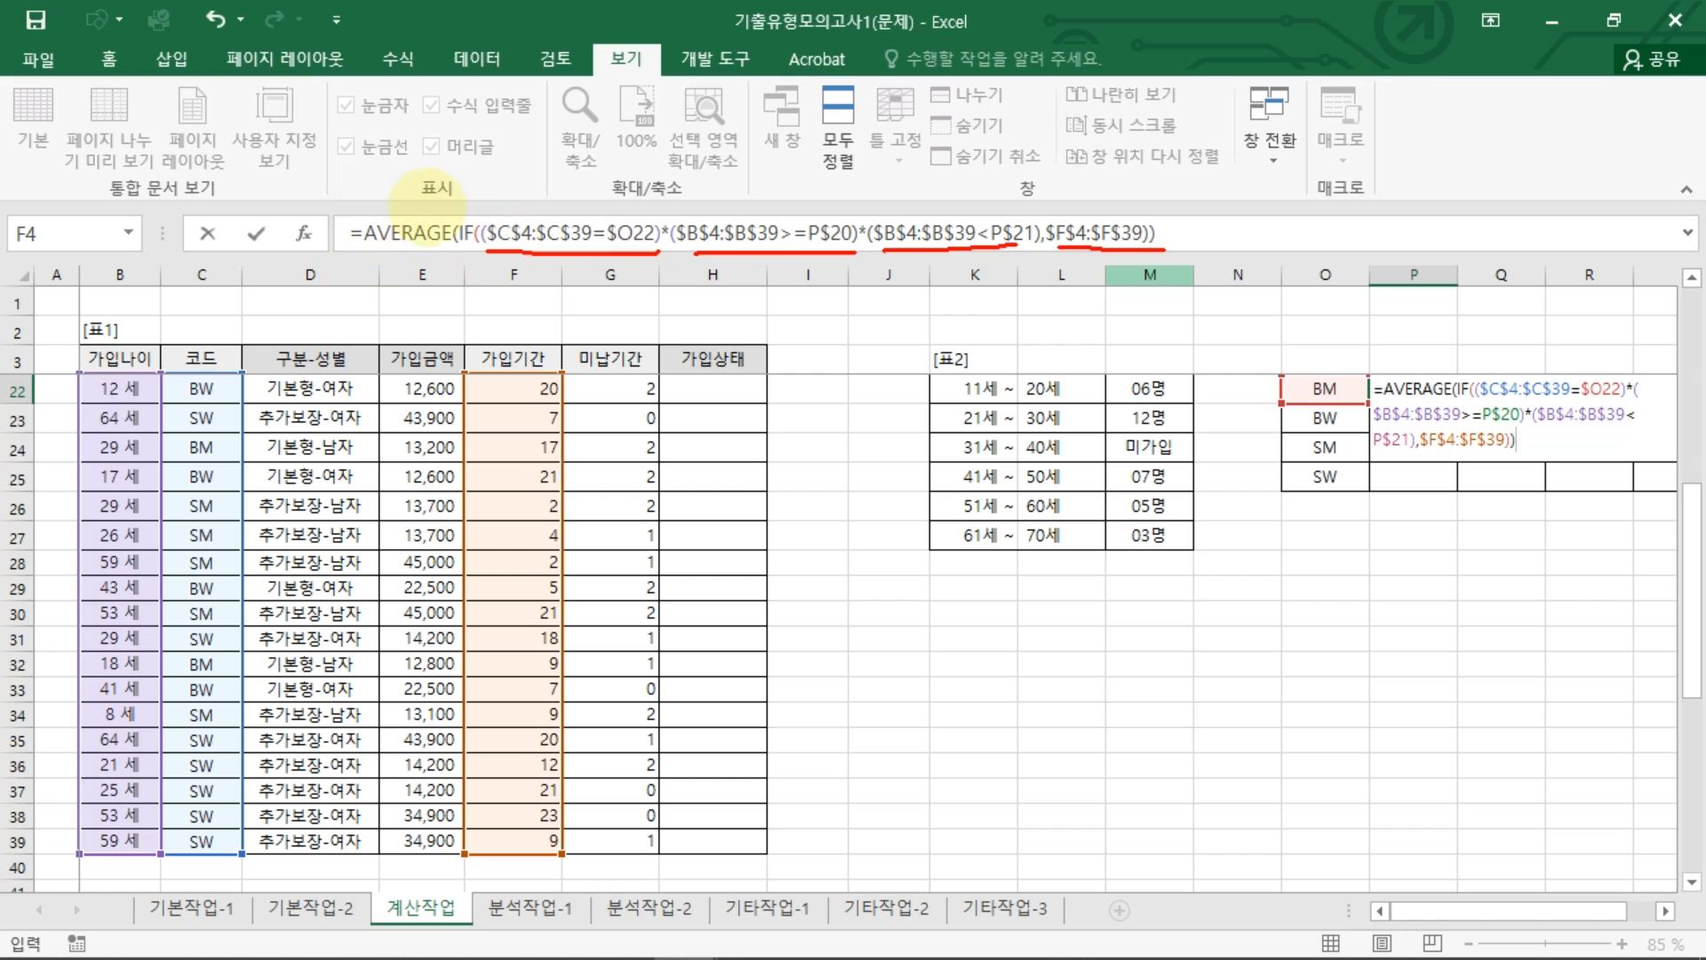
drag(591, 265, 574, 305)
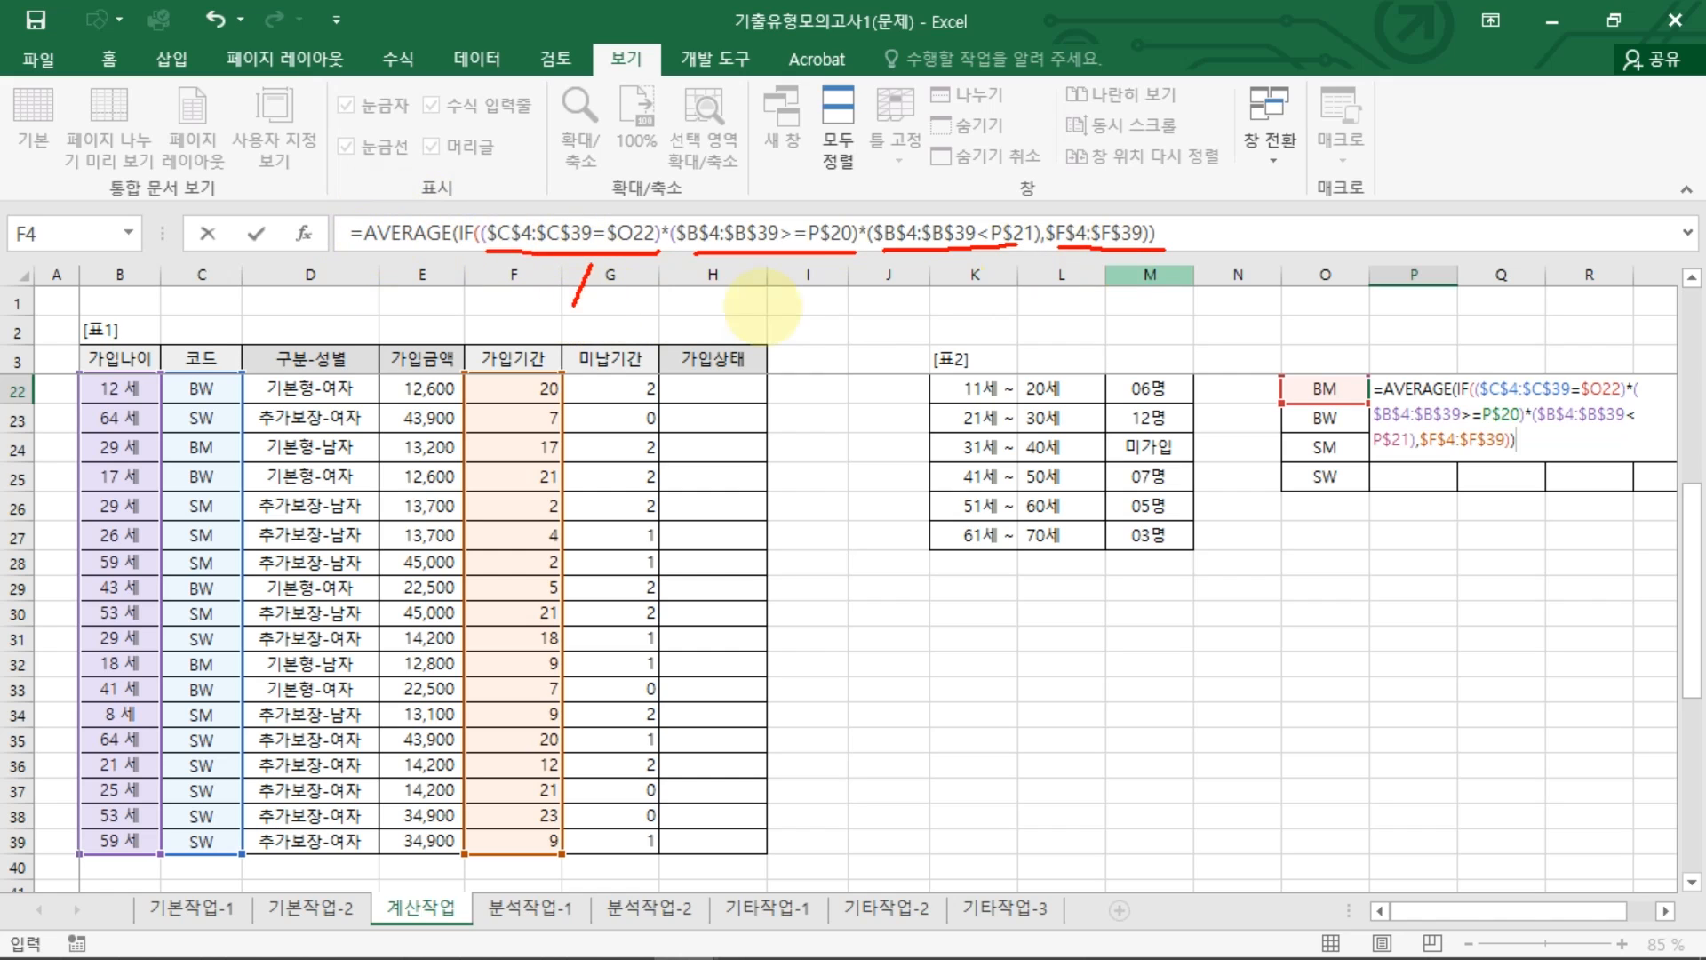
mouse_move(786, 272)
mouse_down()
mouse_move(804, 293)
mouse_move(933, 302)
mouse_up()
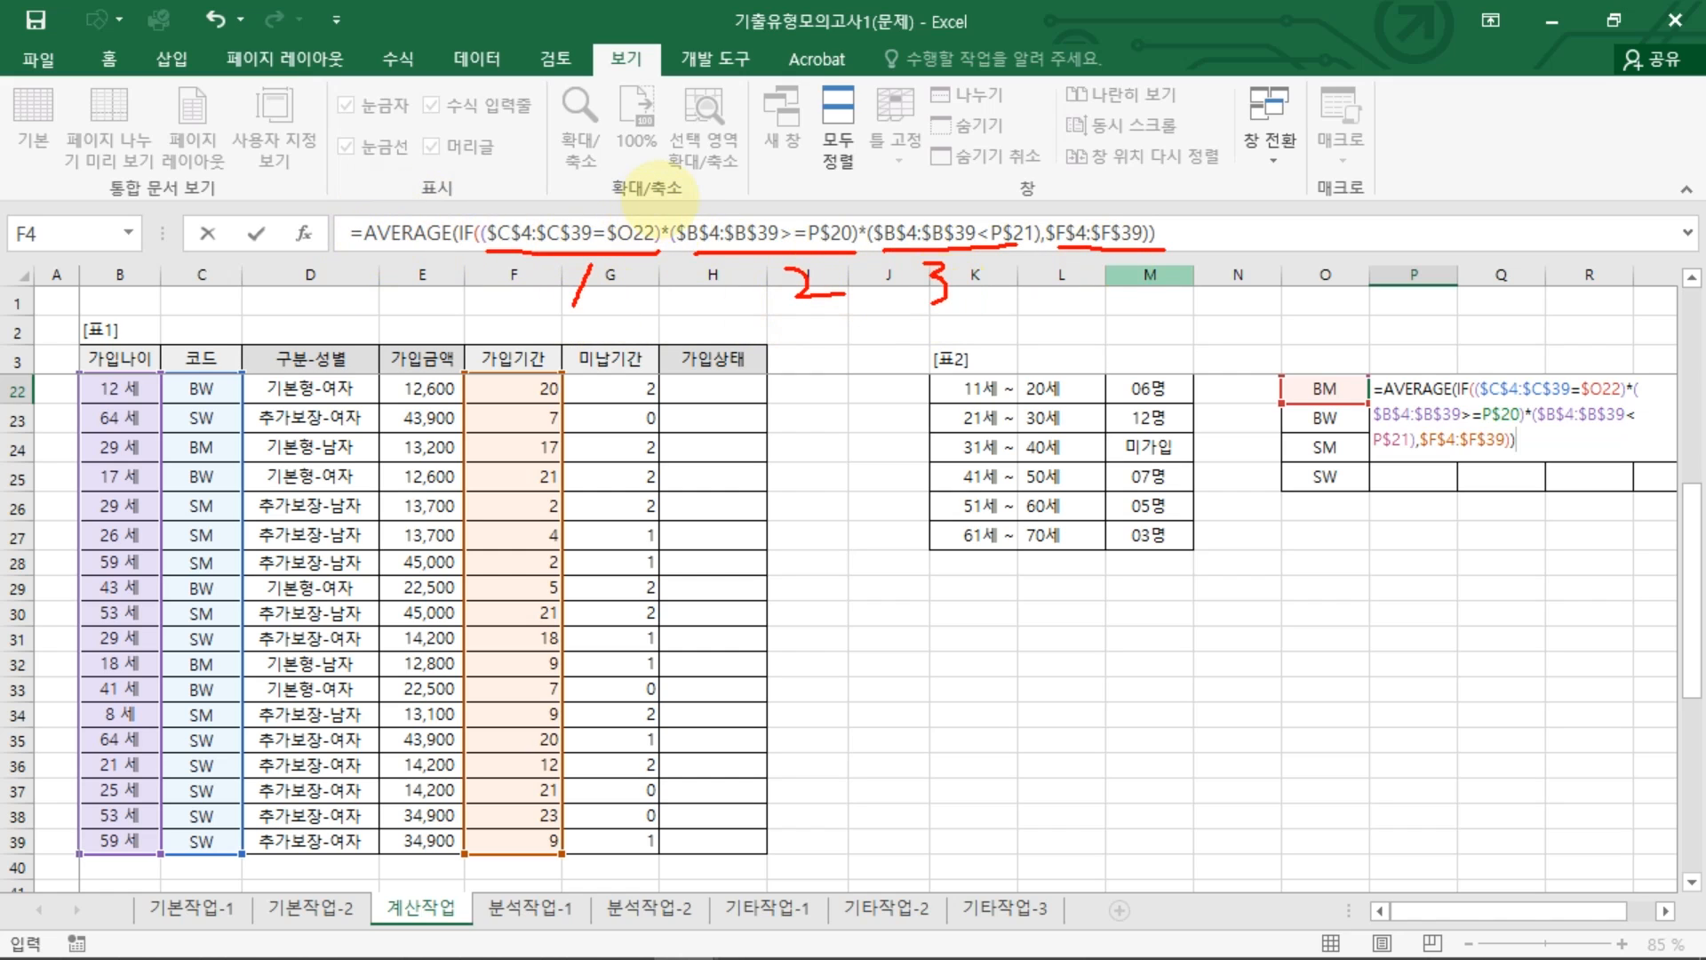
drag(874, 216, 897, 197)
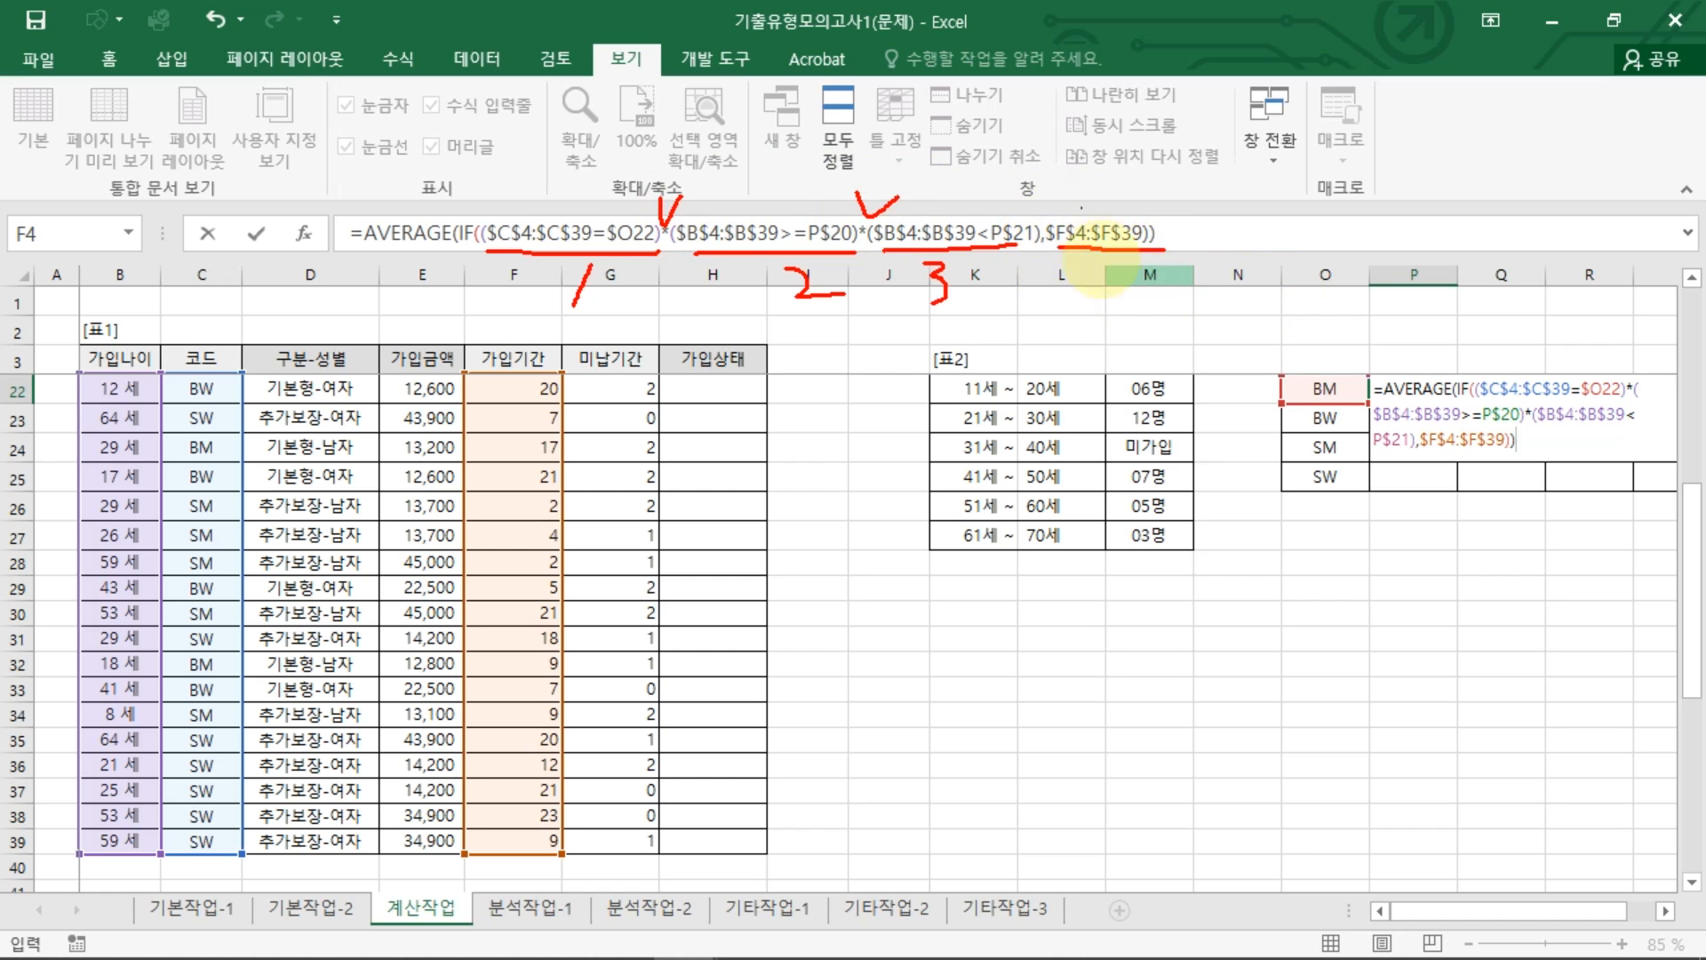
key(Escape)
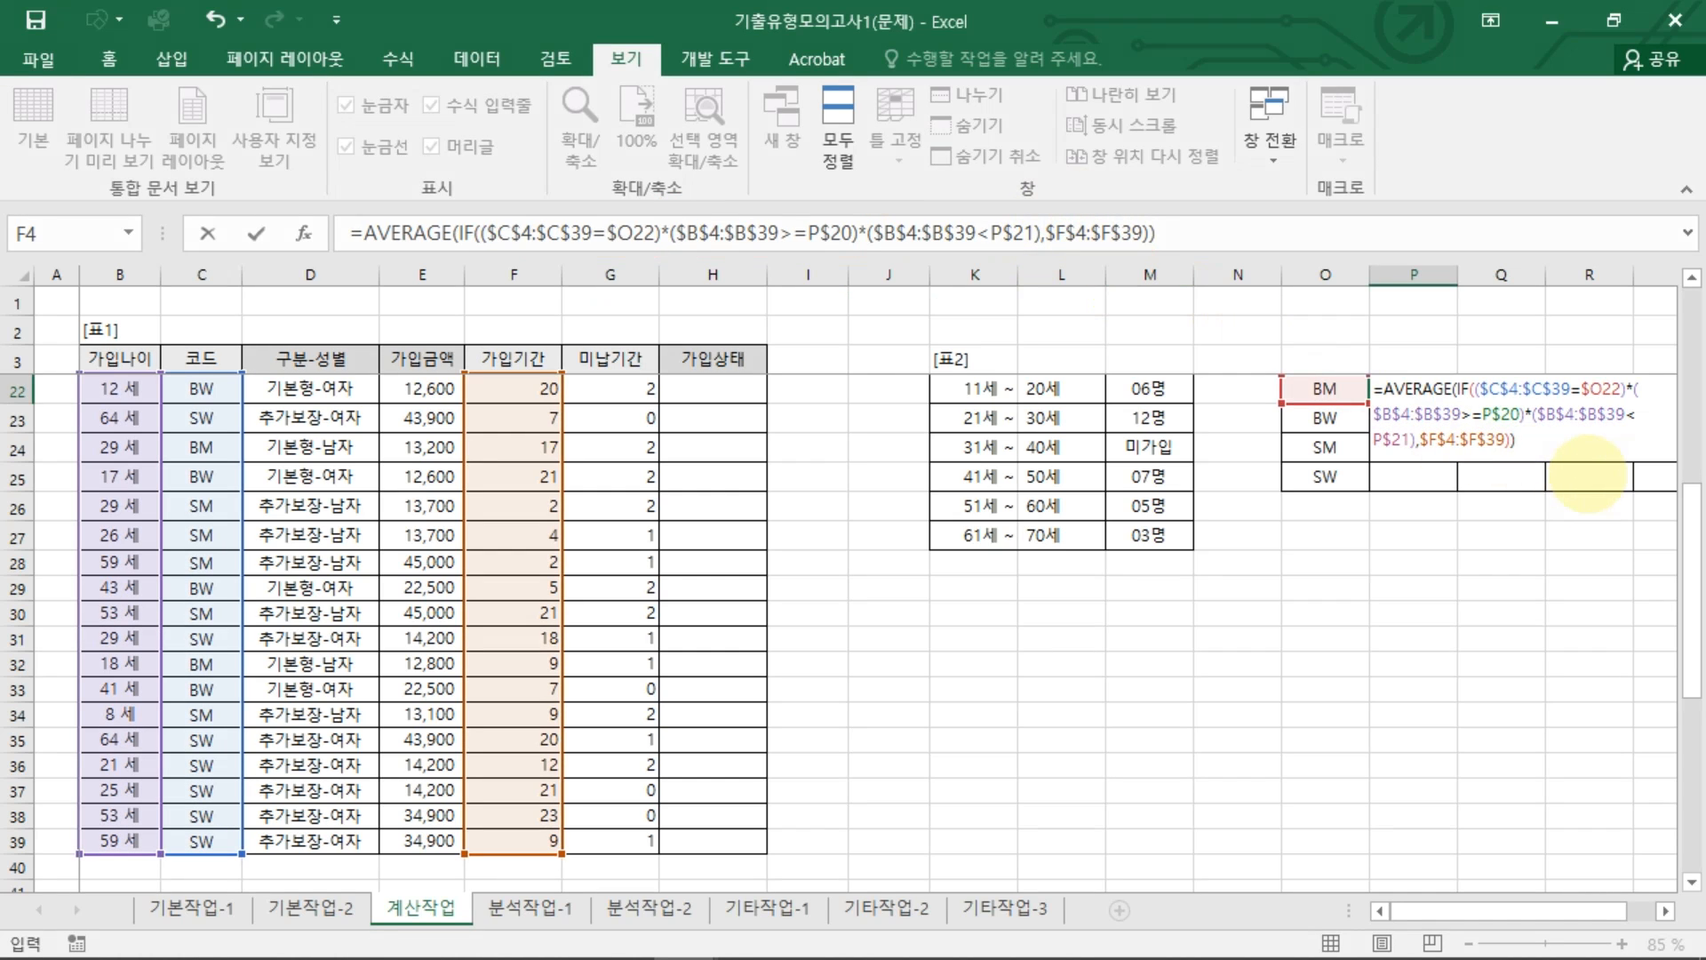
Step: Enter the P22 formula as an array formula and fill it across 표5 through T25
key(ctrl+shift+Return)
scroll(1581, 516, up, 3)
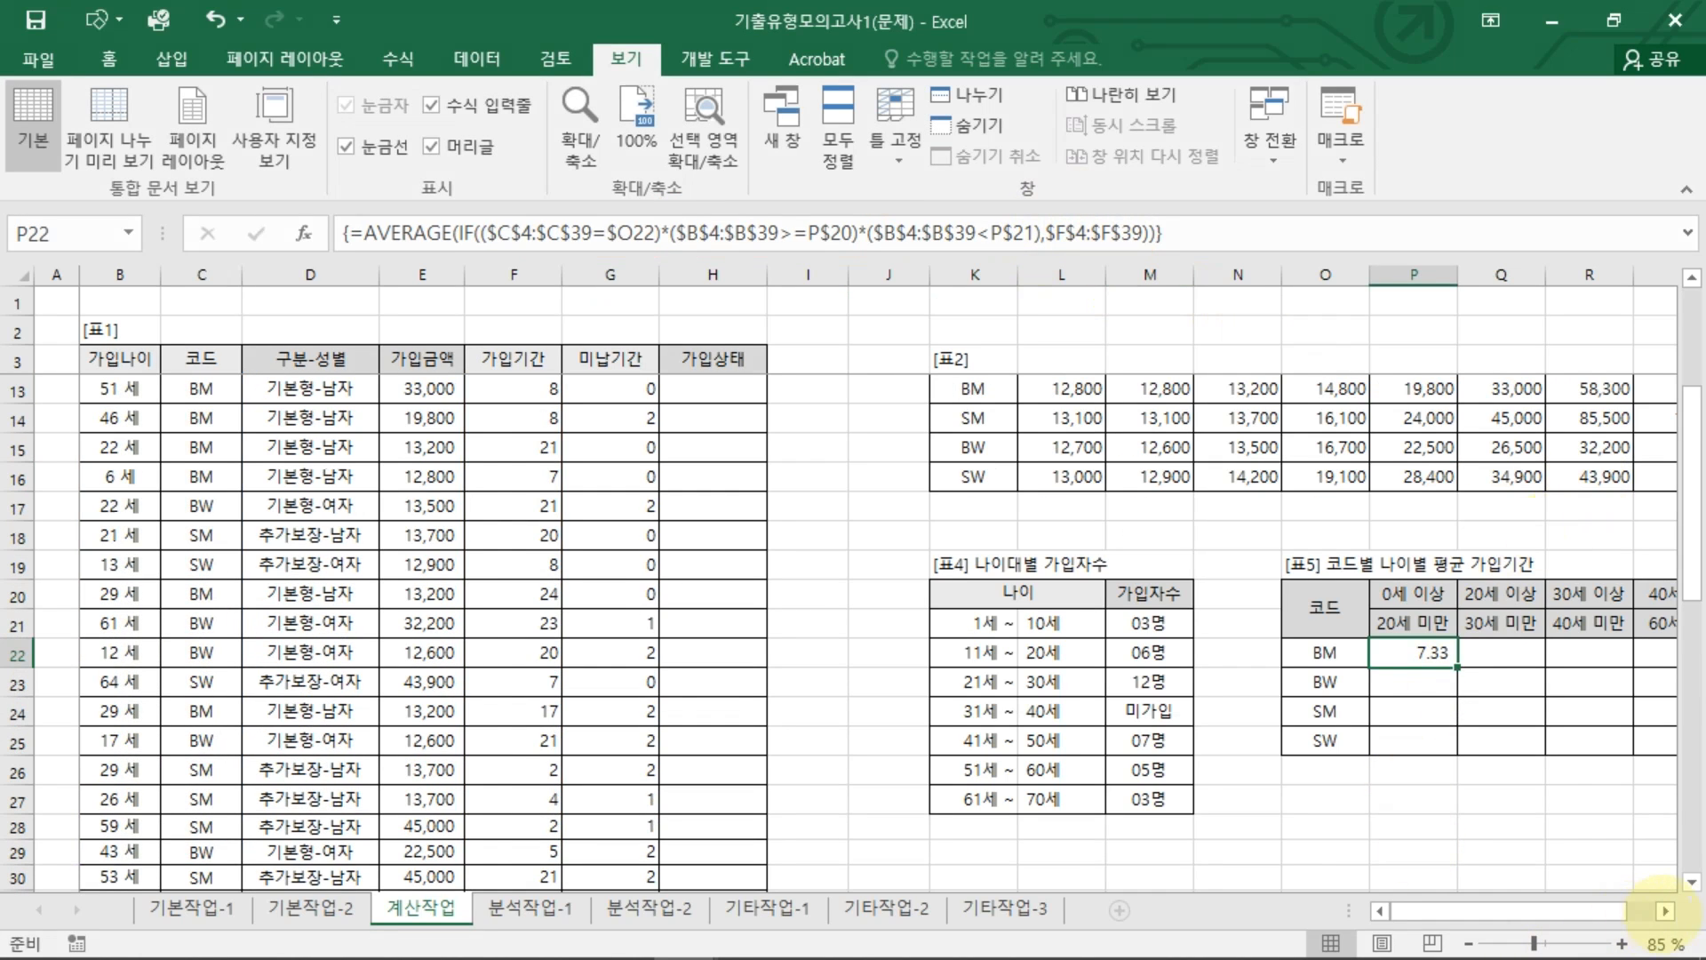
click(1664, 910)
click(1664, 910)
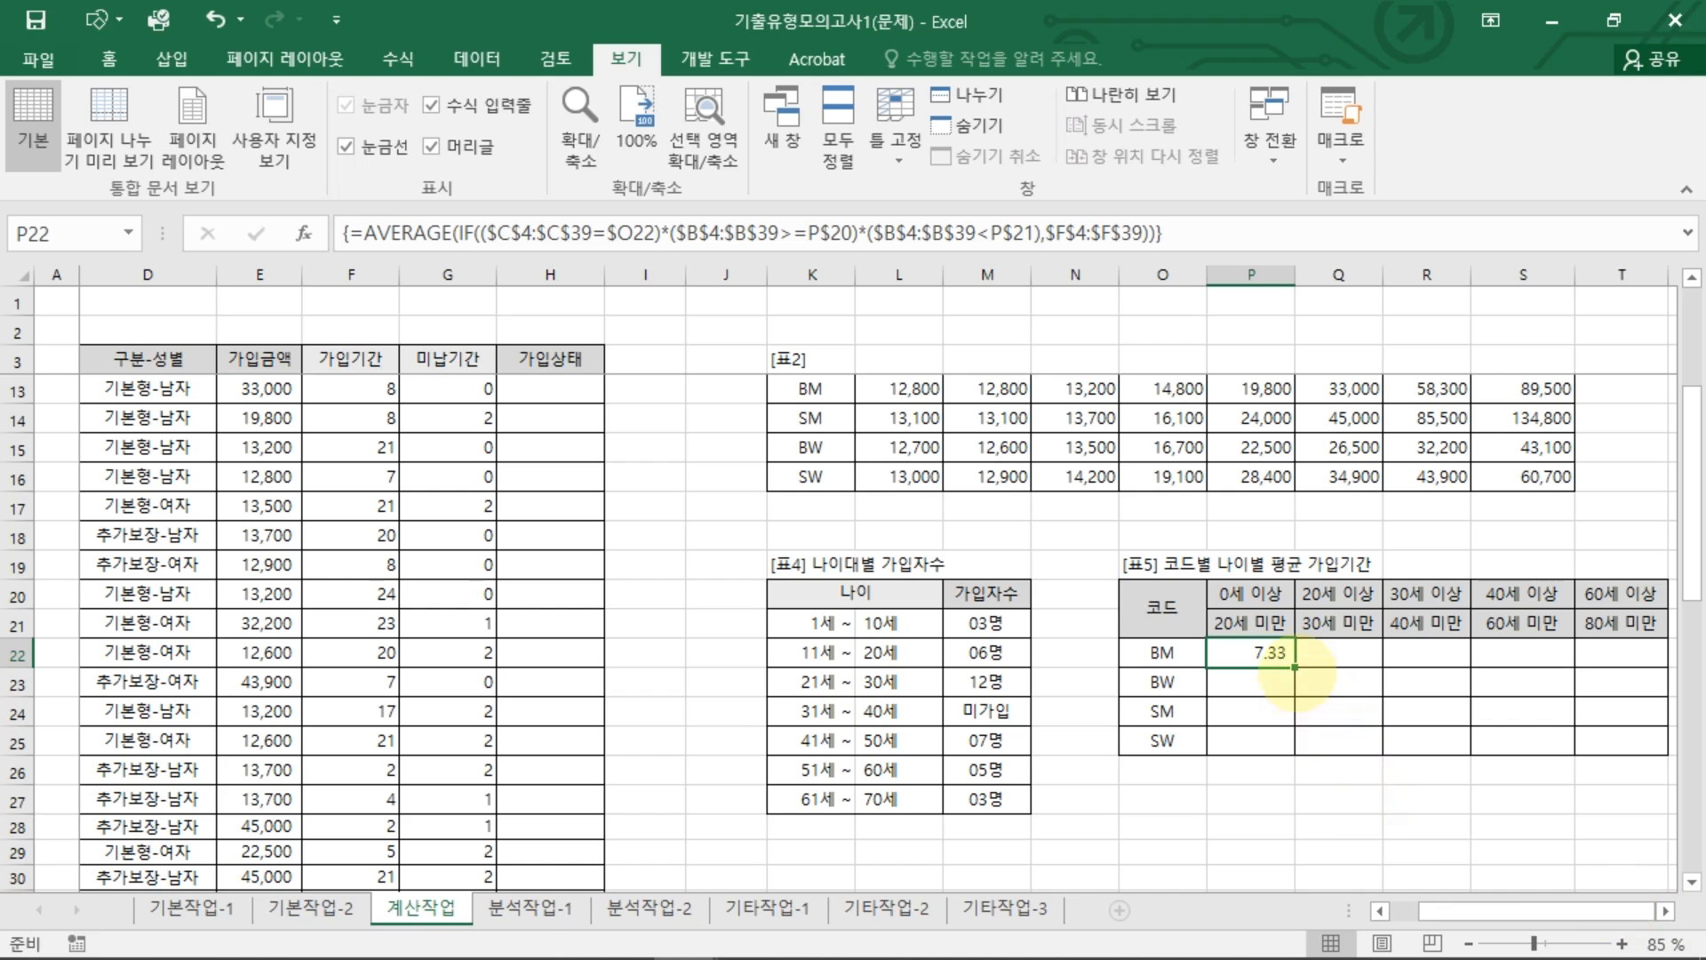
drag(1296, 669, 1638, 766)
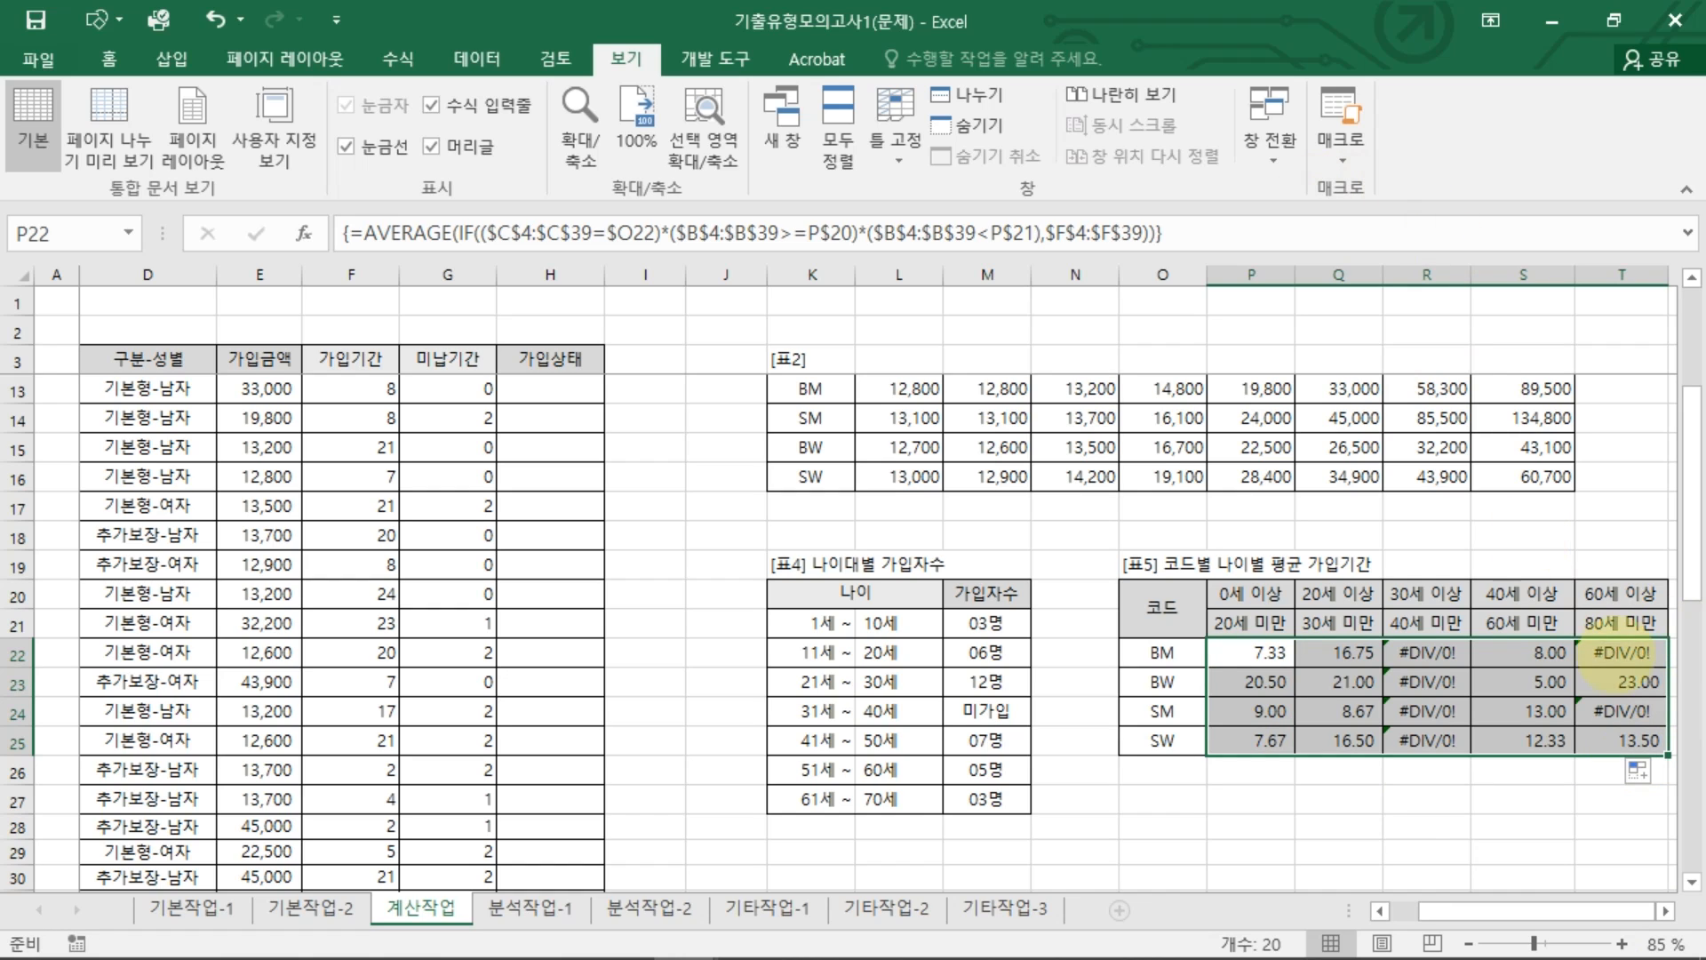
click(1427, 711)
drag(1457, 769, 1462, 747)
click(1625, 655)
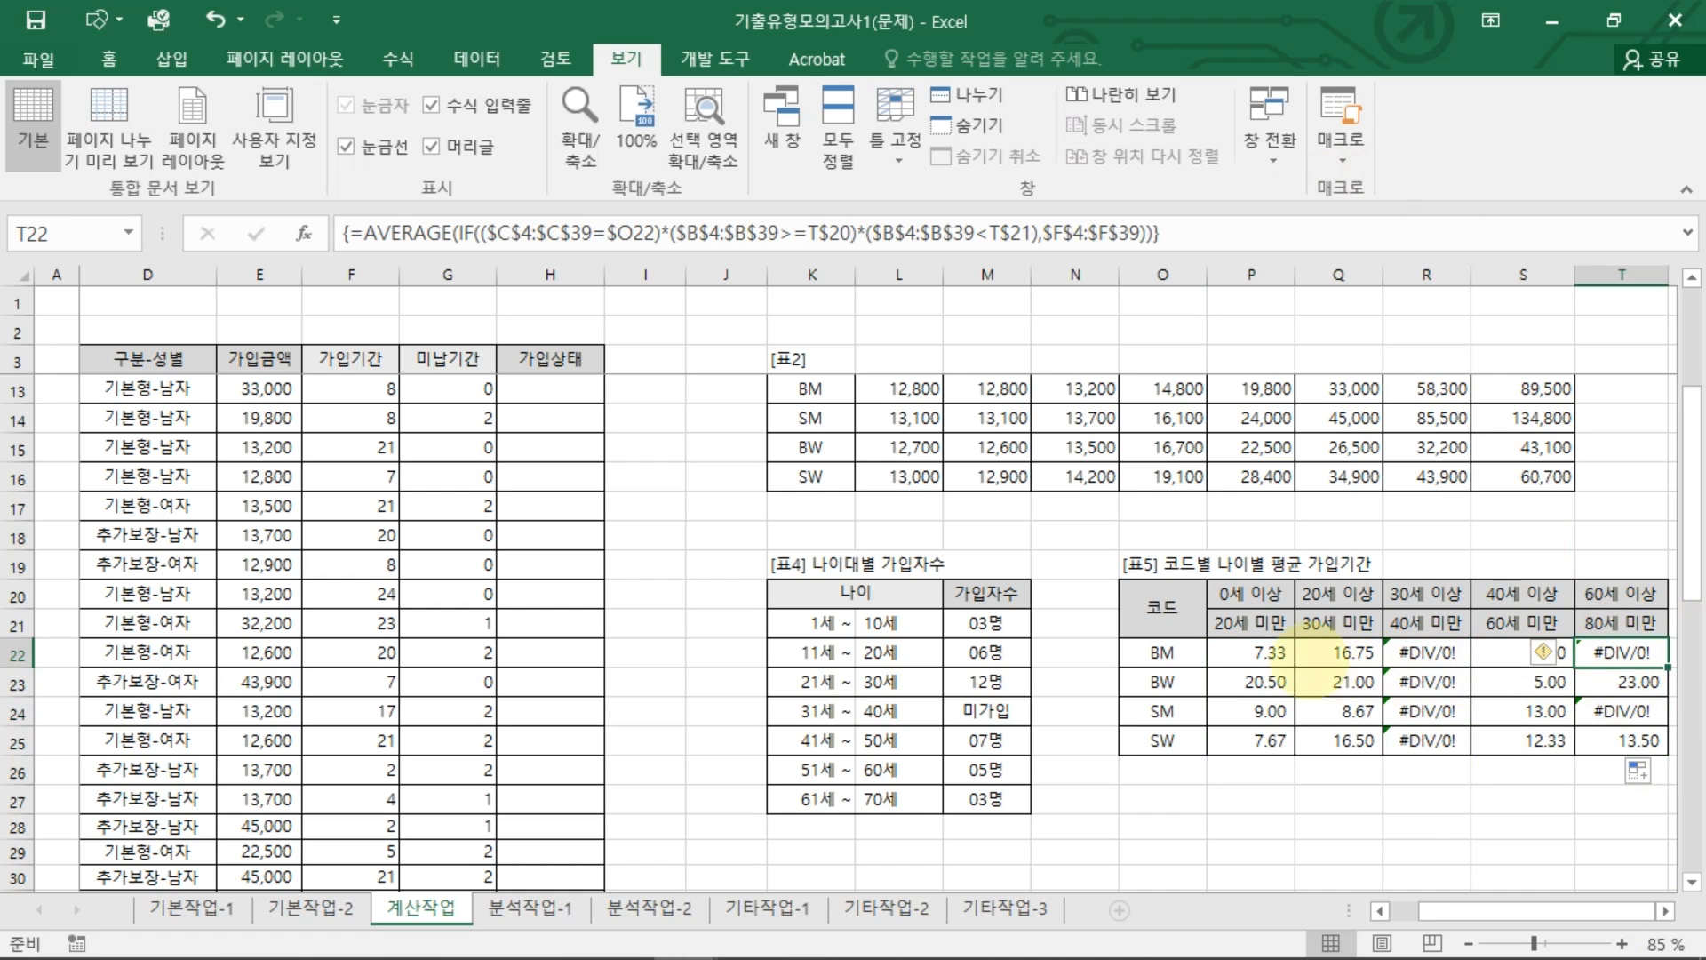
Step: Wrap the AVERAGE formula in P22 of 표5 in IFERROR with an empty string "" as the error value
click(1235, 662)
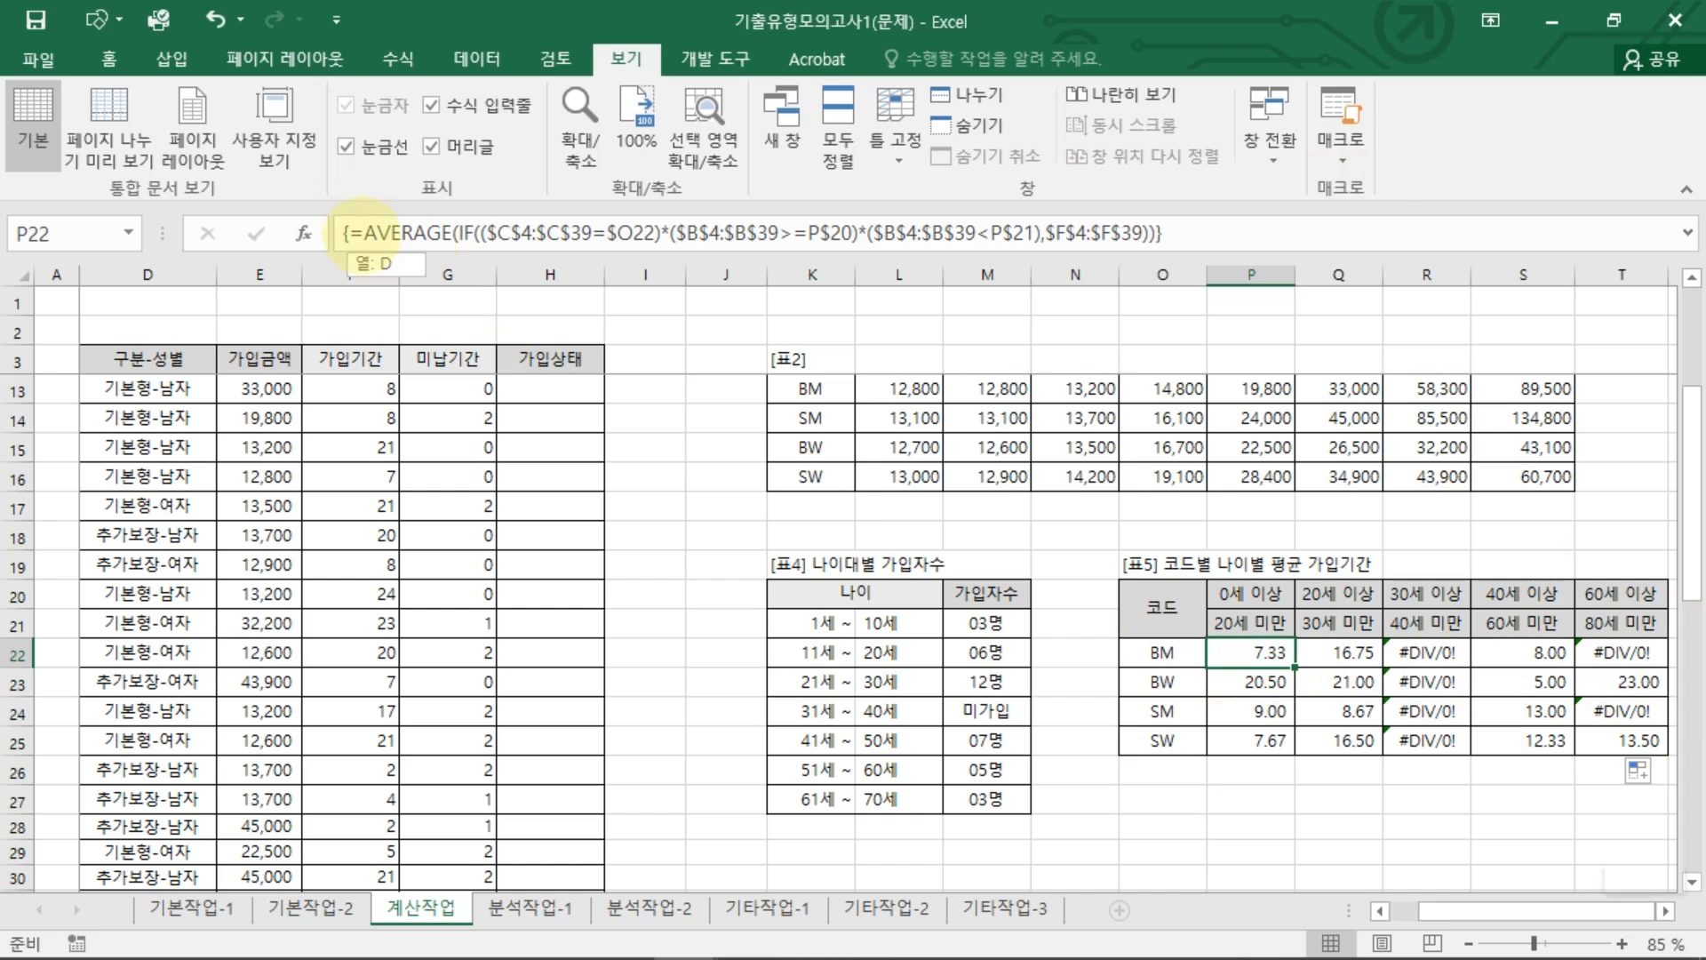
click(364, 233)
text(IF)
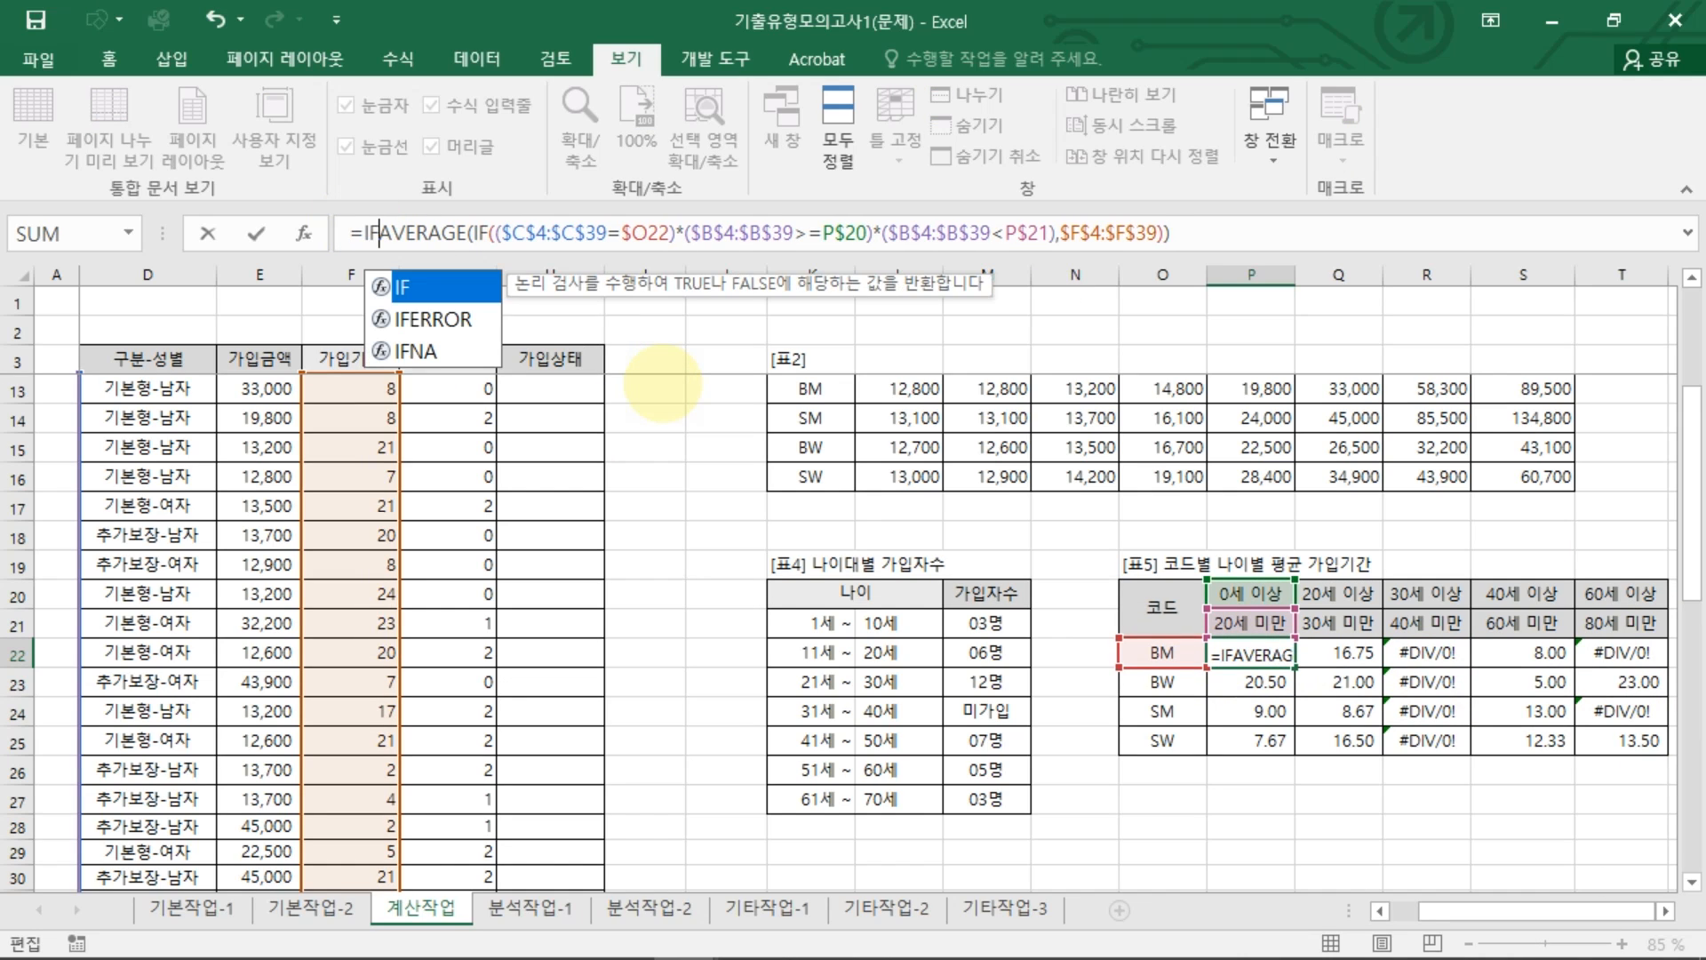
text(ERROR()
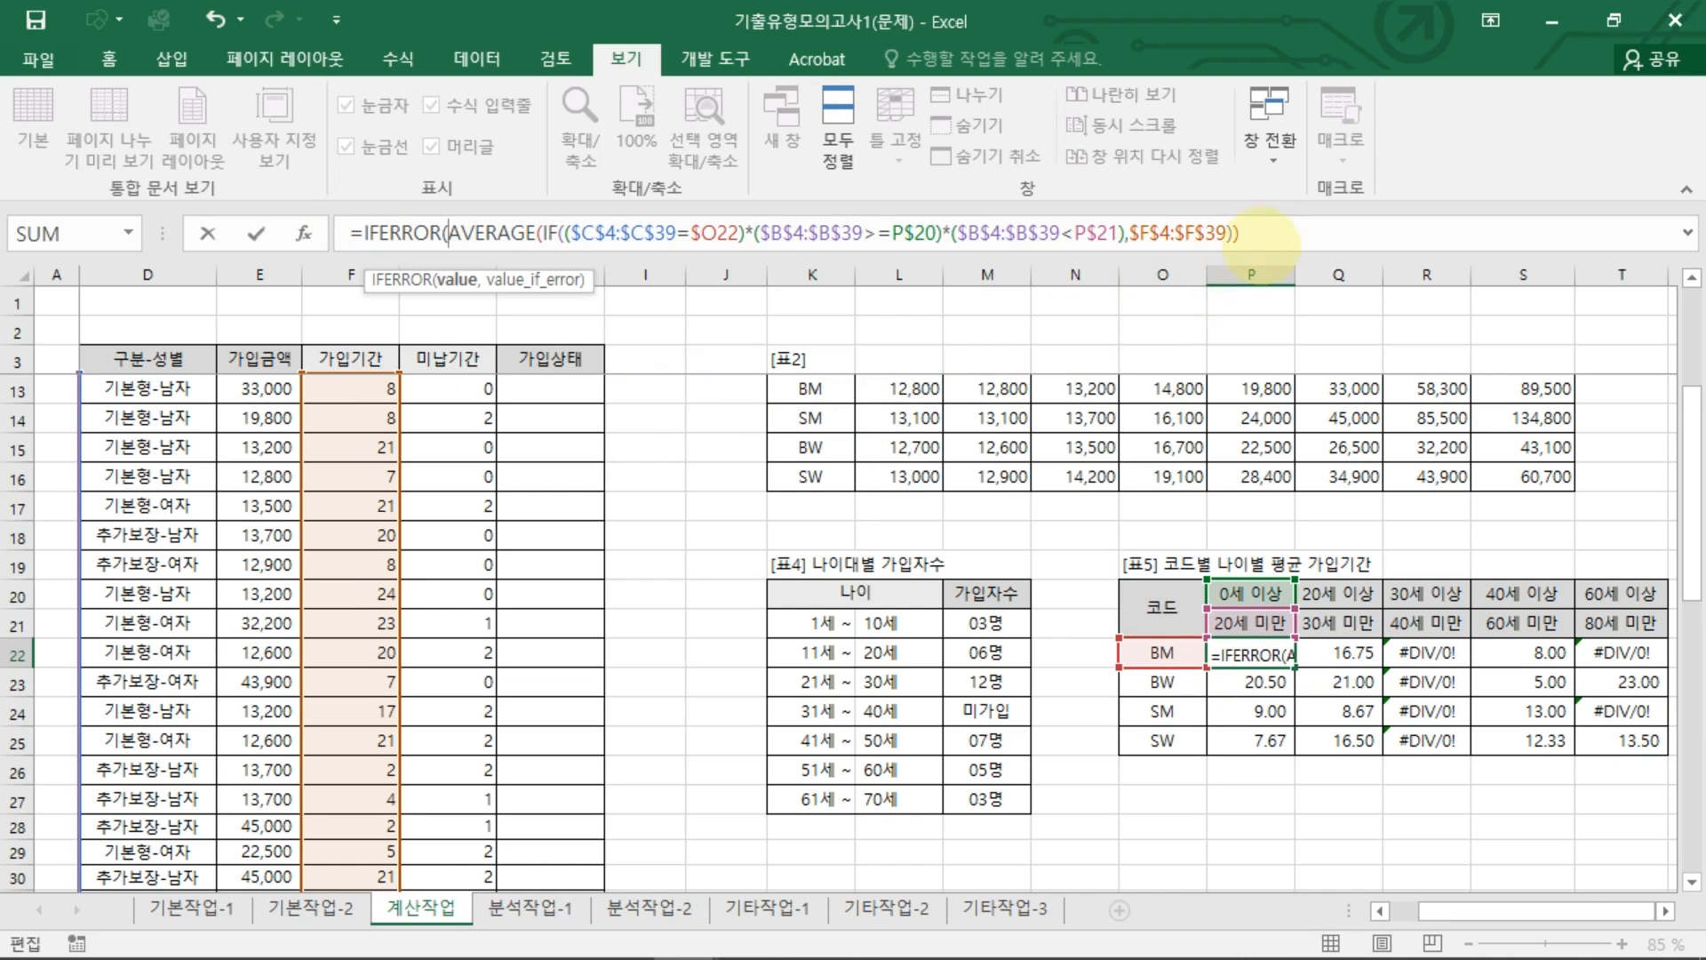
click(1253, 233)
text(,)
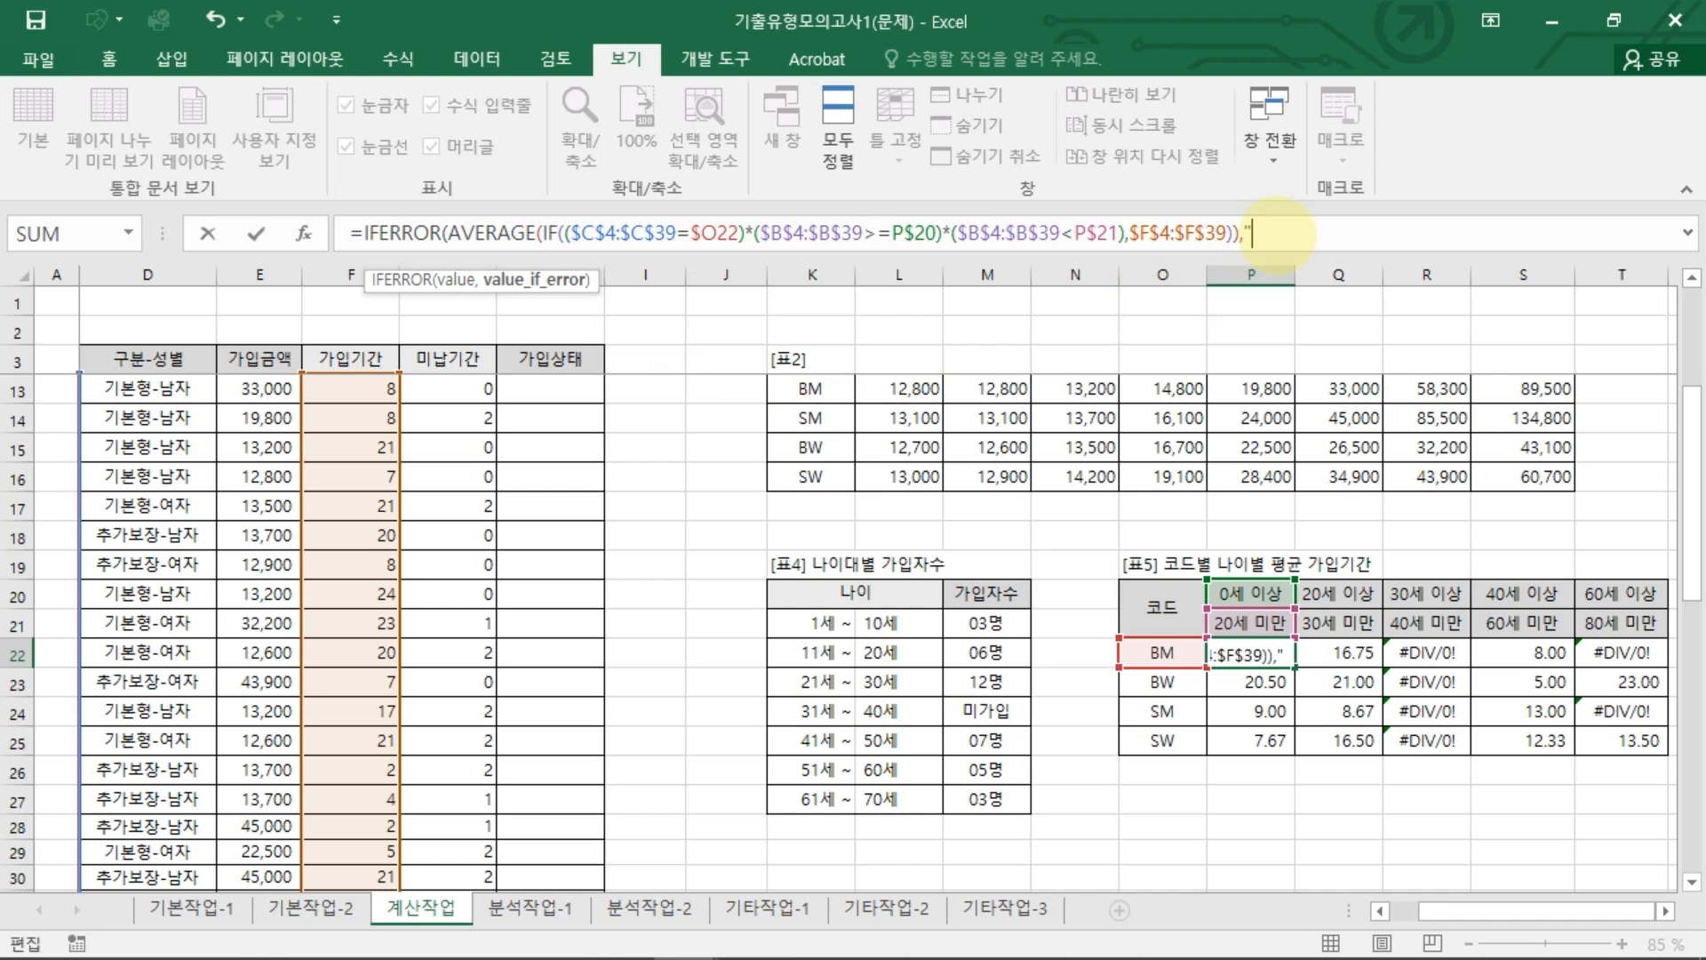
text(""))
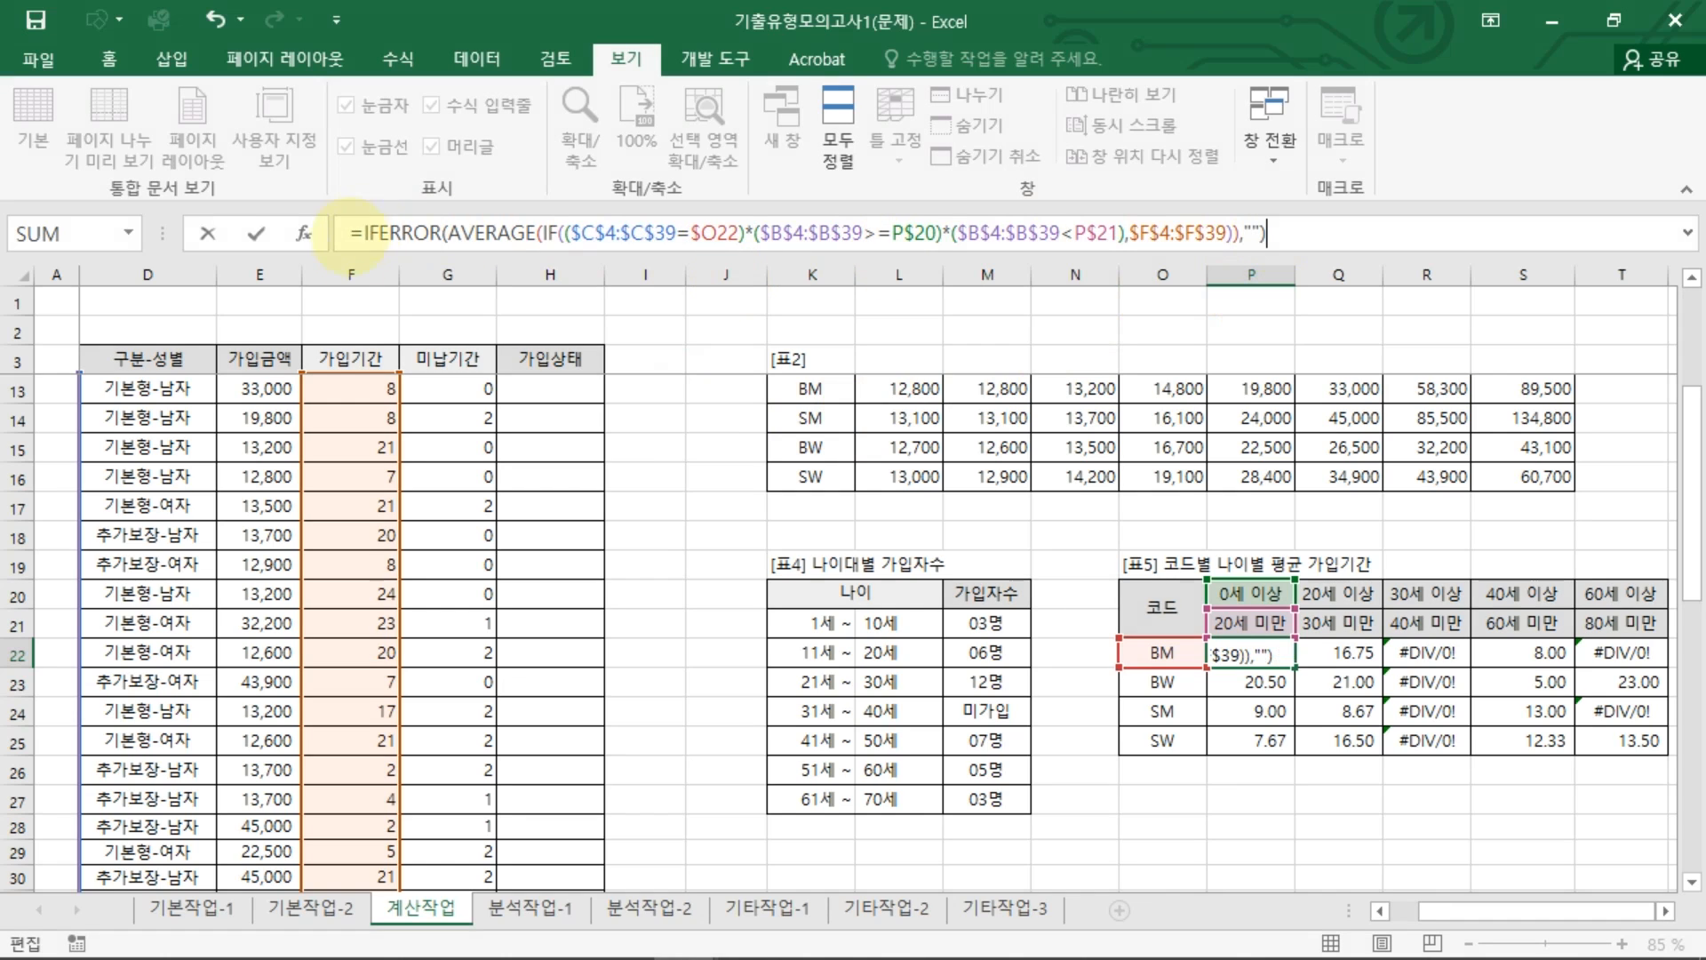
Step: Enter the IFERROR version of P22 as an array formula and refill 표5 with it through T25
drag(350, 251, 463, 237)
mouse_move(1235, 213)
mouse_down()
mouse_move(1295, 228)
mouse_move(1248, 266)
mouse_up()
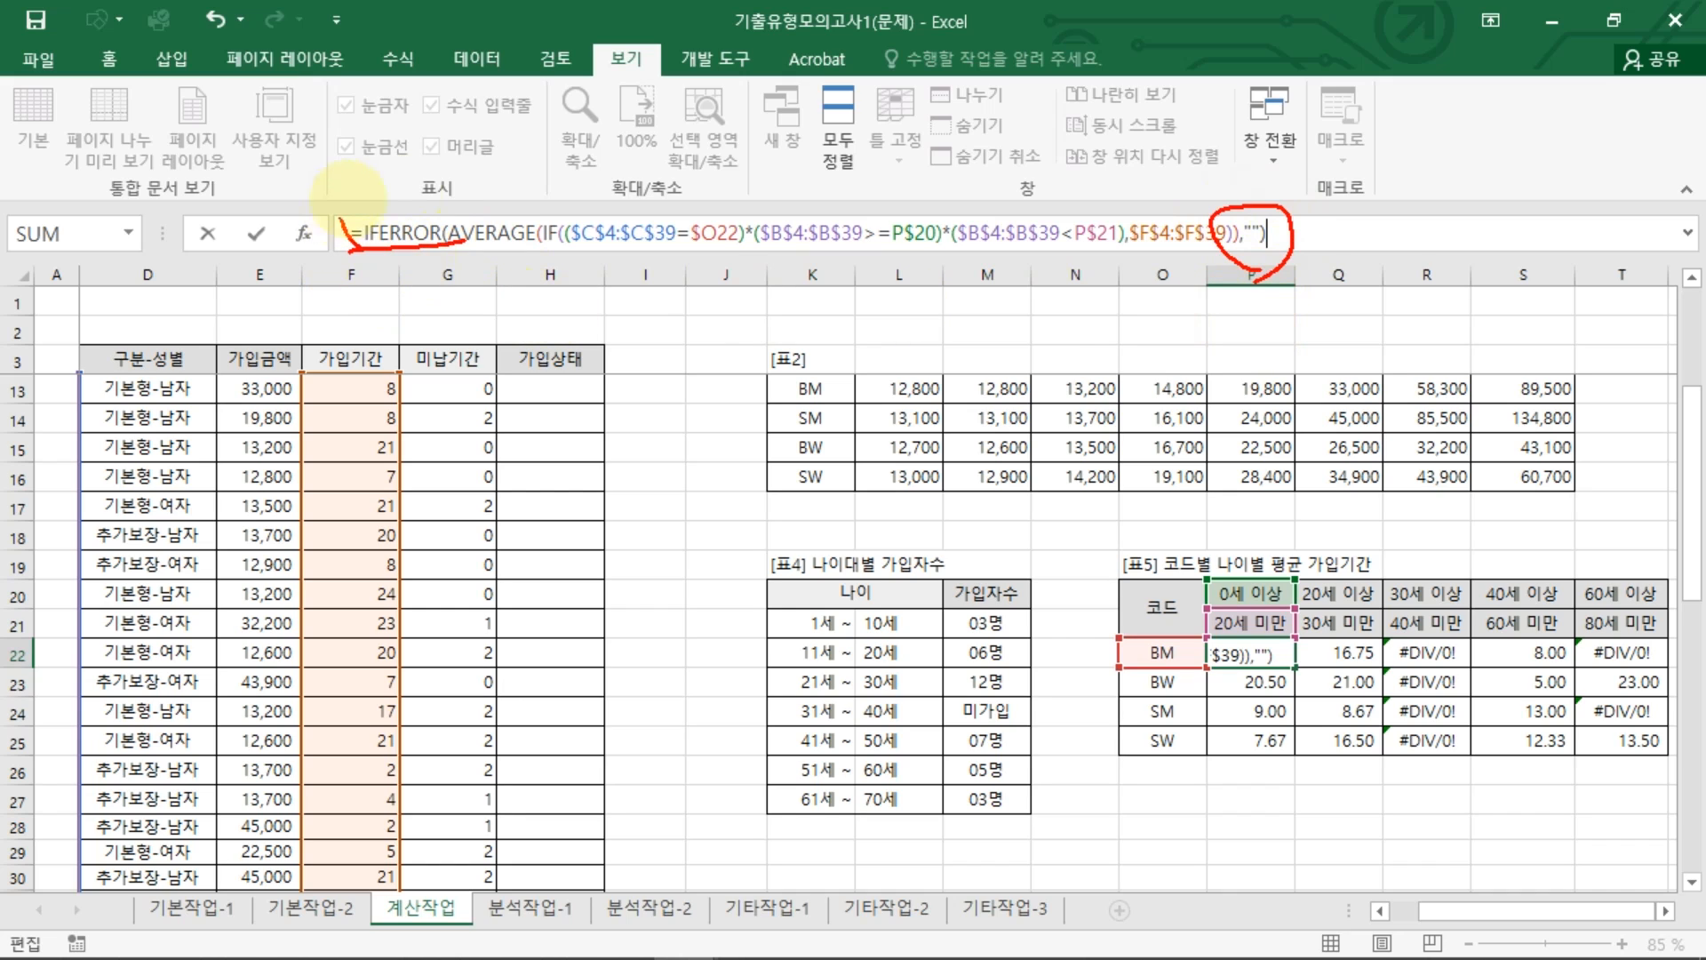
drag(348, 198, 405, 249)
key(Escape)
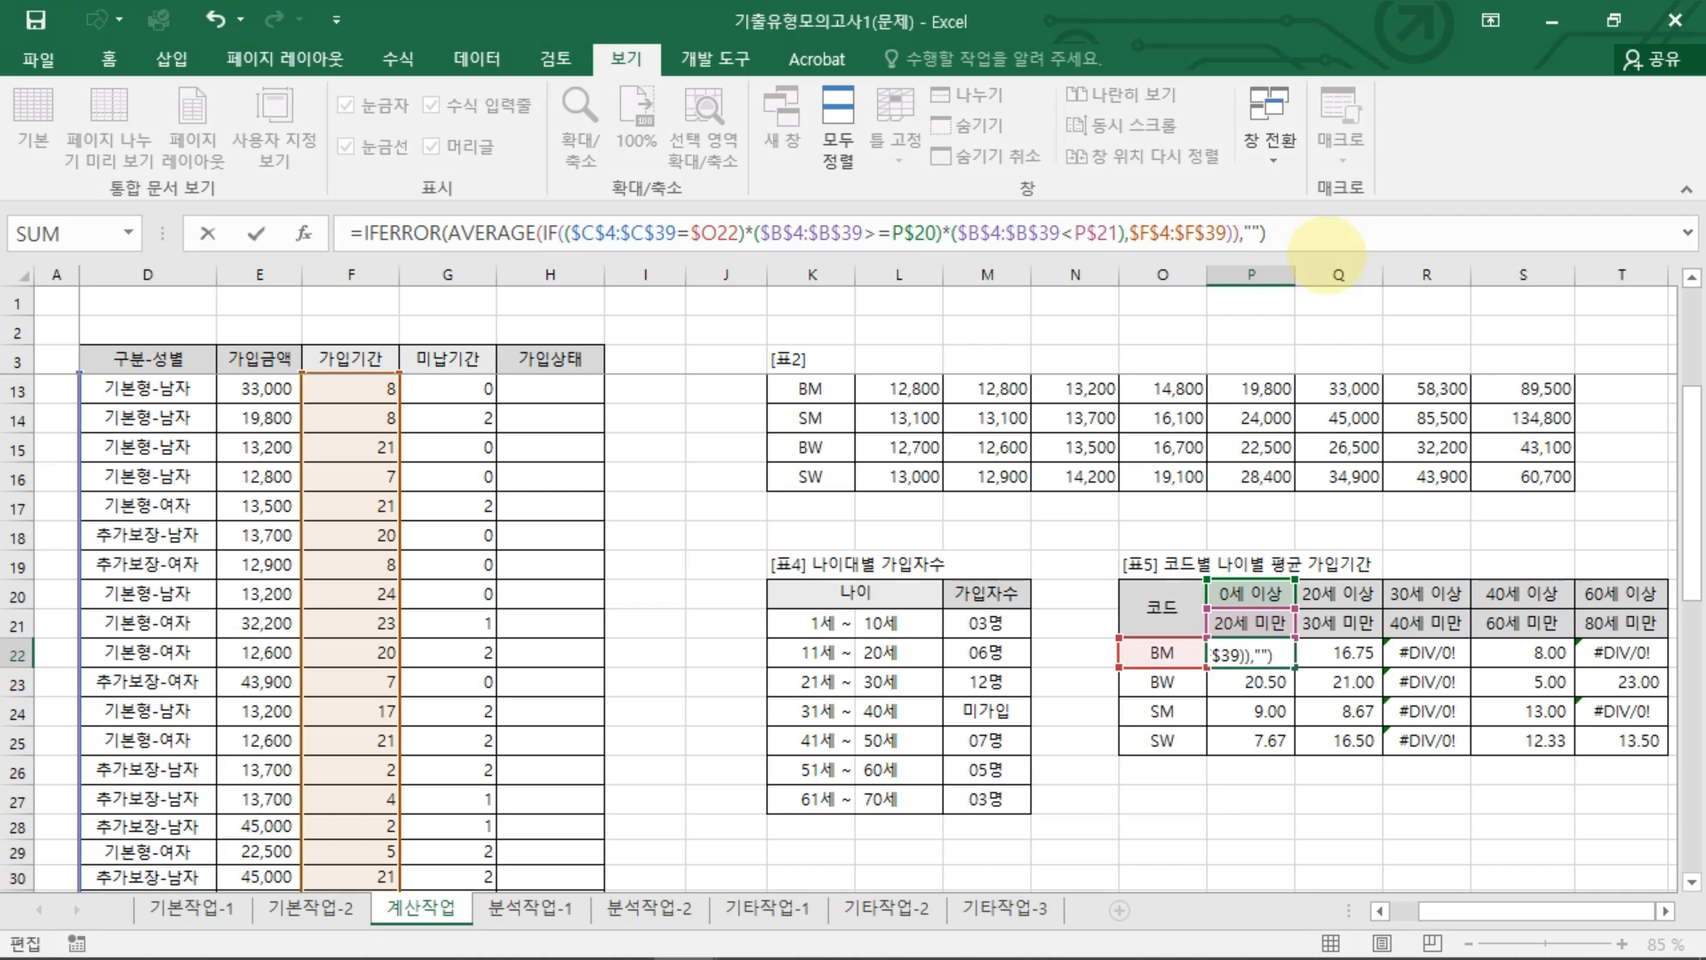
key(ctrl+shift+Return)
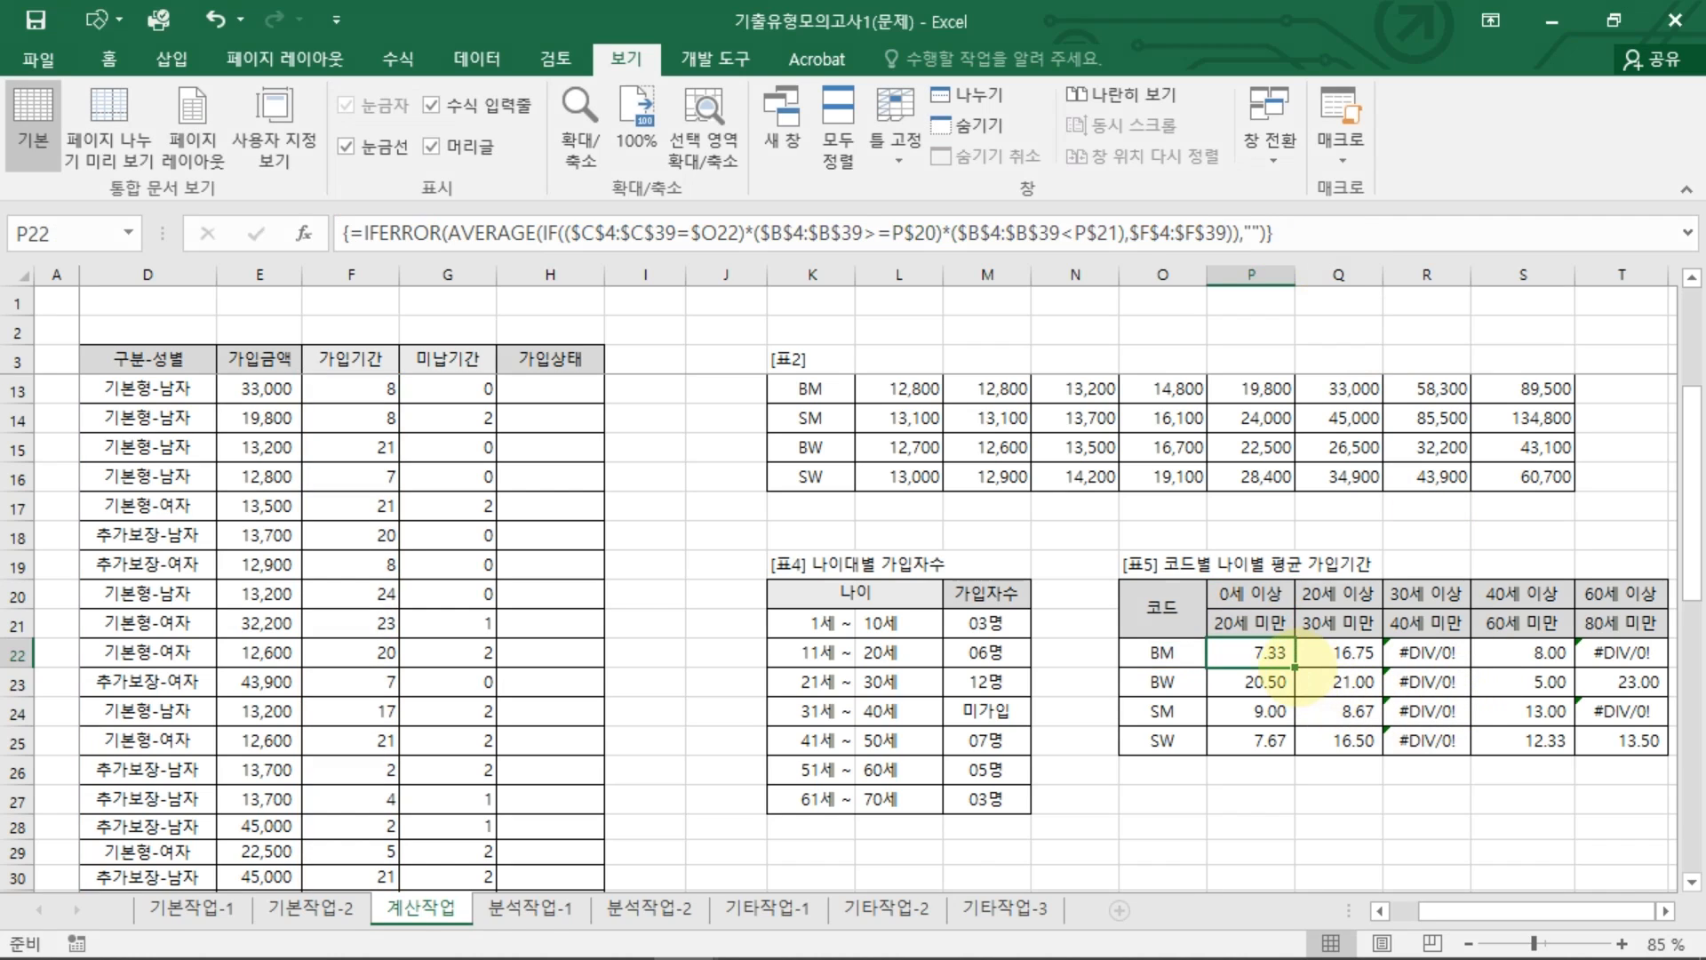
drag(1295, 667, 1634, 753)
Step: Check the refilled cells of 표5 and examine the AVERAGE part nested inside the IFERROR formula in Q22
click(1427, 681)
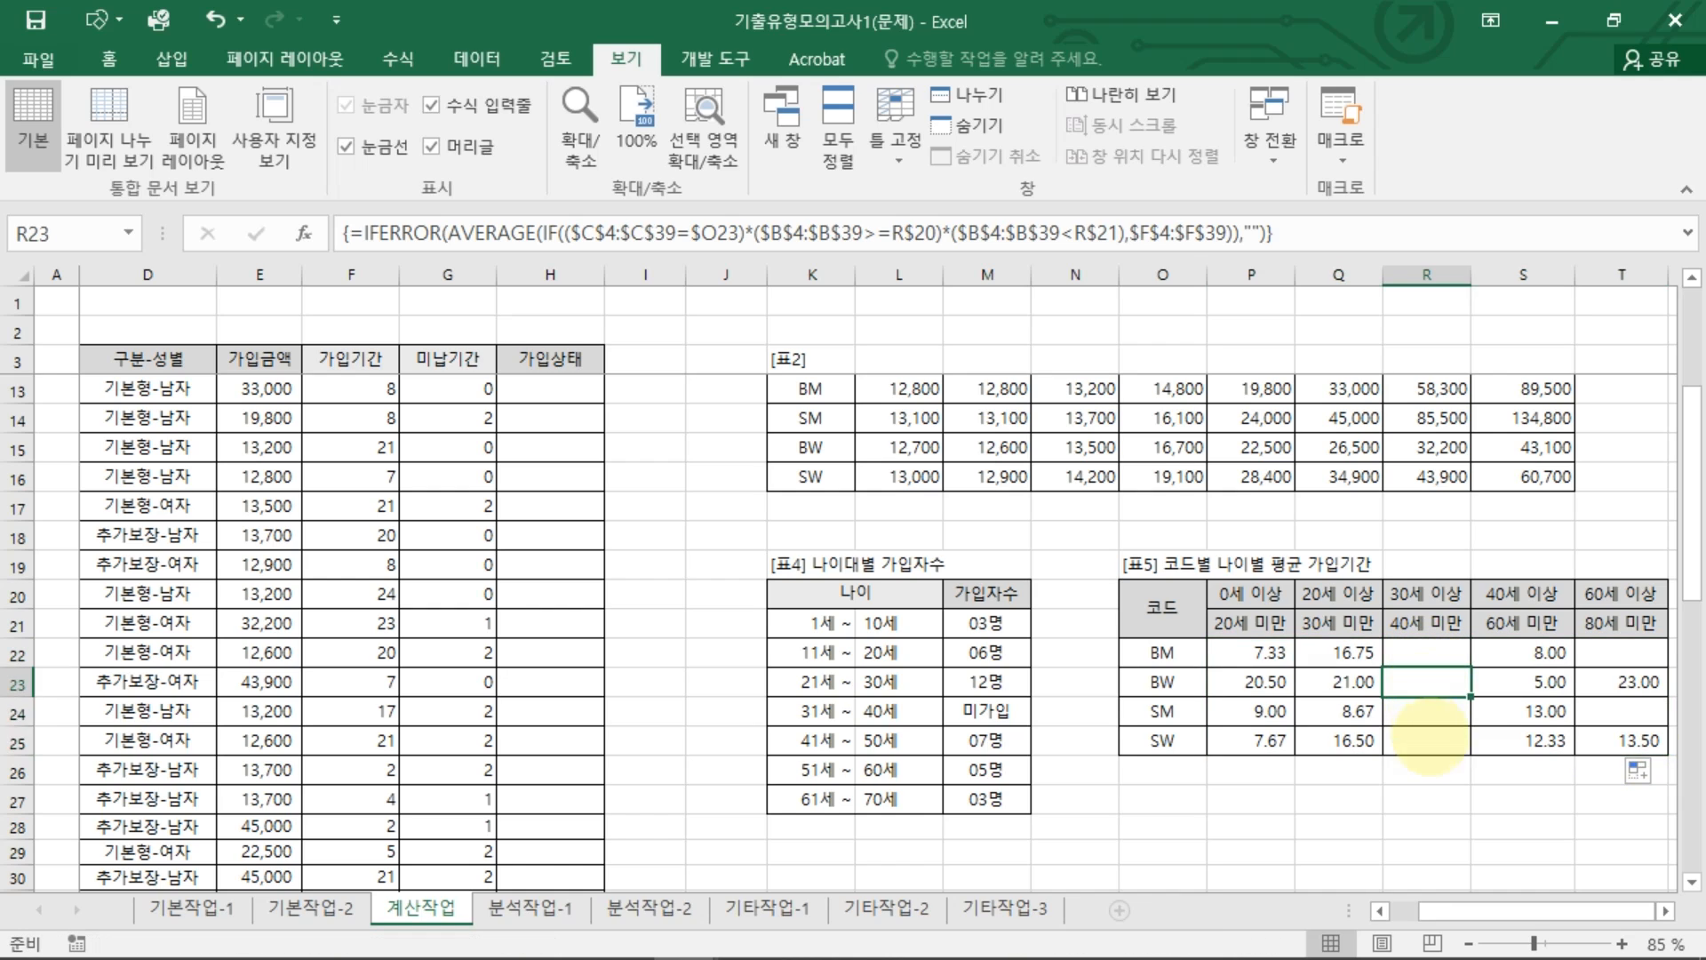
click(1426, 741)
click(1622, 652)
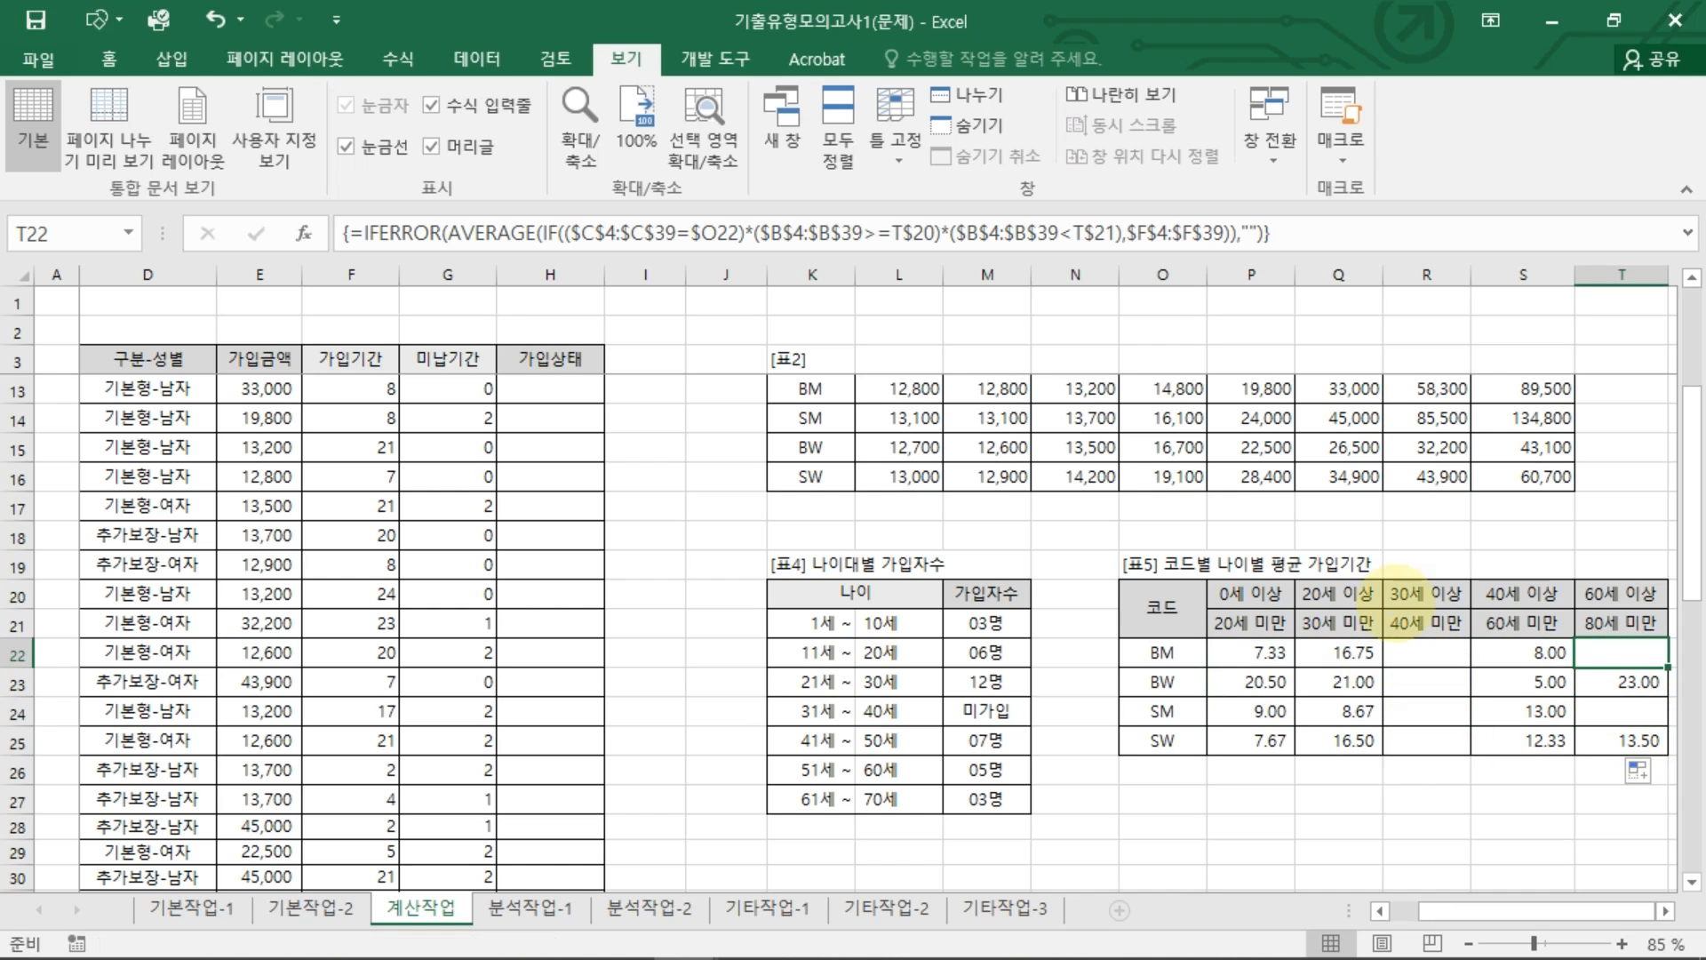
click(1280, 662)
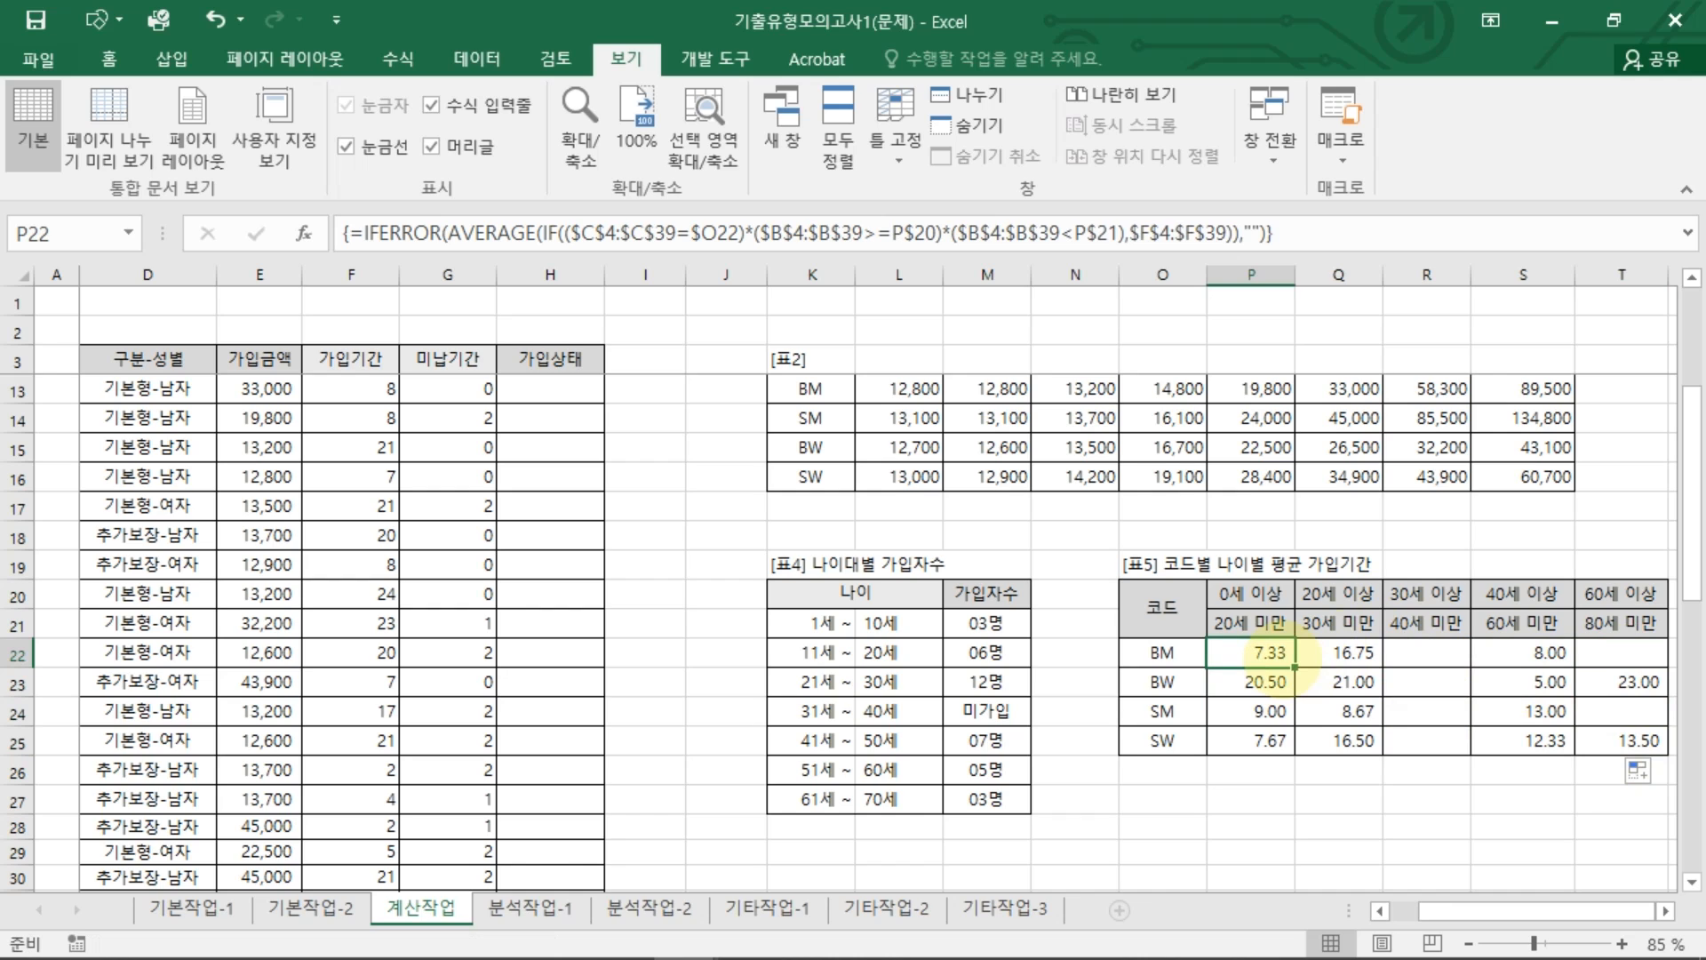
key(Right)
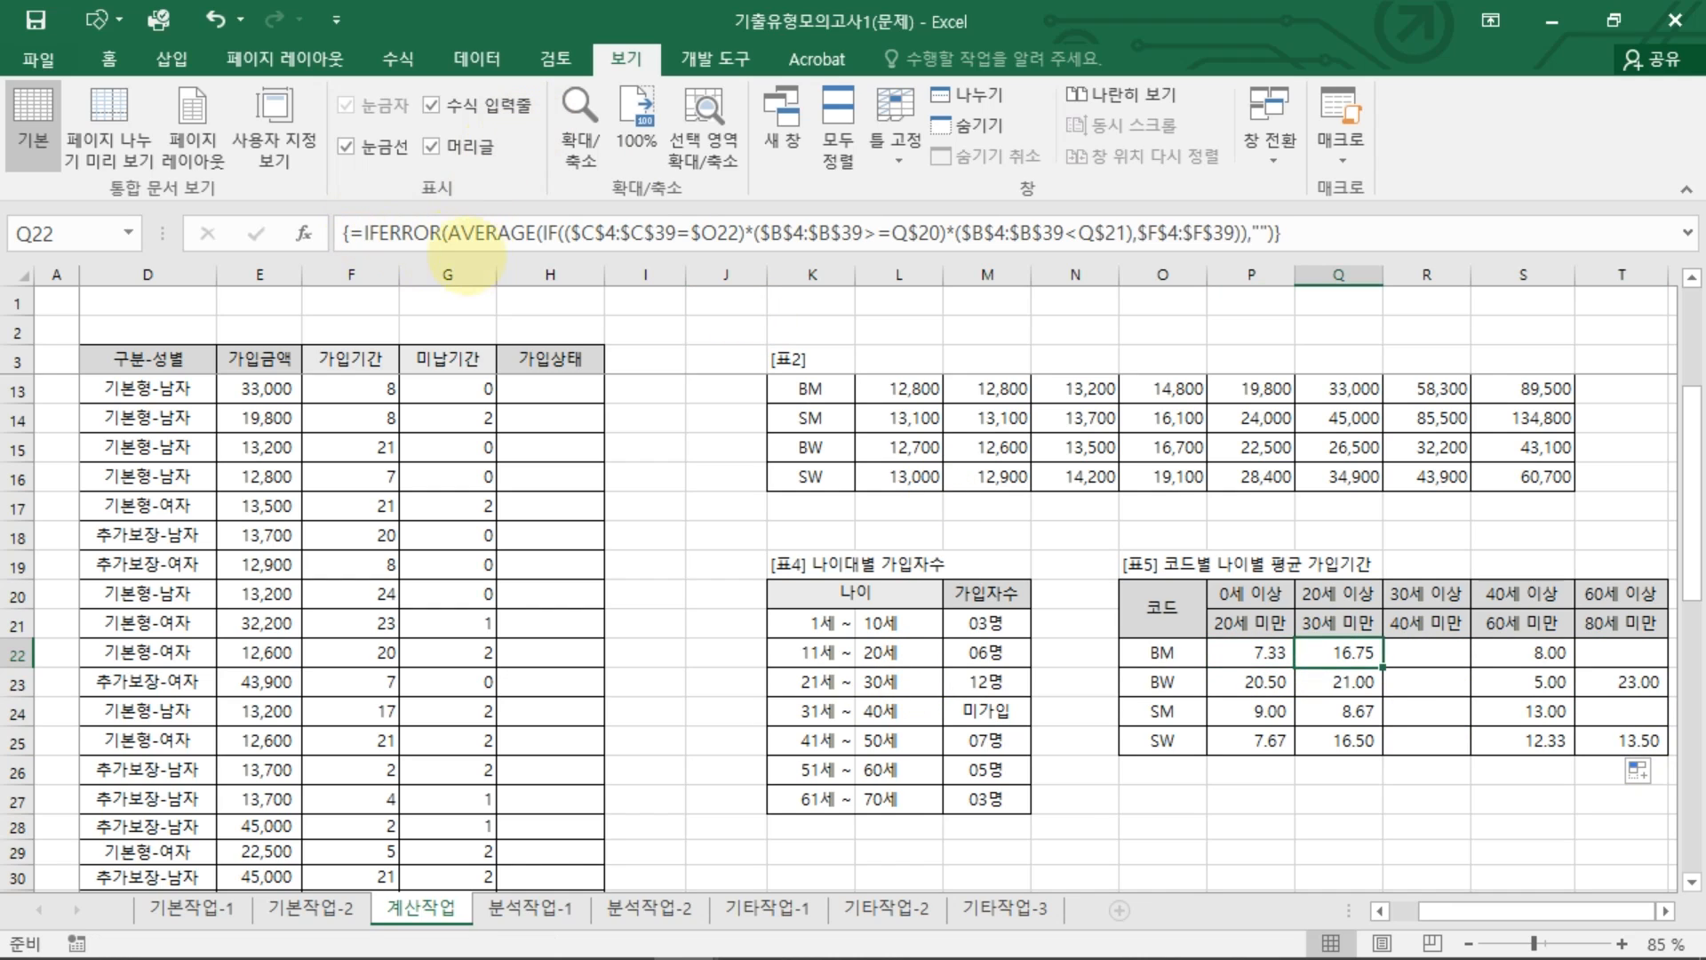
drag(358, 235, 1331, 237)
key(Escape)
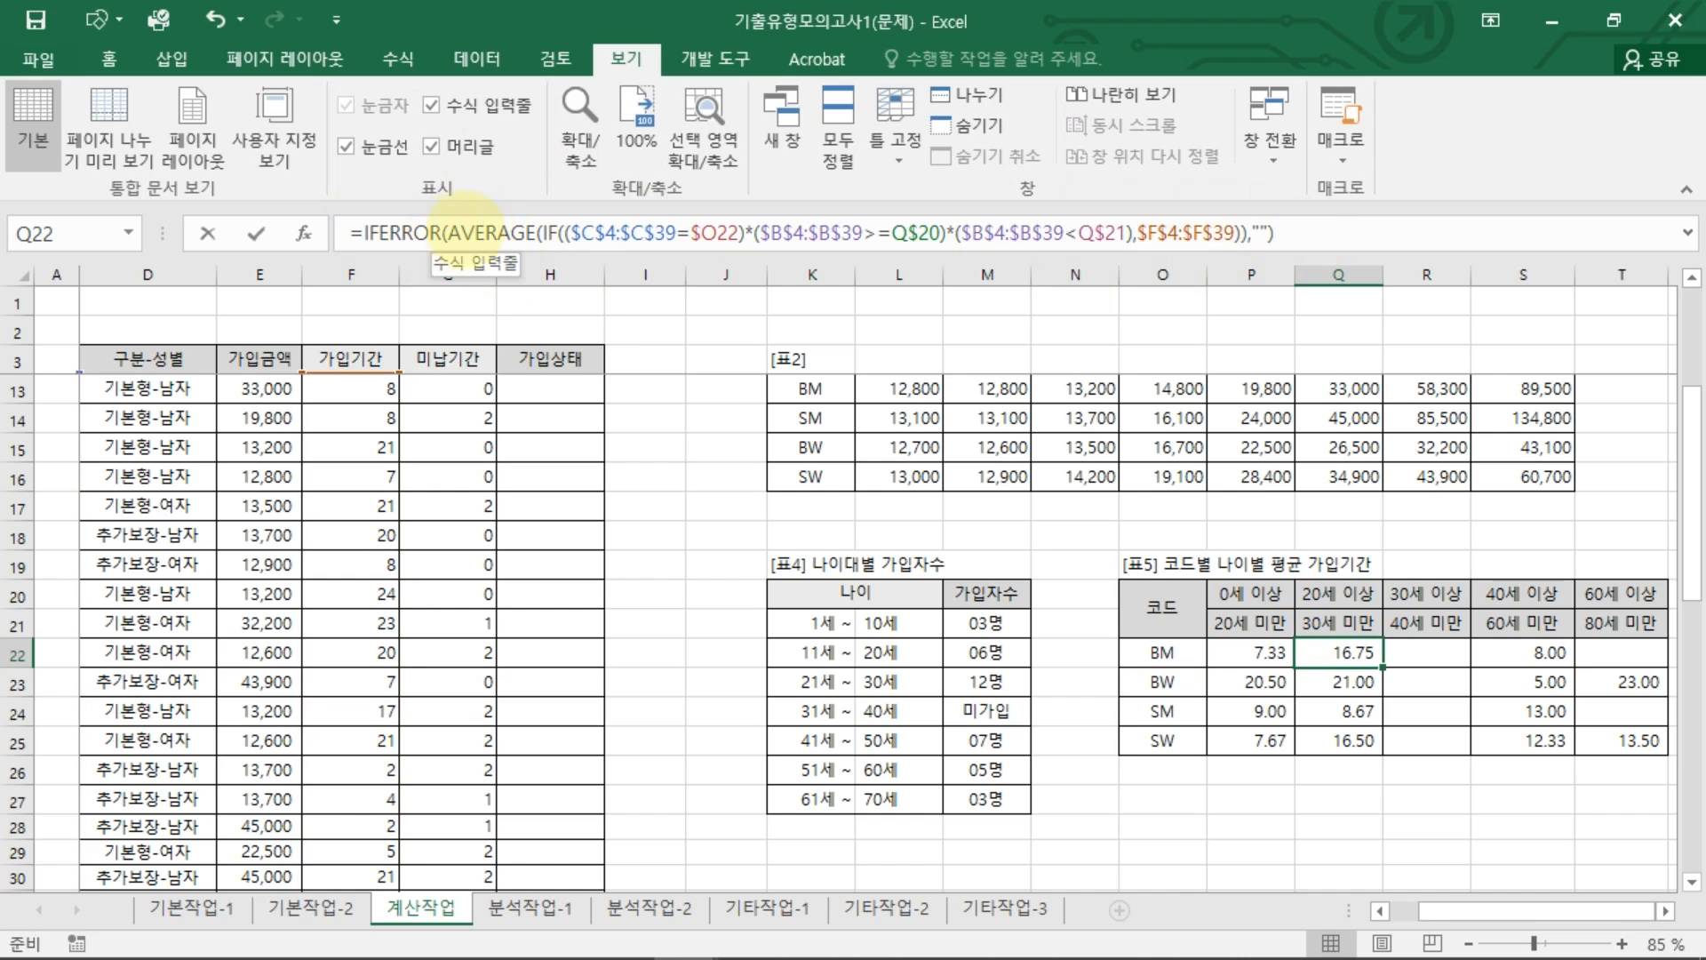
drag(448, 233, 1253, 233)
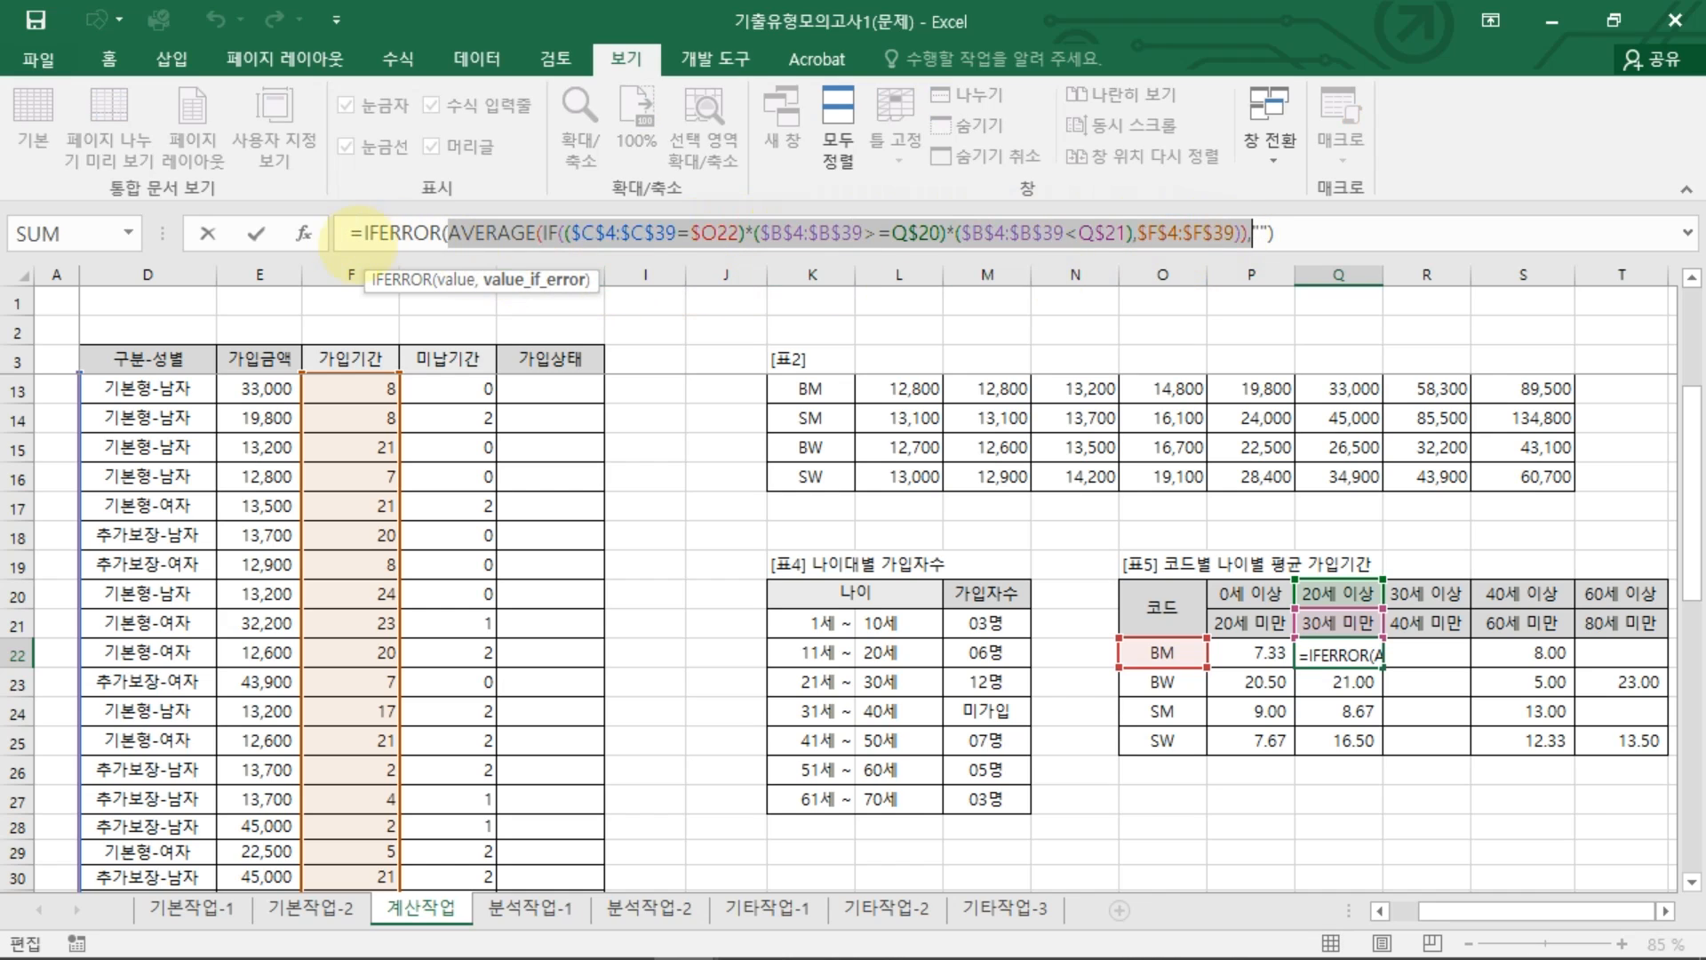
key(ctrl+shift+Return)
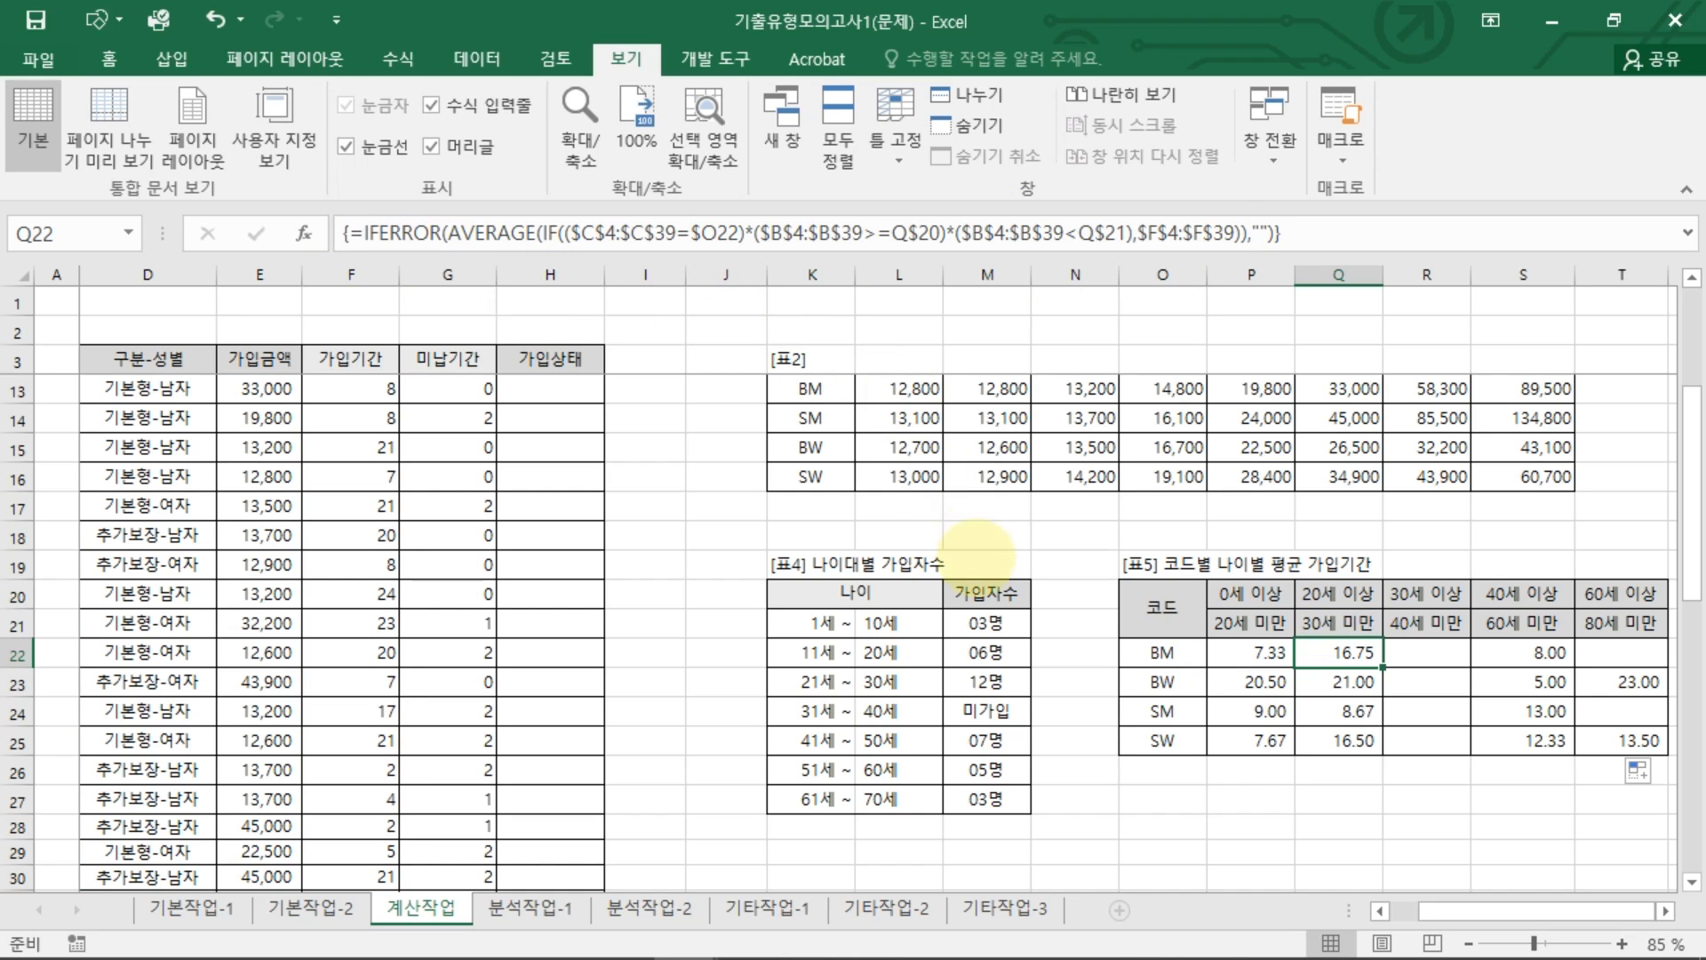
click(1251, 652)
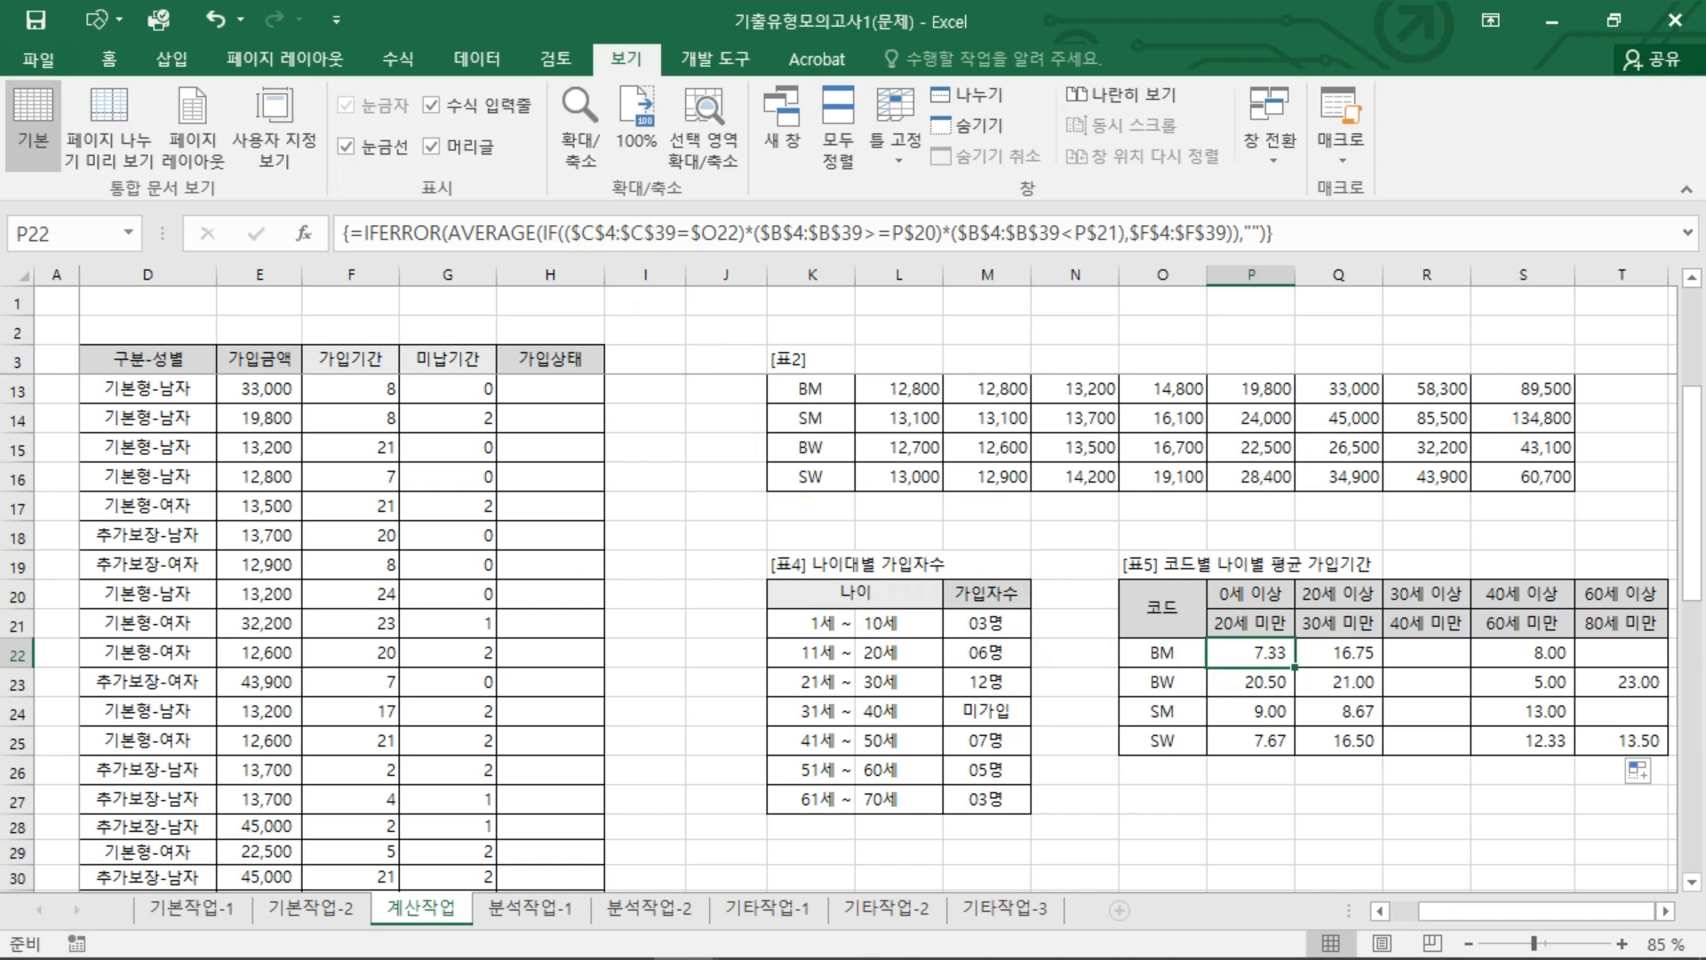
Step: Return to the start of 표1 and select H4, the first cell of the 가입상태 column
click(565, 392)
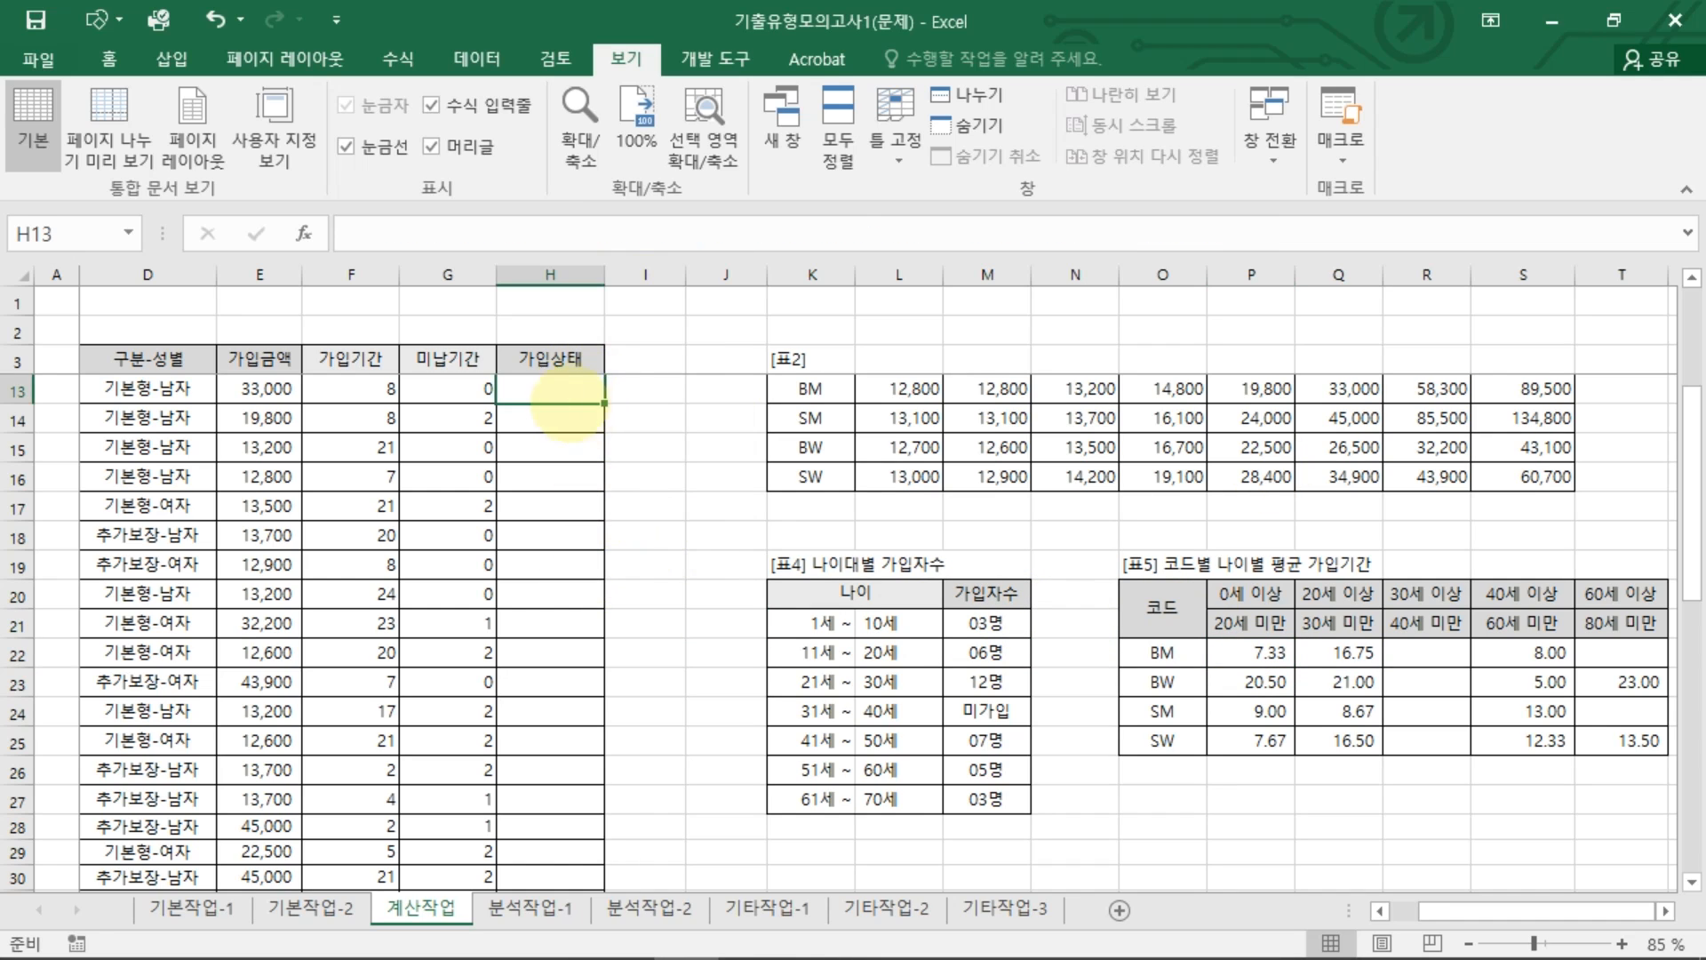
scroll(583, 485, up, 3)
drag(598, 643, 596, 624)
click(565, 380)
drag(711, 477, 657, 476)
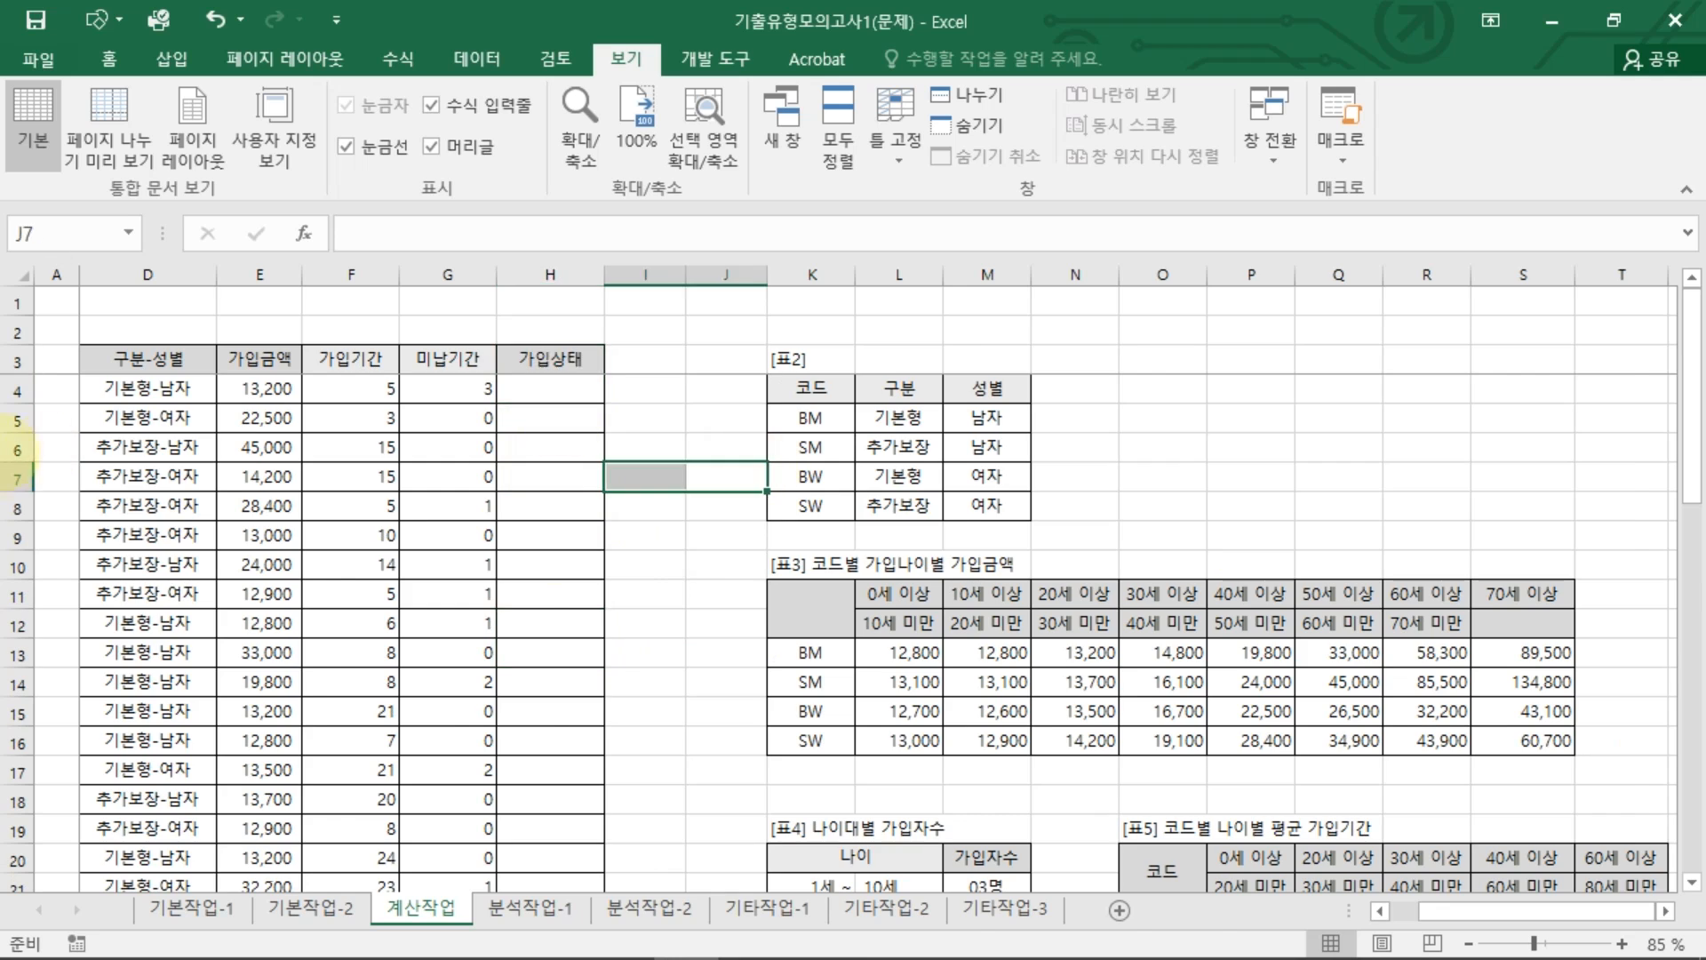
drag(2, 452, 20, 478)
click(812, 477)
click(727, 390)
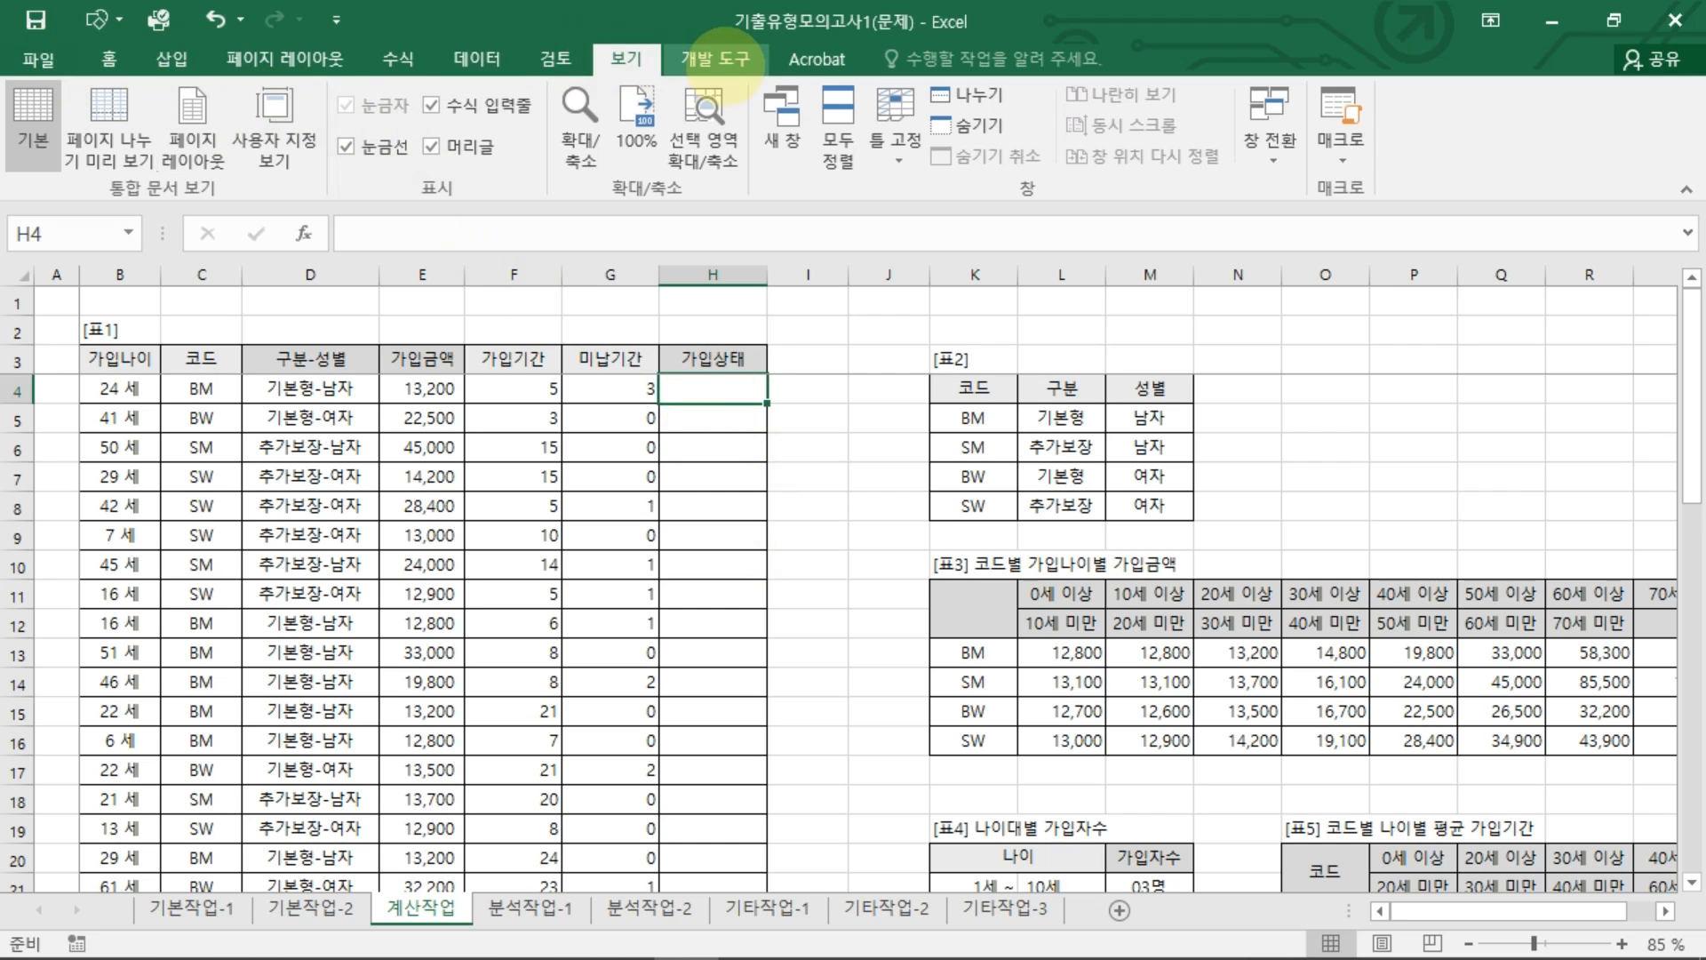
Step: Open the Visual Basic Editor and insert a new module into the workbook's project
click(716, 59)
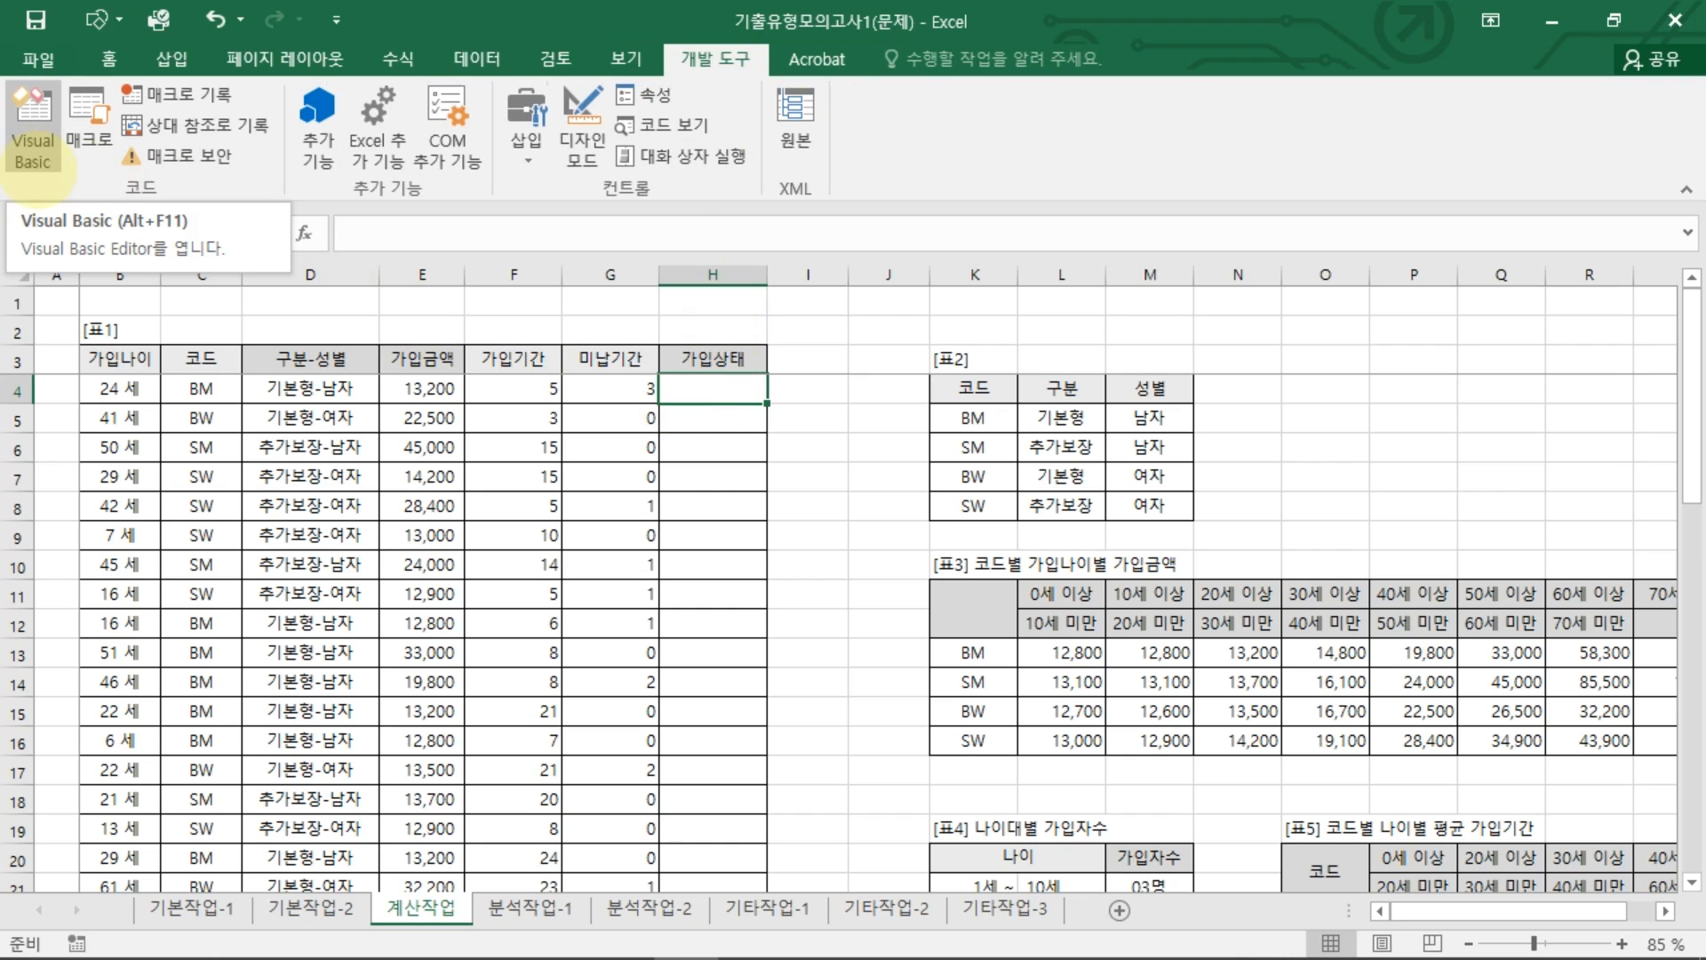
click(33, 125)
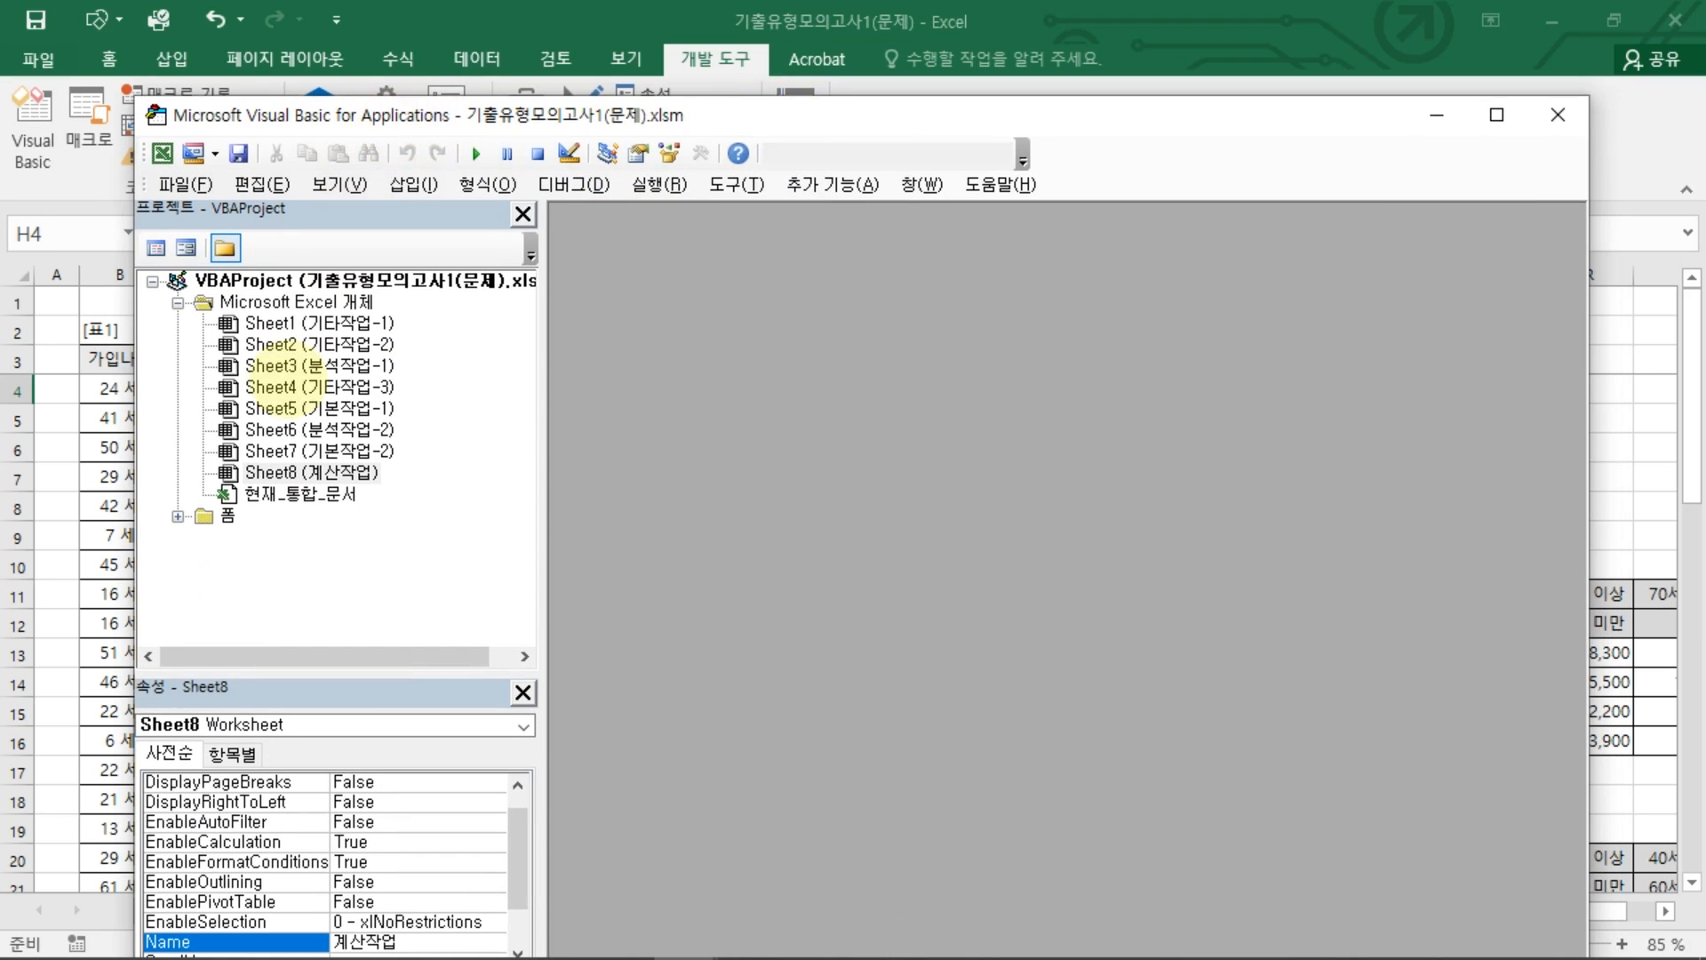
click(414, 185)
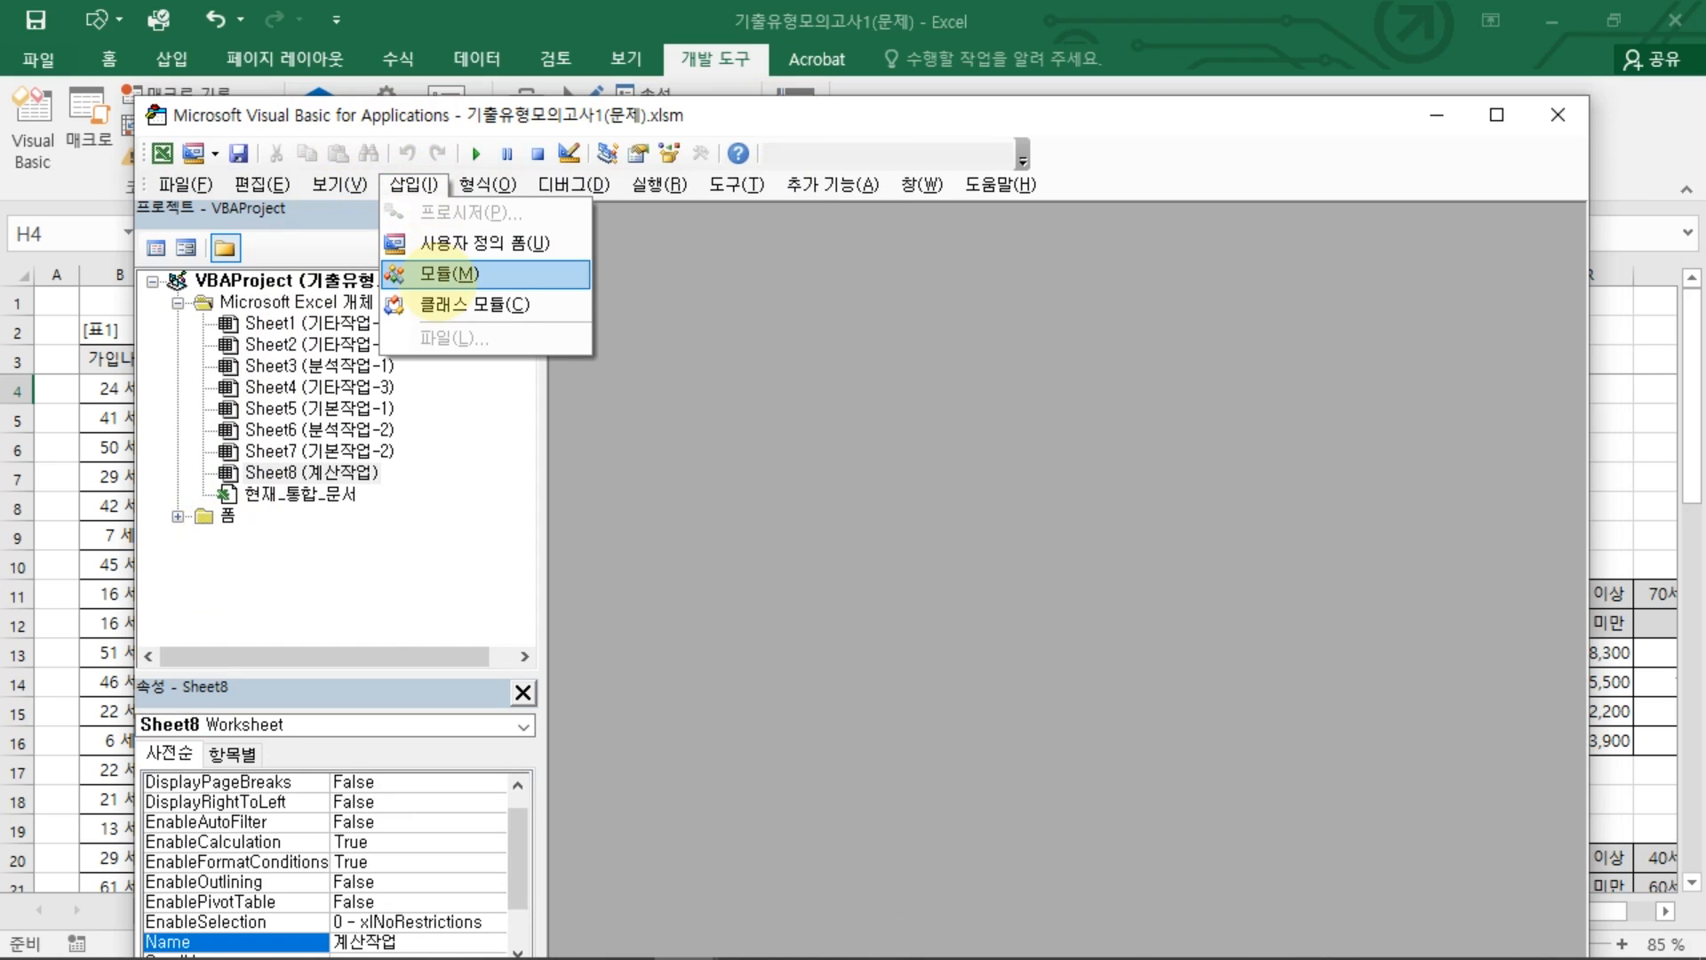
click(404, 274)
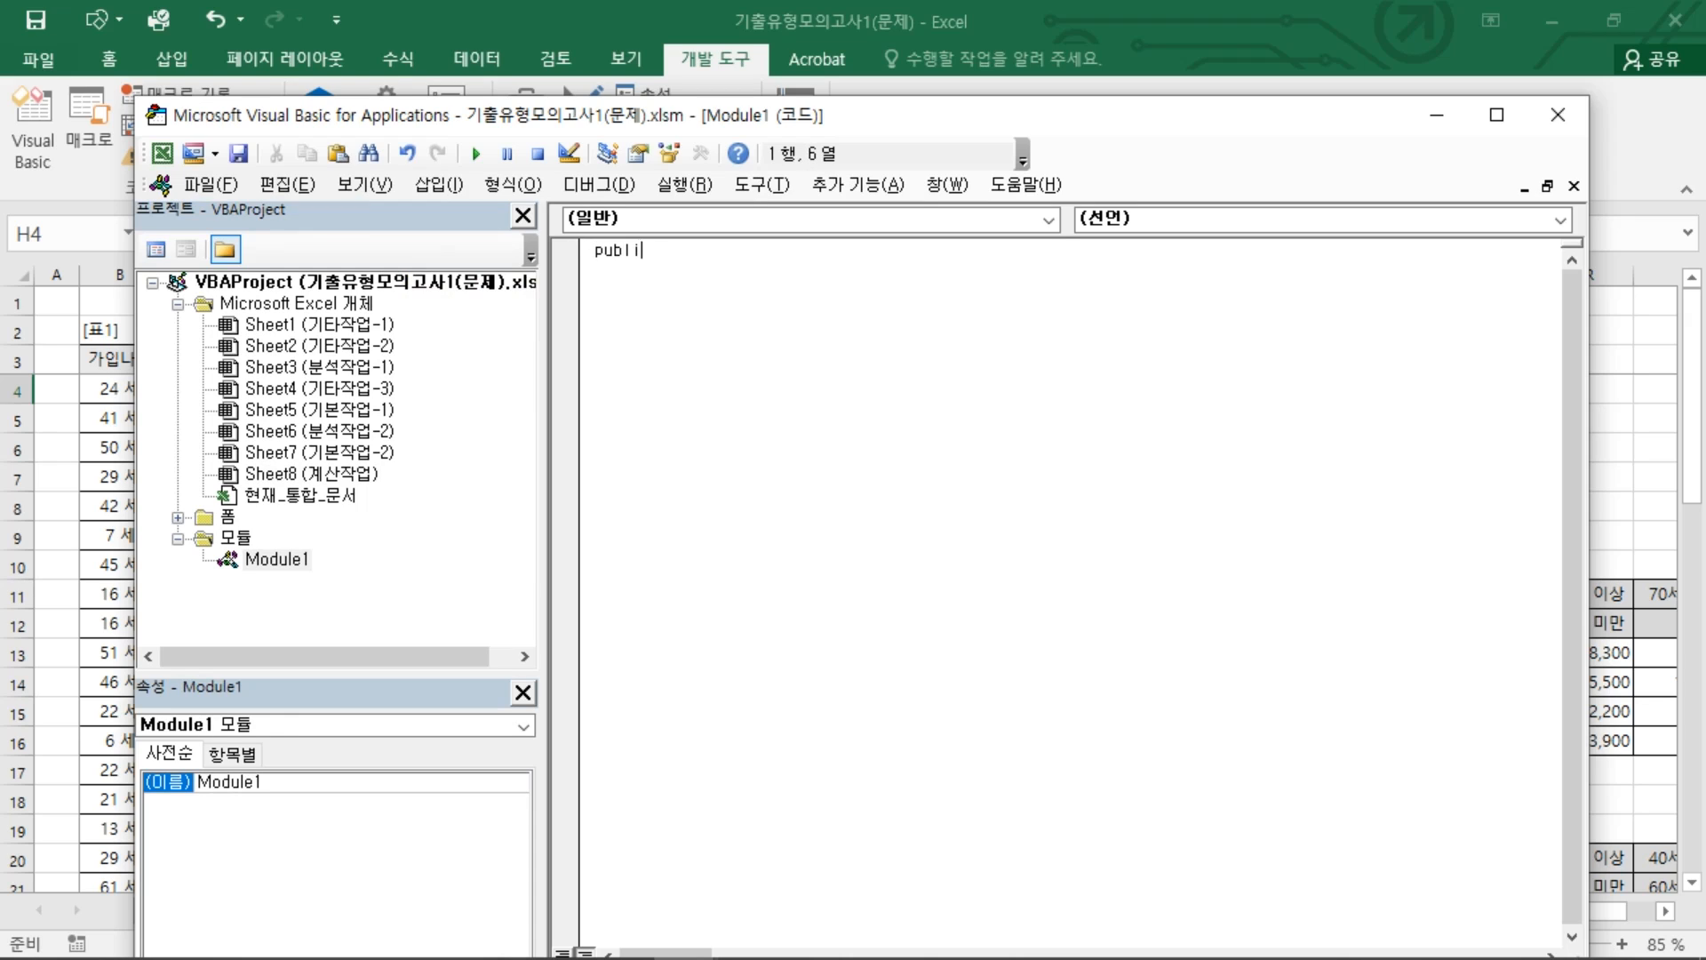
Step: Declare the public function fn가입상태 with the arguments 가입기간 and 미납기간, leaving blank lines for its body
text(ction fn가입상태)
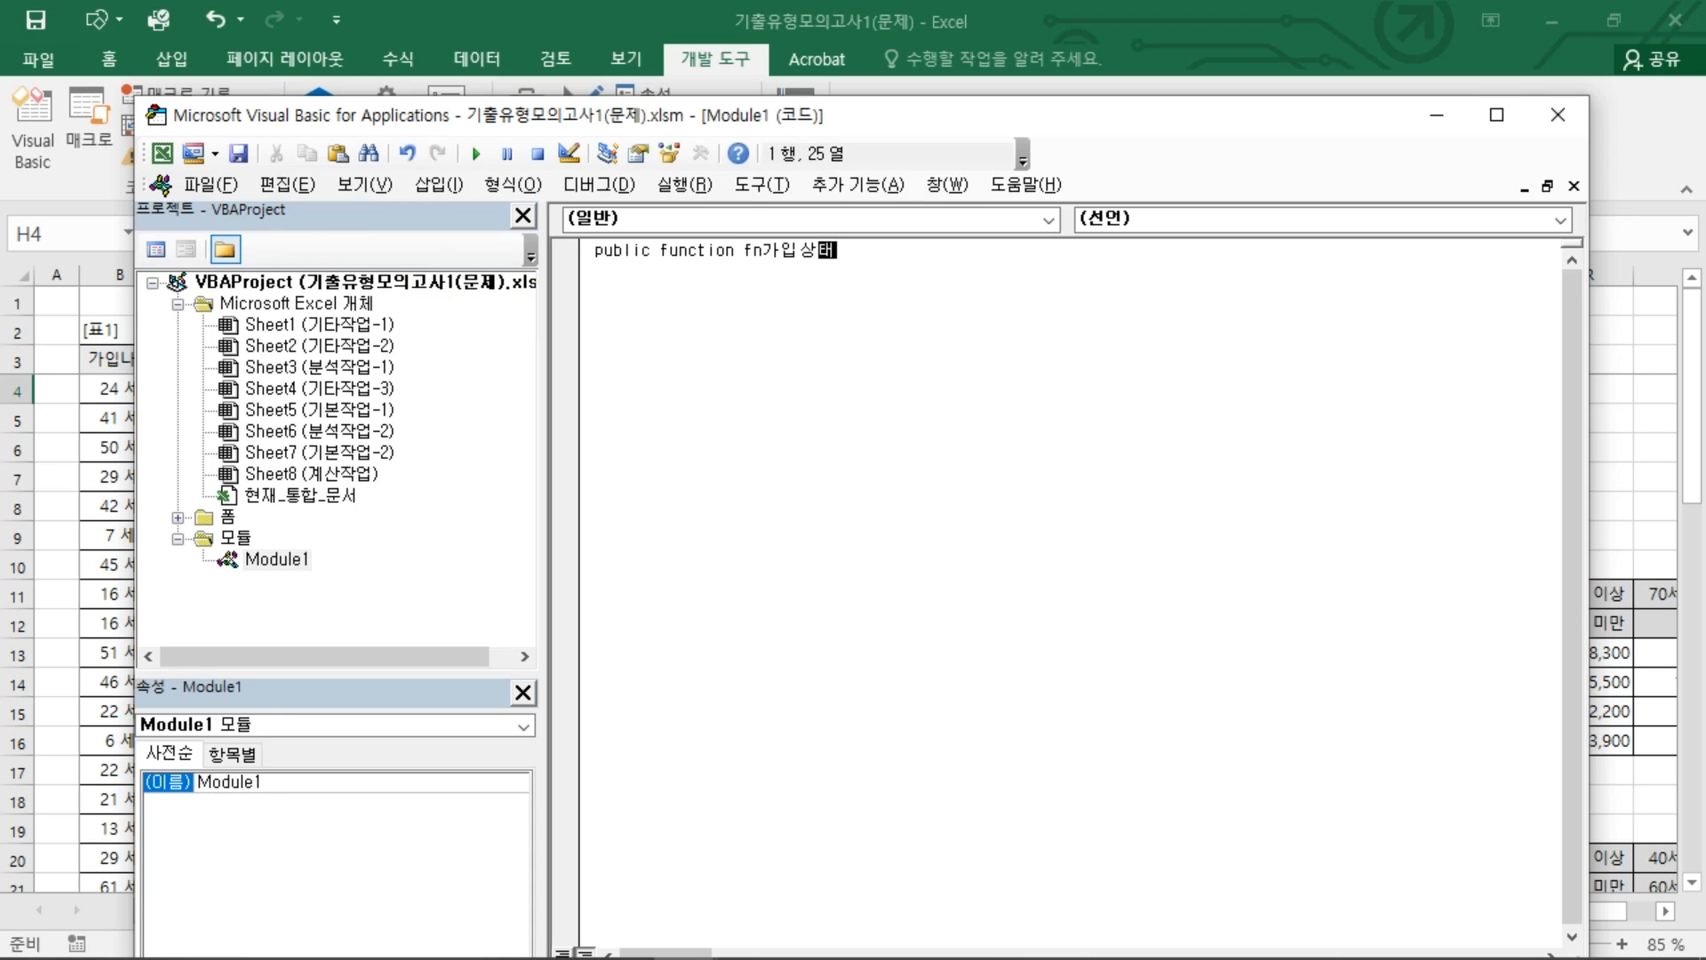
text((가입기간,미납기간)
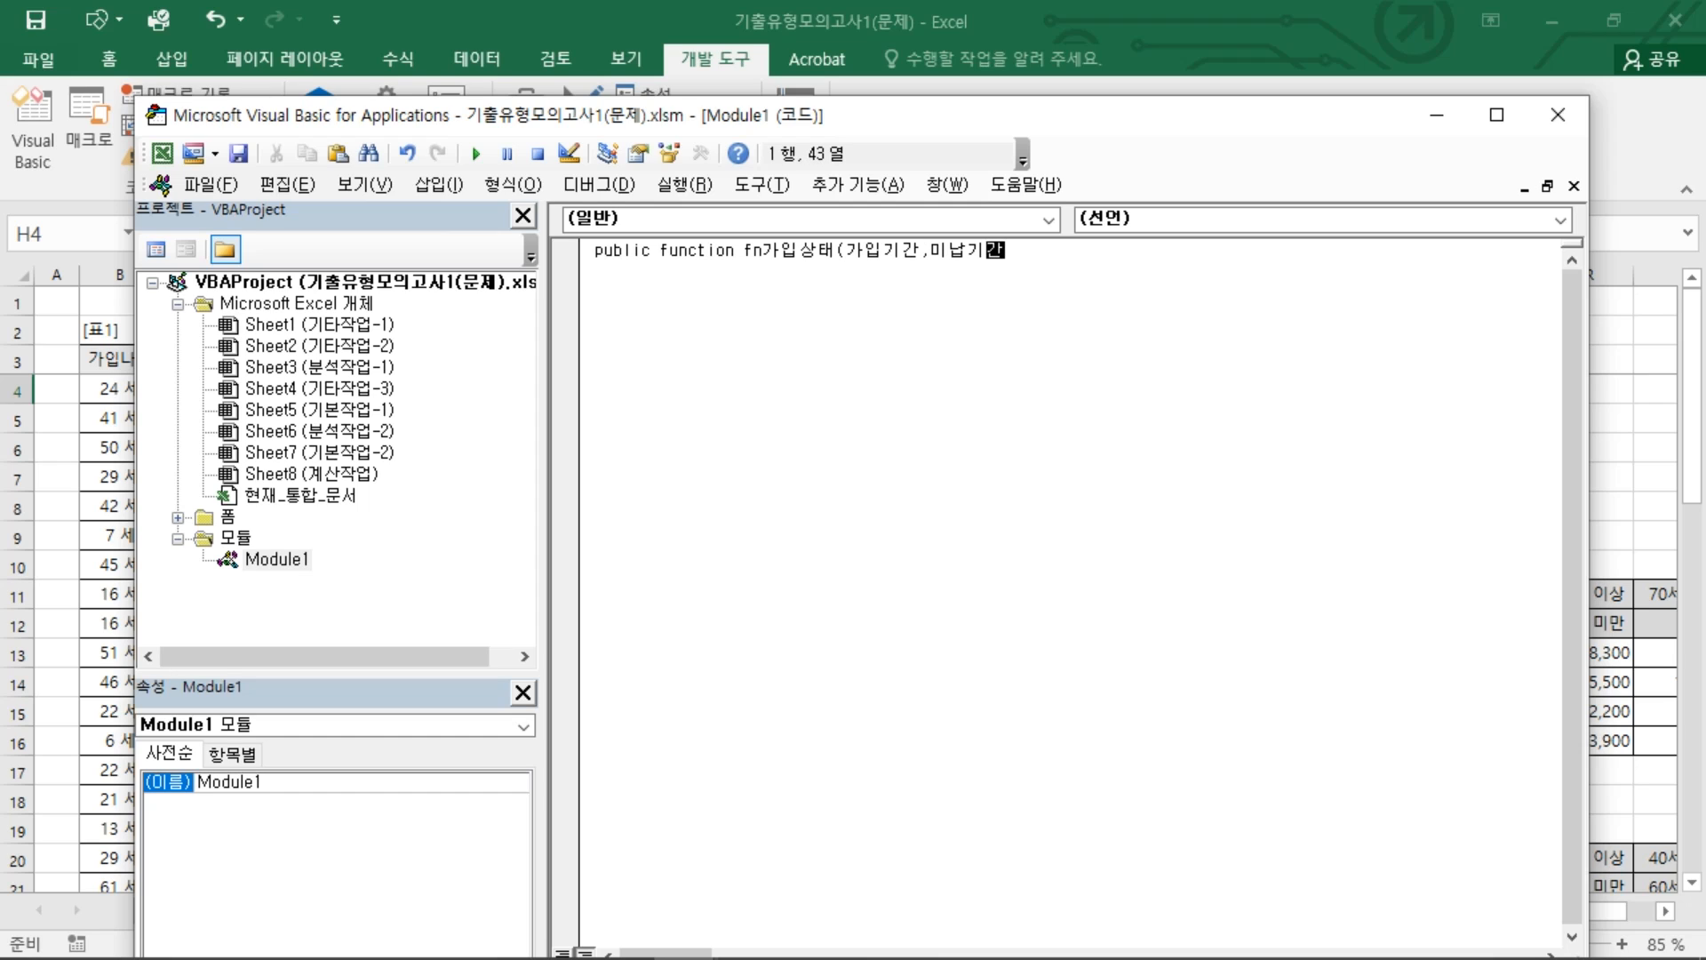
key(Return)
key(Return)
key(Return)
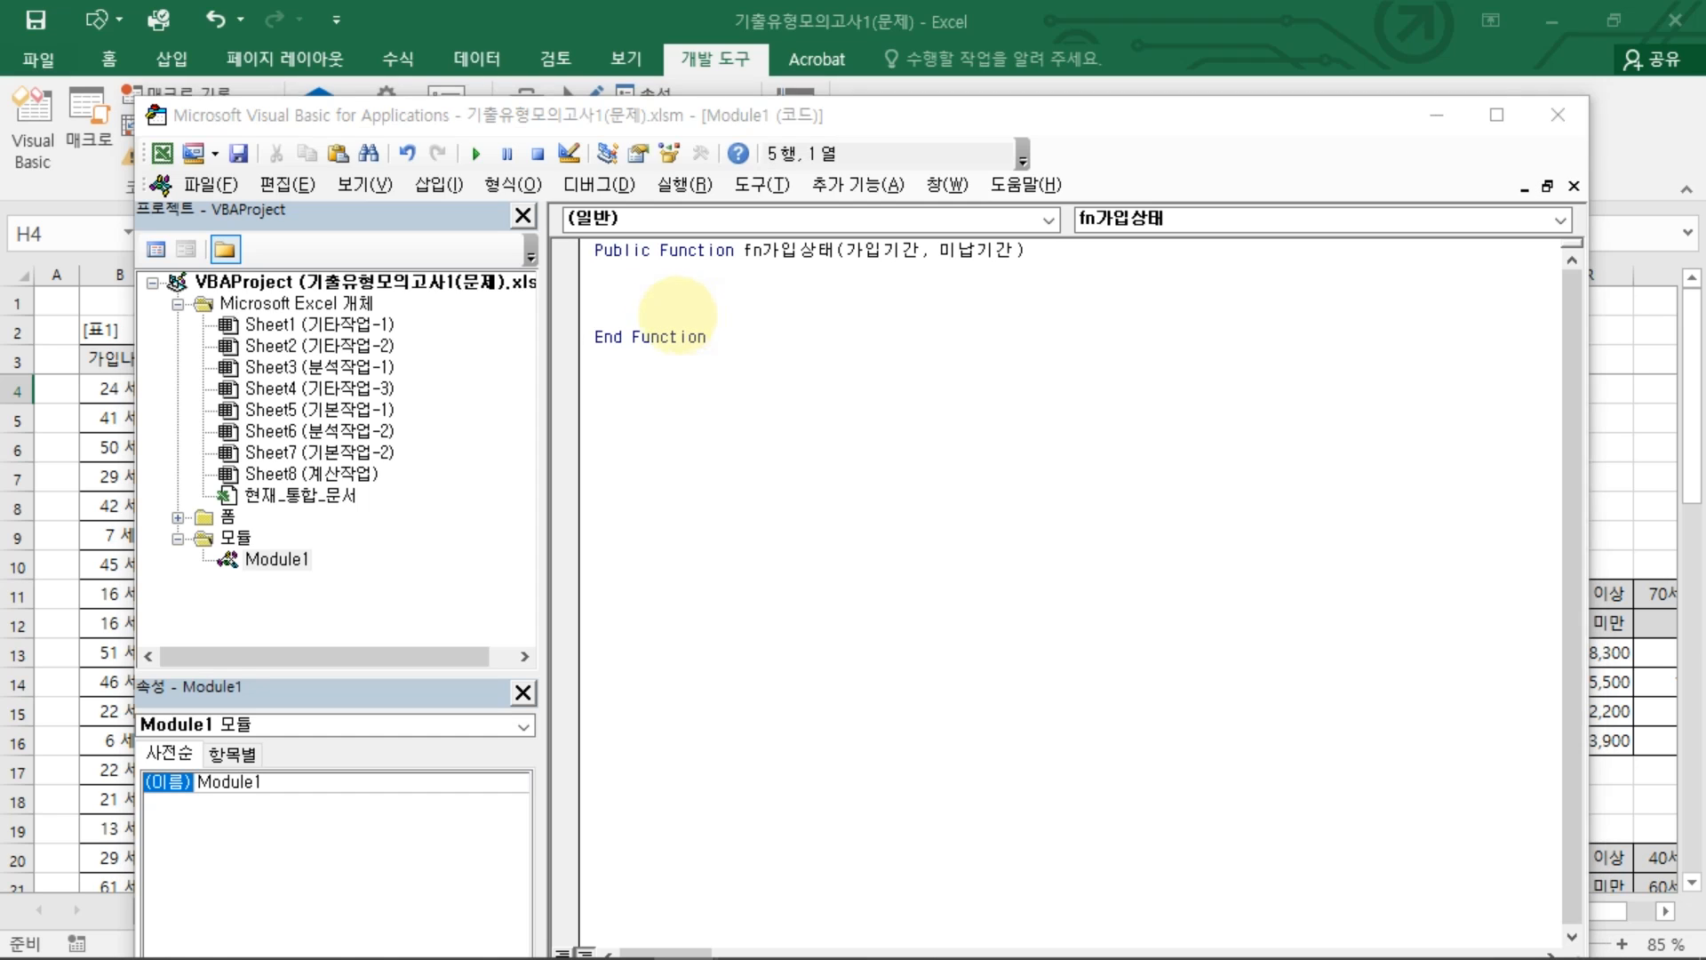
mouse_move(738, 356)
mouse_down()
mouse_move(702, 360)
mouse_move(747, 212)
mouse_move(1086, 266)
mouse_move(684, 366)
mouse_up()
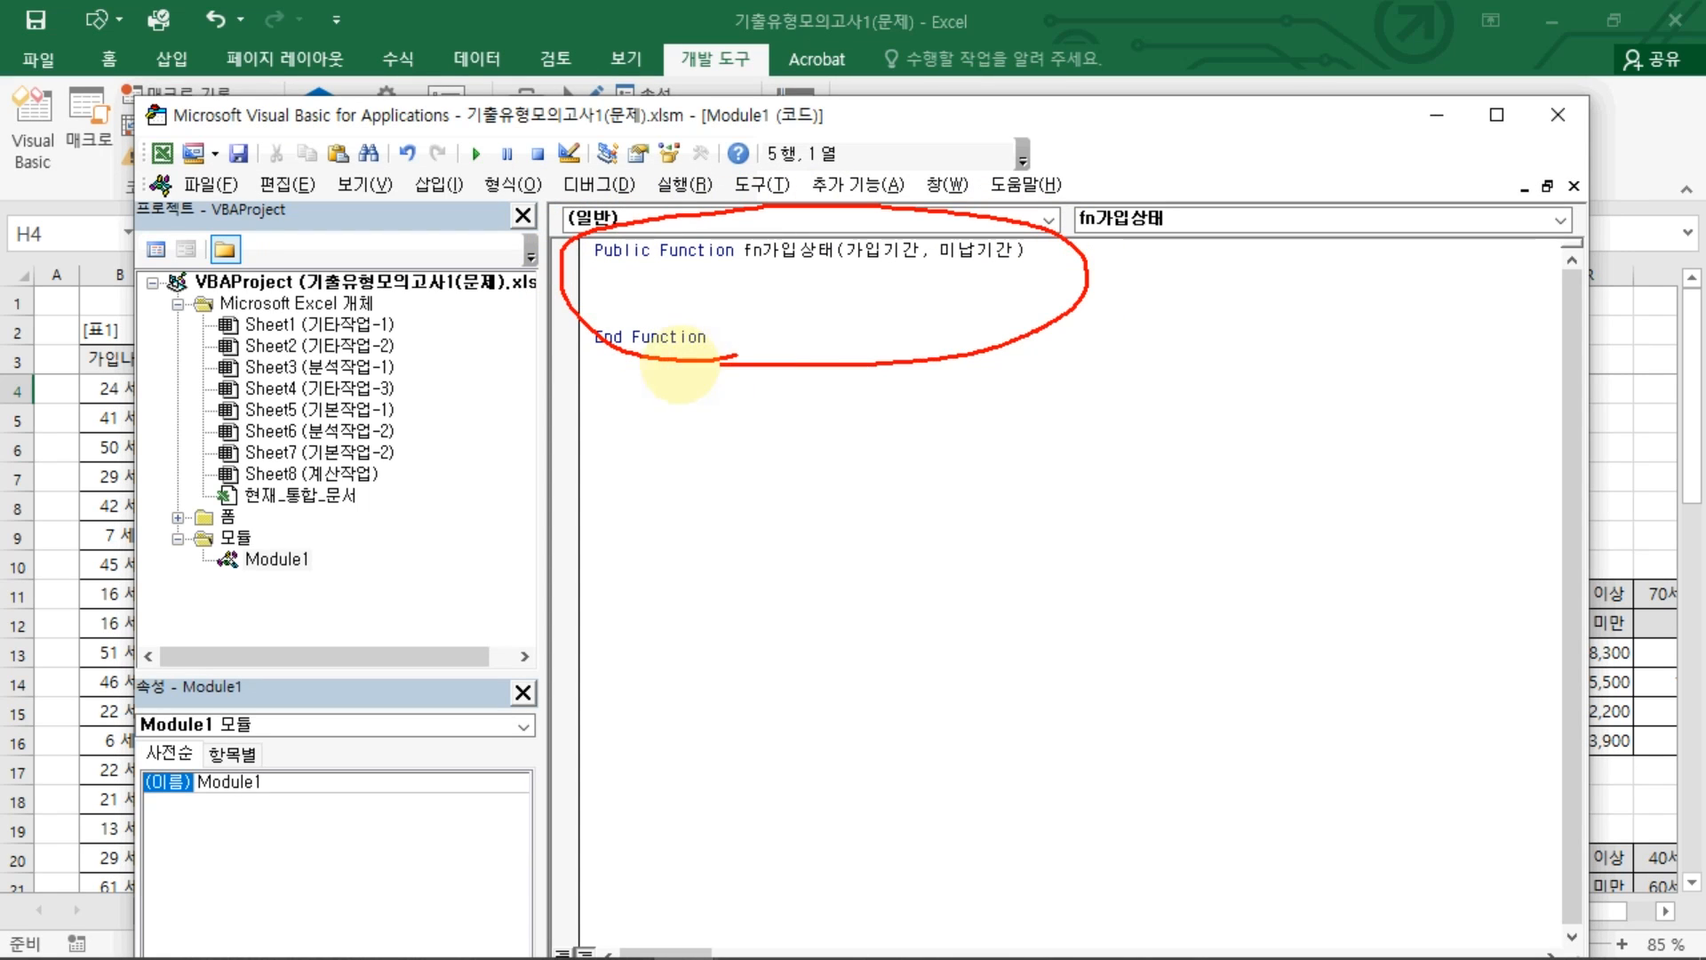
key(Escape)
Step: Move the editor window so the 표1 headers show, and write the function's first condition: If 미납기간 >= 가입기간 Then
click(640, 292)
drag(890, 103, 954, 420)
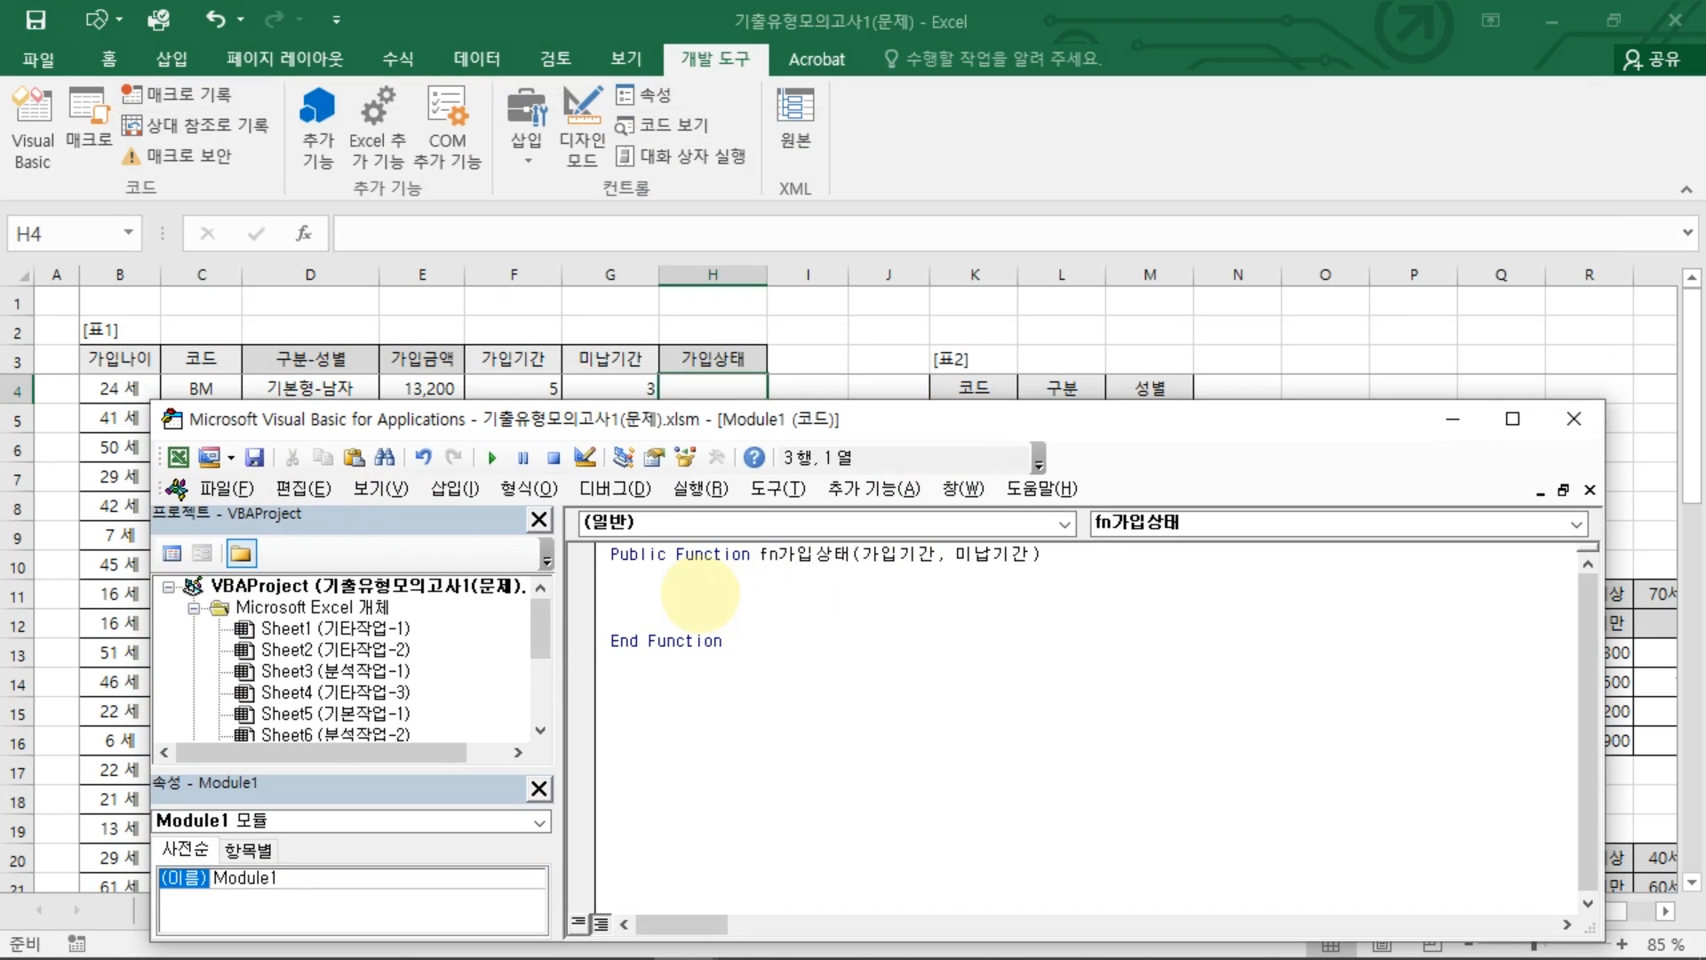
text(if)
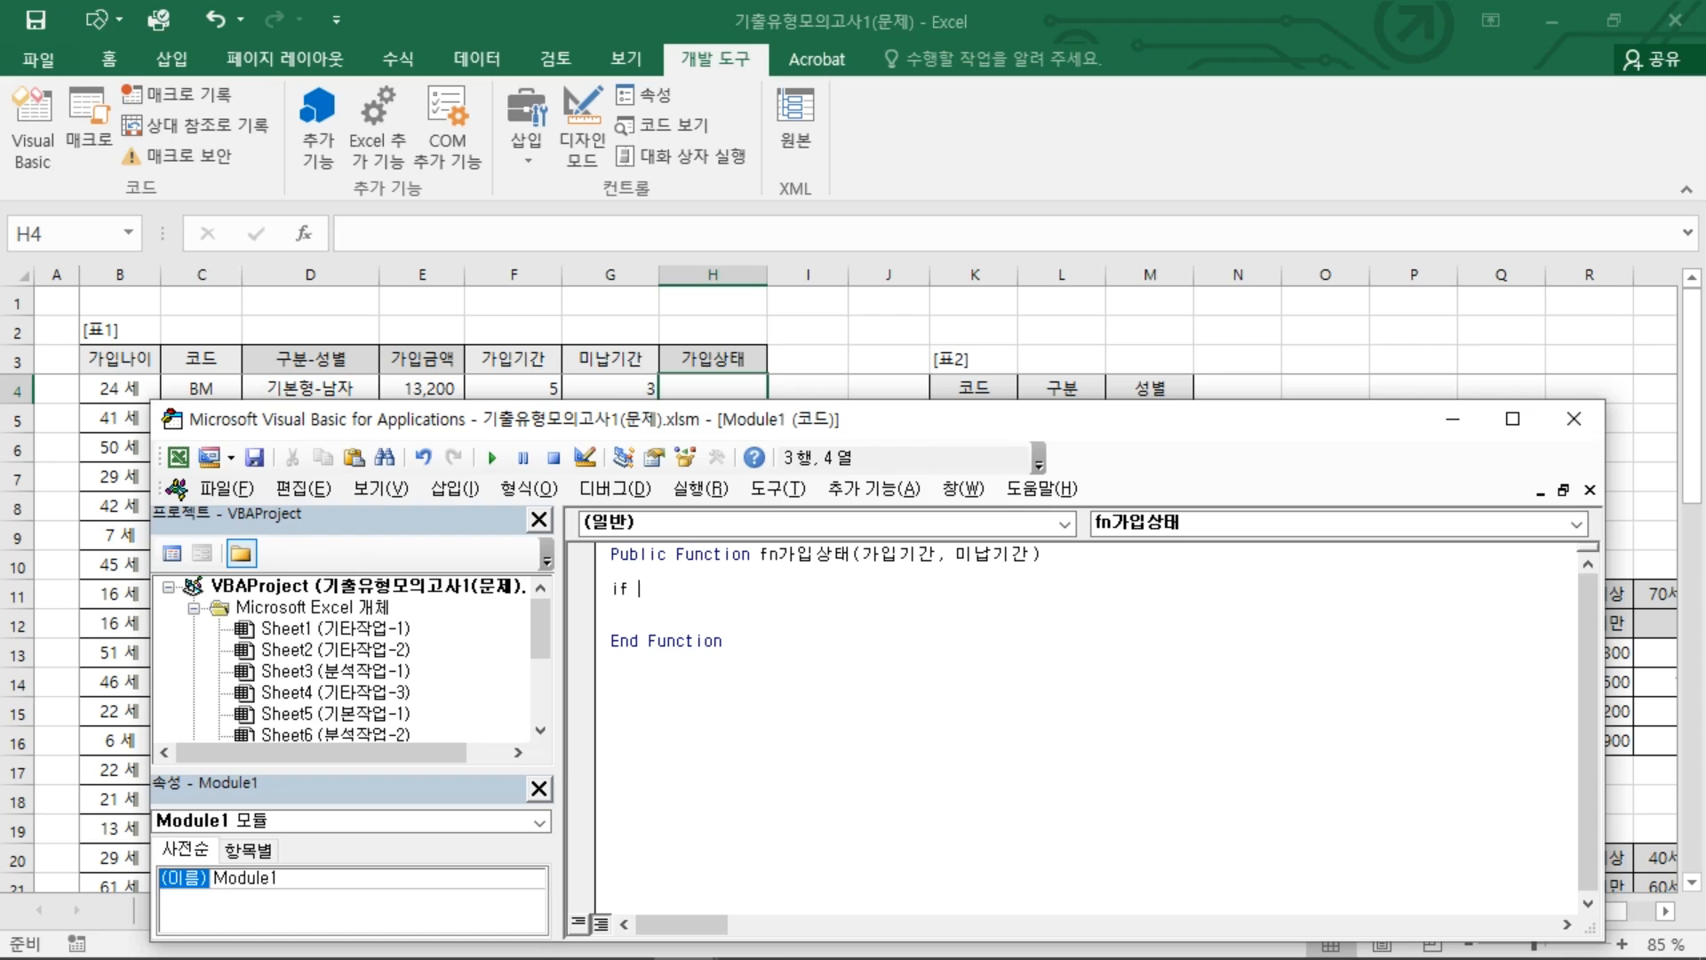
text(미납기가ㄴ > = ㄱㅏ입기간 )
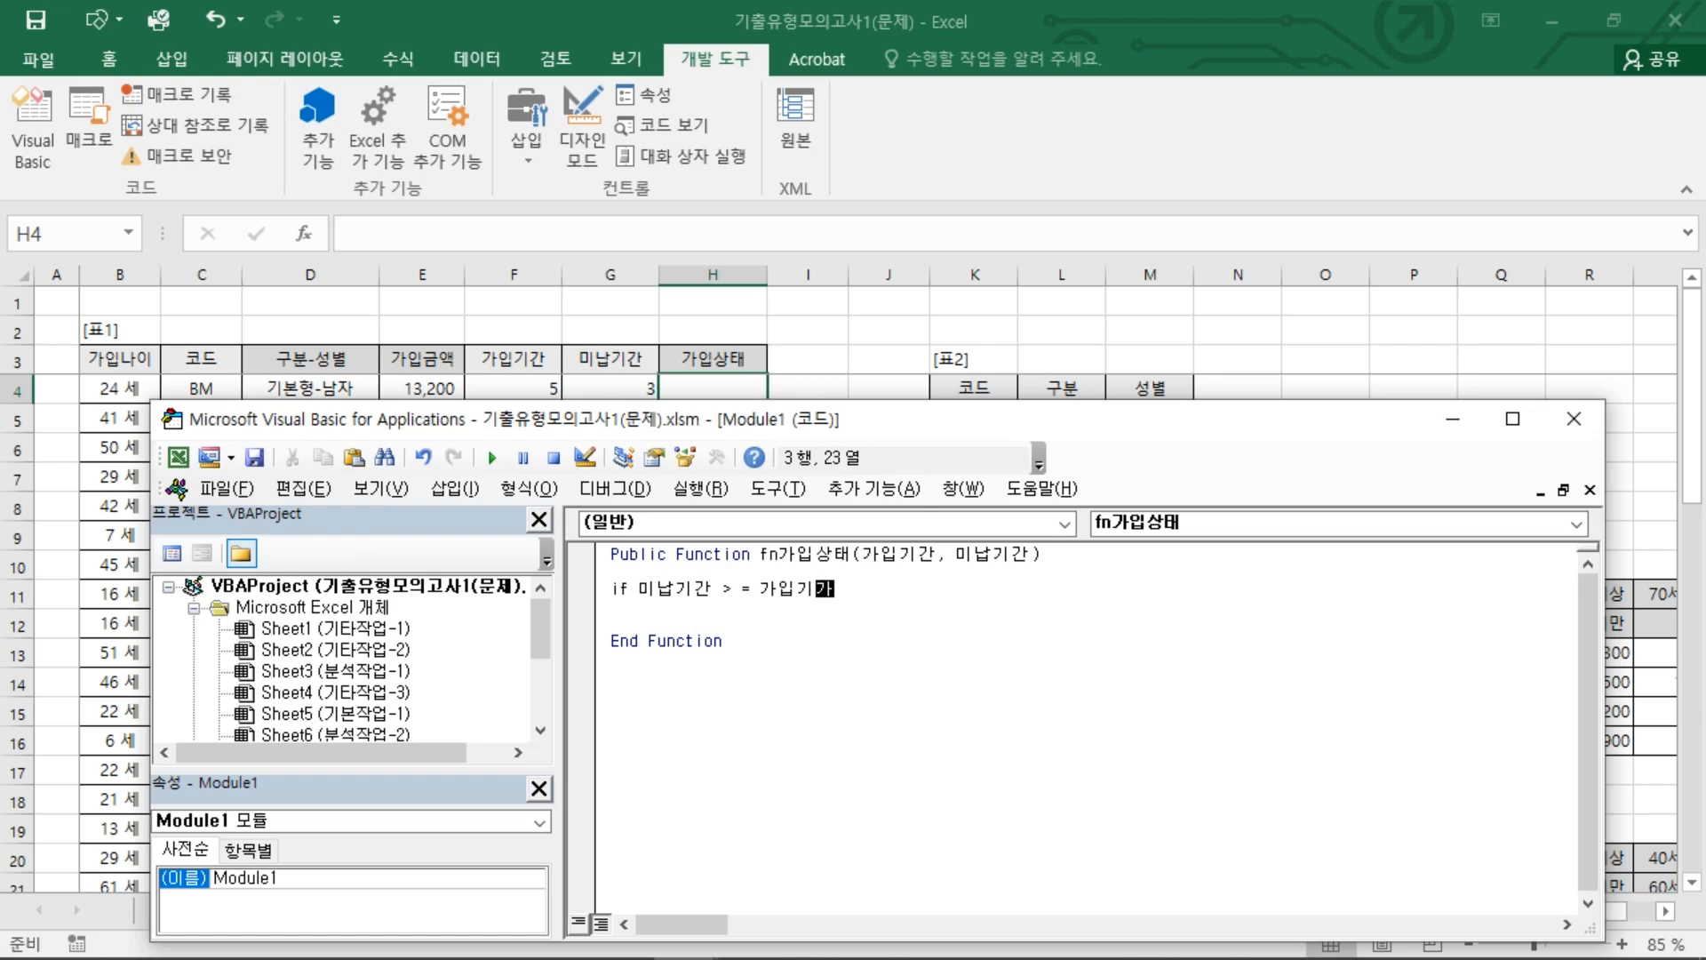
text(then)
key(Return)
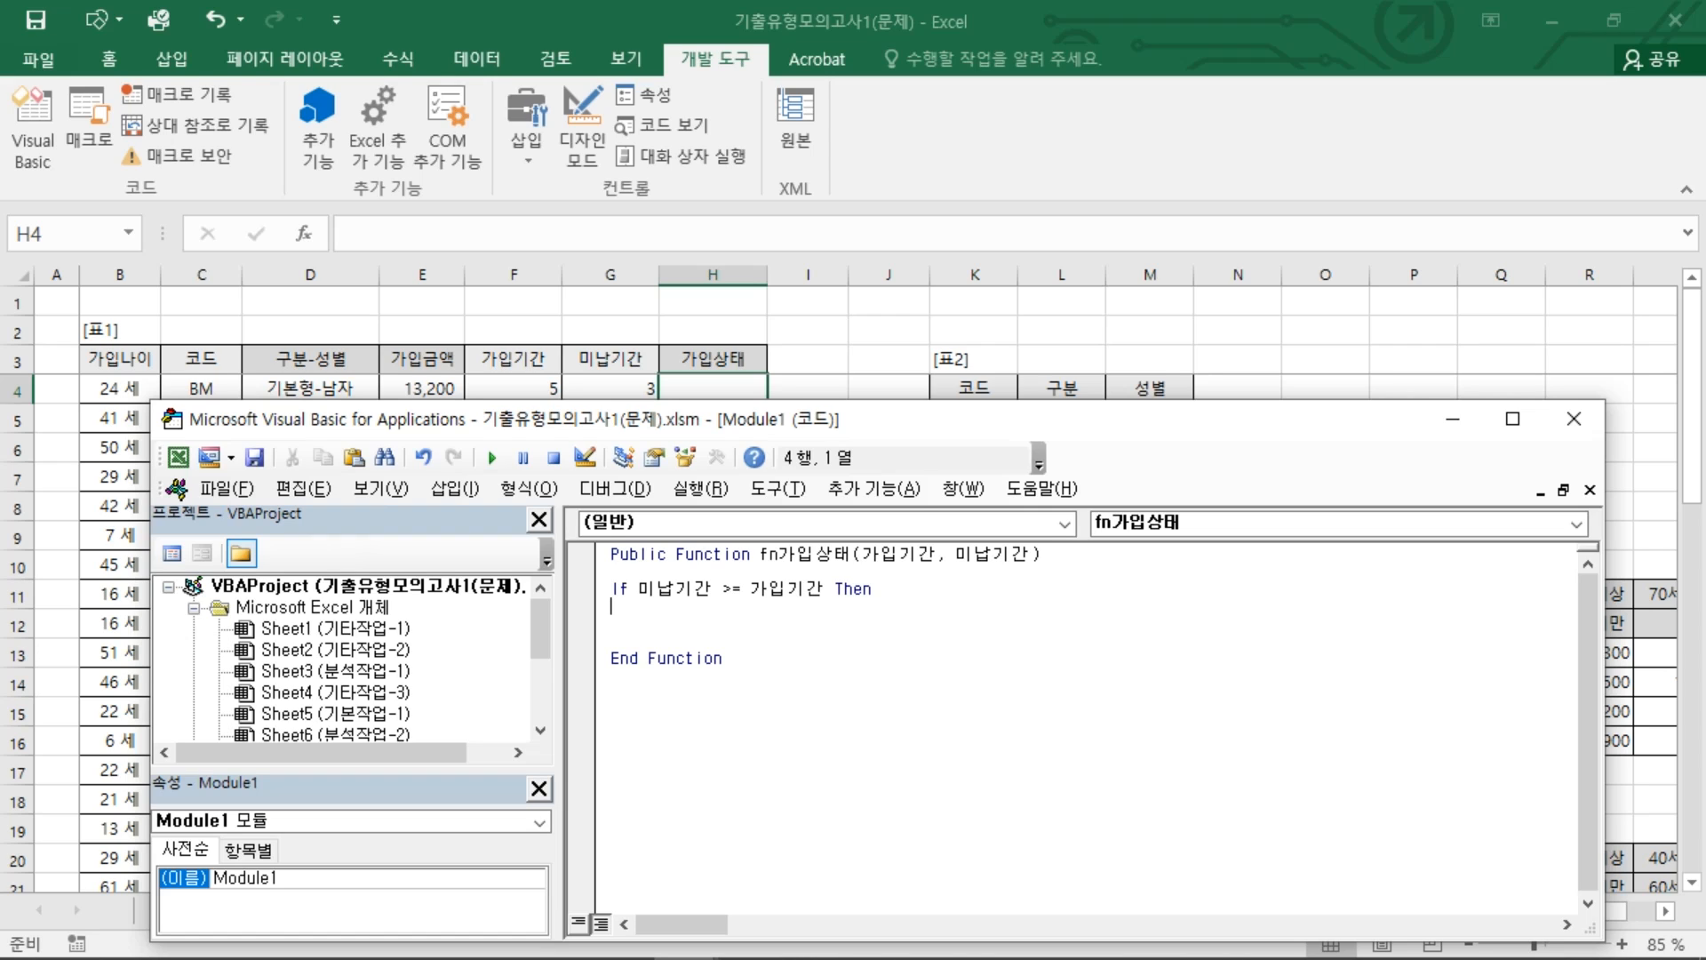
Step: Add the indented line fn가입상태 = "해지예상" under the If condition, separated by a blank line
text(fn가)
text(입상태)
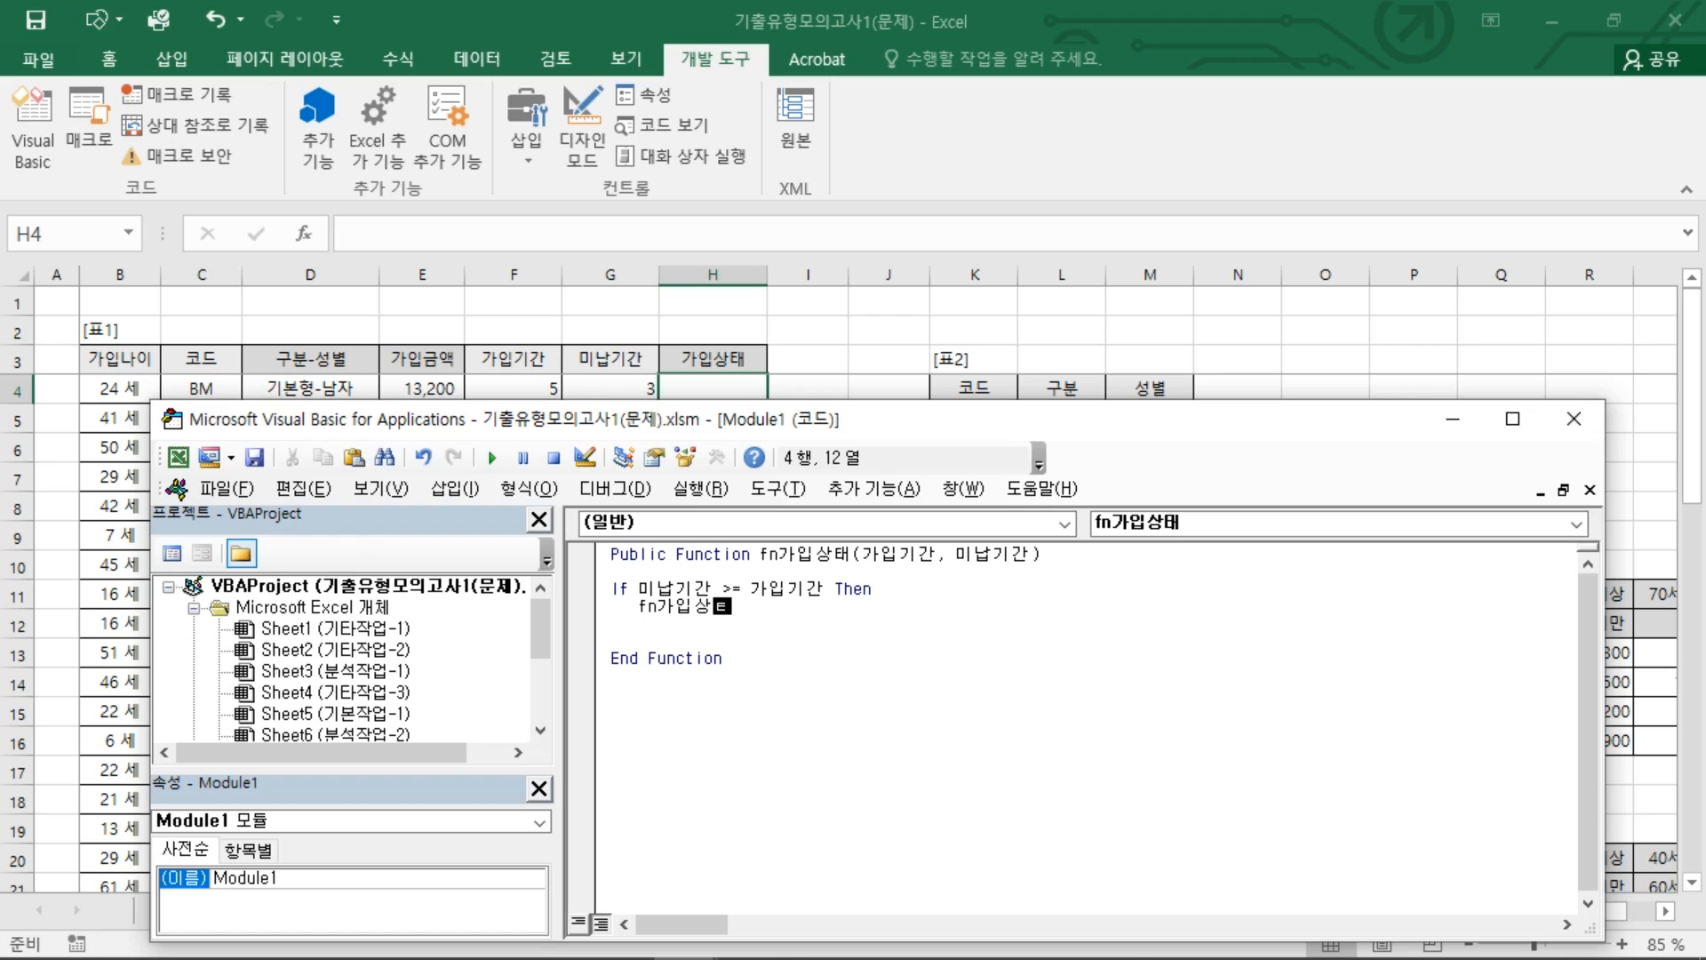
key(Home)
key(Return)
key(End)
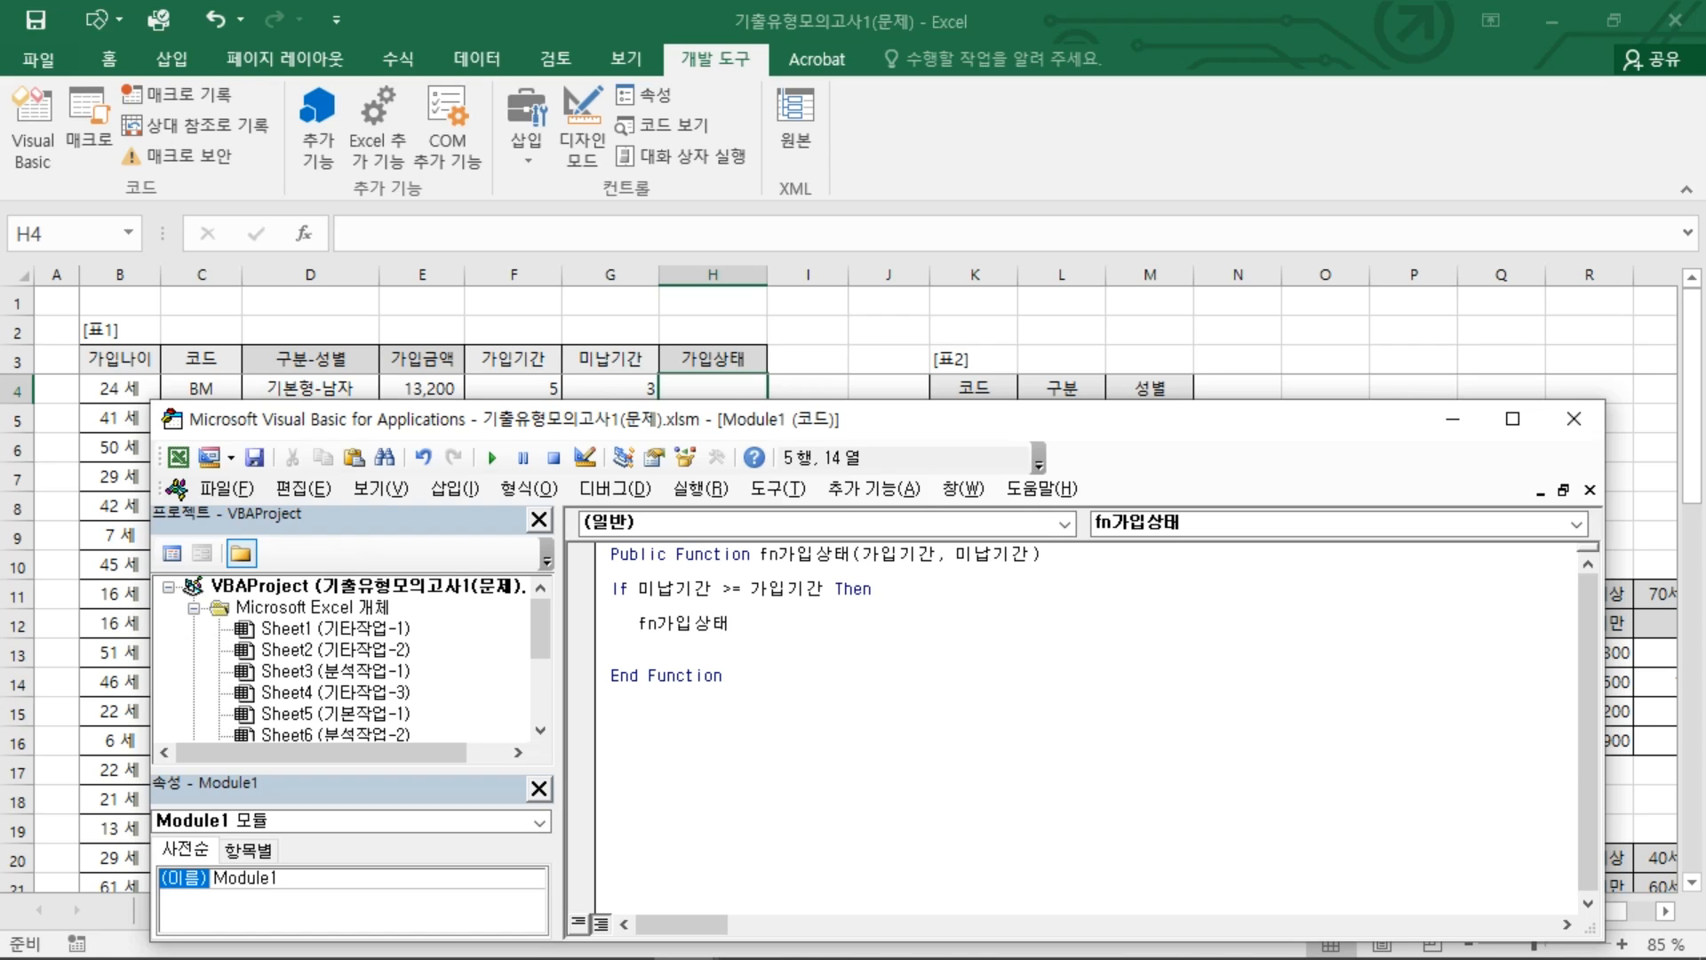
text(= "ㅎ)
text(ㅐ지예사)
text(ㅇ"해지예상")
key(Return)
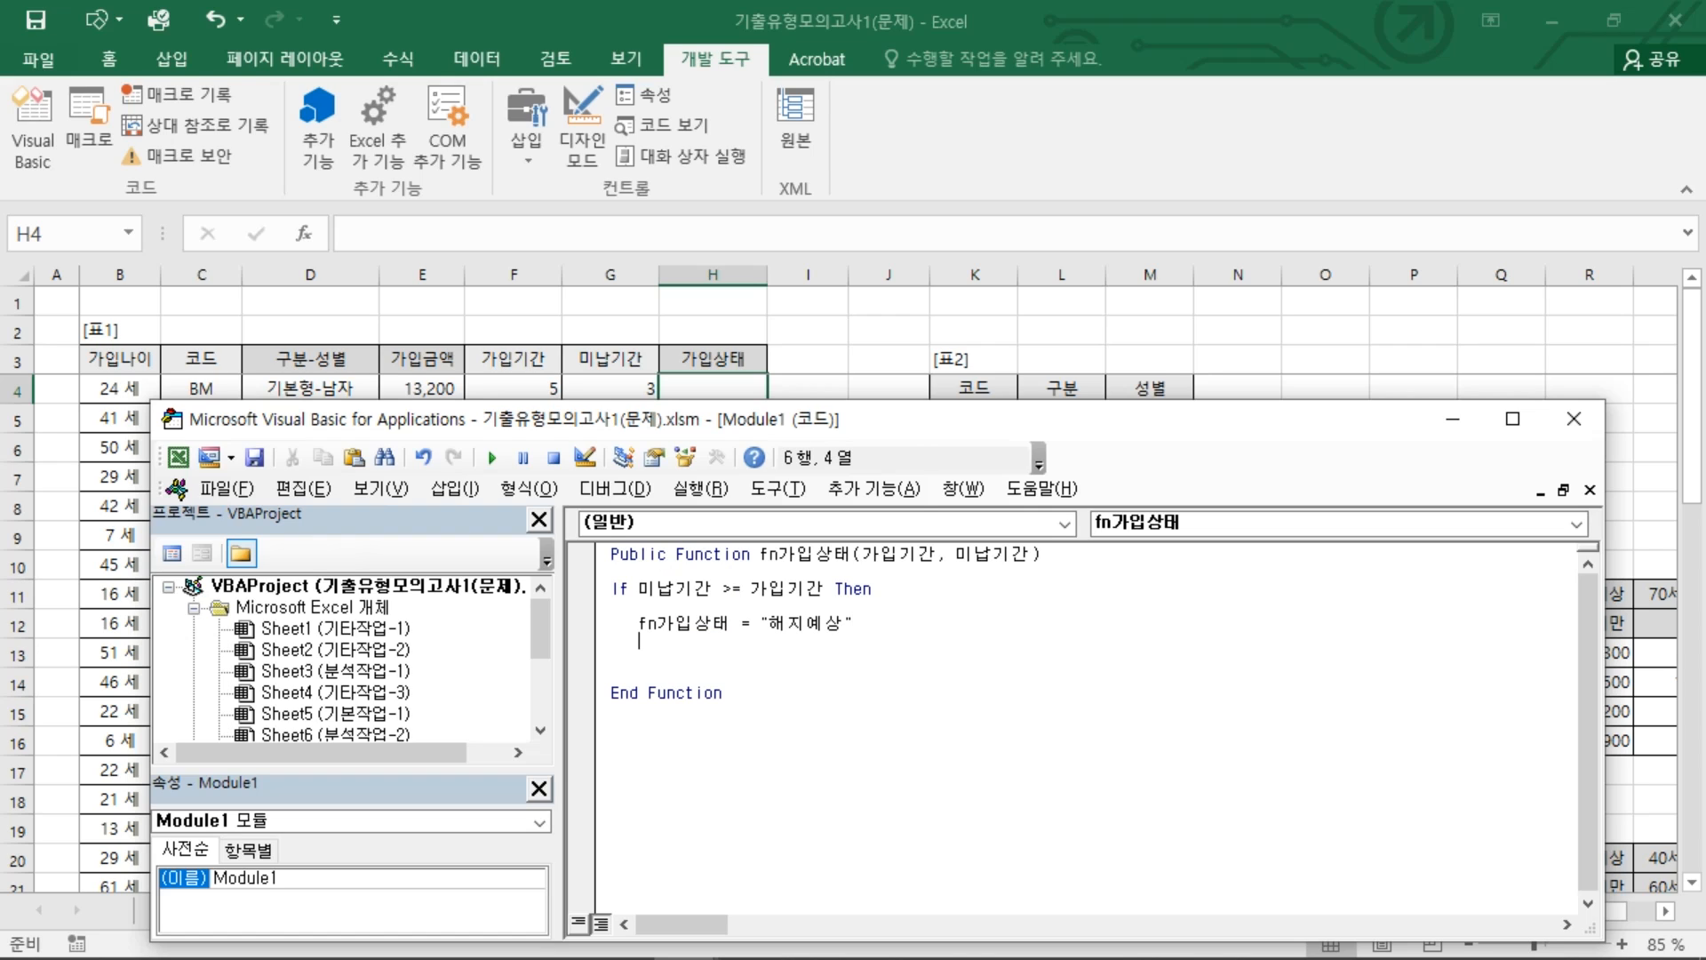
Step: Add the second condition below the "해지예상" line: ElseIf 미납기간 = 0 Then
key(BackSpace)
key(Return)
text(e)
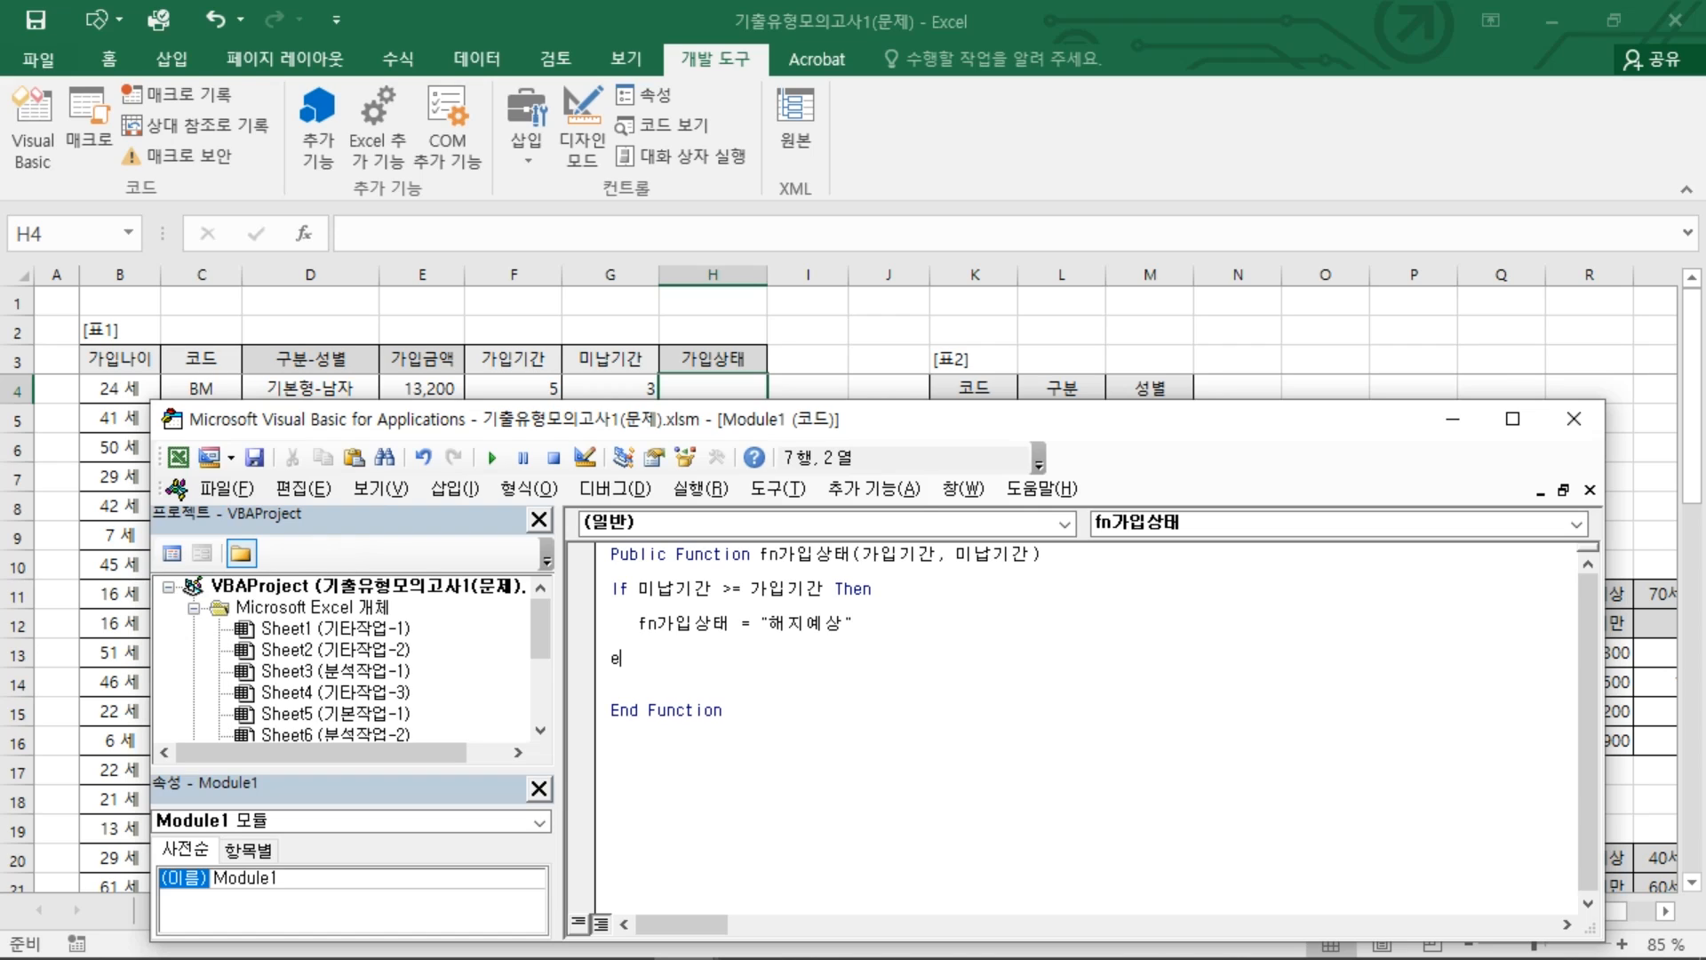
text(lseif 미납기간 =)
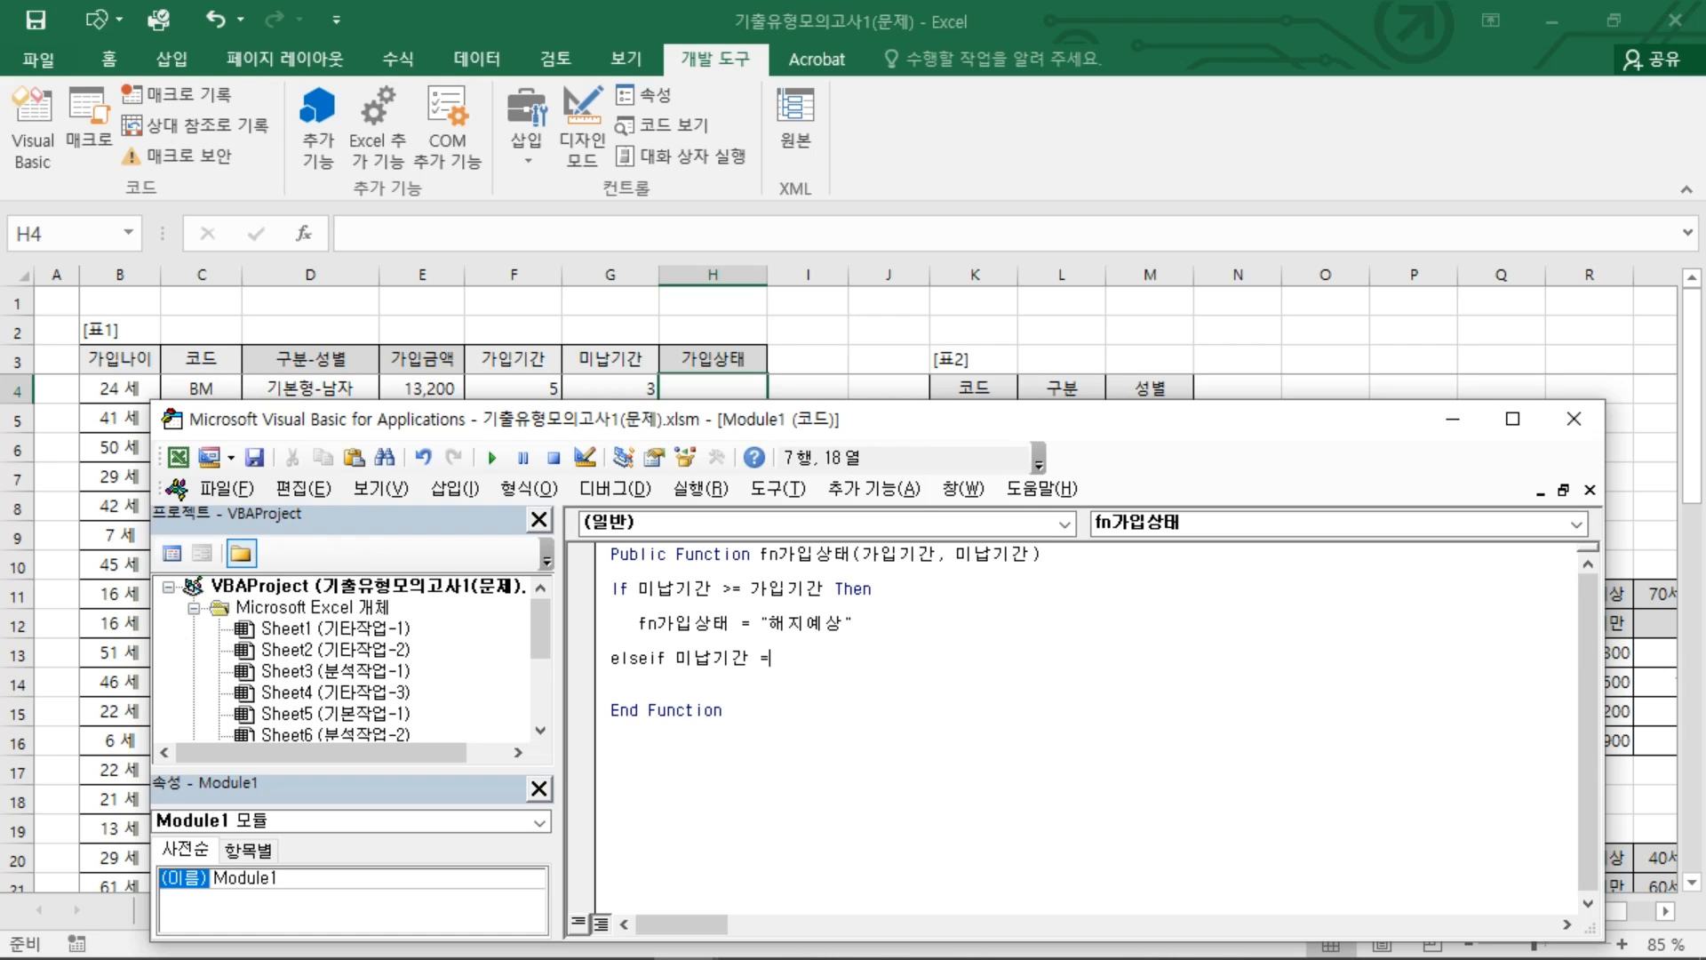
text(0  the)
key(BackSpace)
text(en)
key(Return)
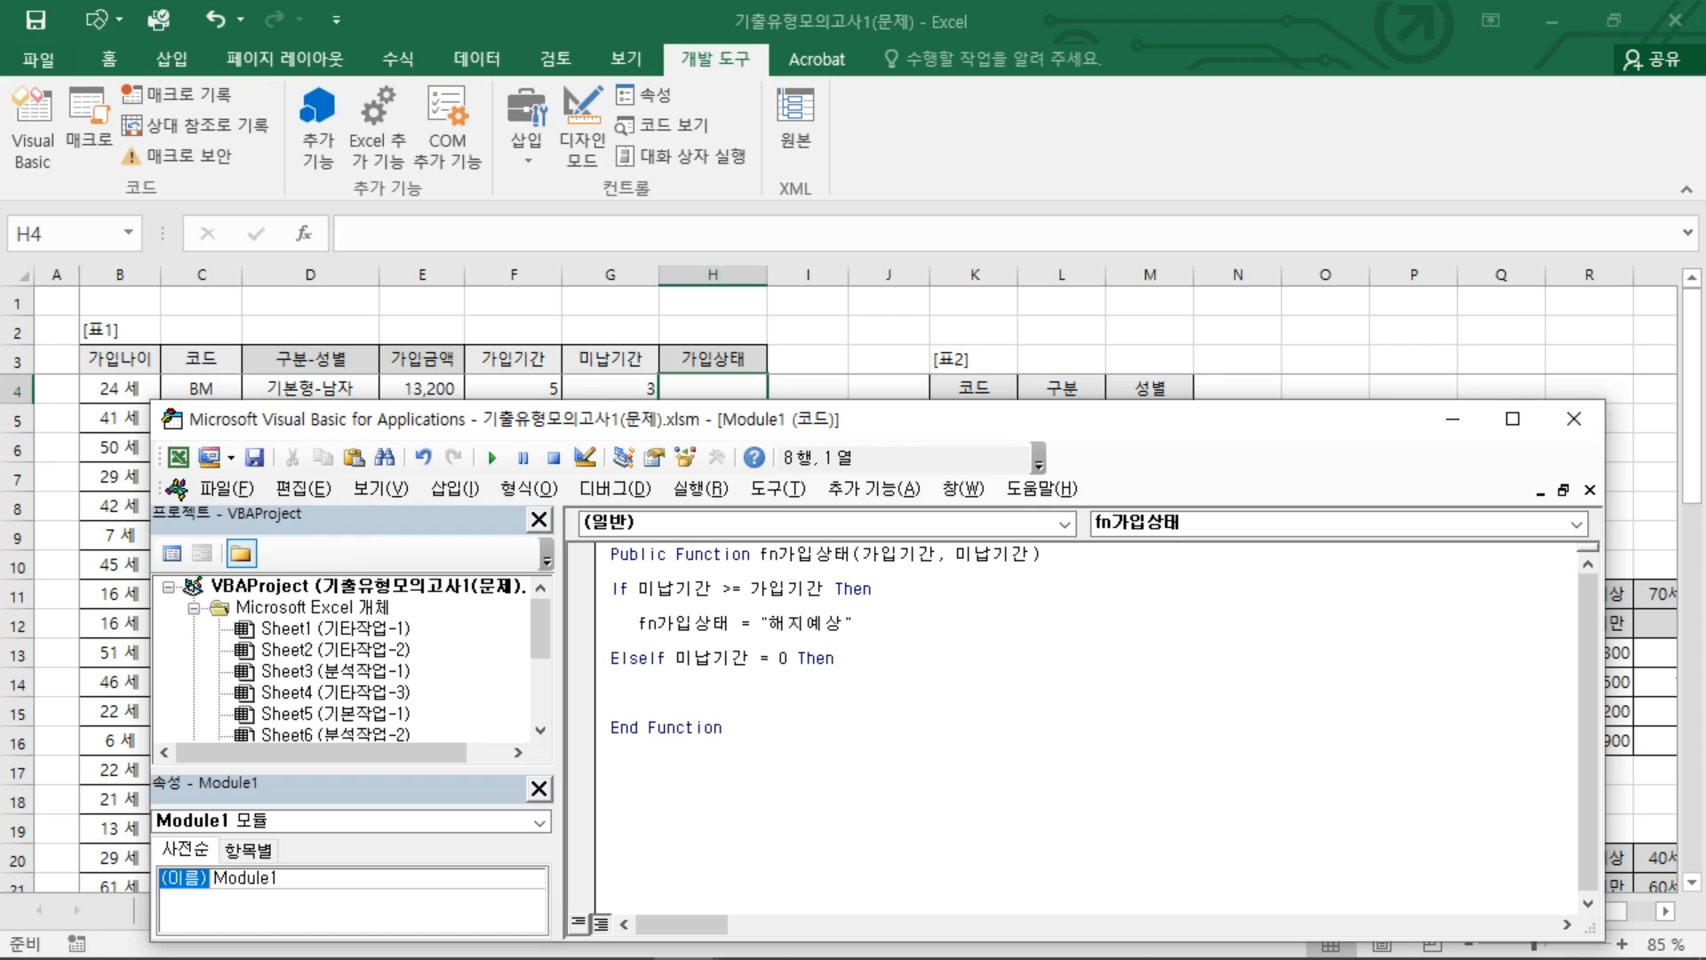
Step: Under the 미납기간 = 0 condition, add the indented line fn가입상태 = "정상", separated by a blank line
key(Return)
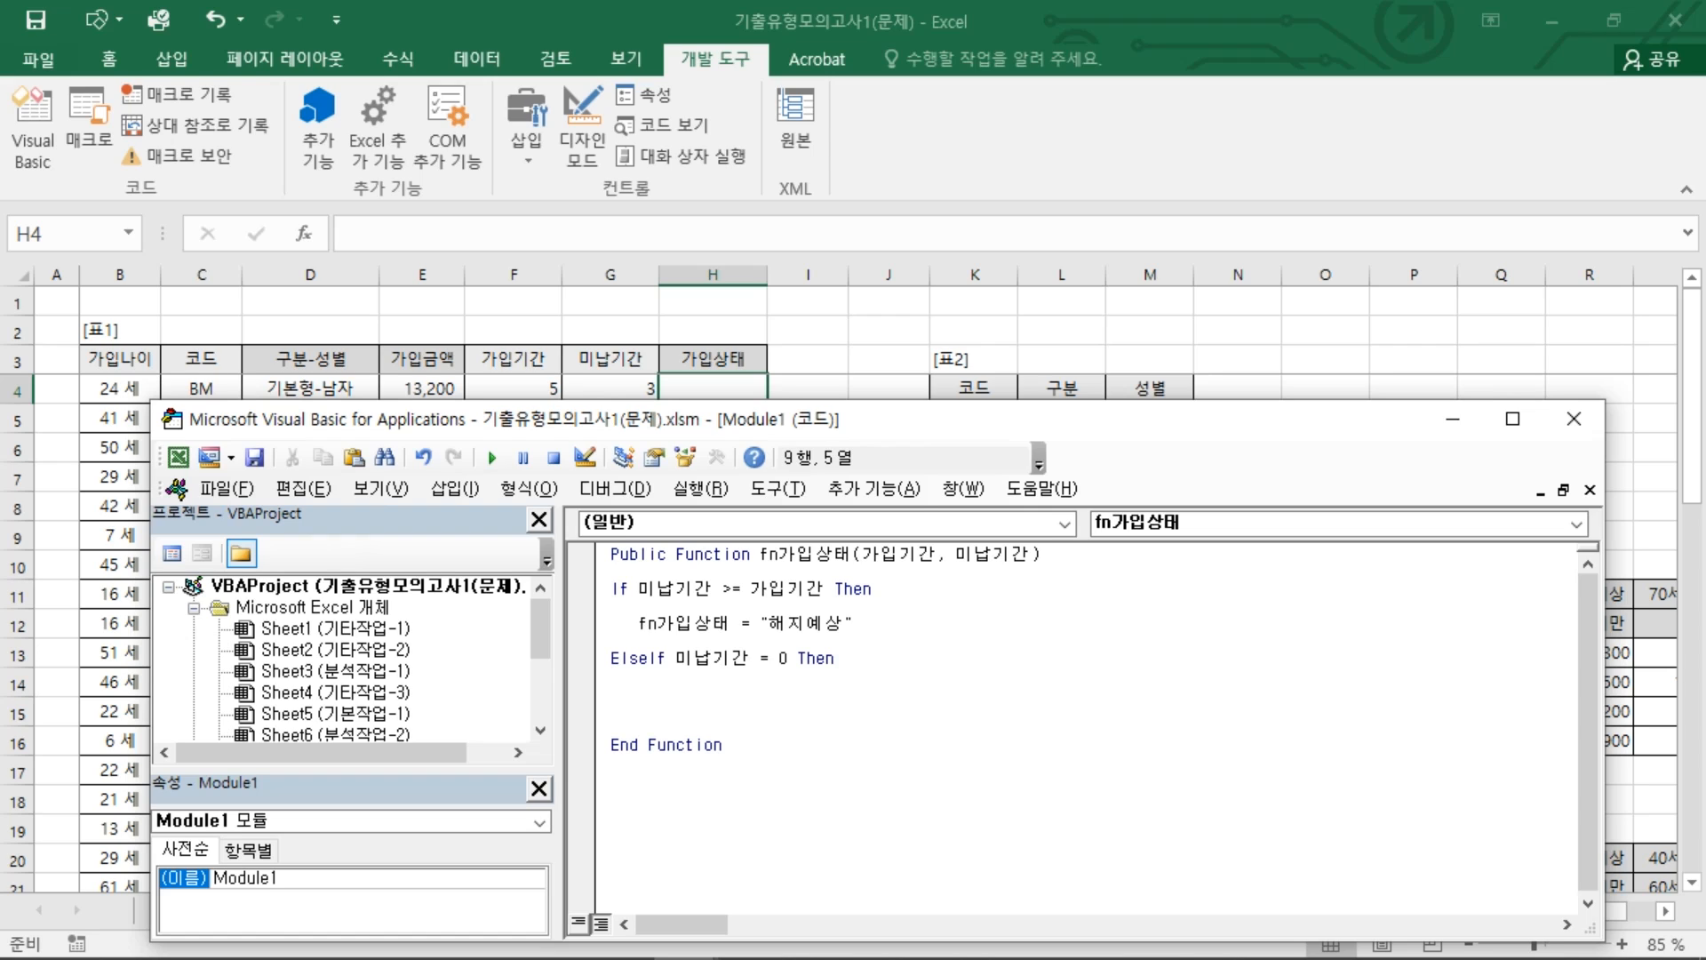
key(BackSpace)
text(fn)
key(BackSpace)
key(BackSpace)
text(fn)
text(가이)
text(상태 )
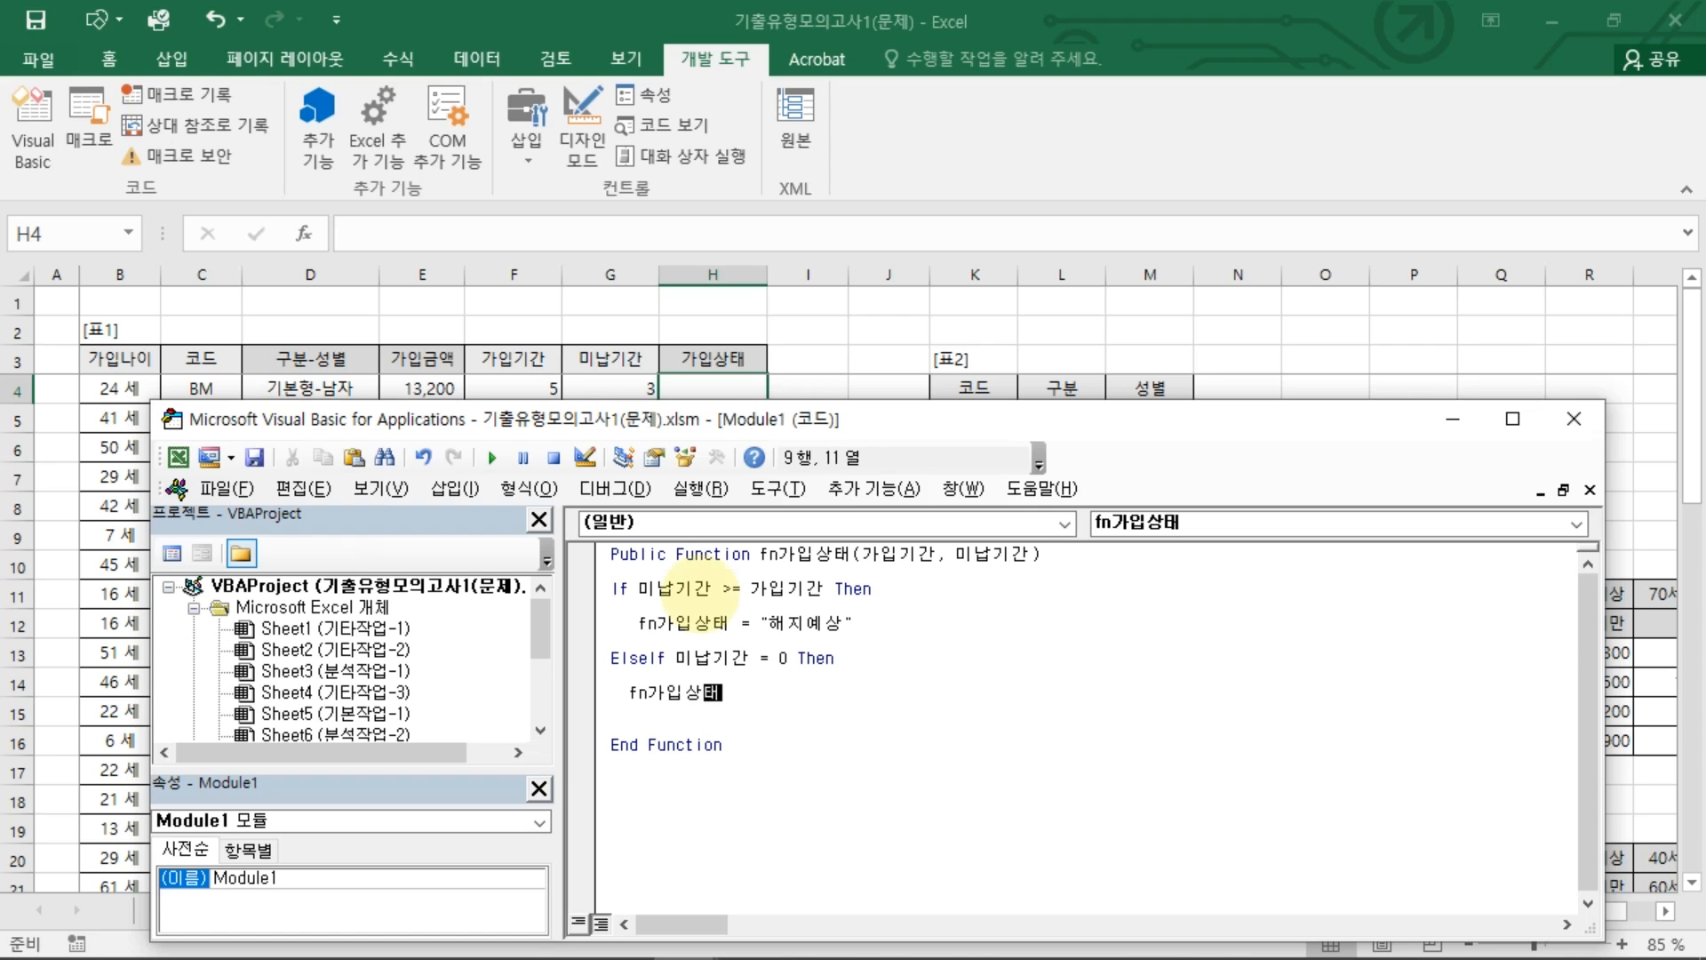
text(= ")
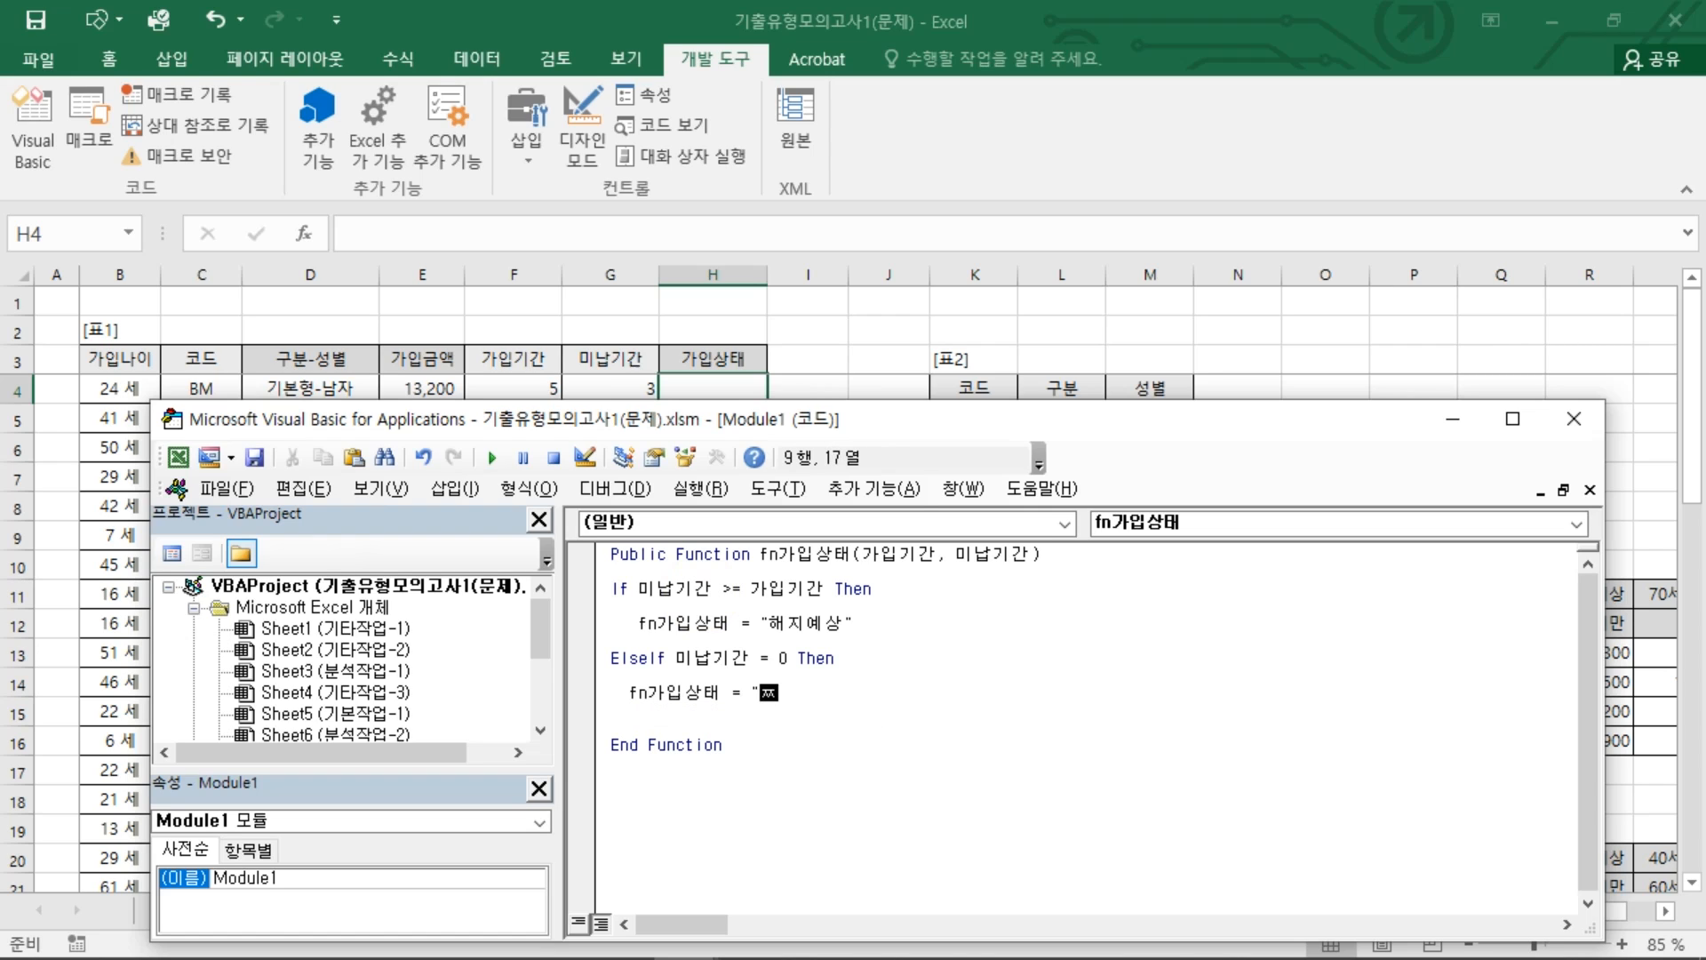
text(정상")
key(Return)
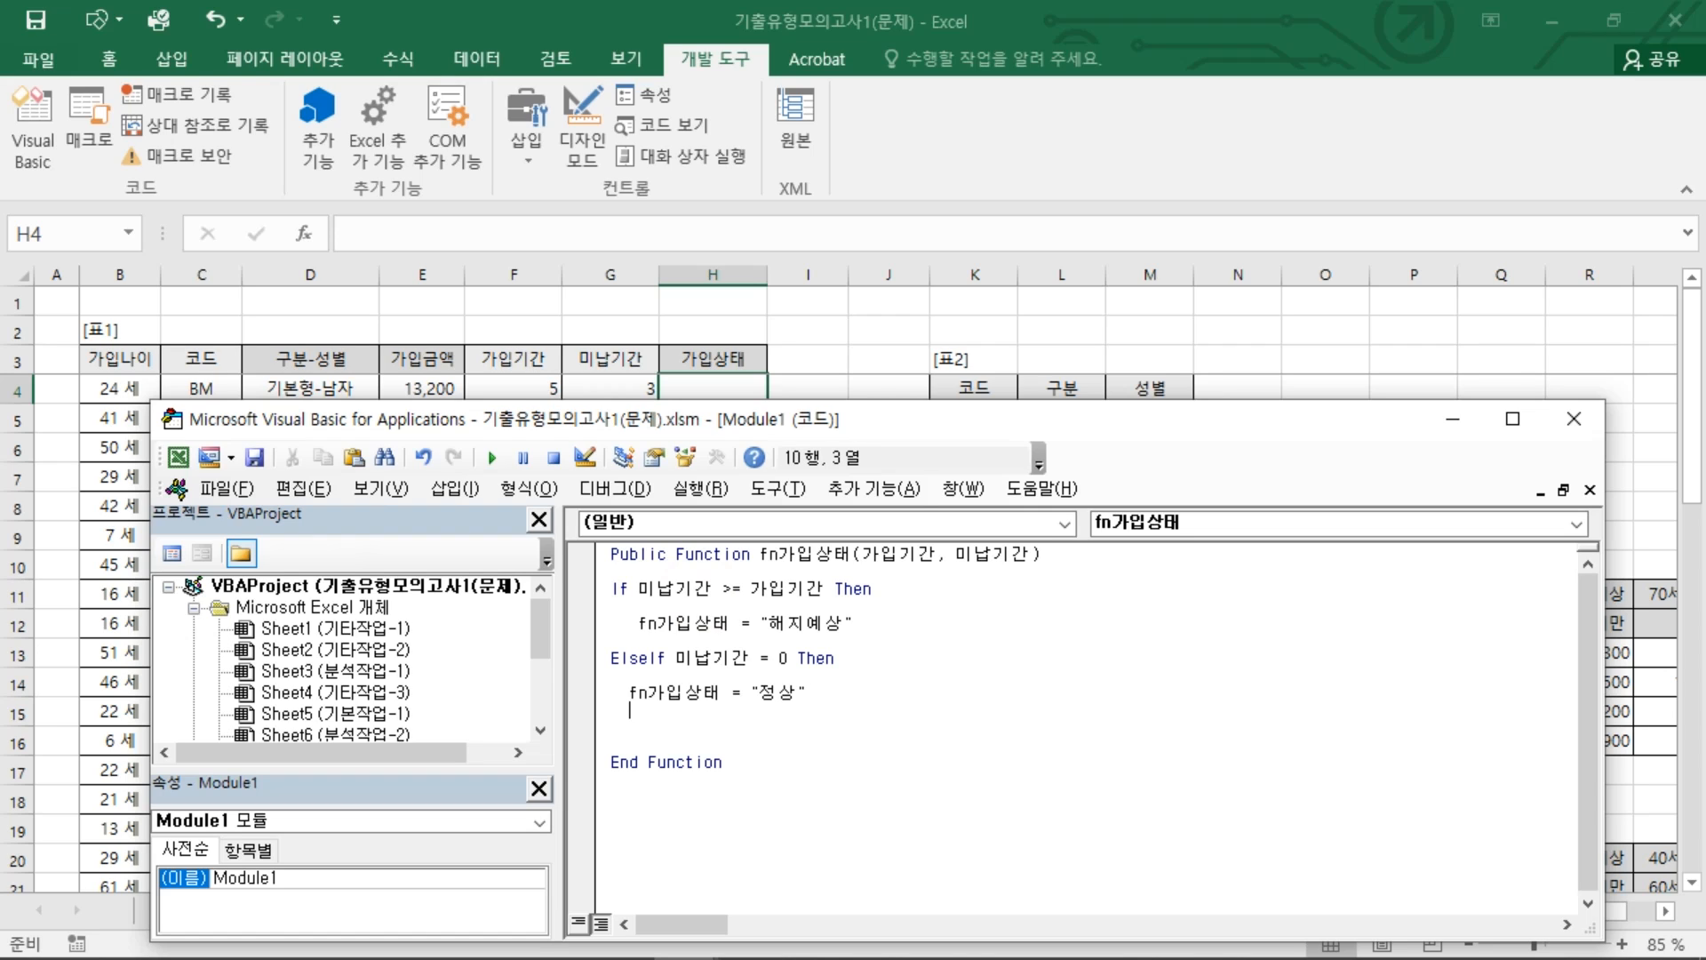
Step: Add the unindented condition ElseIf 미납기간 > 2 Then, with blank lines before and after it
key(BackSpace)
key(BackSpace)
text(elseif 미납기간 )
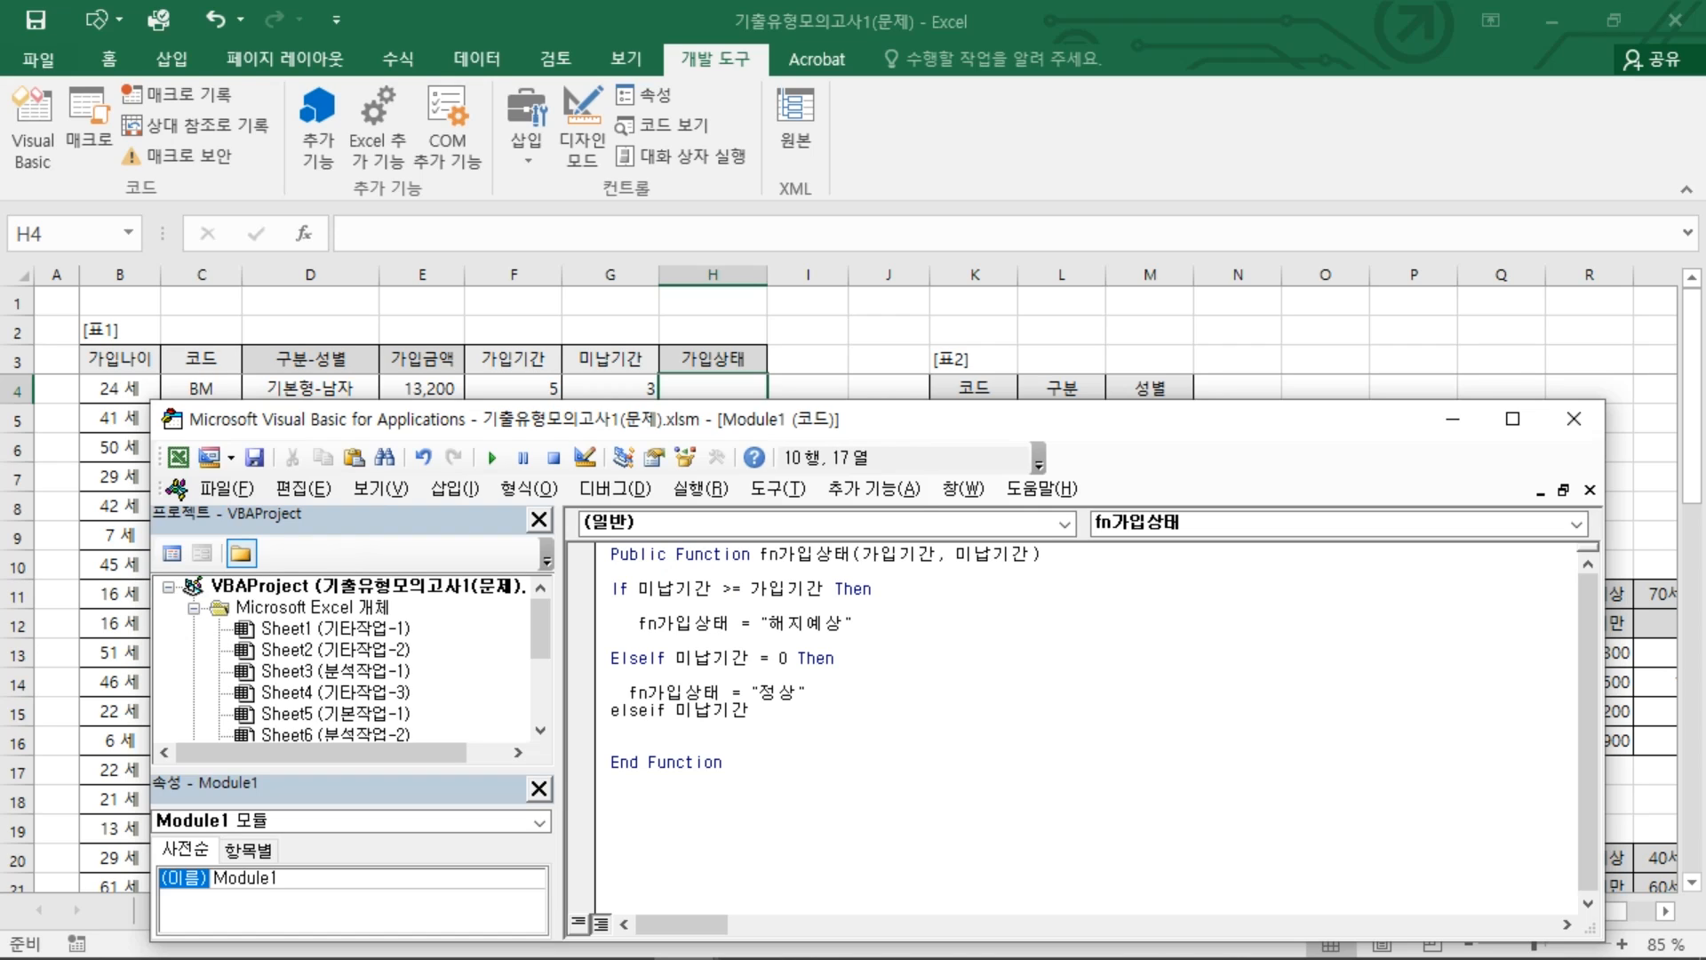
text(> 2 then)
key(Return)
key(Up)
key(Return)
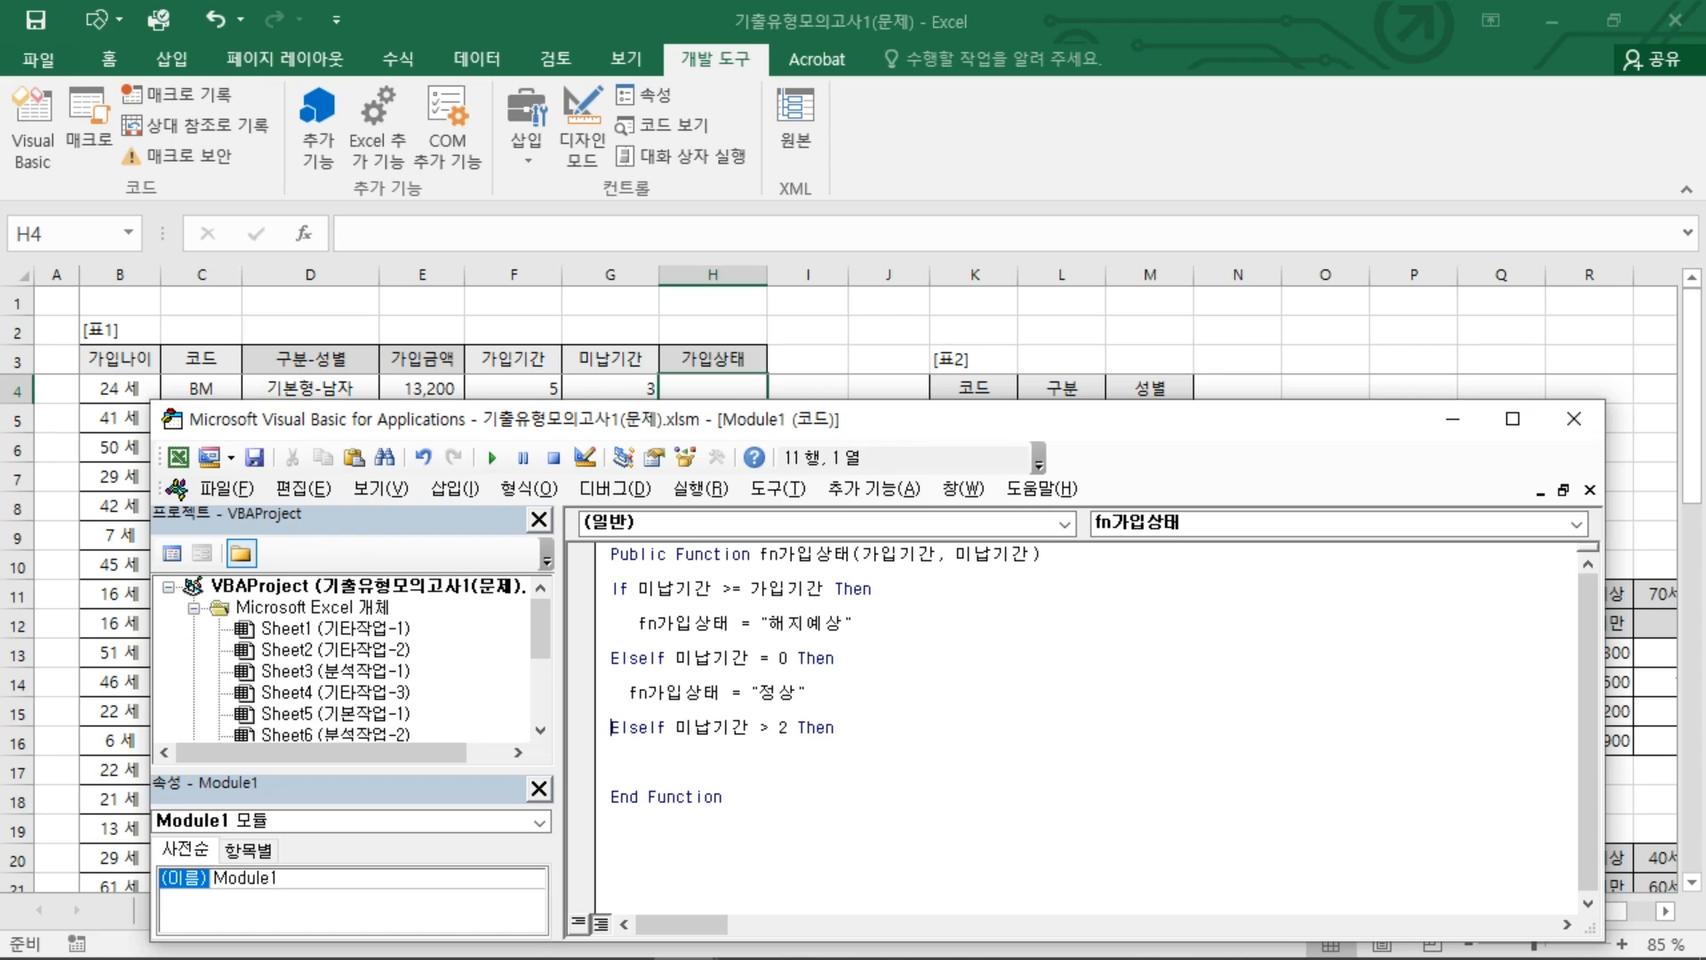
key(End)
key(Return)
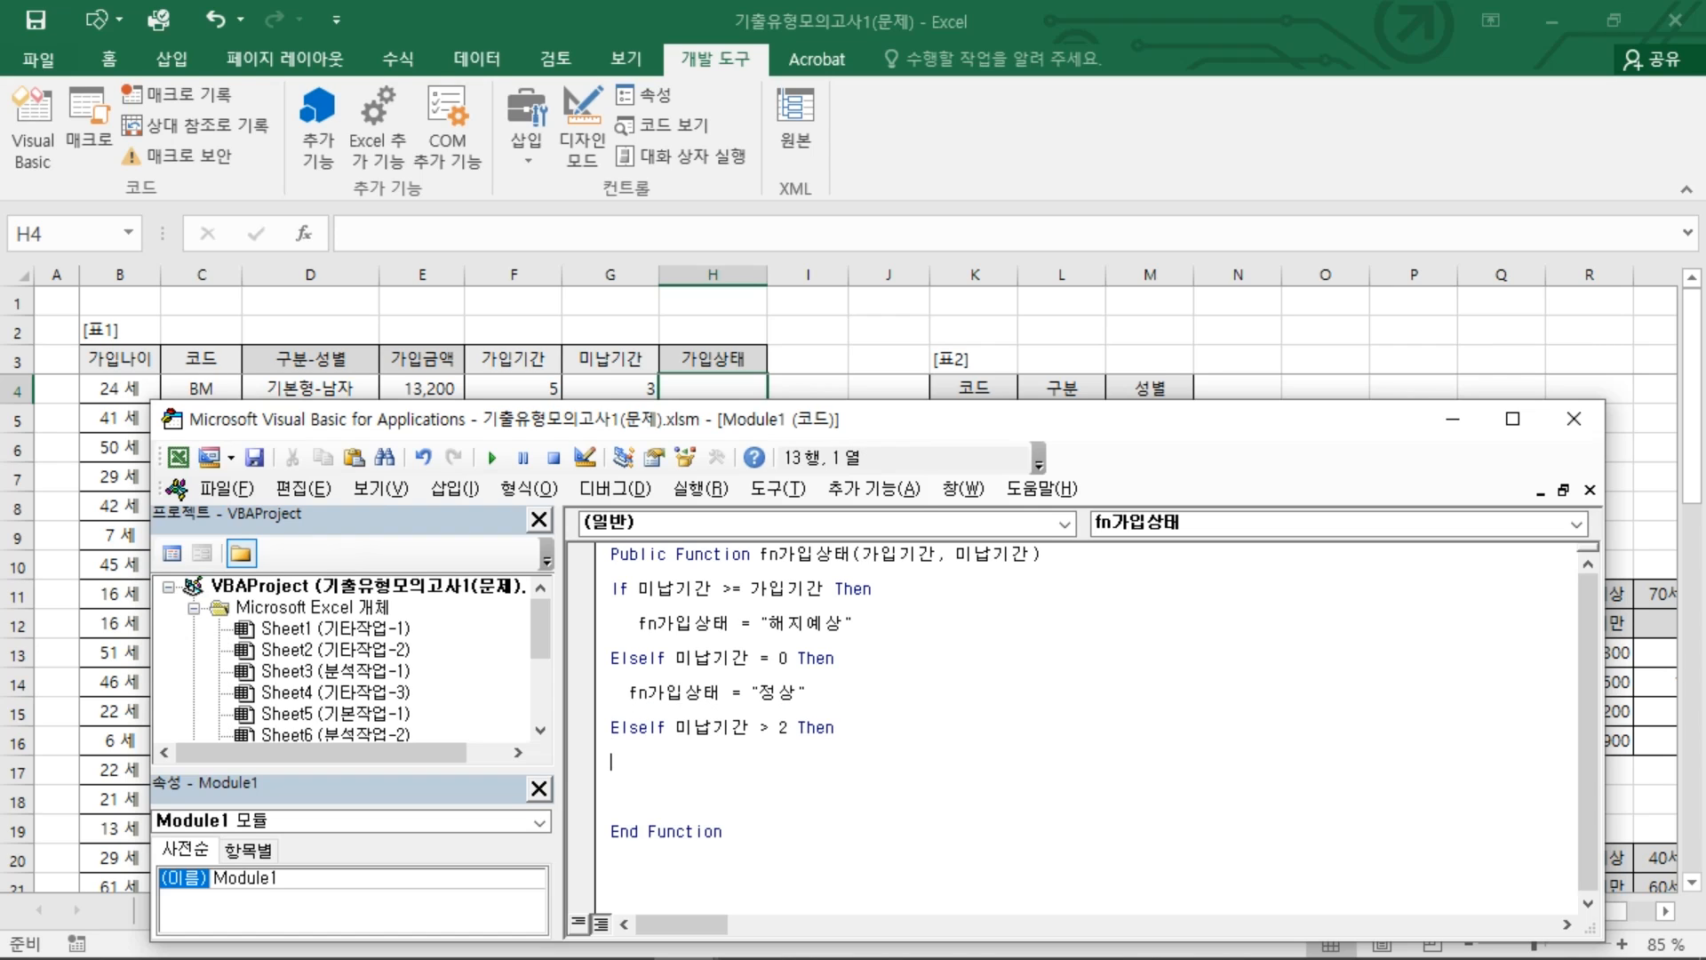
Step: Add the indented line fn가입상태 = "휴면보험" under the 미납기간 > 2 condition, leaving a blank line below it
text(fn)
text(ㄱ)
text(ㅇ)
text(입상태 )
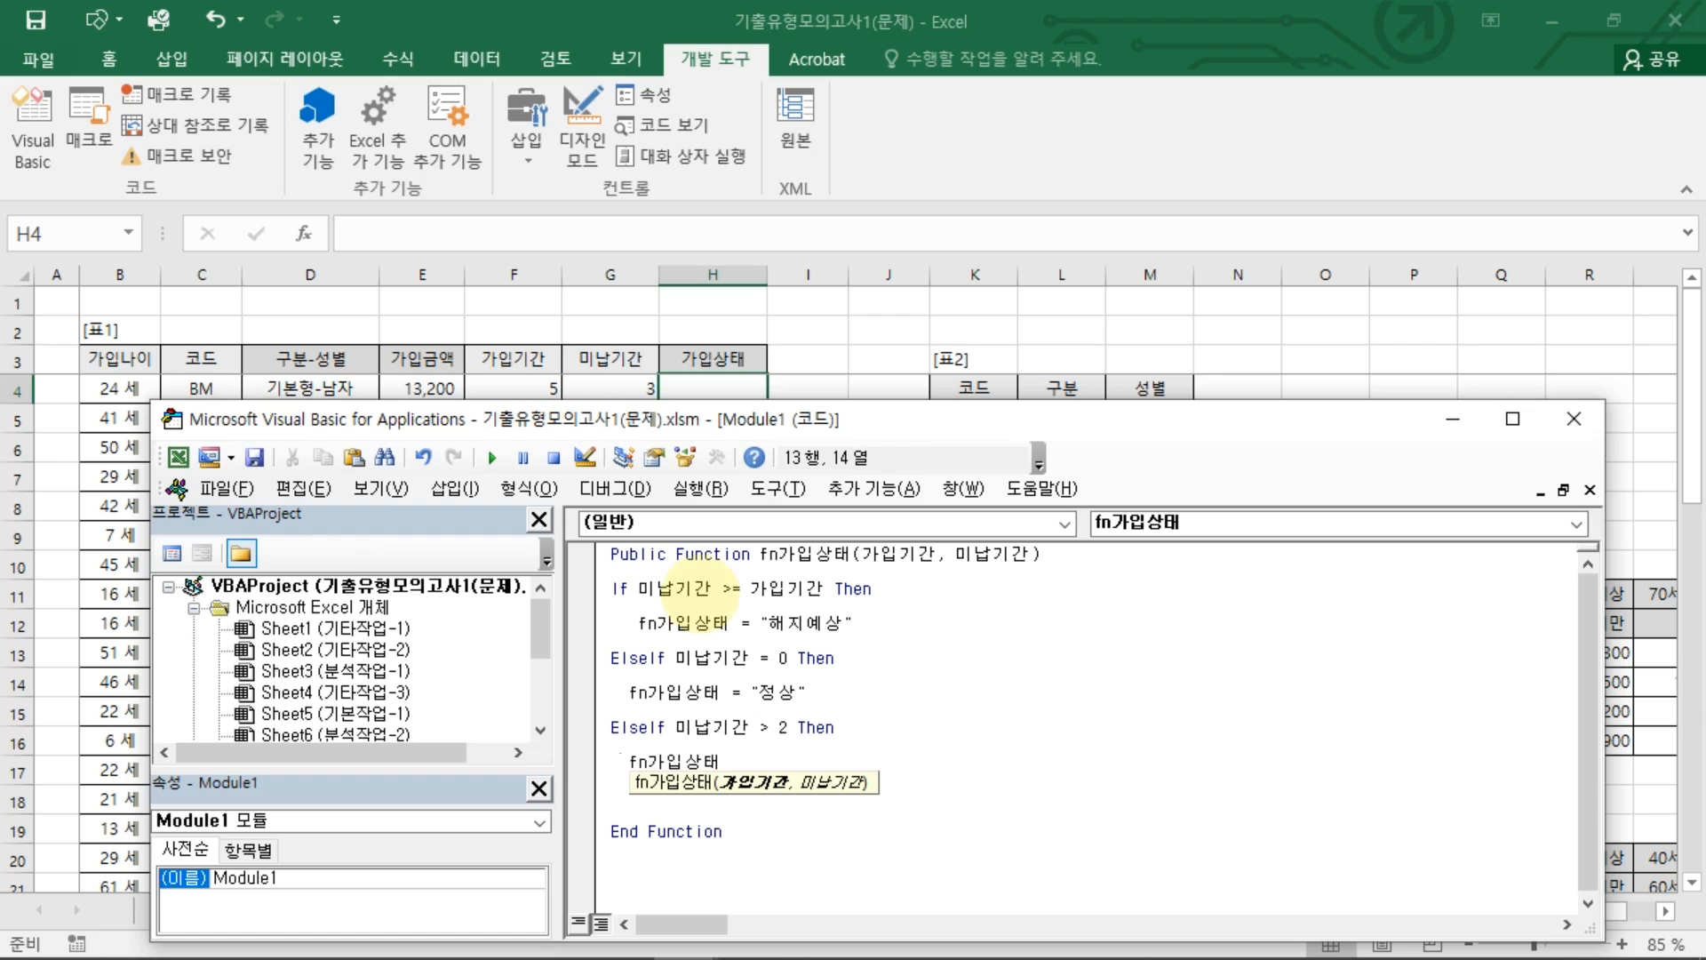
text(= 휴면)
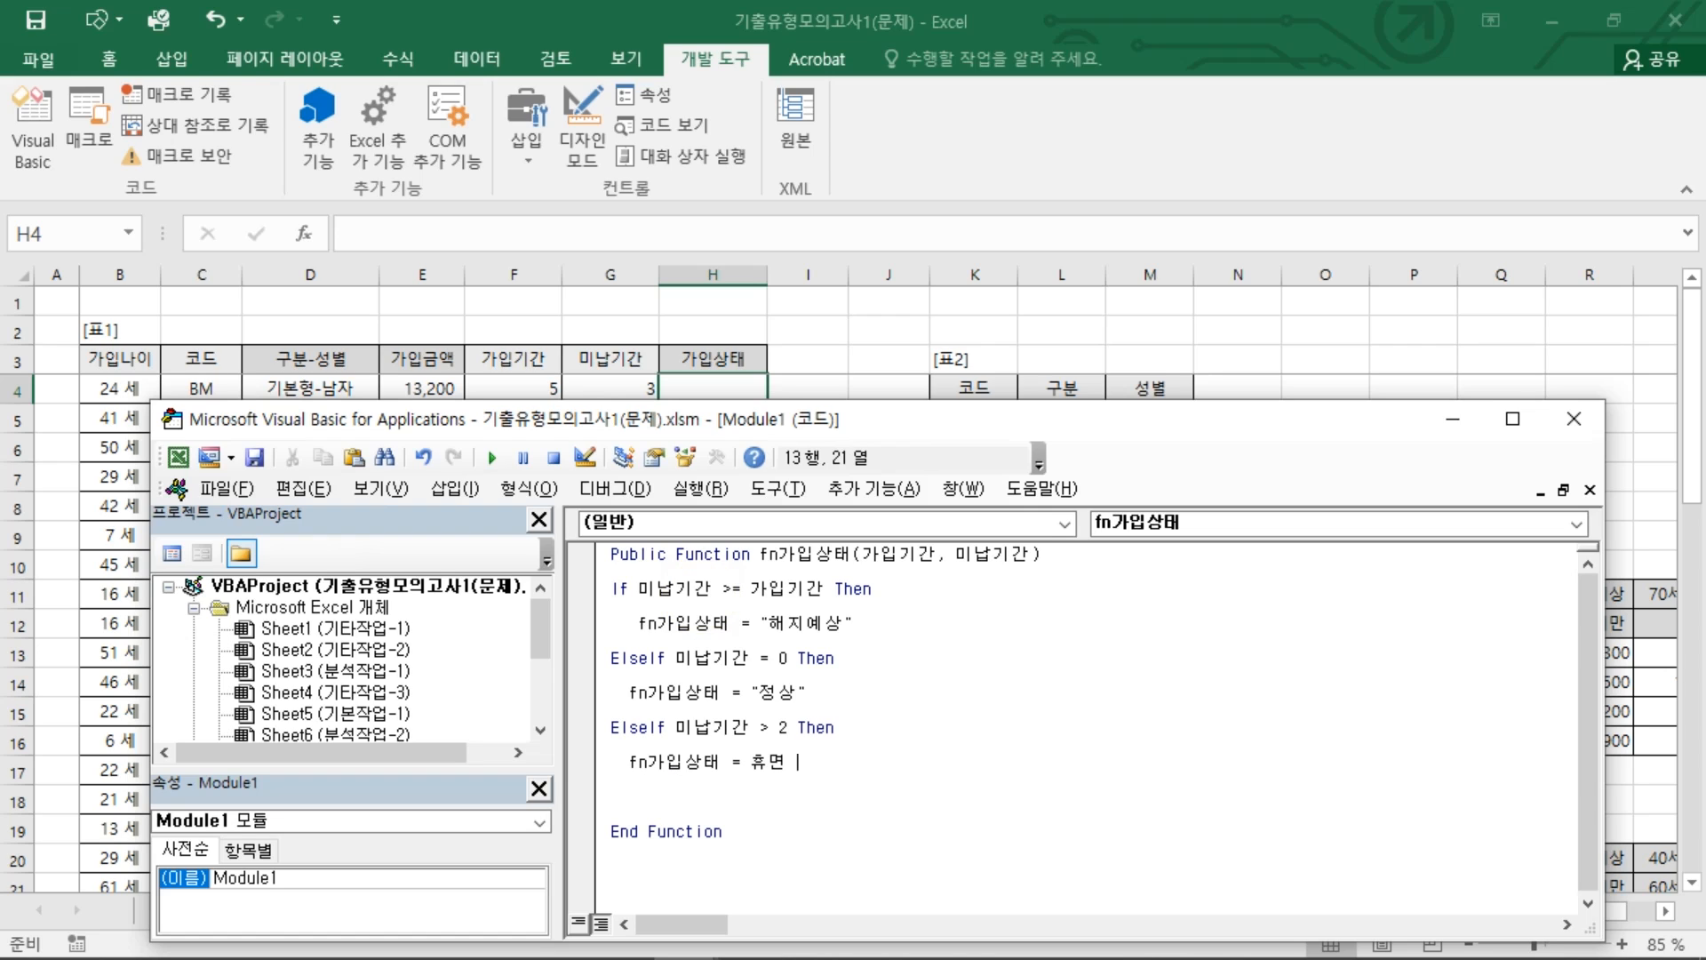
text(보험)
key(Left)
key(Left)
key(Left)
key(Left)
text(")
key(End)
text(")
key(ctrl+End)
key(Up)
key(Up)
key(Up)
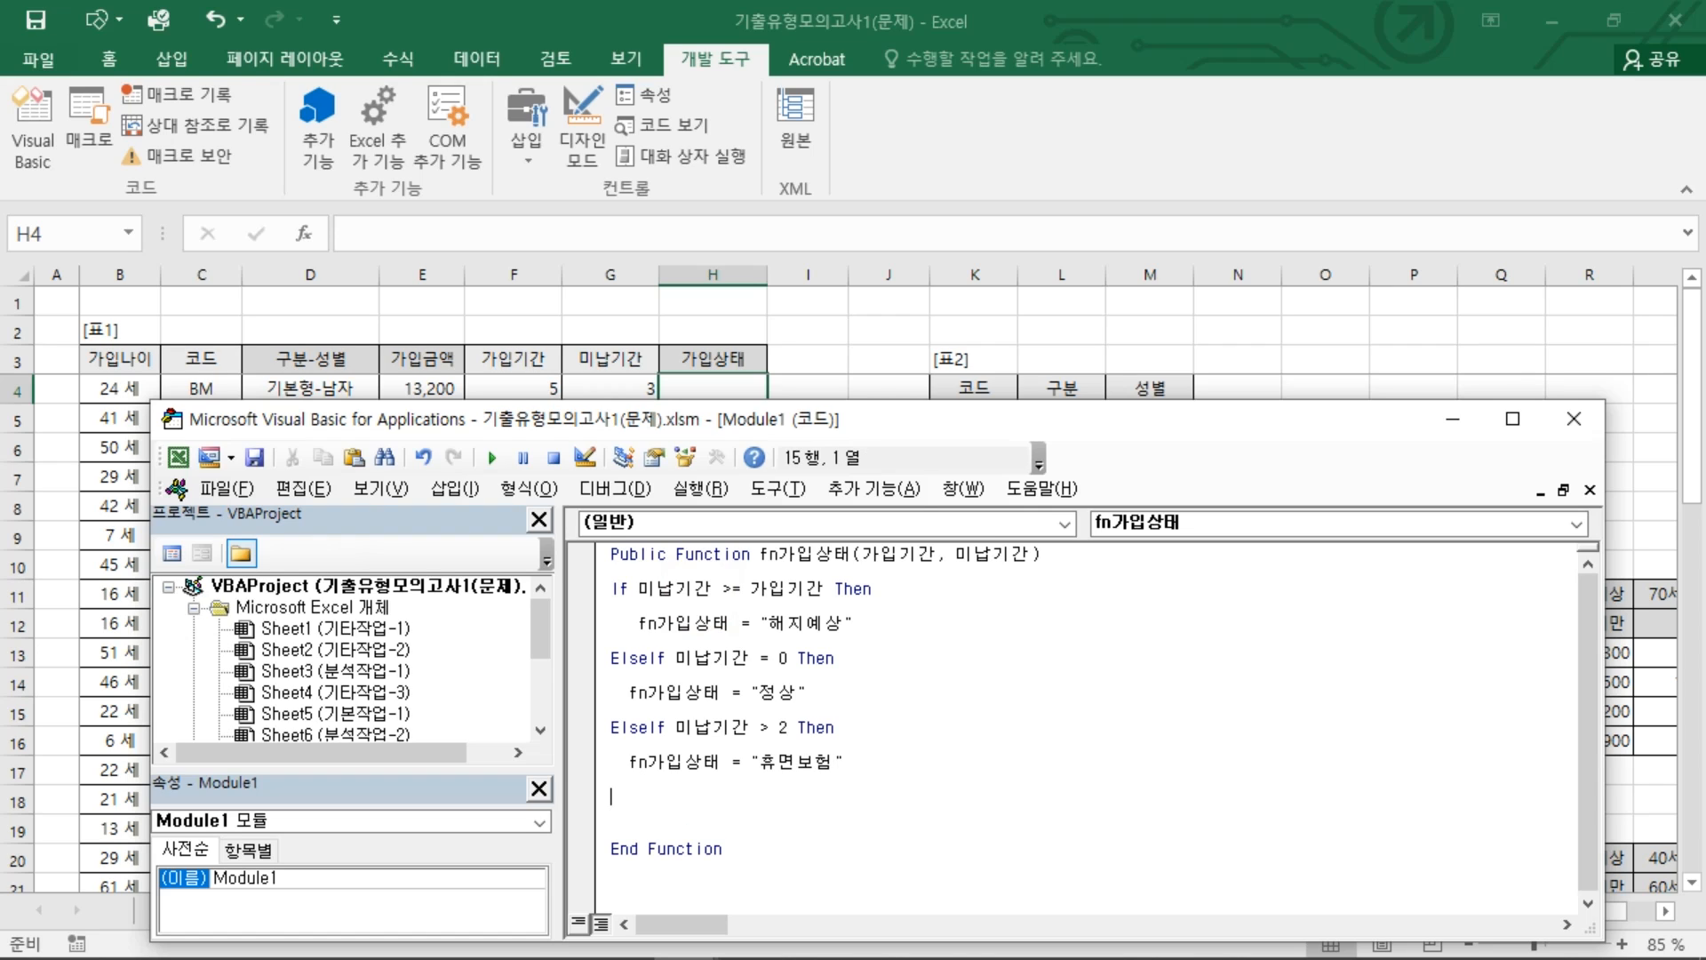
Step: Add an Else branch containing the indented line fn가입상태 = 미납기간 & "개월 미납"
text(else)
key(Return)
key(Return)
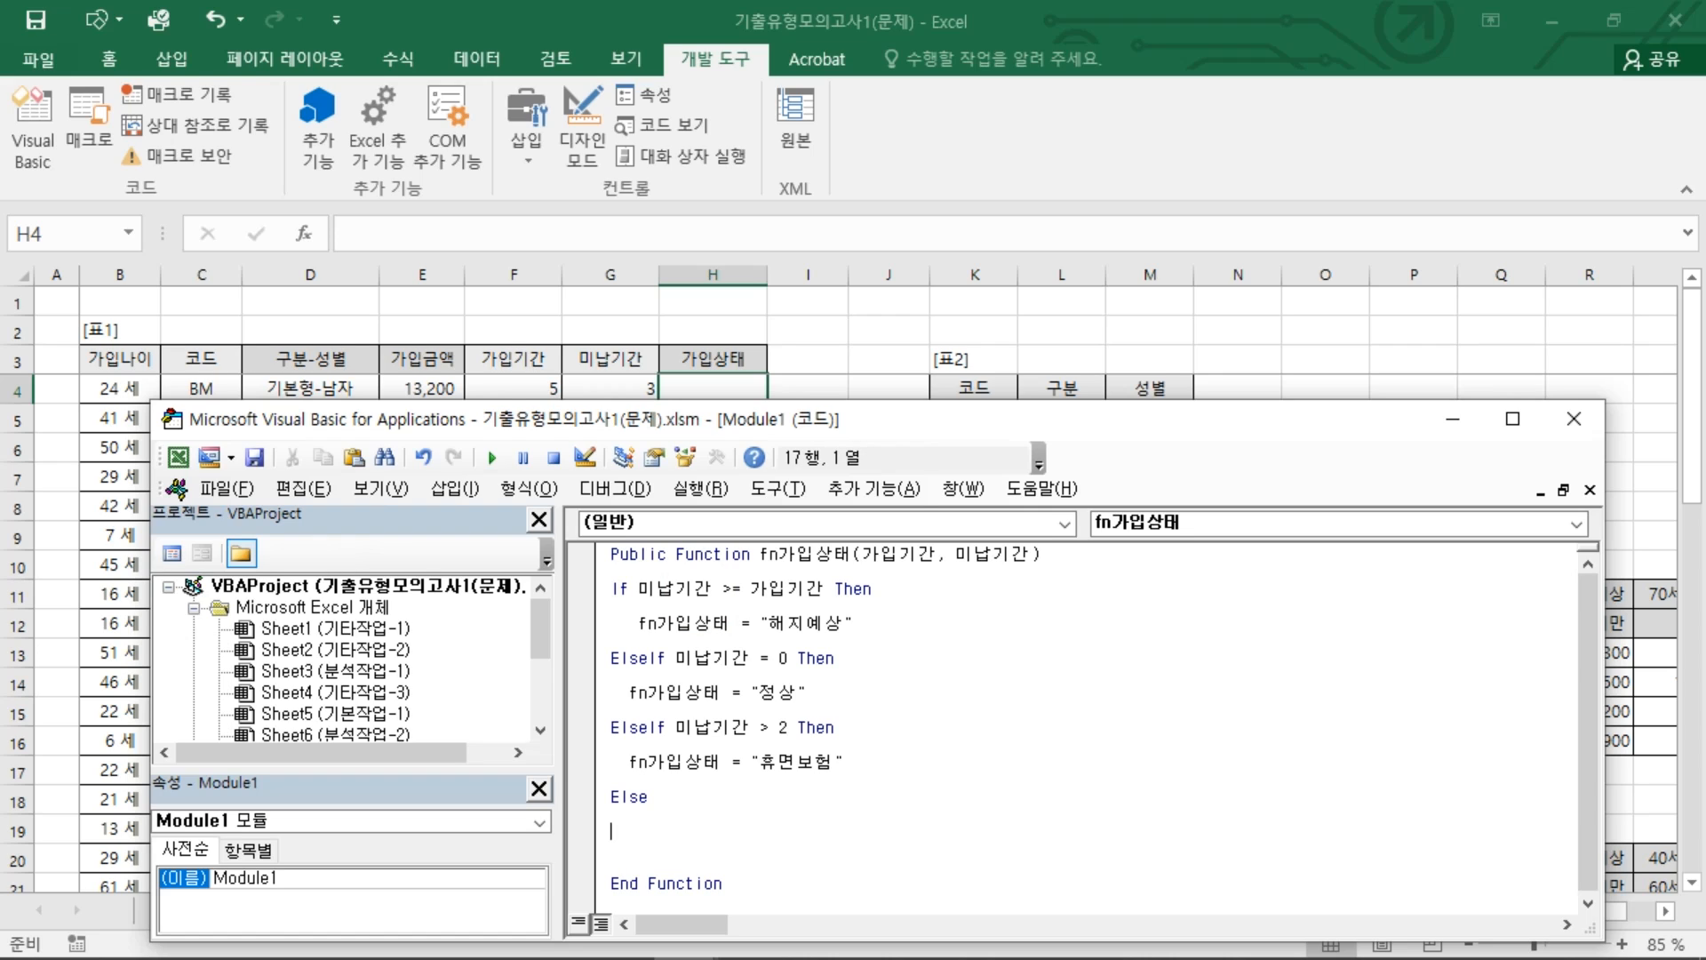
text(fn가잆)
text(상태 = 미납)
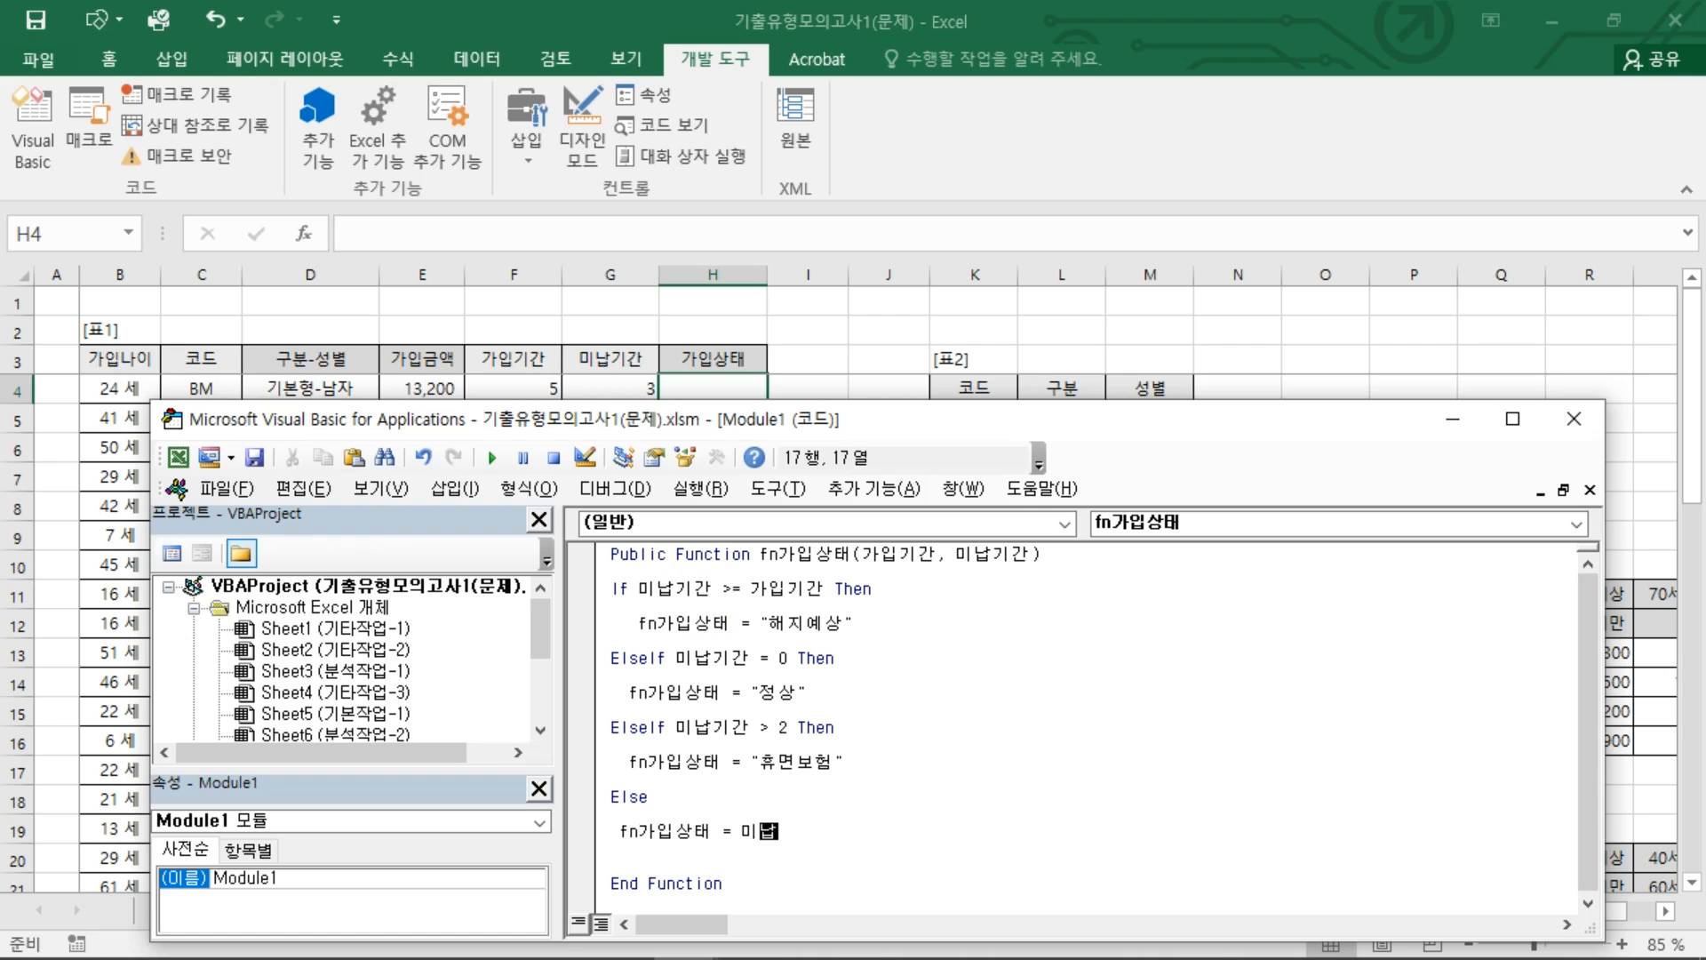
text(기간 & "개월 )
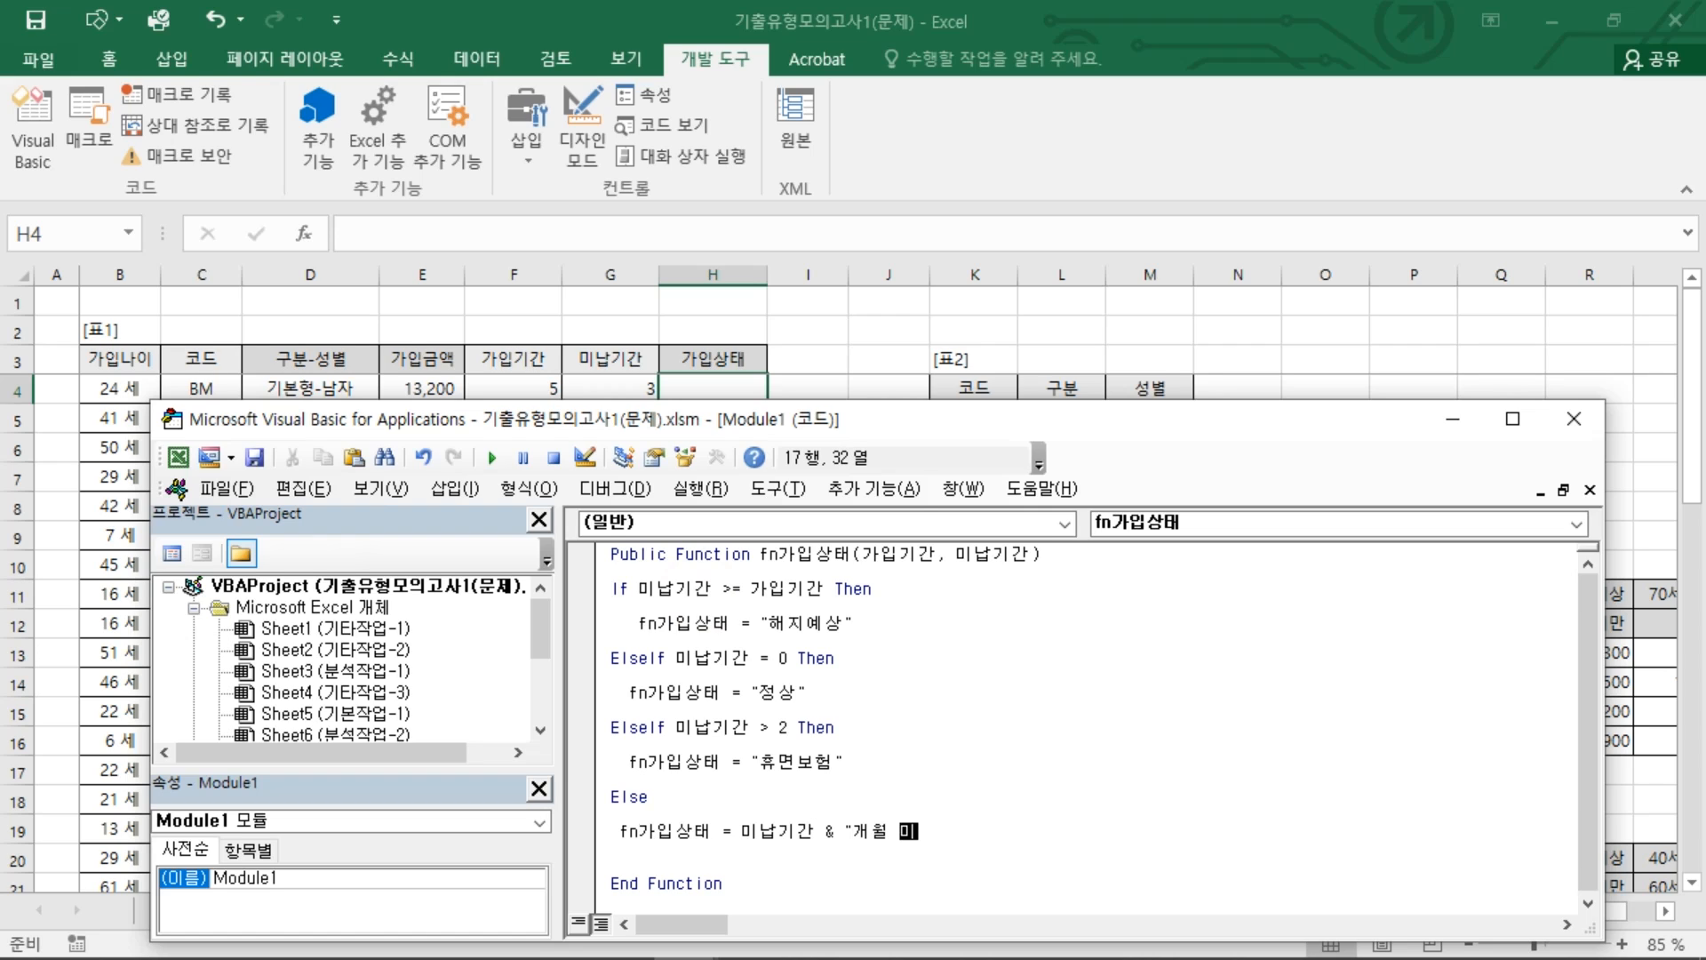
text(미납")
Step: Close the conditional block with End If, one blank line below the Else branch's assignment
key(Return)
key(Return)
text(end)
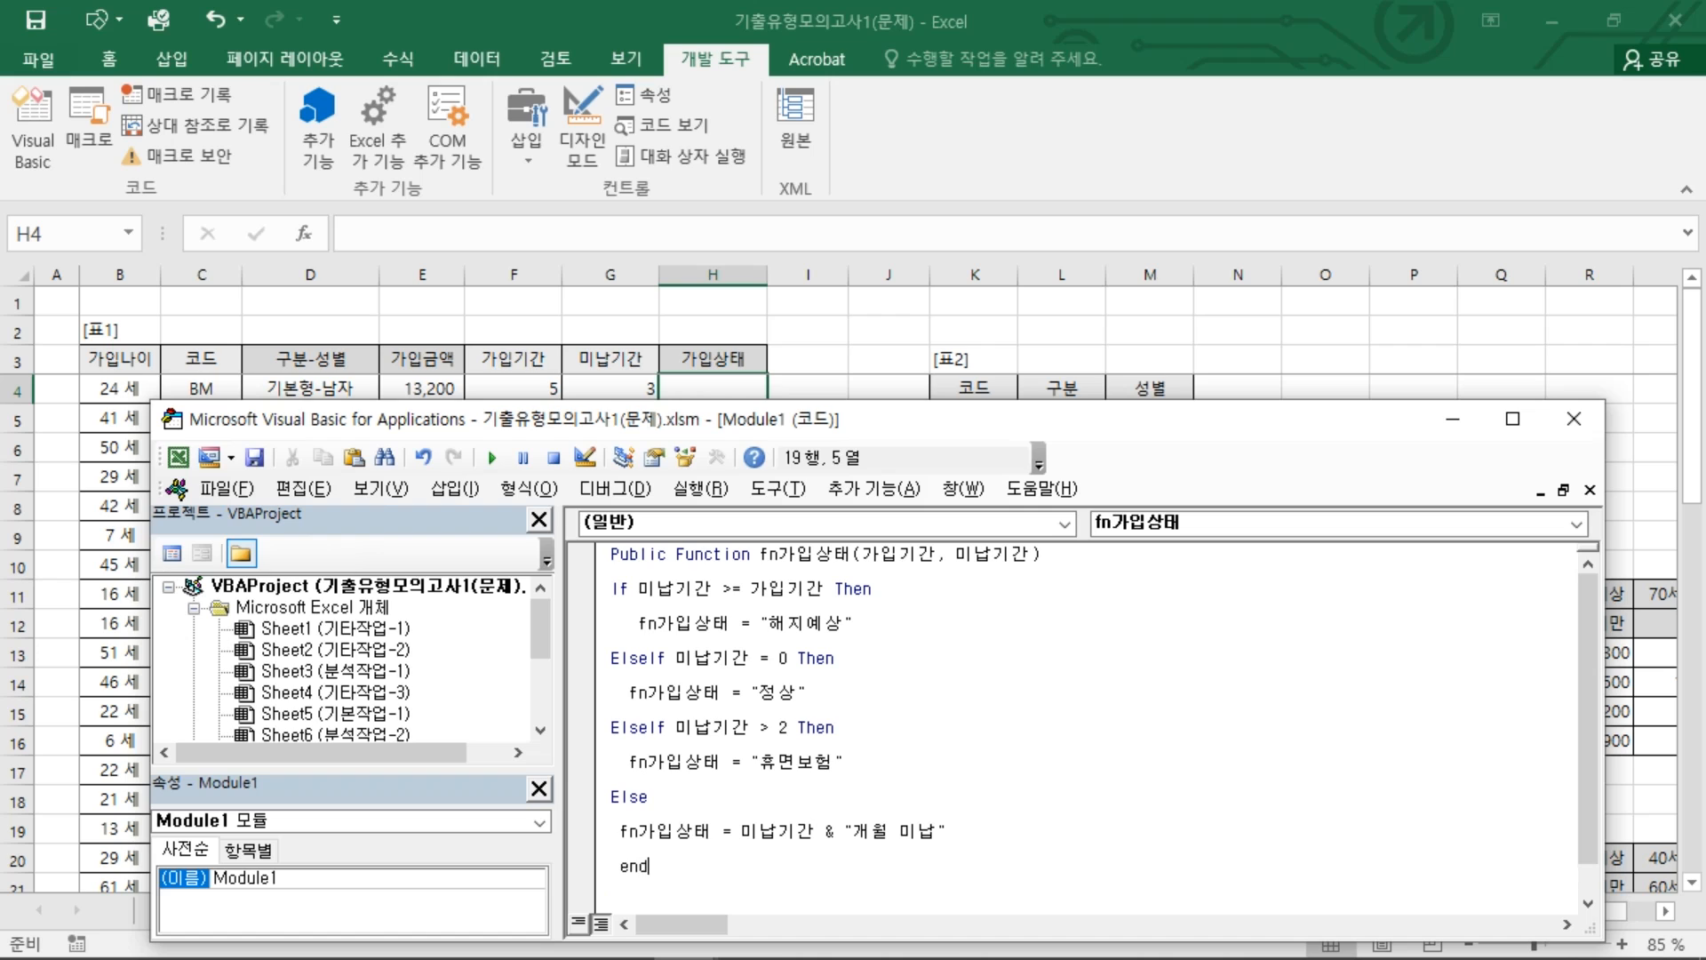
text( if)
key(Return)
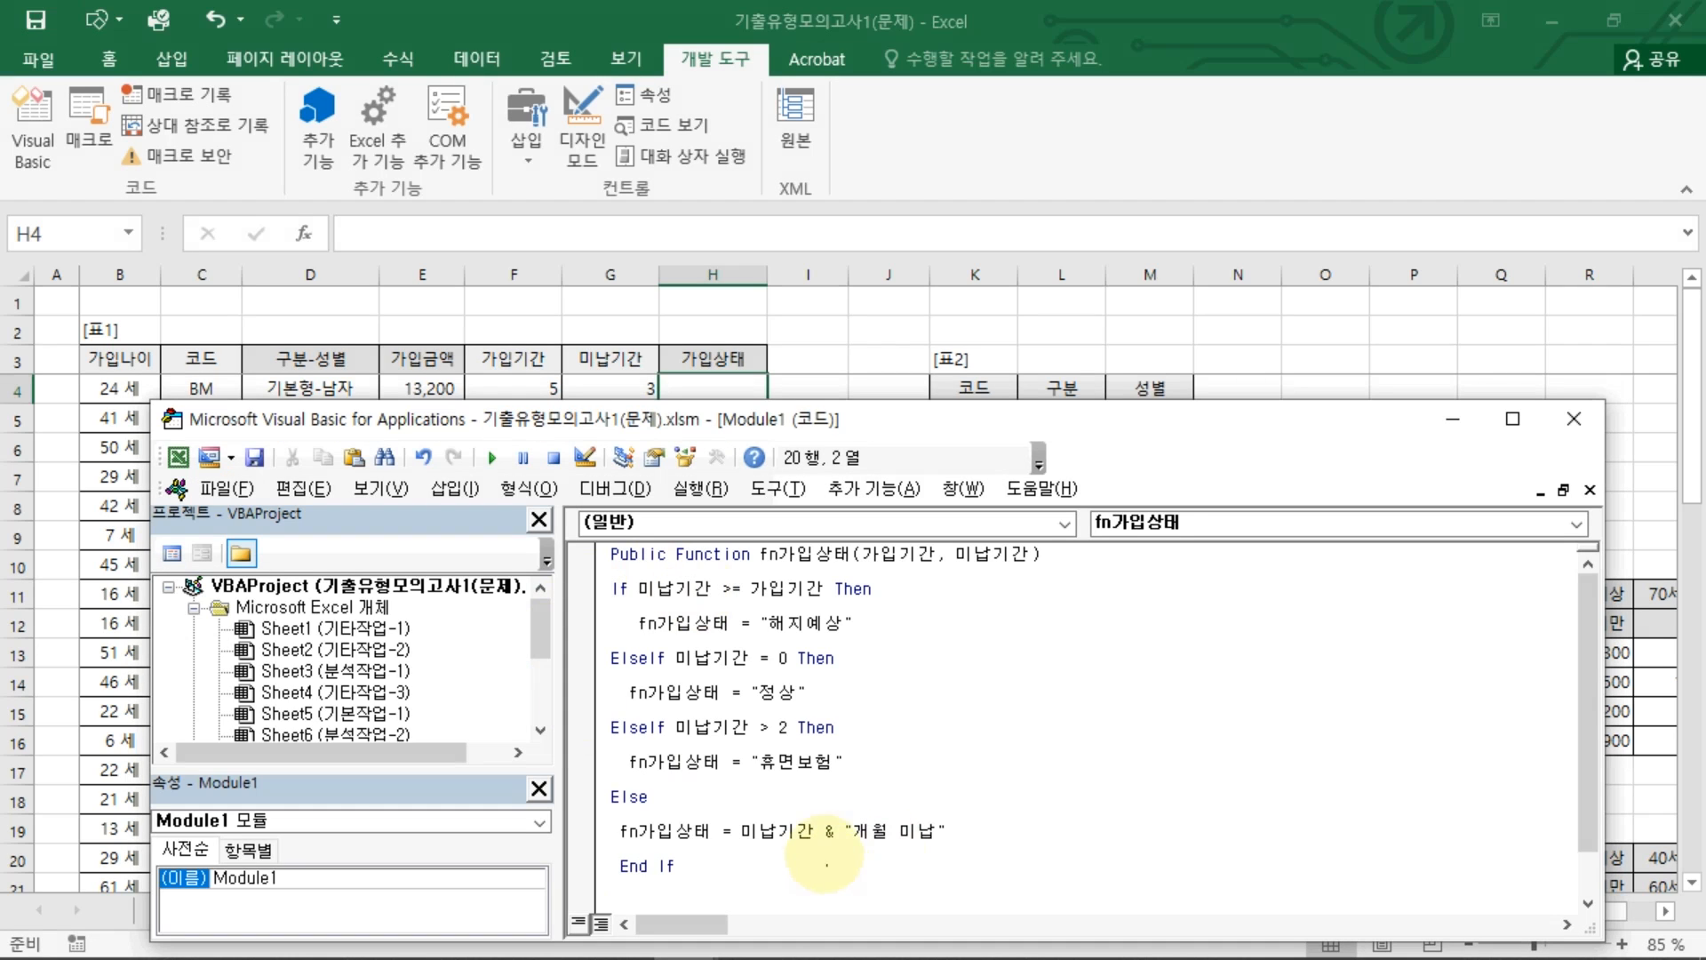
drag(793, 788, 787, 816)
drag(933, 785, 891, 813)
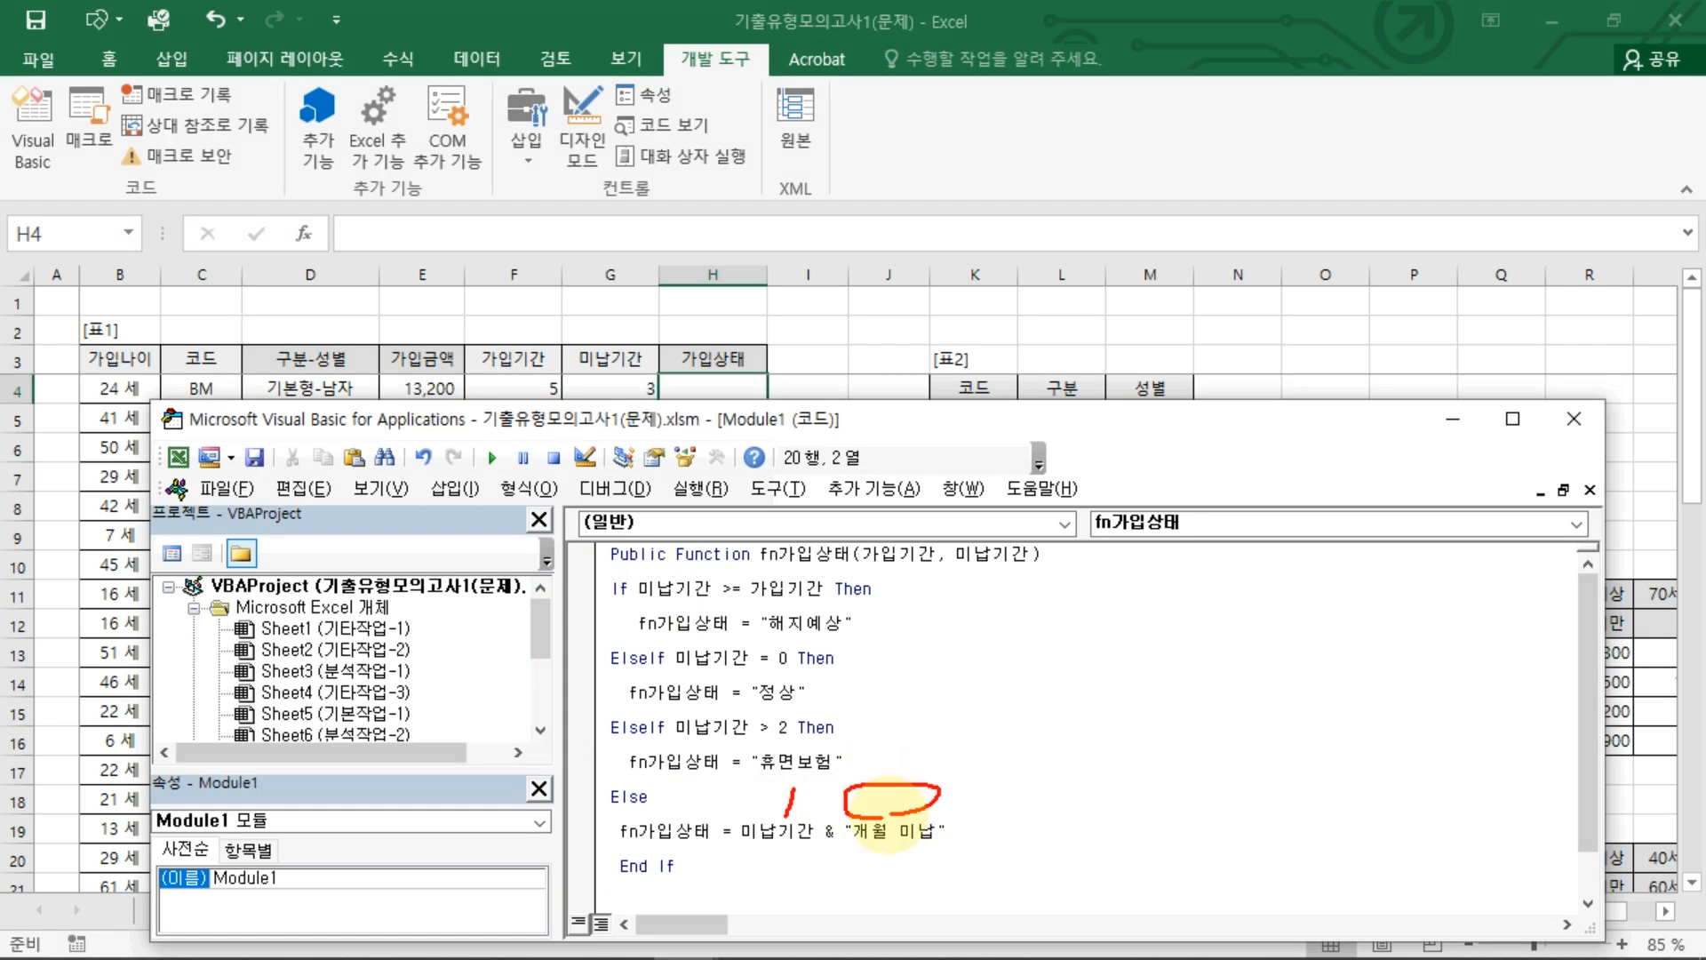
drag(779, 843, 963, 847)
key(Escape)
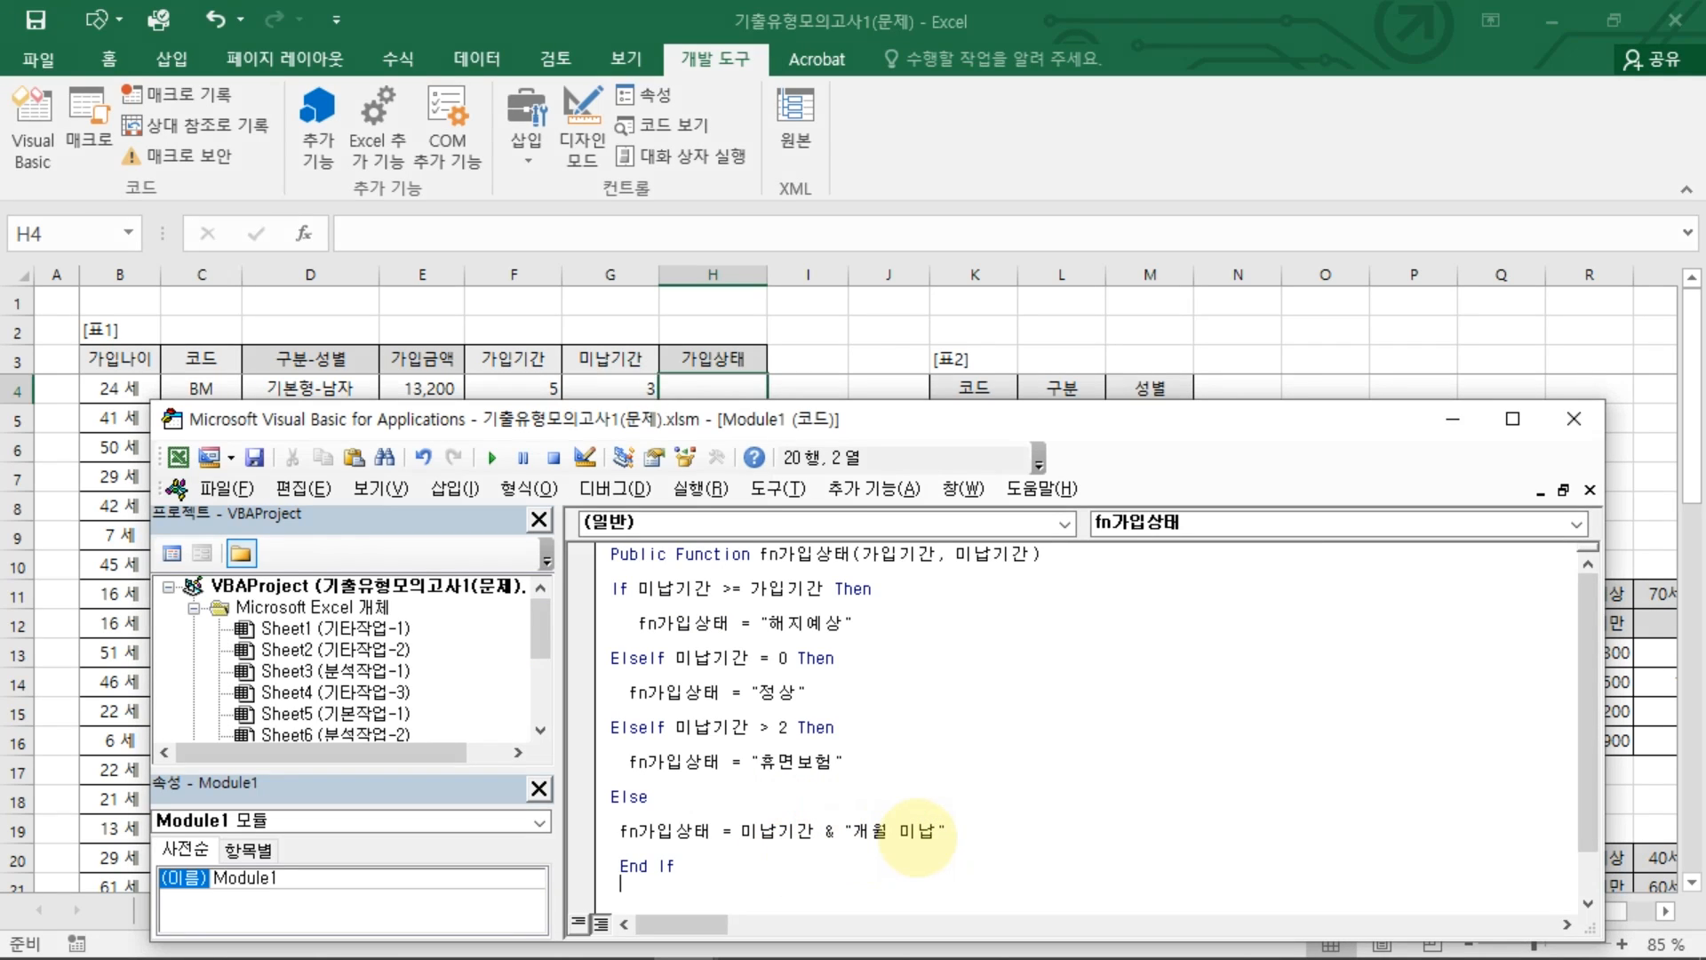
drag(789, 588, 837, 813)
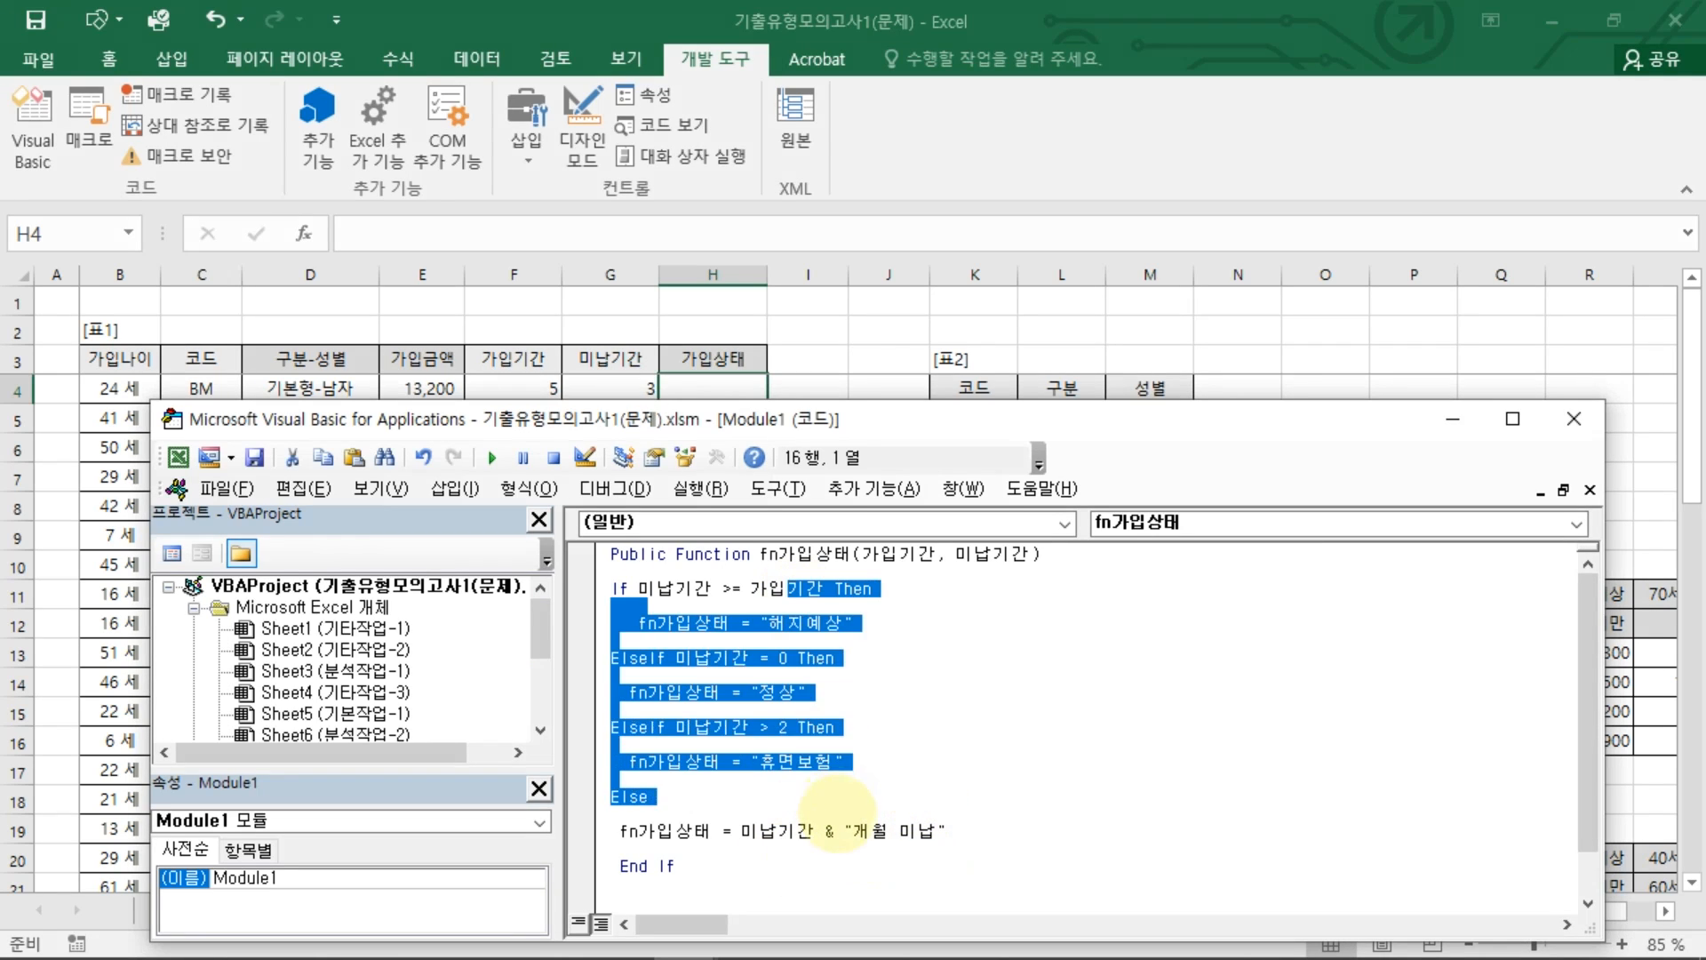
click(1036, 815)
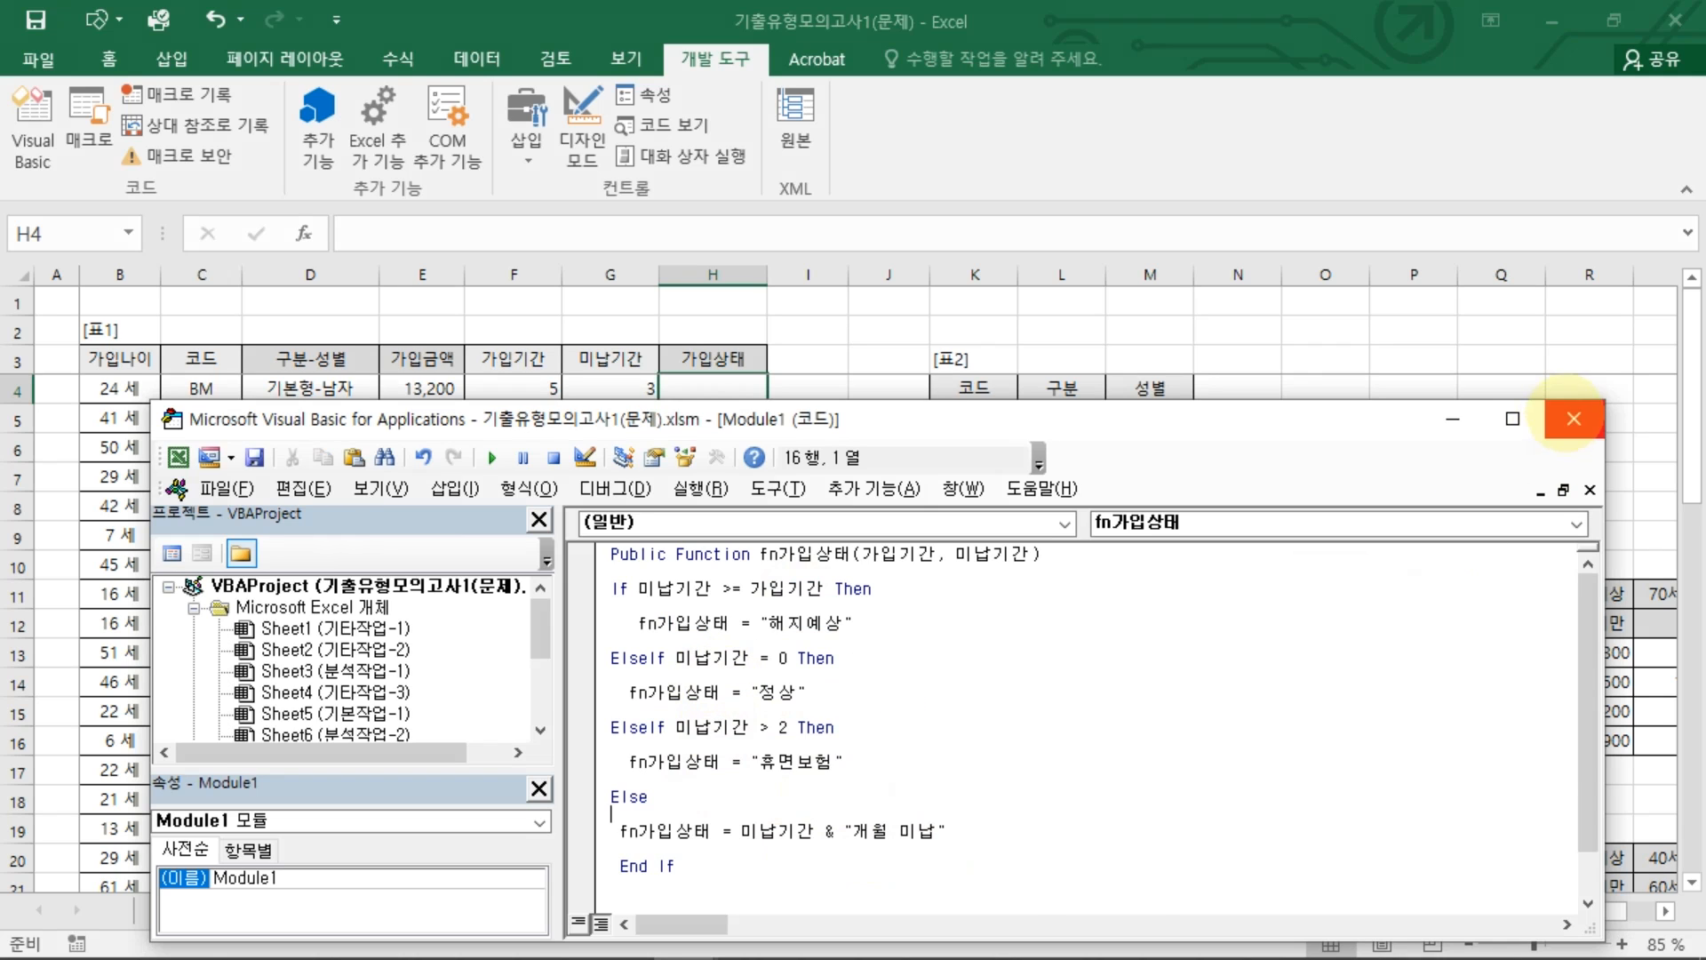
Step: Close the Visual Basic Editor and insert the function fn가입상태 from the 사용자 정의 category into cell H4
click(1573, 419)
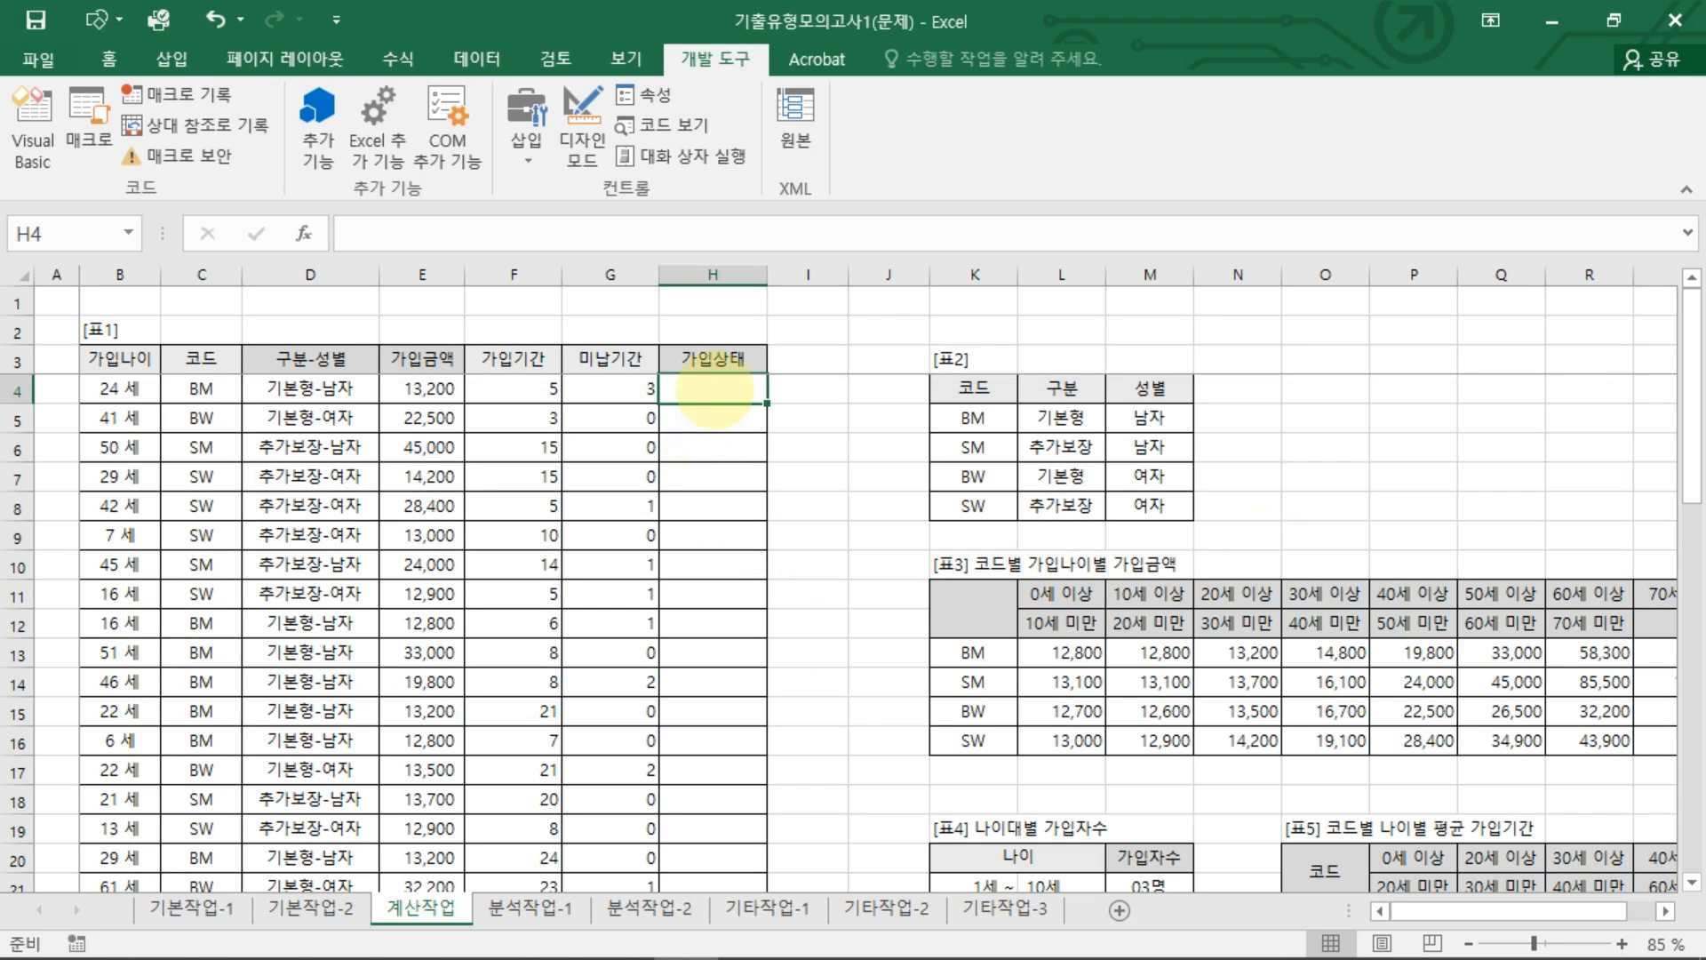
click(398, 59)
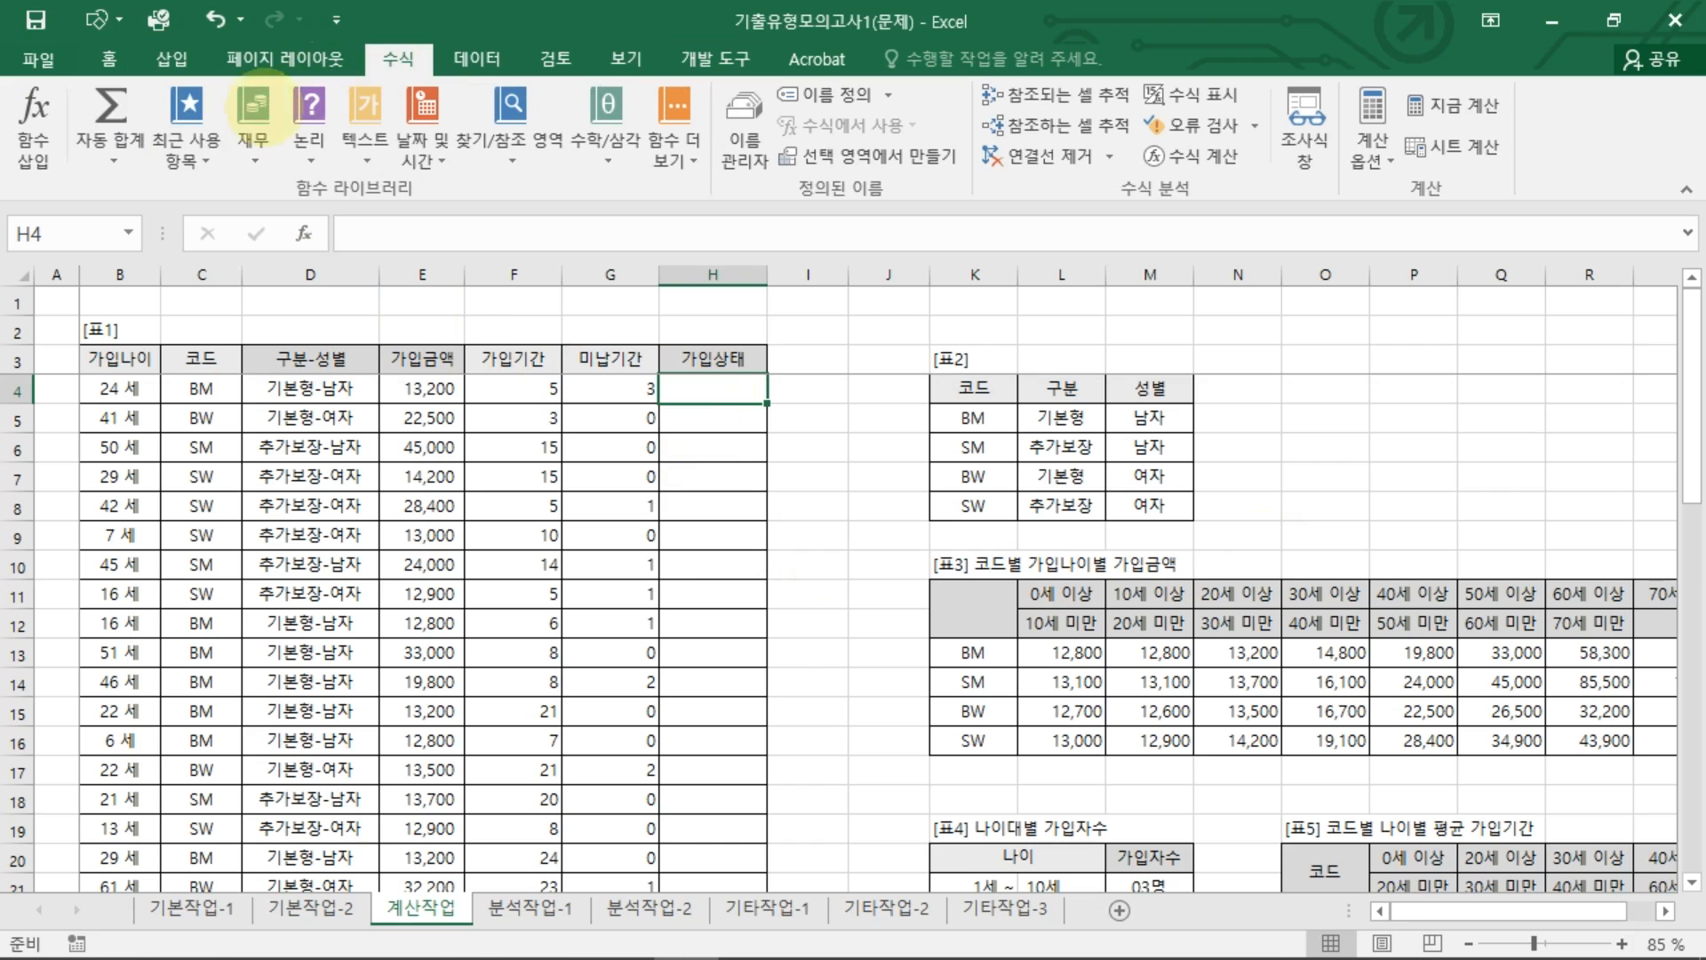
click(34, 124)
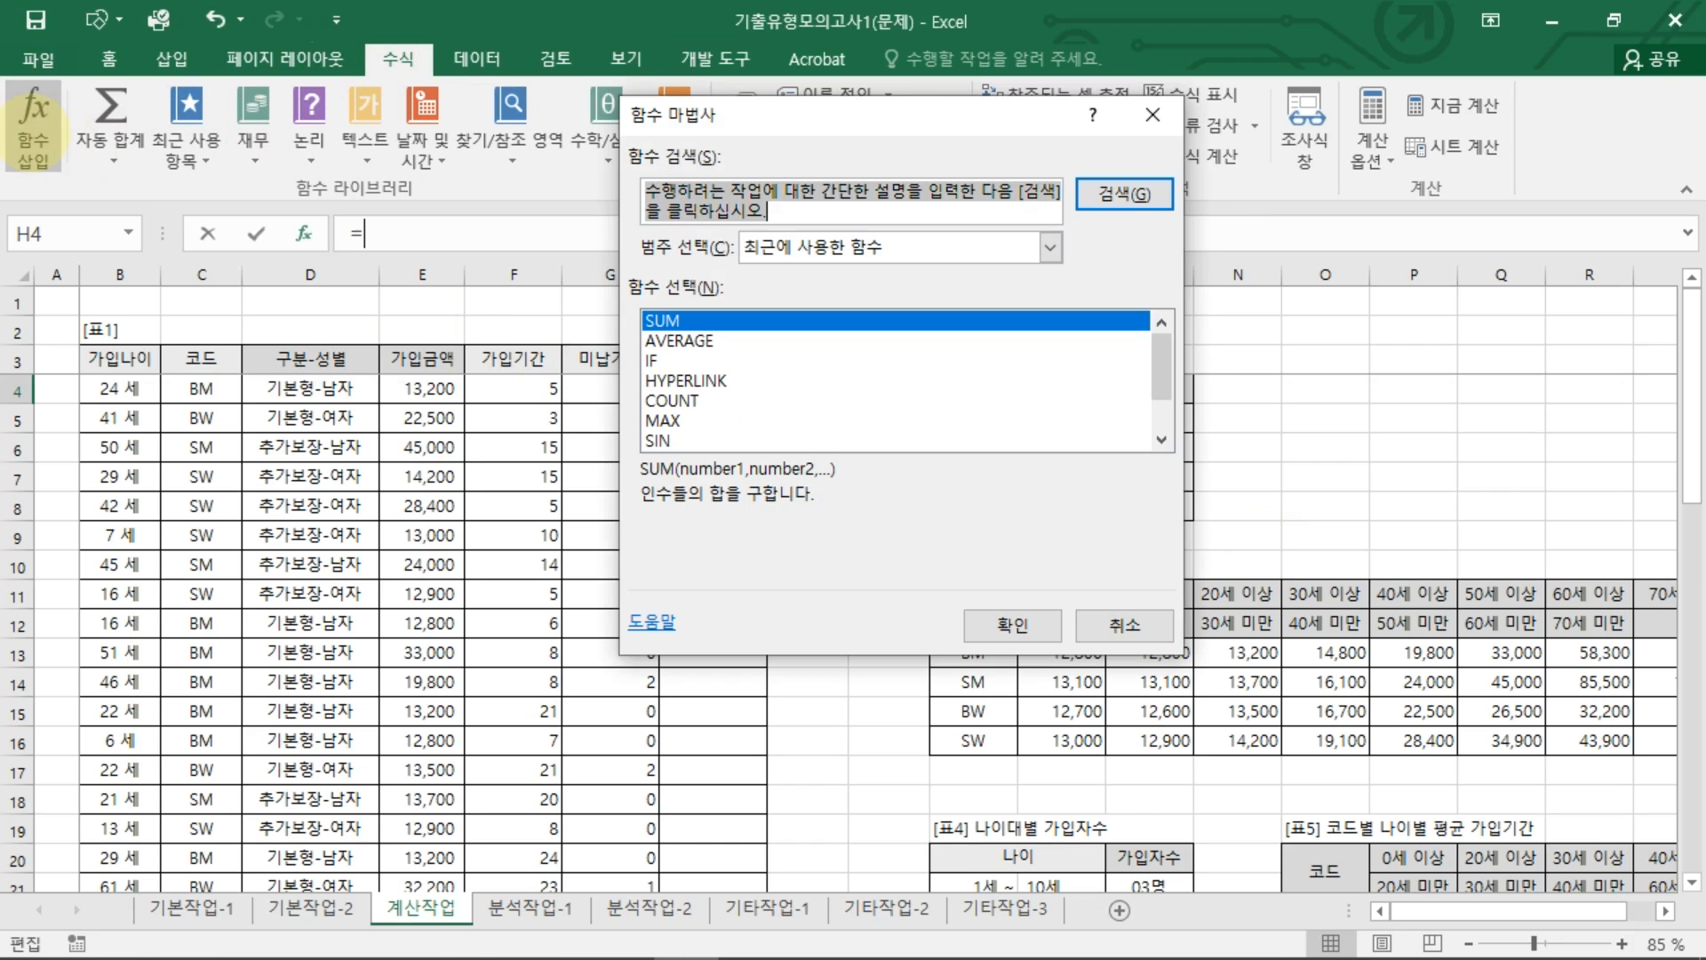
click(1050, 247)
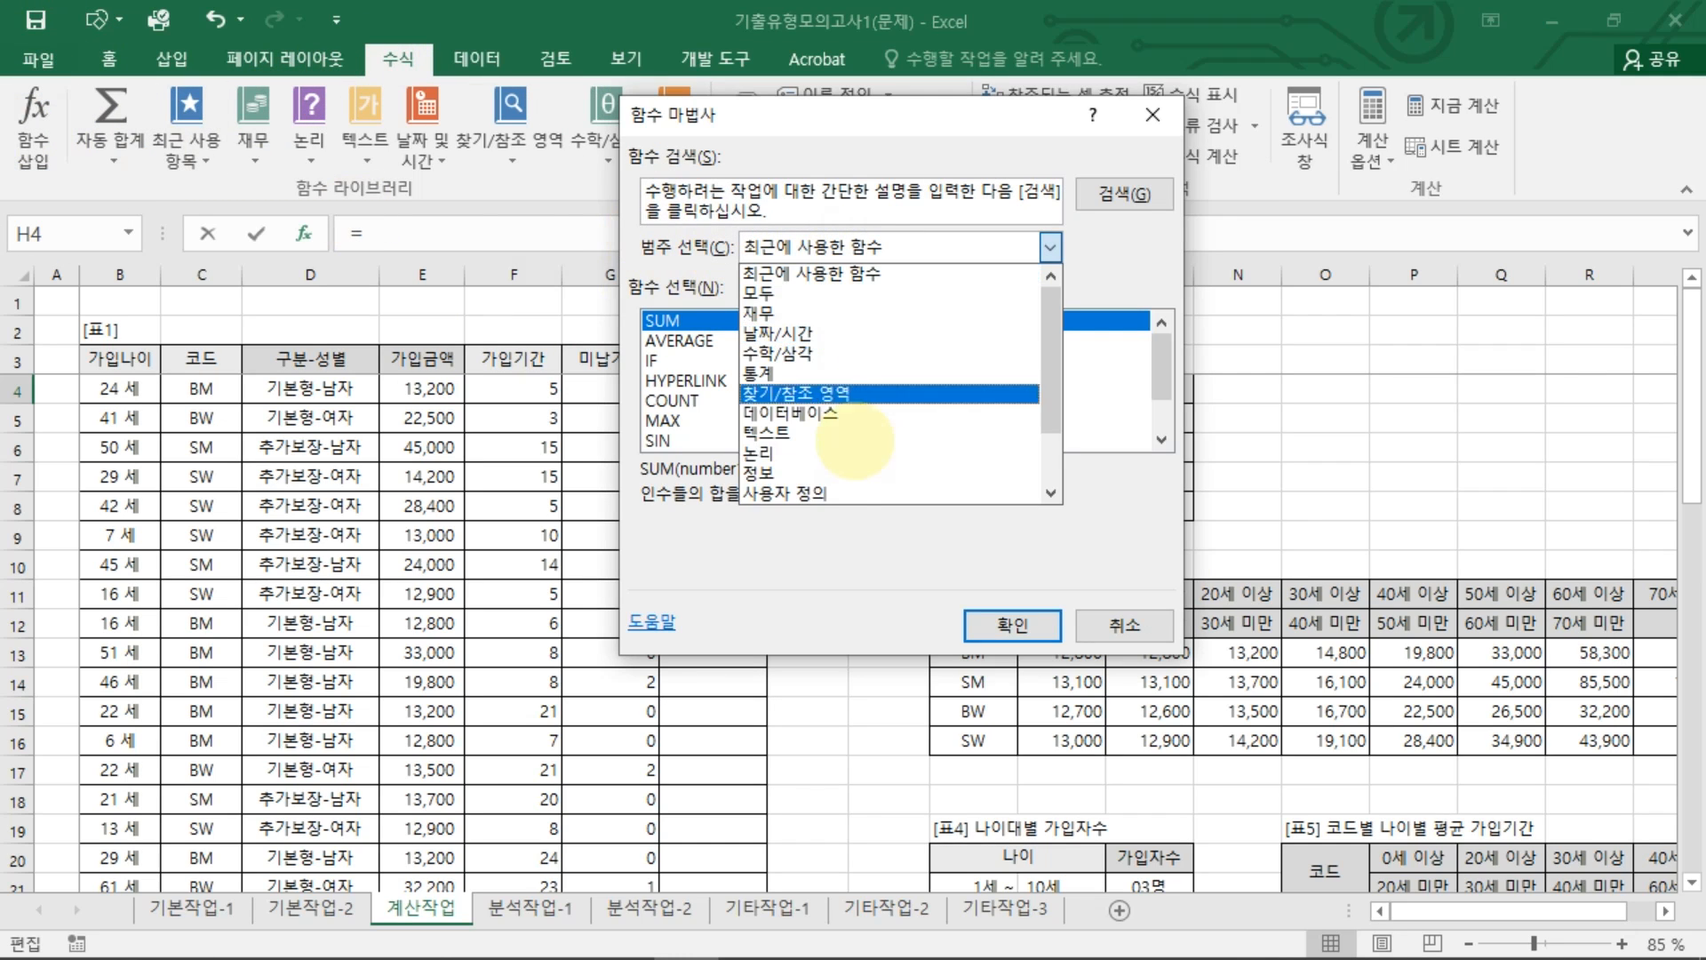
click(835, 493)
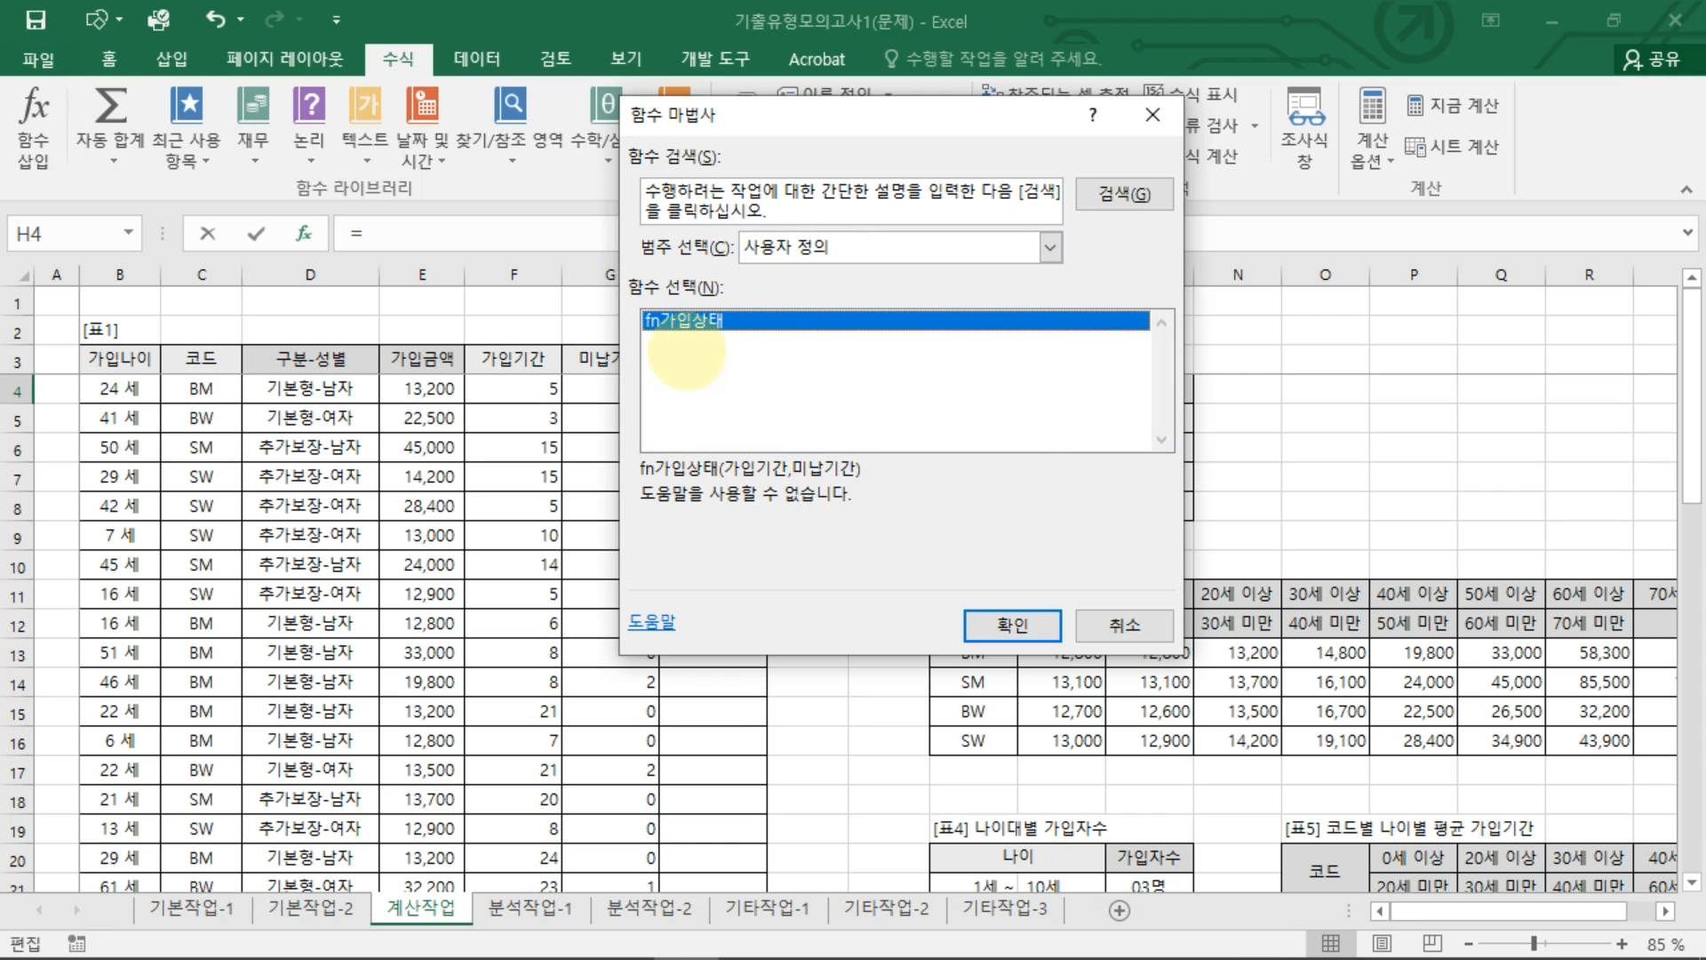
mouse_move(651, 330)
mouse_down()
mouse_move(766, 301)
mouse_move(612, 346)
mouse_up()
drag(988, 656, 966, 649)
click(1013, 625)
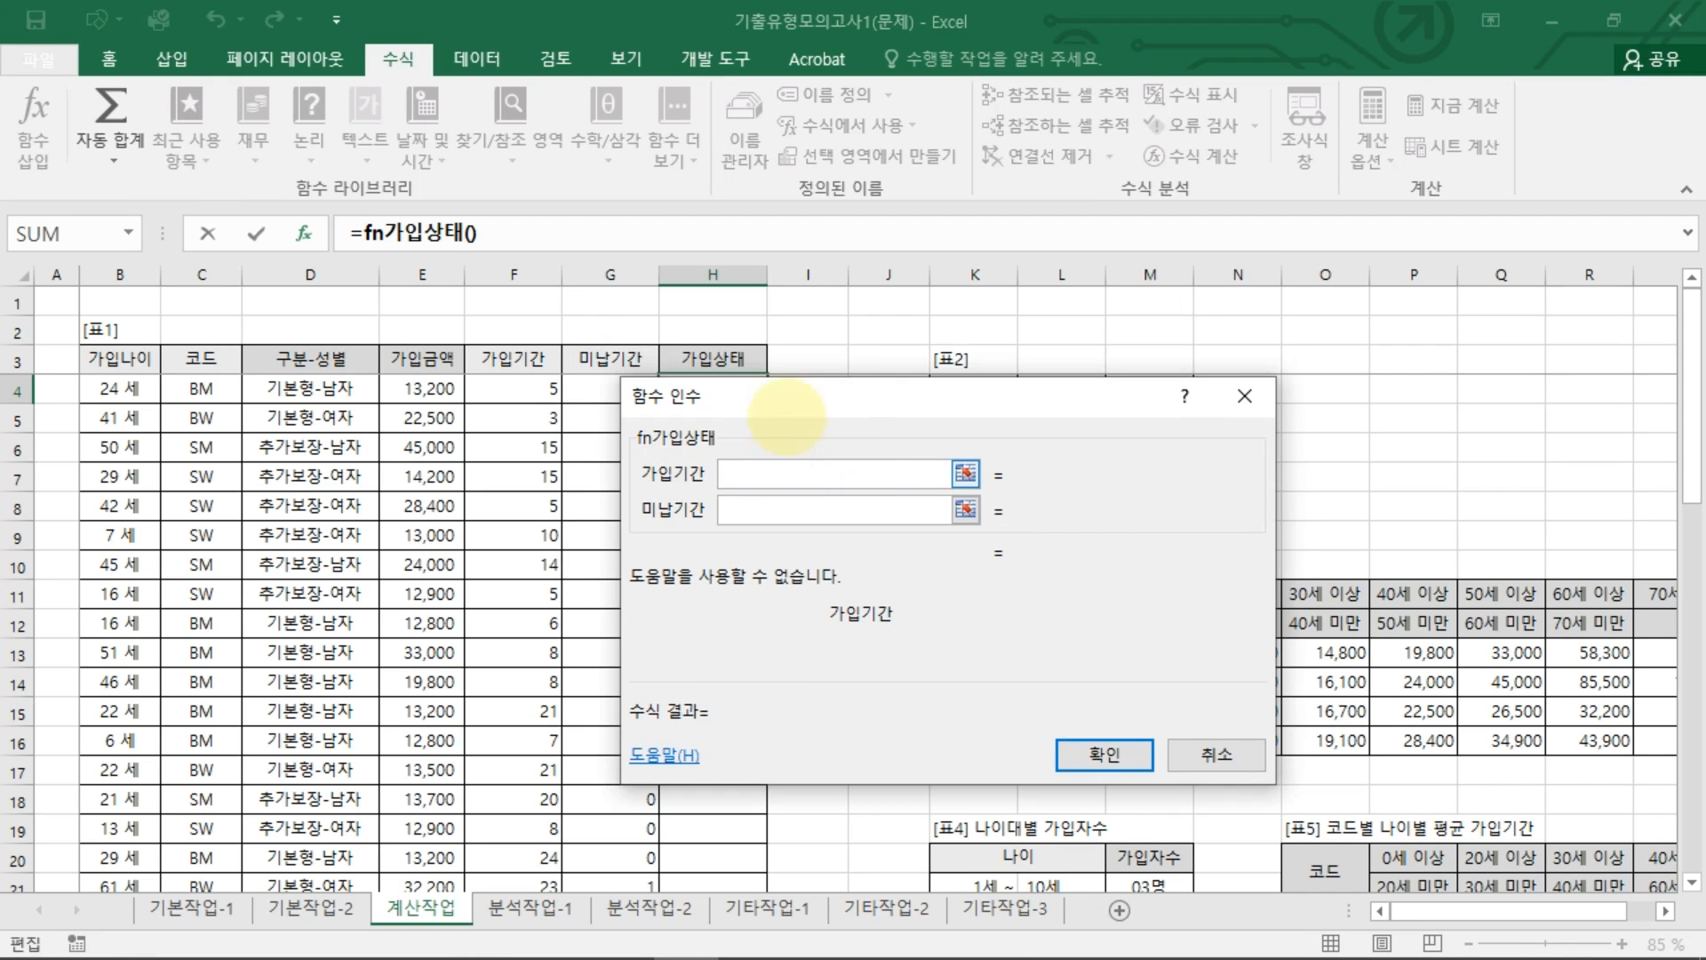
Step: Set the function's 가입기간 argument to F4 and its 미납기간 argument to G4, and enter the formula
drag(737, 235, 778, 458)
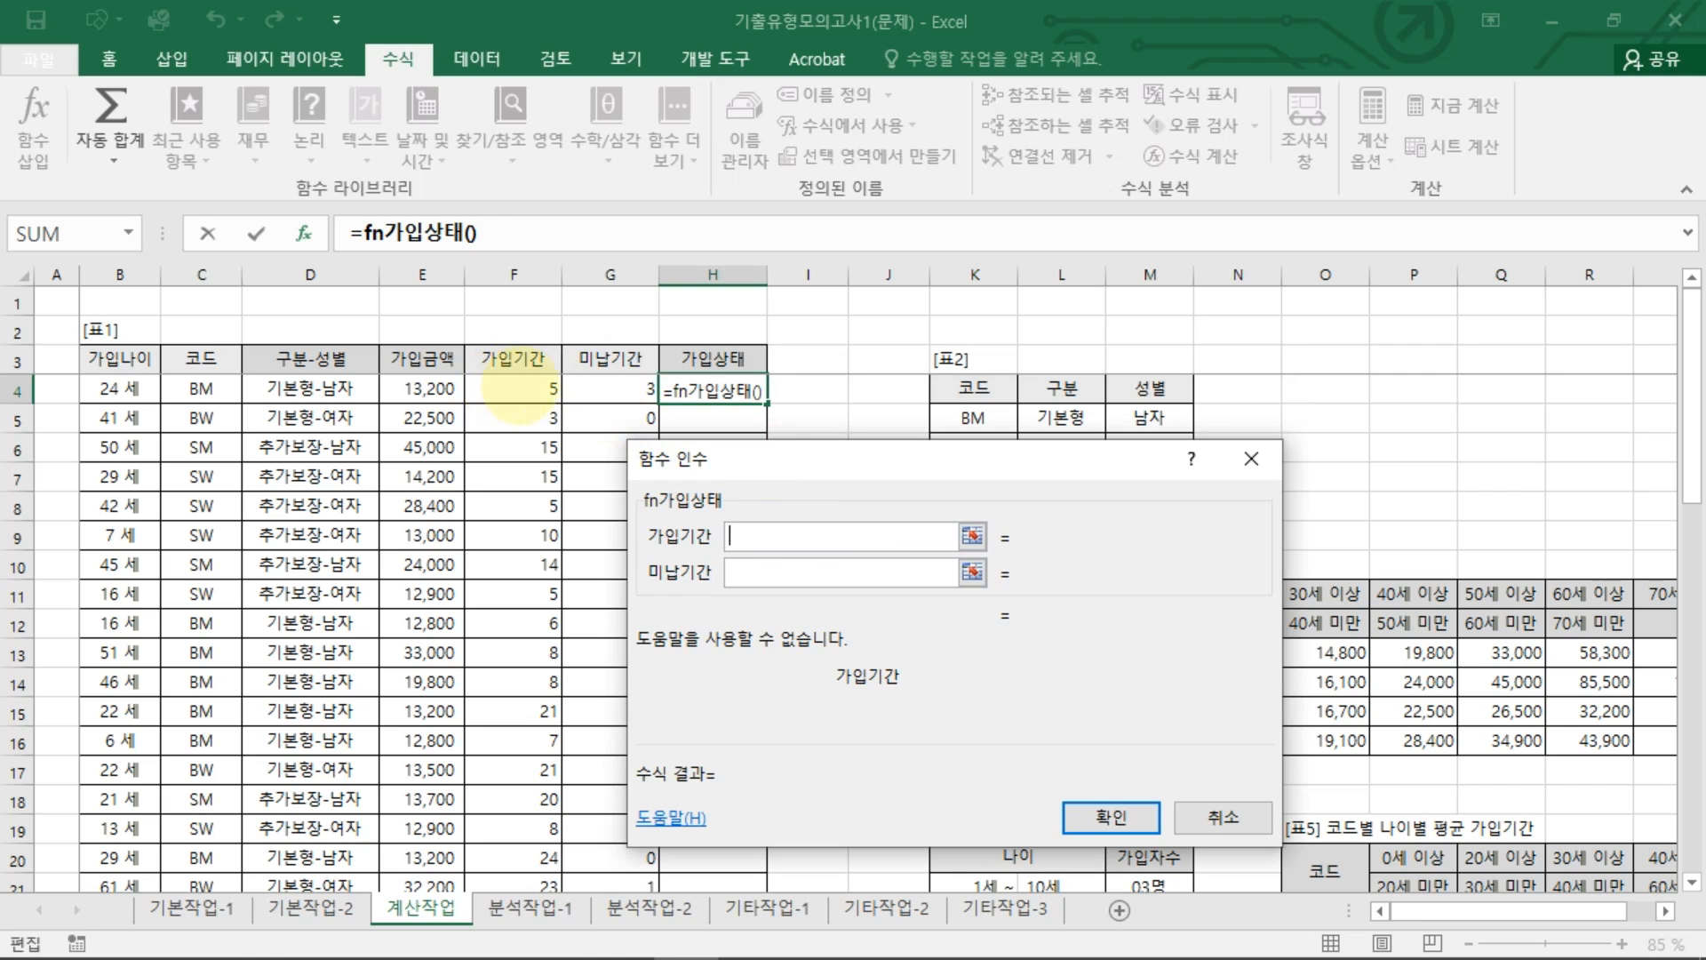
click(511, 388)
click(750, 573)
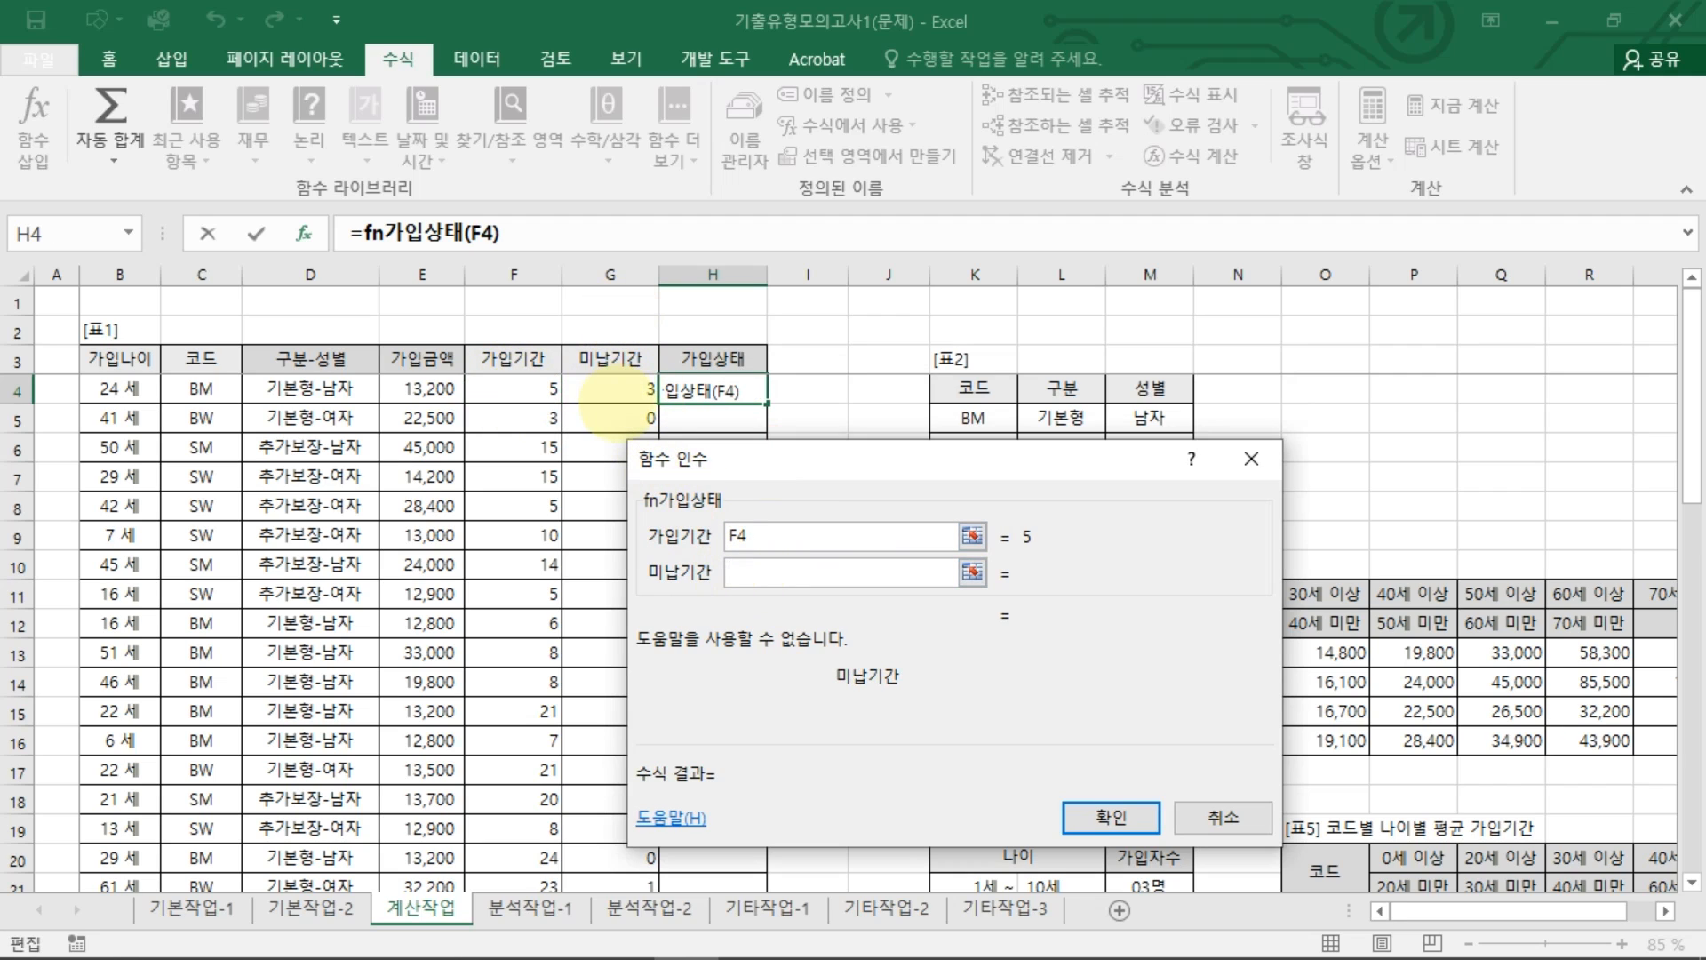
click(615, 395)
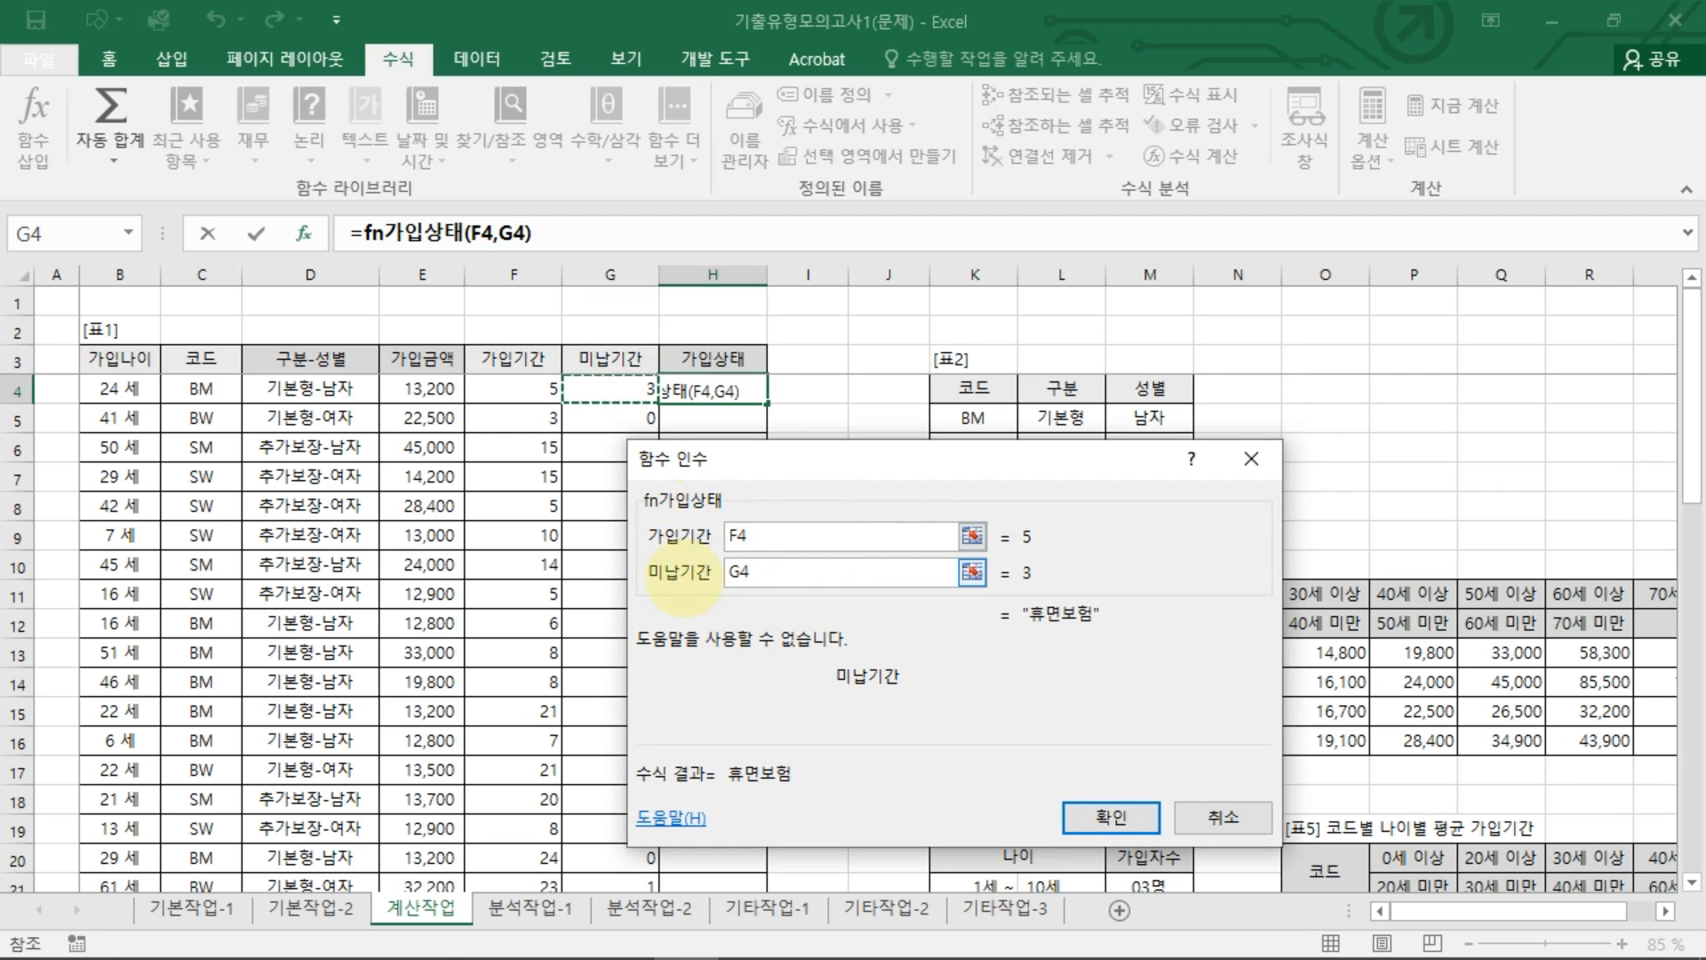
click(1111, 817)
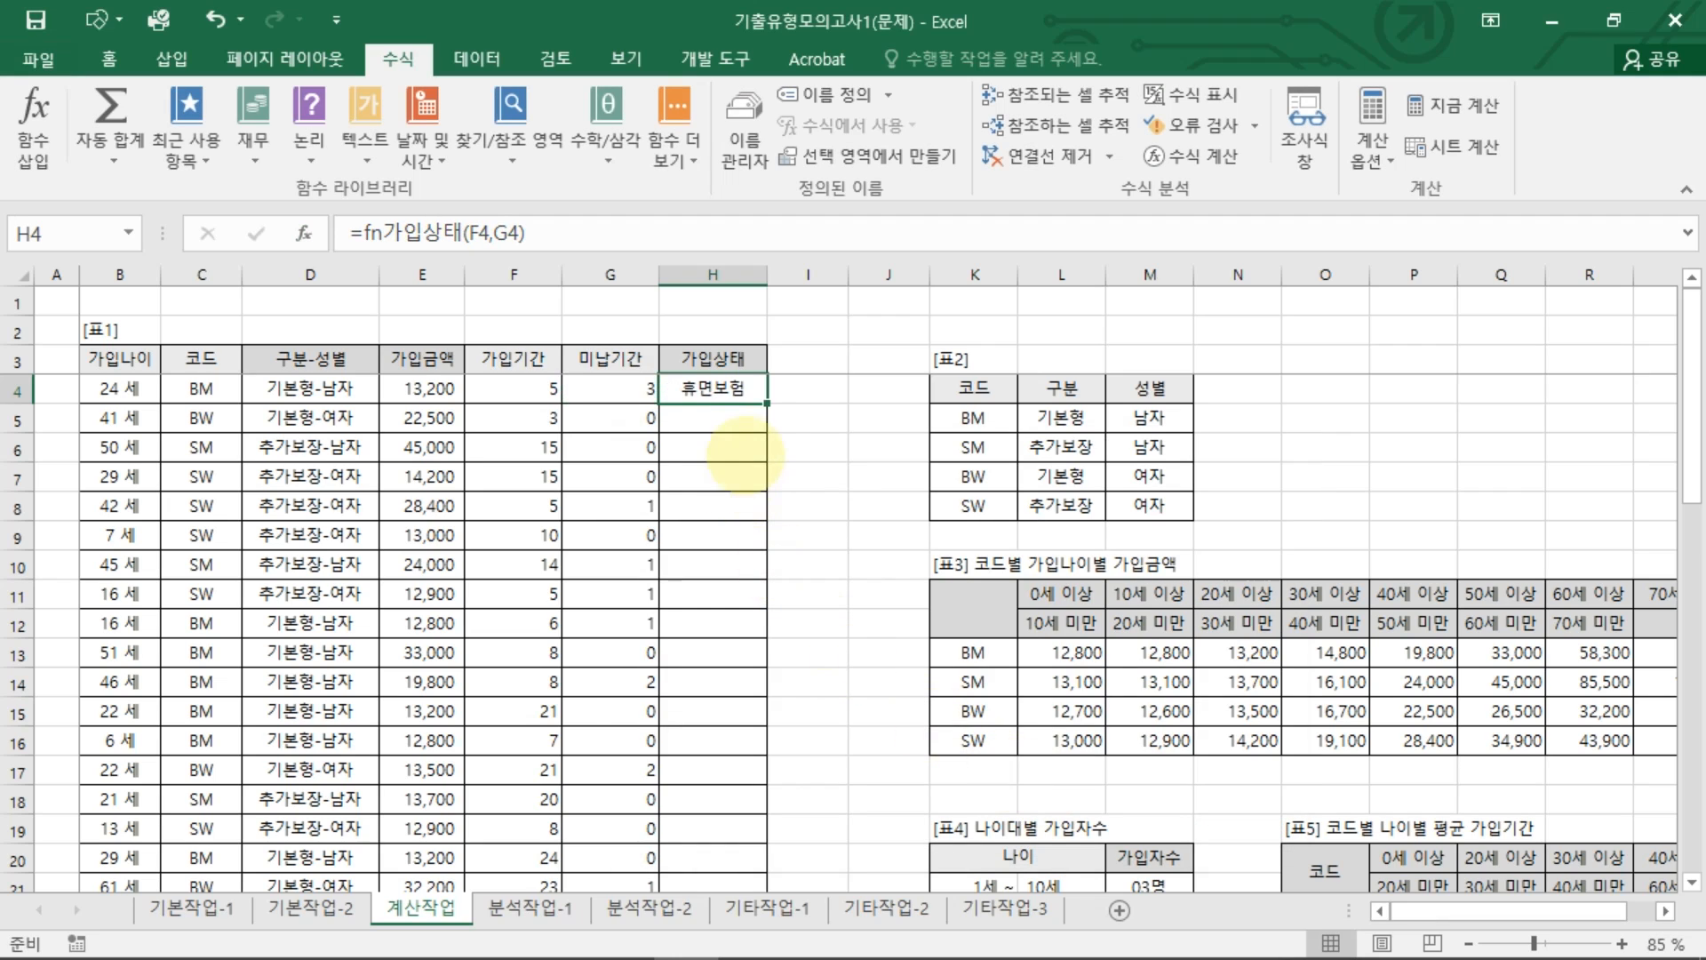
Step: Fill the H4 formula down the 가입상태 column of 표1 and check several of the filled cells
double_click(766, 404)
click(731, 391)
click(724, 450)
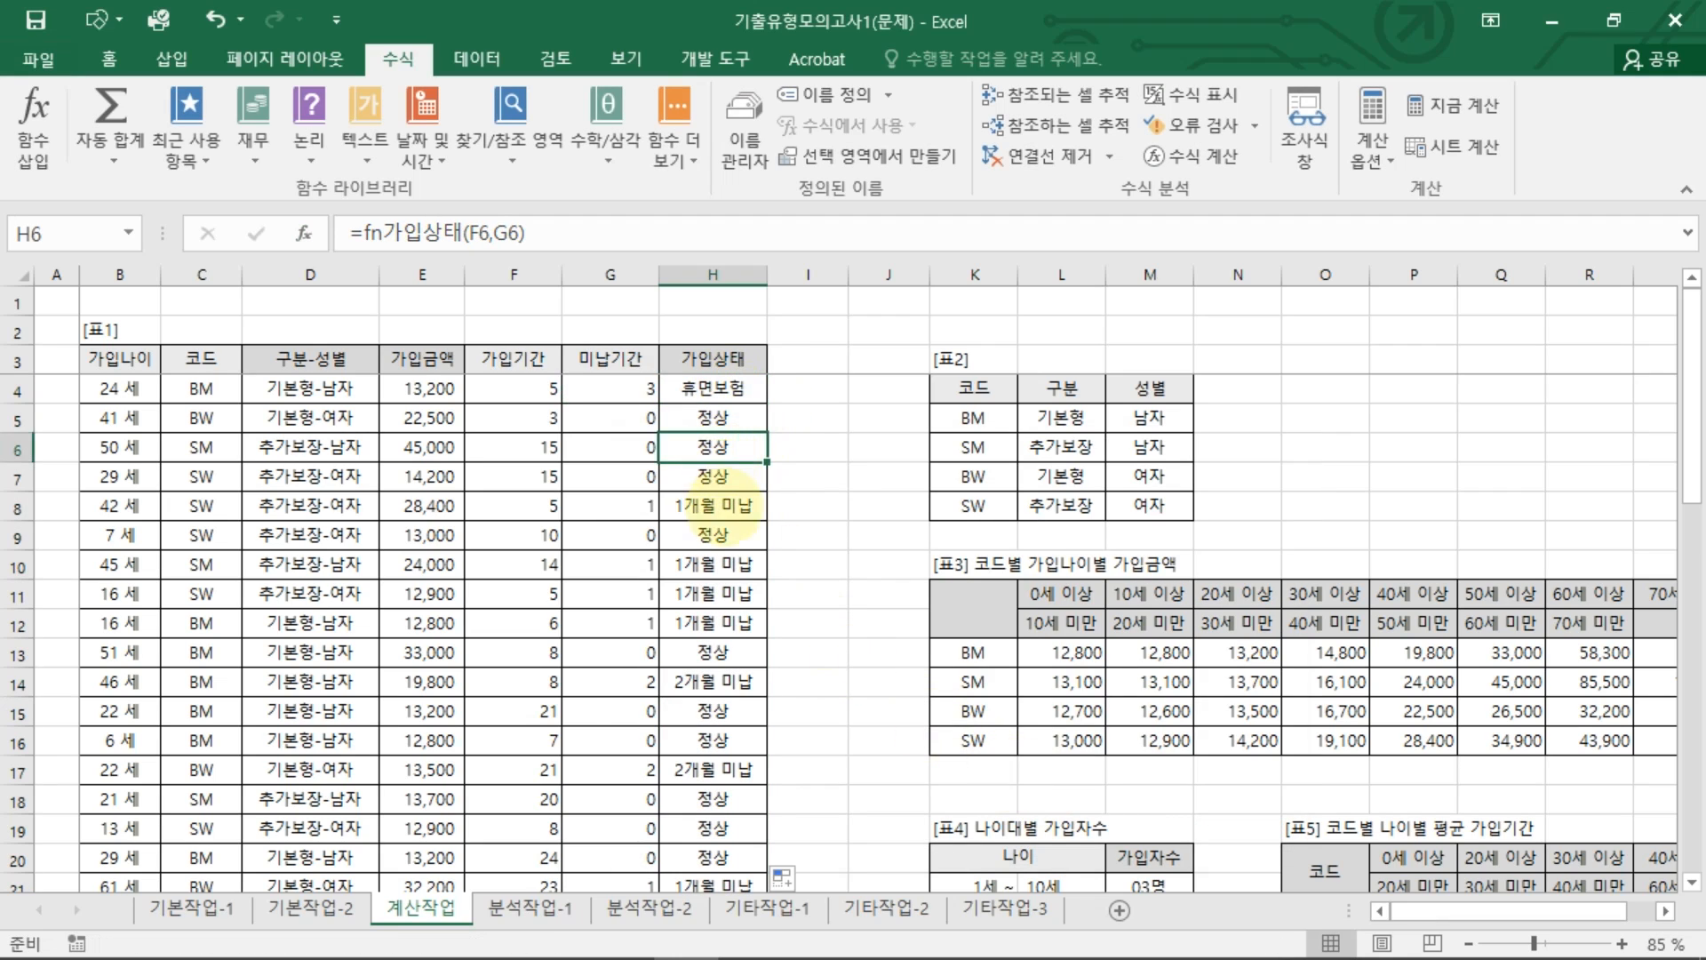
click(725, 508)
click(724, 566)
click(724, 625)
click(724, 683)
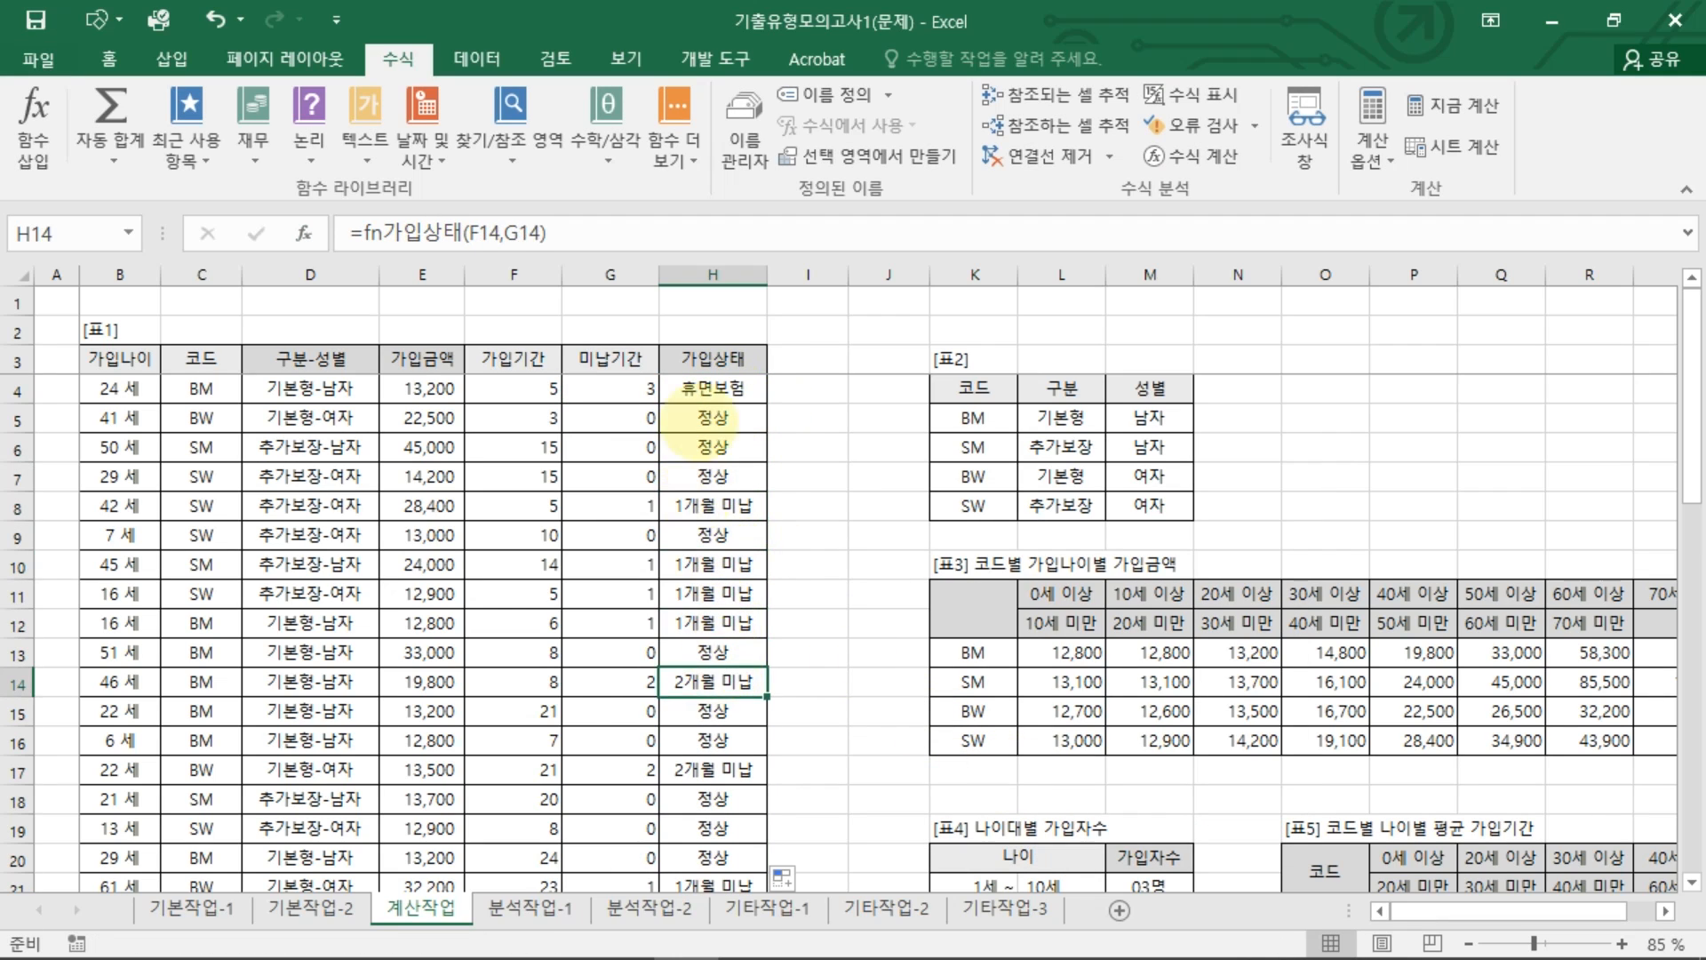
click(727, 393)
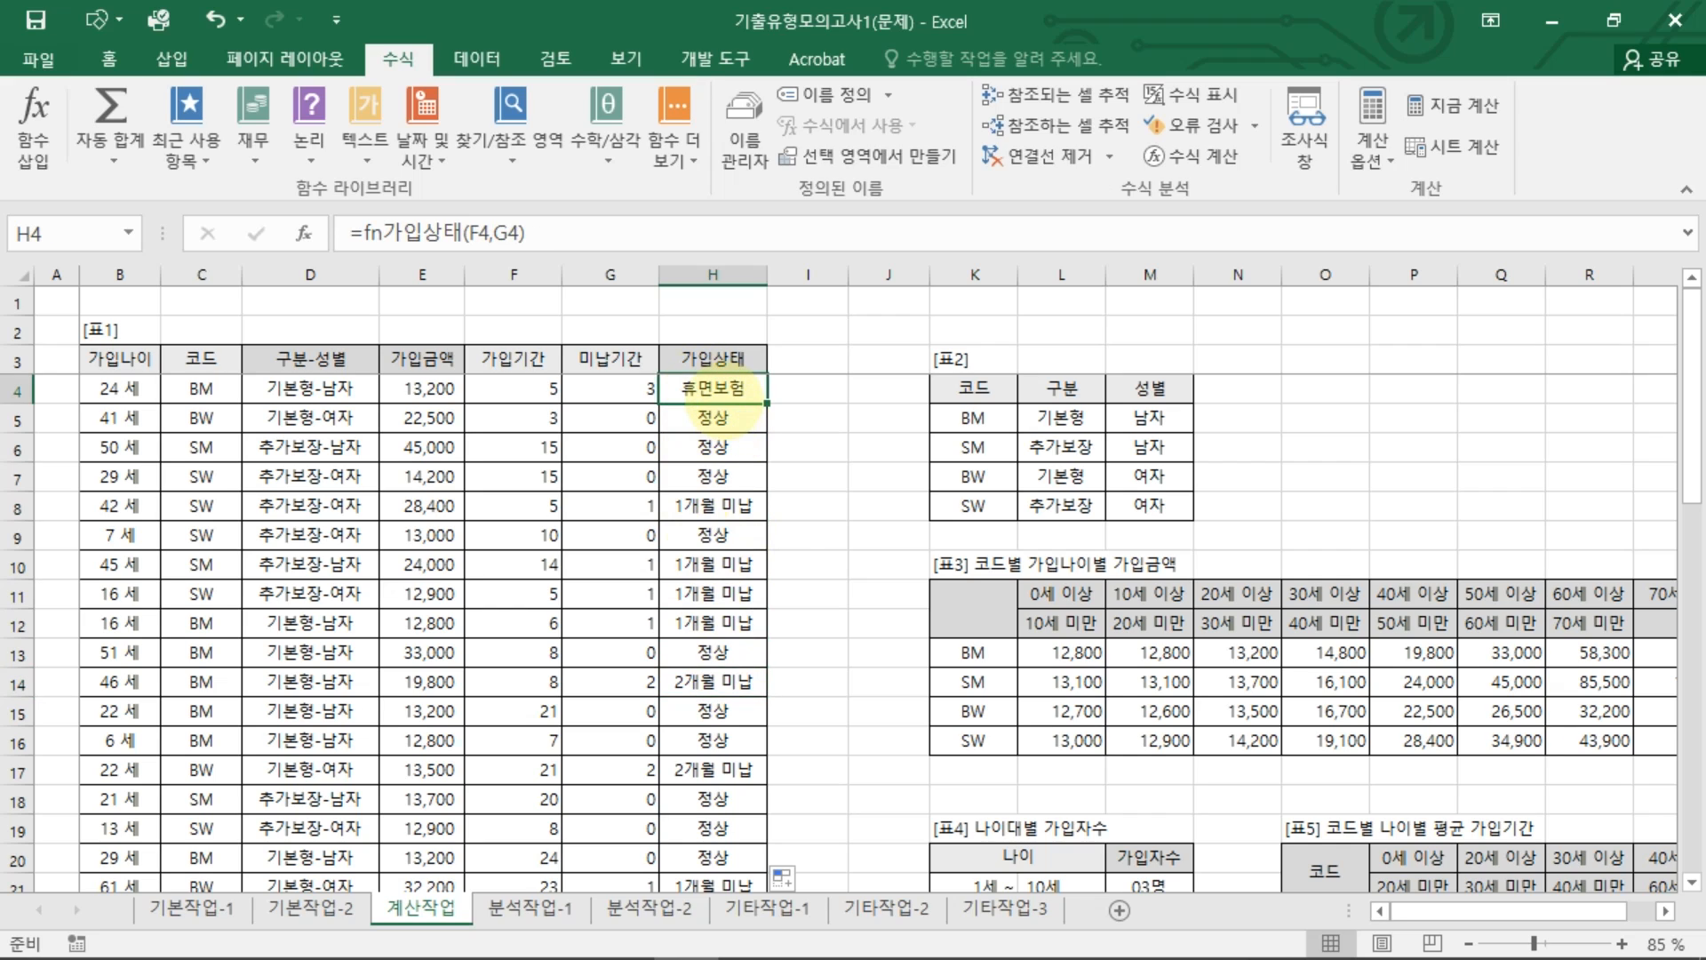
Step: Reopen the Visual Basic Editor, review the If, ElseIf and Else branches of the fn가입상태 function in Module1, and close the editor
click(715, 59)
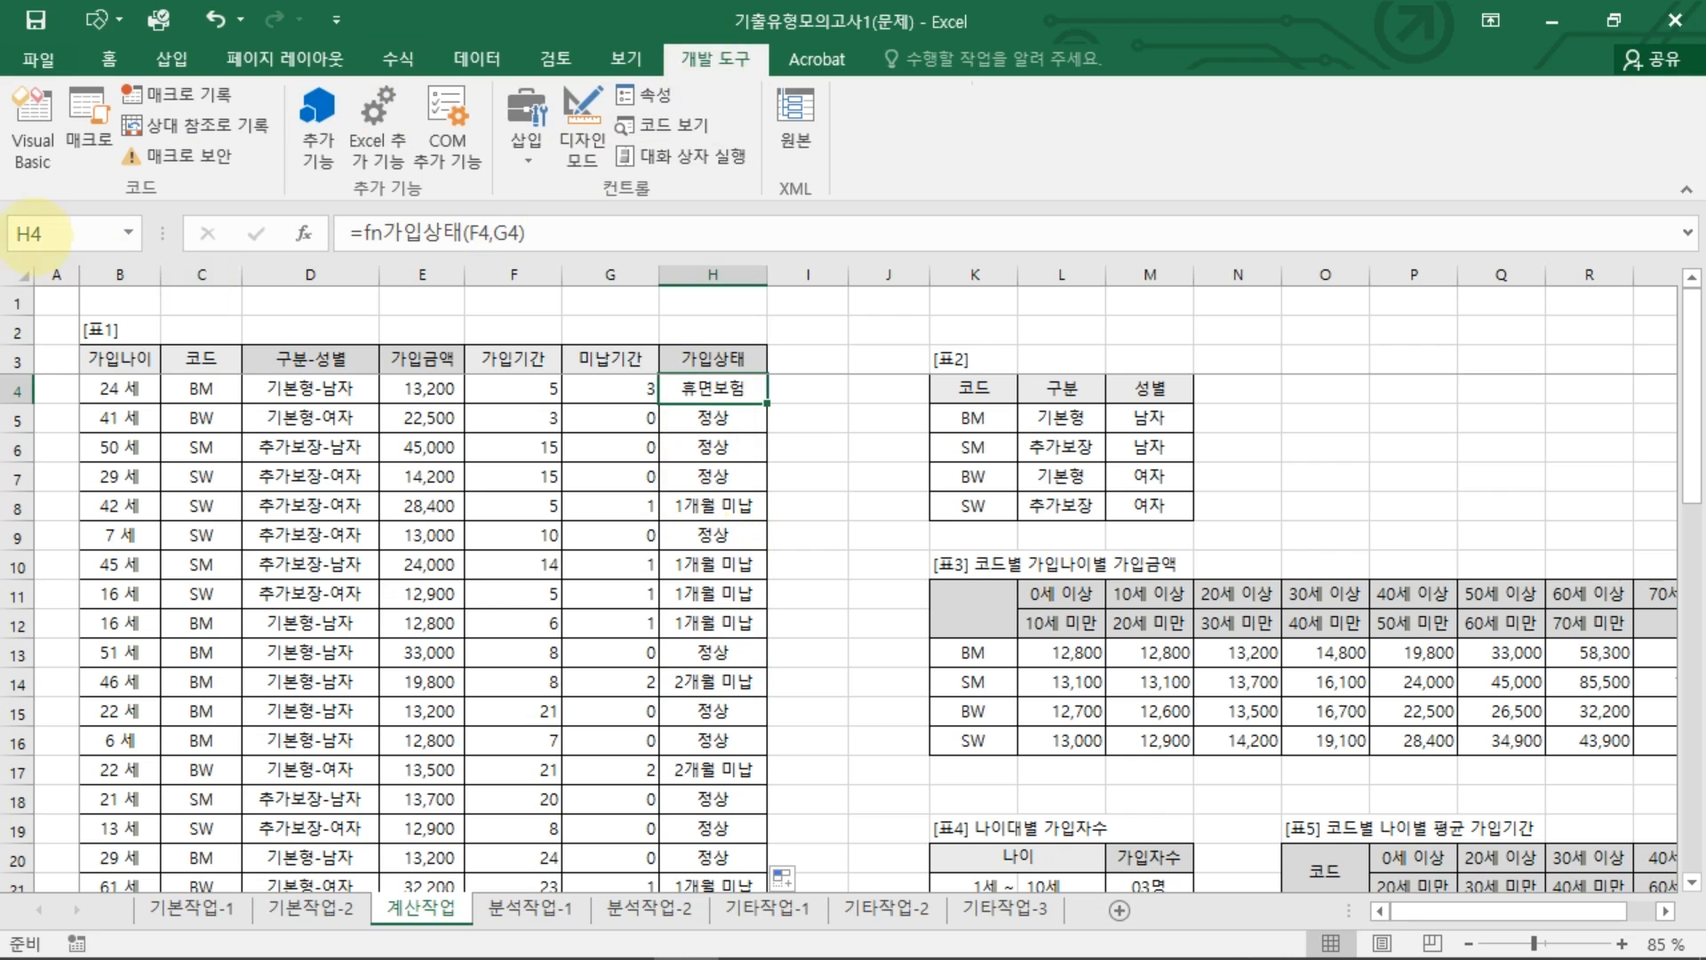
click(33, 124)
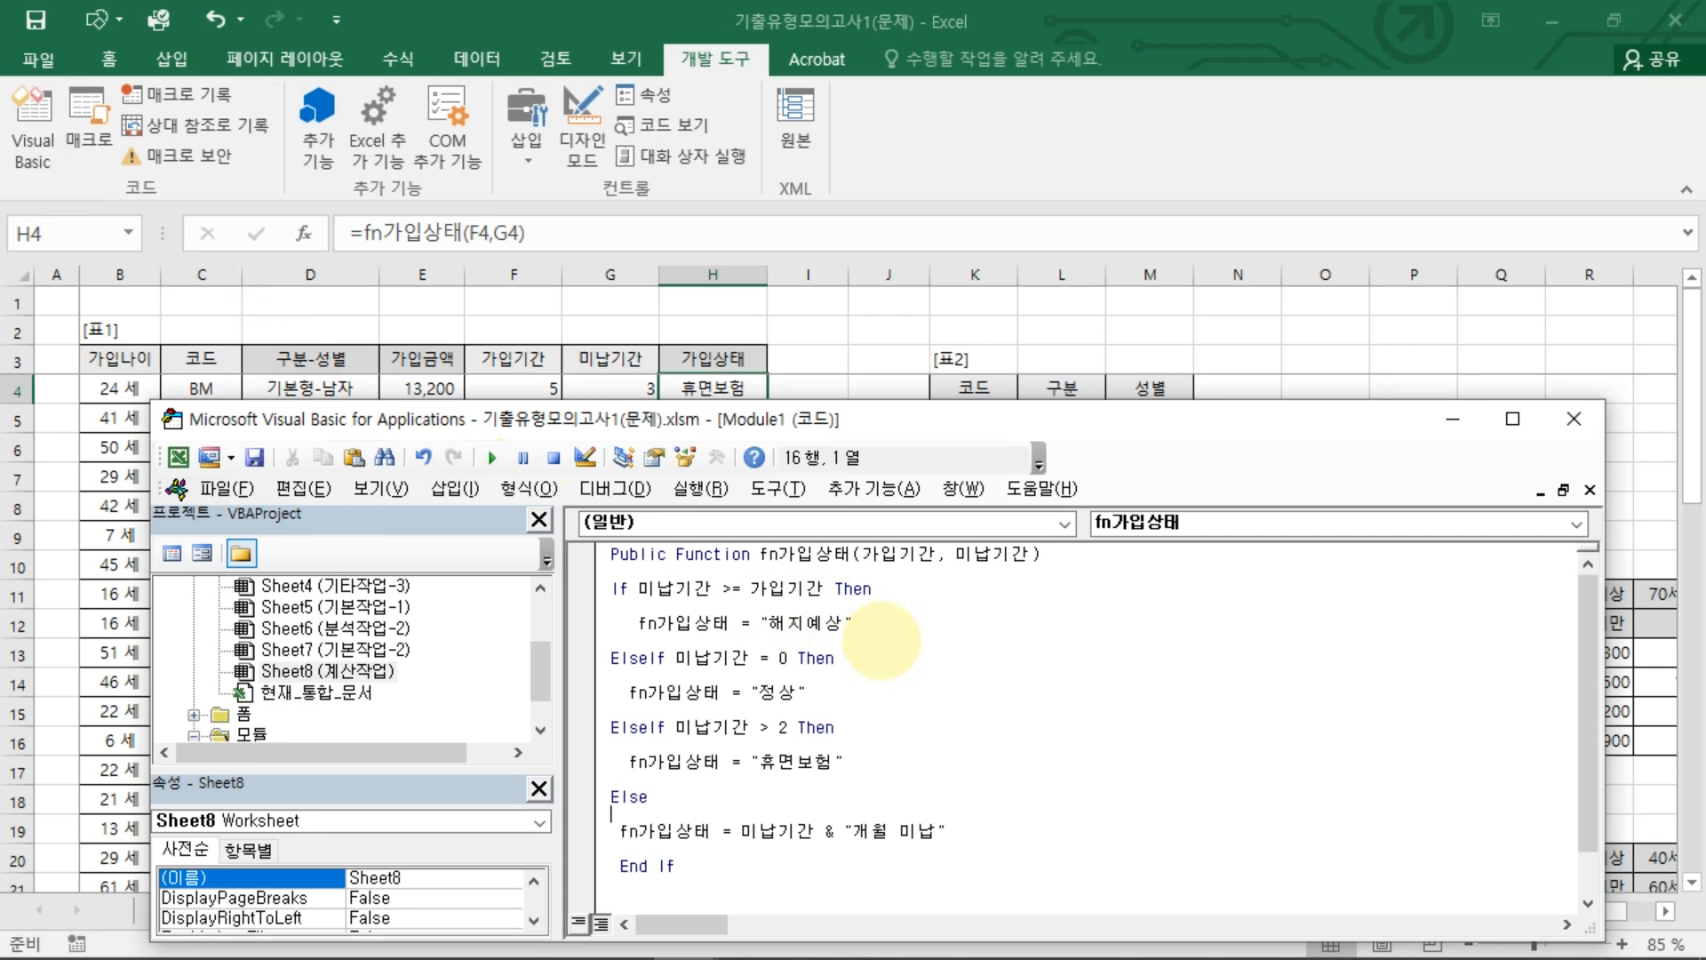
mouse_move(1058, 549)
mouse_down()
mouse_move(866, 855)
mouse_move(818, 872)
mouse_up()
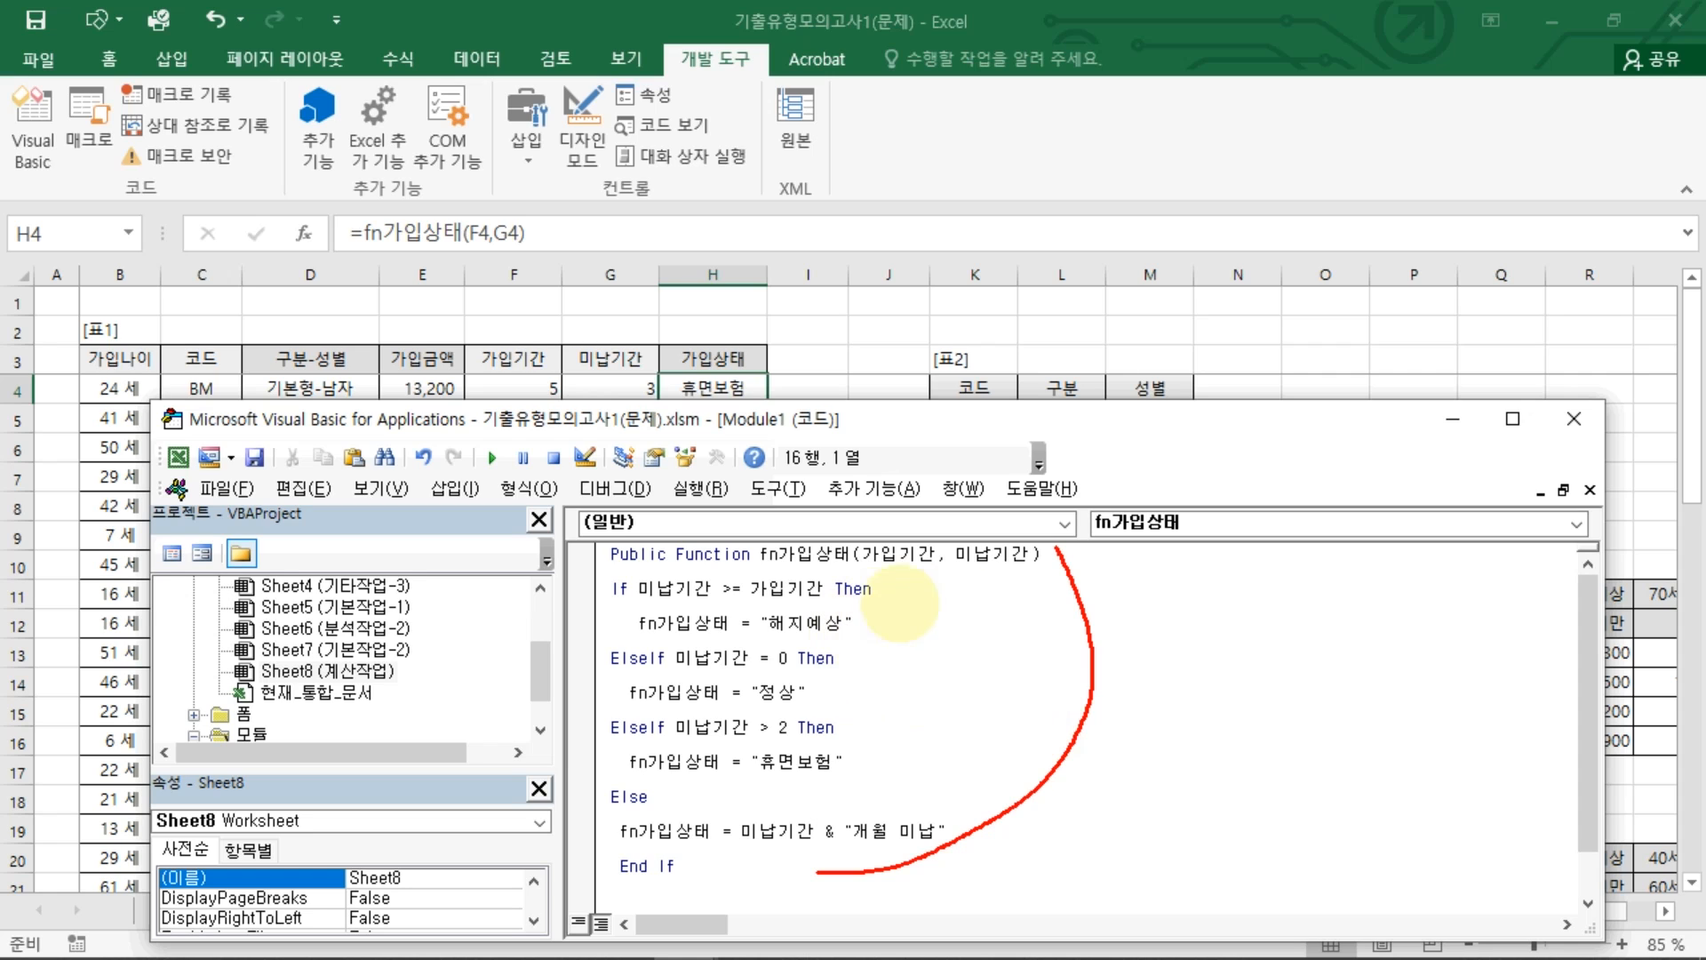
key(Escape)
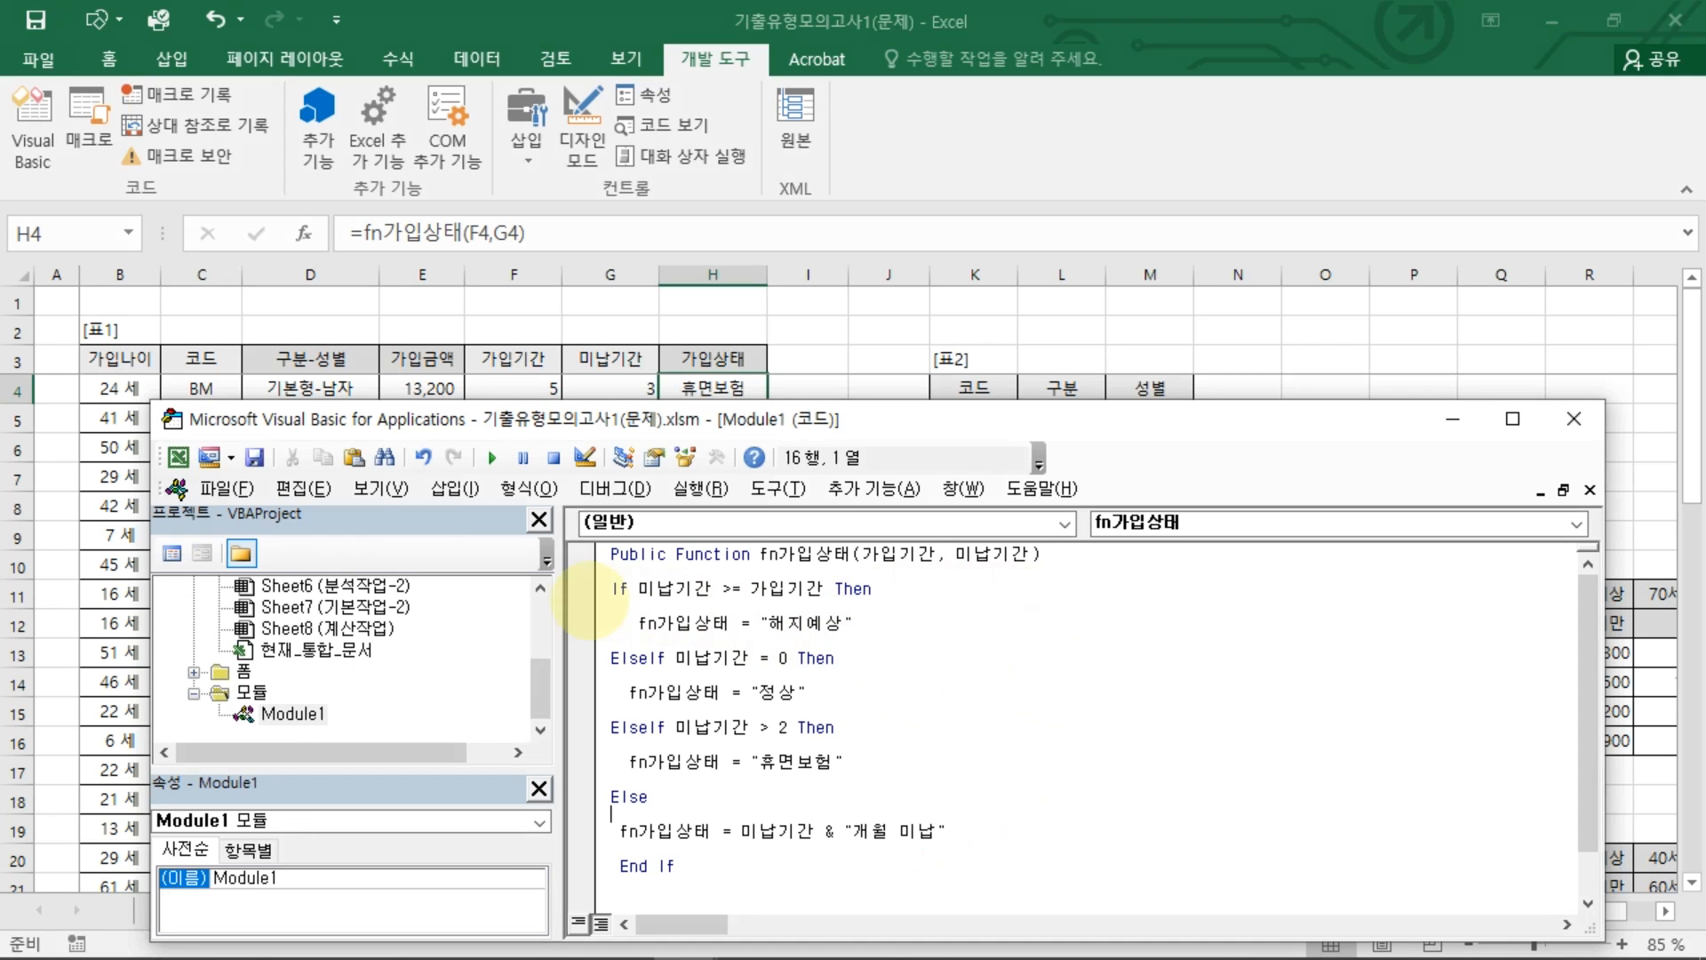
drag(611, 590, 901, 855)
click(1040, 808)
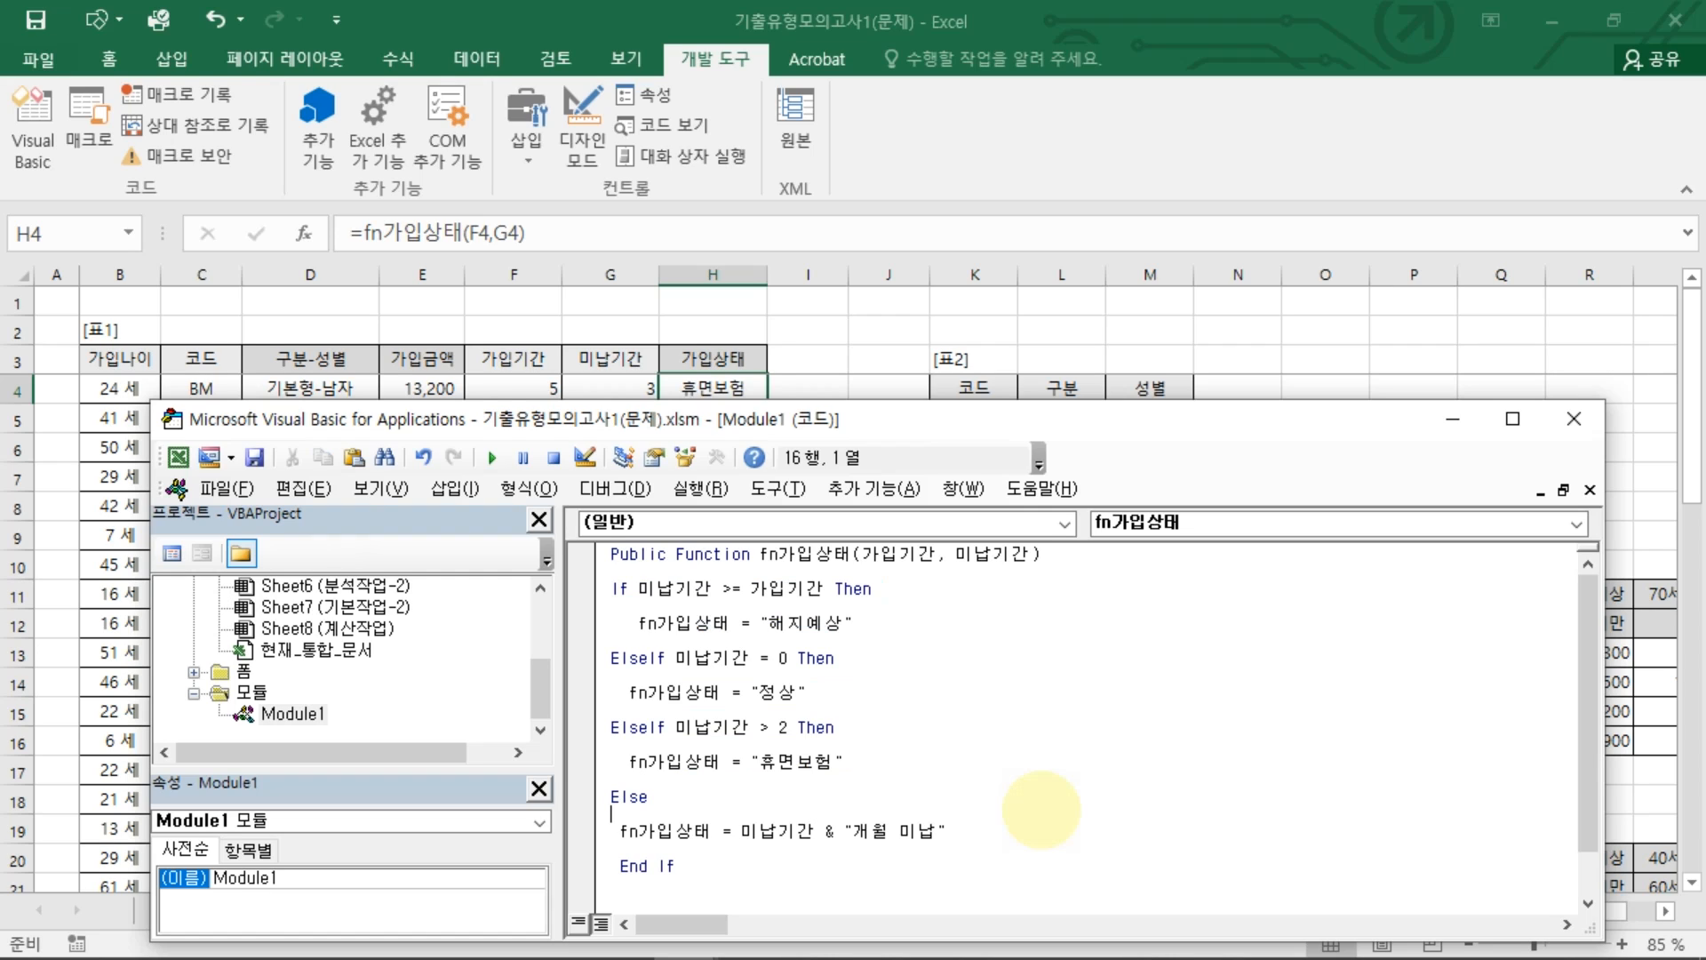
drag(613, 588, 638, 622)
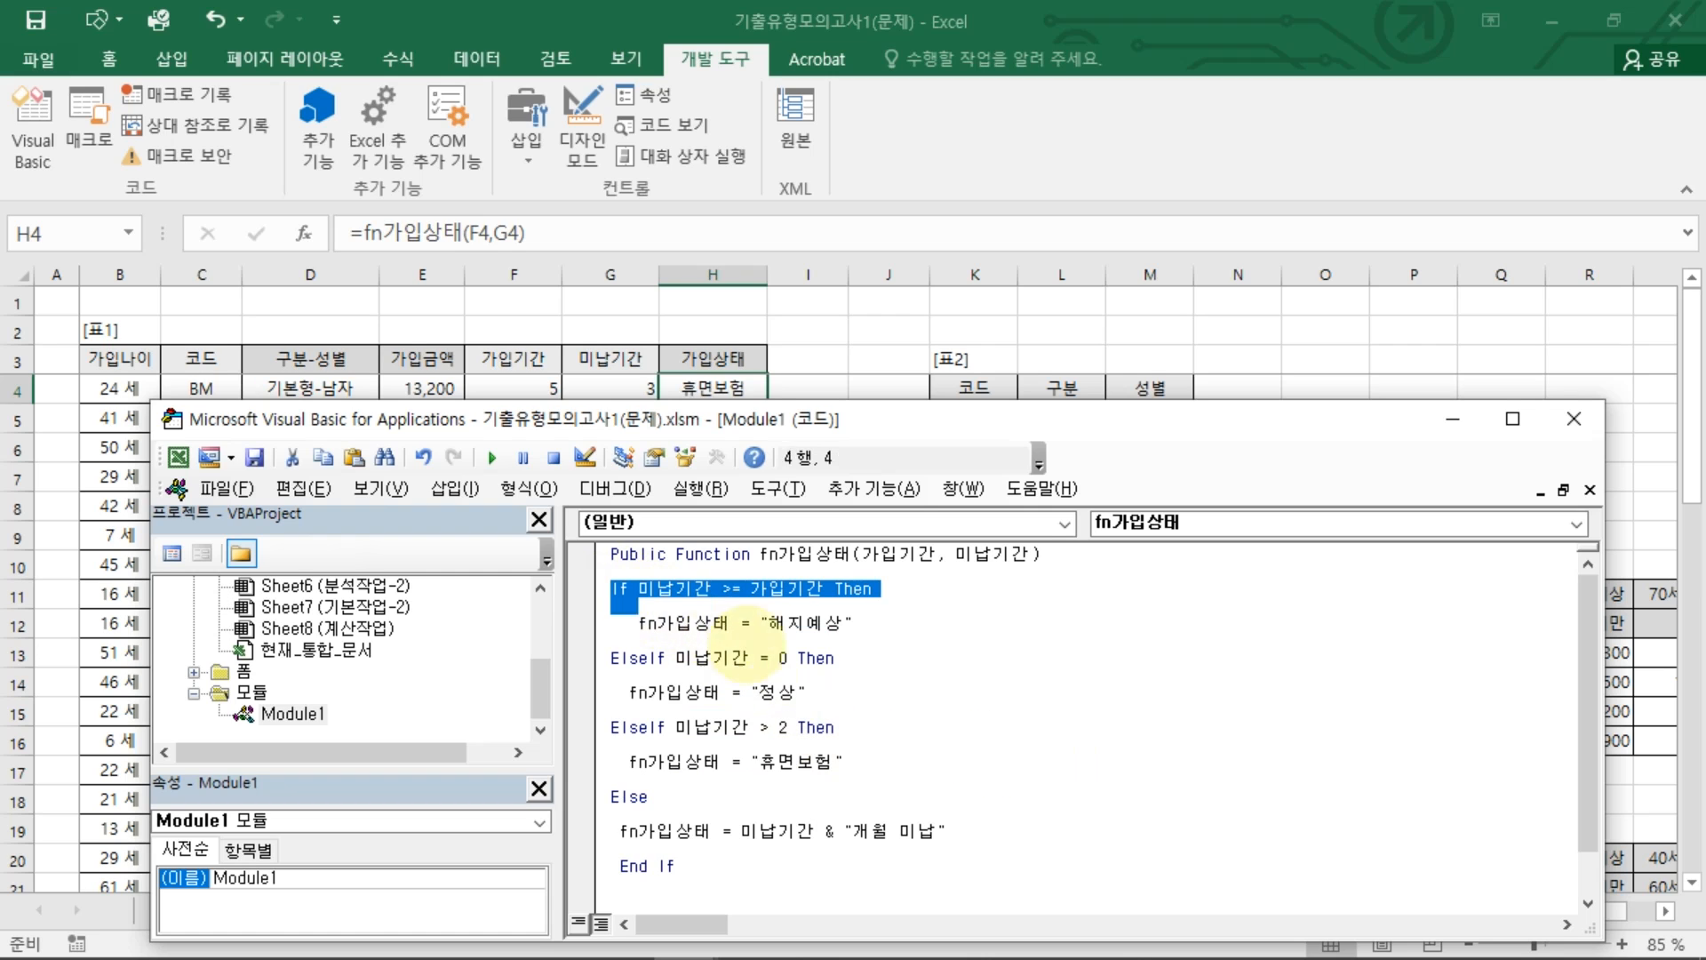
drag(724, 653, 960, 811)
click(1009, 794)
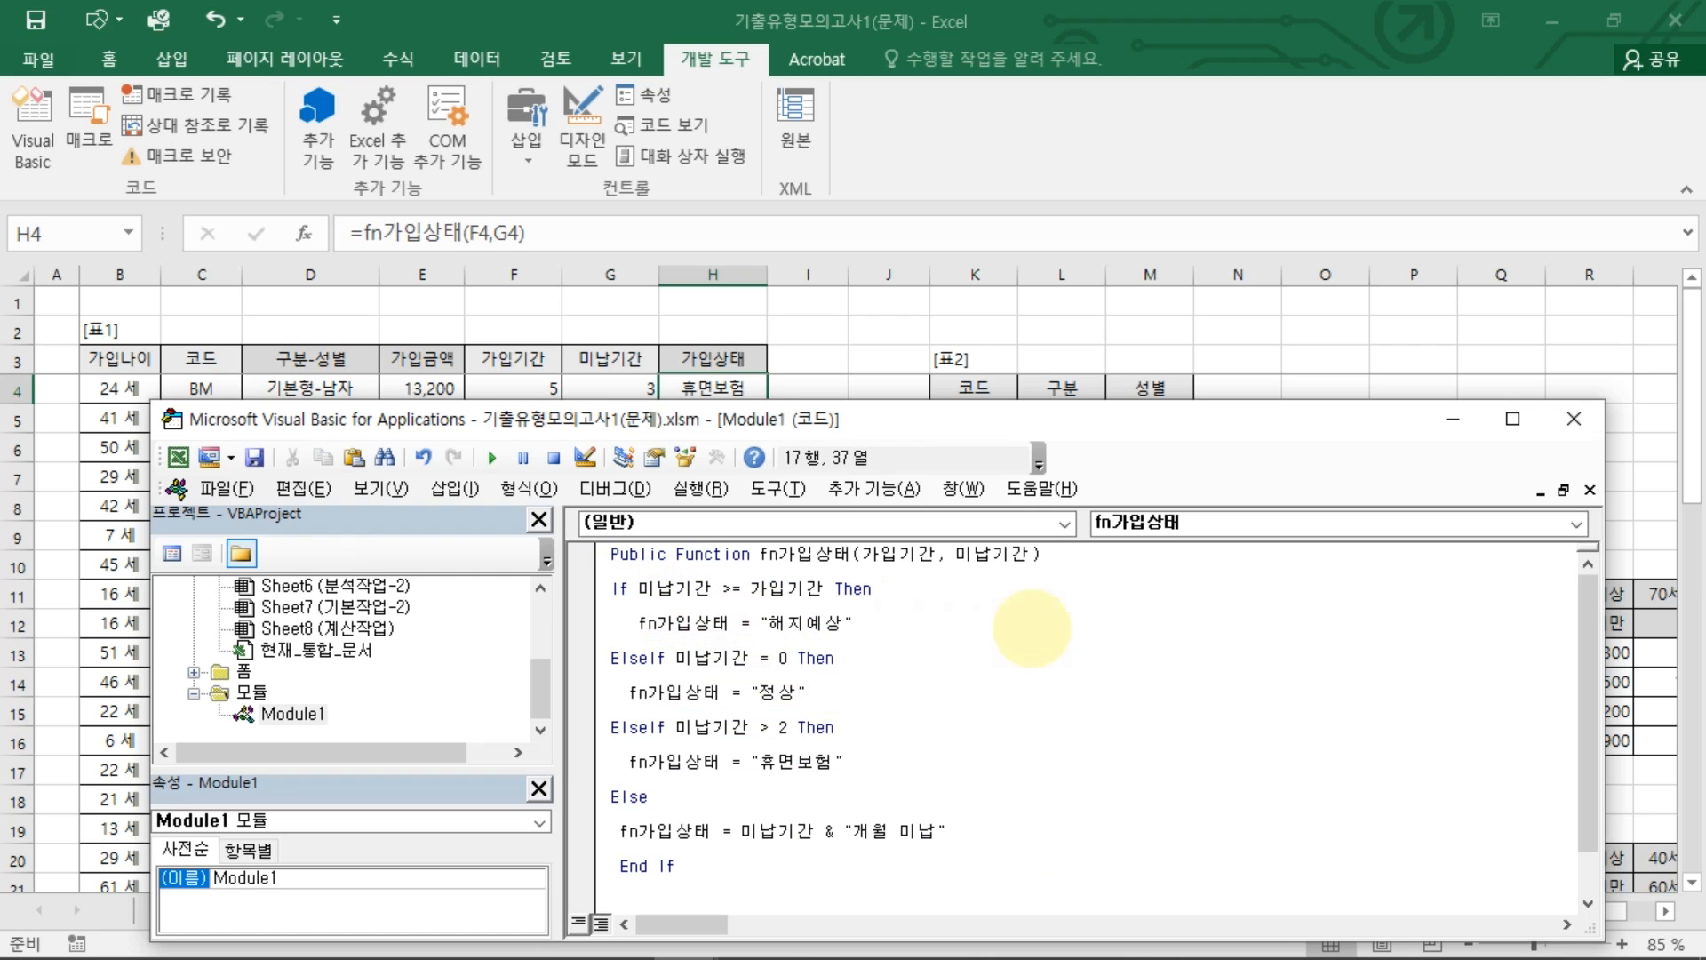
drag(1063, 421, 1068, 285)
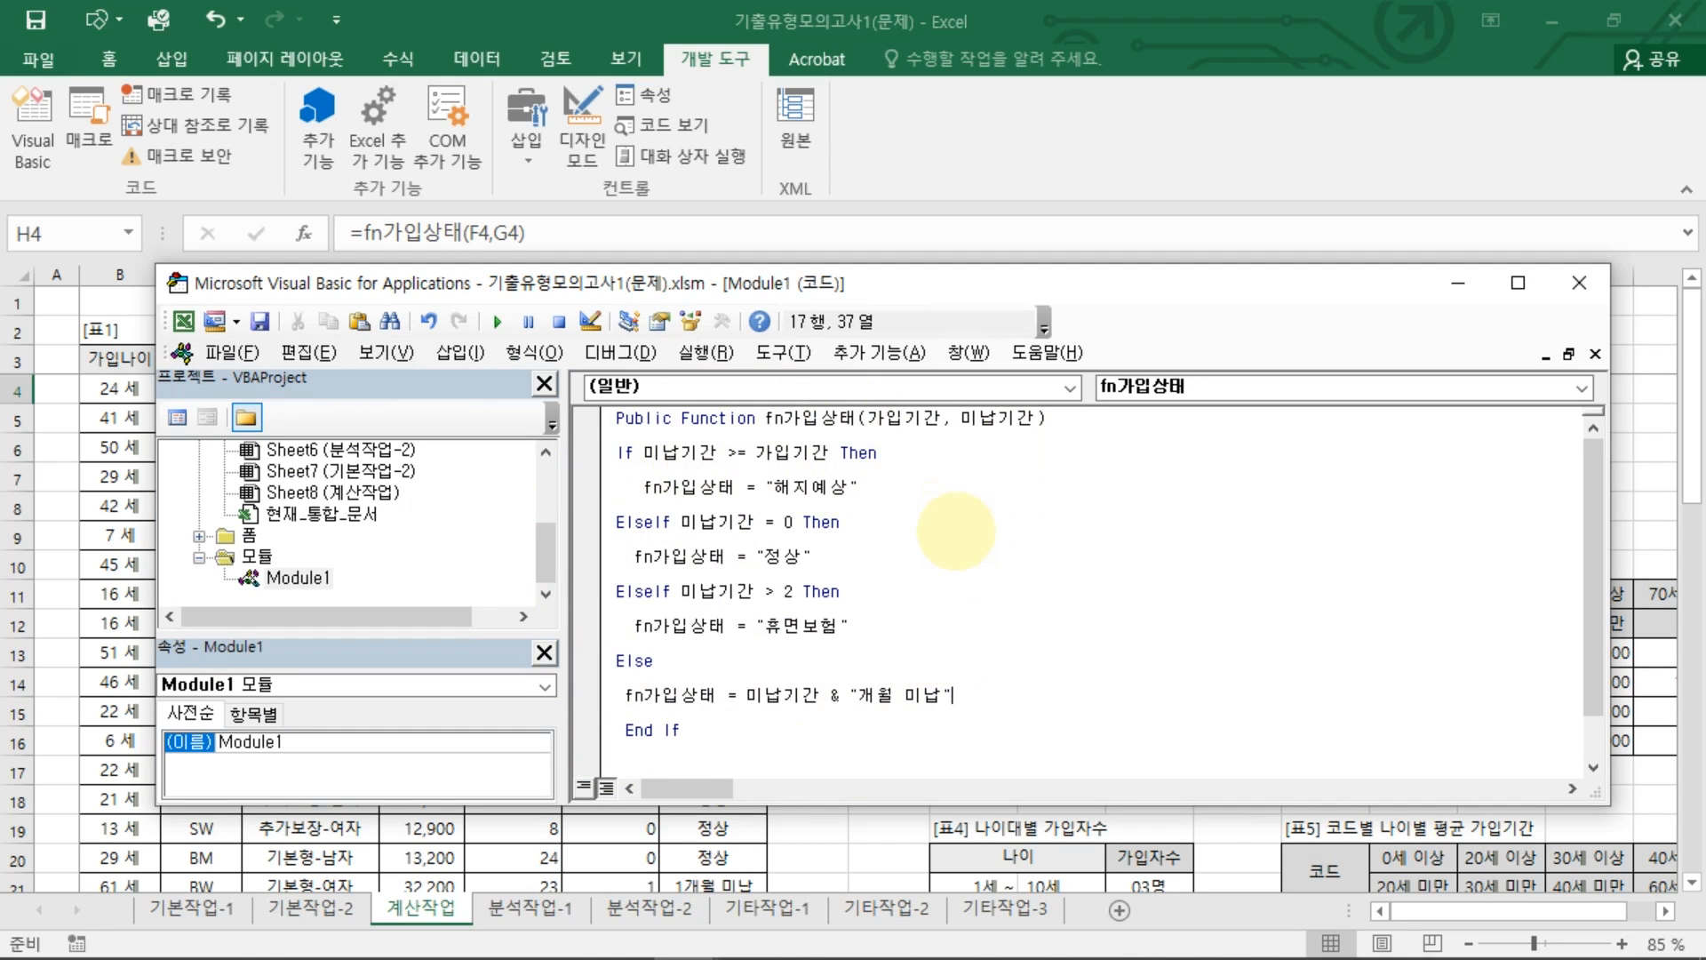
click(956, 535)
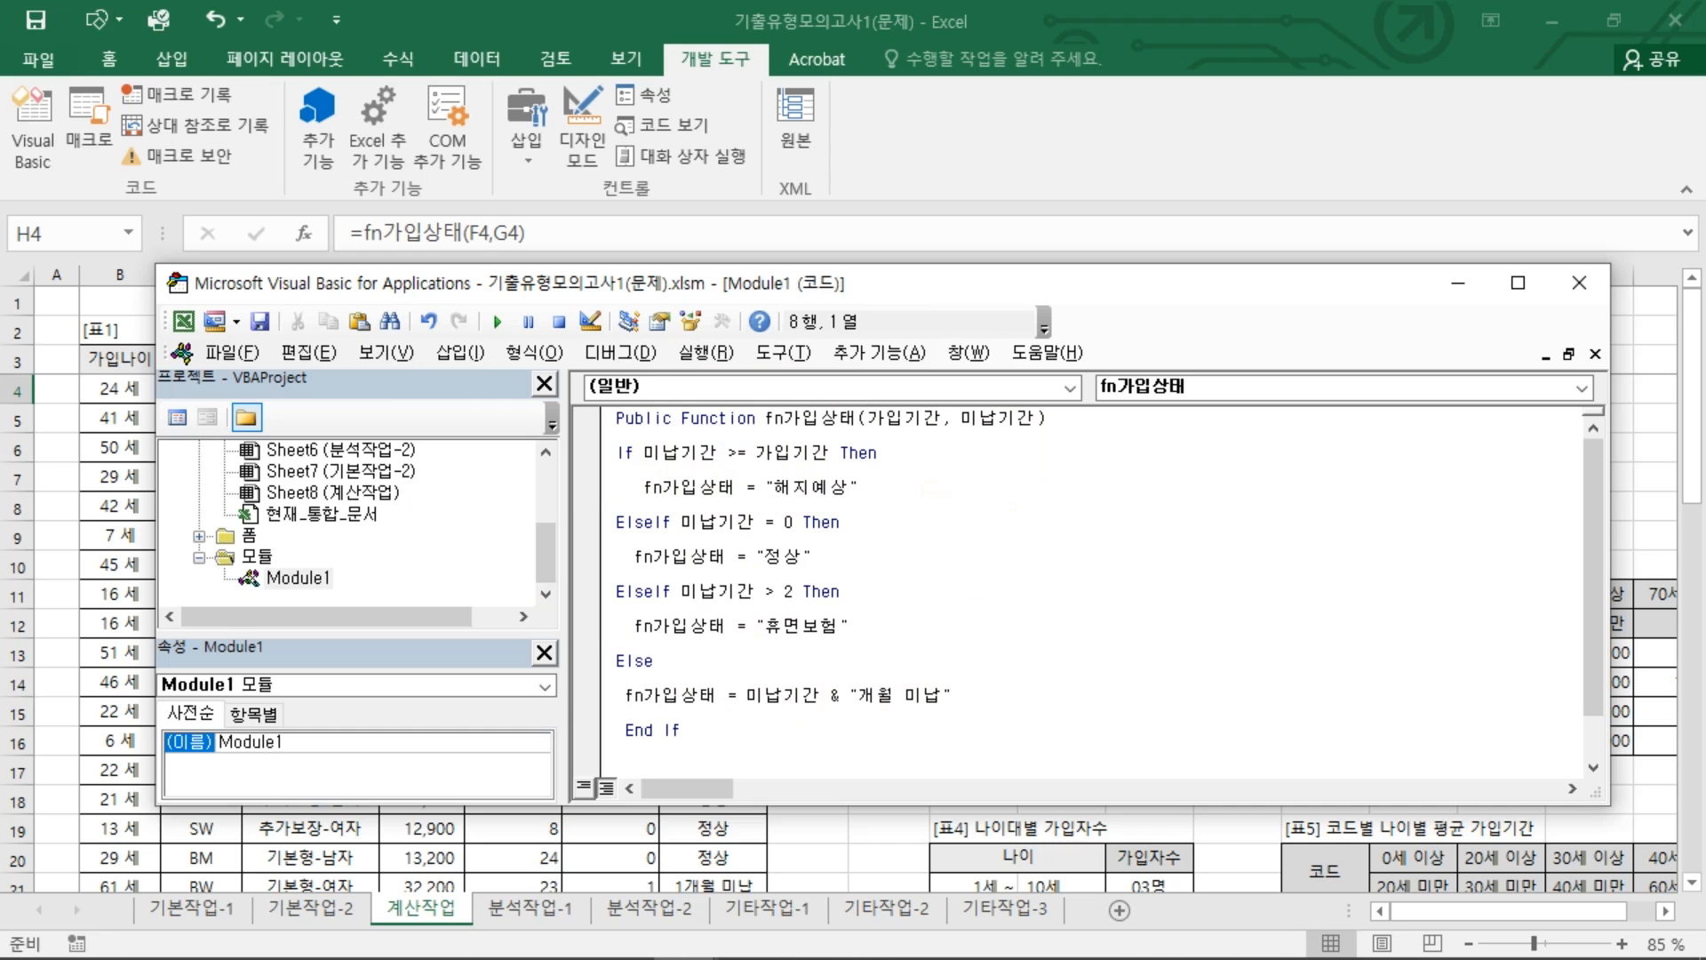
click(1579, 283)
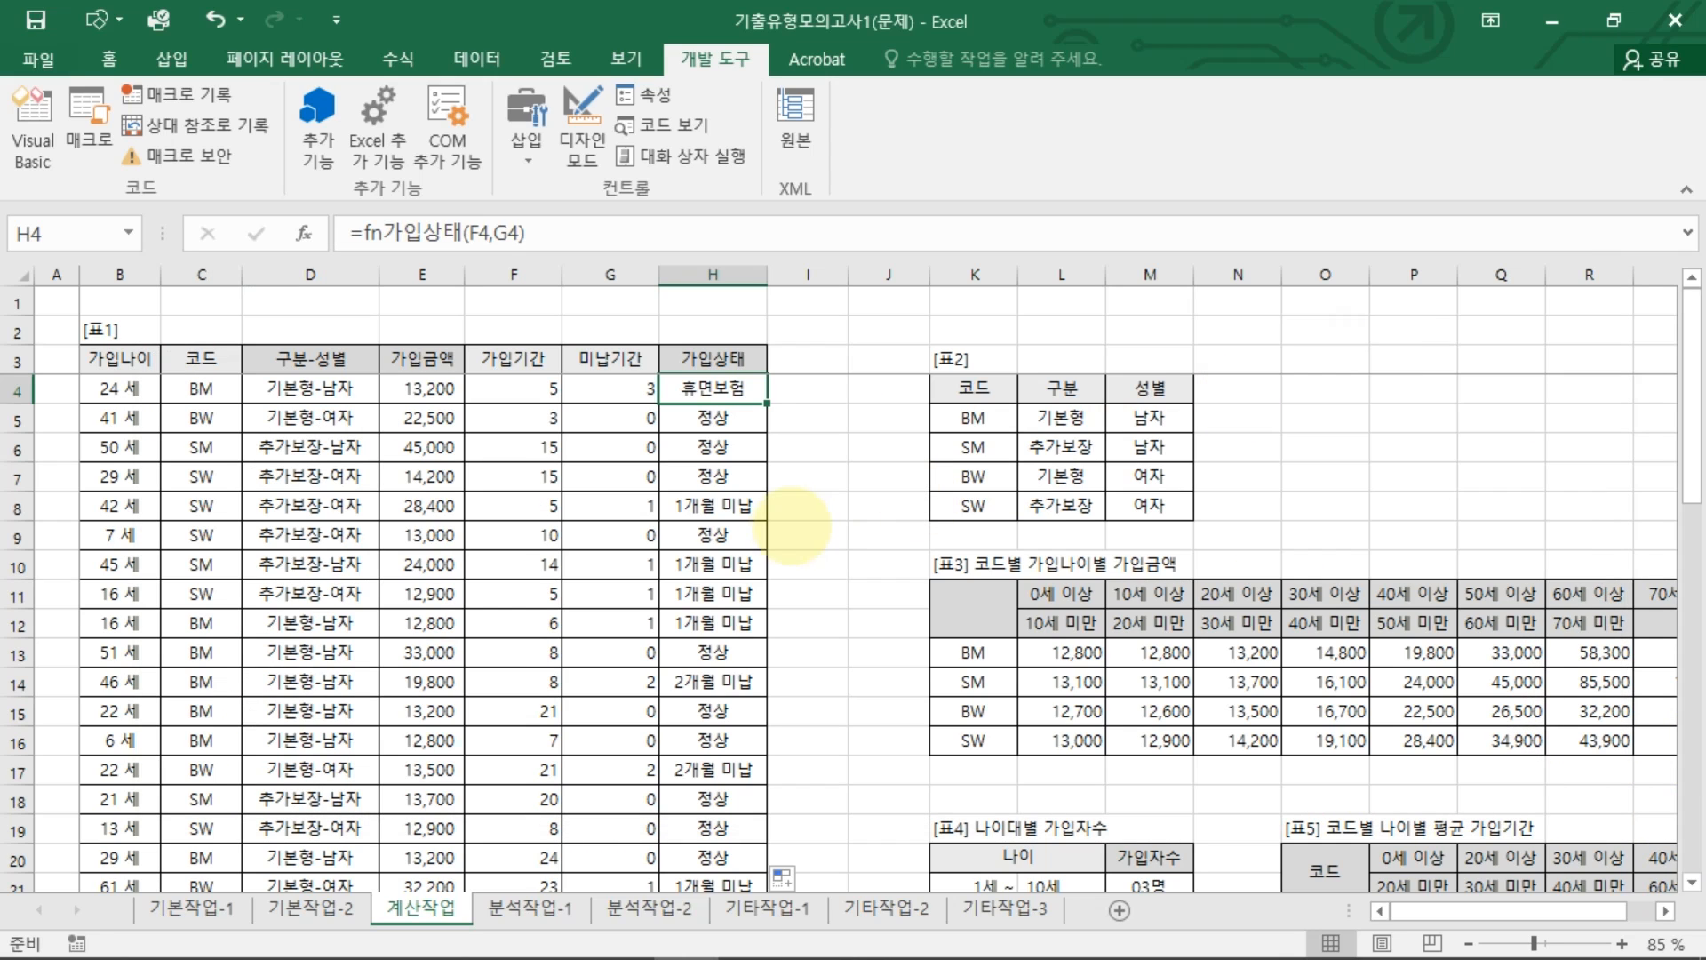
click(794, 533)
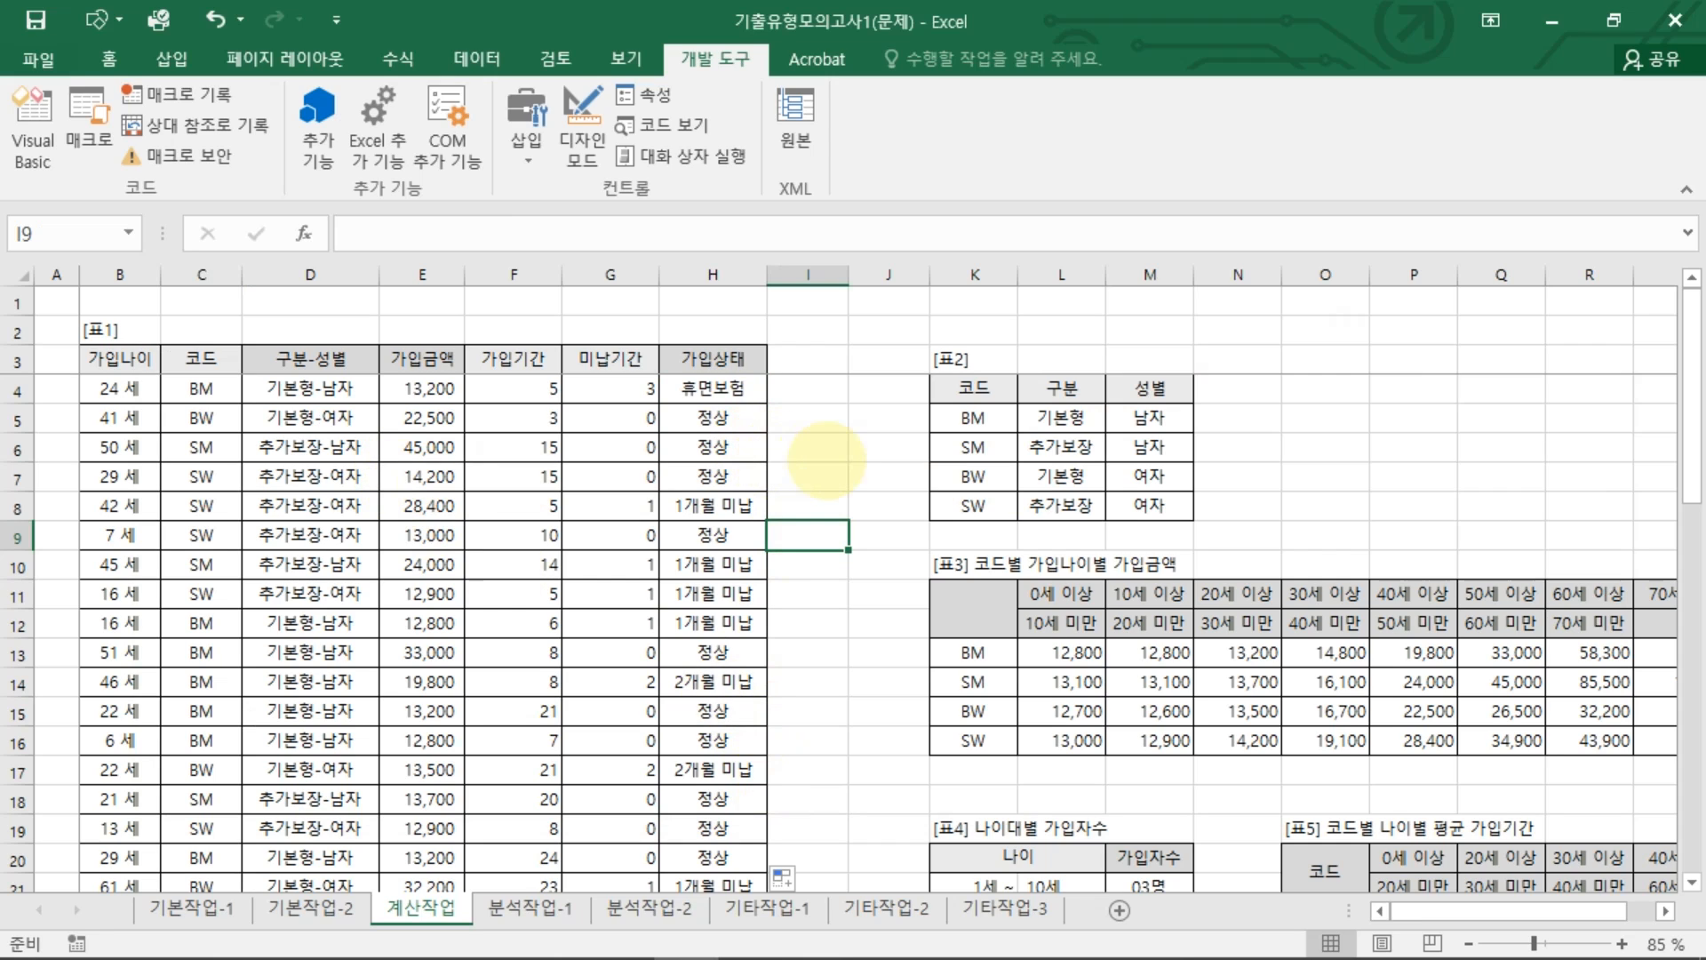
mouse_move(816, 396)
mouse_down()
mouse_move(849, 455)
mouse_move(899, 426)
mouse_up()
drag(910, 391, 906, 439)
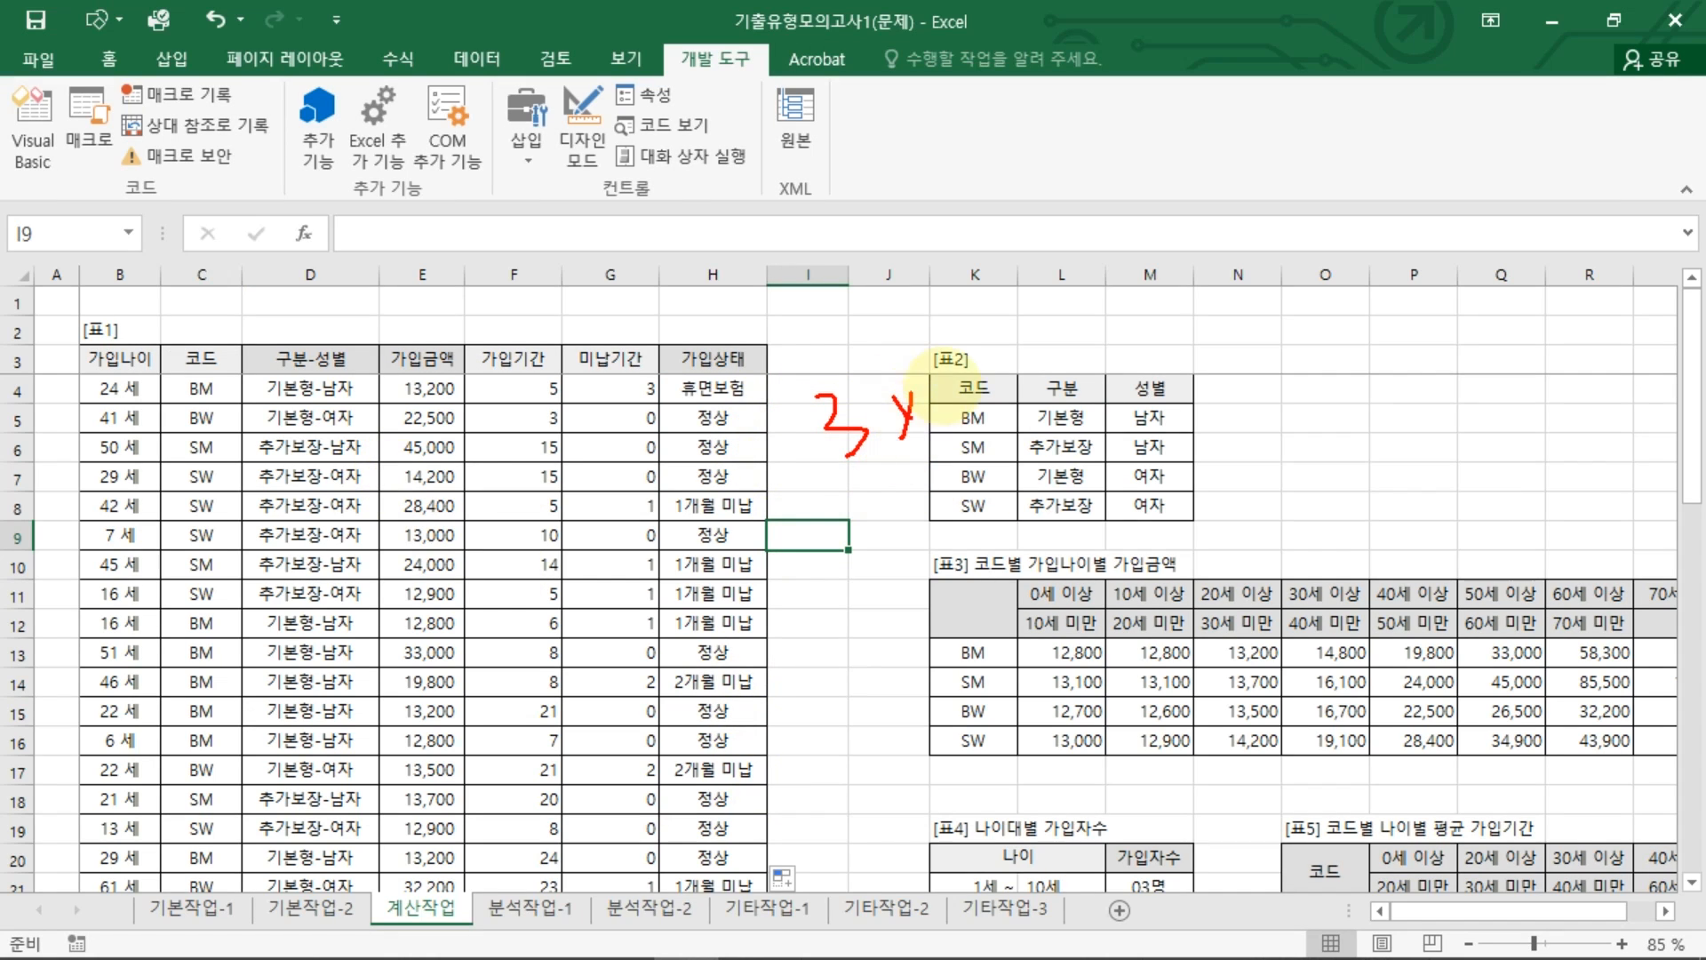
mouse_move(955, 369)
mouse_down()
mouse_move(949, 445)
mouse_move(1154, 374)
mouse_move(1195, 389)
mouse_move(1155, 444)
mouse_move(1229, 444)
mouse_up()
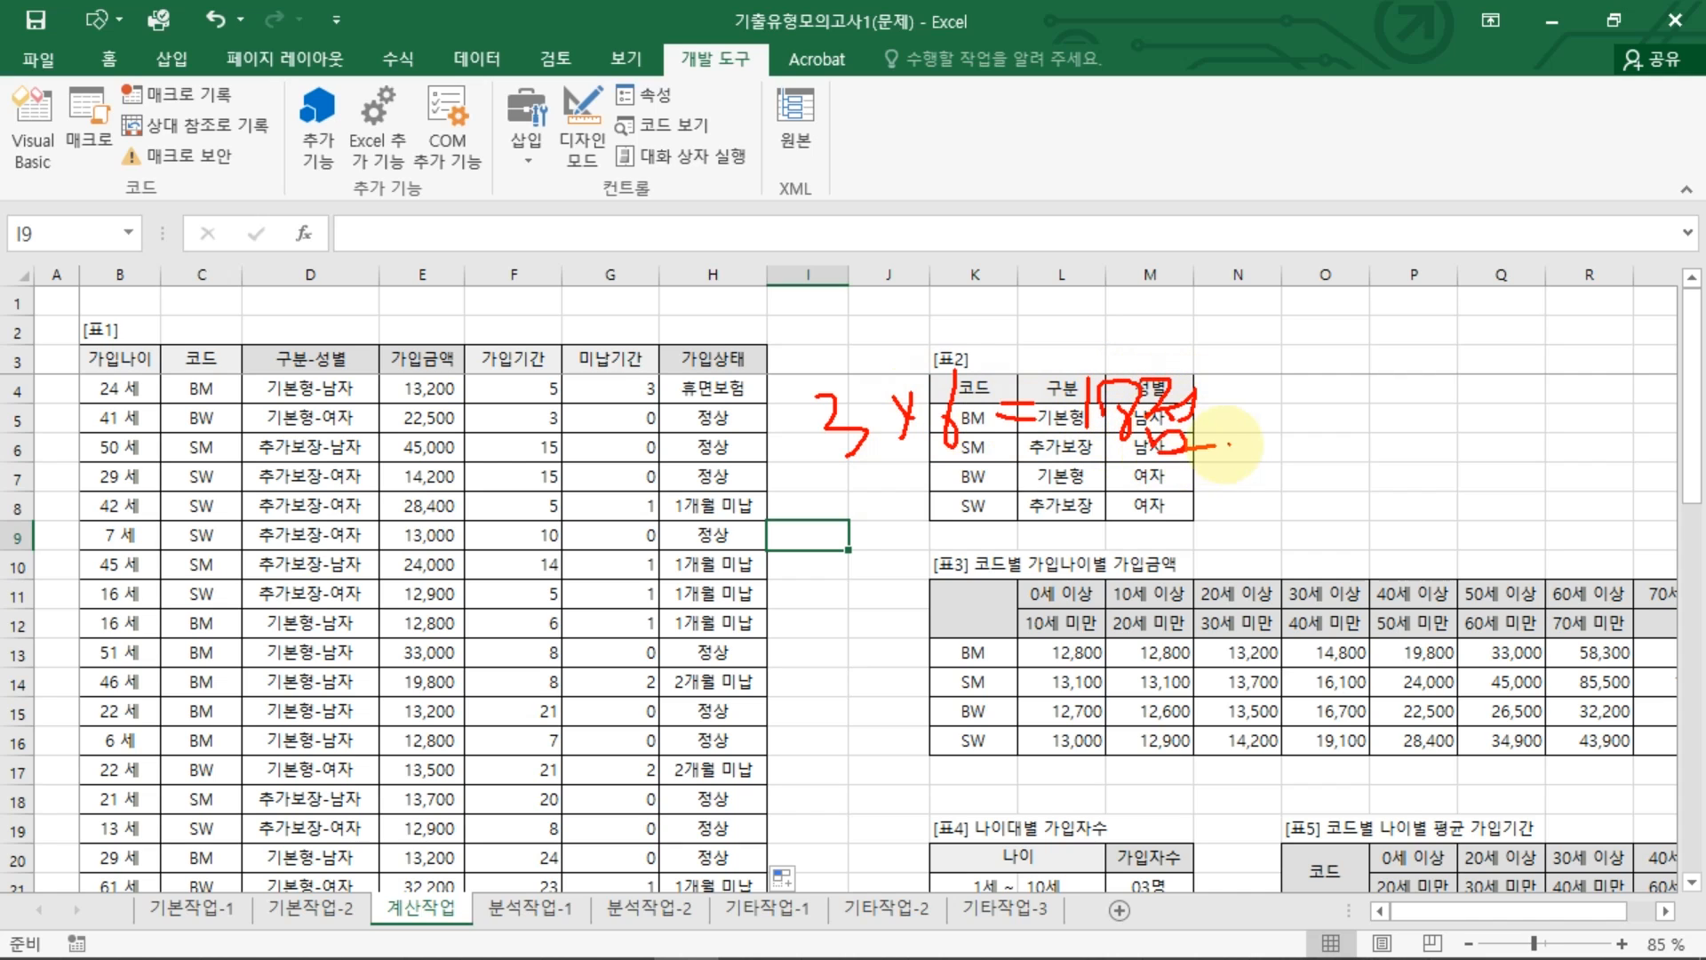
drag(808, 480, 1013, 479)
key(Escape)
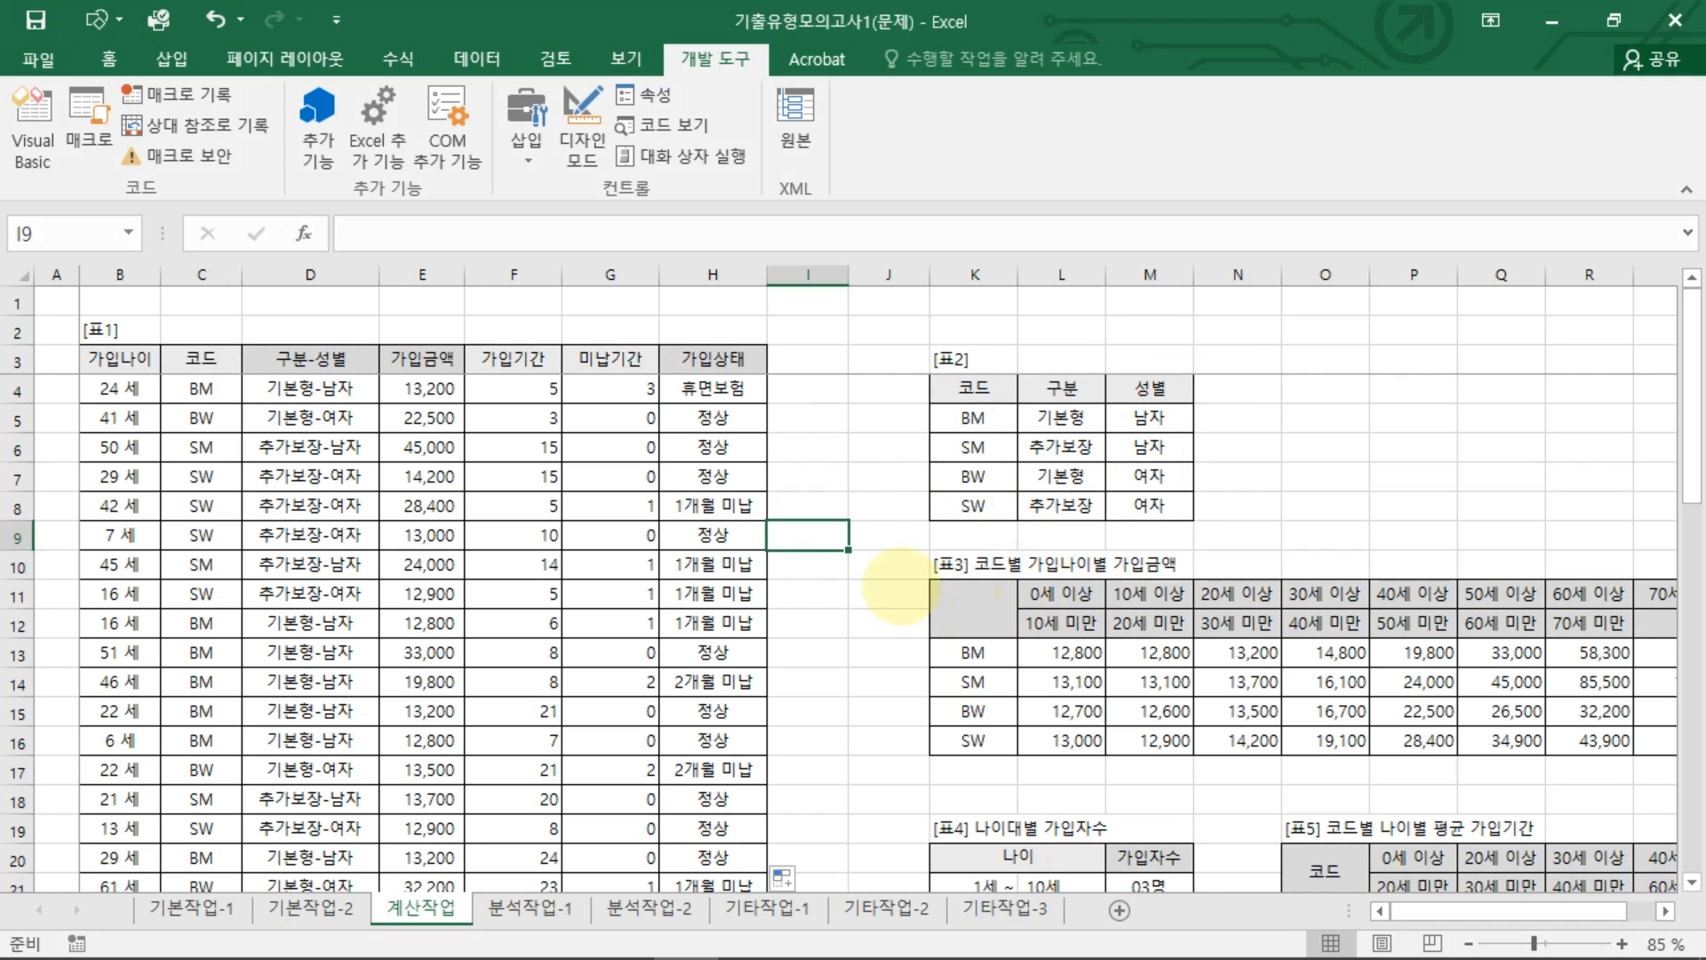
click(888, 594)
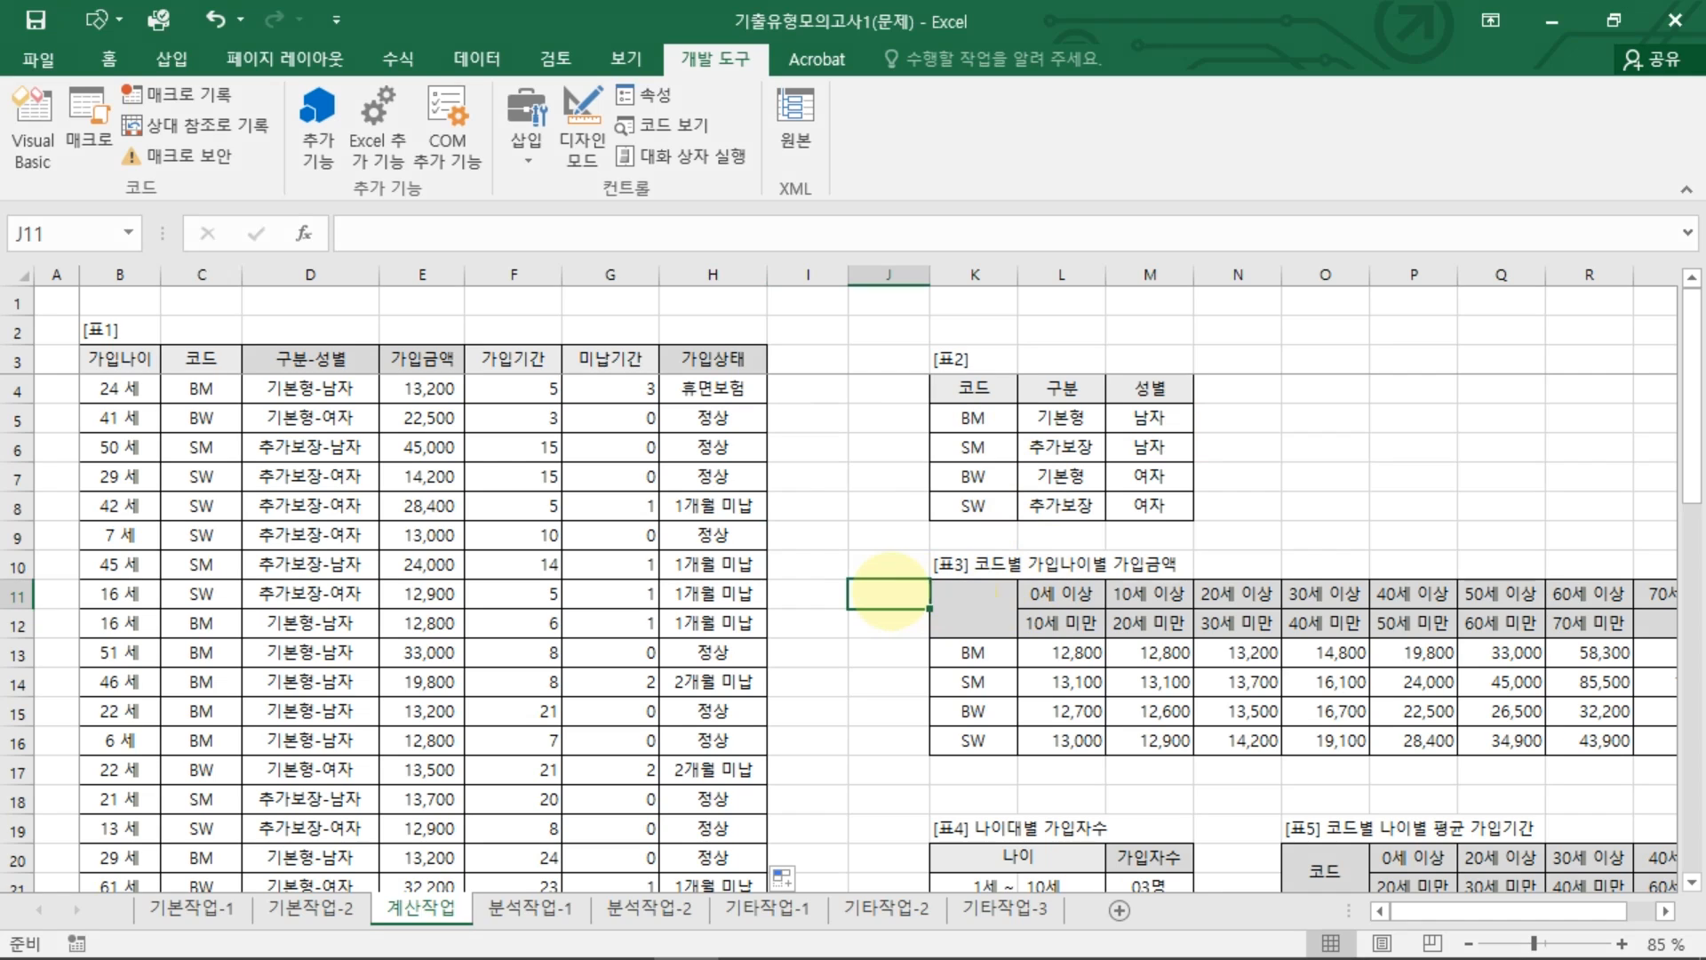